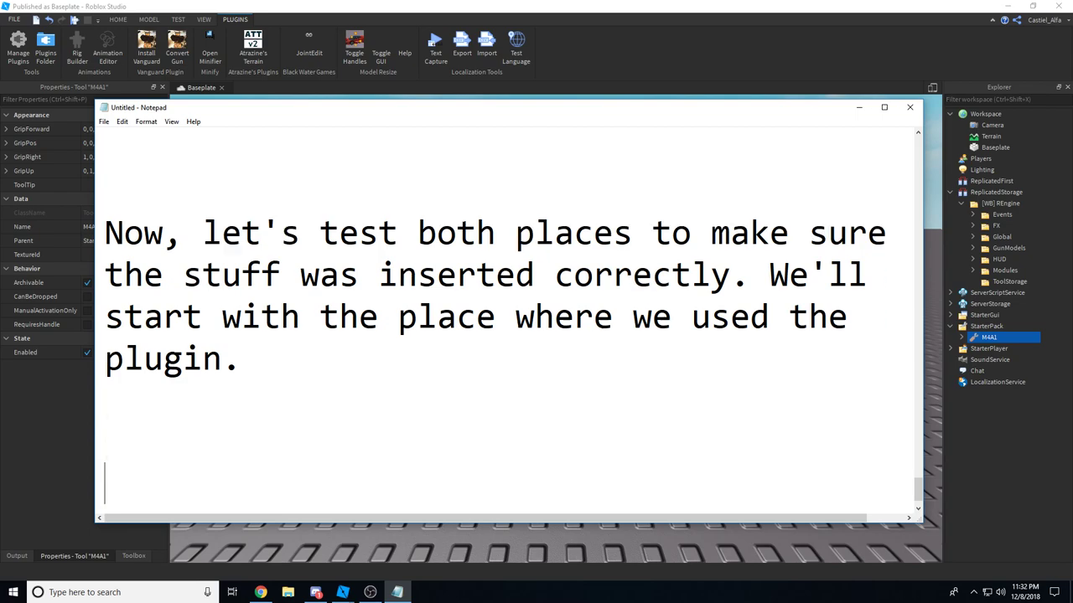
# Add the note "ANOTHER IMPORTANT NOTE, which we will get to in a second" at the end of the document, breaking the line after "get".
pyautogui.write('ANOTHER IMPORTANT NOTE, w')
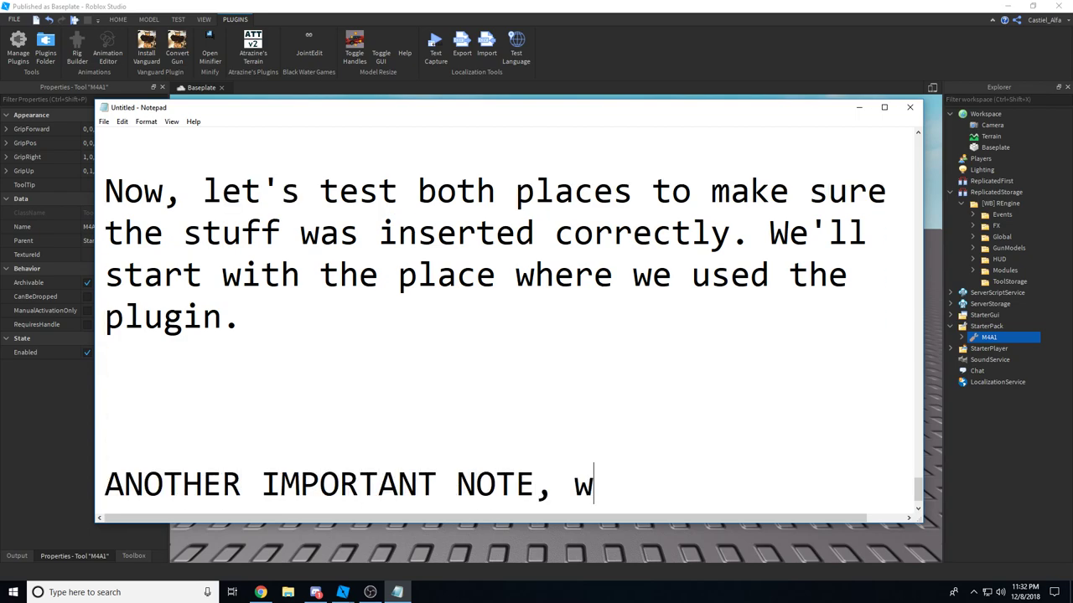
pyautogui.write('ich we wil')
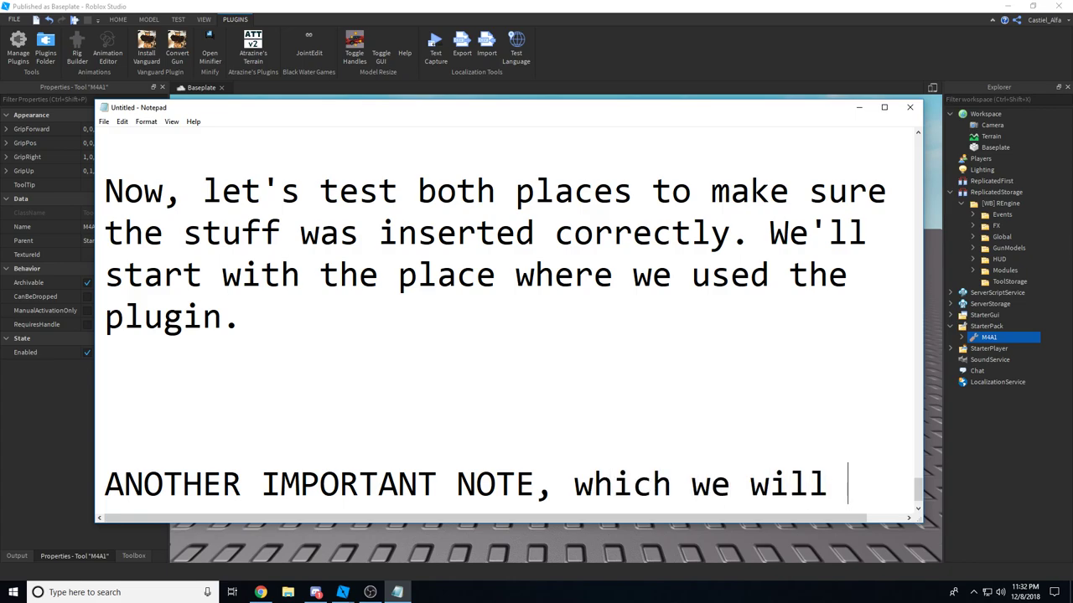
pyautogui.write('l get t')
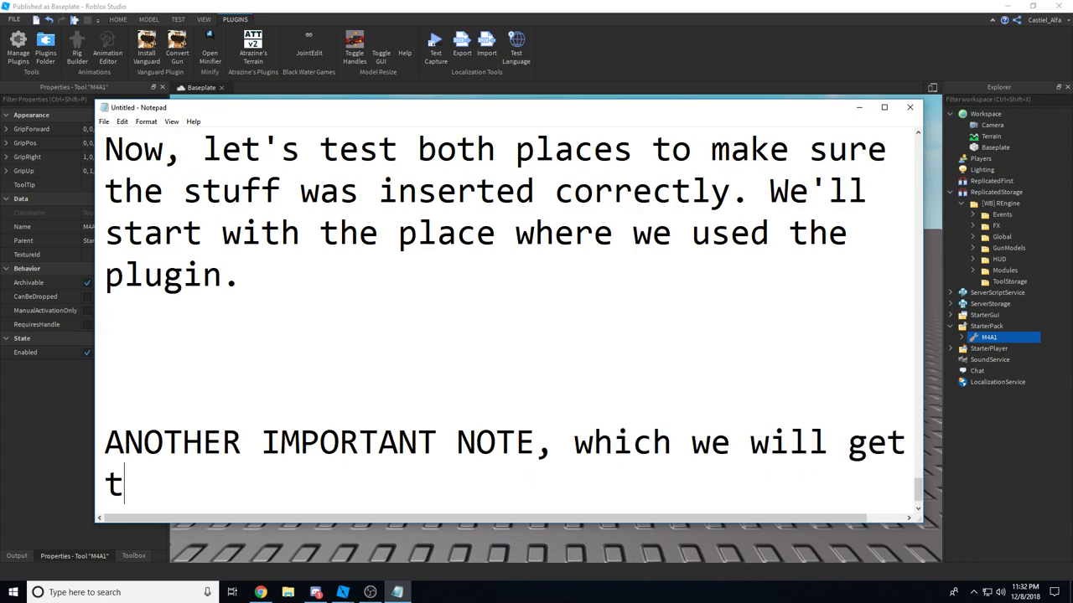
pyautogui.write('o in a second')
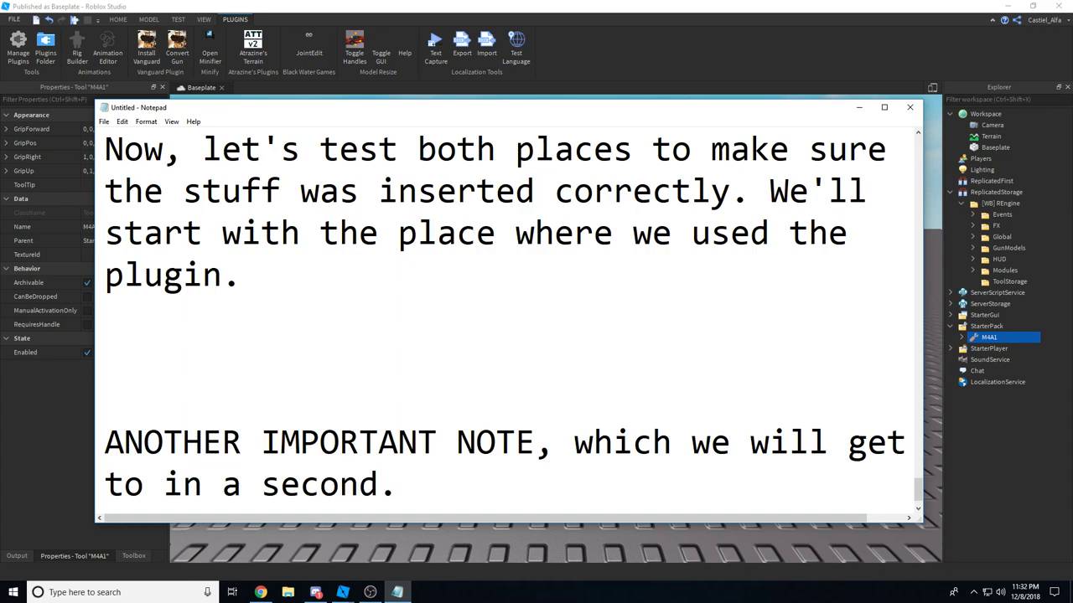
# Continue the note with "Make sure you name these tools according to the models they are meant to be used by.".
pyautogui.write('. Make sure you ')
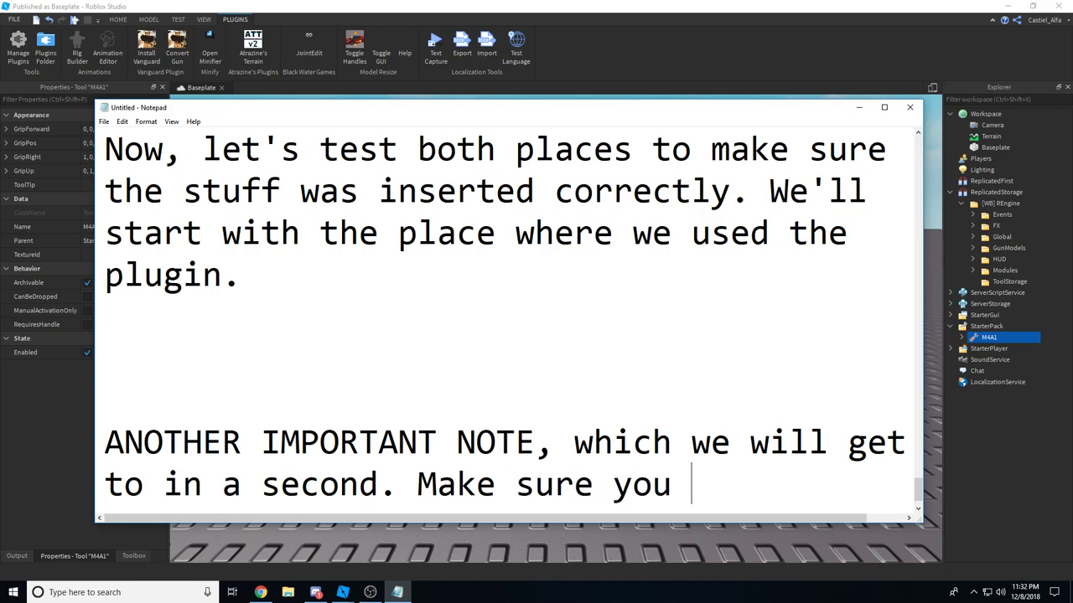
pyautogui.write('name ')
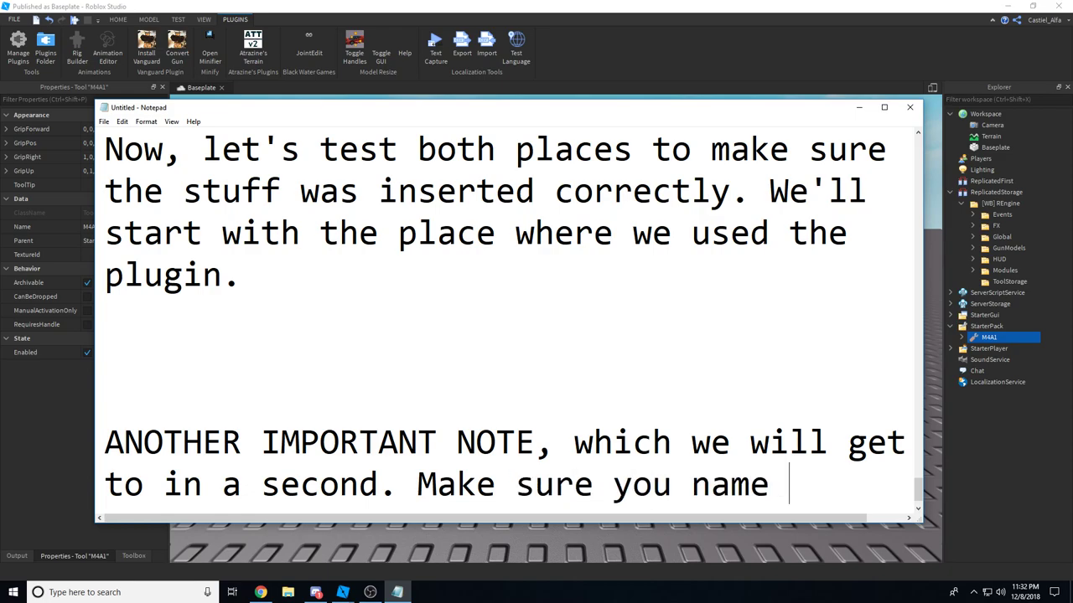
pyautogui.write('these tool')
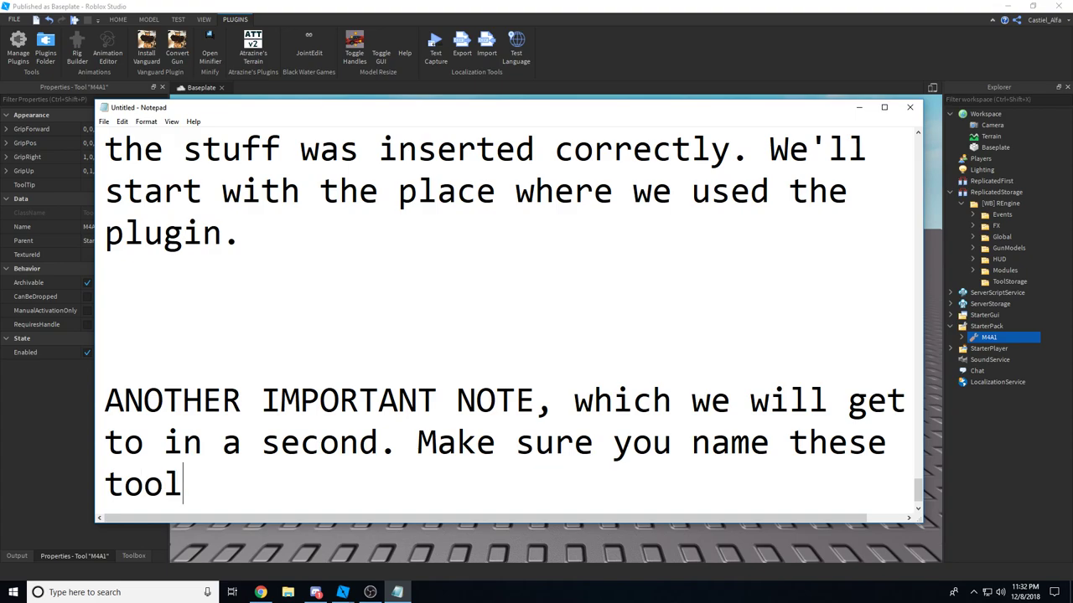
pyautogui.write('s according to ')
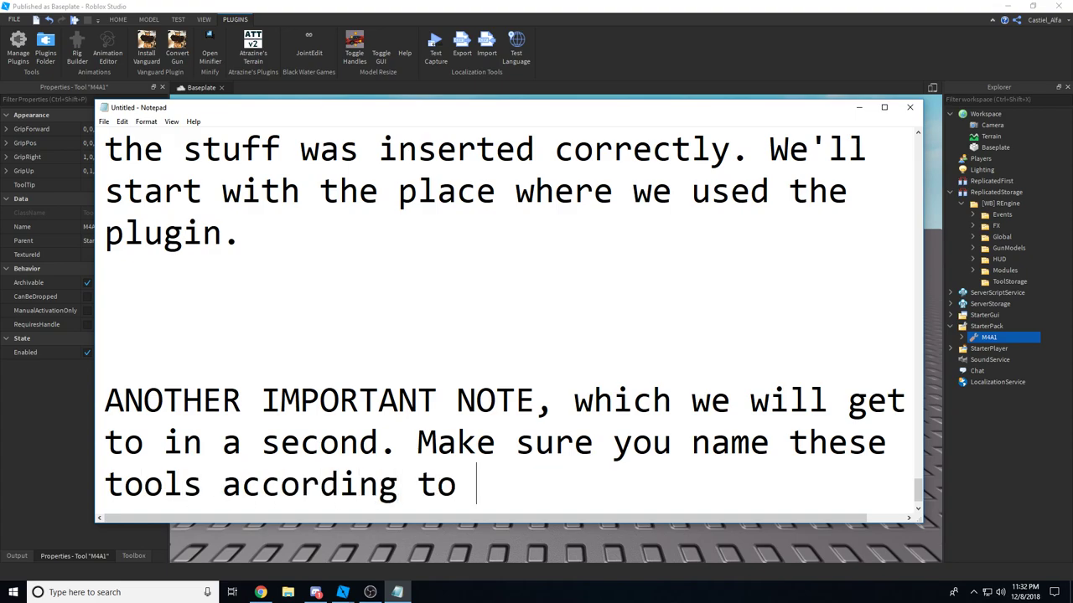
pyautogui.write('the models they ')
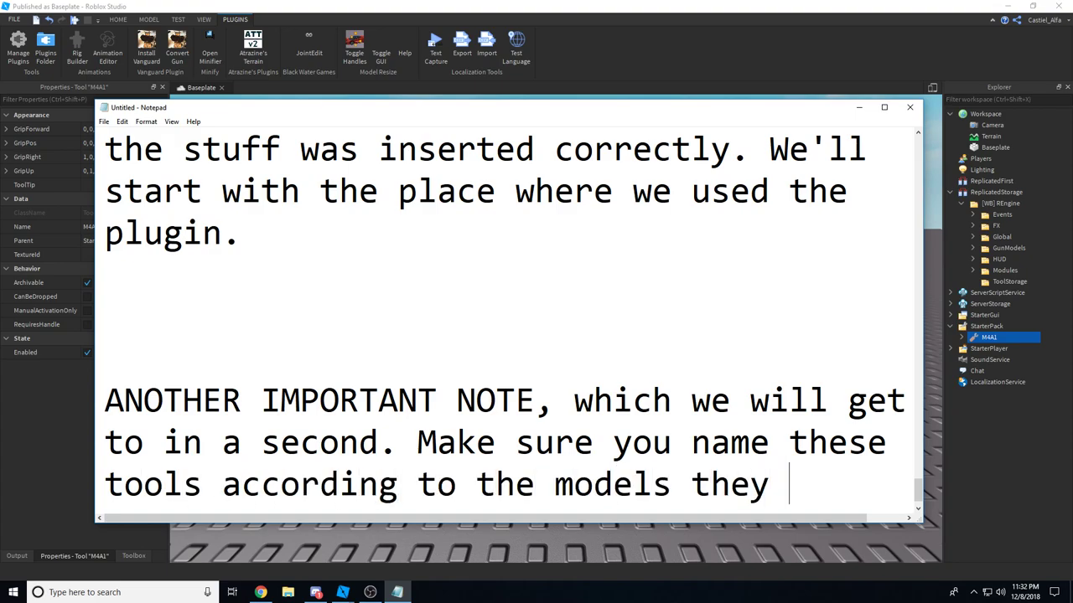
pyautogui.write('u')
pyautogui.press('BackSpace')
pyautogui.write('are m')
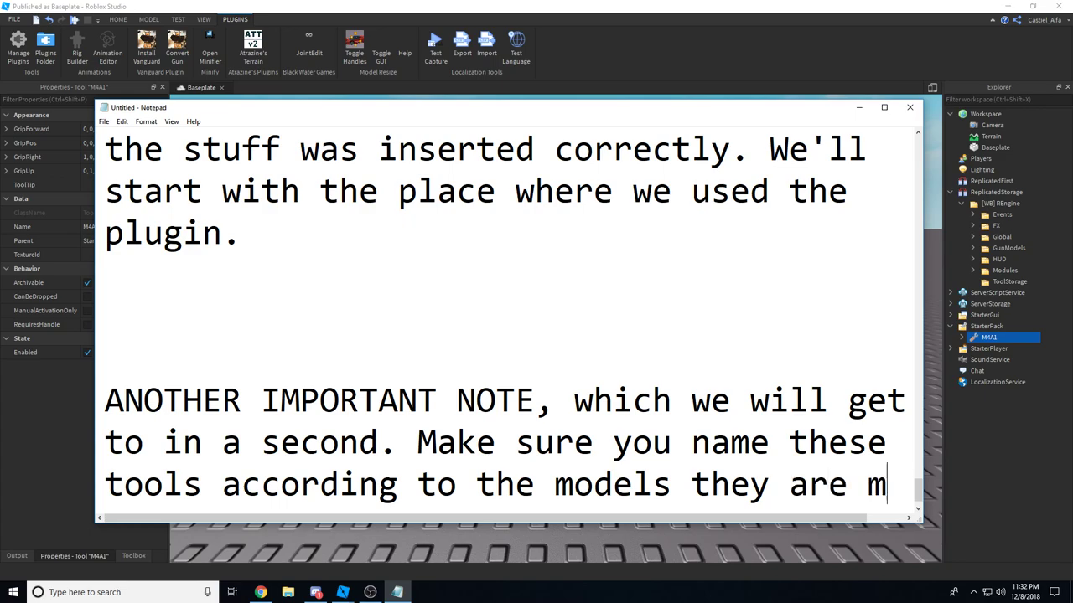
pyautogui.write('eant to be used by.')
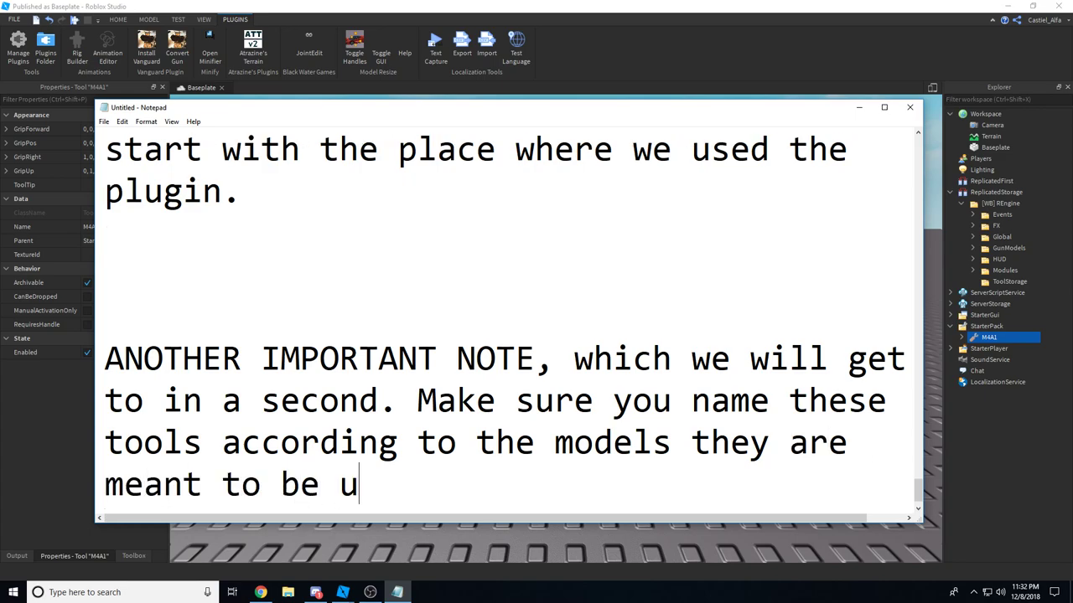
# In Roblox Studio, expand the GunModels Client and Server folders and select both M4A1 models together with the StarterPack's M4A1 tool.
pyautogui.click(972, 249)
pyautogui.click(998, 250)
pyautogui.click(983, 258)
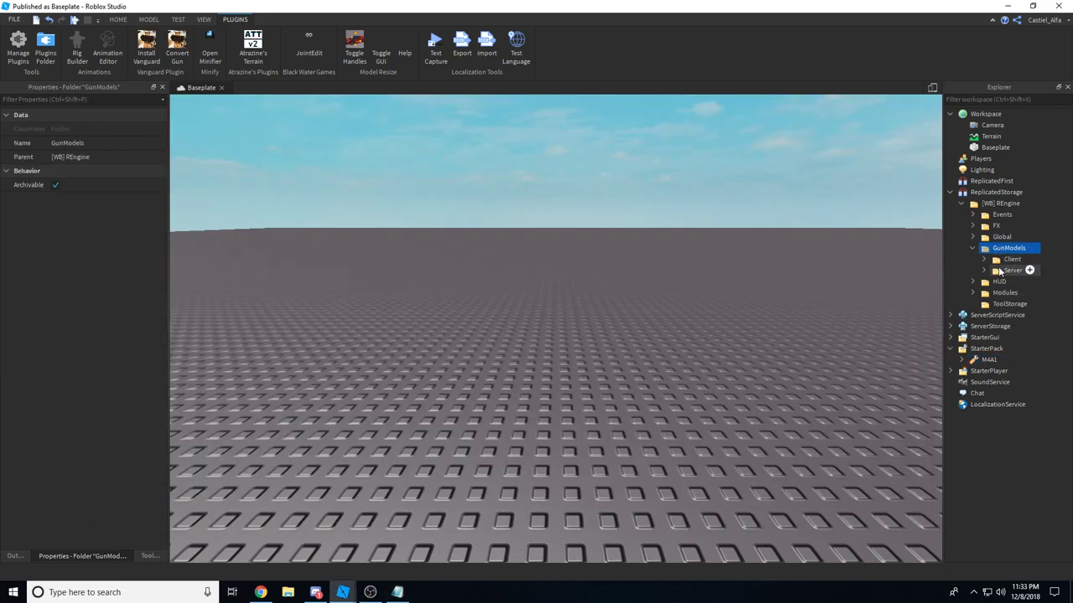
pyautogui.click(984, 282)
pyautogui.click(1022, 269)
pyautogui.keyDown('ctrl'); pyautogui.click(1019, 292); pyautogui.keyUp('ctrl')
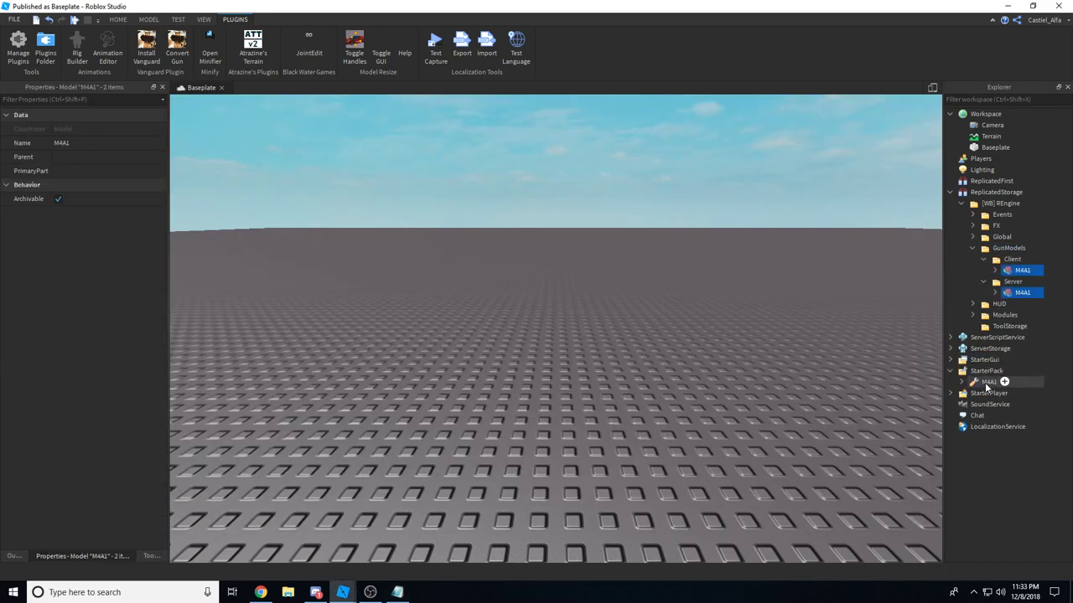
pyautogui.keyDown('ctrl'); pyautogui.click(987, 382); pyautogui.keyUp('ctrl')
# Switch to Notepad and add "Named exactly the same" to the note, with the word "same" on a new line.
pyautogui.hotkey('alt', 'Tab')
pyautogui.write('N')
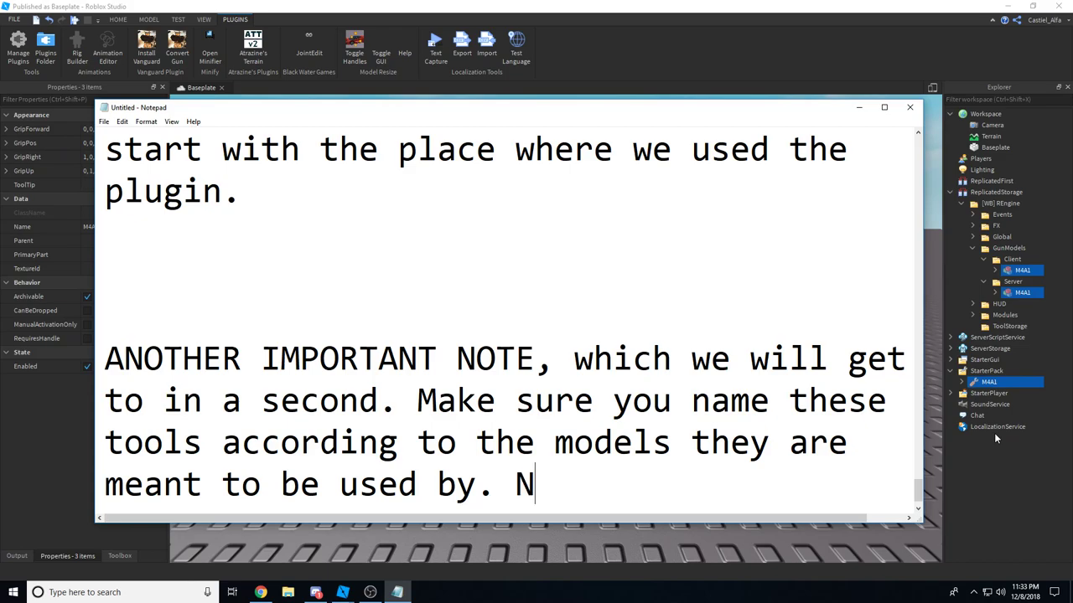
pyautogui.write('amed exactly the same')
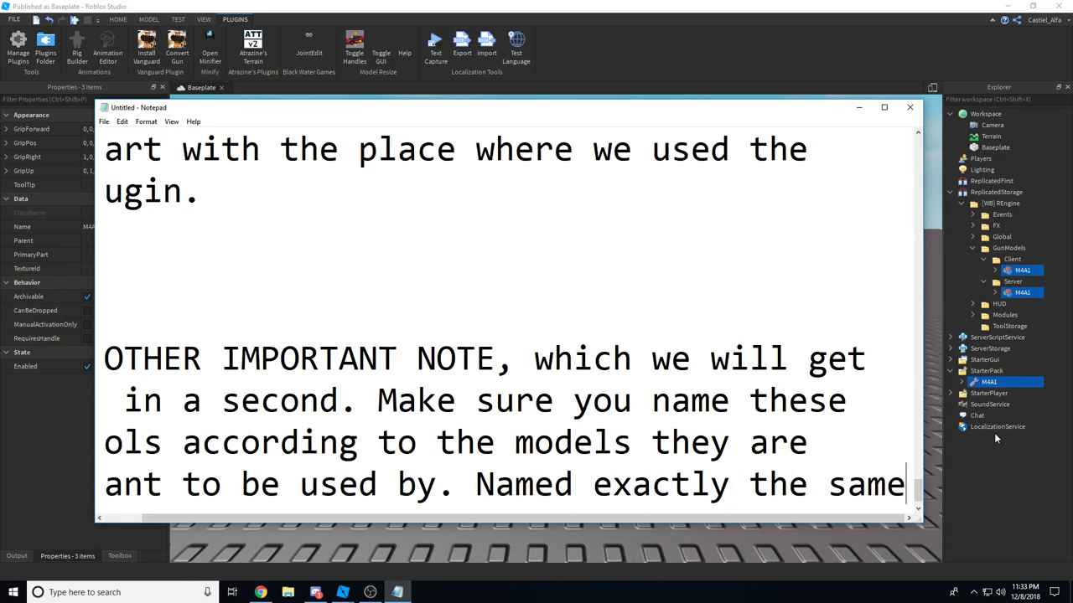
pyautogui.press('BackSpace')
pyautogui.press('BackSpace')
pyautogui.press('BackSpace')
pyautogui.press('BackSpace')
pyautogui.press('BackSpace')
pyautogui.hotkey('alt', 'o')
pyautogui.write('w same')
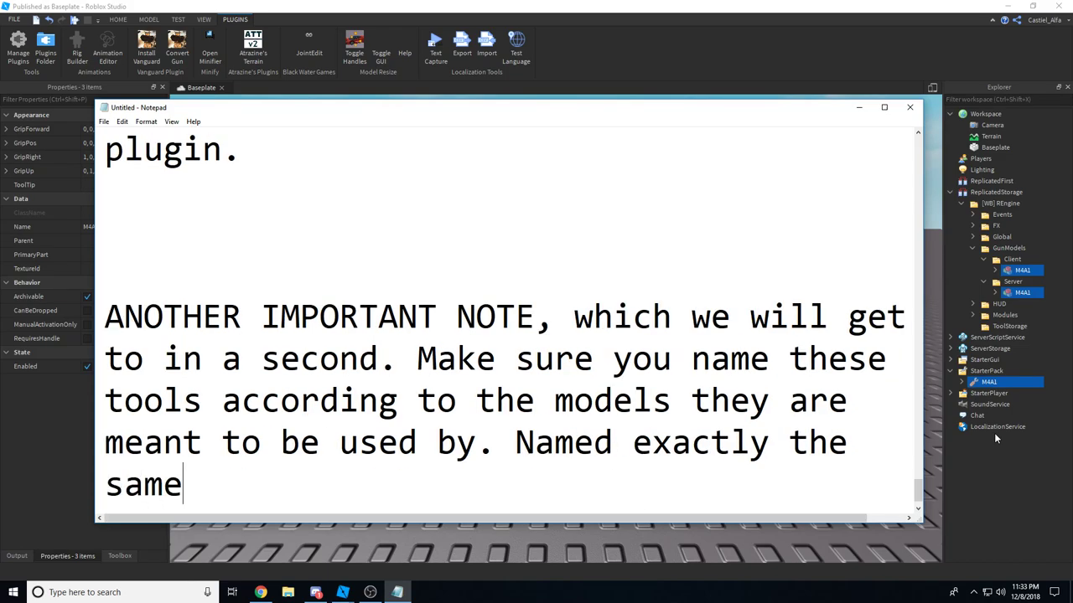
# Finish the note with "Caps and lowercase." and add four line breaks below it.
pyautogui.write('. Caps and lowe')
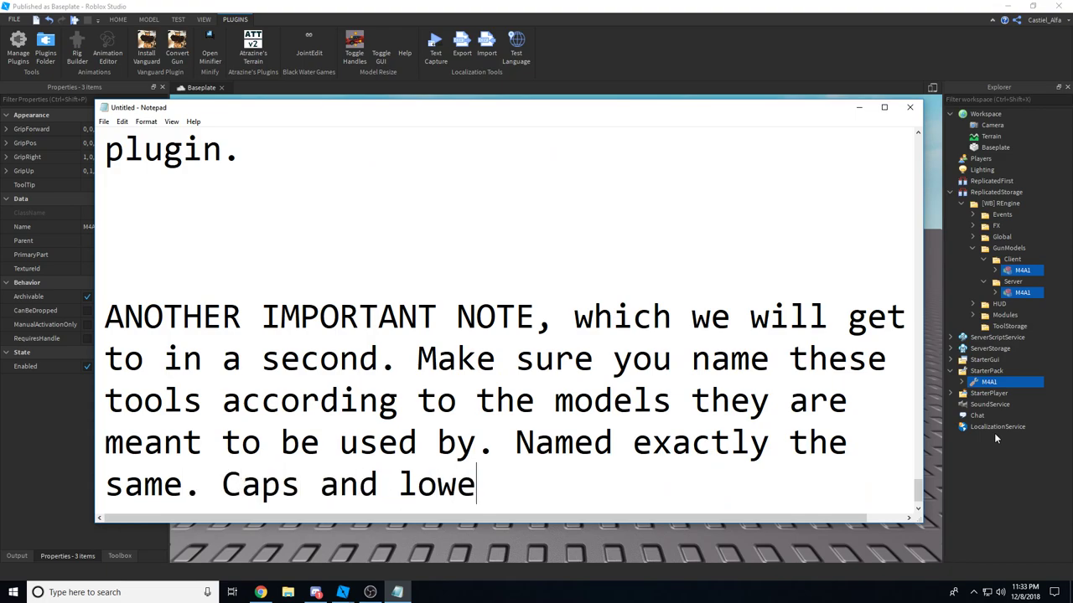
pyautogui.write('rcase.')
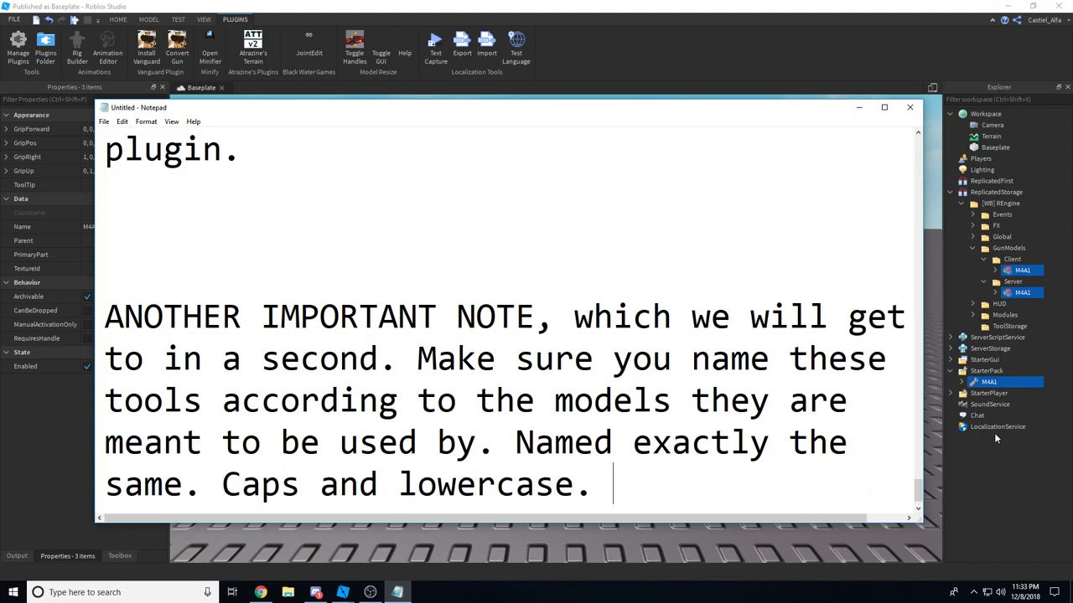
pyautogui.press('Return')
pyautogui.press('Return')
pyautogui.press('Return')
pyautogui.press('Return')
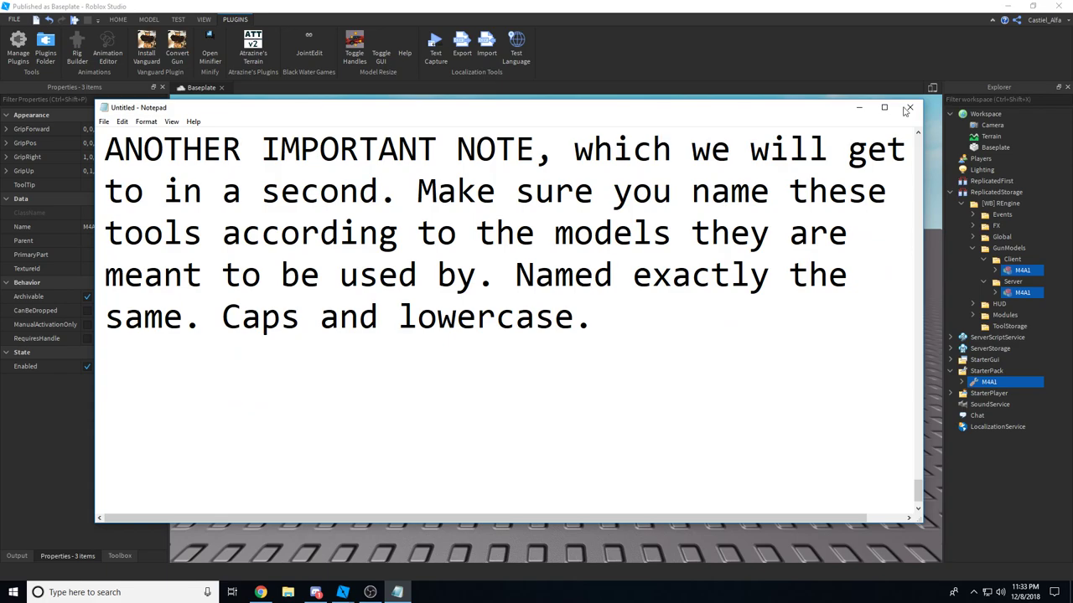
# Minimize Notepad, clear the Roblox Studio selection, and start a play test of the Baseplate place.
pyautogui.click(855, 107)
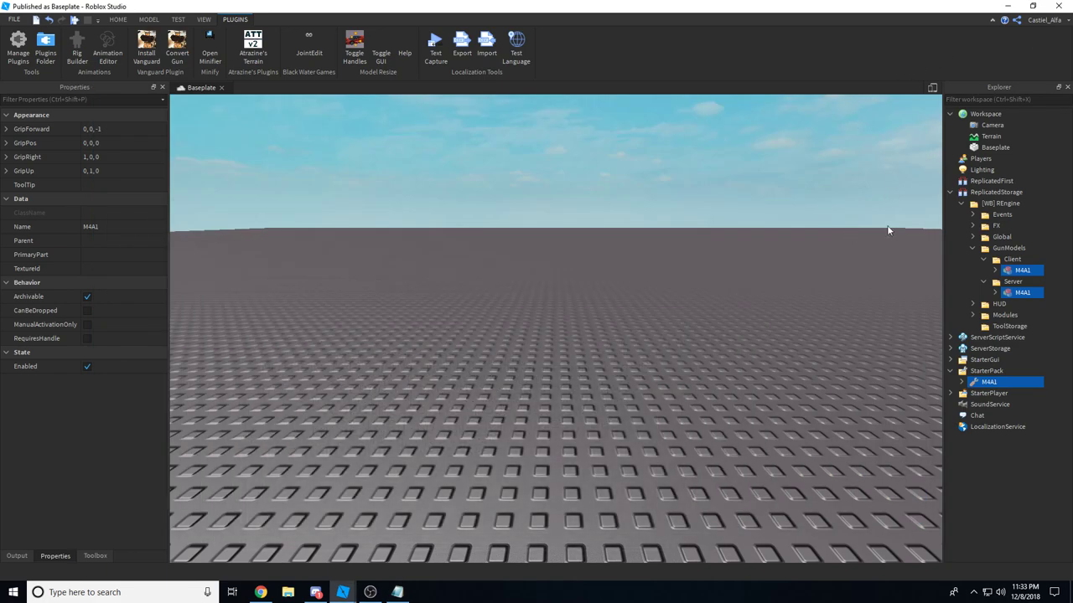
pyautogui.click(863, 251)
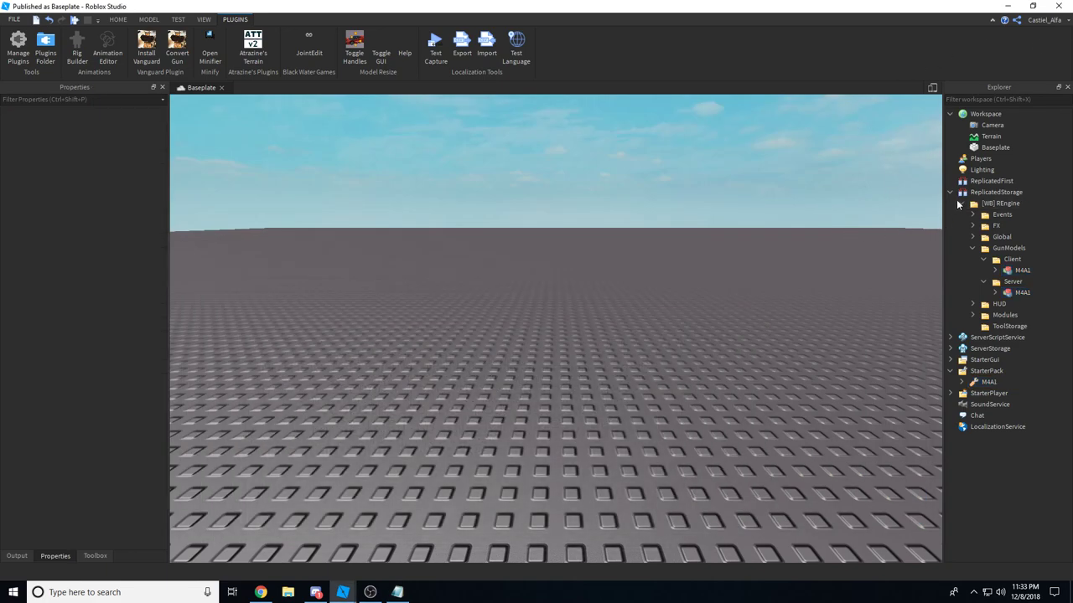
pyautogui.click(118, 19)
pyautogui.click(472, 58)
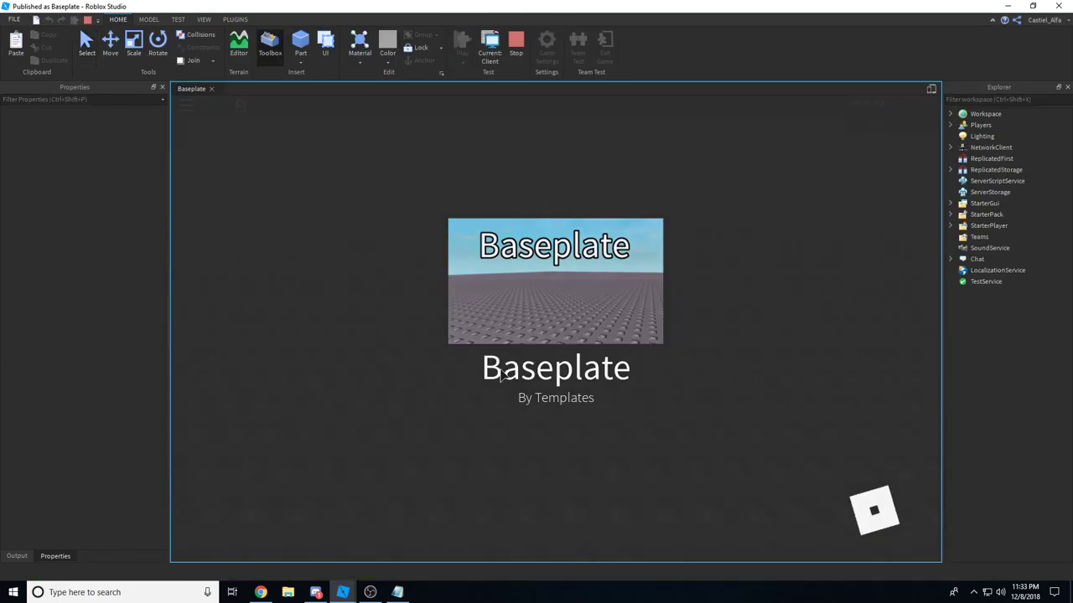
# Equip the M4A1 in the play test, aim through its scope, fire several rounds, and unequip it.
pyautogui.press('1')
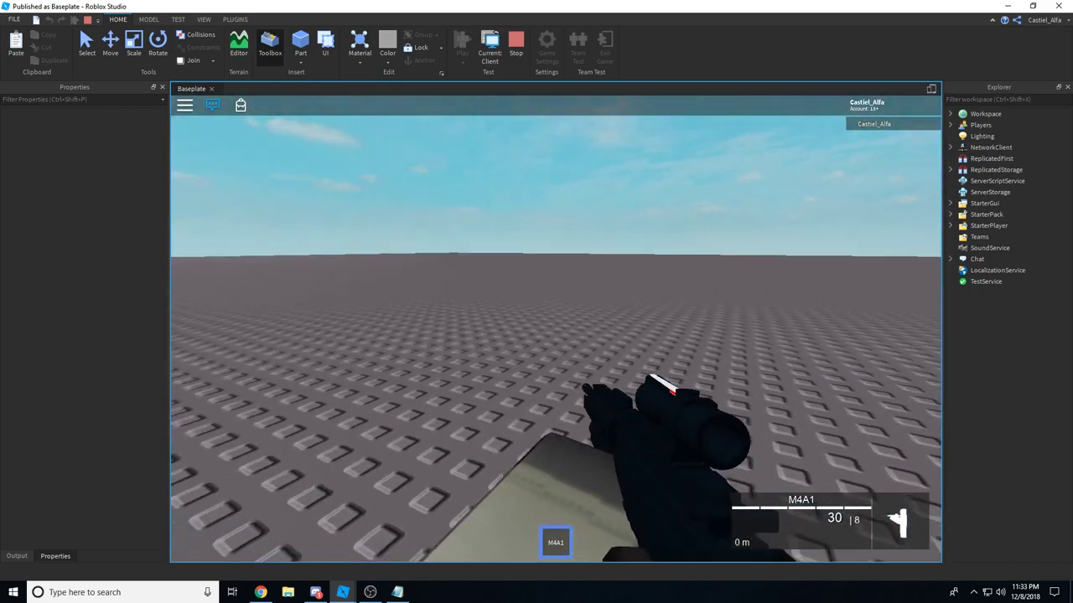
pyautogui.rightClick(556, 329)
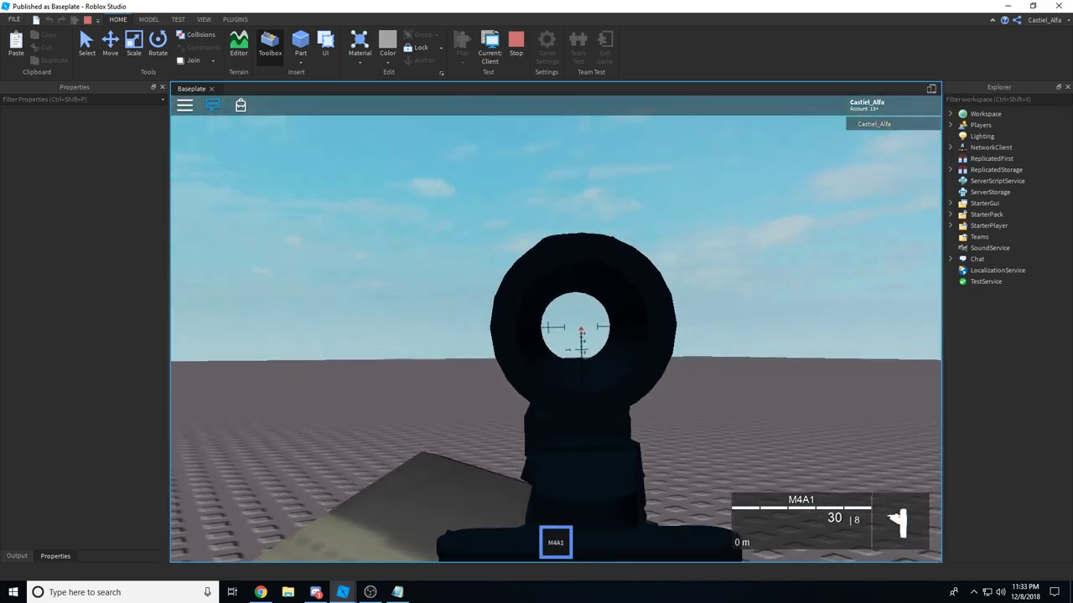
pyautogui.click(556, 329)
pyautogui.click(555, 329)
pyautogui.click(555, 329)
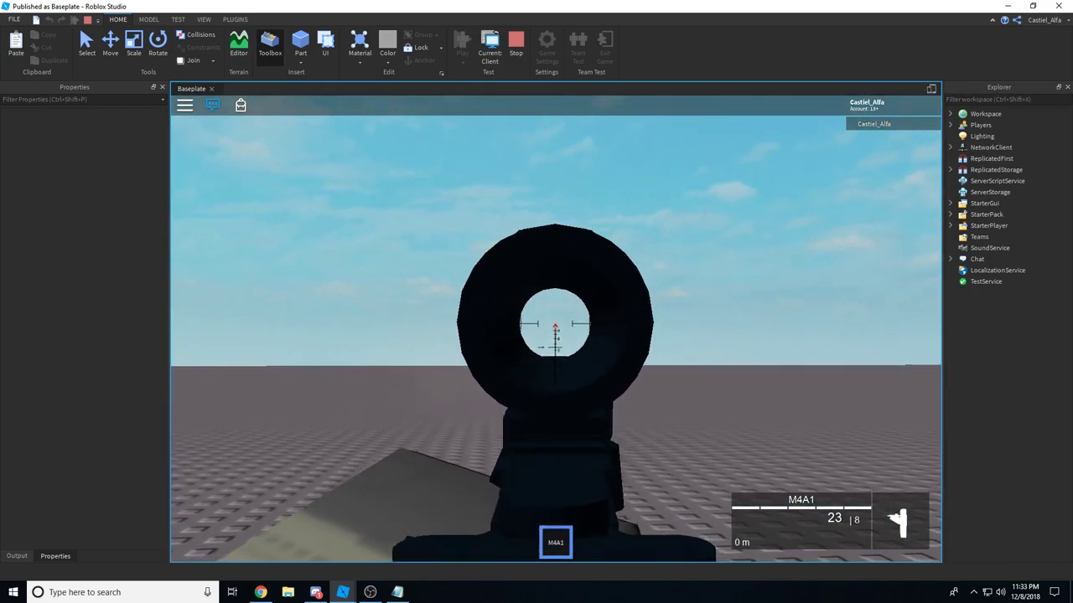
pyautogui.rightClick(556, 328)
pyautogui.press('1')
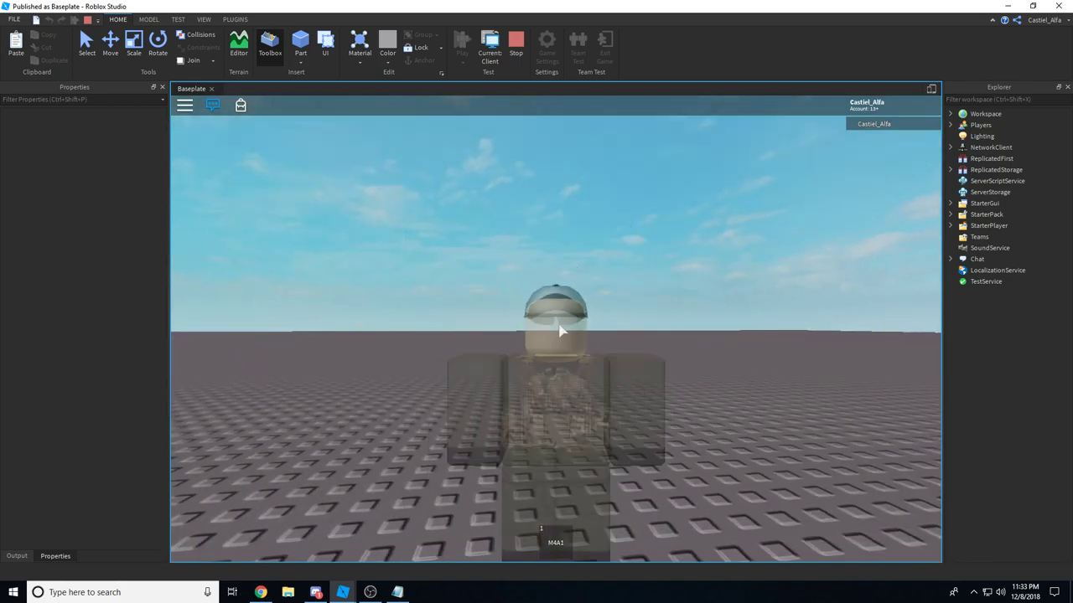
# Stop the play test and write "Something is off.." in the Notepad document.
pyautogui.click(516, 46)
pyautogui.hotkey('alt', 'Tab')
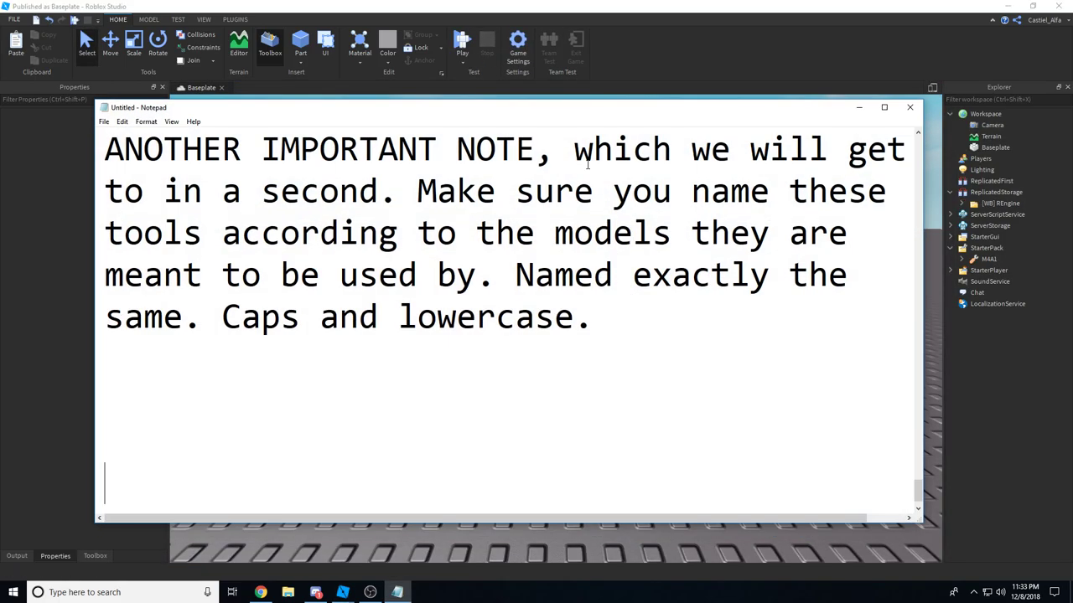
pyautogui.write('Something is off..')
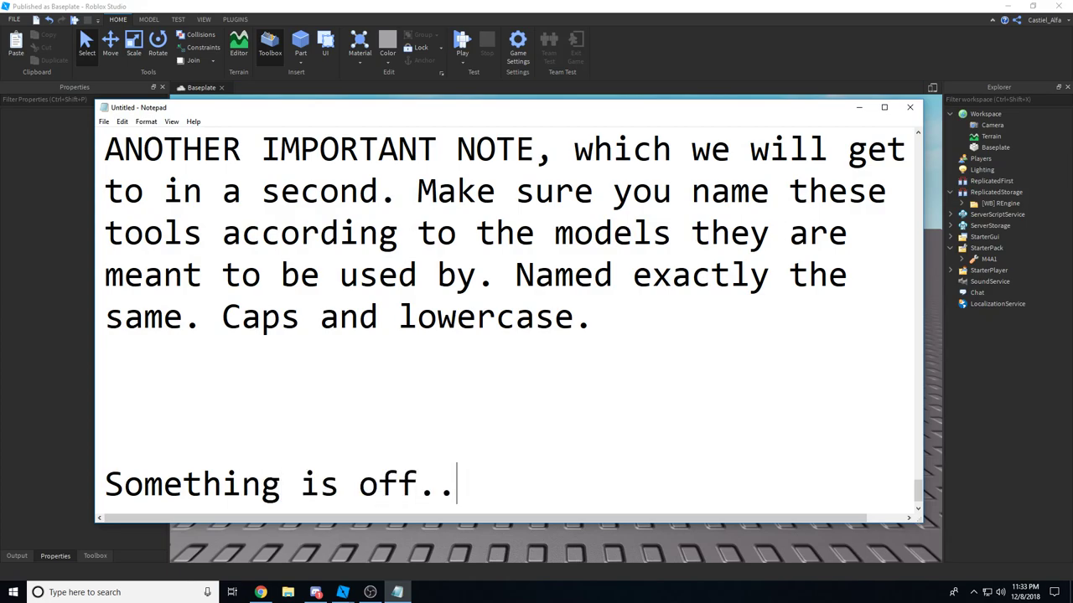
# Try the Legacy option for Lighting's Technology property in Roblox Studio, and set it back to Voxel.
pyautogui.click(1013, 362)
pyautogui.click(982, 170)
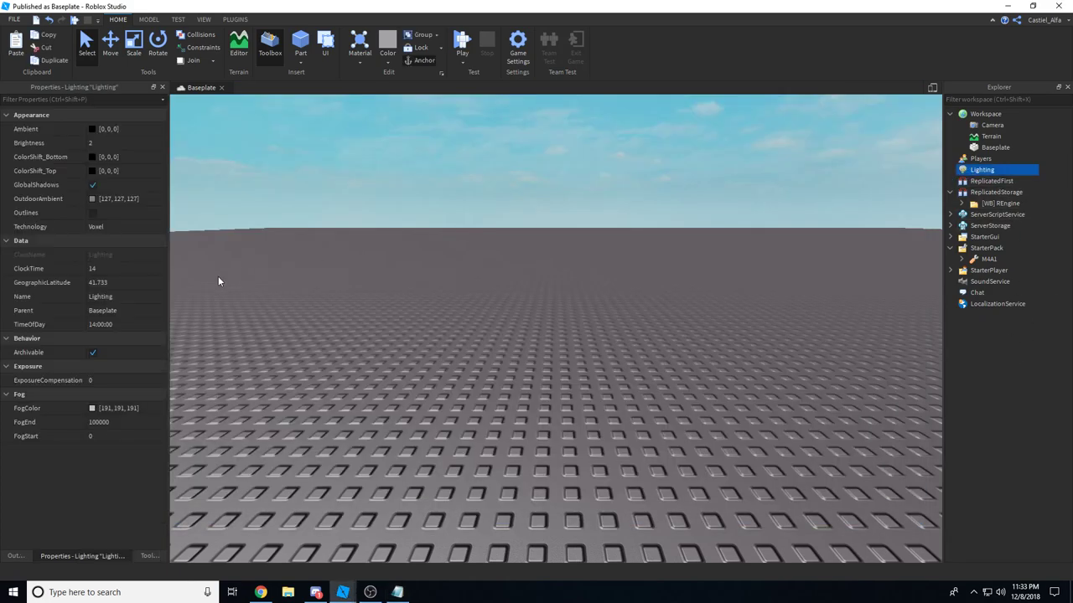
pyautogui.click(153, 227)
pyautogui.click(150, 227)
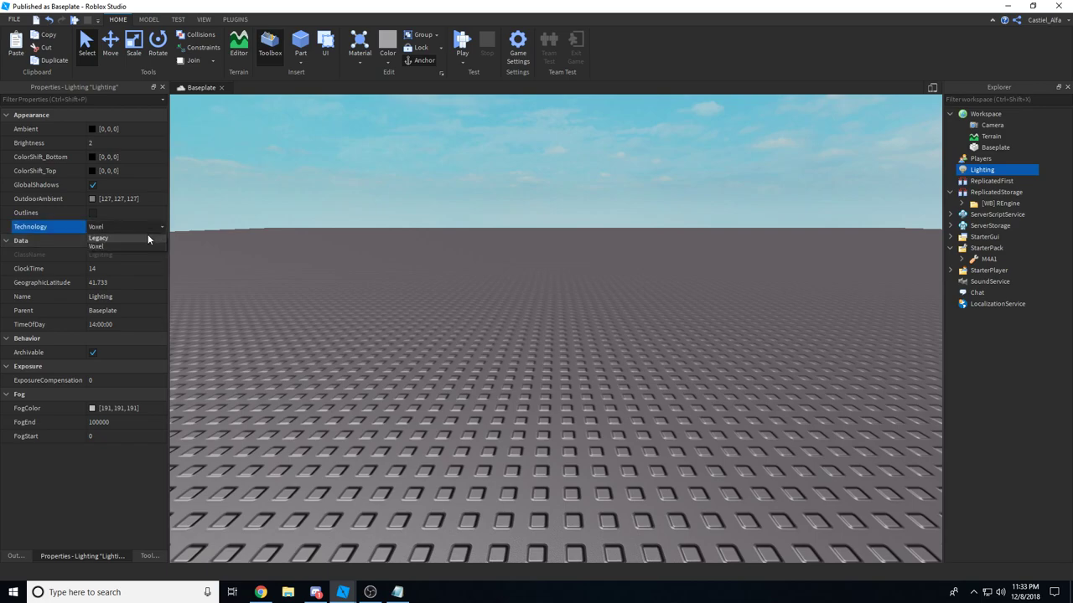
pyautogui.click(149, 237)
pyautogui.click(148, 227)
pyautogui.click(143, 248)
# Switch to Notepad and add "OOOO they added voxel lighting. Sweet. ANYWAY" after "Something is off..", breaking the line before "voxel".
pyautogui.hotkey('alt', 'Tab')
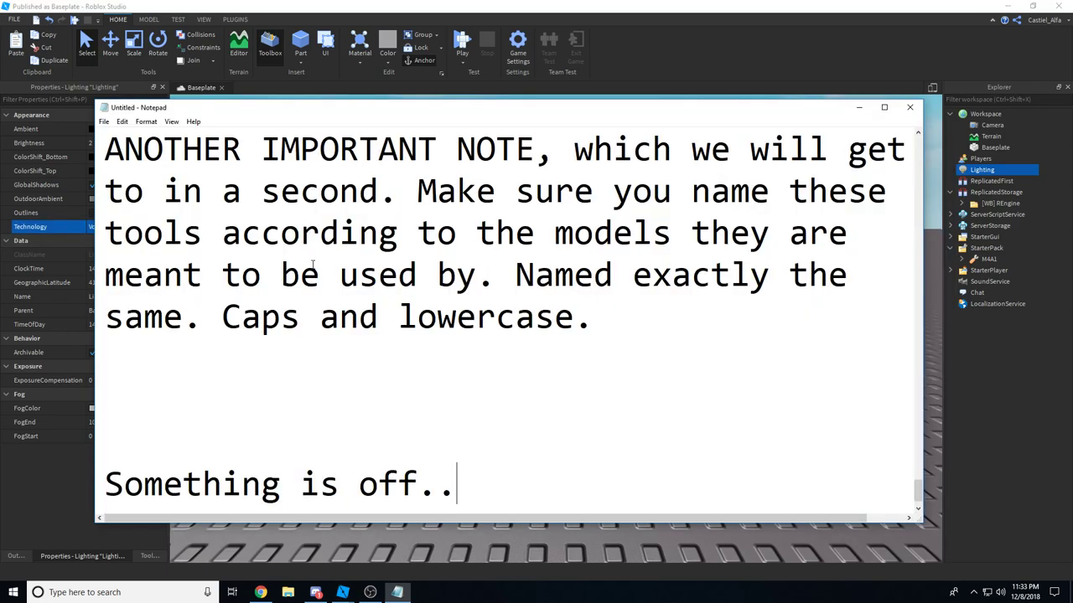
pyautogui.write('OOOO they added')
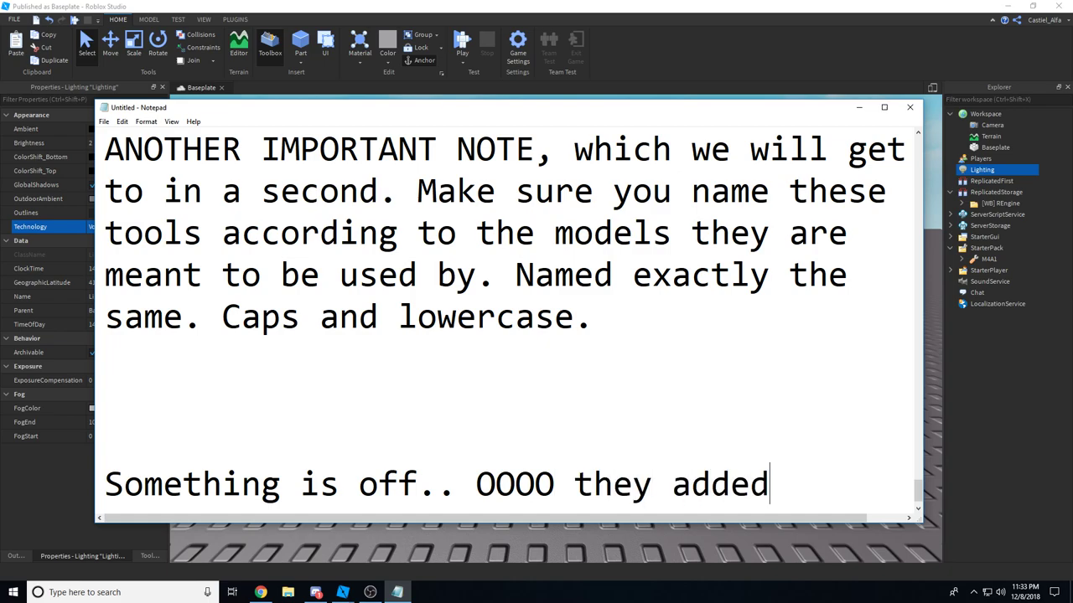
pyautogui.press('Return')
pyautogui.write('vox')
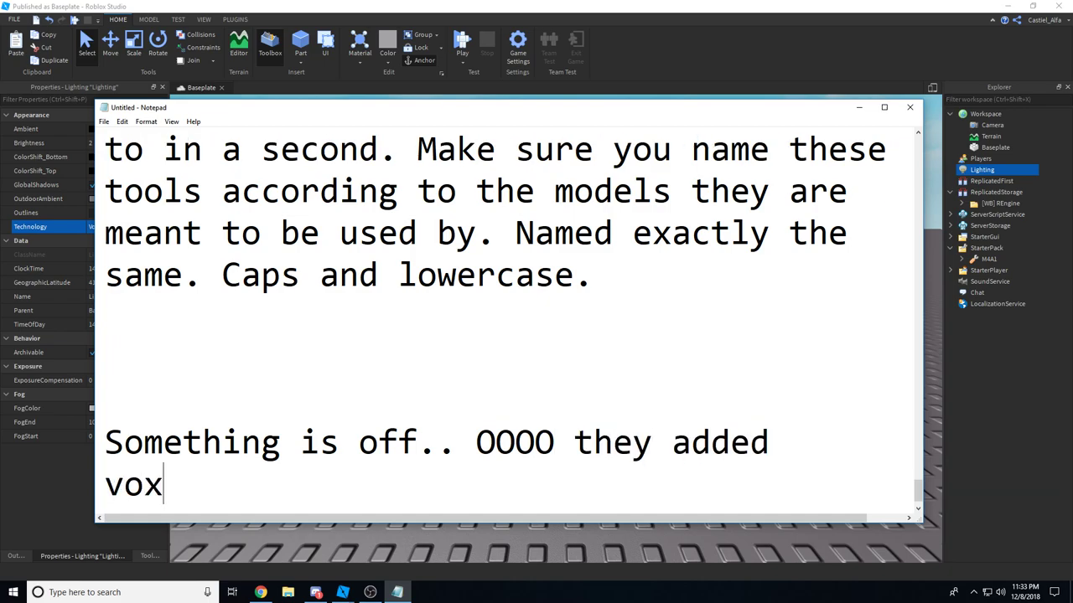
pyautogui.write('el lighting. Swee')
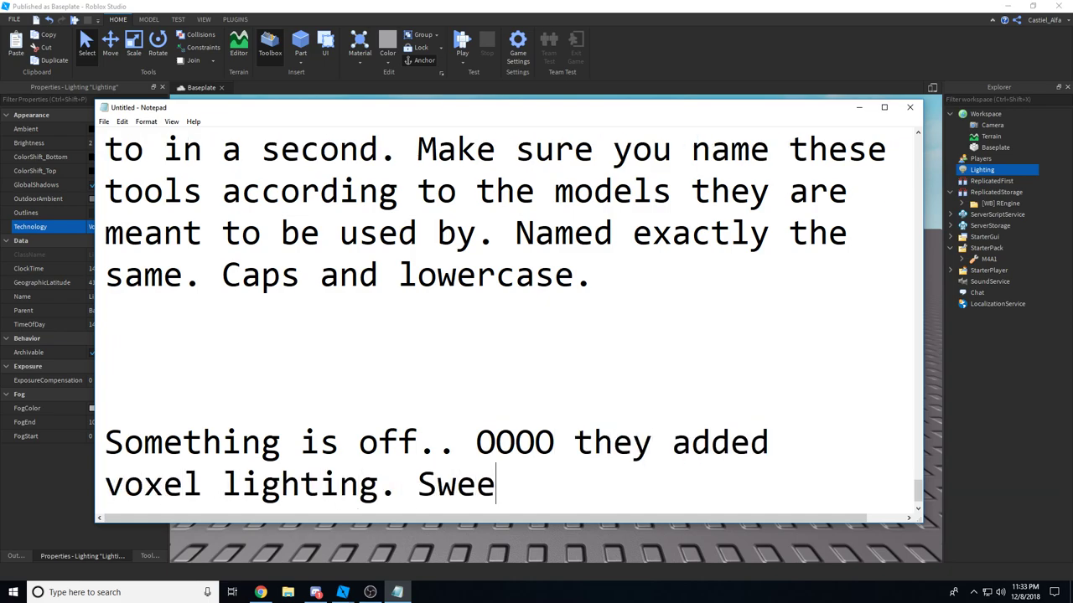
pyautogui.write('t. ANYW')
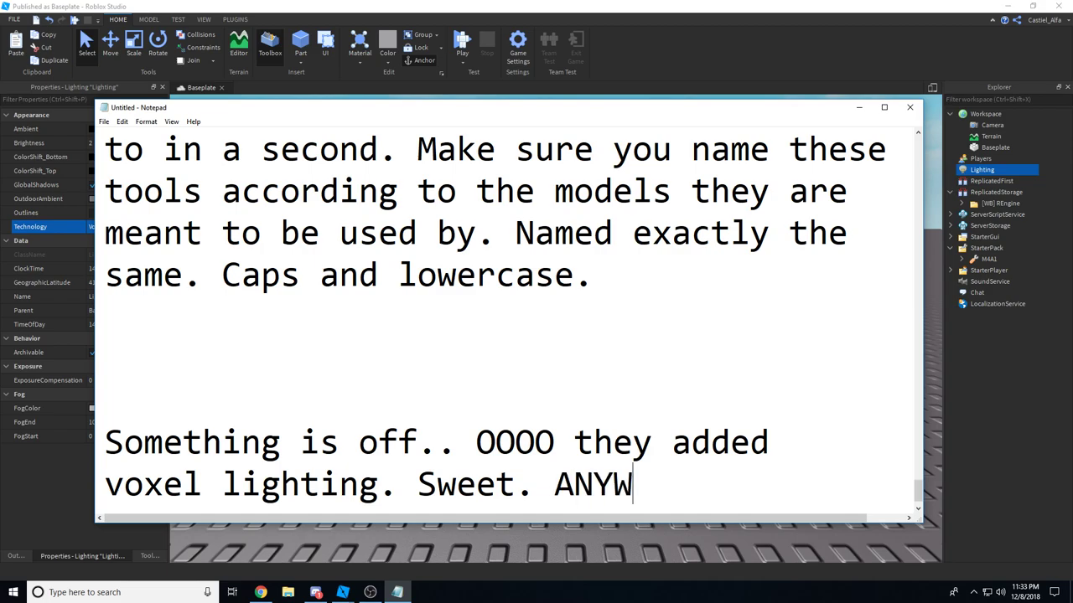
pyautogui.write('W')
pyautogui.press('BackSpace')
pyautogui.write('AY')
# Leave several blank lines and write "The engine works fine with the plugin installation. Now for the model." across two lines.
pyautogui.press('Return')
pyautogui.press('Return')
pyautogui.press('Return')
pyautogui.press('Return')
pyautogui.press('Return')
pyautogui.press('Return')
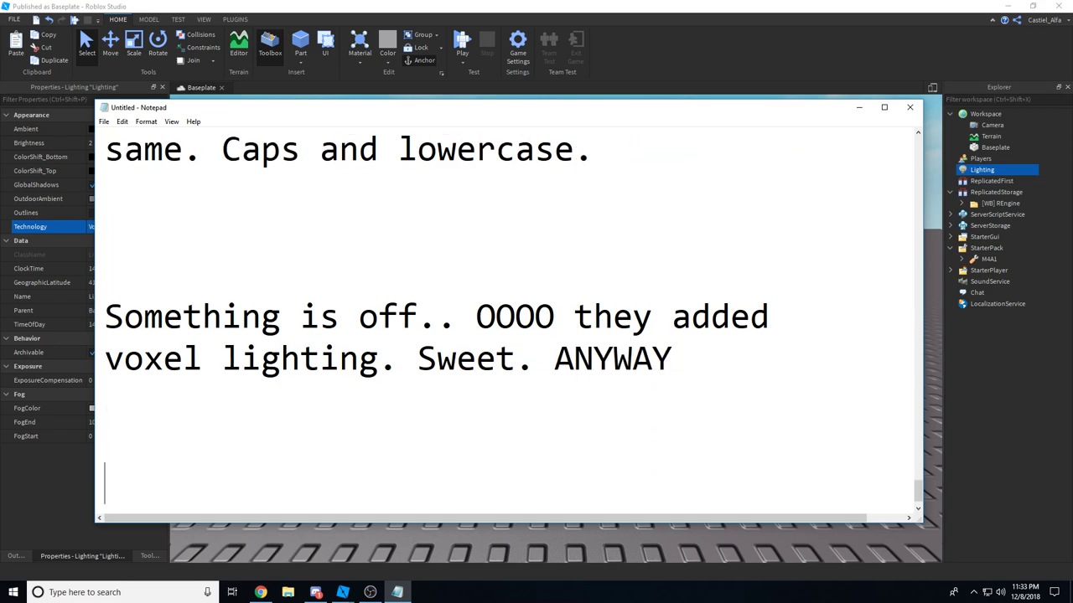
pyautogui.press('Return')
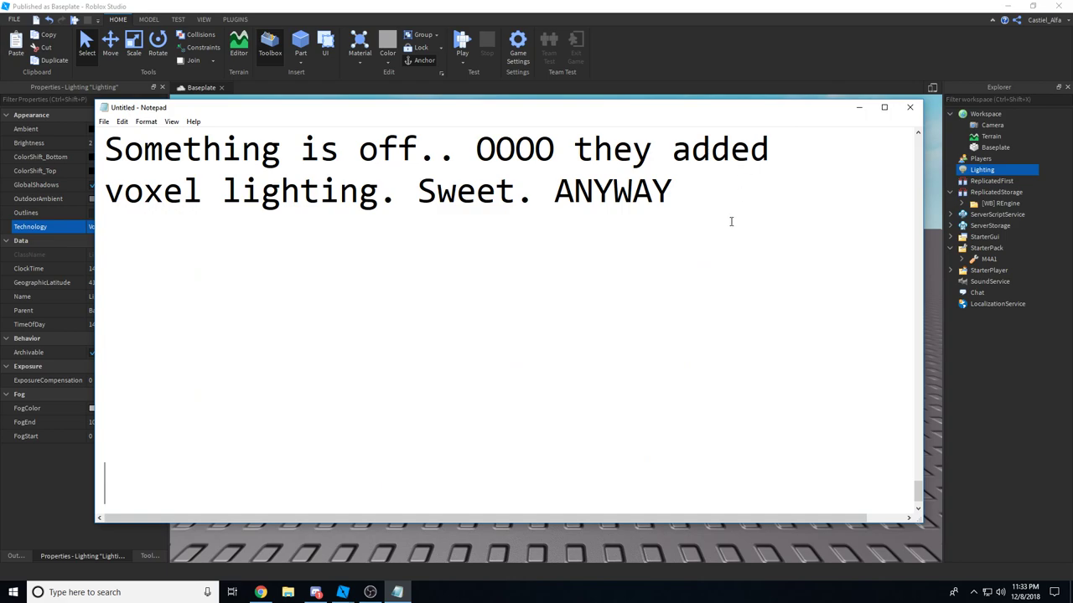
pyautogui.write('The engine work')
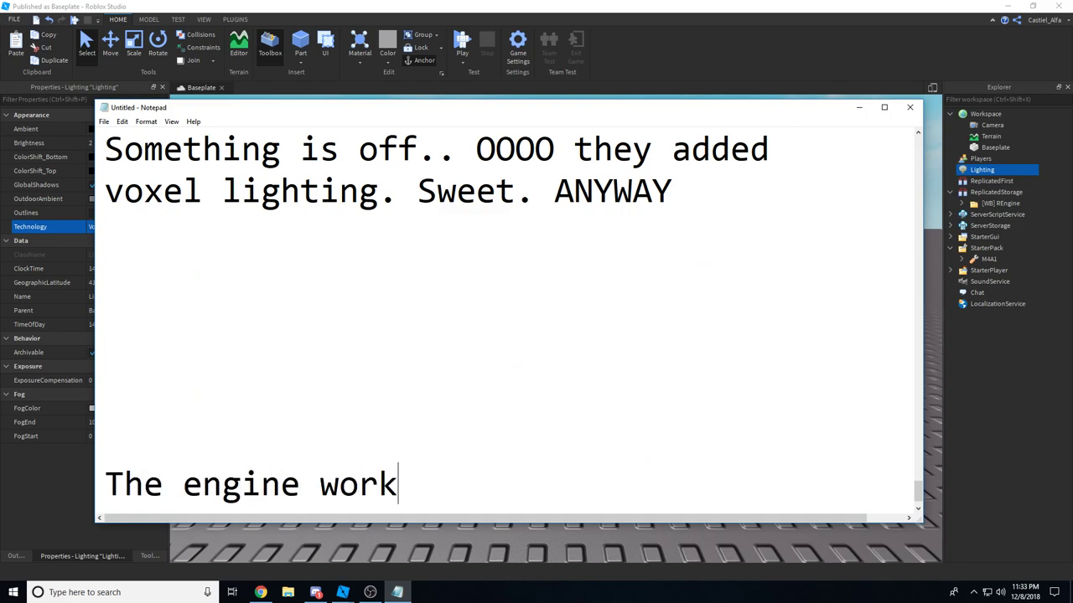
pyautogui.write('s fine with the plugin')
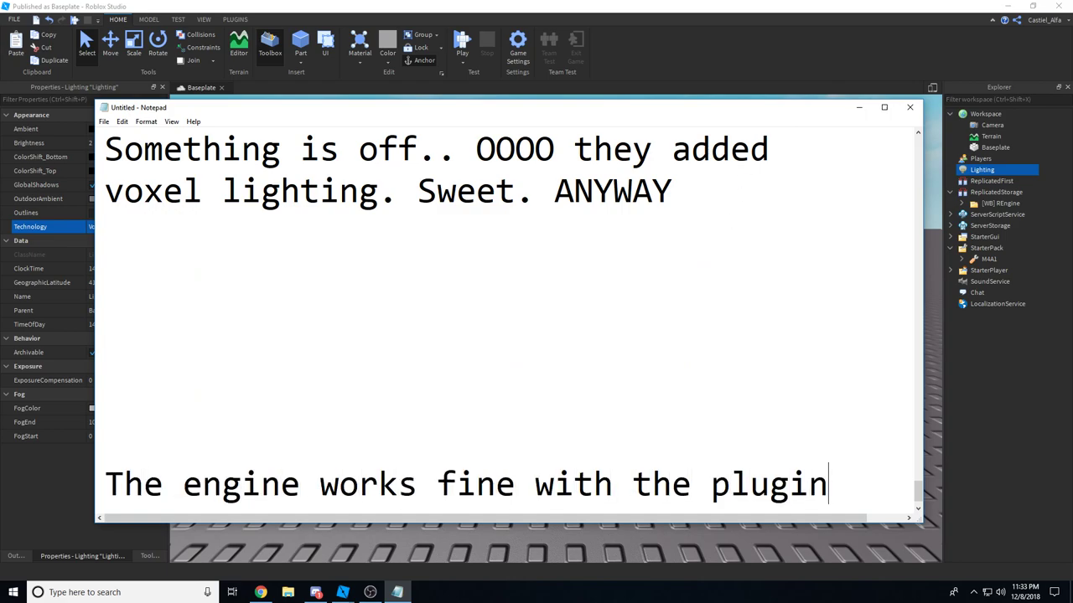
pyautogui.press('Return')
pyautogui.write('installation. Now for the mode')
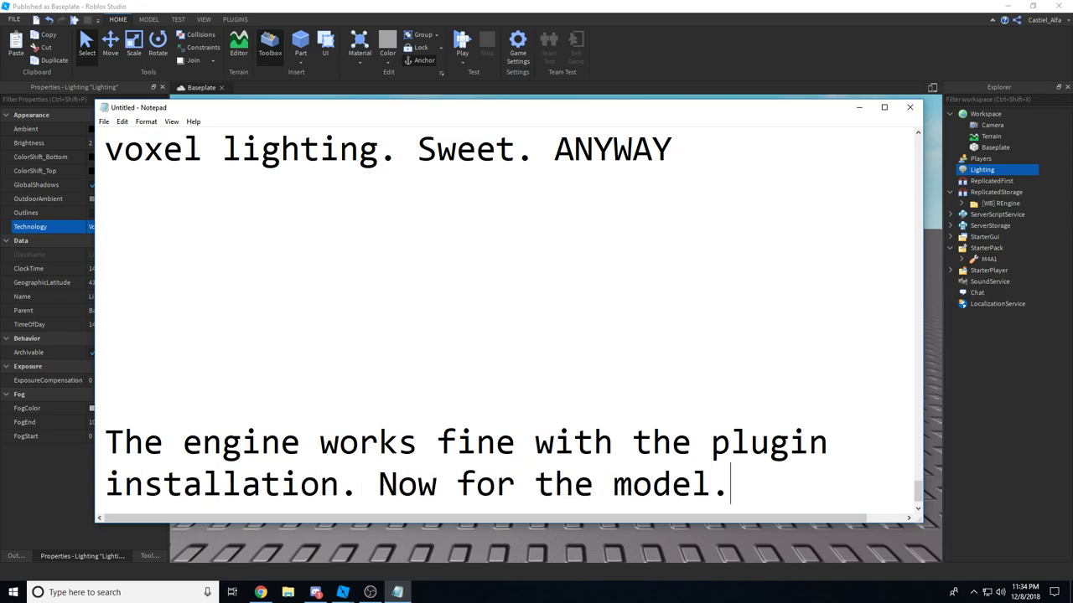
pyautogui.write('l.')
# Switch to the Roblox Studio place containing Vanguard Engine v1.0.1, copy ToolStorage's M4A1 into StarterPack, and collapse ReplicatedStorage.
pyautogui.hotkey('alt', 'Tab')
pyautogui.click(732, 189)
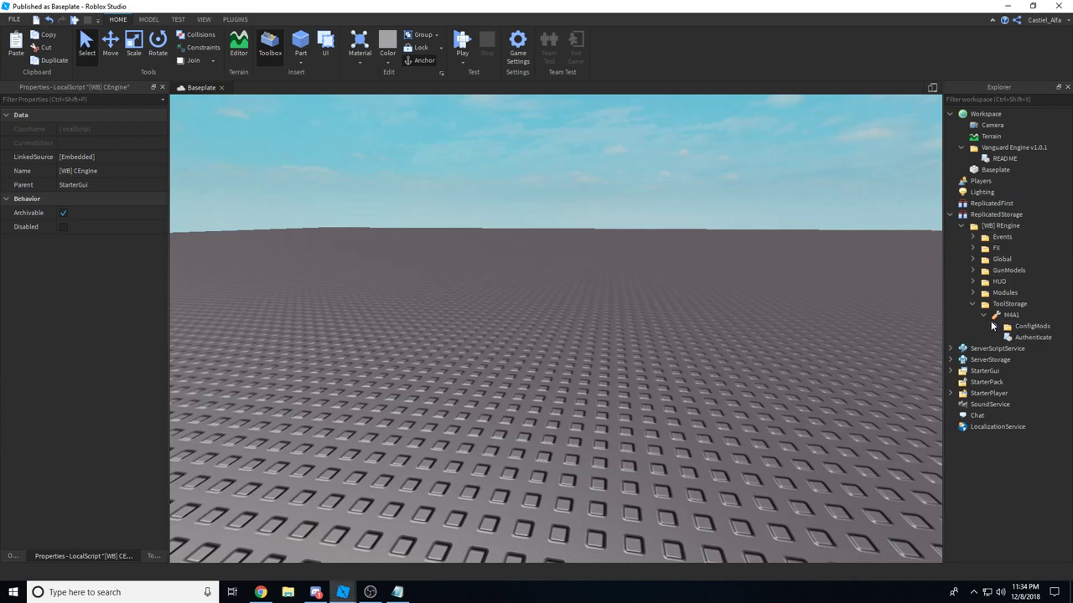
pyautogui.rightClick(1014, 314)
pyautogui.click(943, 44)
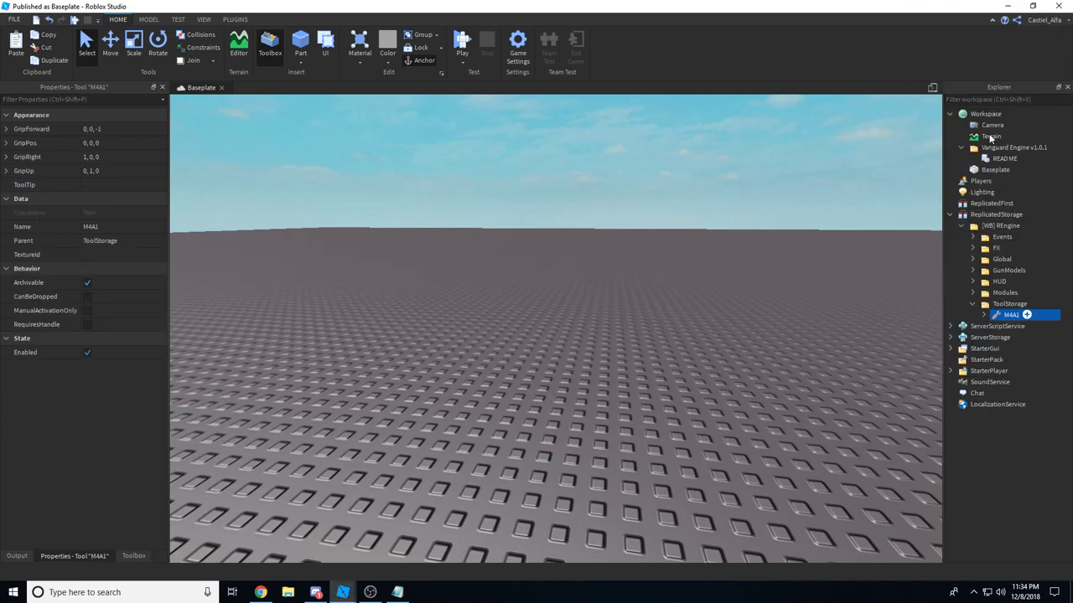
pyautogui.moveTo(996, 327); pyautogui.dragTo(995, 360)
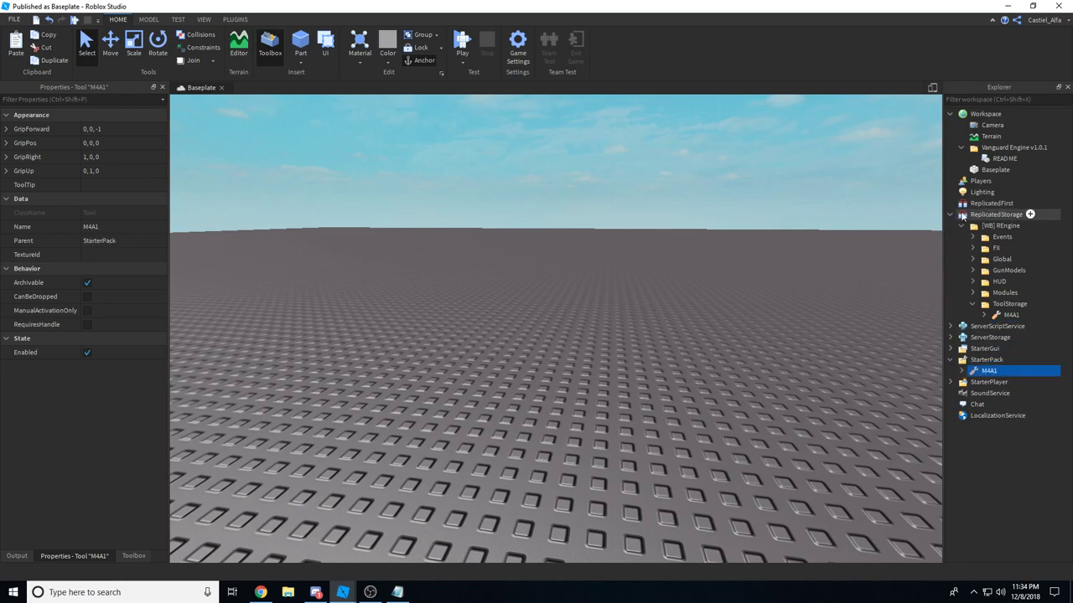
pyautogui.click(950, 214)
# Play-test the place by equipping the M4A1, aiming and firing it, and unequipping it, and stop the test.
pyautogui.press('F5')
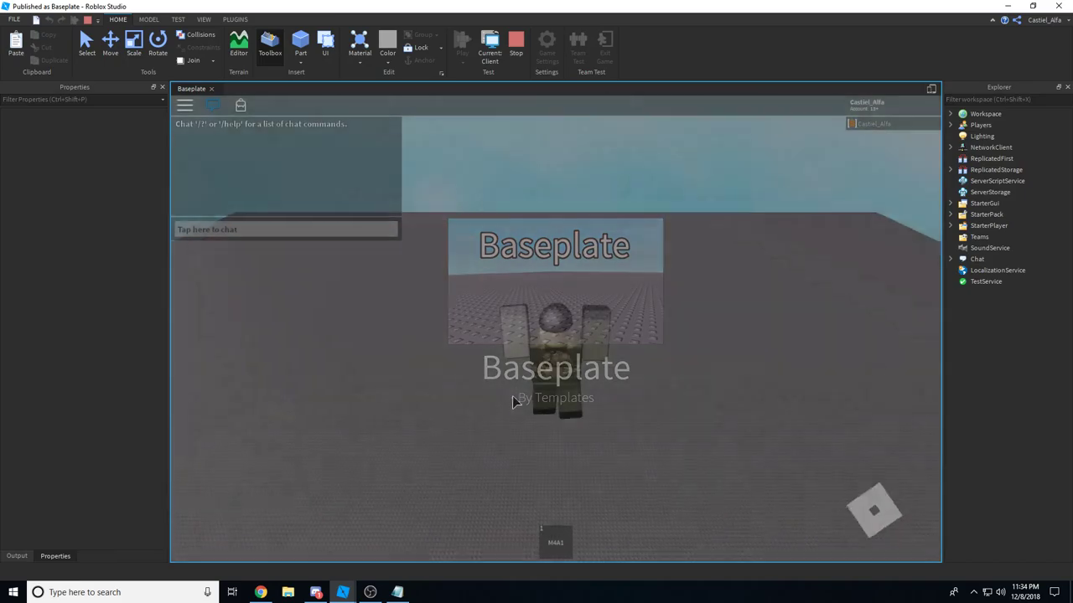
pyautogui.press('1')
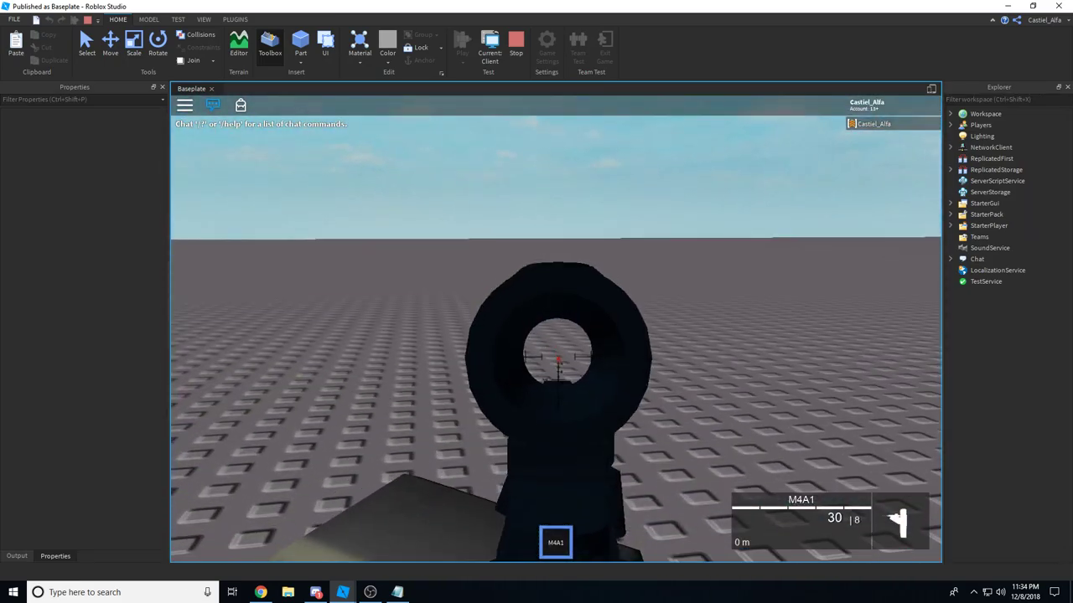
pyautogui.click(557, 329)
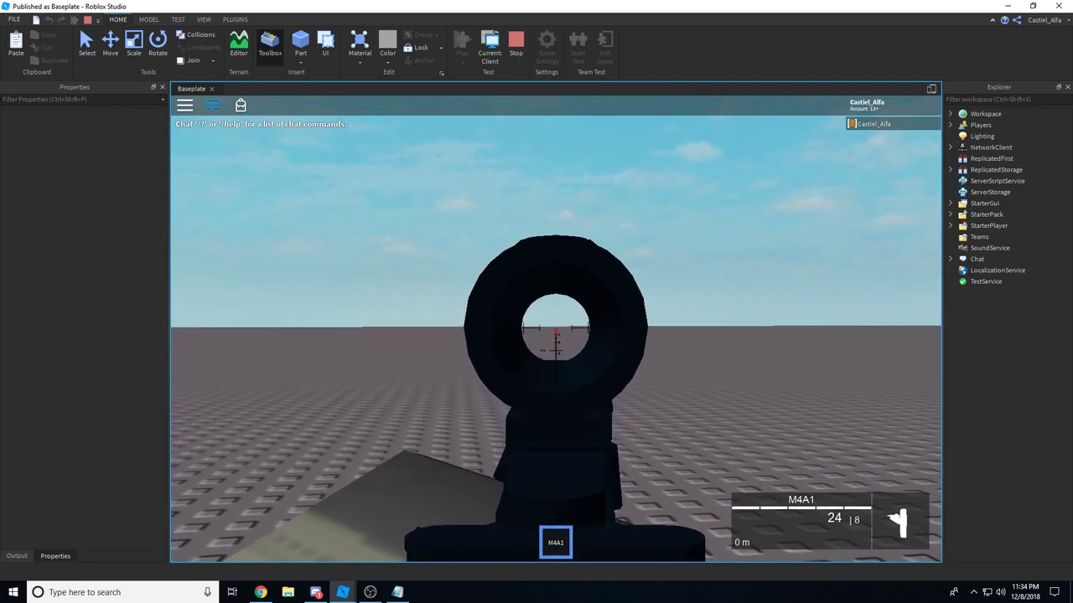
pyautogui.click(556, 329)
pyautogui.rightClick(556, 329)
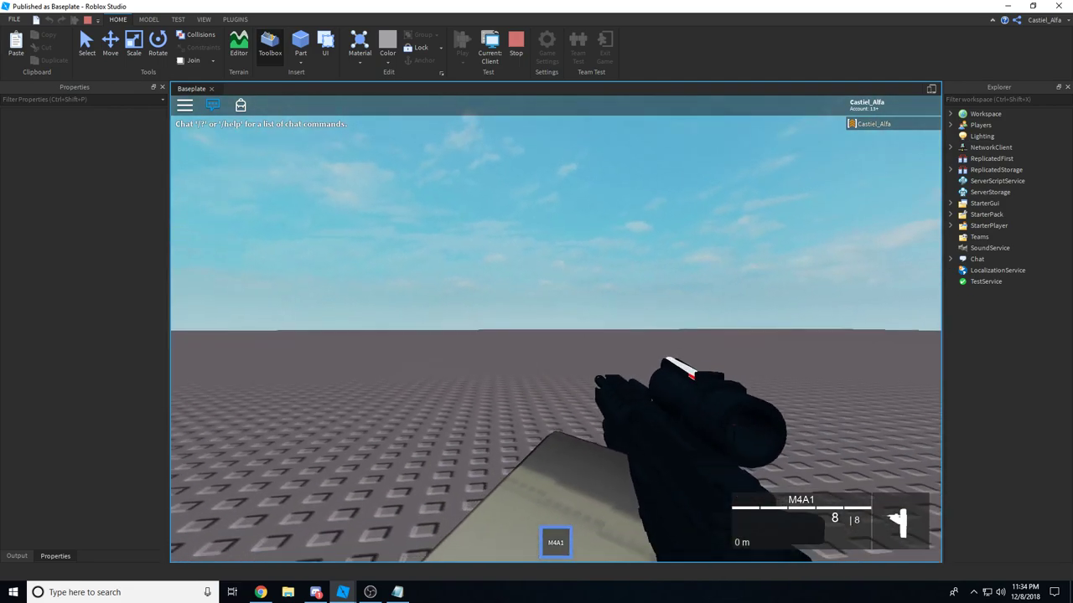
pyautogui.press('1')
pyautogui.scroll(-3, 556, 335)
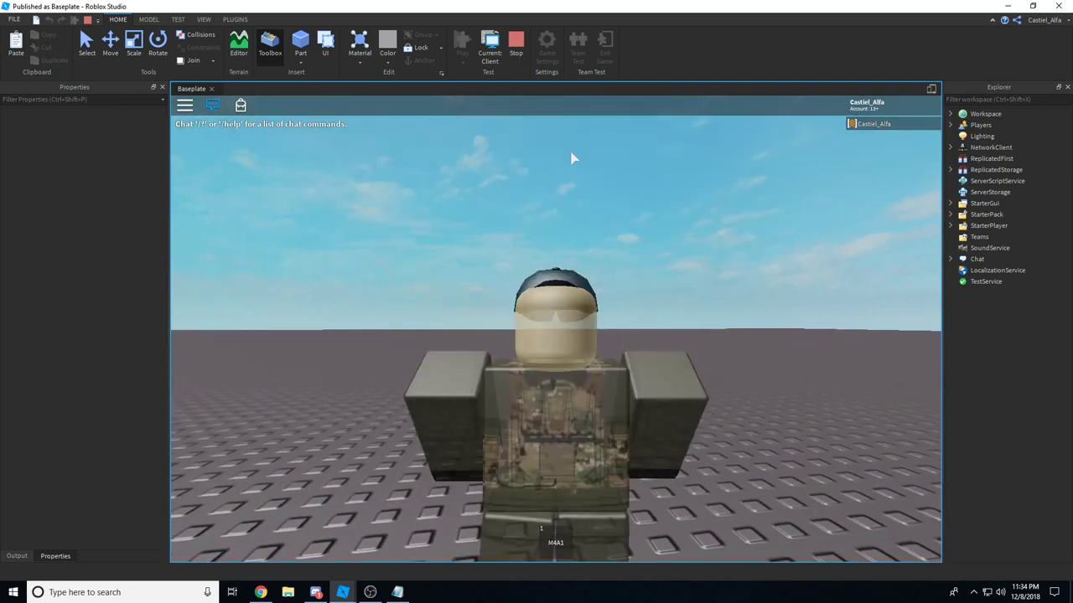
pyautogui.press('s')
pyautogui.click(524, 50)
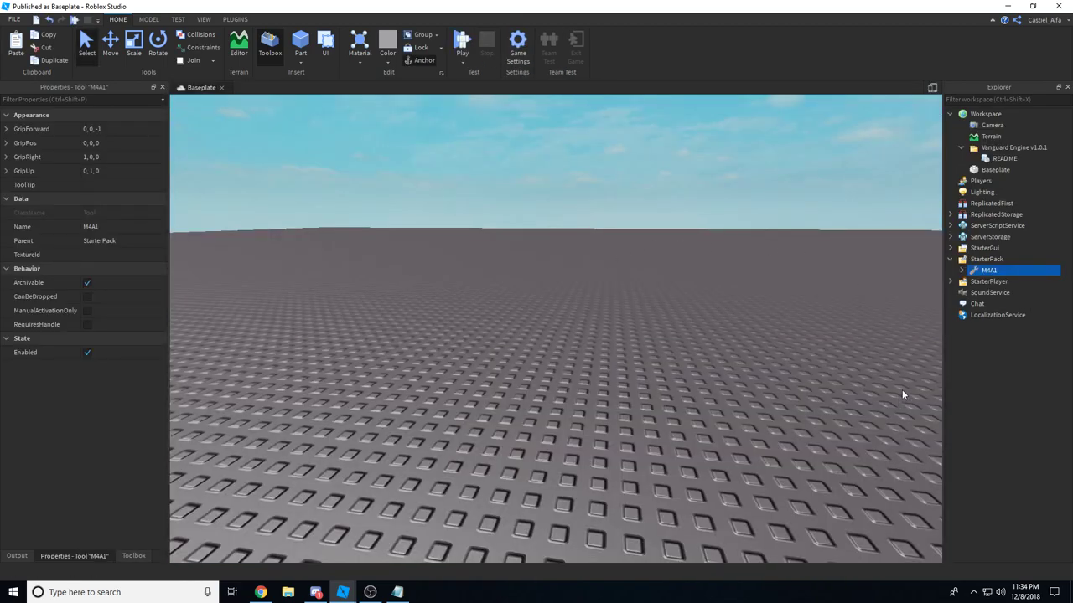
# Switch to Notepad, leave several blank lines below the installation note, and write "Seems like we did it right!".
pyautogui.hotkey('alt', 'Tab')
pyautogui.press('Return')
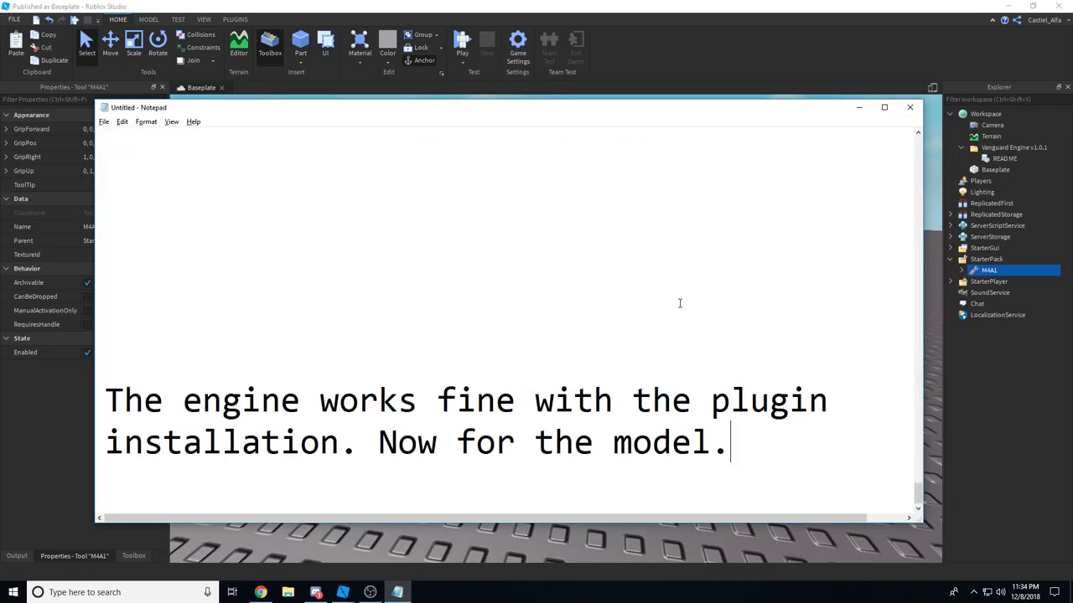
pyautogui.press('Return')
pyautogui.press('Return')
pyautogui.press('Return')
pyautogui.press('Return')
pyautogui.press('Return')
pyautogui.press('Return')
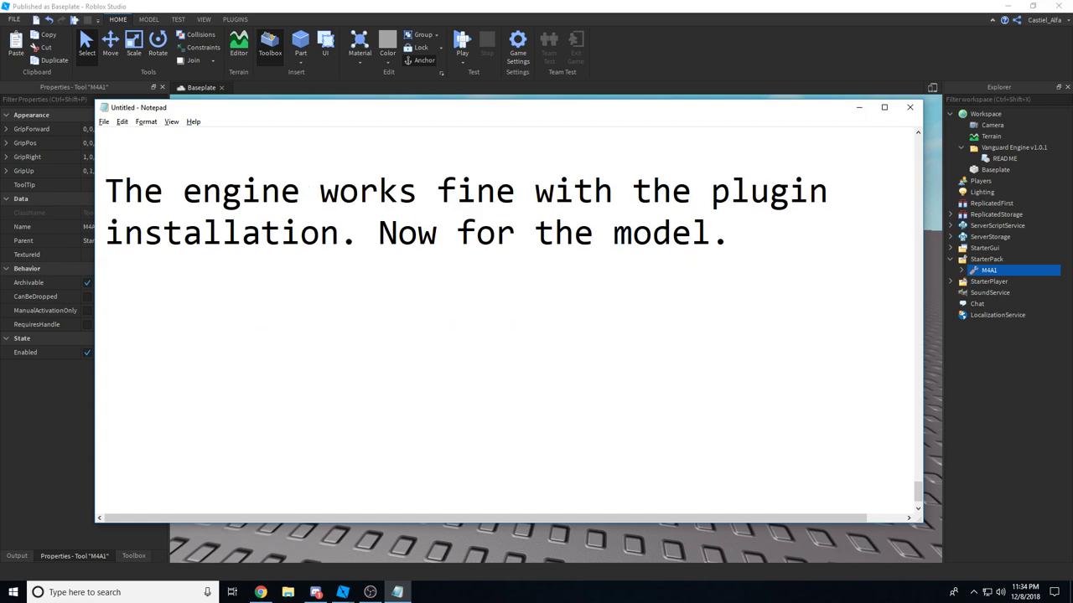
pyautogui.write('Seems')
pyautogui.press('BackSpace')
pyautogui.write('ms like ')
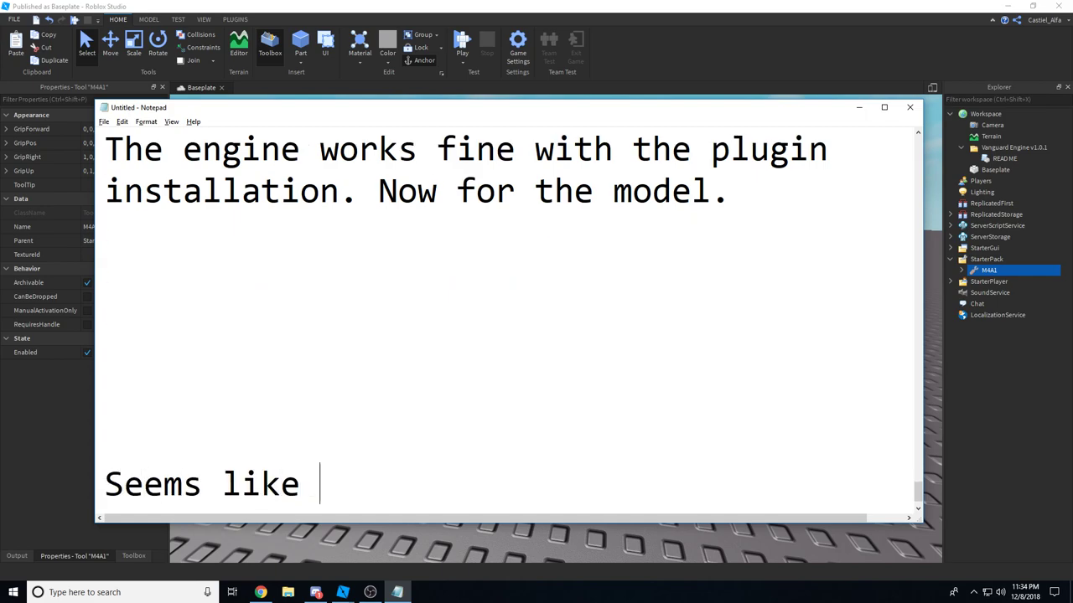
pyautogui.write('we did it rightr')
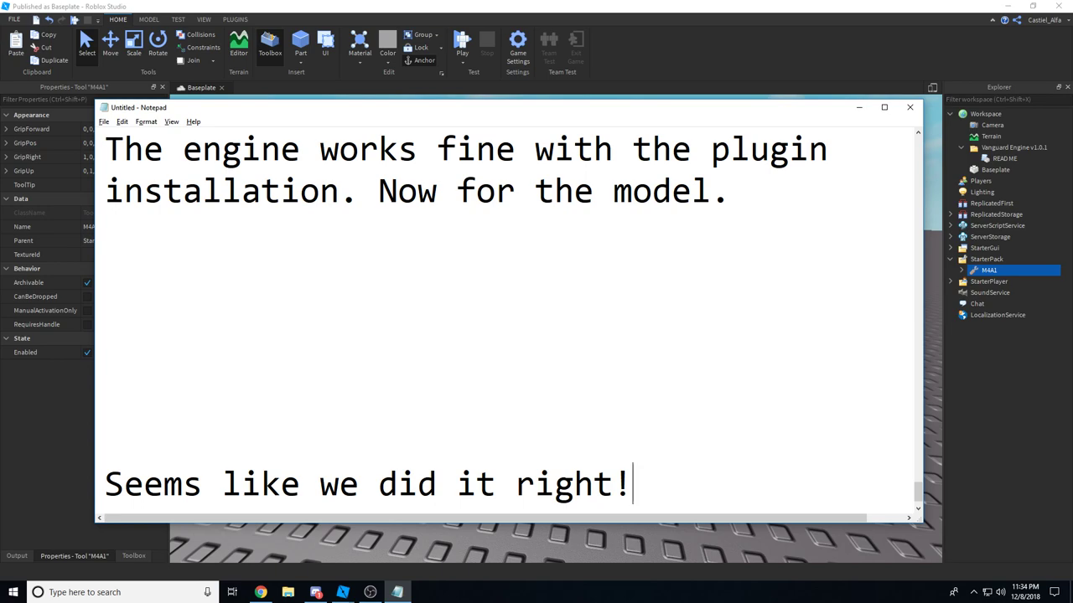
# Continue the note with "Now, we get into the good stuff. Adding", breaking the line after "Now,".
pyautogui.write('ow, we get i')
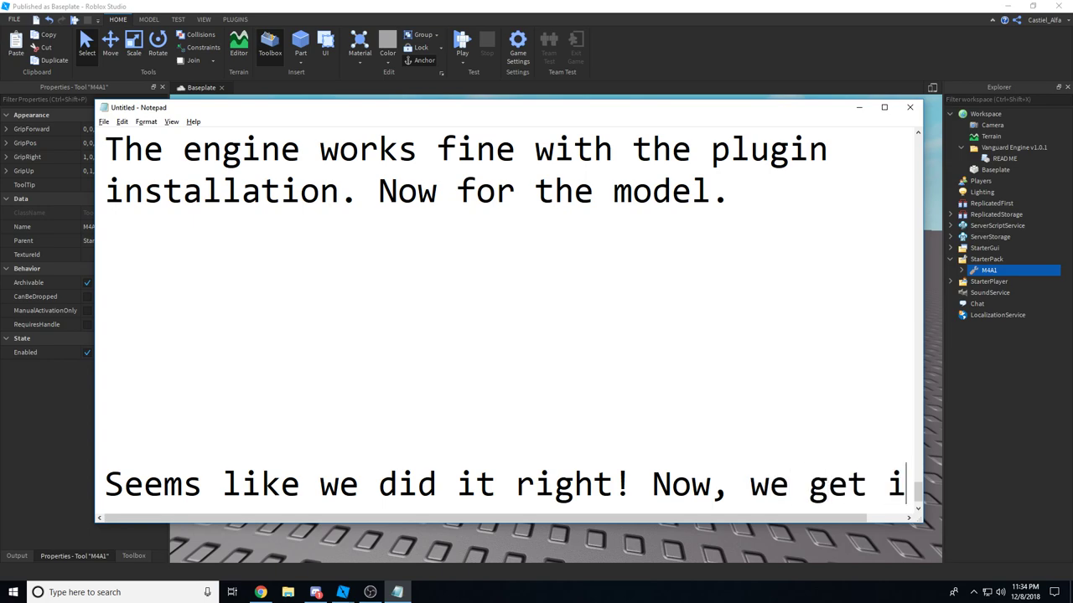
pyautogui.write('nto the')
pyautogui.press('BackSpace')
pyautogui.press('BackSpace')
pyautogui.press('BackSpace')
pyautogui.press('BackSpace')
pyautogui.press('BackSpace')
pyautogui.press('BackSpace')
pyautogui.press('BackSpace')
pyautogui.press('BackSpace')
pyautogui.press('BackSpace')
pyautogui.press('BackSpace')
pyautogui.press('BackSpace')
pyautogui.press('BackSpace')
pyautogui.press('BackSpace')
pyautogui.press('BackSpace')
pyautogui.press('BackSpace')
pyautogui.press('BackSpace')
pyautogui.press('BackSpace')
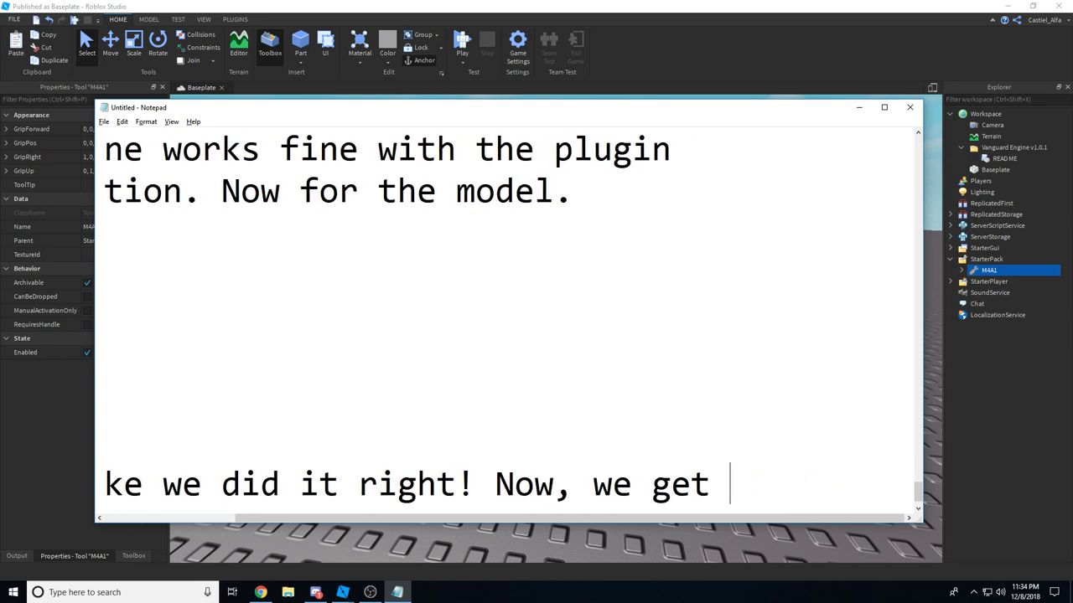
pyautogui.write(',')
pyautogui.press('Return')
pyautogui.write('we get into t')
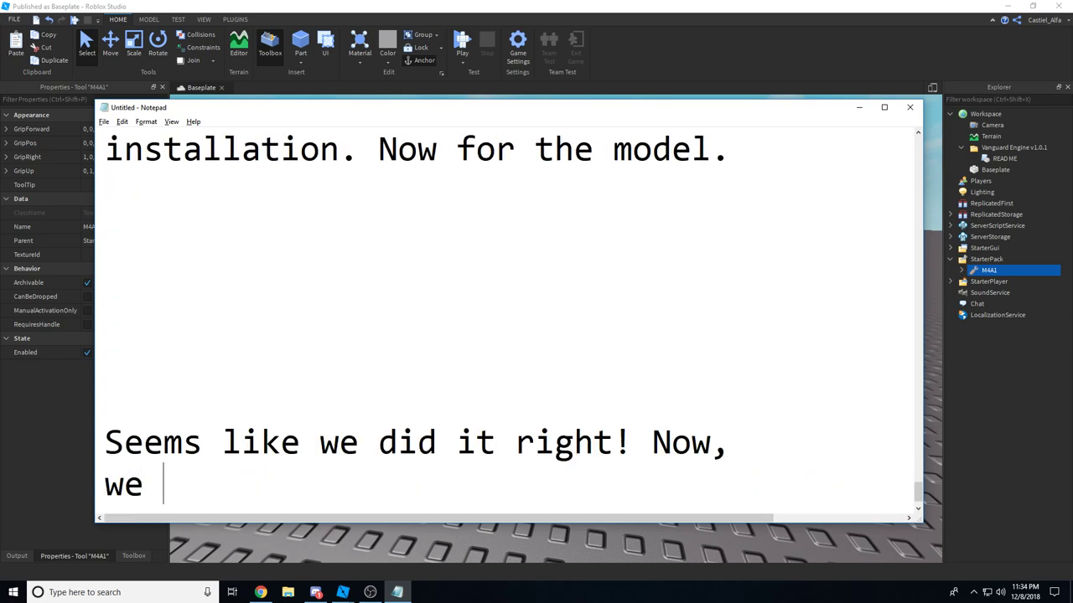
pyautogui.write('he good stuf')
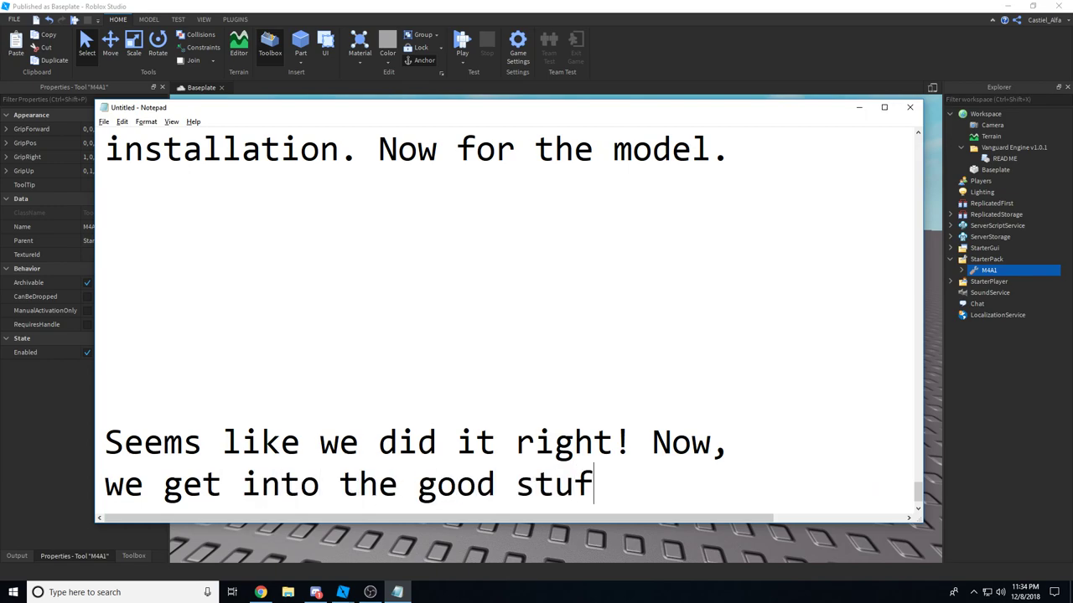
pyautogui.write('f. Adding new gun')
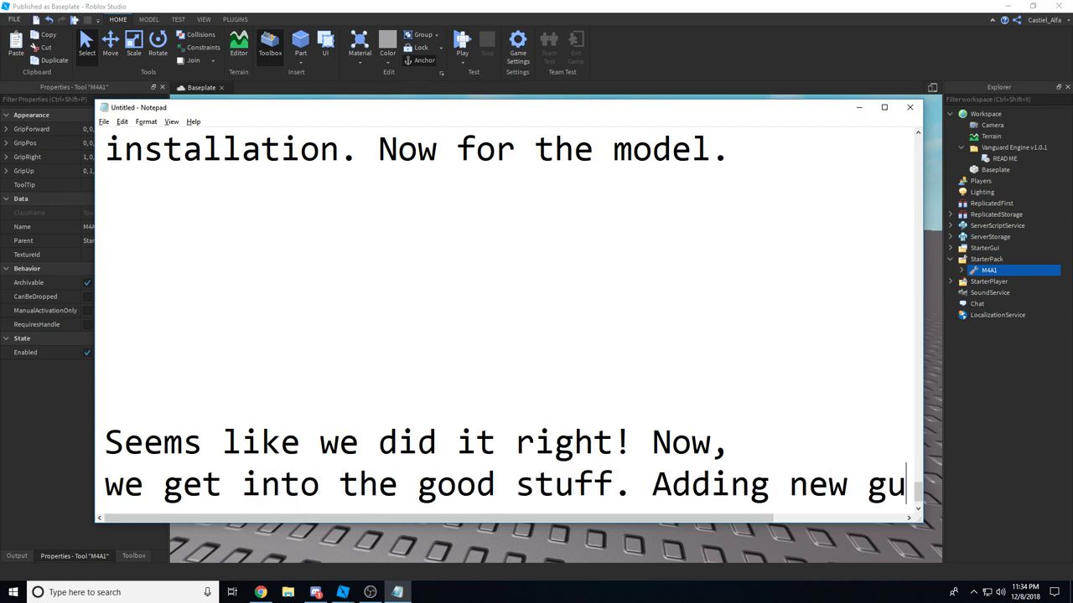
pyautogui.press('BackSpace')
pyautogui.press('BackSpace')
pyautogui.press('BackSpace')
pyautogui.press('BackSpace')
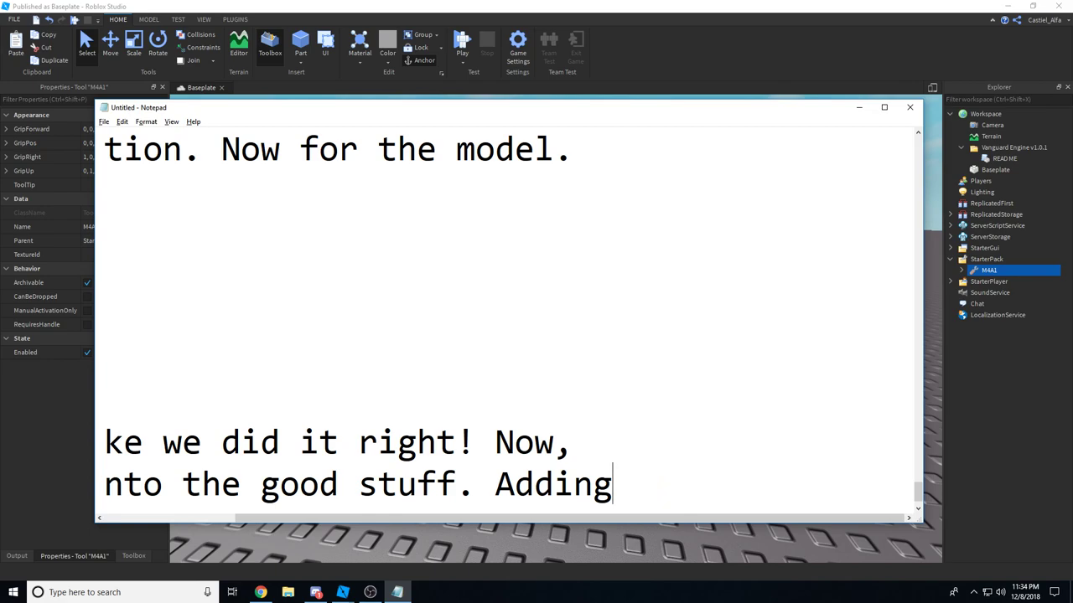
# Write "new guns. We're only going to use one" on a new line of the note.
pyautogui.press('Return')
pyautogui.write("new guns. We're g")
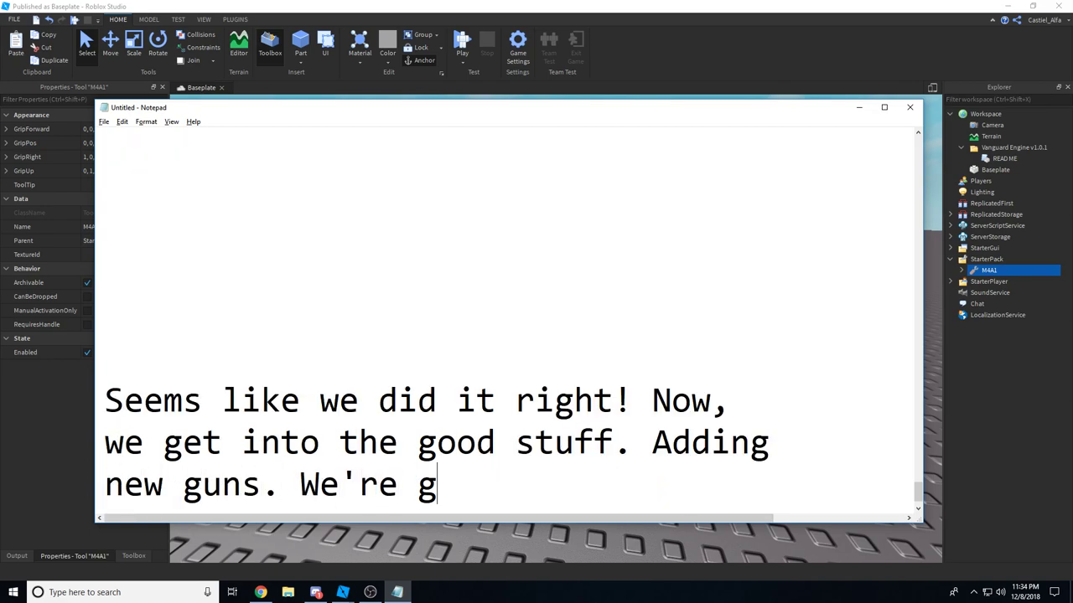
pyautogui.press('BackSpace')
pyautogui.write('only going to use ')
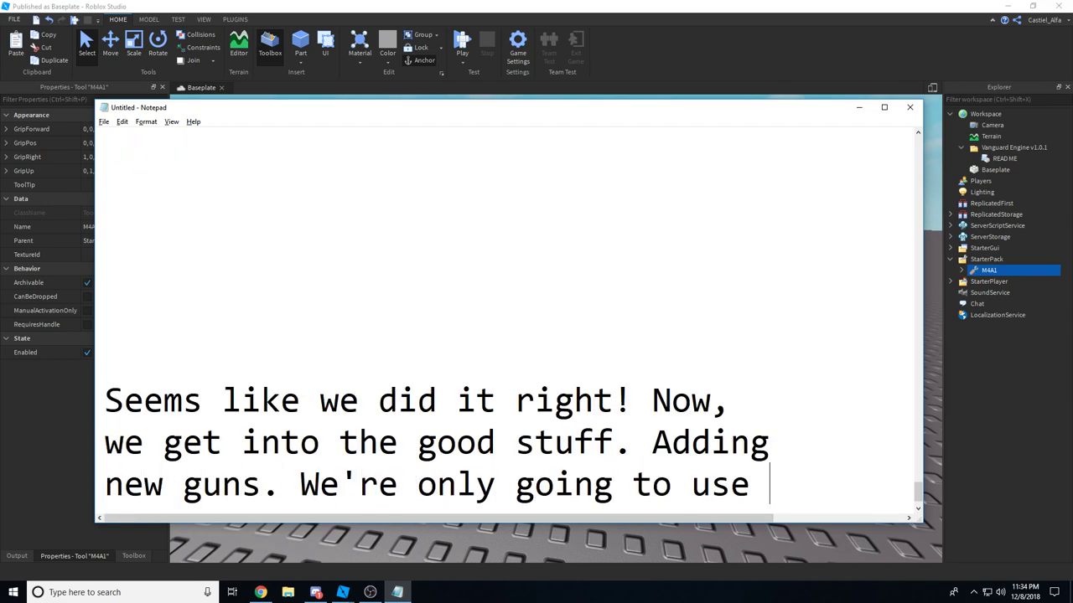
pyautogui.write('one place')
pyautogui.press('BackSpace')
pyautogui.press('BackSpace')
pyautogui.press('BackSpace')
pyautogui.press('BackSpace')
pyautogui.press('BackSpace')
pyautogui.press('BackSpace')
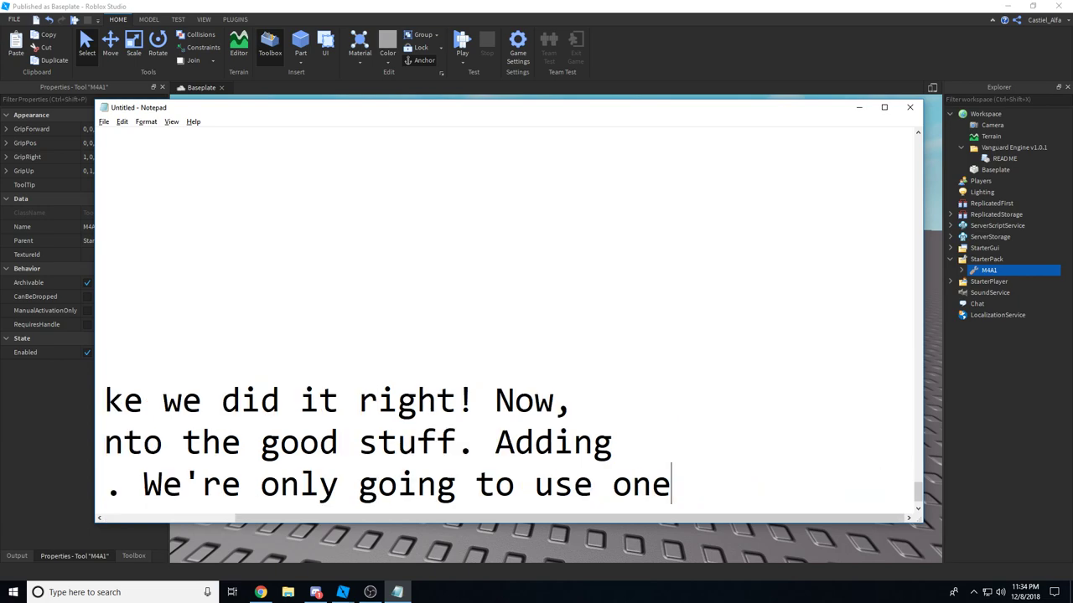
# Continue the note on a new line with "place for this as it's the same" and end the line there.
pyautogui.press('Return')
pyautogui.write("place for this as it'")
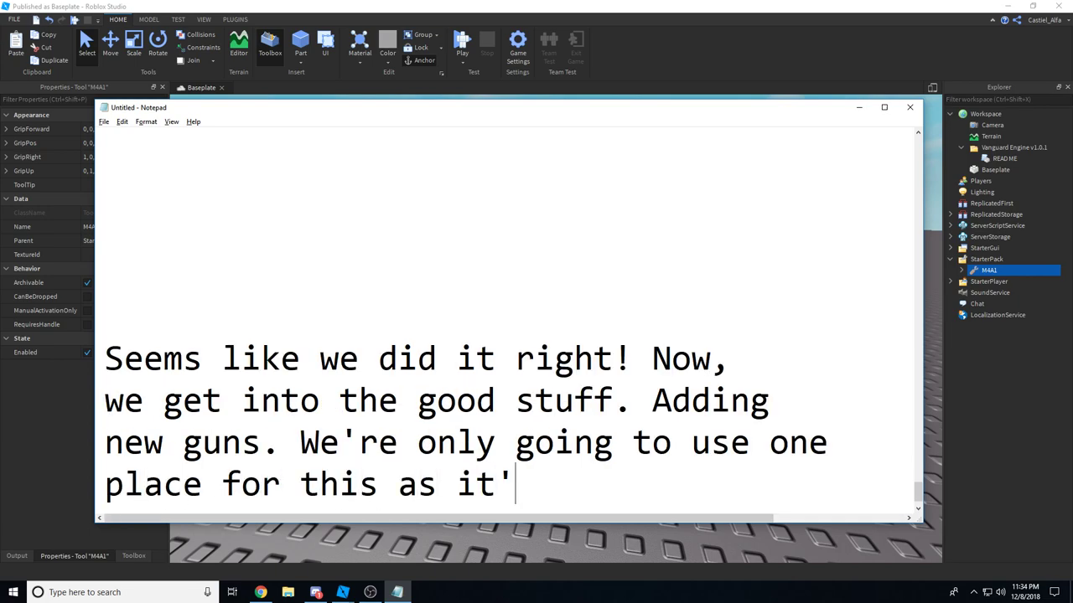
pyautogui.write('s the same')
pyautogui.press('Return')
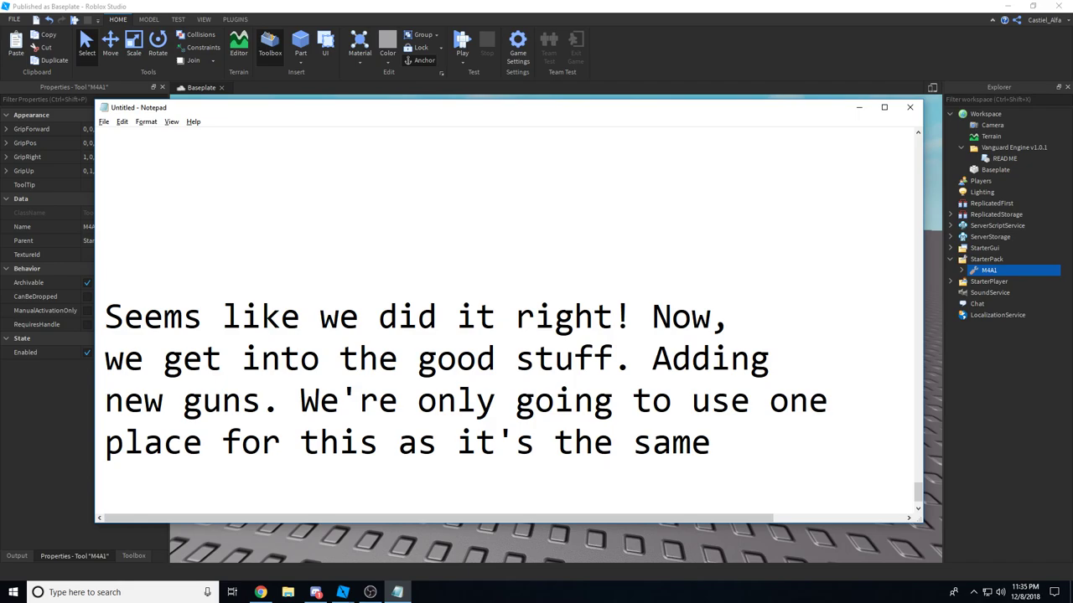
# Finish the paragraph with "whether you used the plugin or the model." and leave several blank lines below it.
pyautogui.write('whet')
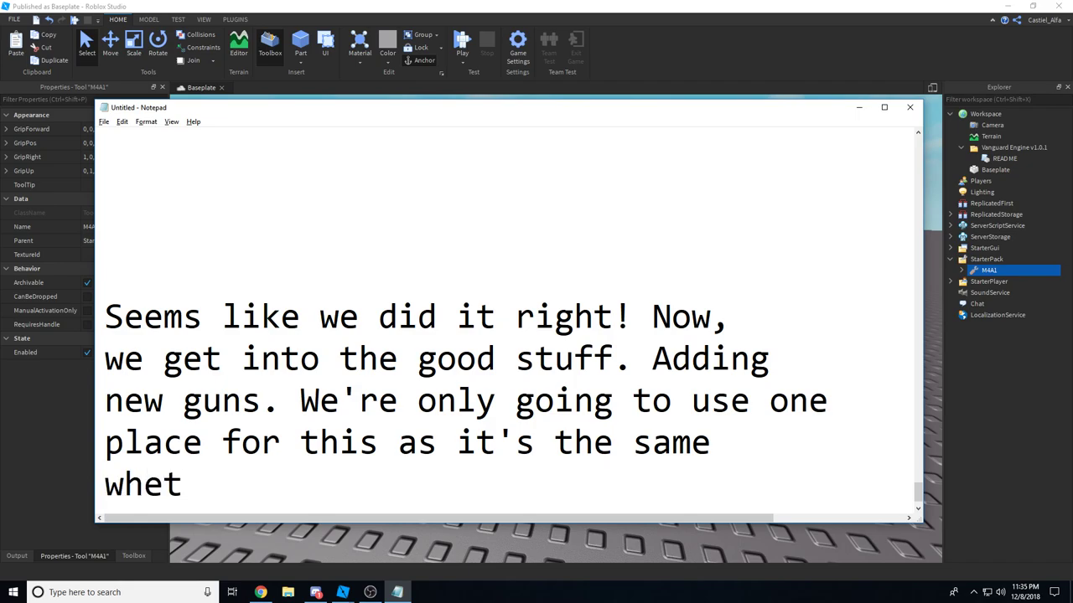
pyautogui.write('her you used th')
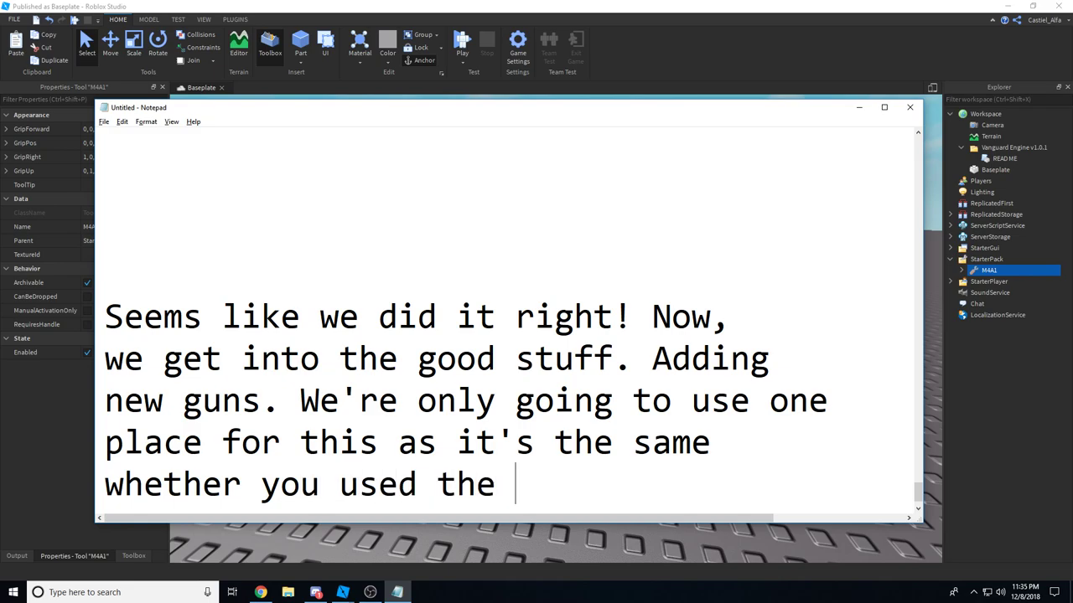
pyautogui.write('e plugin or the model')
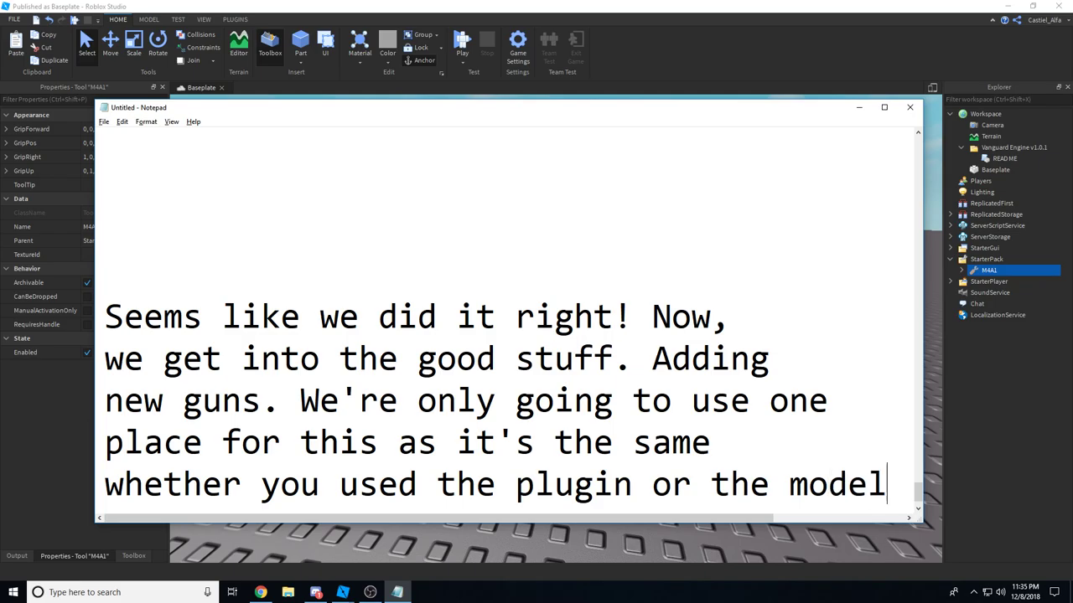
pyautogui.write('.')
pyautogui.press('Return')
pyautogui.press('Return')
pyautogui.press('Return')
pyautogui.press('Return')
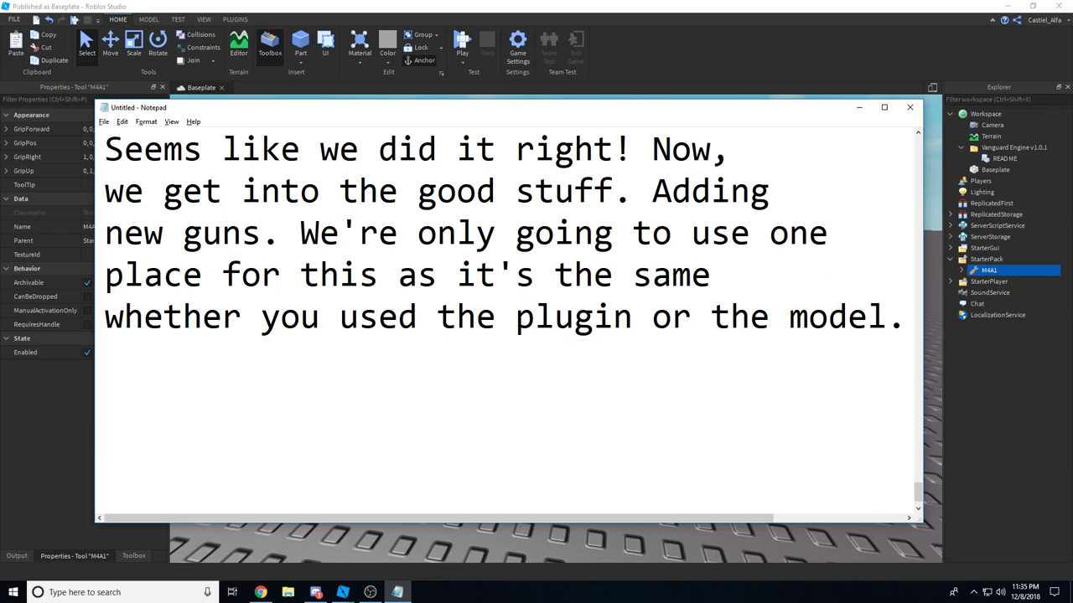
# Switch to Roblox Studio and close the current Baseplate place without saving its changes.
pyautogui.hotkey('alt', 'Tab')
pyautogui.click(1068, 5)
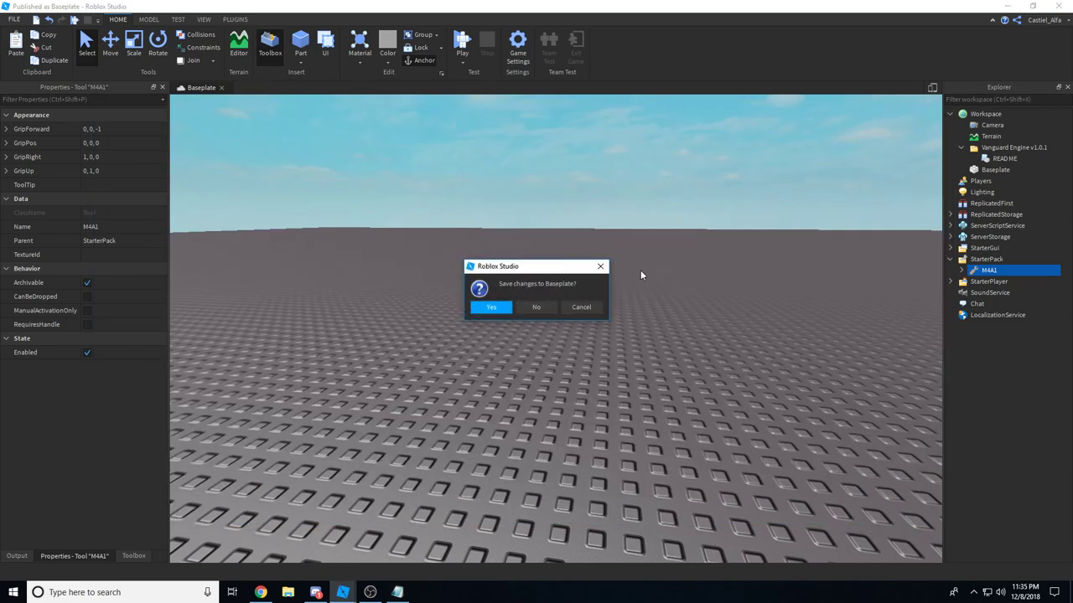
pyautogui.click(548, 308)
pyautogui.click(539, 537)
# Duplicate the M4A1 tool in StarterPack and move the copy into the ToolStorage folder of [WB] REngine.
pyautogui.moveTo(668, 308); pyautogui.dragTo(667, 308, button='right')
pyautogui.click(961, 204)
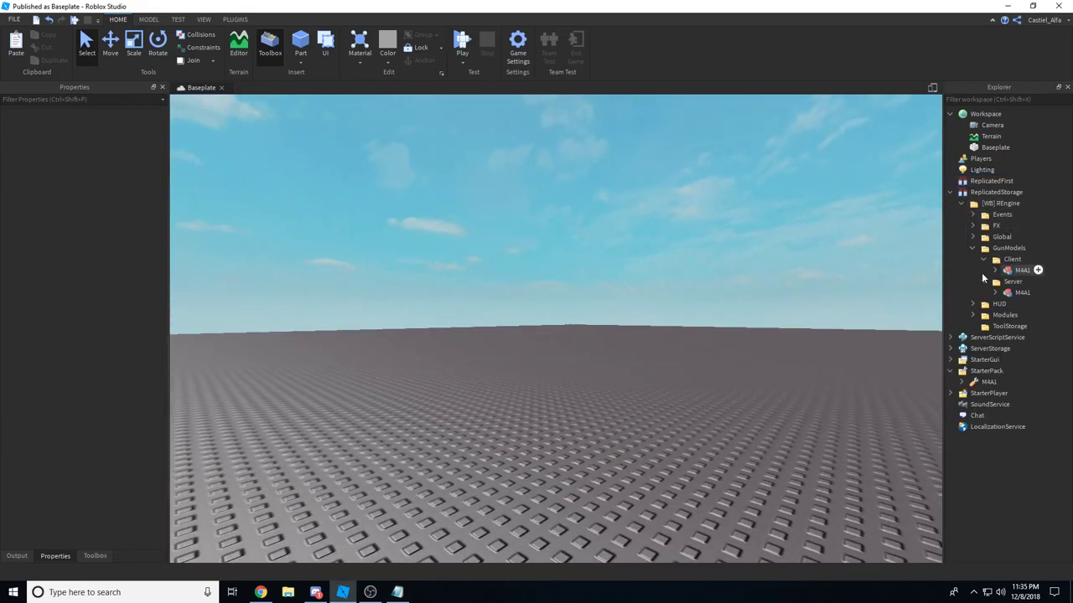
pyautogui.click(1006, 248)
pyautogui.click(989, 337)
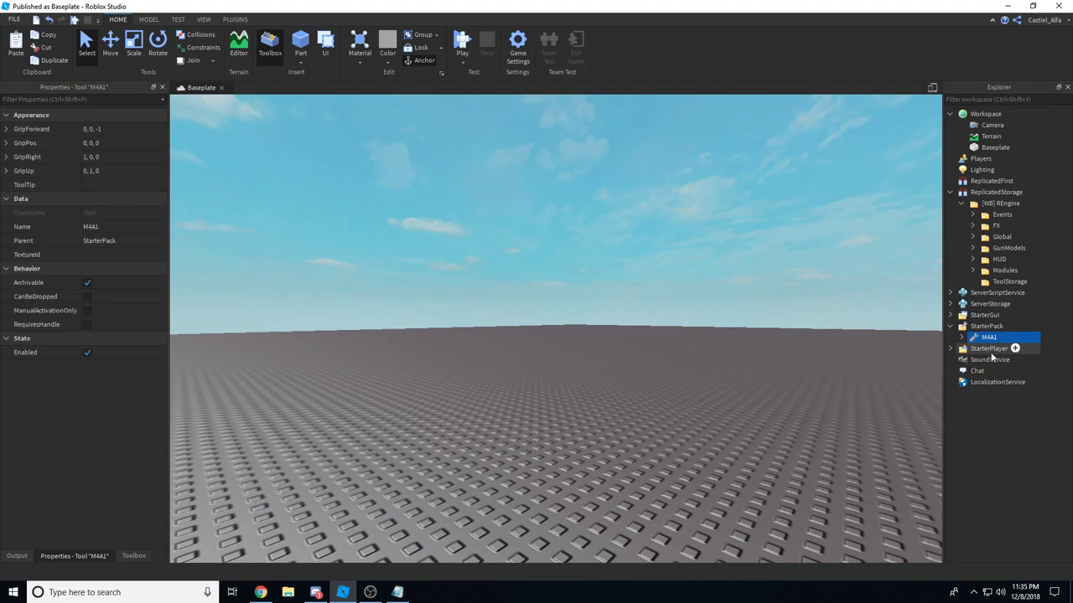
pyautogui.hotkey('ctrl', 'd')
pyautogui.moveTo(987, 348); pyautogui.dragTo(1005, 282)
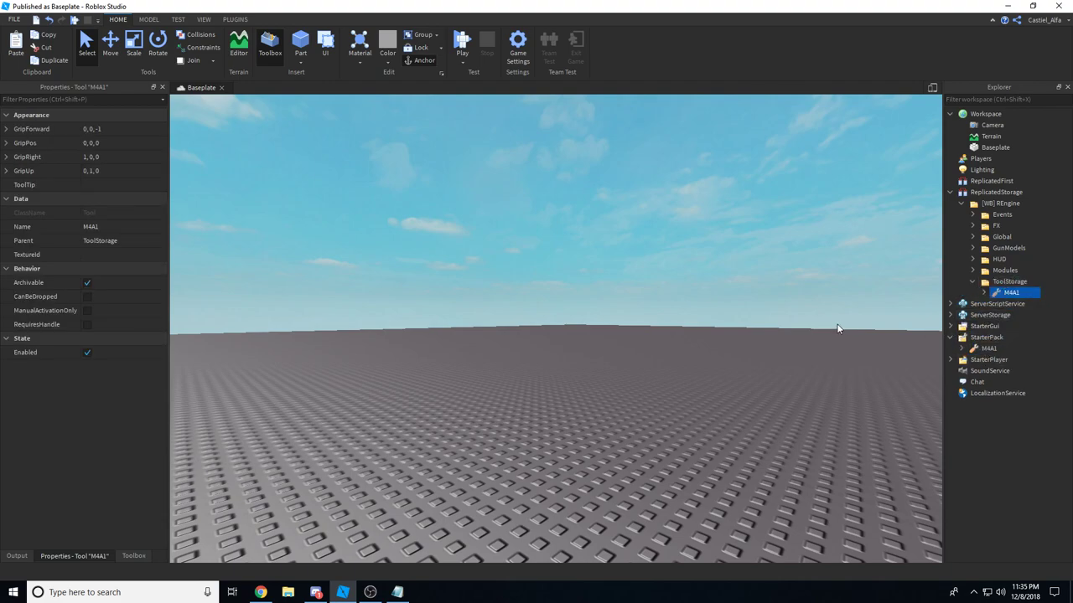
pyautogui.click(837, 326)
pyautogui.click(972, 282)
# Switch to Notepad, write "Okay" on the last line of the note, and add several blank lines below it.
pyautogui.hotkey('alt', 'Tab')
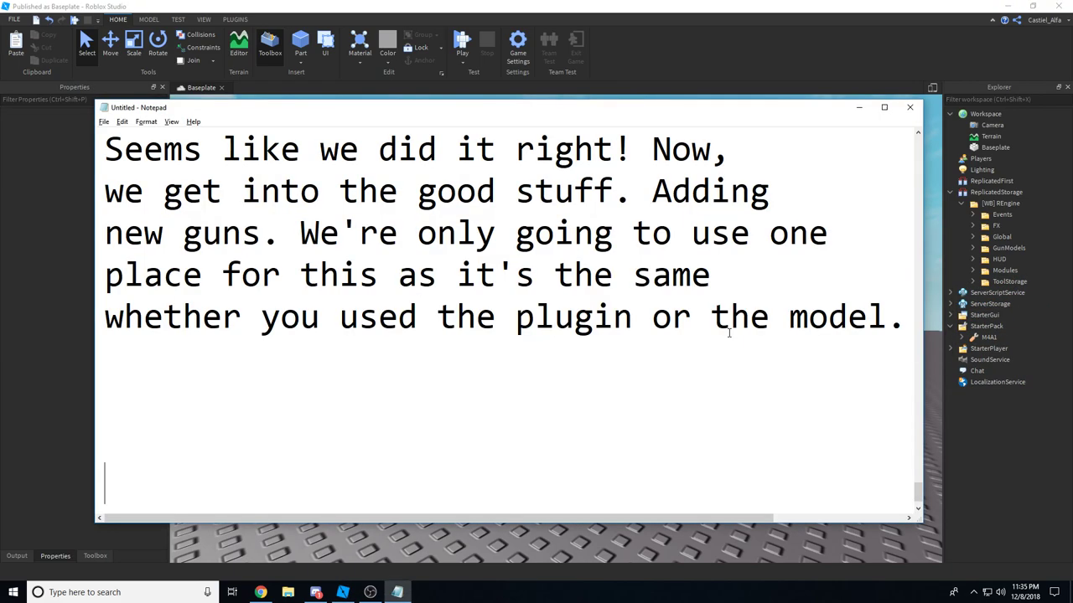
pyautogui.write('Okay')
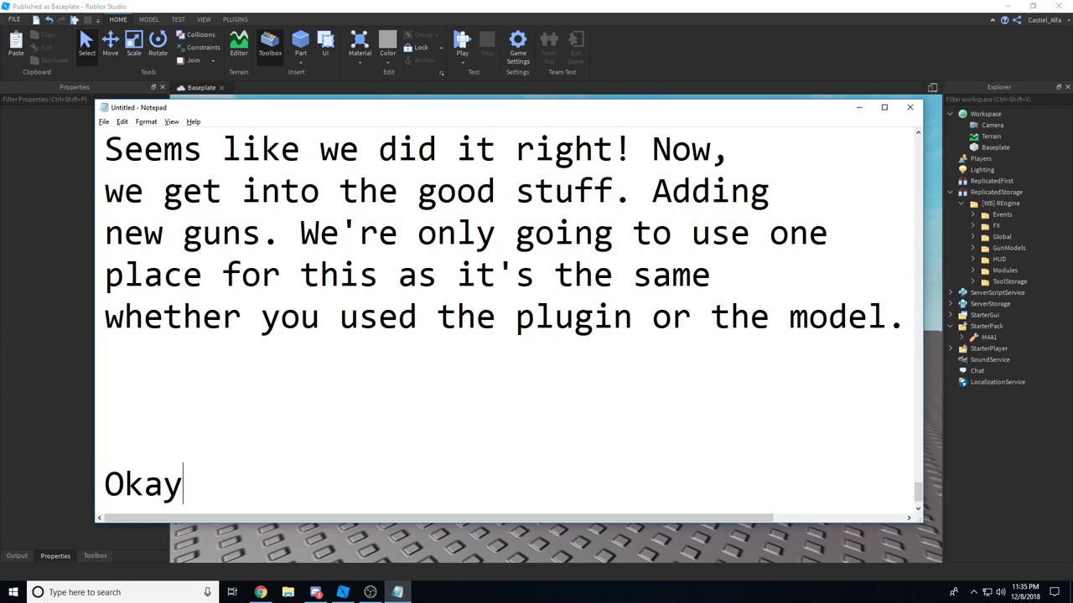
pyautogui.press('Return')
pyautogui.press('Return')
pyautogui.press('Return')
pyautogui.press('Return')
pyautogui.press('Return')
pyautogui.press('Return')
pyautogui.press('Return')
pyautogui.press('Return')
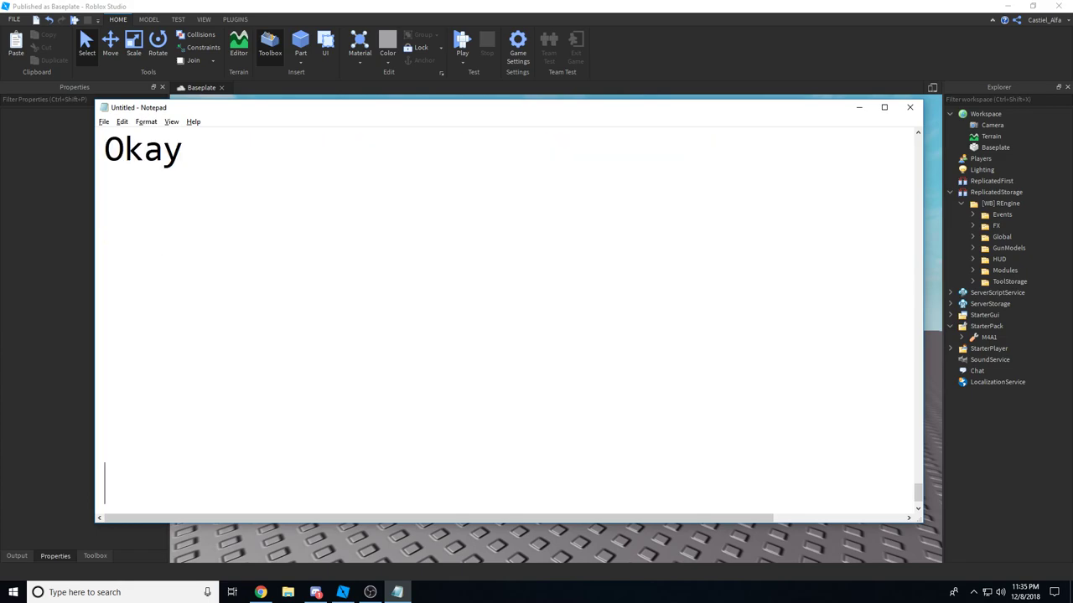
# After "Okay", write ", STEP 1: Make sure you have your tool and models set up. Which is like 100% of the process.".
pyautogui.write(', STEP')
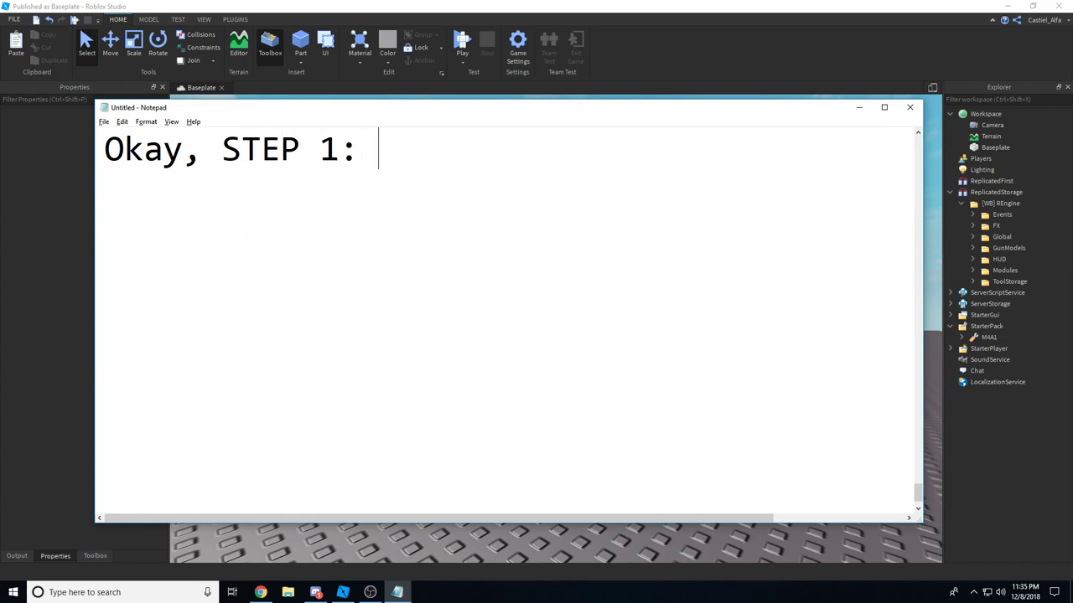
pyautogui.write('1: Make sure you have y')
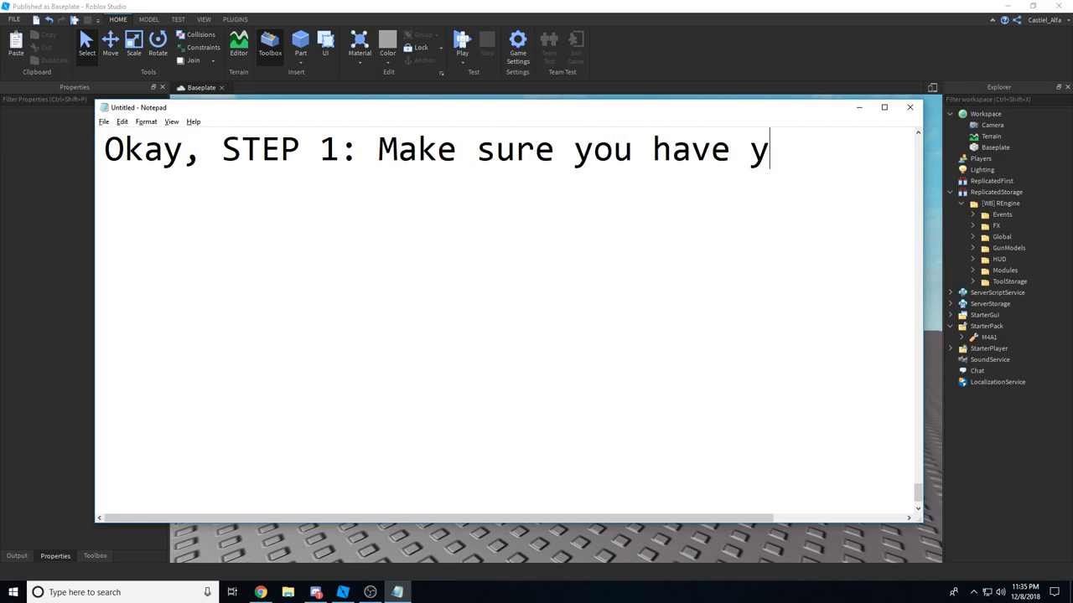
pyautogui.write('our ')
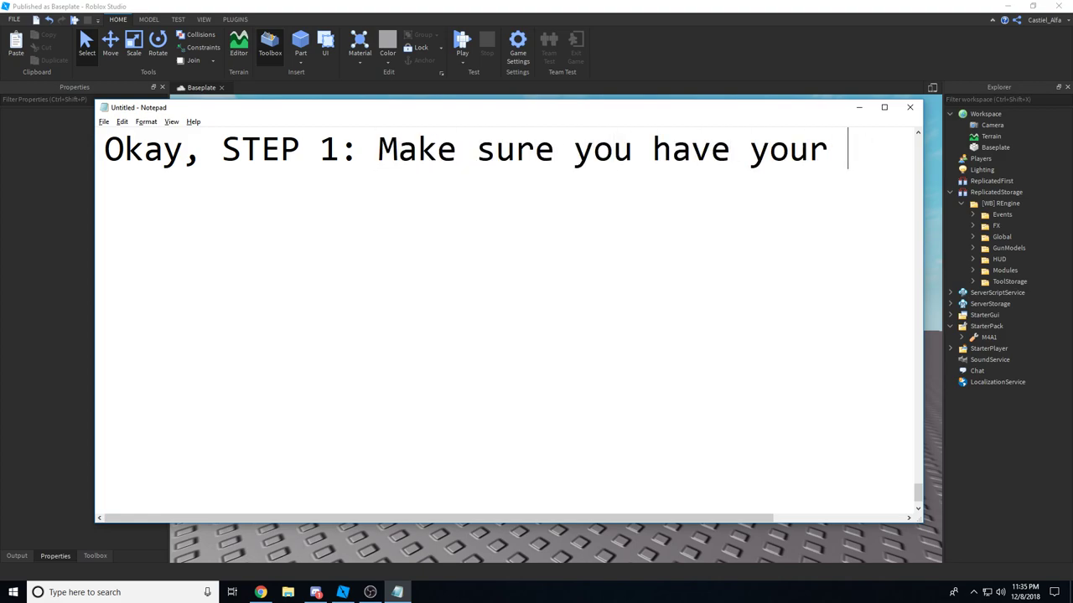
pyautogui.write('toool and models set up.')
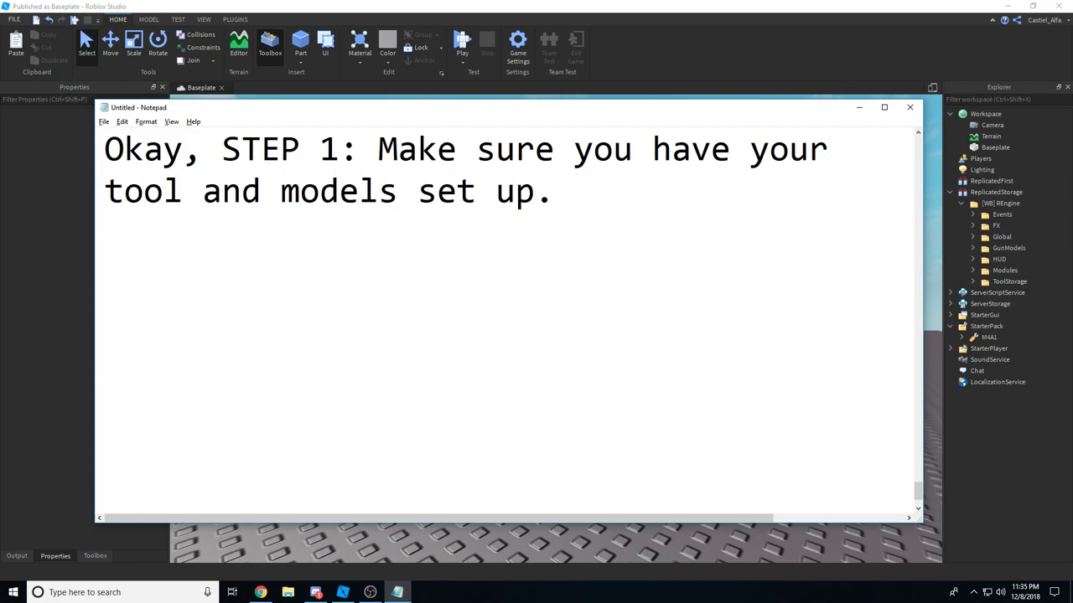
pyautogui.write(' Which is like 100')
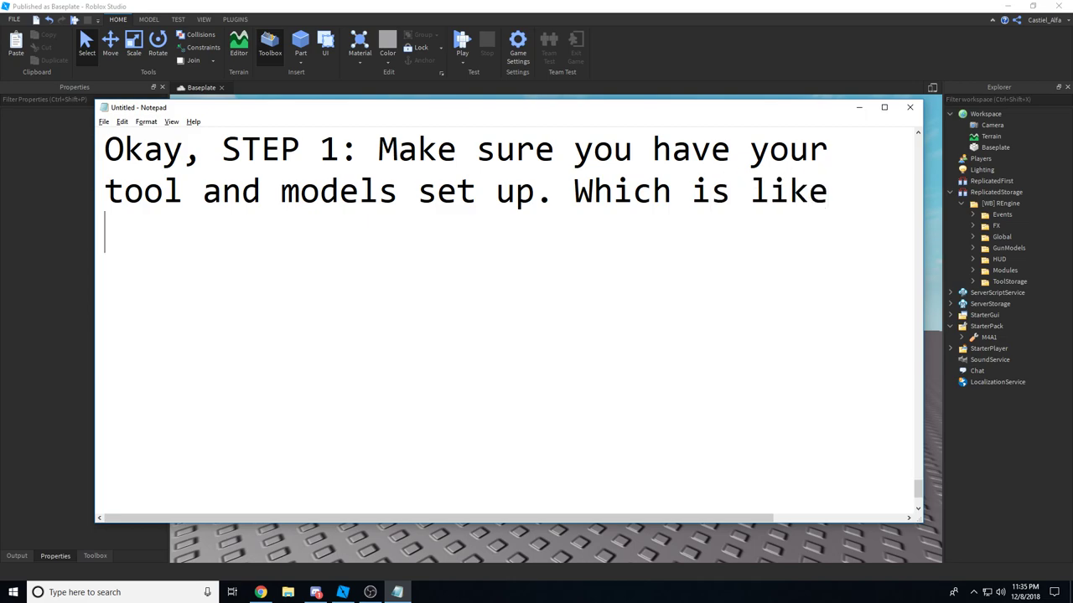
pyautogui.write('e process.')
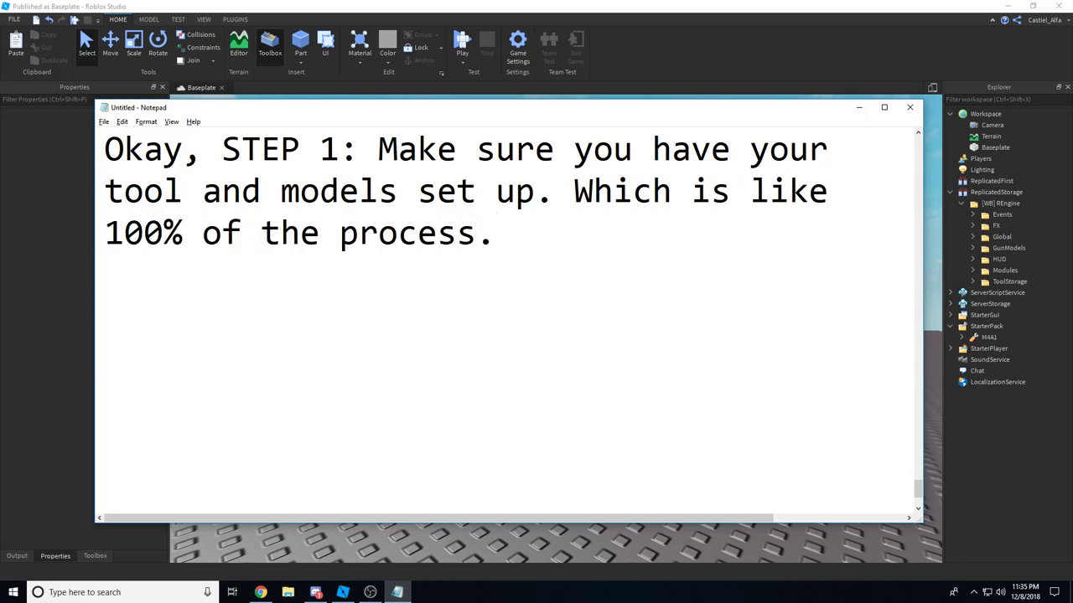
# Switch to Roblox Studio, rename the M4A1 tool in StarterPack to "Honey Badger", and copy the new name.
pyautogui.click(858, 107)
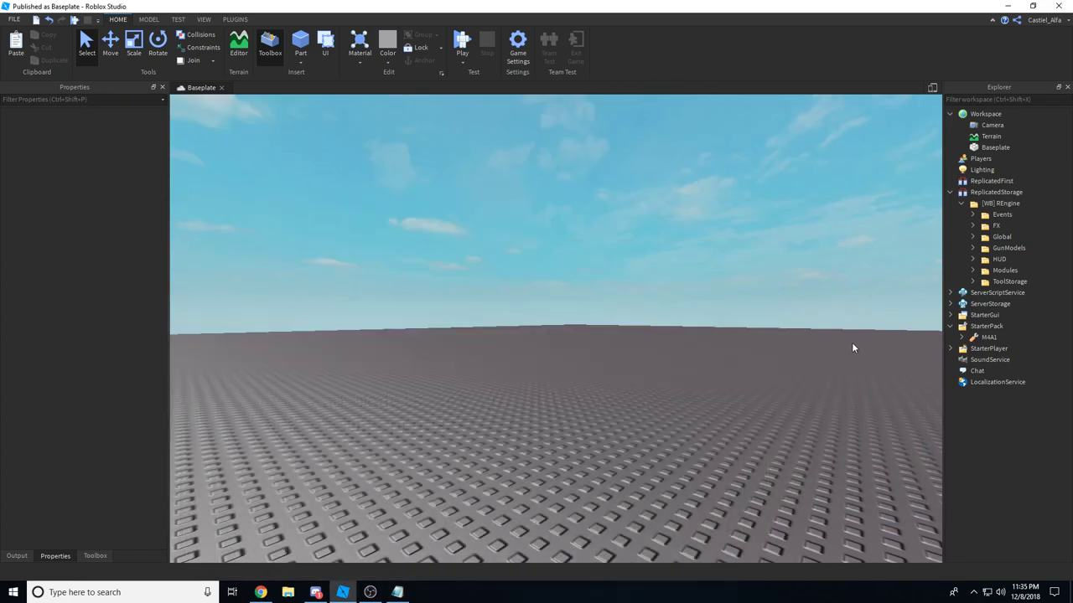
pyautogui.click(988, 337)
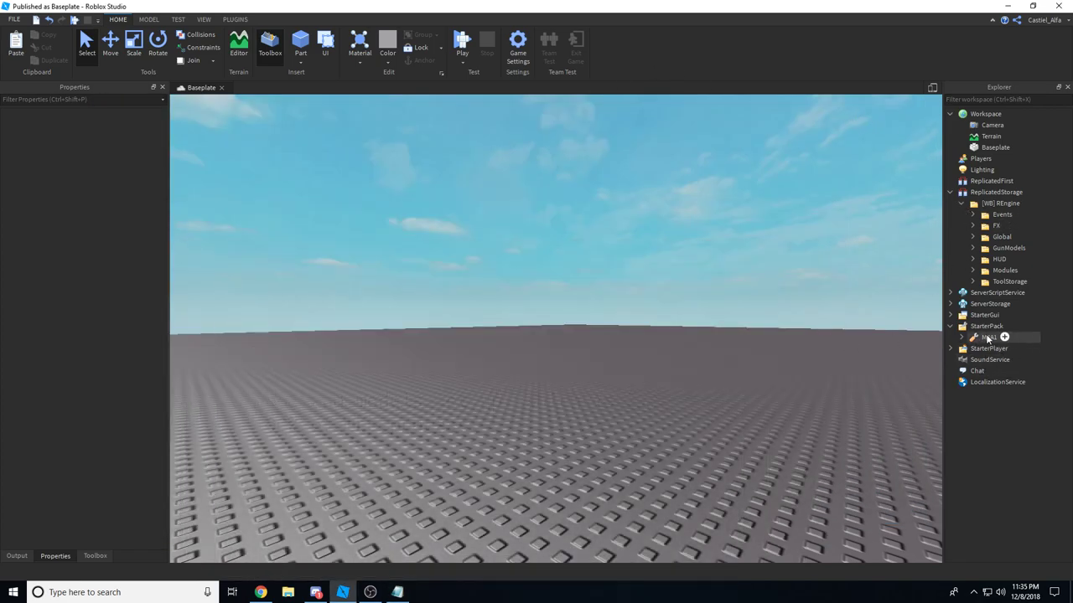
pyautogui.click(118, 227)
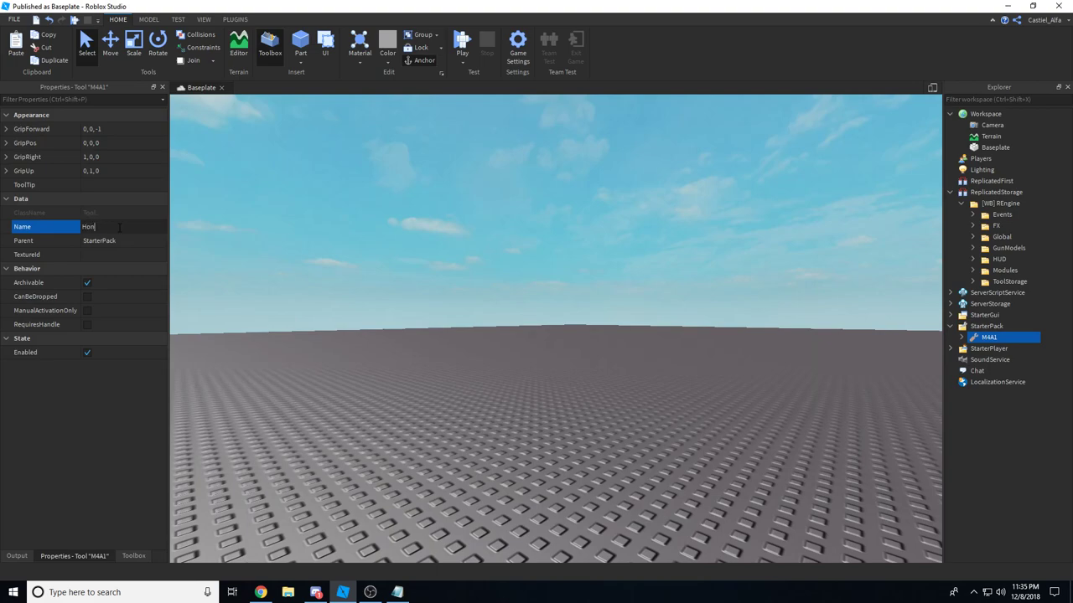
pyautogui.write('Honey Badger')
pyautogui.press('Return')
pyautogui.click(102, 228)
pyautogui.rightClick(132, 227)
pyautogui.click(158, 277)
pyautogui.click(313, 277)
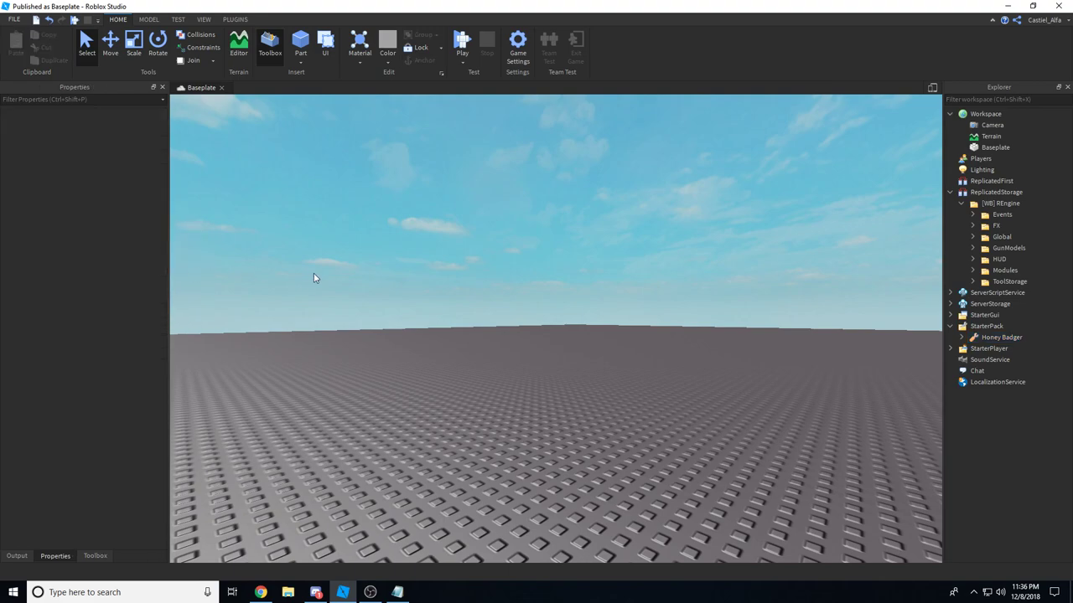
# Collapse StarterPack, check StarterGui, and expand ServerStorage and the [WB] REngine folder to examine their contents.
pyautogui.click(961, 204)
pyautogui.click(950, 248)
pyautogui.click(950, 237)
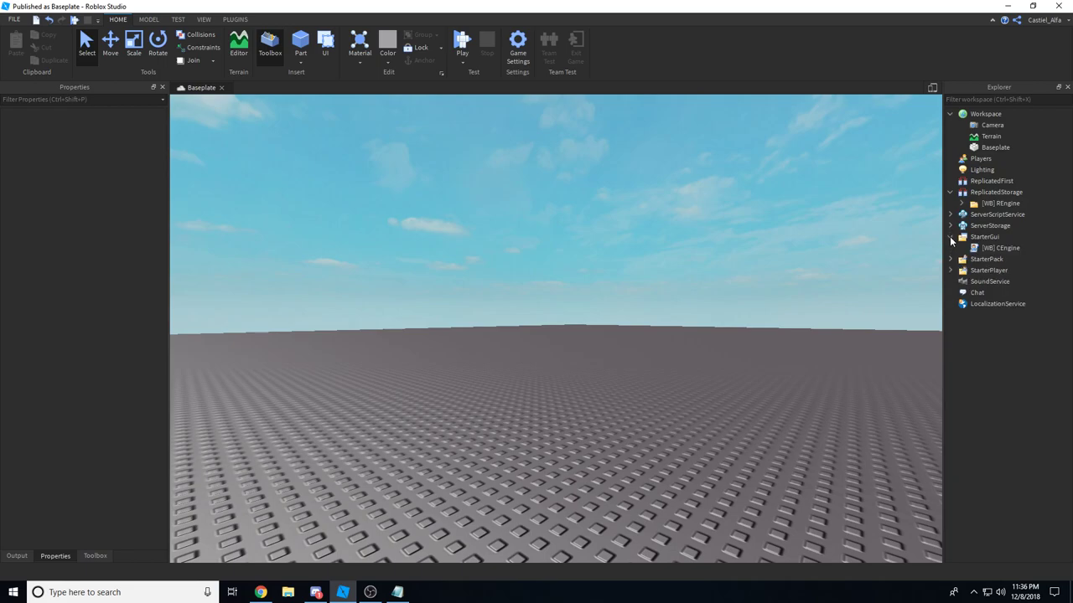
pyautogui.click(949, 236)
pyautogui.click(950, 225)
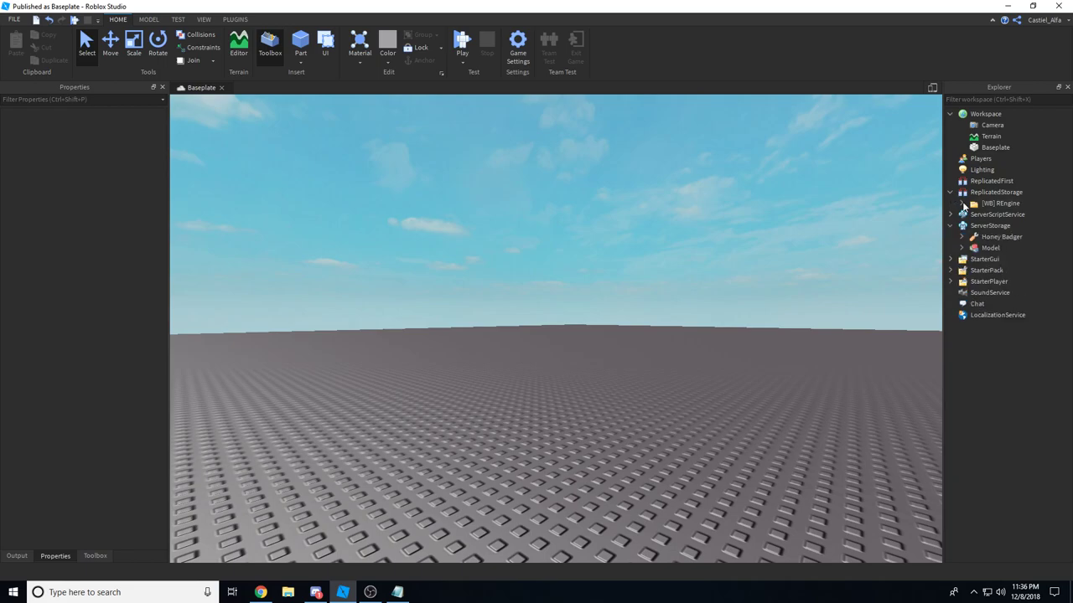
pyautogui.click(961, 203)
# Switch to Notepad and, below a blank line, write "First we're going to straight up use the model I have provided here.".
pyautogui.hotkey('alt', 'Tab')
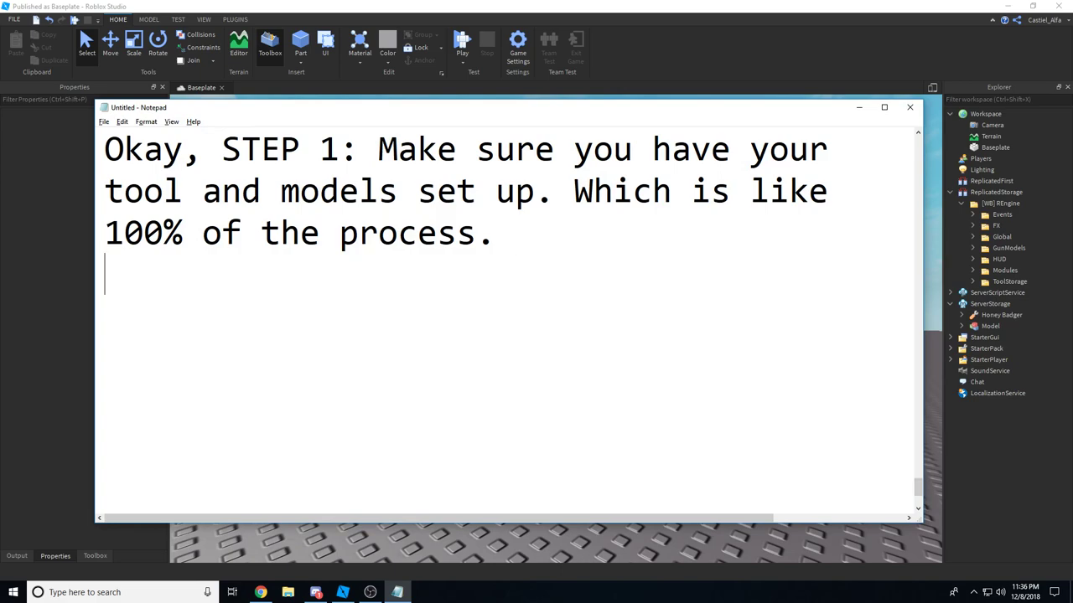
pyautogui.write("First we're g")
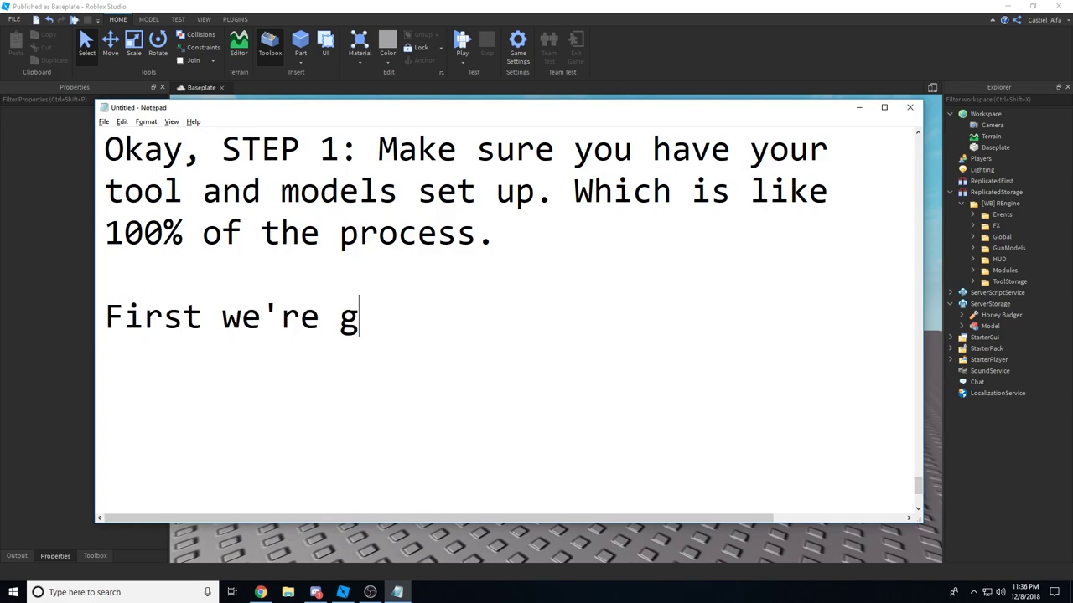
pyautogui.write('oing to straight up')
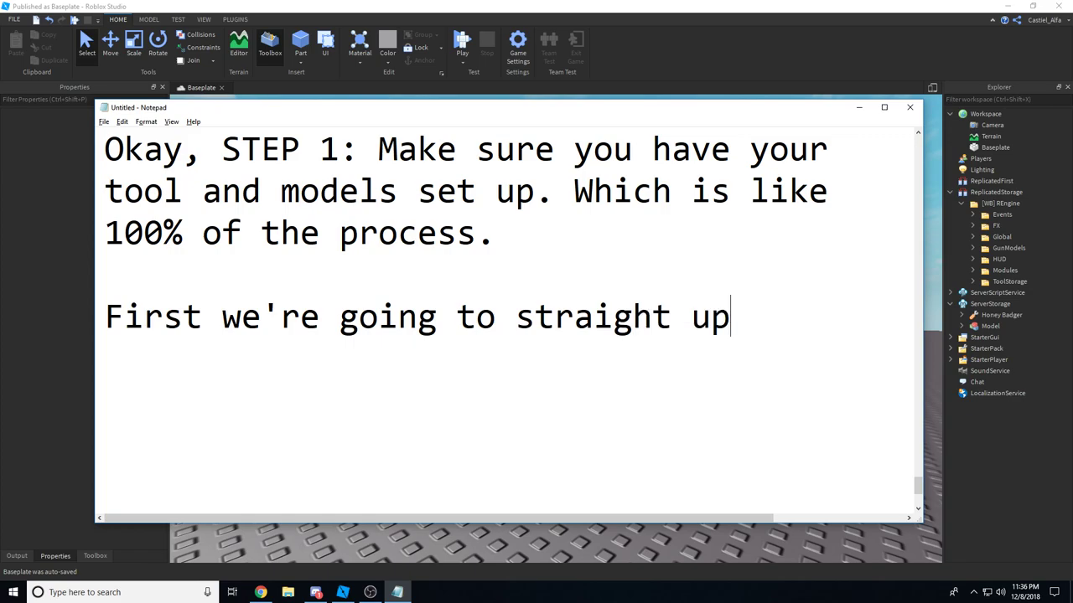
pyautogui.write(' use the mod')
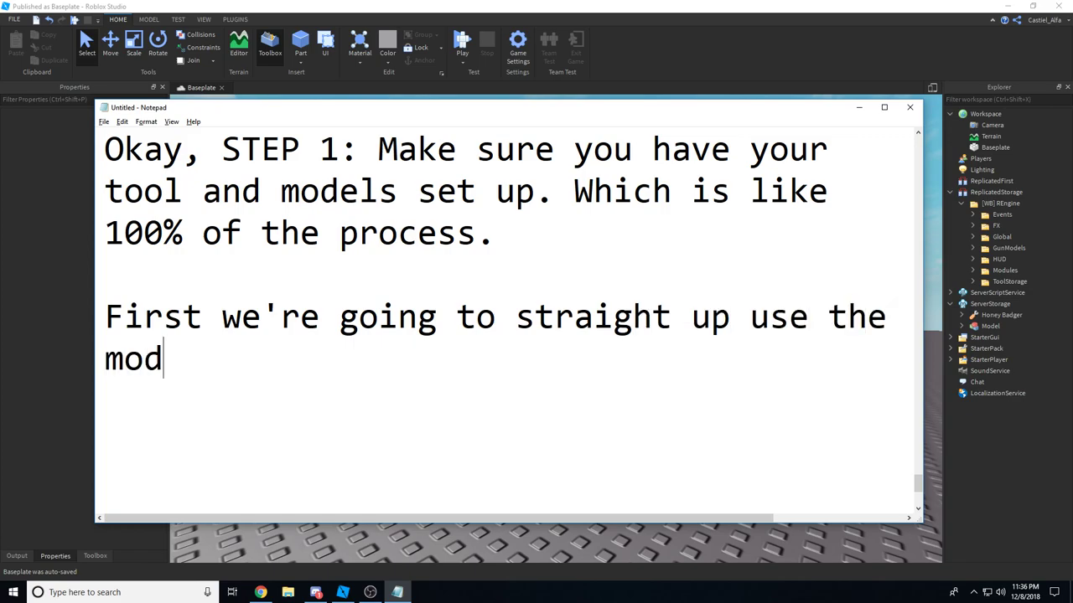
pyautogui.write('el I have ')
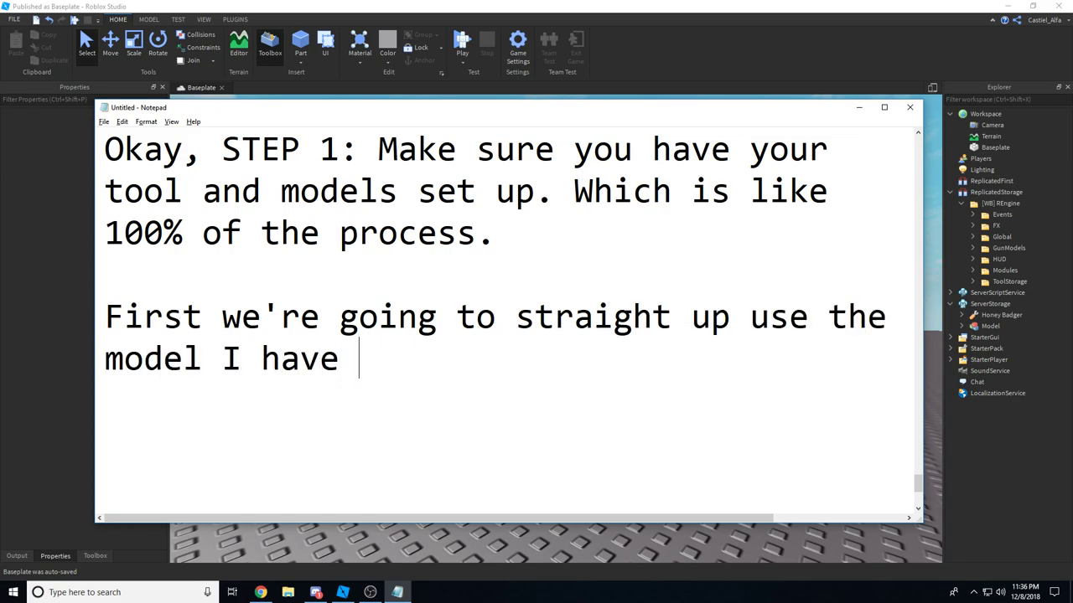
pyautogui.write('provided here. ')
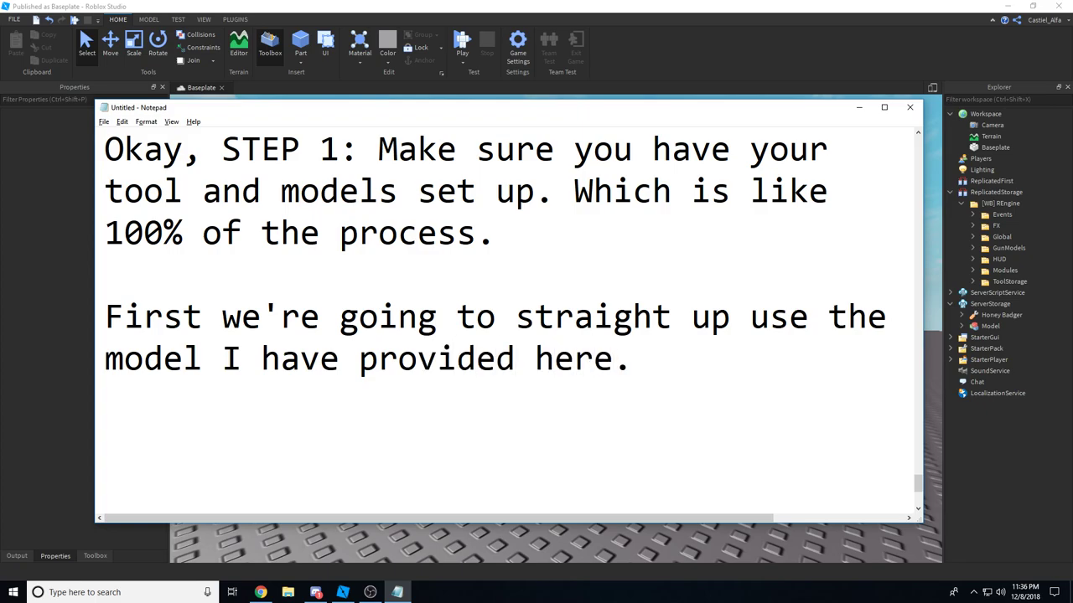
# Continue the paragraph with "Then we're going to use the plugin to convert and already made tool (Using Warbound Gun Kit)".
pyautogui.write('Then')
pyautogui.press('Return')
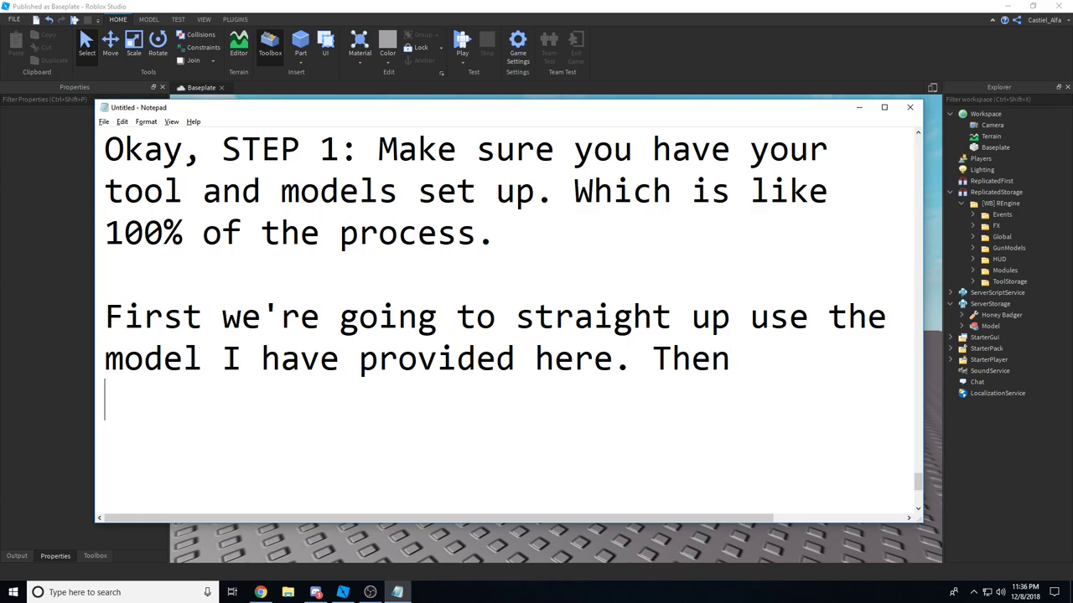
pyautogui.write("we're going to use the")
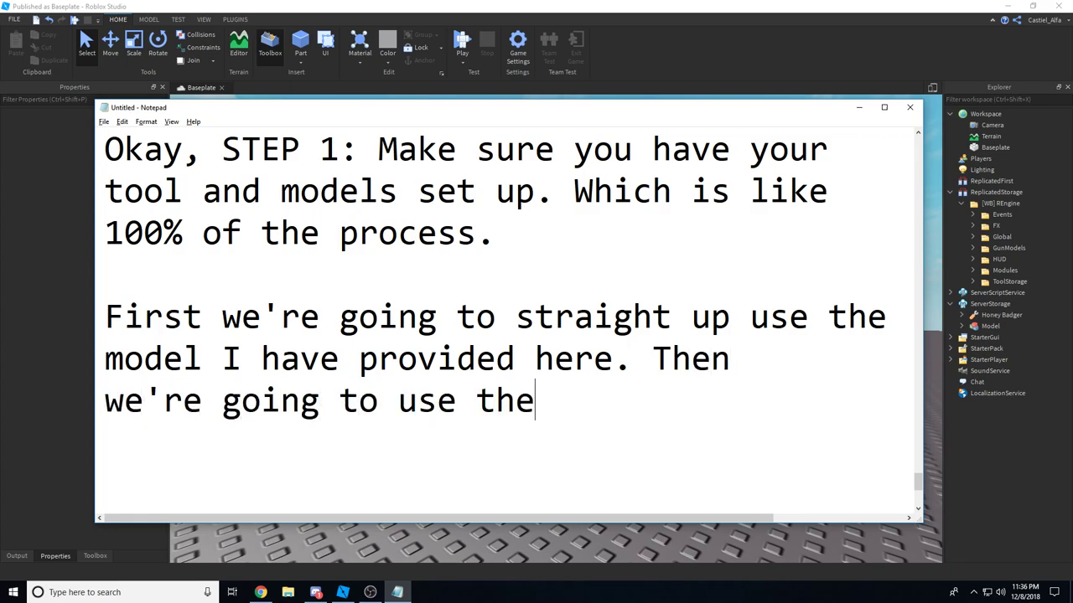
pyautogui.write(' plugin to conve')
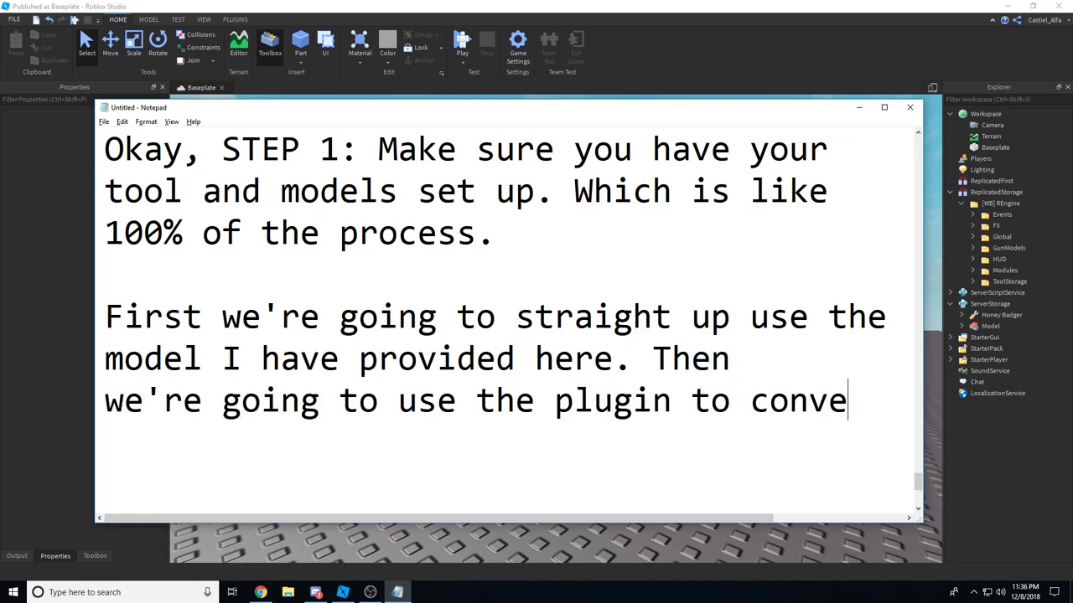
pyautogui.write('rt and already ')
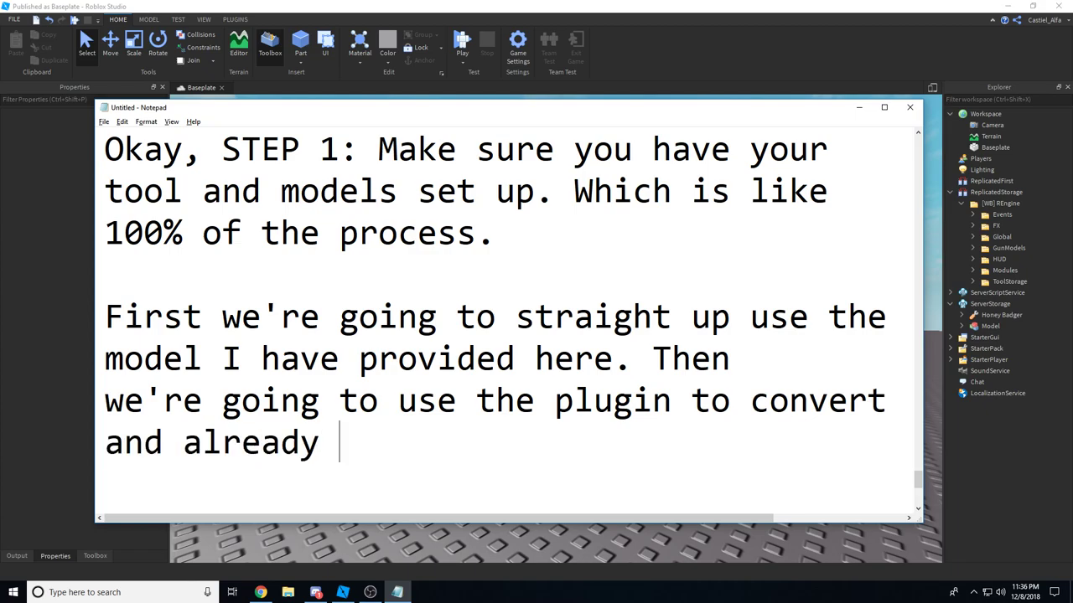
pyautogui.write('made too')
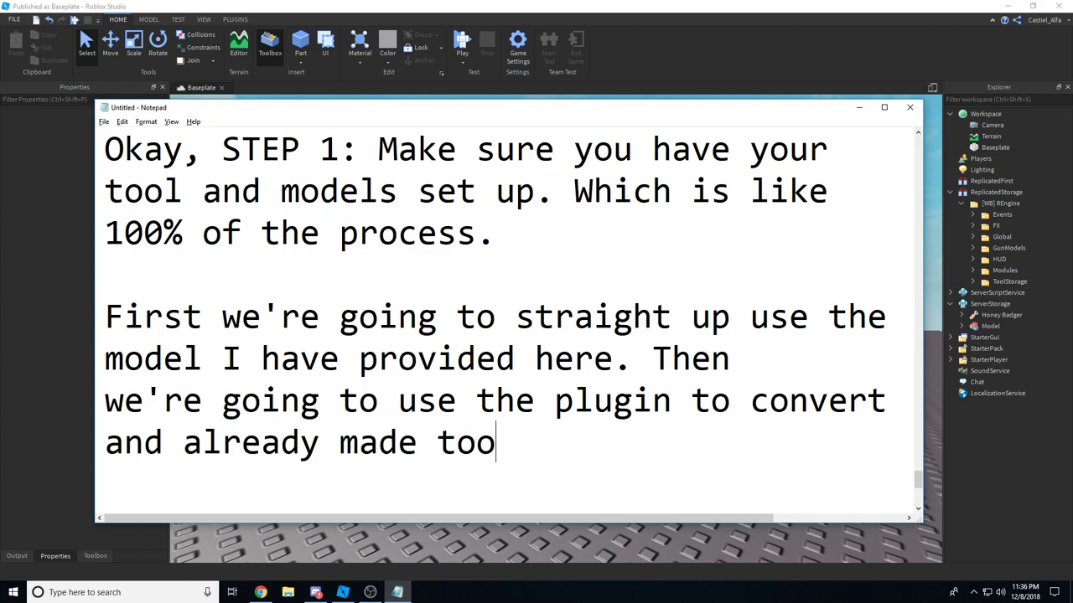
pyautogui.write('l (Using Warbound')
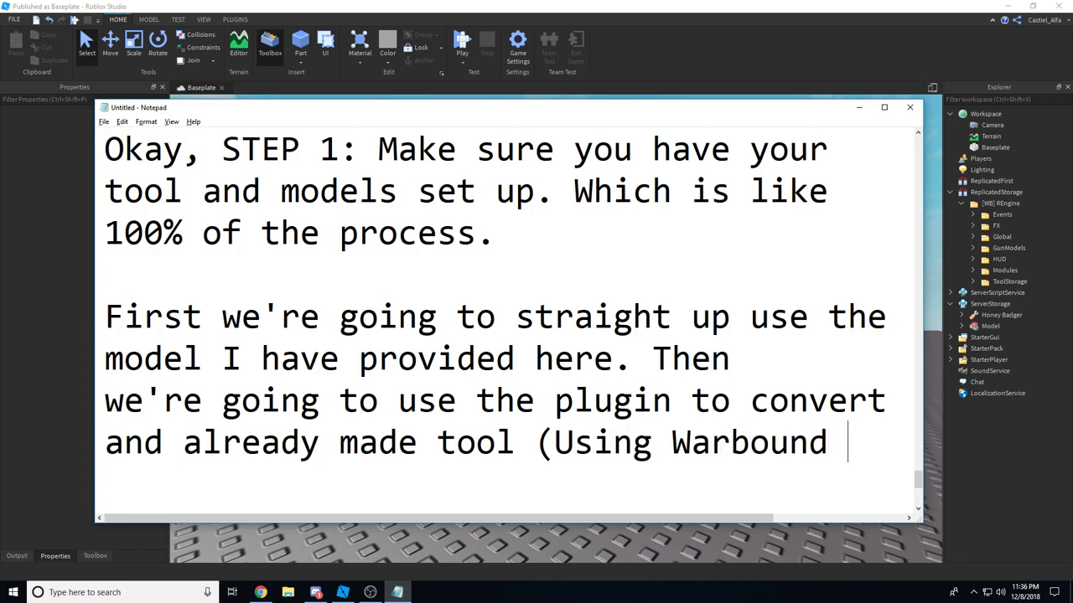
pyautogui.write(' Gun Kit)')
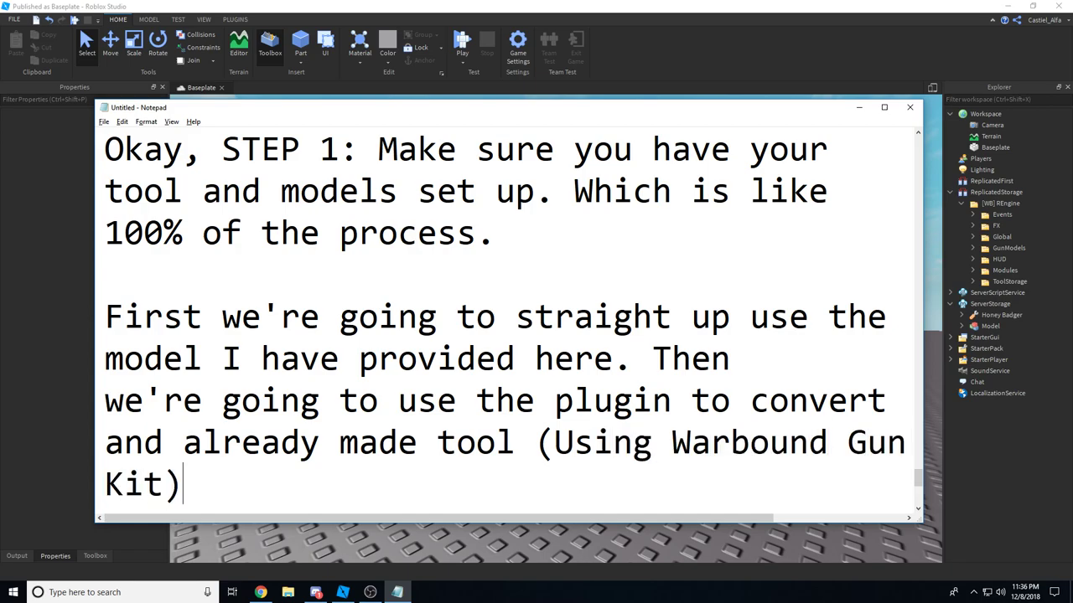
# Finish the sentence with "and convert it to engine format." and add blank lines below it.
pyautogui.write(' and conver')
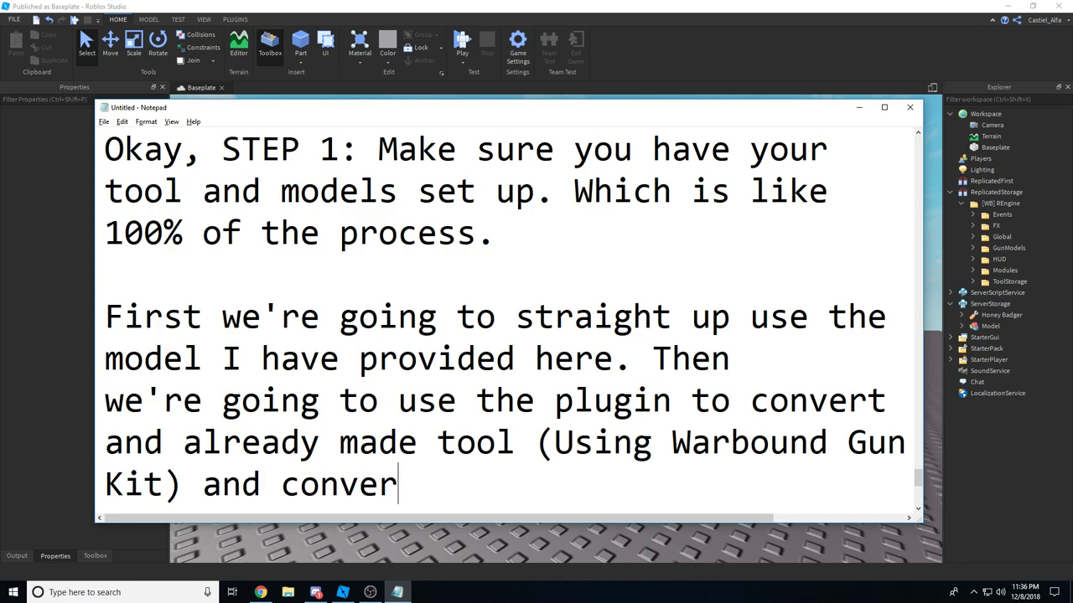
pyautogui.write('t it to e')
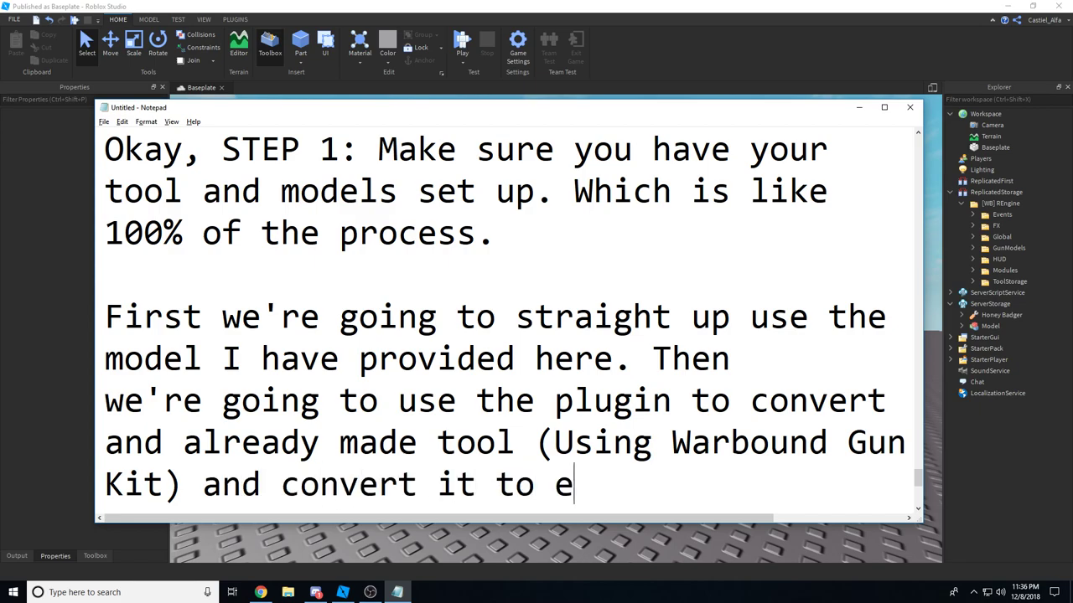
pyautogui.write('ngine format.')
pyautogui.press('BackSpace')
pyautogui.press('Return')
pyautogui.press('Return')
pyautogui.press('Return')
pyautogui.press('Return')
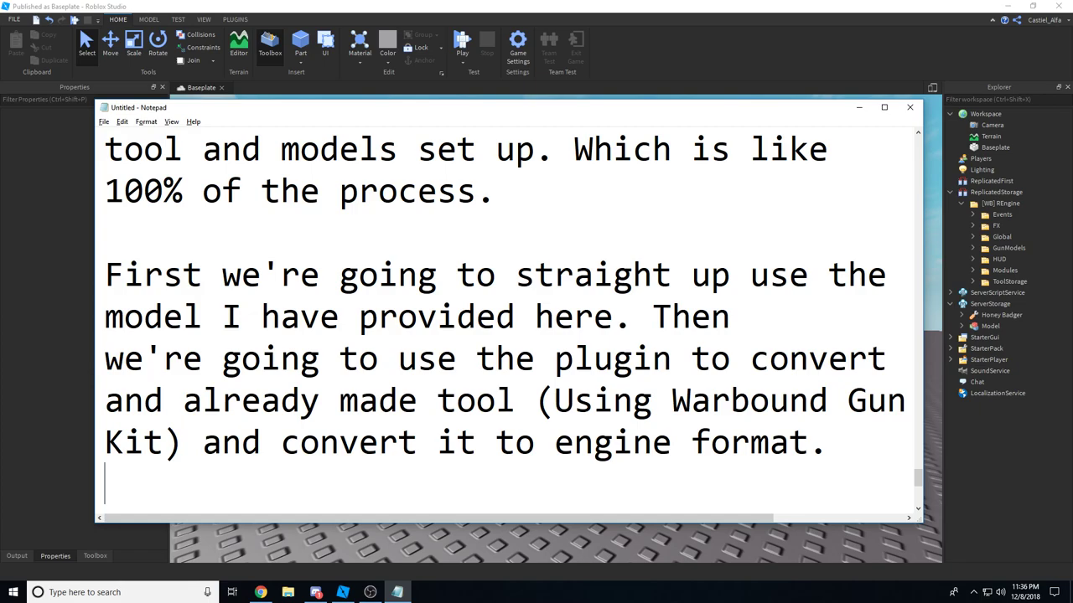
# Switch to Roblox Studio, point out the Model in ServerStorage by selecting it, and return to Notepad.
pyautogui.click(997, 316)
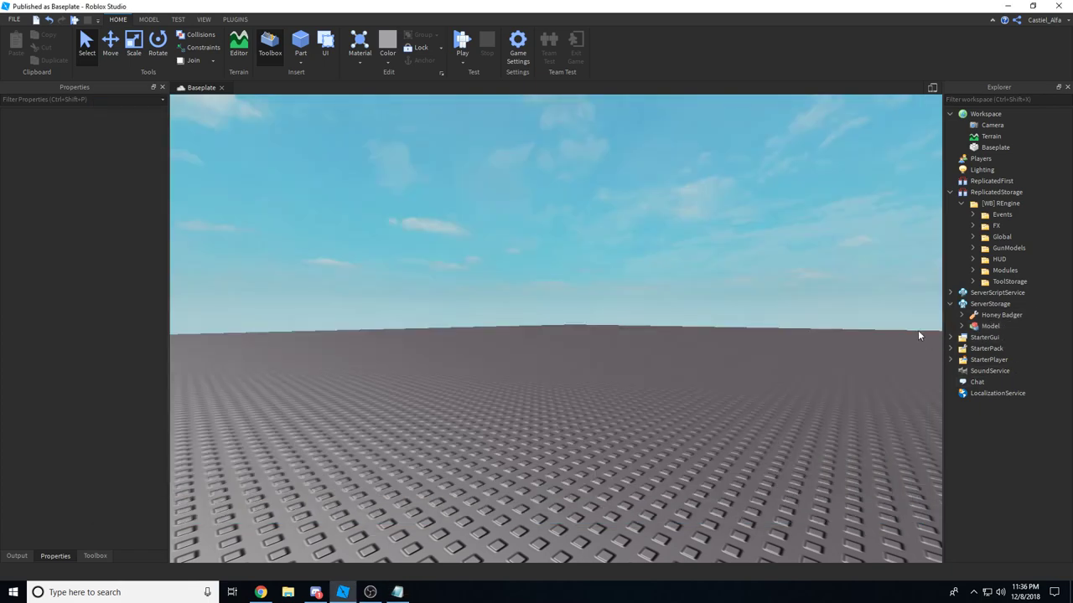
pyautogui.click(977, 328)
pyautogui.hotkey('alt', 'Tab')
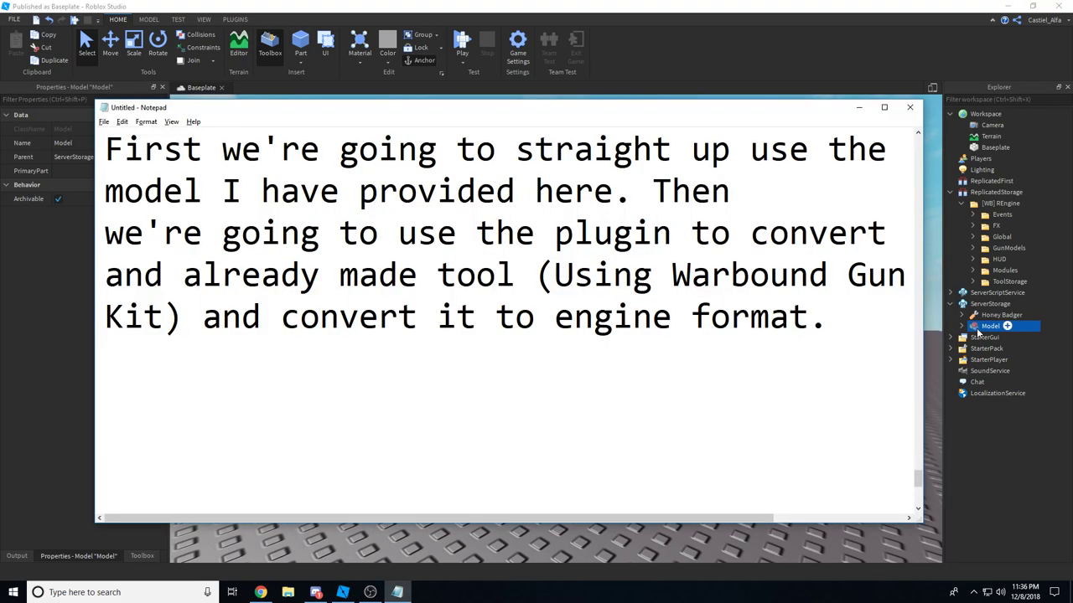
# Write "First thing we're going to do here is get organized." below the blank lines and add more empty lines after it.
pyautogui.write('Firs')
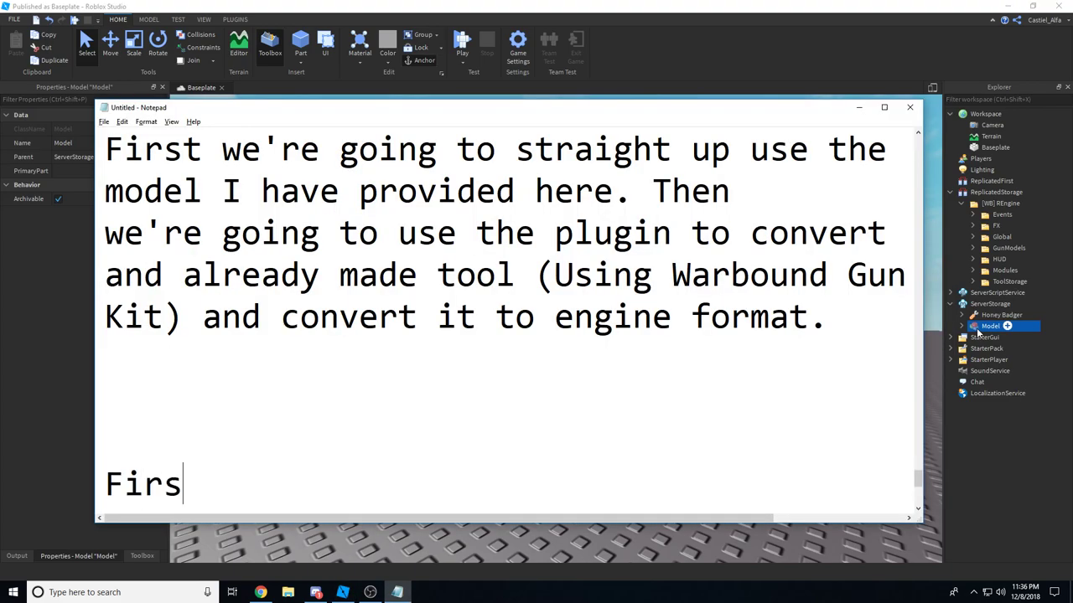
pyautogui.write("t thing we're going to do here and")
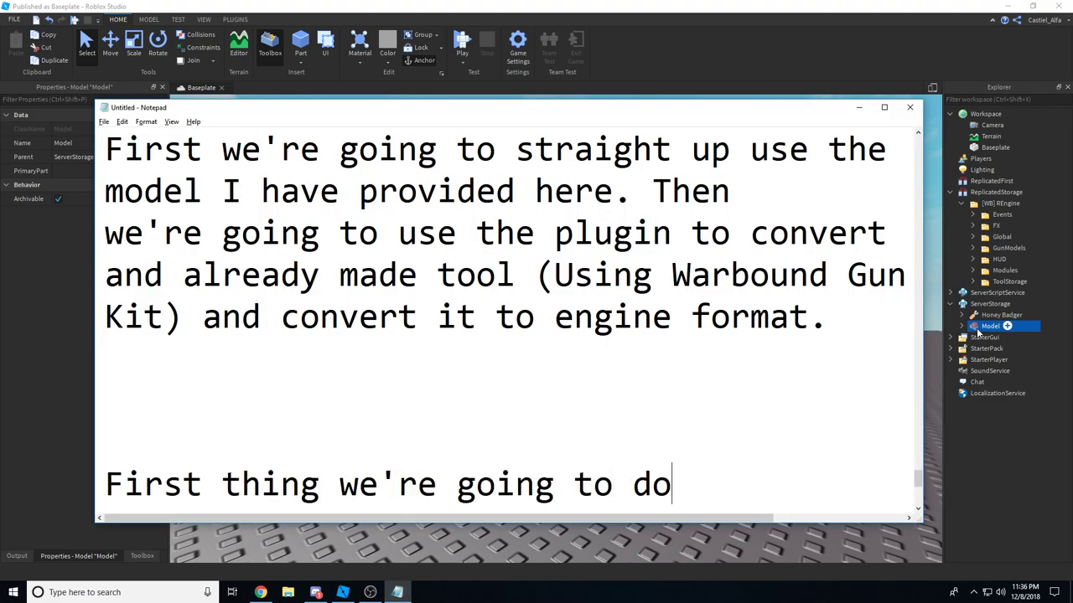
pyautogui.press('Return')
pyautogui.press('BackSpace')
pyautogui.press('BackSpace')
pyautogui.press('BackSpace')
pyautogui.press('BackSpace')
pyautogui.press('BackSpace')
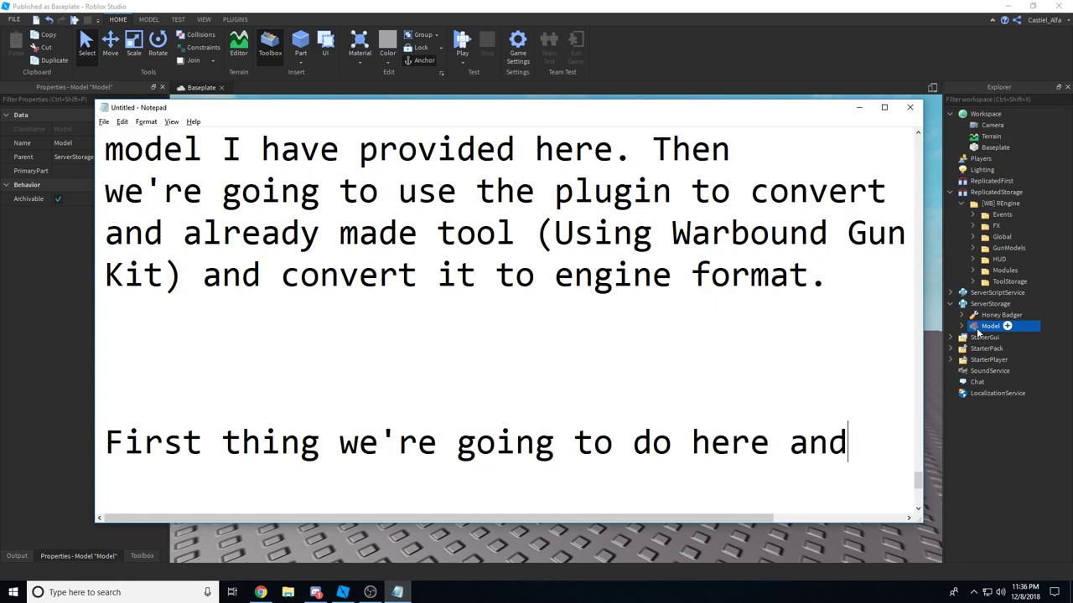
pyautogui.write('is')
pyautogui.press('Return')
pyautogui.write('get ')
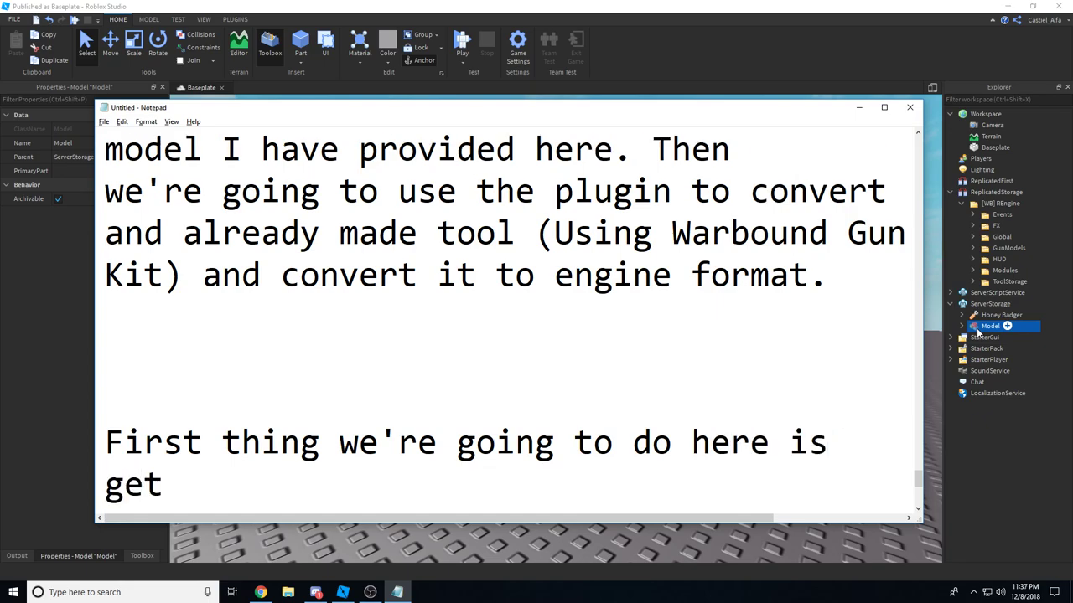
pyautogui.write('organized.')
pyautogui.press('Return')
pyautogui.press('Return')
pyautogui.press('Return')
pyautogui.press('Return')
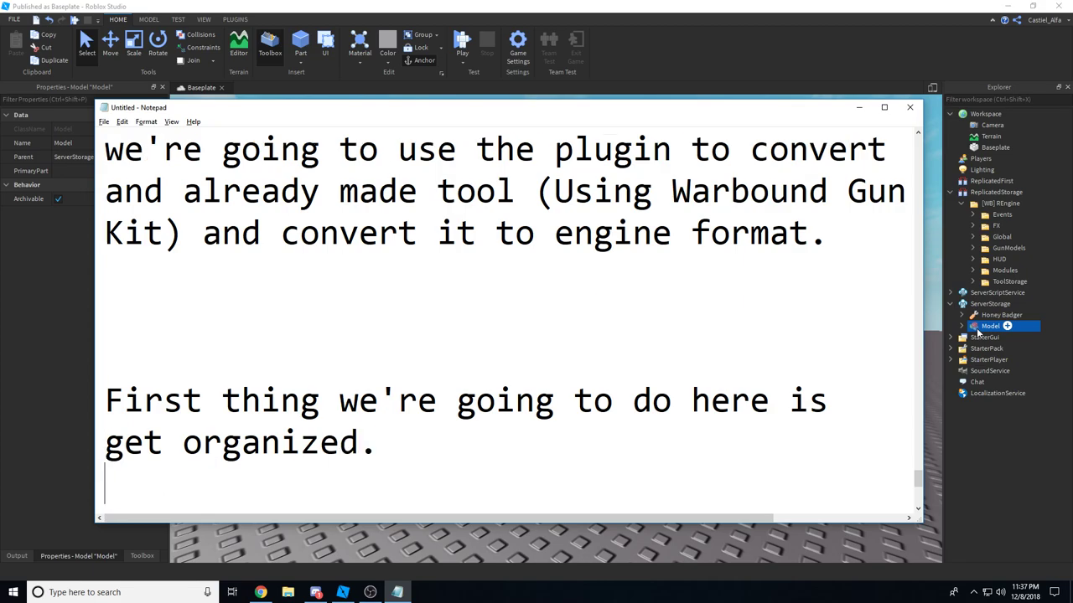
pyautogui.press('Return')
pyautogui.press('Return')
pyautogui.press('Return')
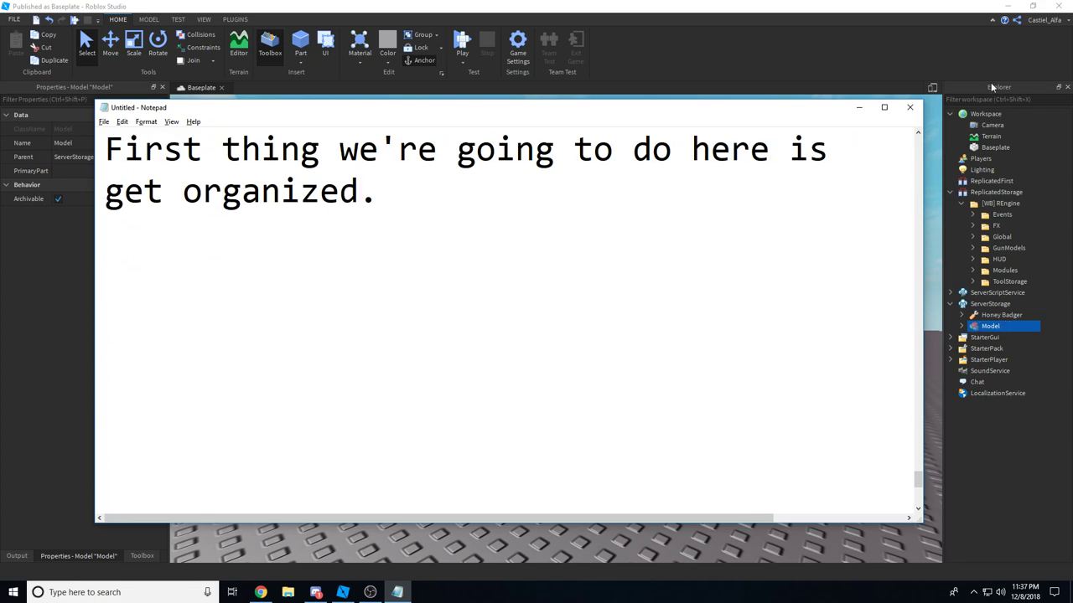
# Switch to Roblox Studio, move Model from ServerStorage to Workspace, and collapse the storage containers in the object tree.
pyautogui.click(858, 107)
pyautogui.click(800, 297)
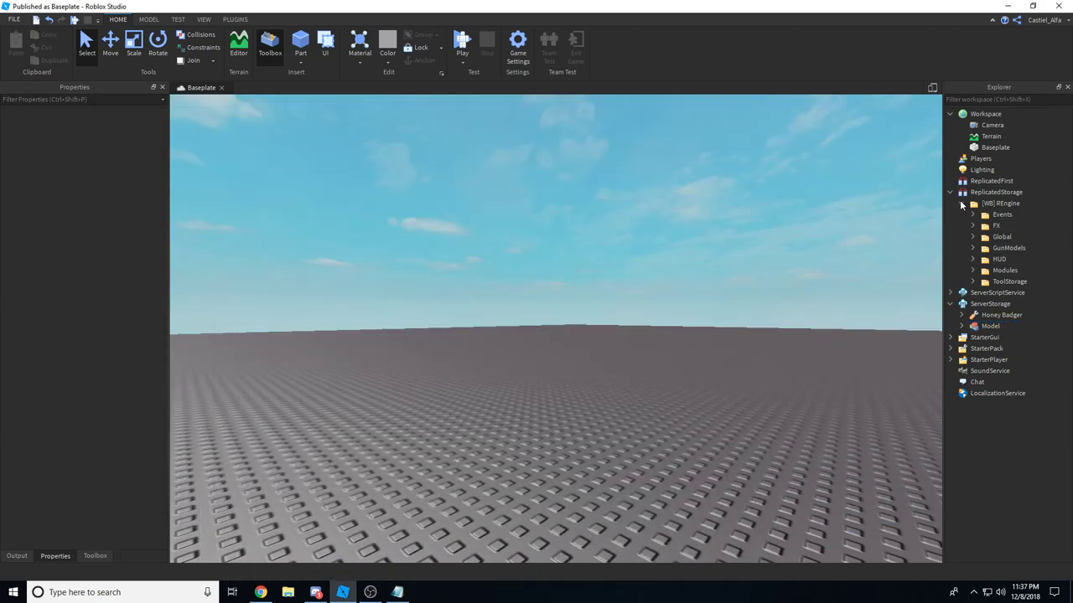
pyautogui.click(961, 203)
pyautogui.click(991, 248)
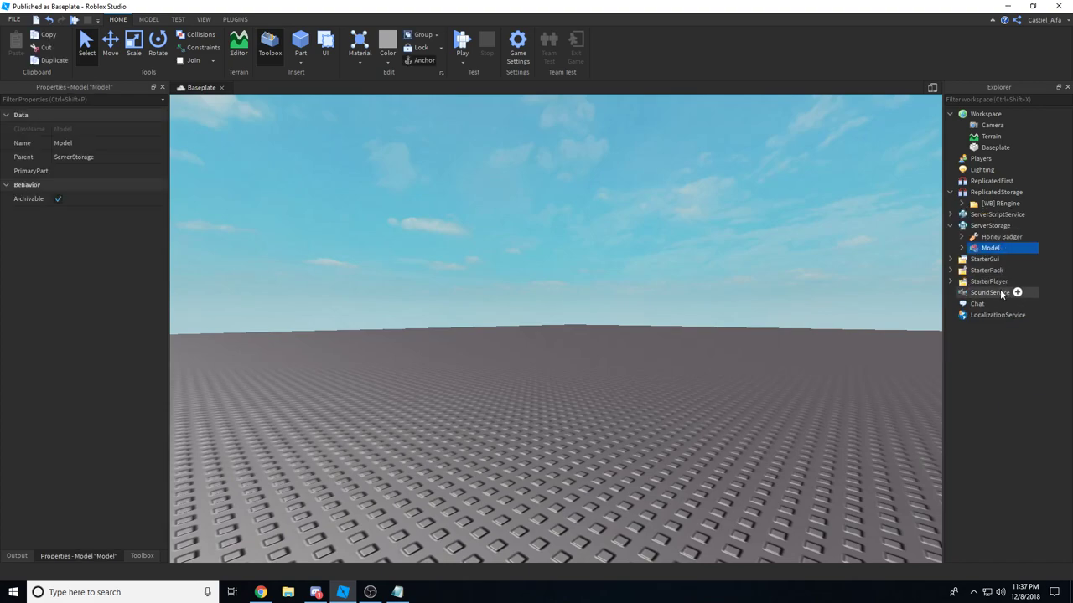
pyautogui.moveTo(976, 248); pyautogui.dragTo(987, 114)
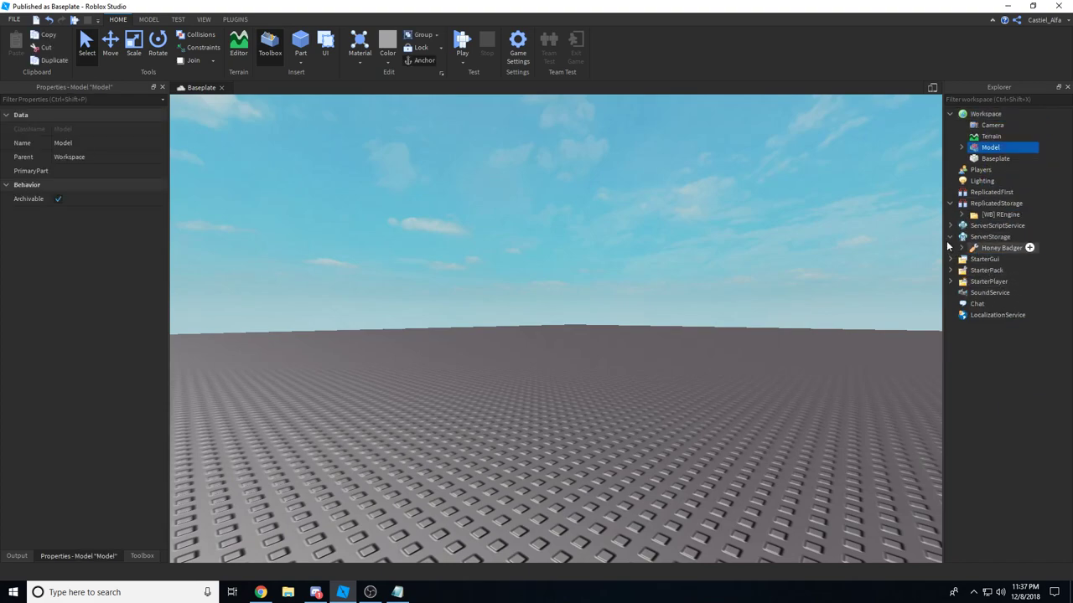
pyautogui.click(951, 203)
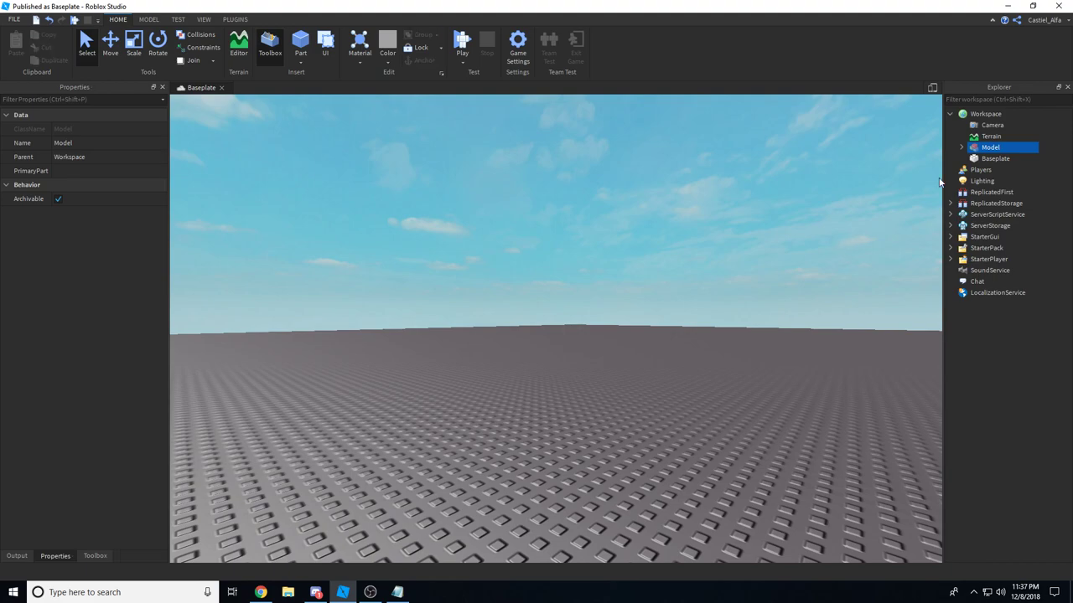
# Rename the model in Workspace to "Honey Badger" and compare it with the tool in StarterPack.
pyautogui.rightClick(985, 147)
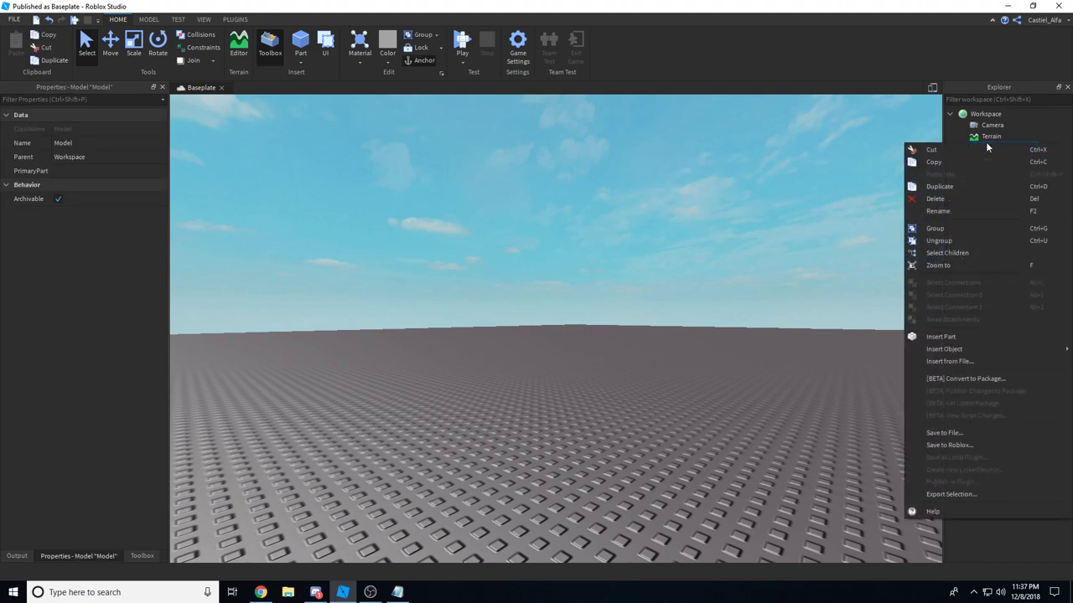
pyautogui.click(951, 211)
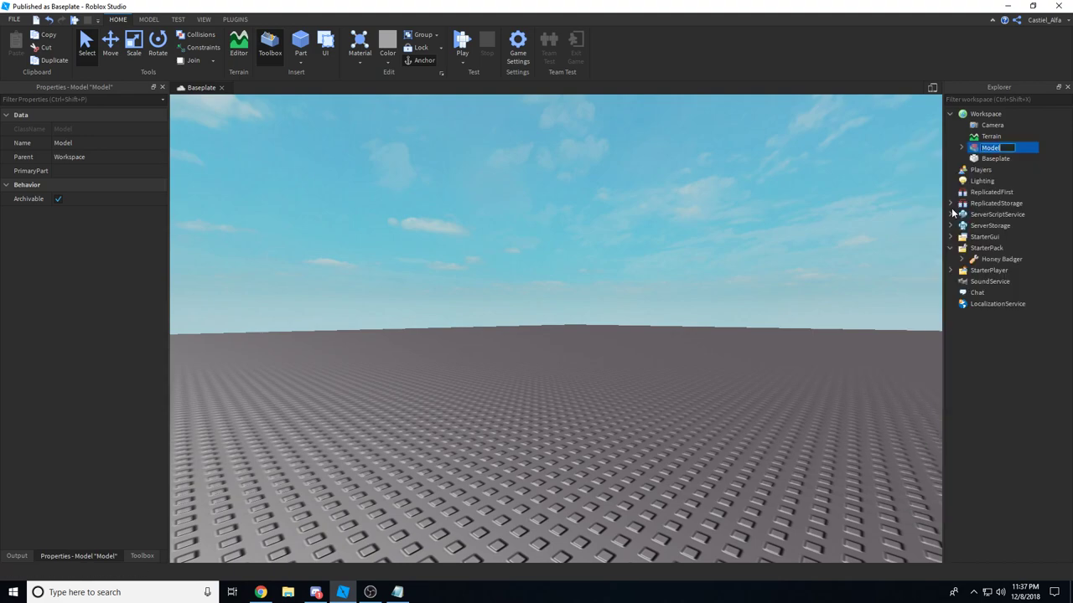
pyautogui.rightClick(1005, 150)
pyautogui.click(1031, 214)
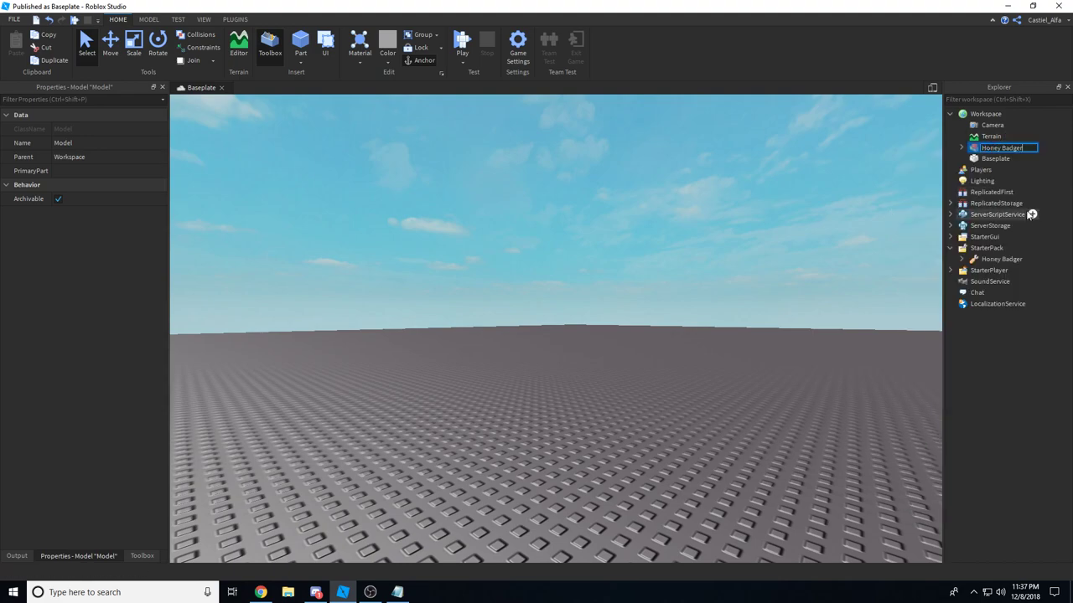
pyautogui.press('Return')
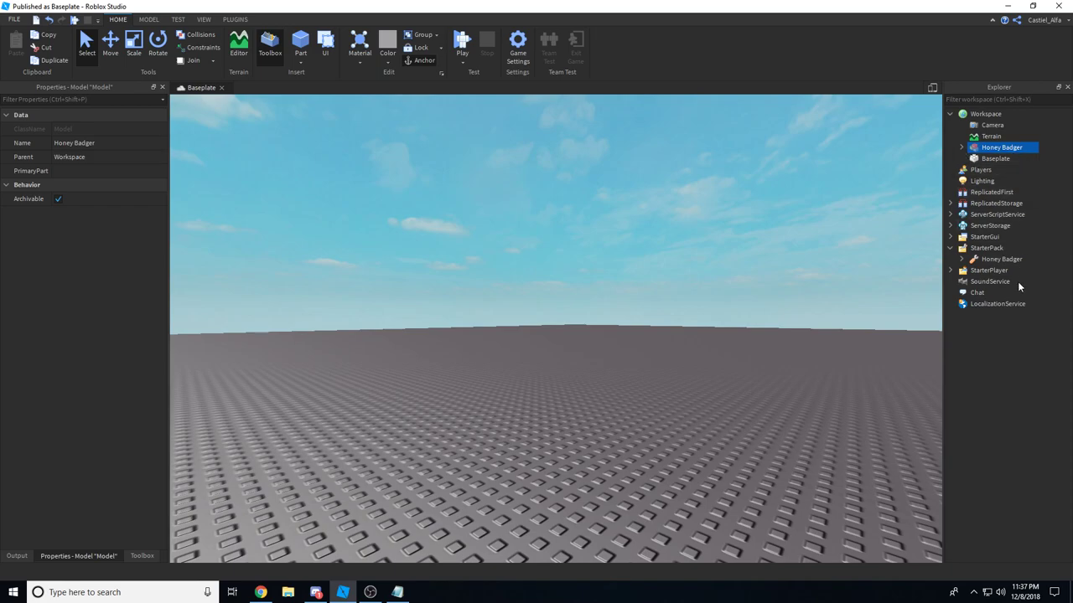
pyautogui.click(991, 261)
pyautogui.click(996, 148)
# Switch to Notepad and, below a blank line, write "Now, setting up a gun requires three parts.".
pyautogui.hotkey('alt', 'Tab')
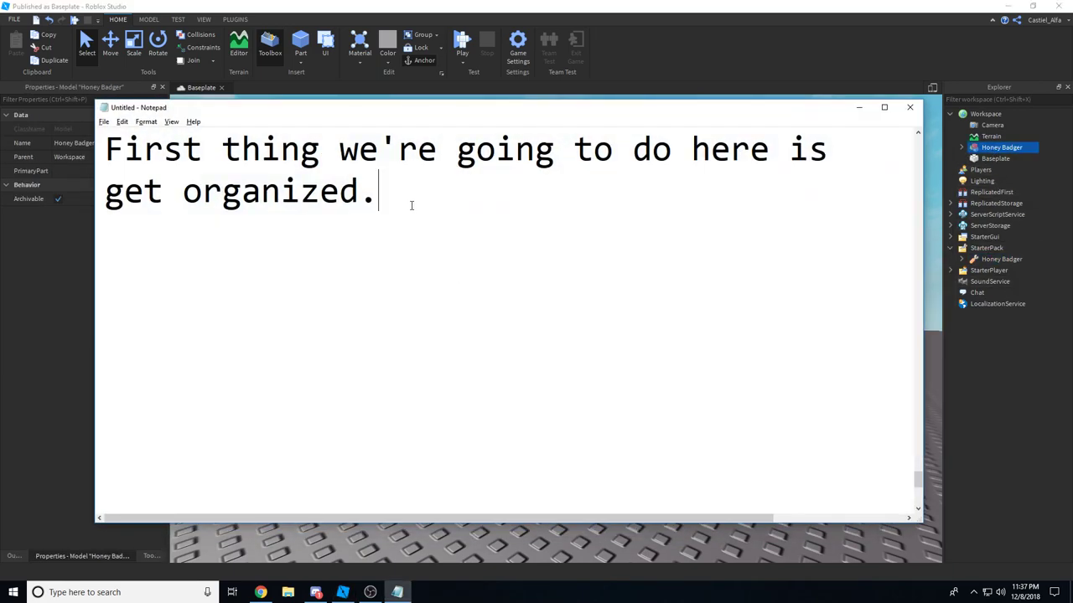
pyautogui.write('Now e')
pyautogui.press('BackSpace')
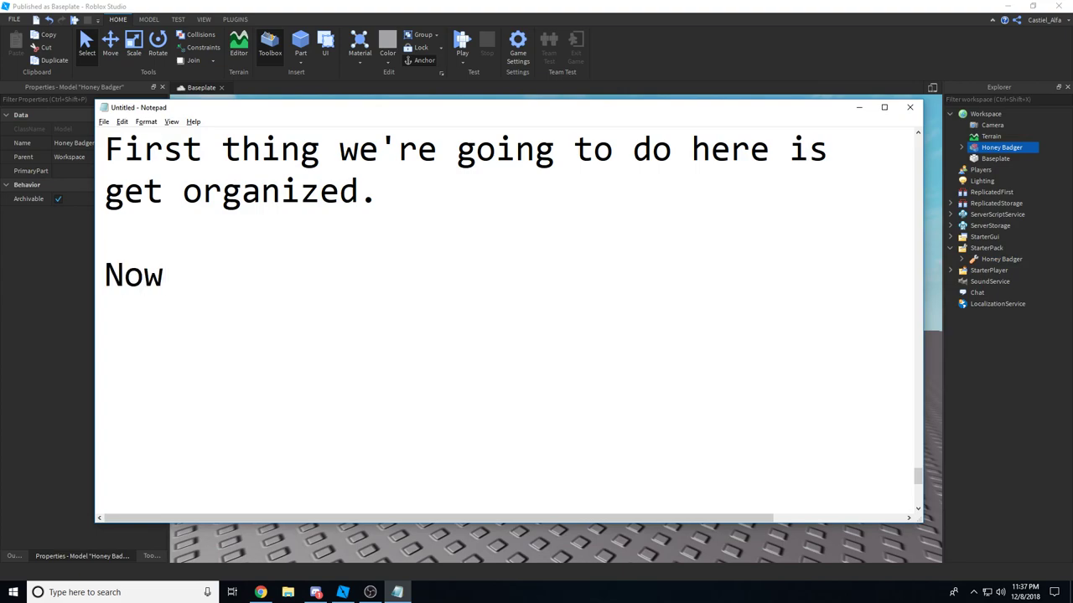
pyautogui.write(', setting up a ')
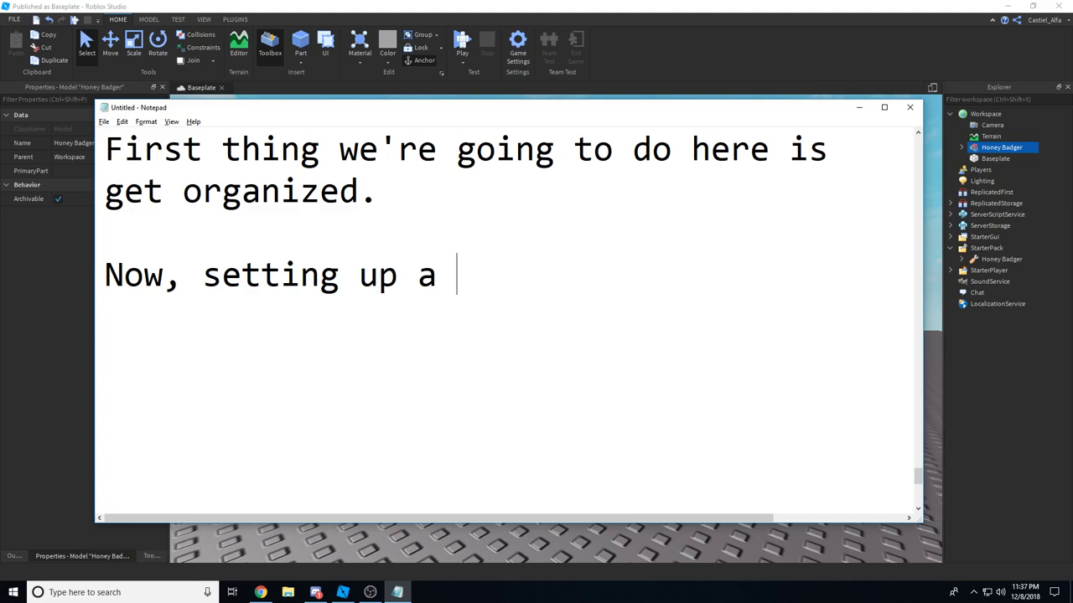
pyautogui.write('gun requires t')
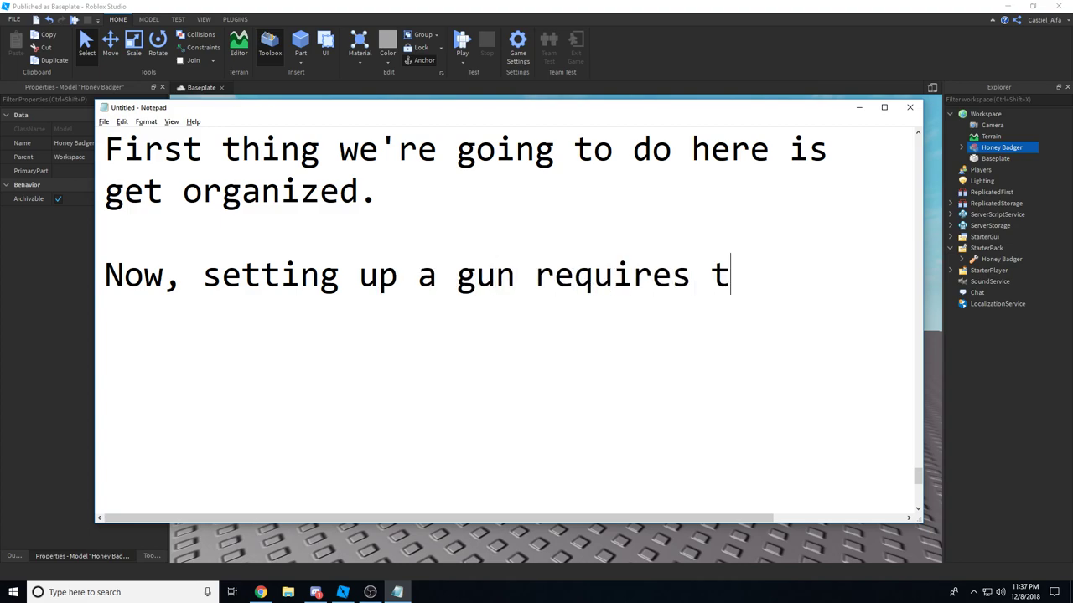
pyautogui.write('hreeparts. ')
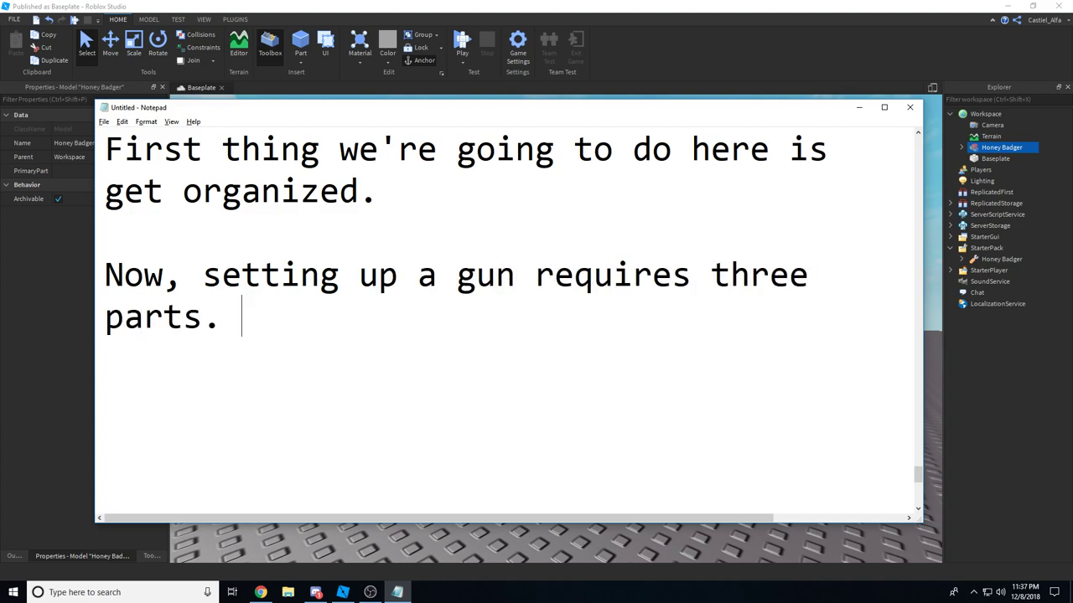
pyautogui.write('The tool,')
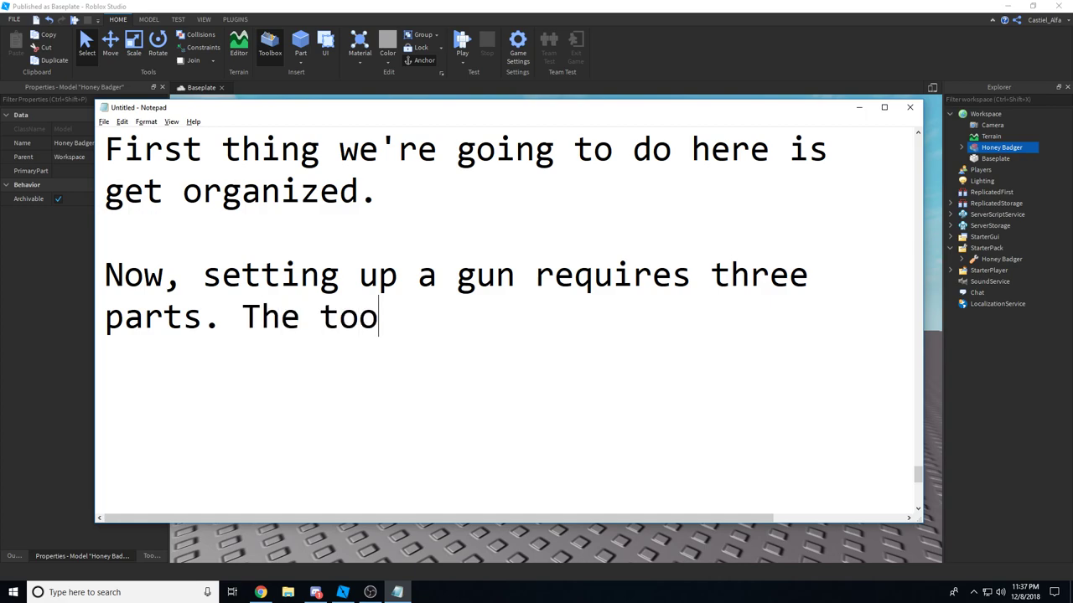
pyautogui.press('BackSpace')
pyautogui.press('BackSpace')
pyautogui.press('BackSpace')
pyautogui.press('BackSpace')
pyautogui.press('BackSpace')
pyautogui.press('BackSpace')
pyautogui.press('BackSpace')
pyautogui.press('BackSpace')
pyautogui.press('BackSpace')
pyautogui.press('BackSpace')
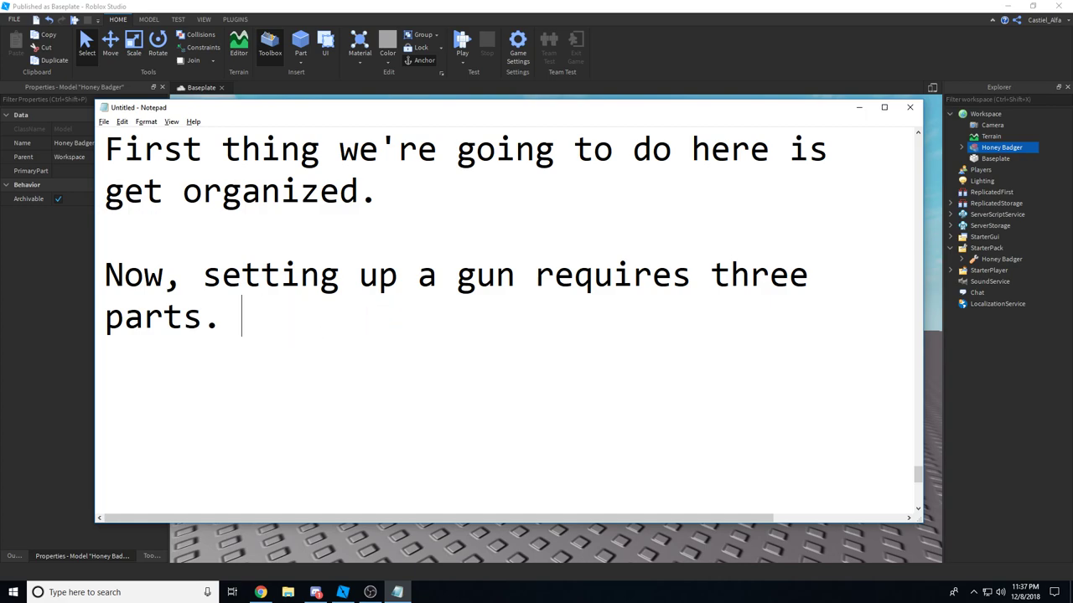
# Add blank lines below the sentence about the three parts for continuing the explanation.
pyautogui.press('Return')
pyautogui.press('Return')
pyautogui.press('Return')
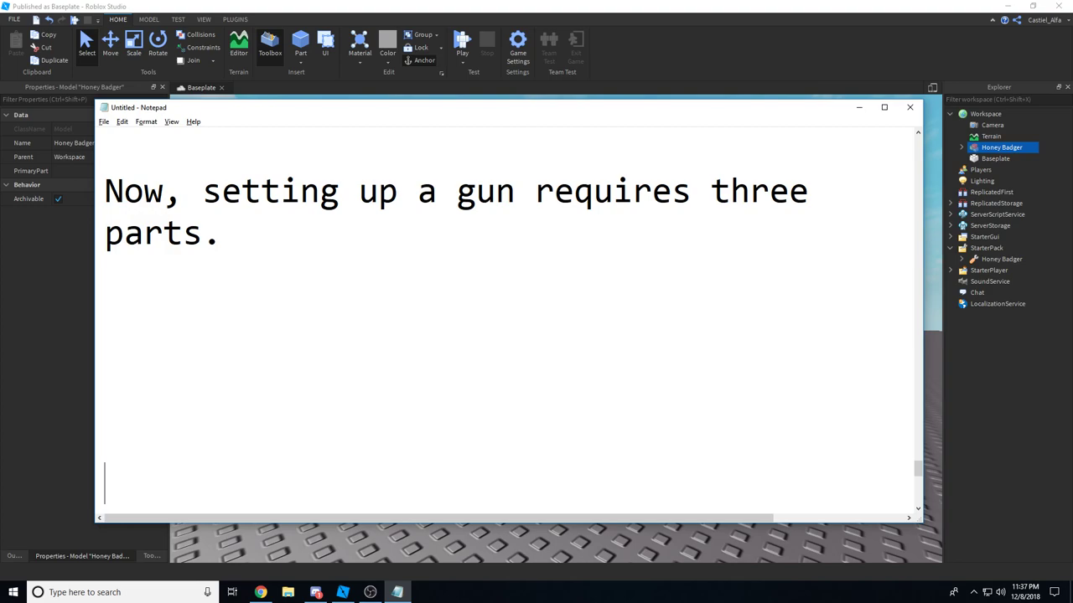
pyautogui.press('Return')
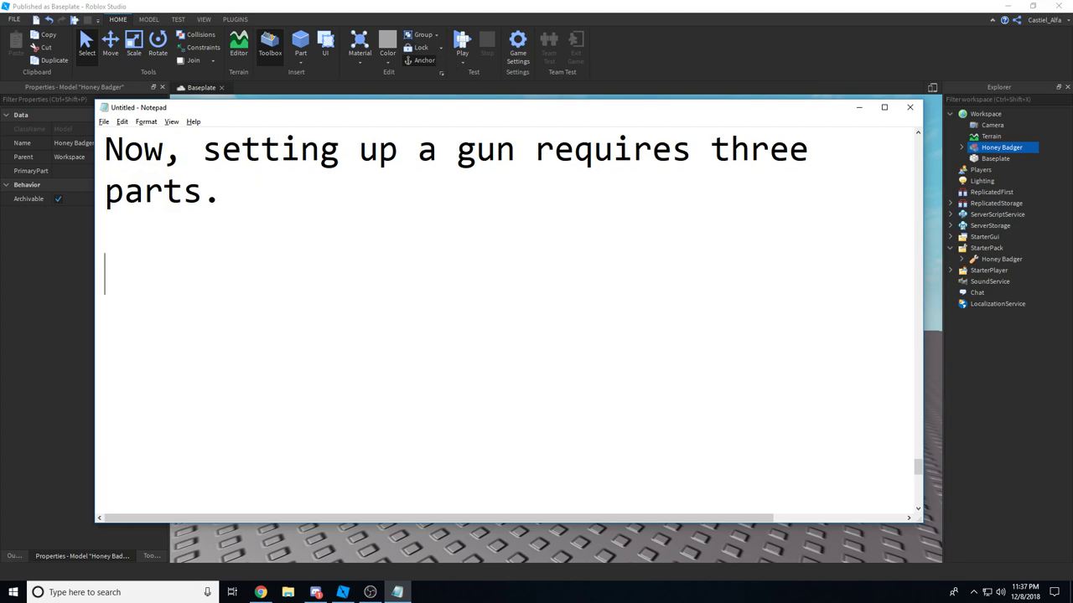
# Write a numbered list of the three parts: "1. The Tool", "2. The Client Model" and "3. The Server Model".
pyautogui.write('1. The Tool')
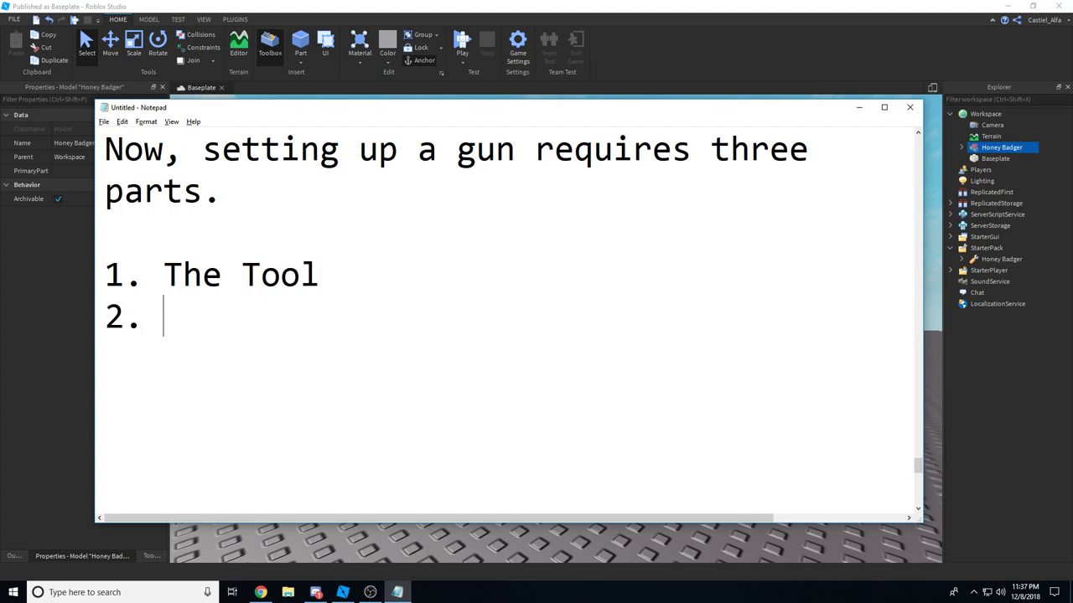
pyautogui.write('The Client mode')
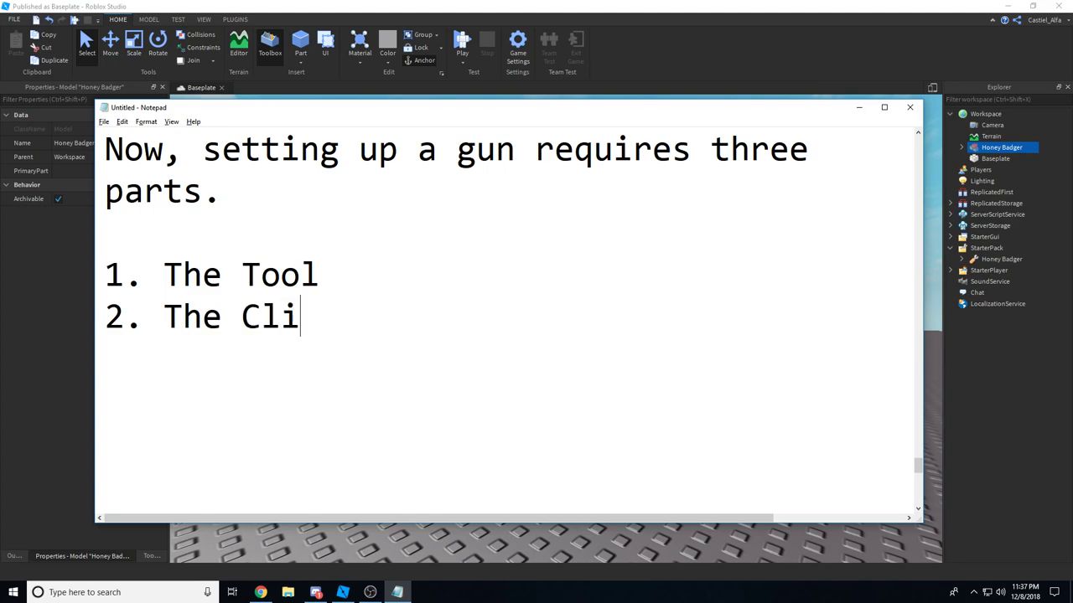
pyautogui.press('BackSpace')
pyautogui.press('BackSpace')
pyautogui.press('BackSpace')
pyautogui.press('BackSpace')
pyautogui.write('Model')
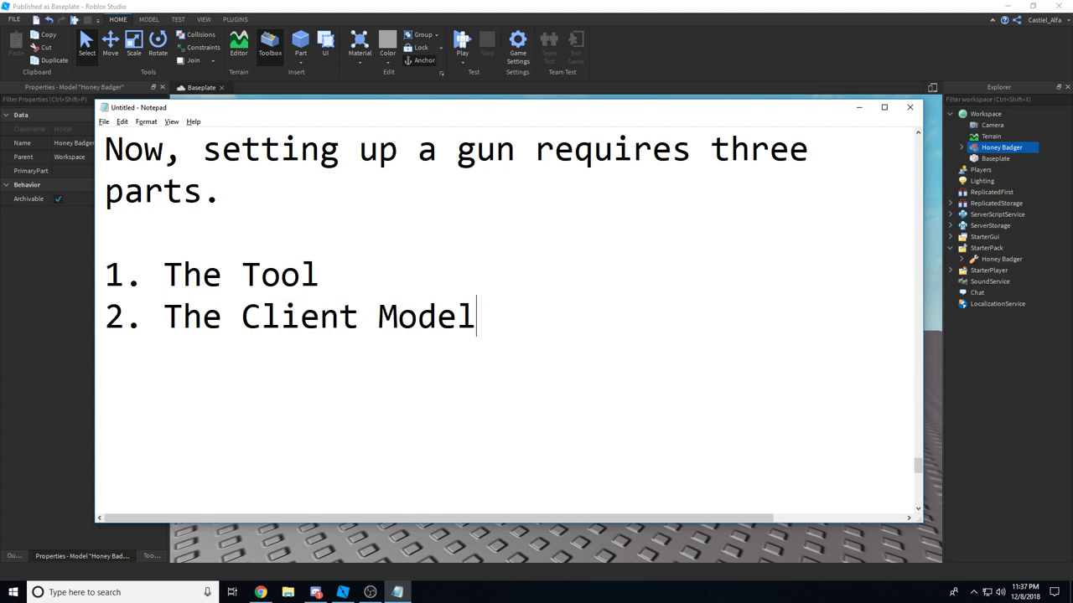
pyautogui.press('Return')
pyautogui.write('3. The Server Model')
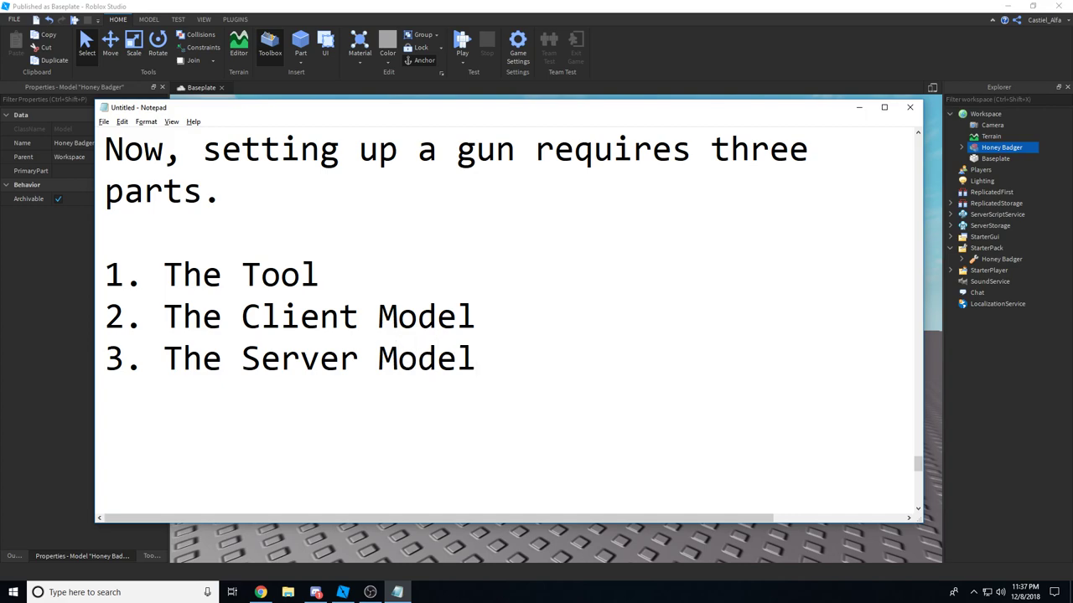
# Annotate the first list item, The Tool, with "-- Containts Modules".
pyautogui.write('-  Contants')
pyautogui.press('BackSpace')
pyautogui.press('BackSpace')
pyautogui.press('BackSpace')
pyautogui.press('BackSpace')
pyautogui.press('BackSpace')
pyautogui.press('BackSpace')
pyautogui.press('BackSpace')
pyautogui.press('BackSpace')
pyautogui.press('BackSpace')
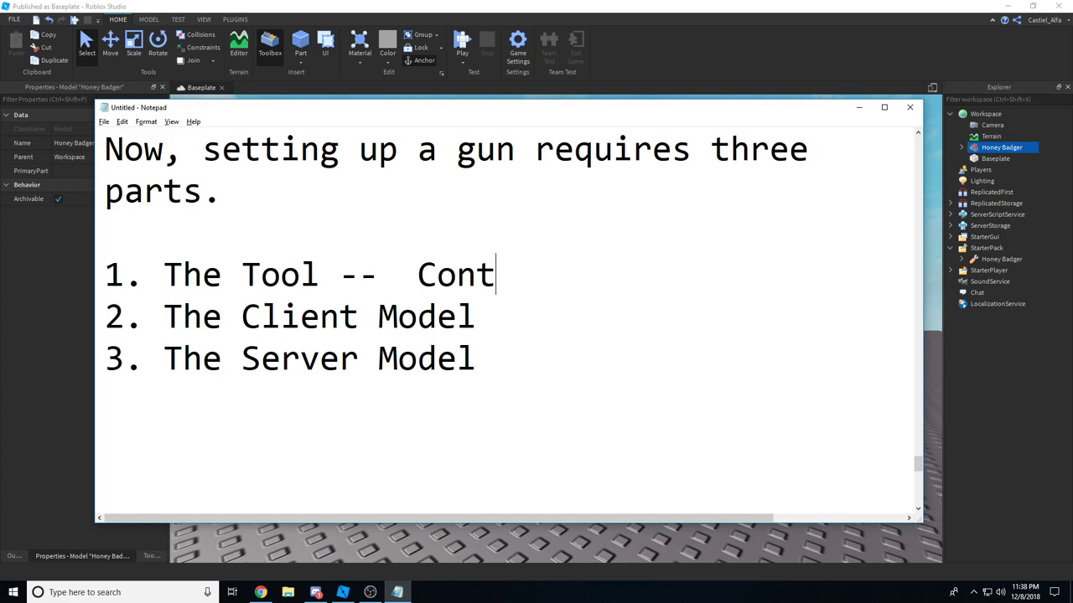
pyautogui.write('Containt')
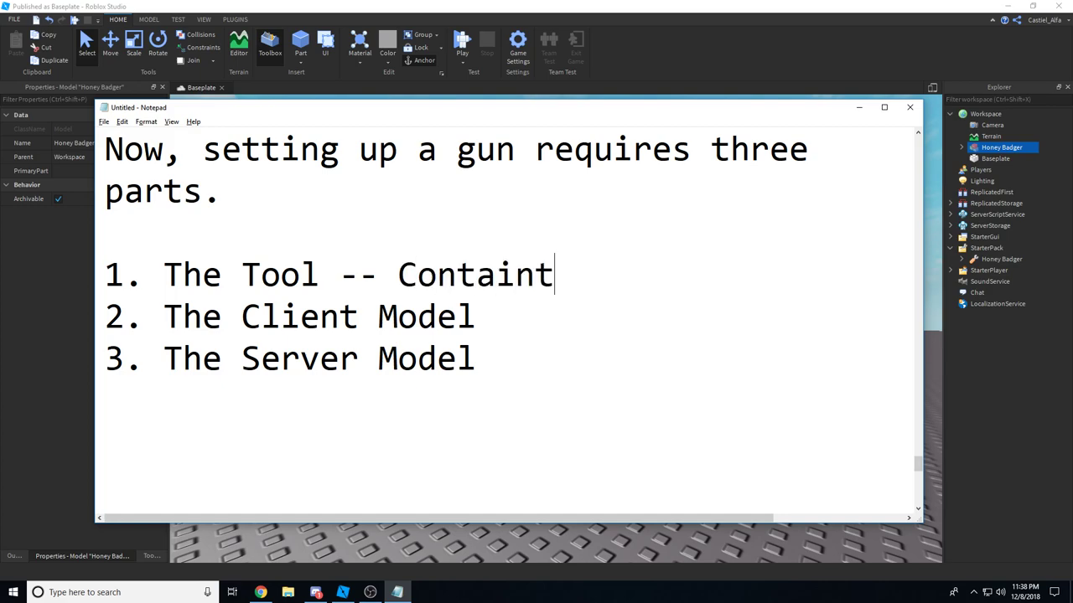
pyautogui.write('s MOdule')
pyautogui.press('BackSpace')
pyautogui.press('BackSpace')
pyautogui.press('BackSpace')
pyautogui.press('BackSpace')
pyautogui.press('BackSpace')
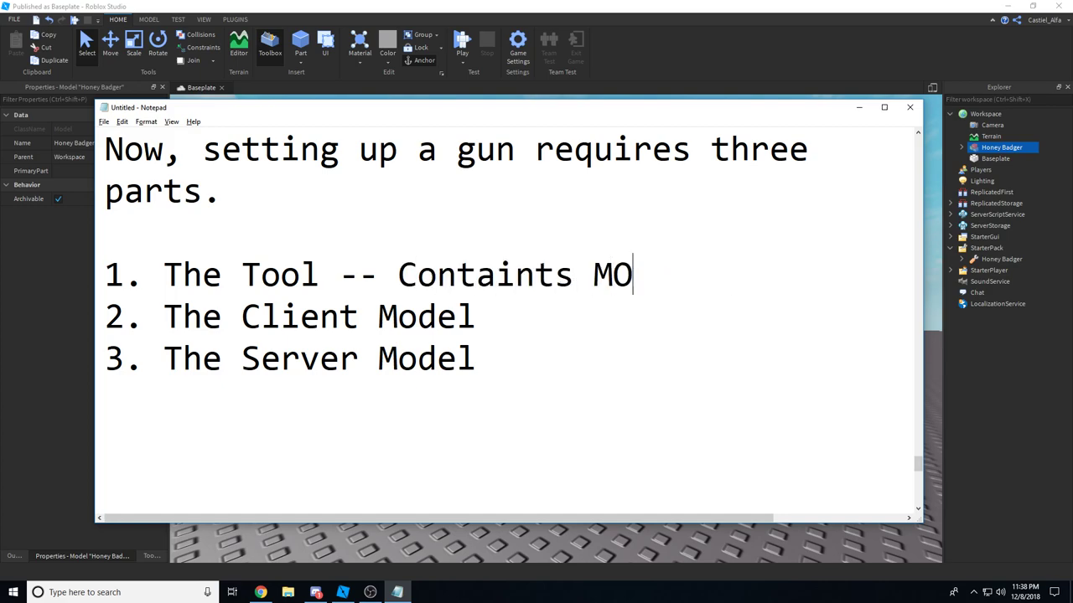
pyautogui.write('odules')
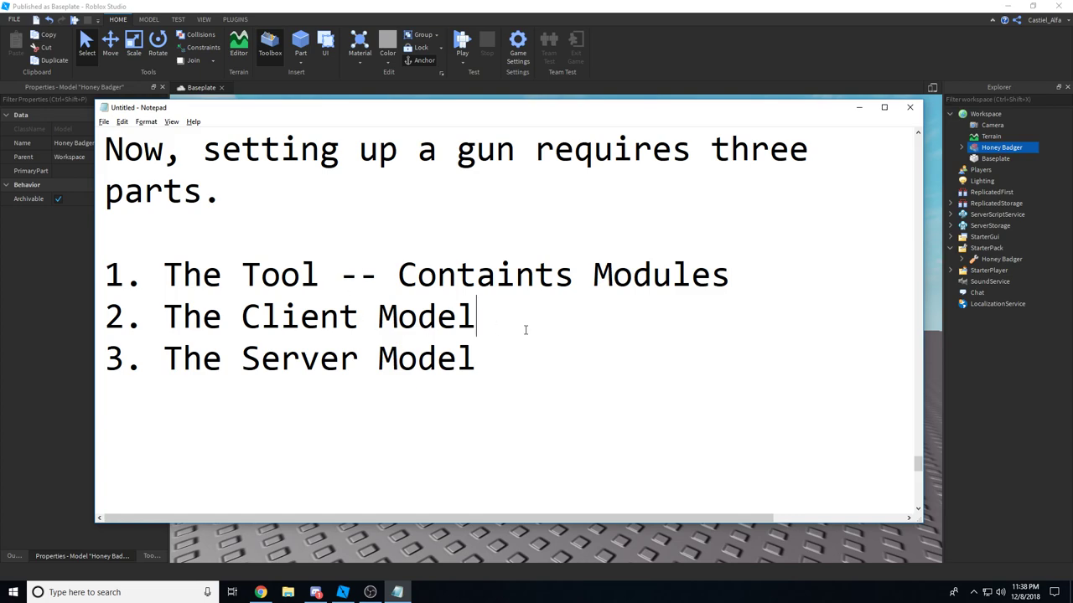
# Annotate The Client Model with "- What you see" and The Server Model with "- What everyone else sees".
pyautogui.write('What you see')
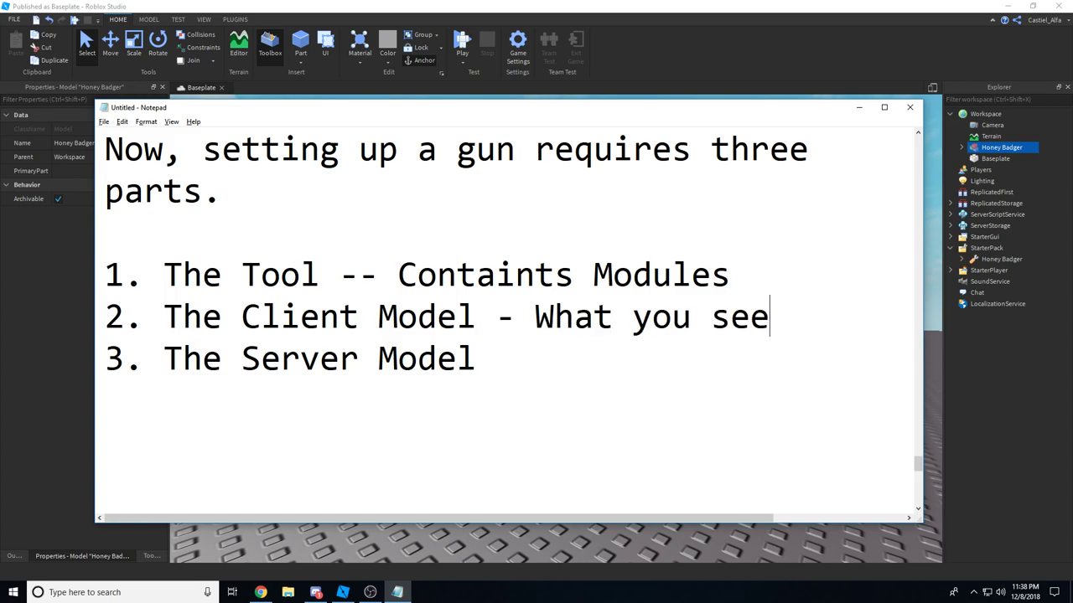
pyautogui.write('What everyone else')
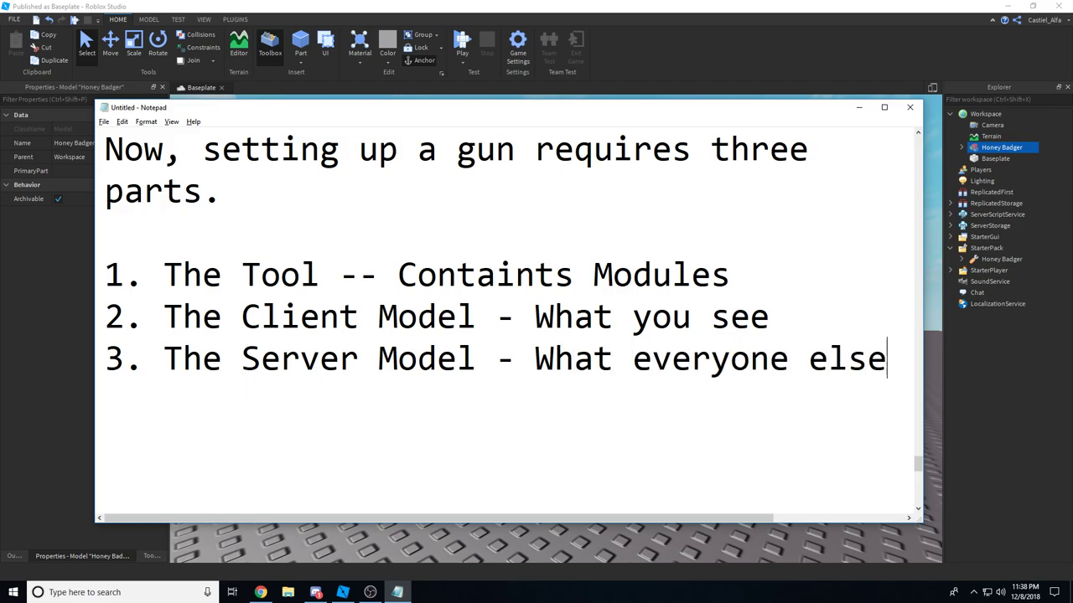
pyautogui.write(' sees')
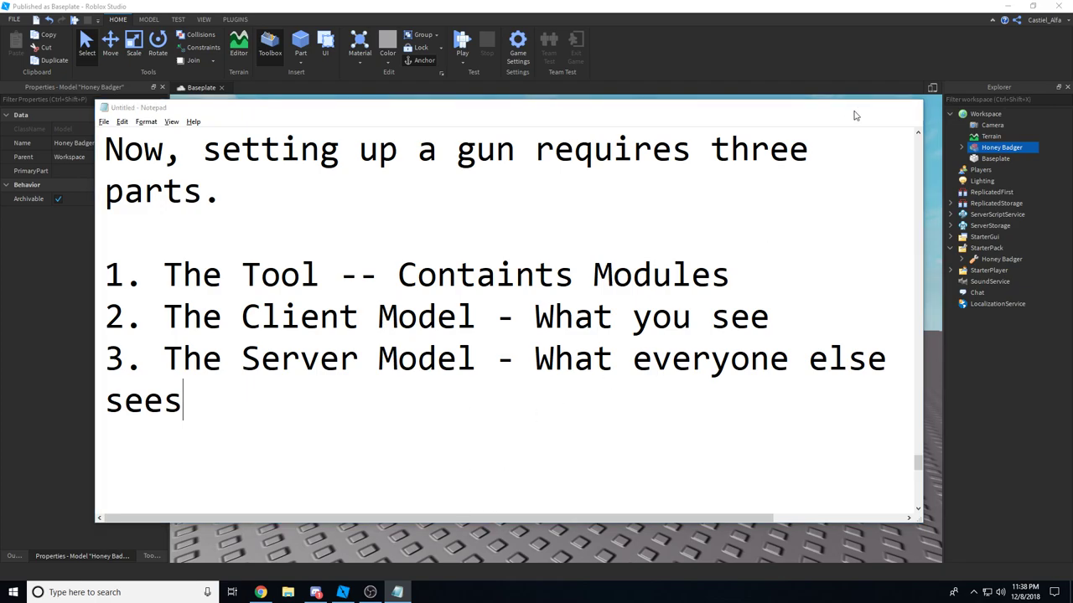
# Glance at the object tree in Roblox Studio, return to Notepad and add blank lines below the numbered list.
pyautogui.click(858, 108)
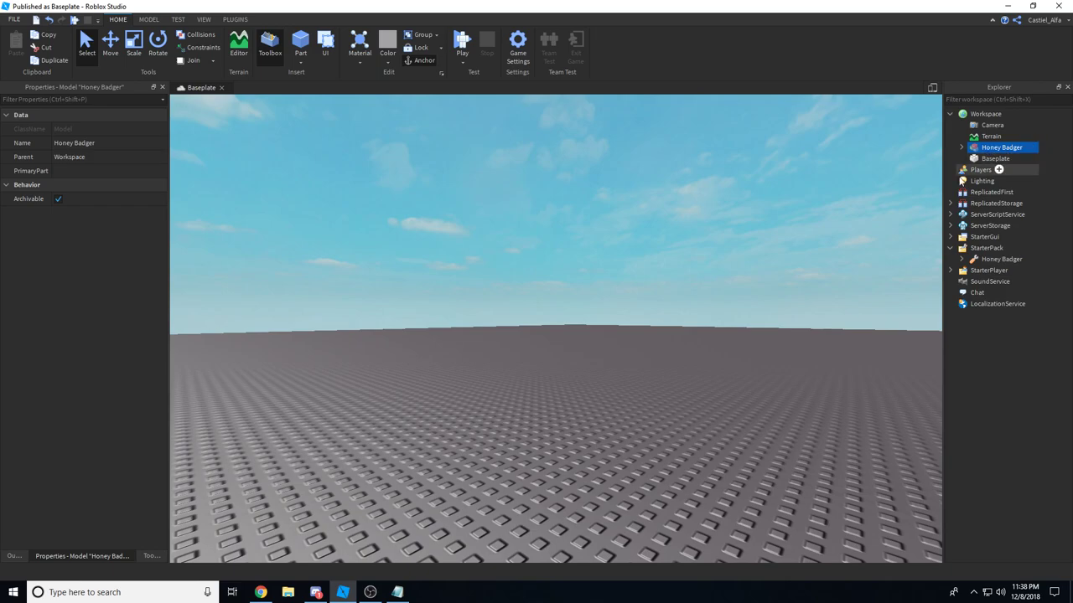
pyautogui.hotkey('alt', 'Tab')
pyautogui.press('Return')
pyautogui.press('Return')
pyautogui.press('Return')
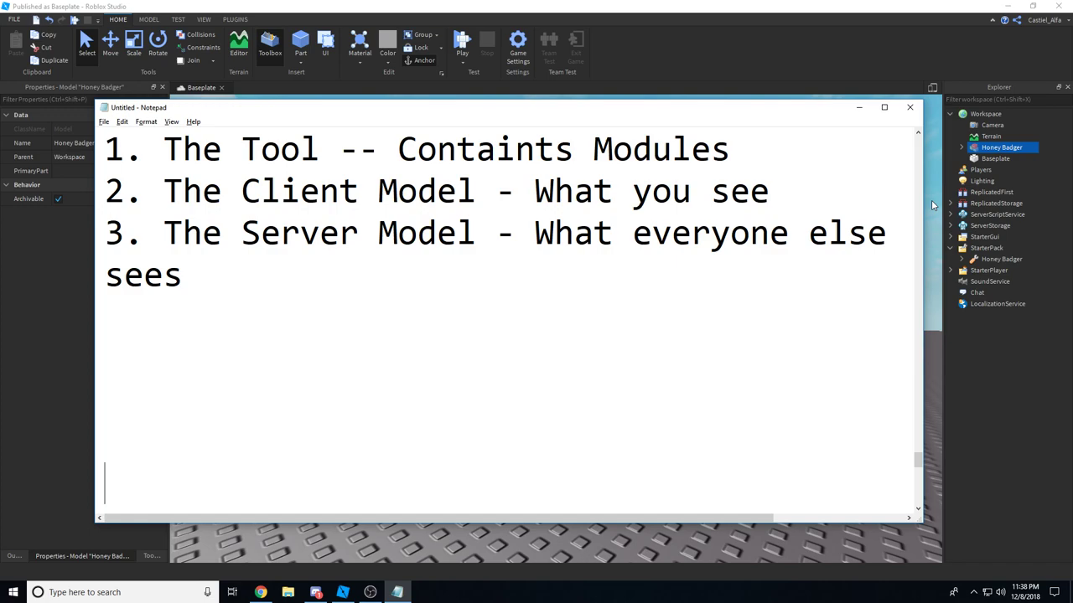
# Start a new paragraph below the blank lines with "Now for our Server Model, you can either".
pyautogui.write('Now for')
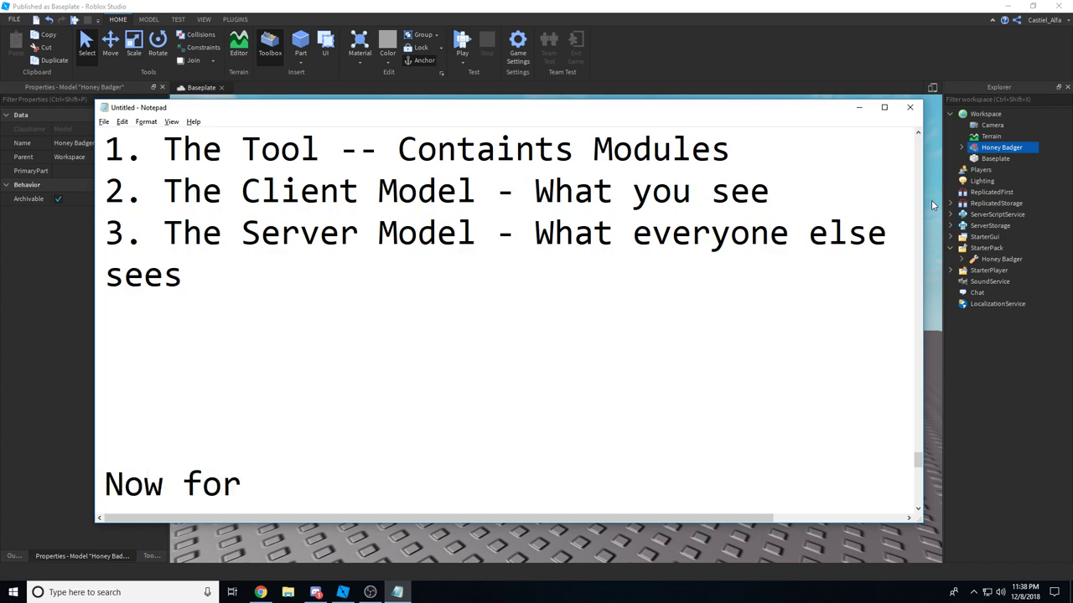
pyautogui.write(' our ')
pyautogui.write('sse')
pyautogui.press('BackSpace')
pyautogui.press('BackSpace')
pyautogui.press('BackSpace')
pyautogui.write('Server Model, ')
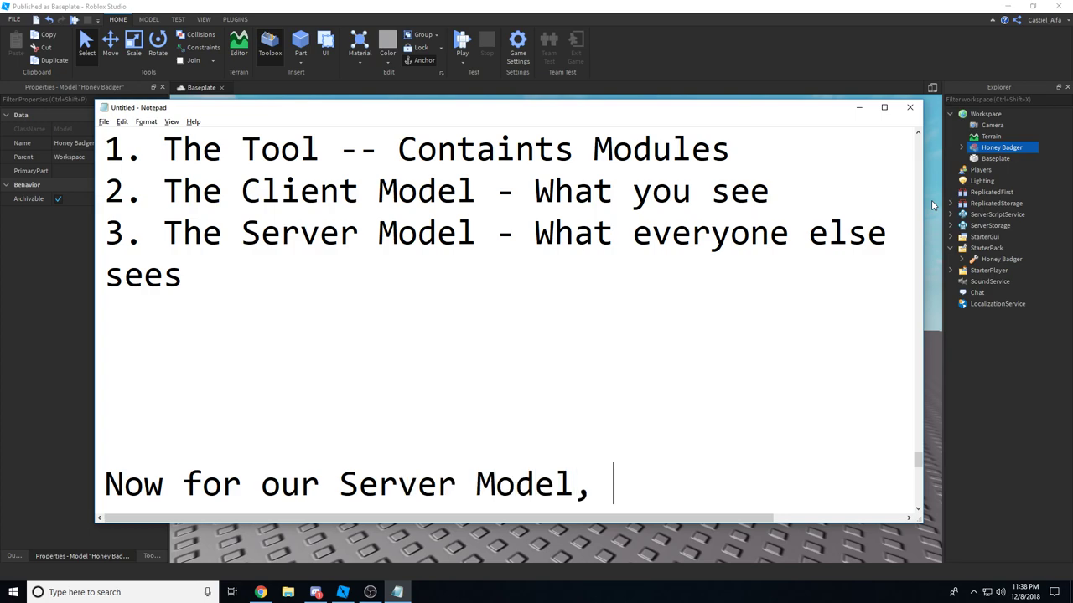
pyautogui.write('you have eit')
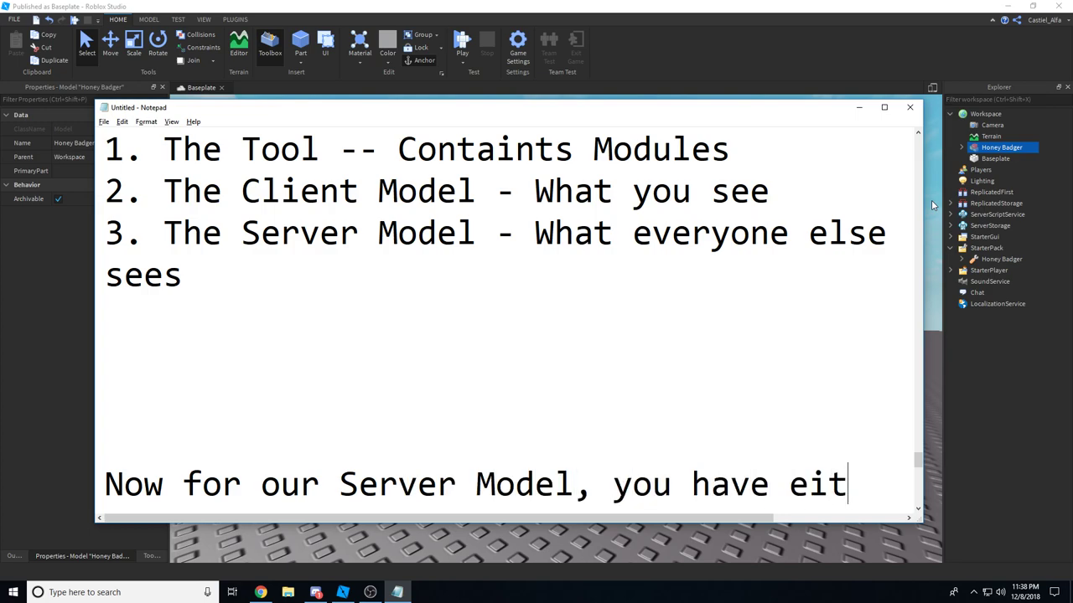
pyautogui.press('BackSpace')
pyautogui.press('BackSpace')
pyautogui.press('BackSpace')
pyautogui.press('BackSpace')
pyautogui.press('BackSpace')
pyautogui.press('BackSpace')
pyautogui.press('BackSpace')
pyautogui.press('BackSpace')
pyautogui.write('can either')
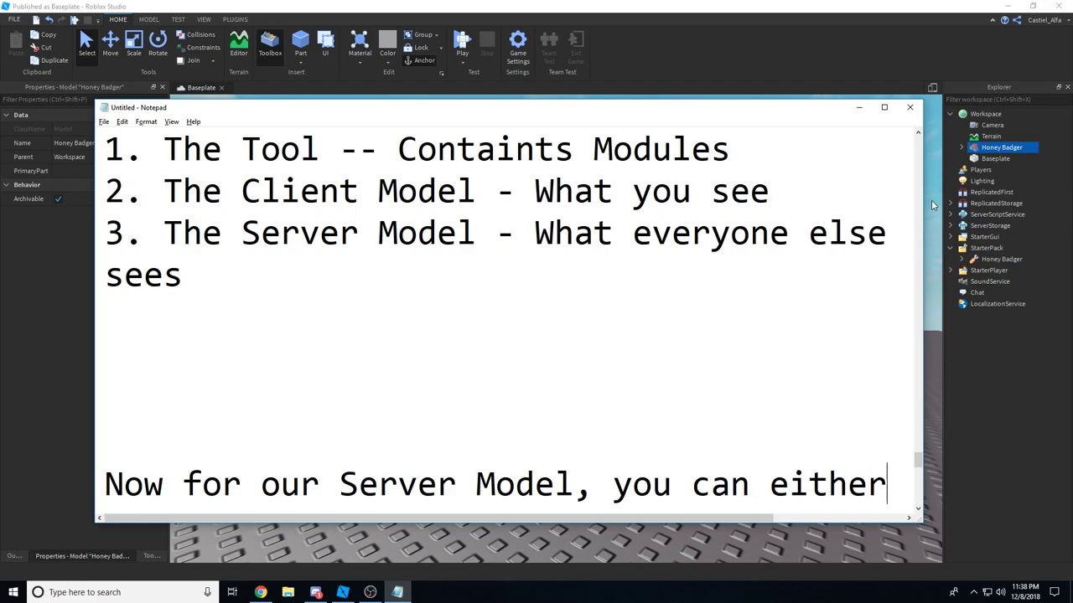
# Complete the Server Model sentence on a new line with "have a single part or the entire gun model".
pyautogui.press('Return')
pyautogui.write('have')
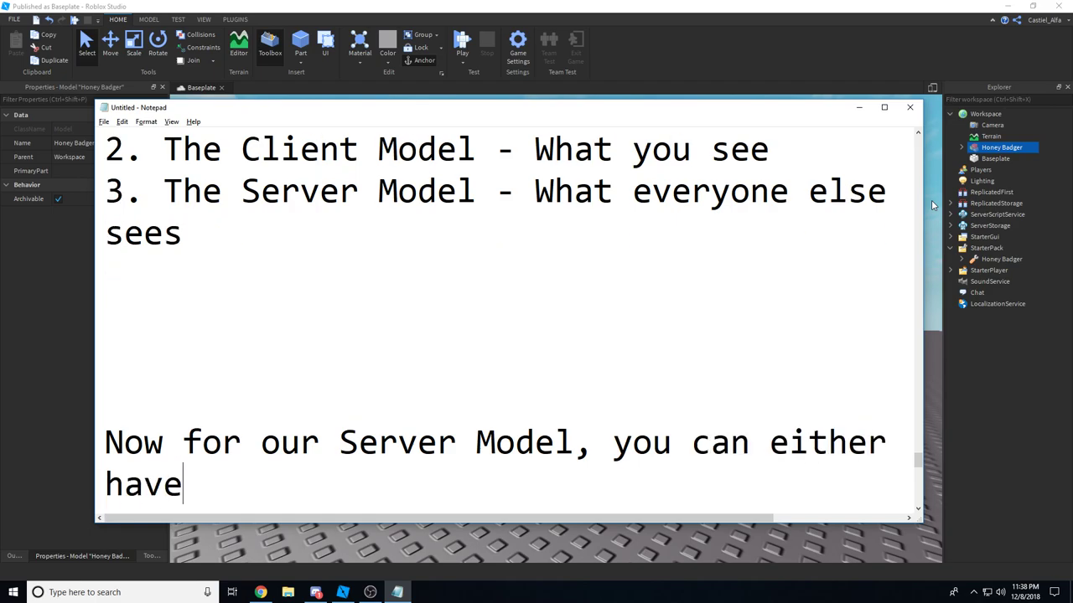
pyautogui.write(' a single part or the engire')
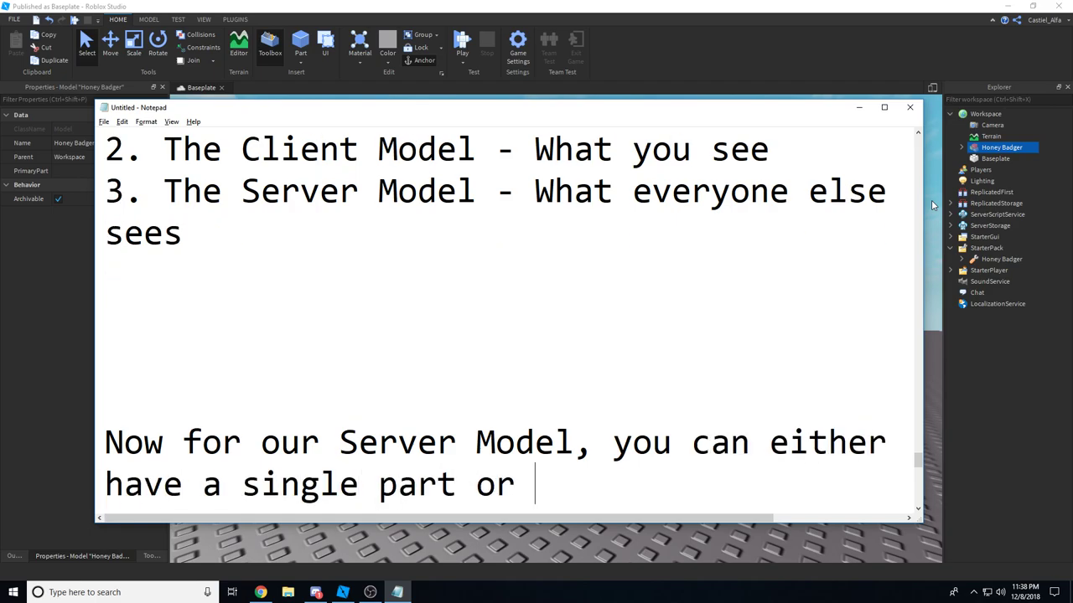
pyautogui.press('BackSpace')
pyautogui.press('BackSpace')
pyautogui.press('BackSpace')
pyautogui.press('BackSpace')
pyautogui.write('tire gun mod')
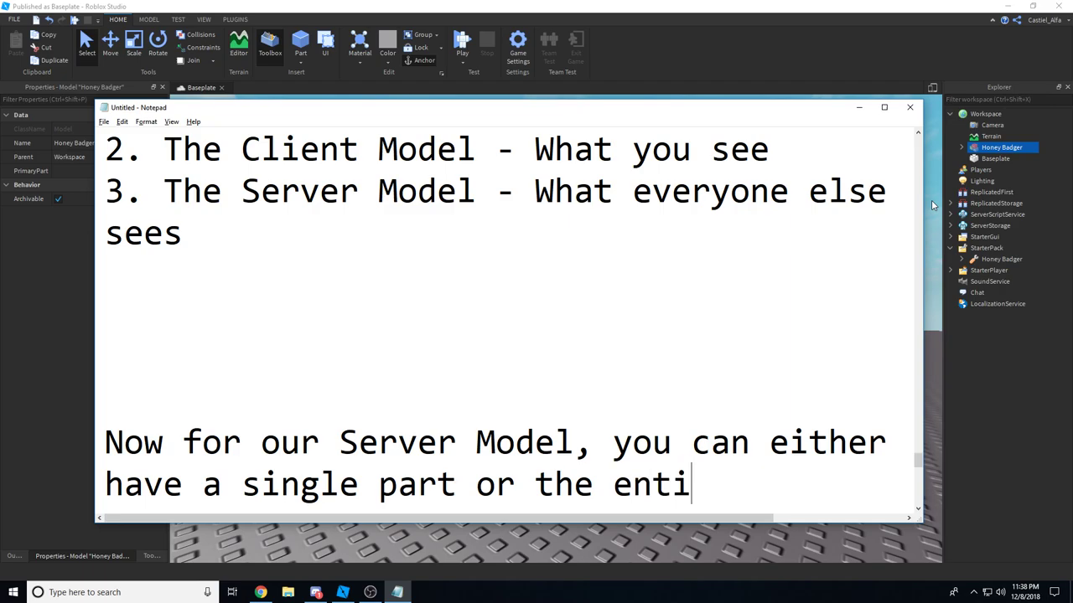
pyautogui.press('BackSpace')
pyautogui.press('BackSpace')
pyautogui.press('BackSpace')
pyautogui.press('BackSpace')
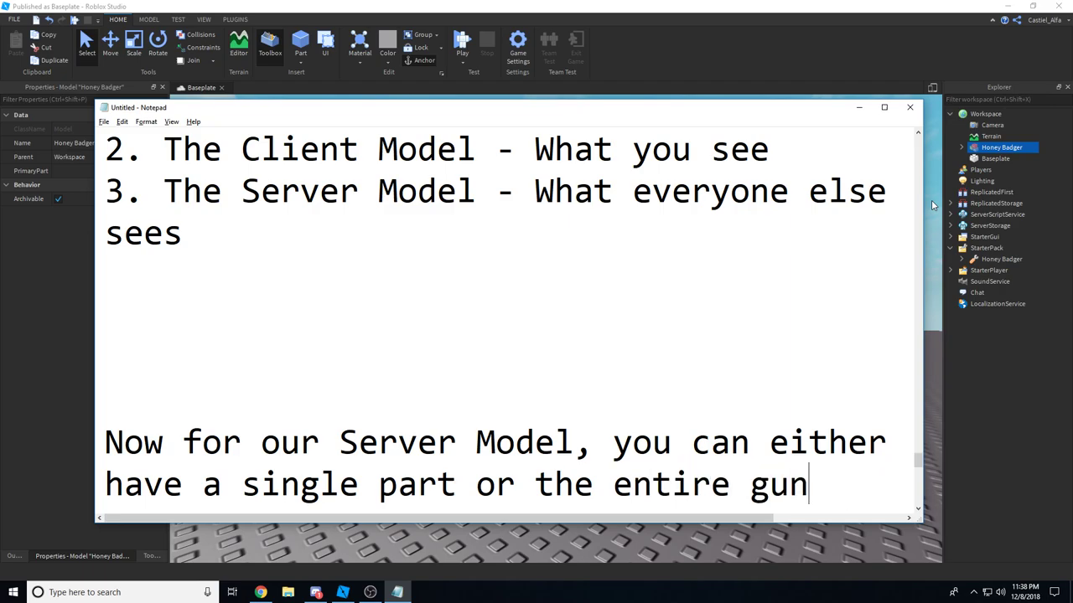
pyautogui.write('model')
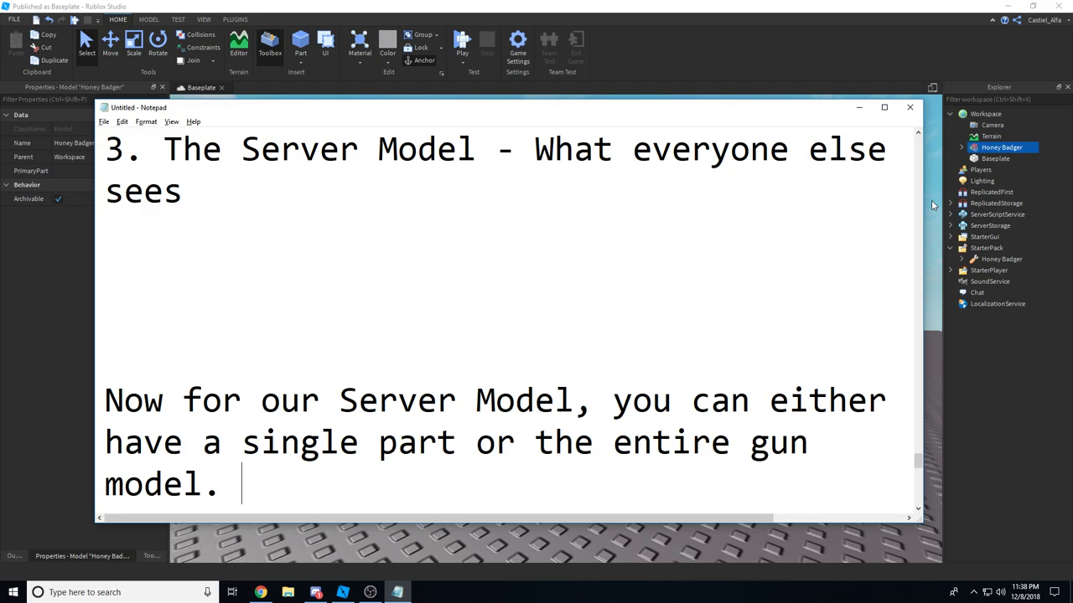
# Add the sentence "I like using a single part or unio because it's way more optimized and takes less of your computer's processing.".
pyautogui.write('. I like using a ')
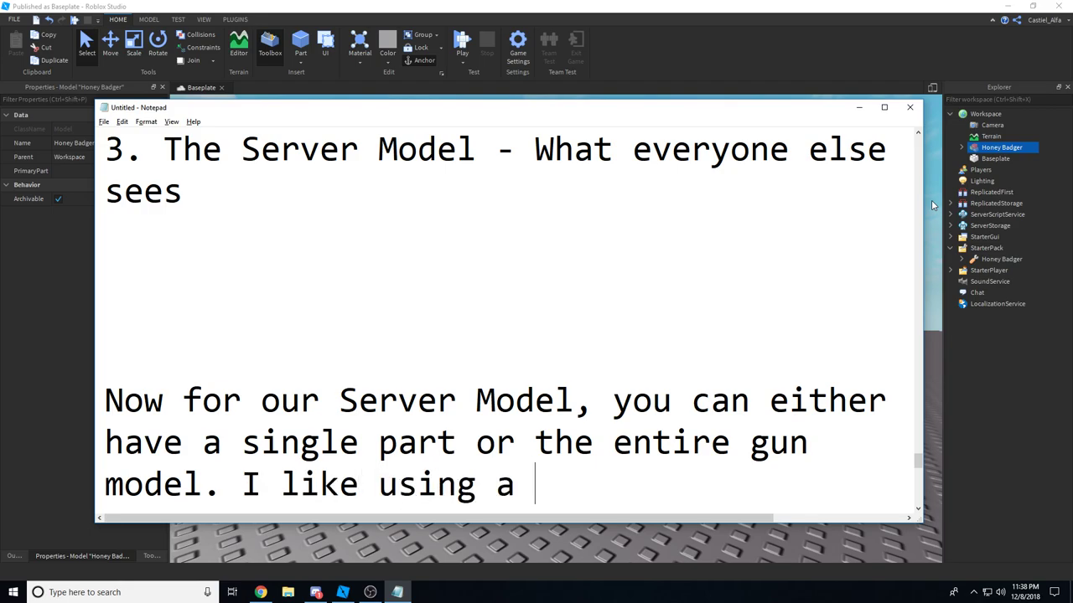
pyautogui.write('single part or union')
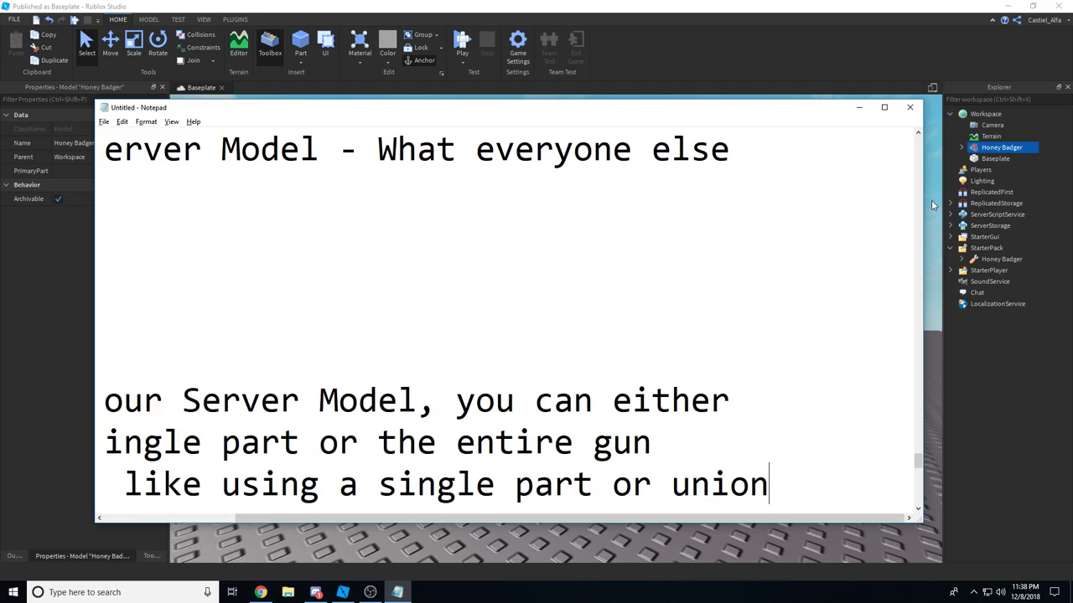
pyautogui.press('Return')
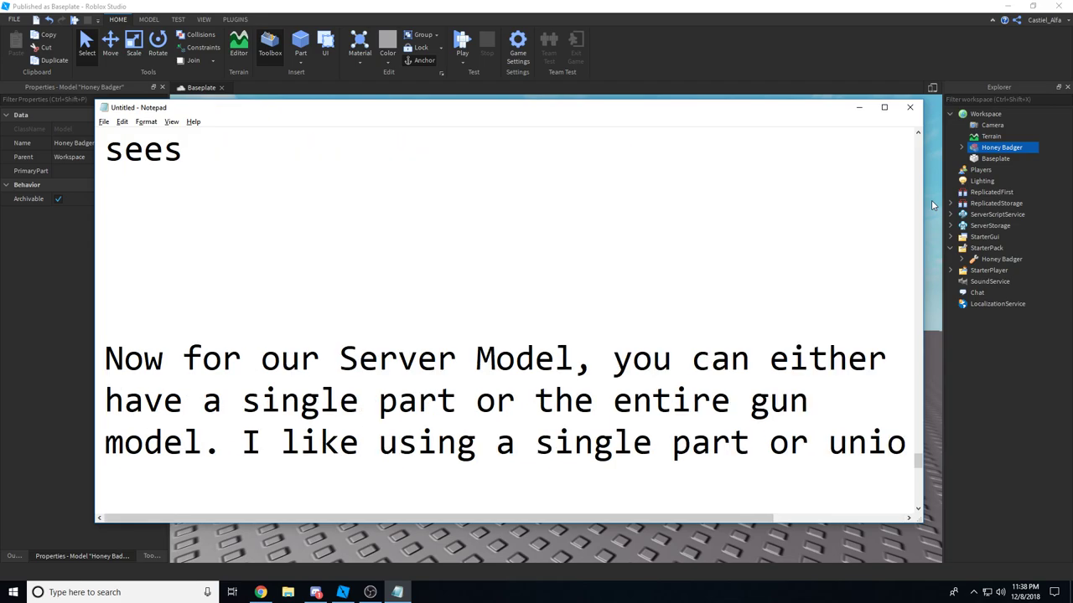
pyautogui.write("because it's ")
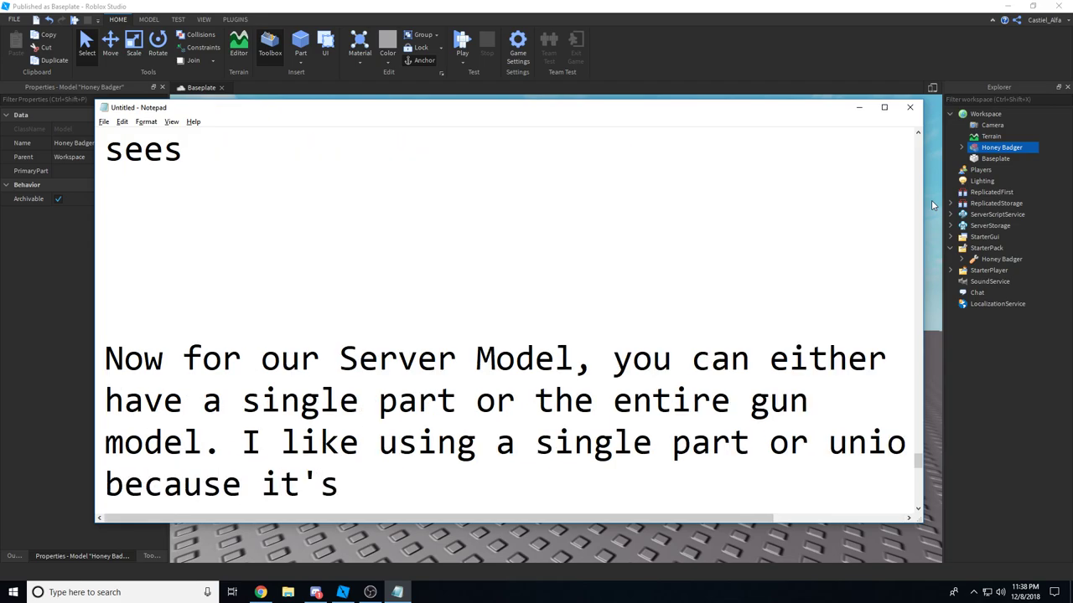
pyautogui.write('way more')
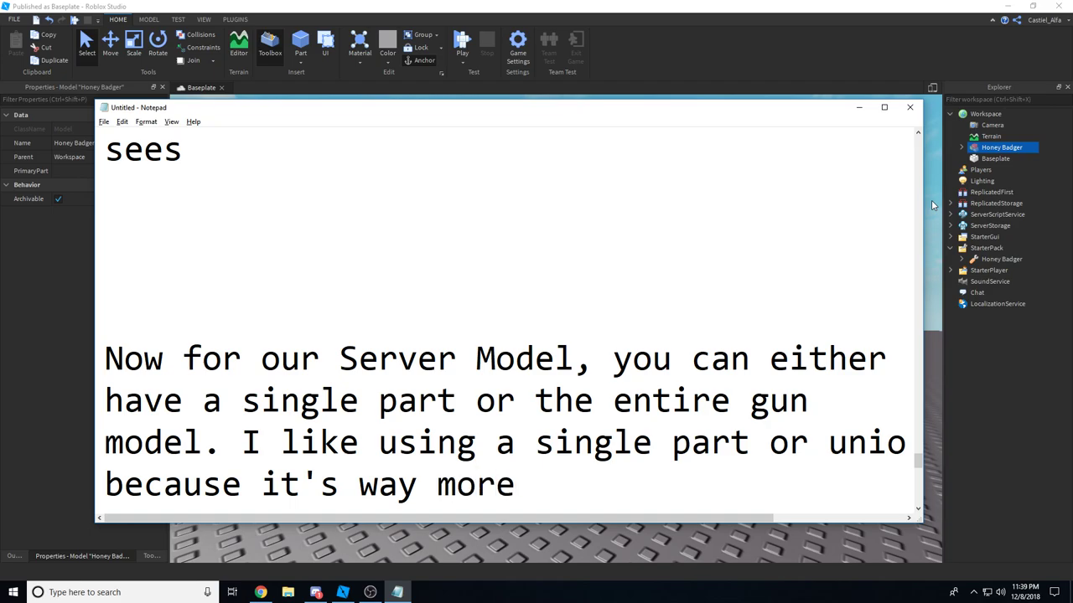
pyautogui.write(' optimized and ')
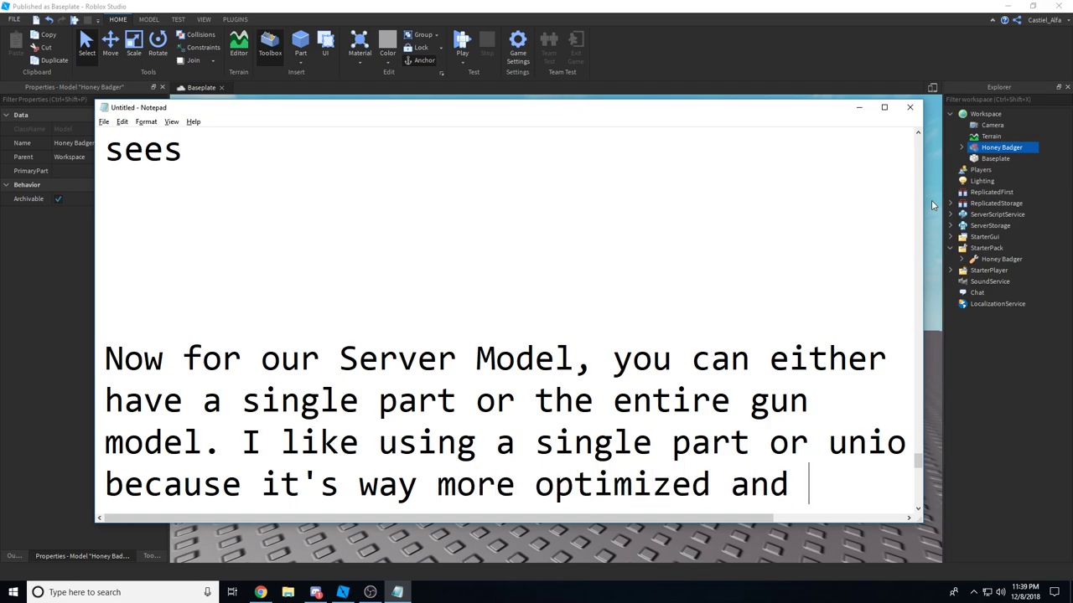
pyautogui.write('takes less o')
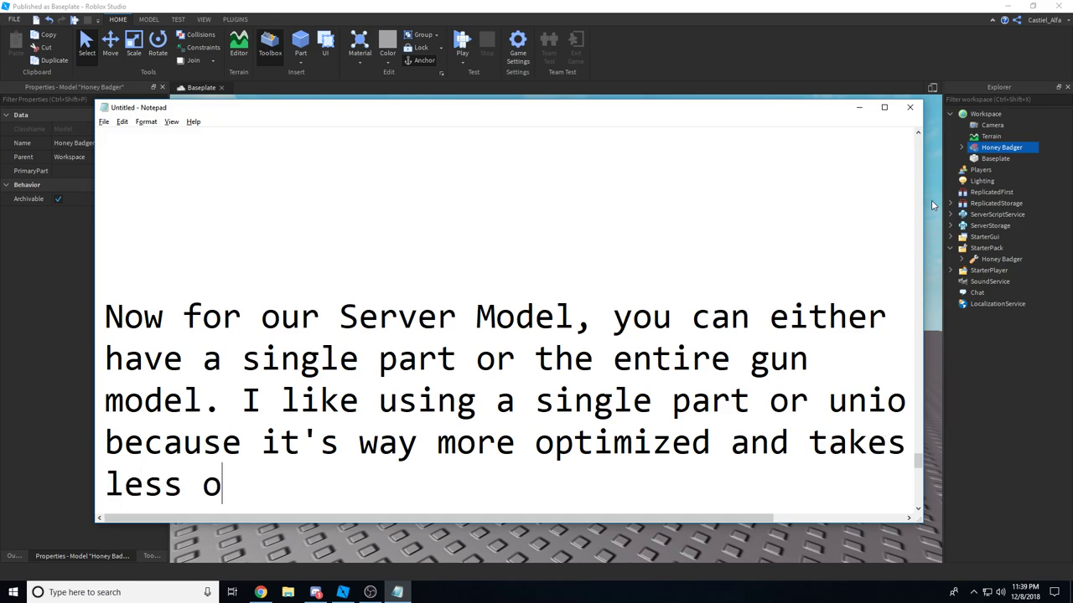
pyautogui.write('f your commun')
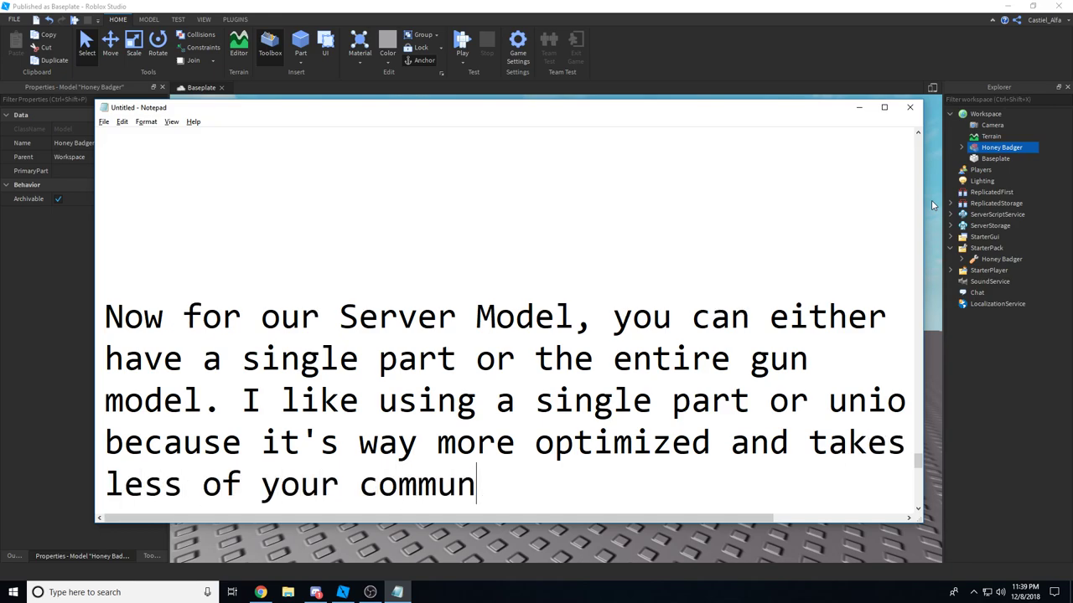
pyautogui.press('BackSpace')
pyautogui.press('BackSpace')
pyautogui.press('BackSpace')
pyautogui.write("puter'")
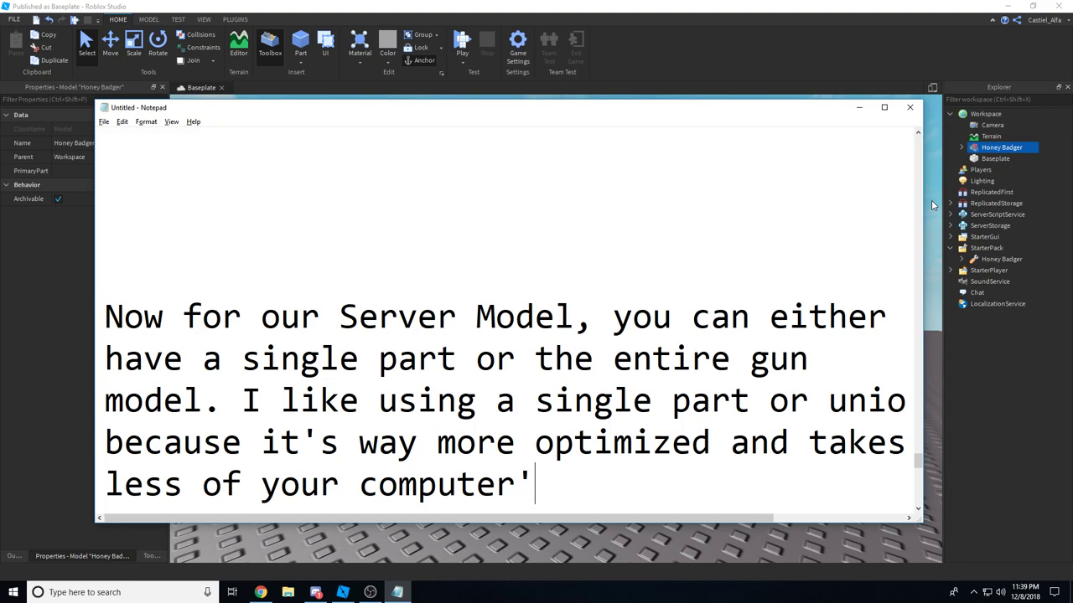
pyautogui.write('s processing to')
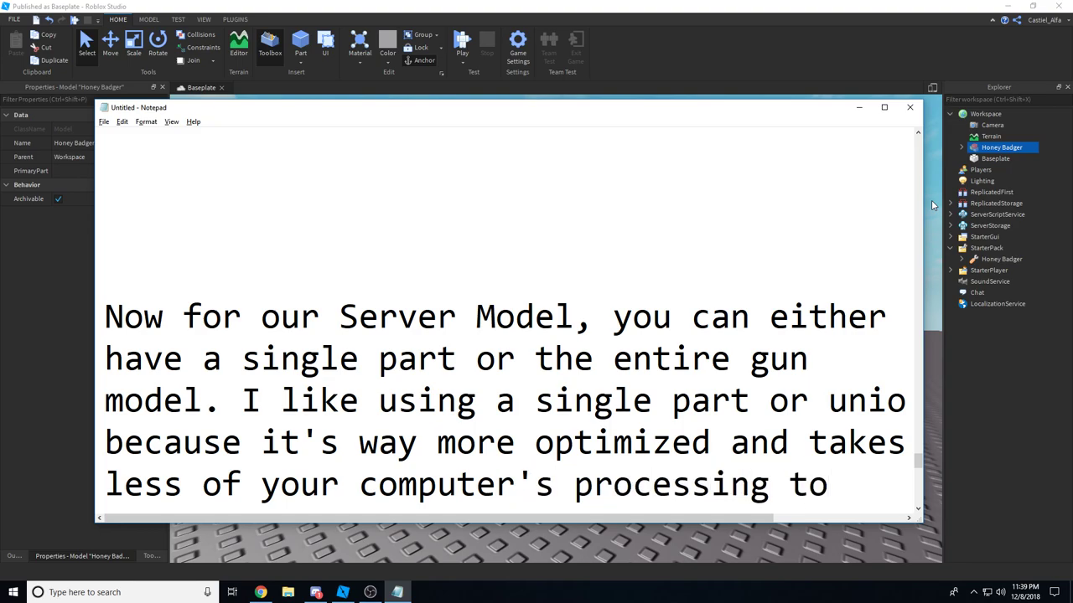
# Add the sentence "In other words, your games won't lag as much." on a new line below the processing sentence.
pyautogui.press('Return')
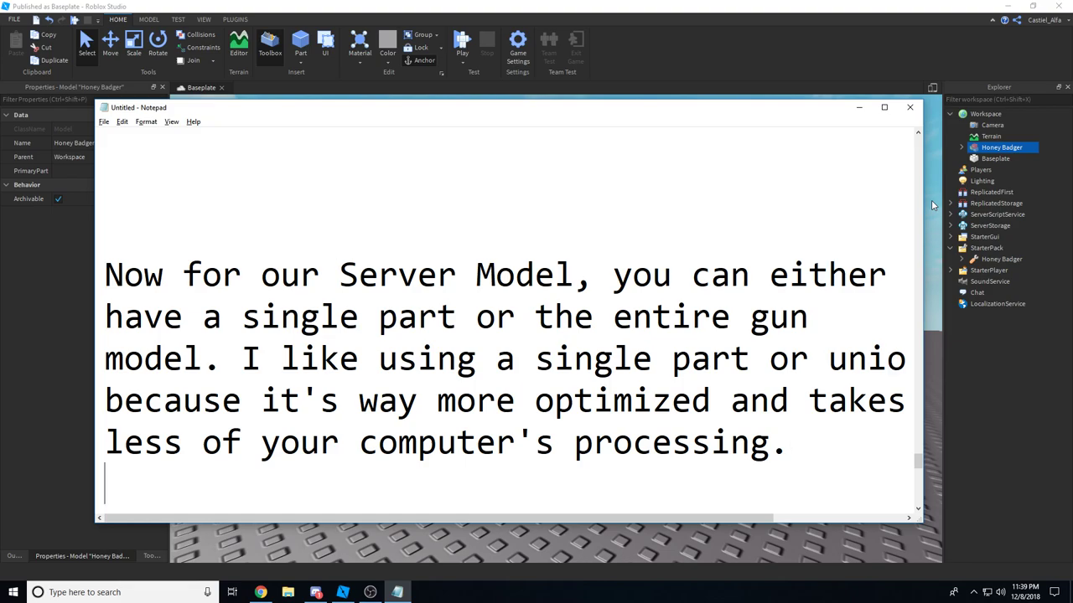
pyautogui.write('In other ')
pyautogui.write('o')
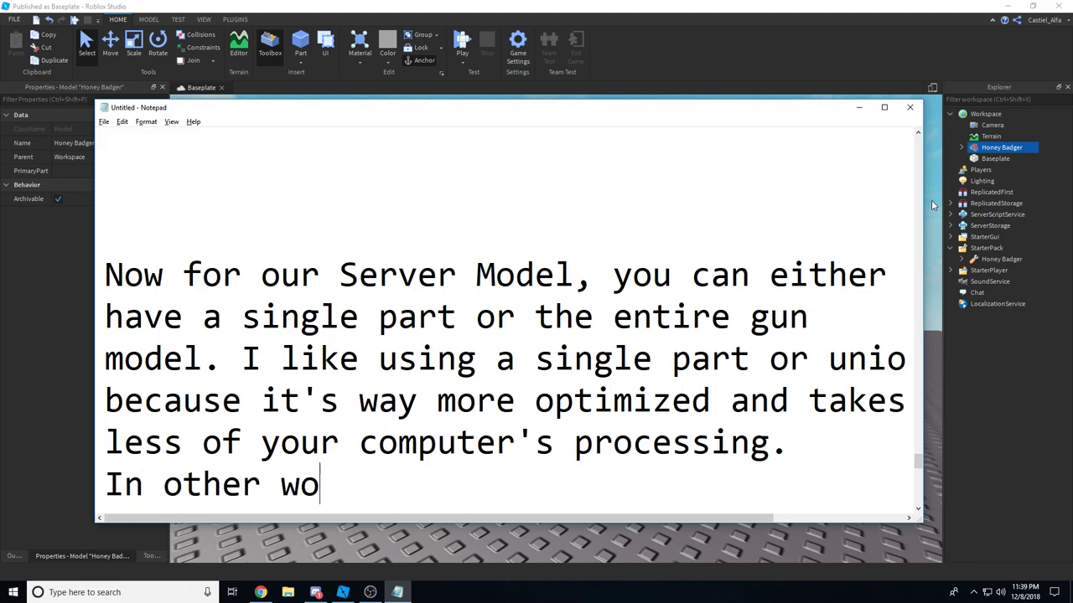
pyautogui.write('words, your ga')
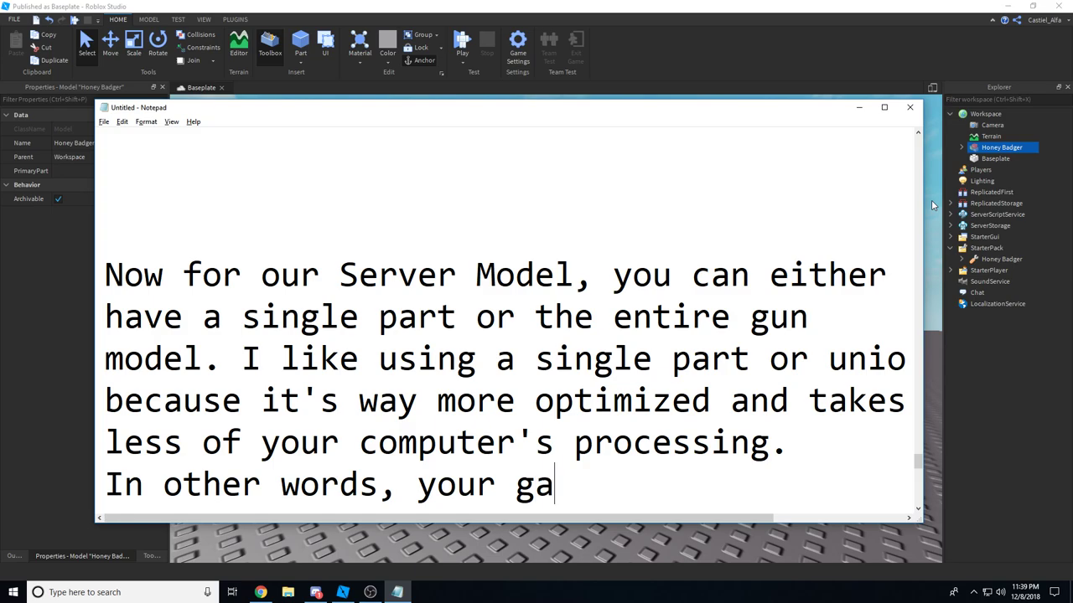
pyautogui.write("mes won't lag as much")
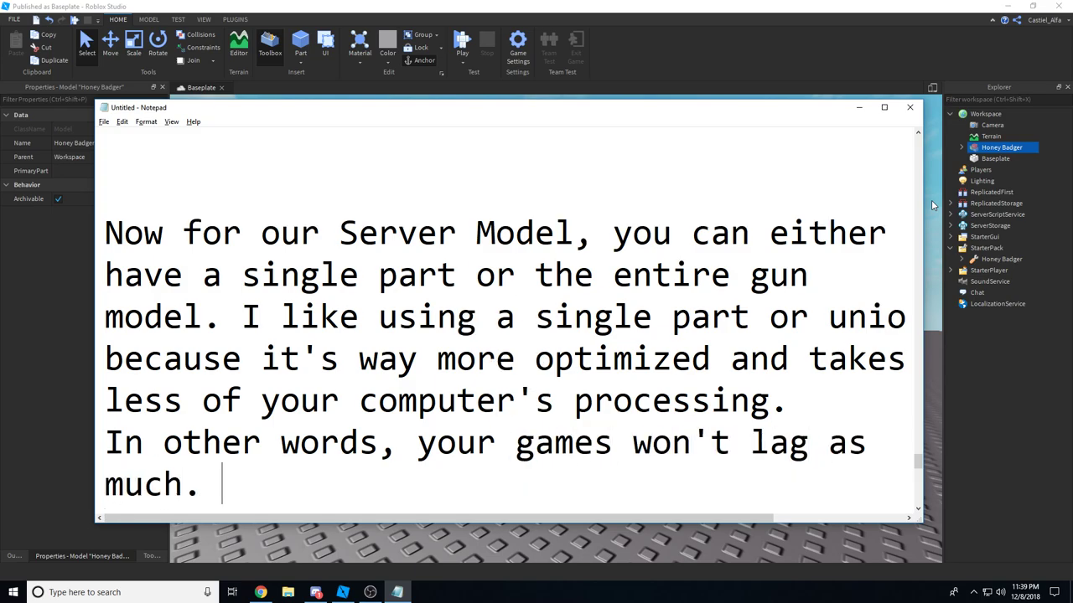
pyautogui.write('.')
# Begin the following sentence of the Server Model paragraph with "For the purpose of this tutorial".
pyautogui.click(858, 107)
pyautogui.hotkey('alt', 'Tab')
pyautogui.write('For this')
pyautogui.press('BackSpace')
pyautogui.press('BackSpace')
pyautogui.write('e')
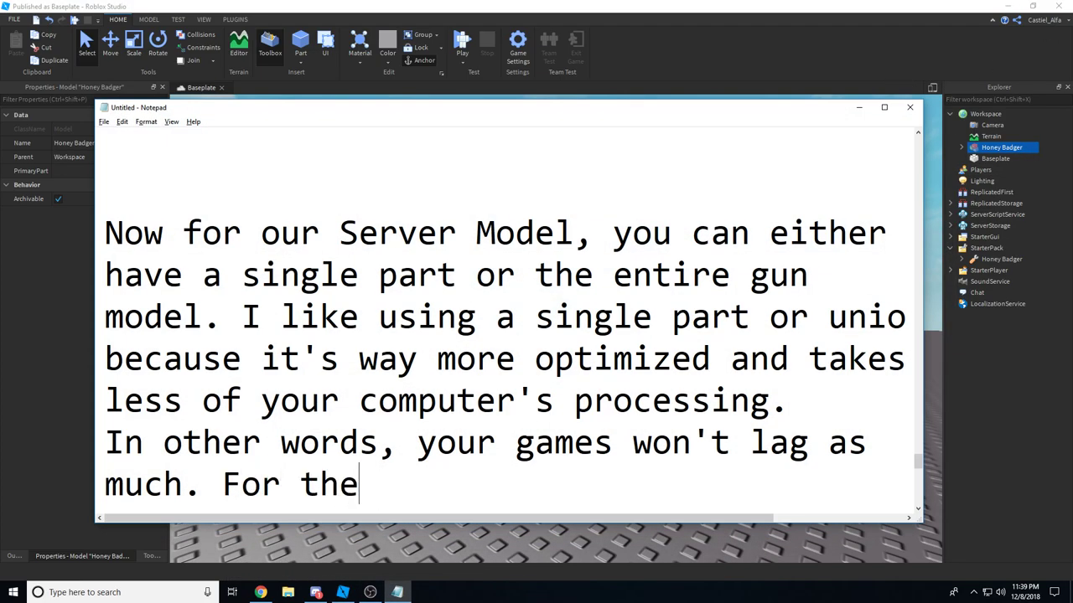
pyautogui.write(' purpose of this tu')
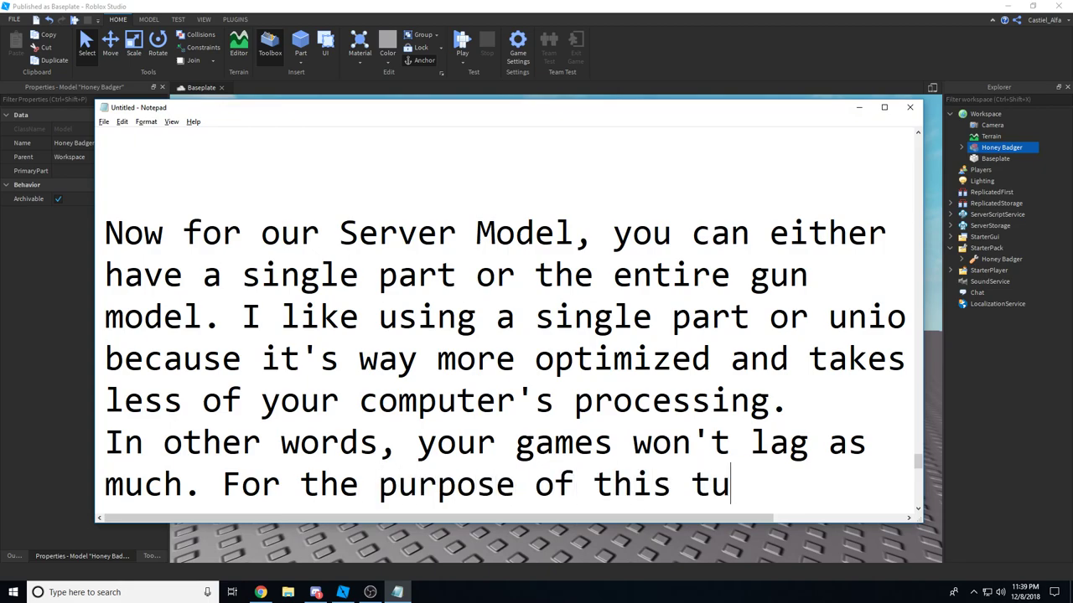
pyautogui.write('torla')
pyautogui.press('BackSpace')
pyautogui.press('BackSpace')
pyautogui.write('ial')
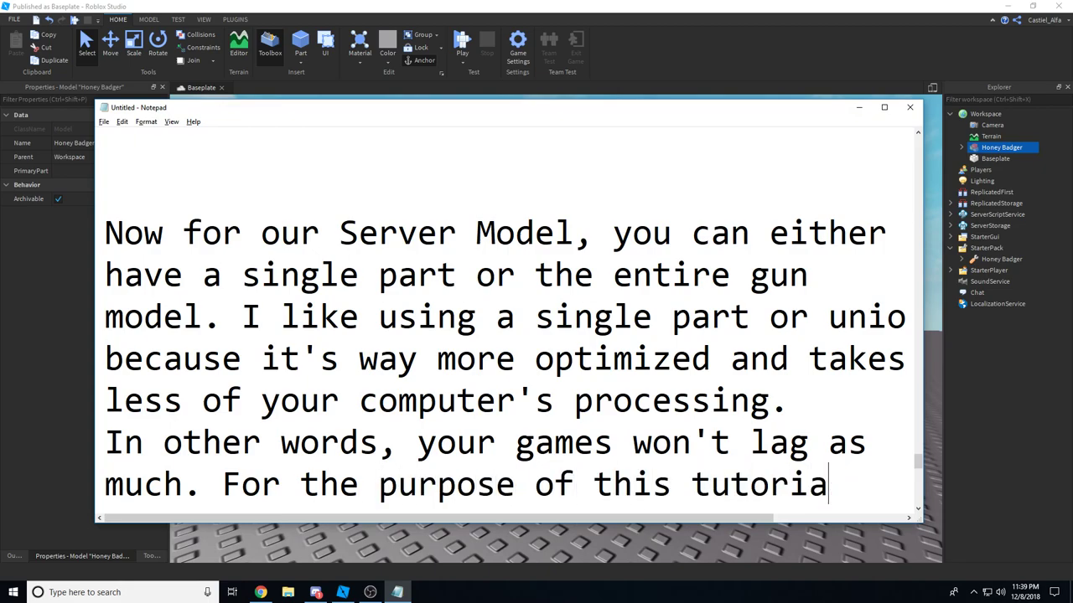
# Complete the tutorial sentence on a new line with "I will be showing you both methods :)".
pyautogui.press('Return')
pyautogui.write('i wil')
pyautogui.press('BackSpace')
pyautogui.press('BackSpace')
pyautogui.press('BackSpace')
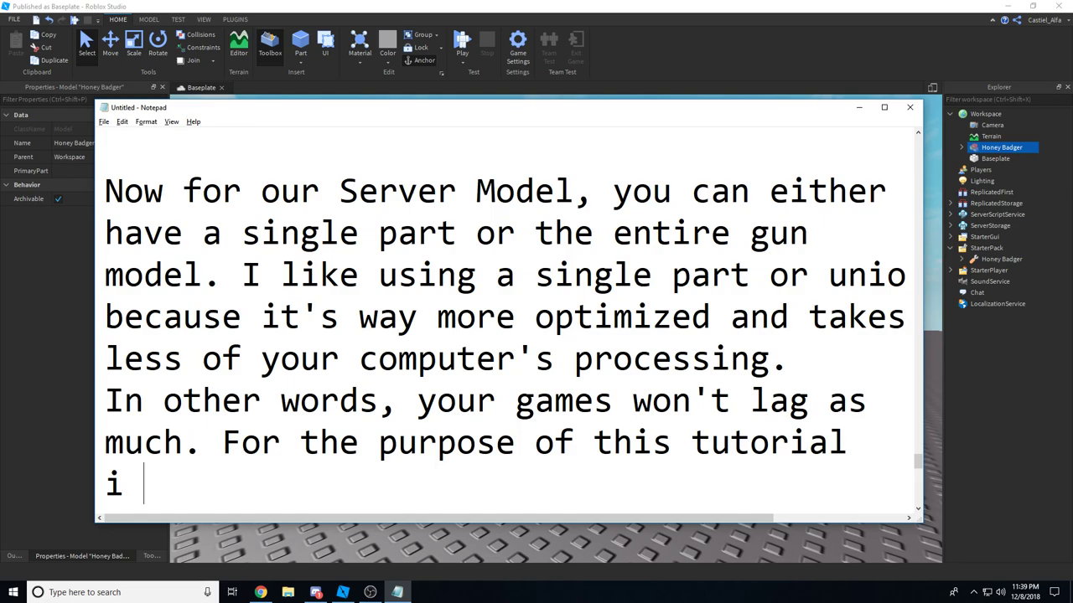
pyautogui.write('will be showing ')
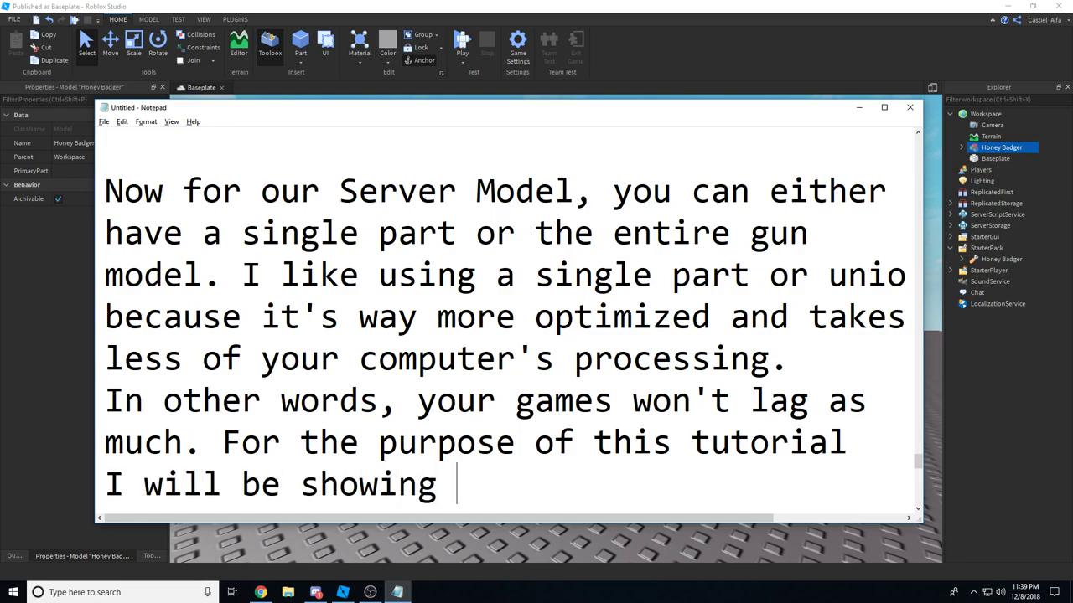
pyautogui.write('you both meth')
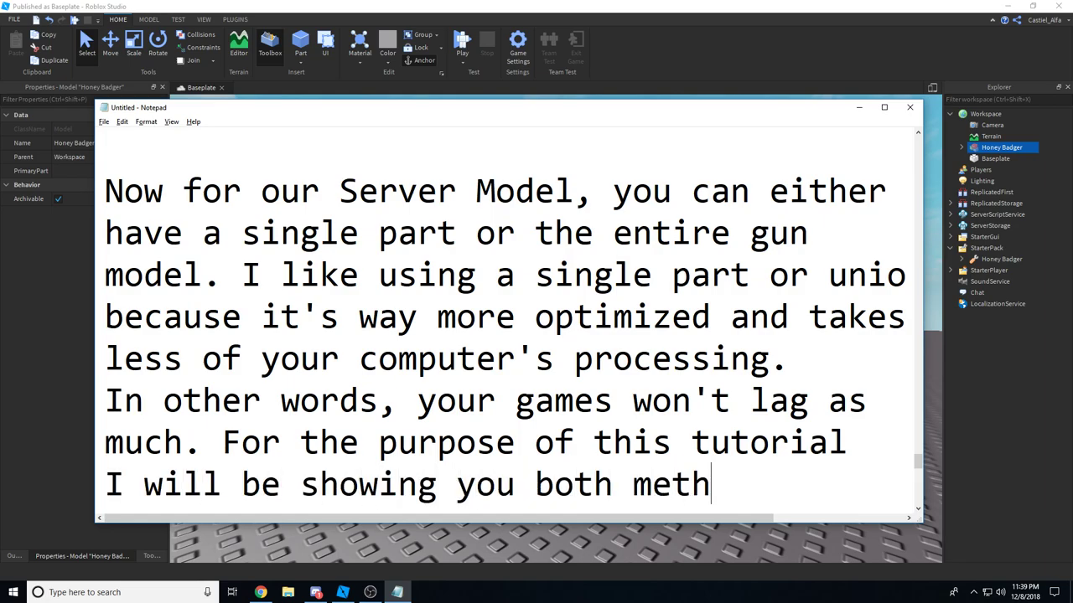
pyautogui.write('ods :)')
# Insert a run of blank lines below the Server Model paragraph.
pyautogui.press('Return')
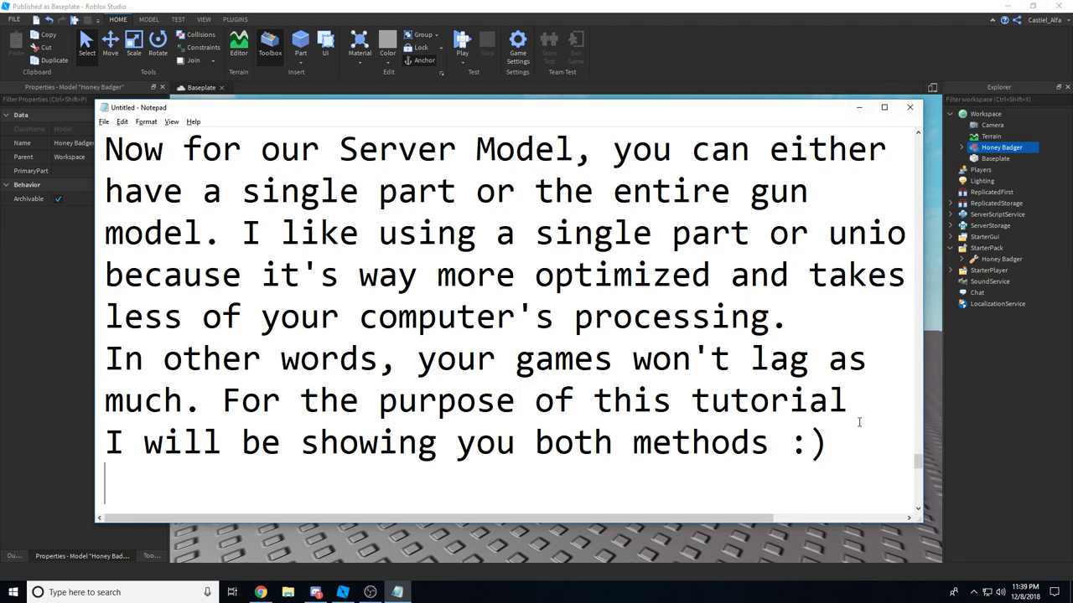
pyautogui.press('Return')
pyautogui.press('Return')
pyautogui.press('Return')
pyautogui.press('Return')
pyautogui.press('Return')
pyautogui.press('Return')
pyautogui.press('Return')
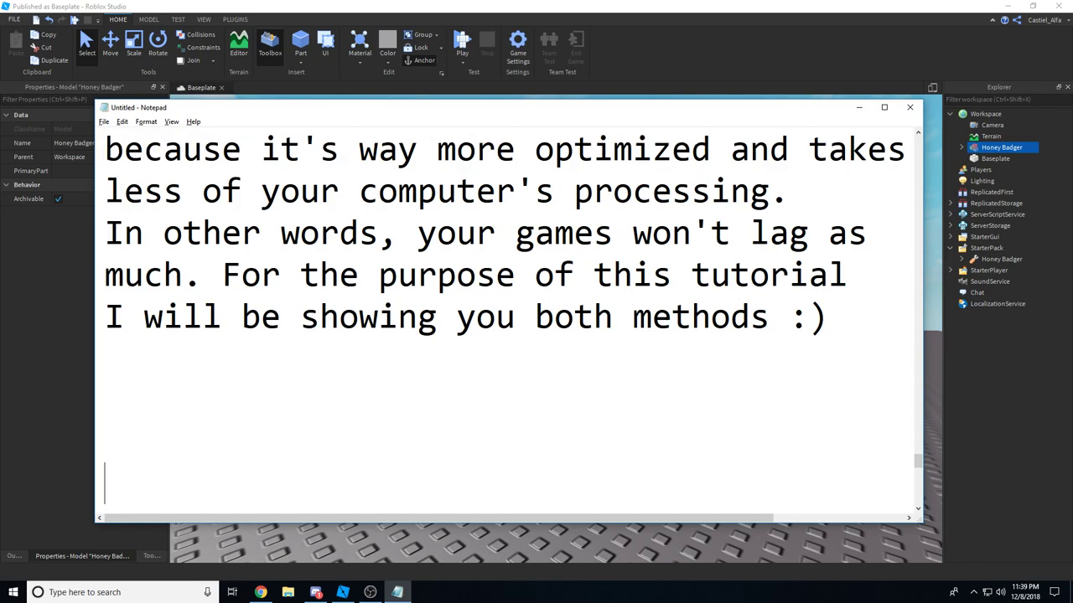
pyautogui.press('Return')
pyautogui.press('Return')
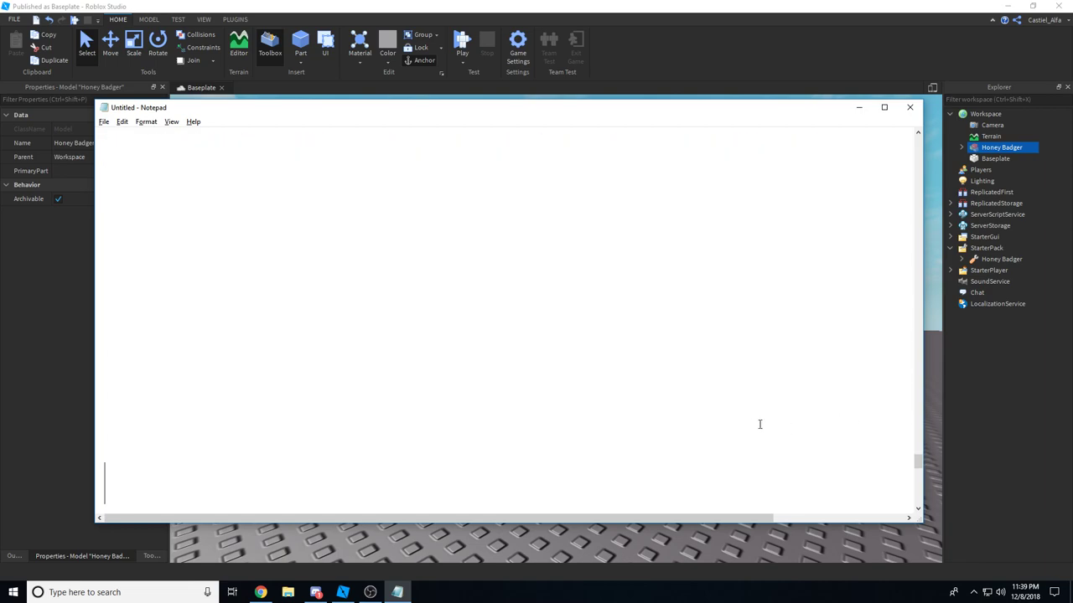
# Write "First we're going to set up the client model." below the blank lines.
pyautogui.write("First we're going ")
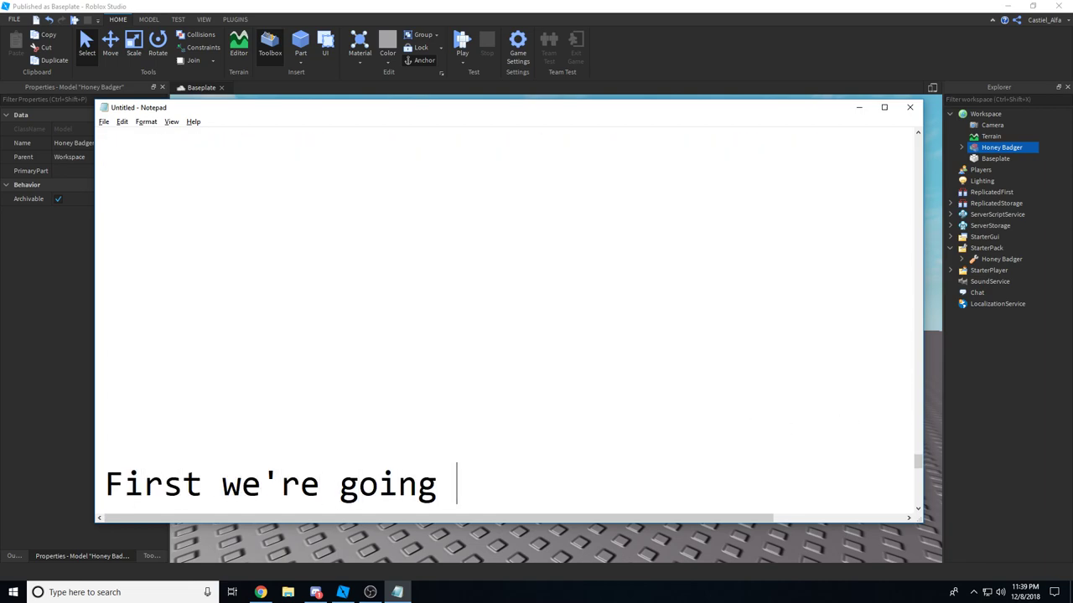
pyautogui.write('to set up the')
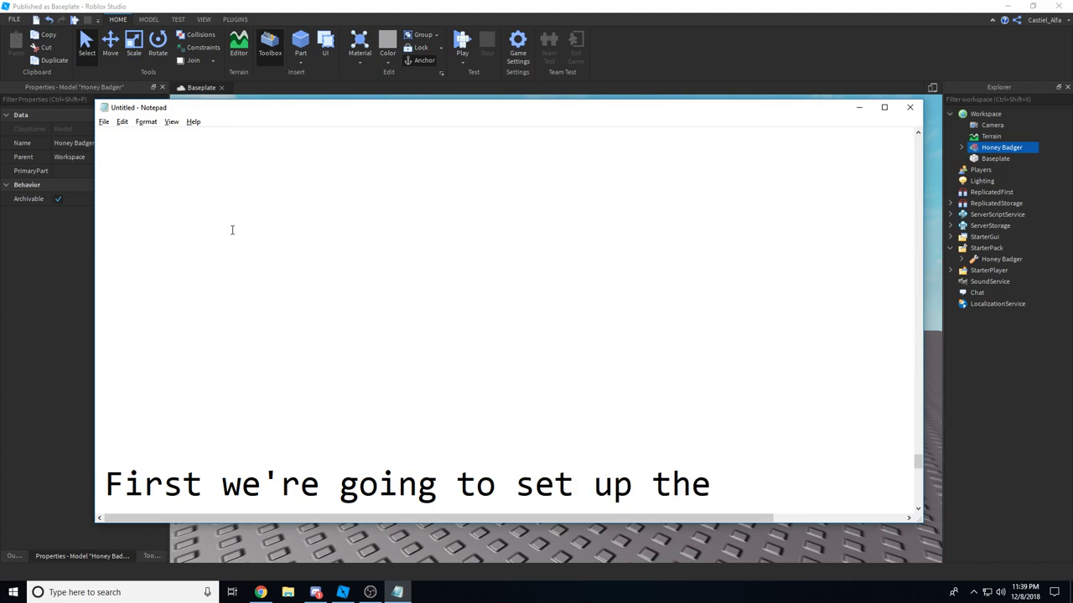
pyautogui.scroll(-3, 232, 230)
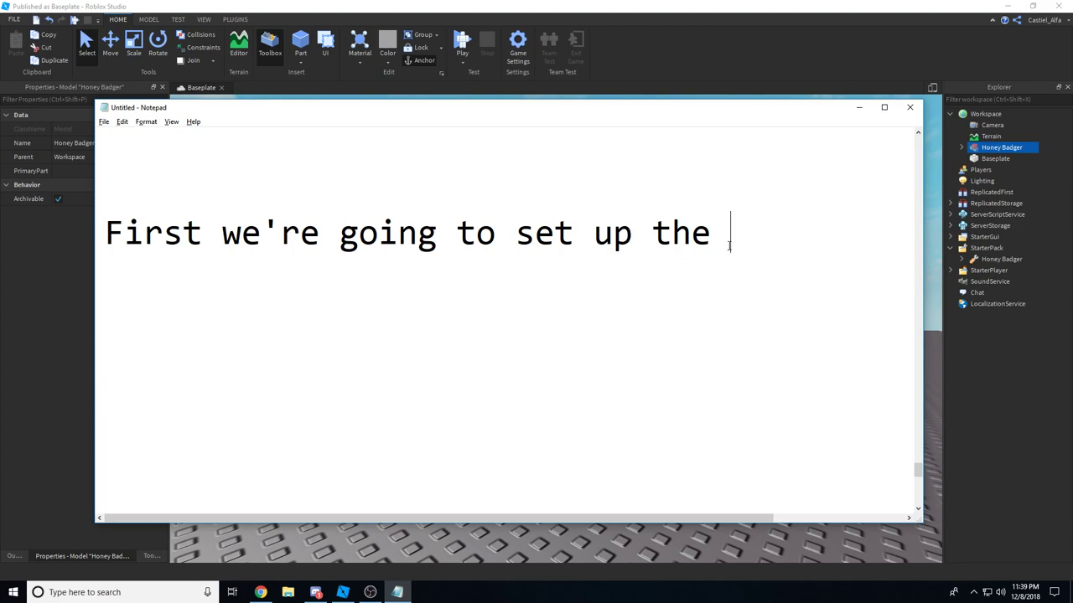
pyautogui.write('client ')
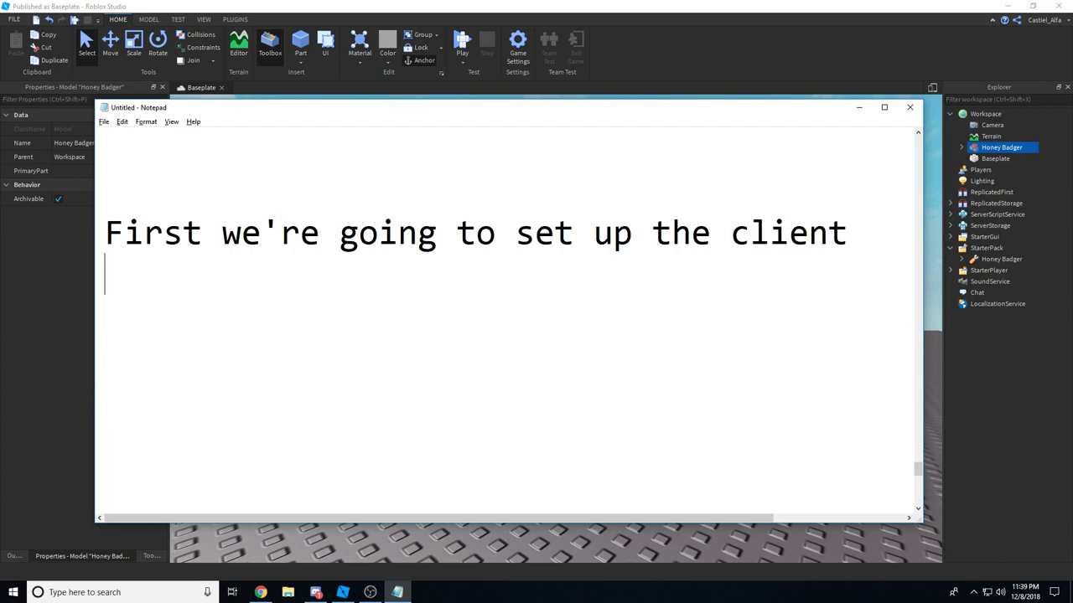
pyautogui.write('model.')
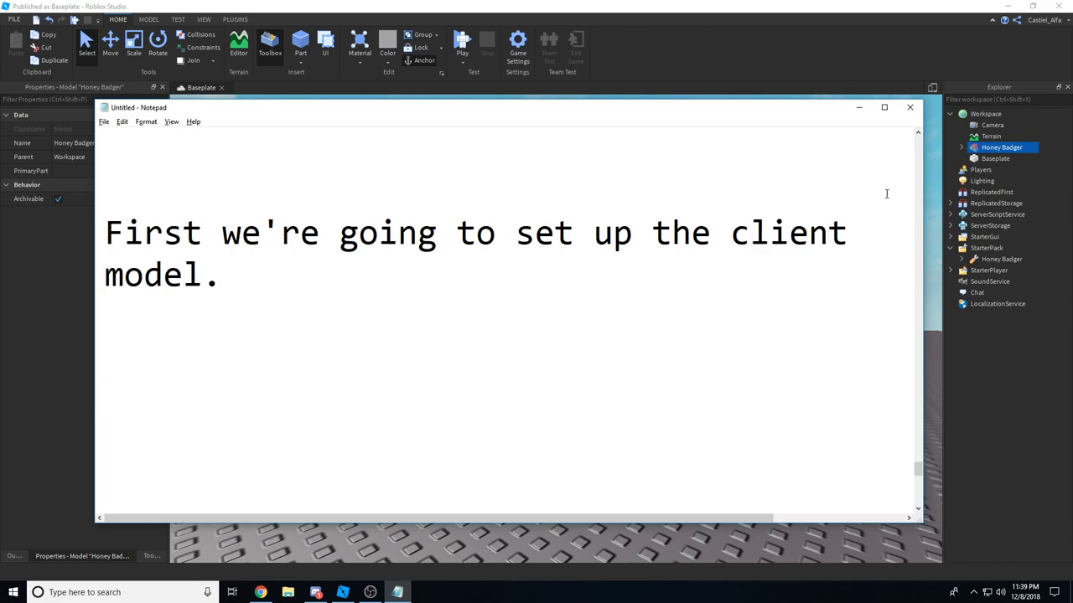
# Switch to Roblox Studio and examine the Honey Badger model's parts, expanding Grip, FirePart and Bolt and selecting AimPart.
pyautogui.click(858, 107)
pyautogui.click(962, 147)
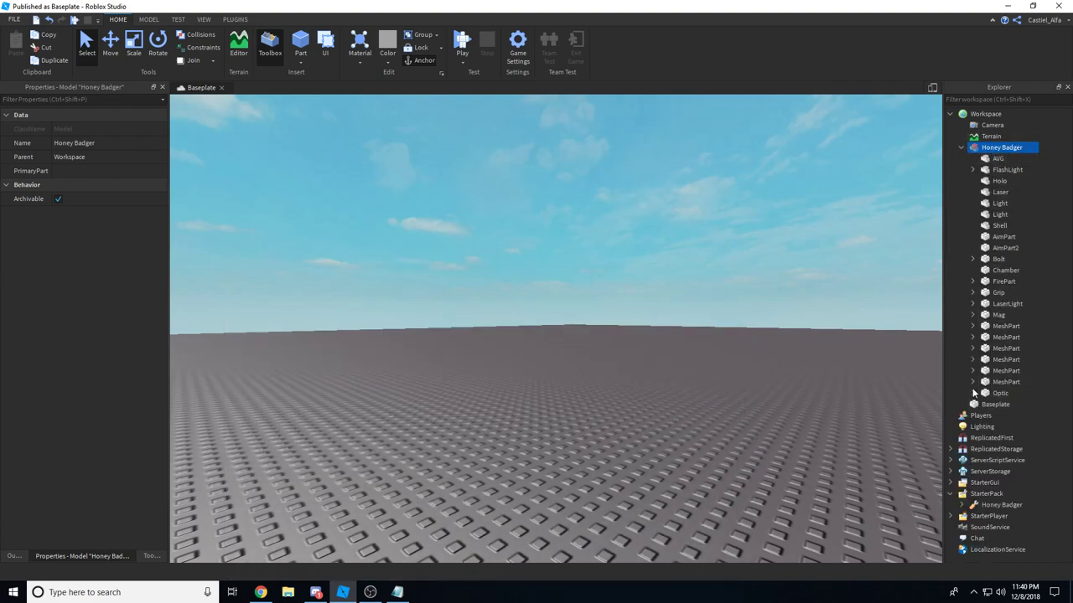
pyautogui.click(972, 315)
pyautogui.click(972, 315)
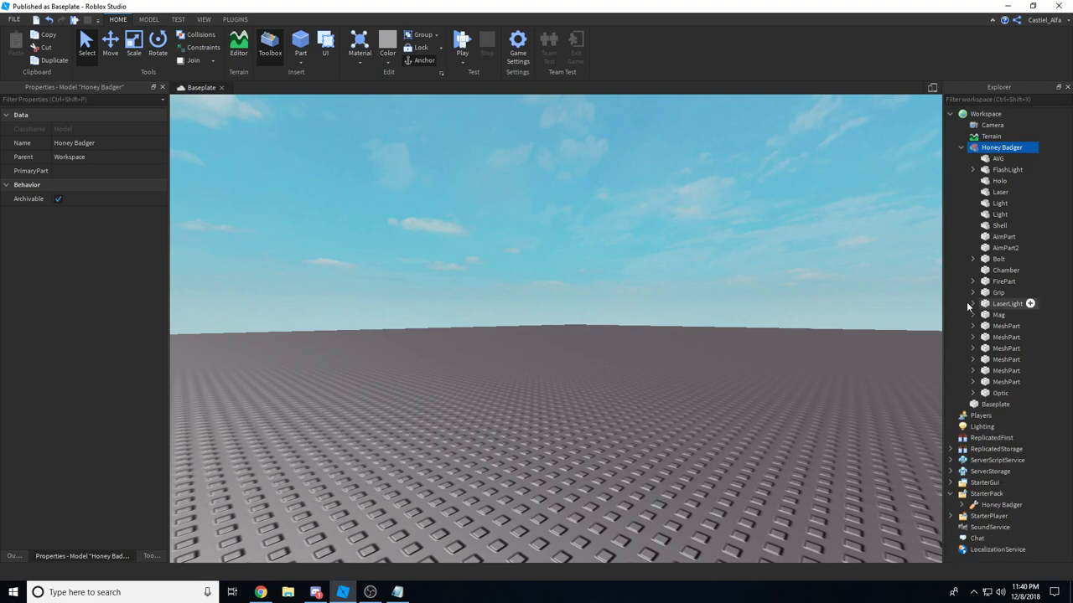
pyautogui.click(972, 293)
pyautogui.click(972, 282)
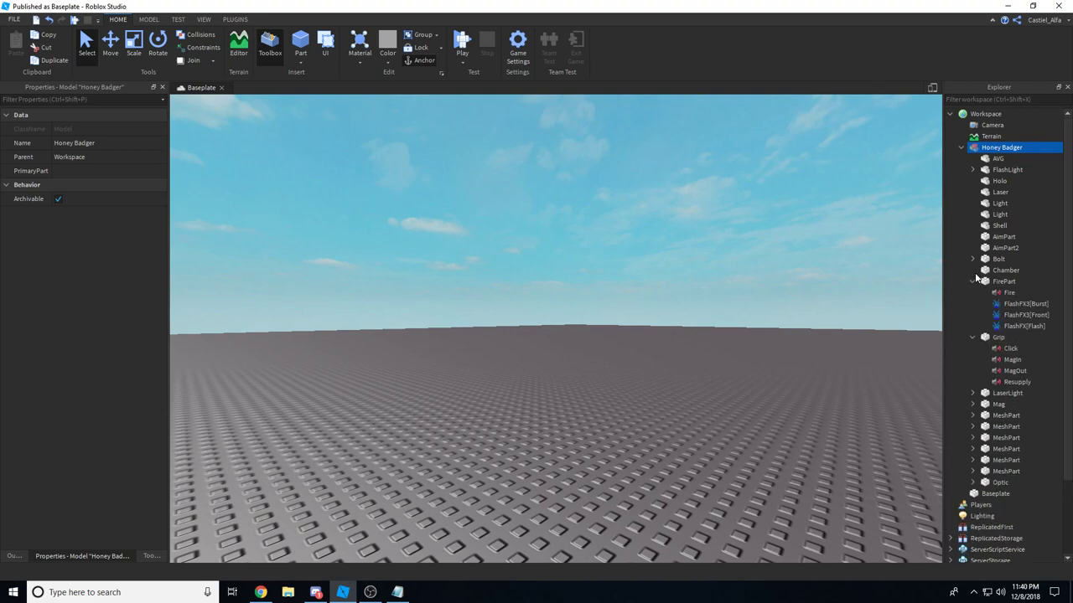
pyautogui.click(972, 259)
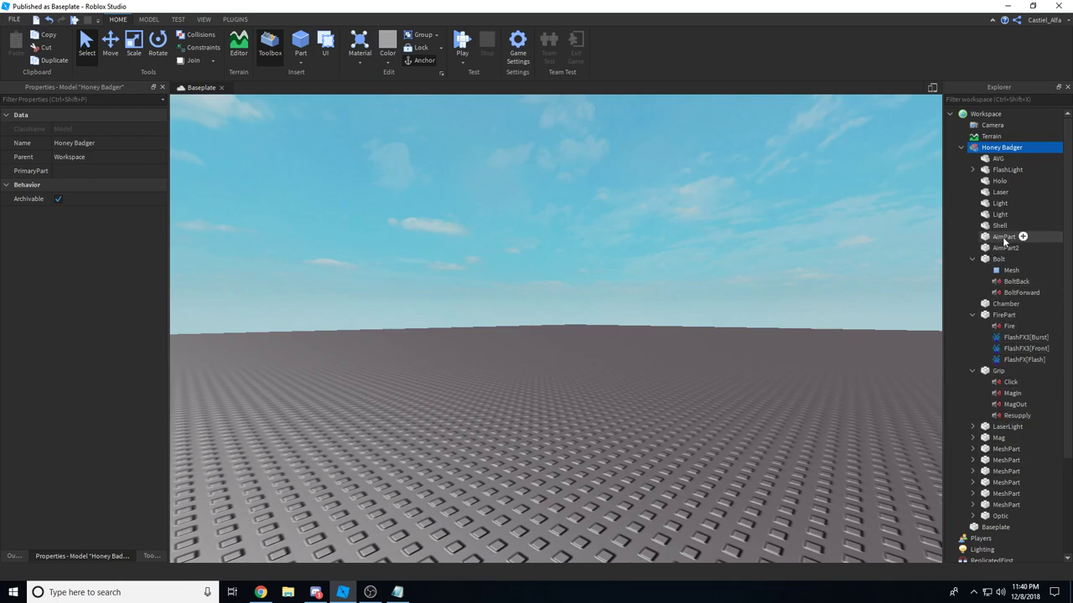
pyautogui.click(1009, 237)
# Return to Notepad and add "Alright so, every gun, just like in the Warbound Gun Kit needs to have the basic components.".
pyautogui.hotkey('alt', 'Tab')
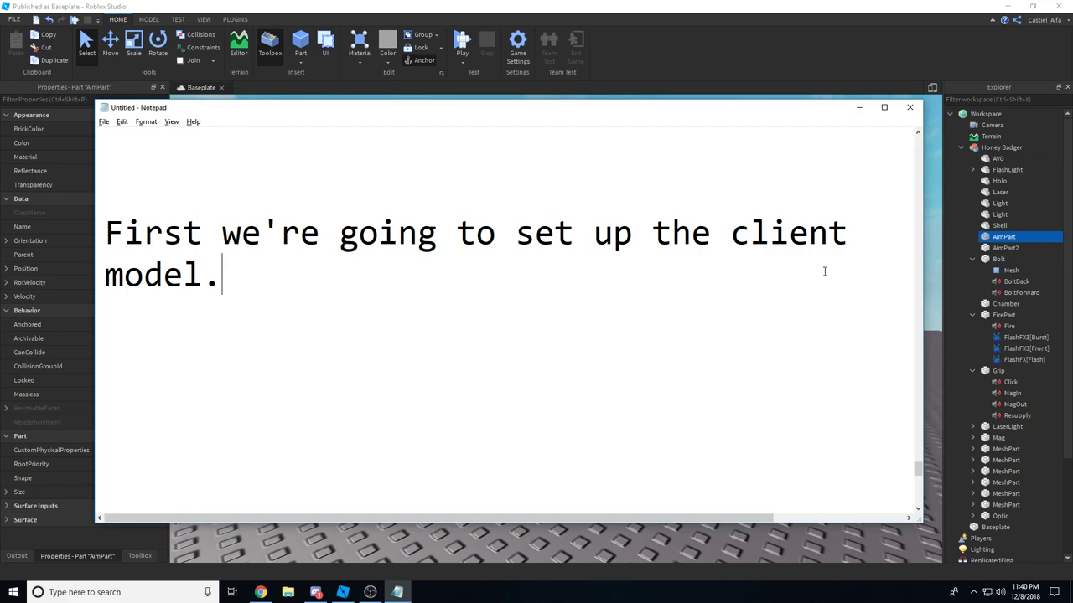
pyautogui.write('Alri')
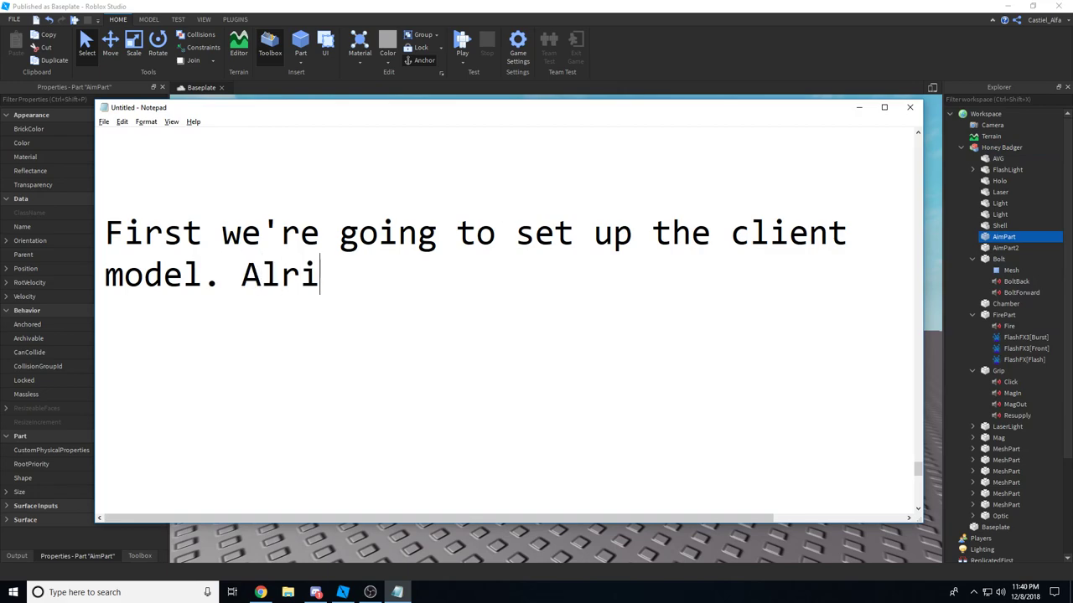
pyautogui.write('ght so, ever')
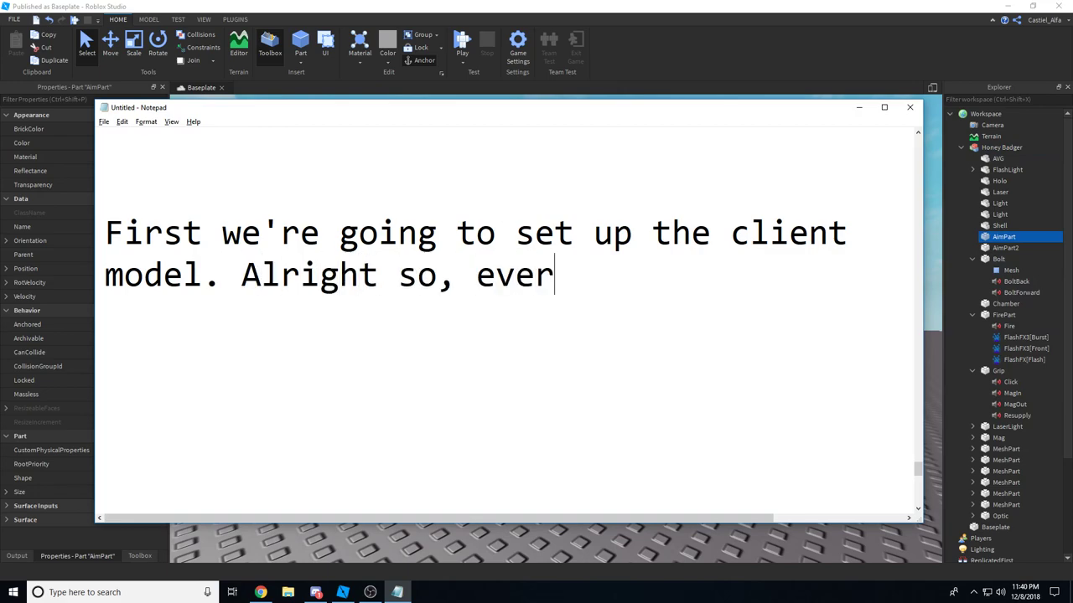
pyautogui.write('y gun, j')
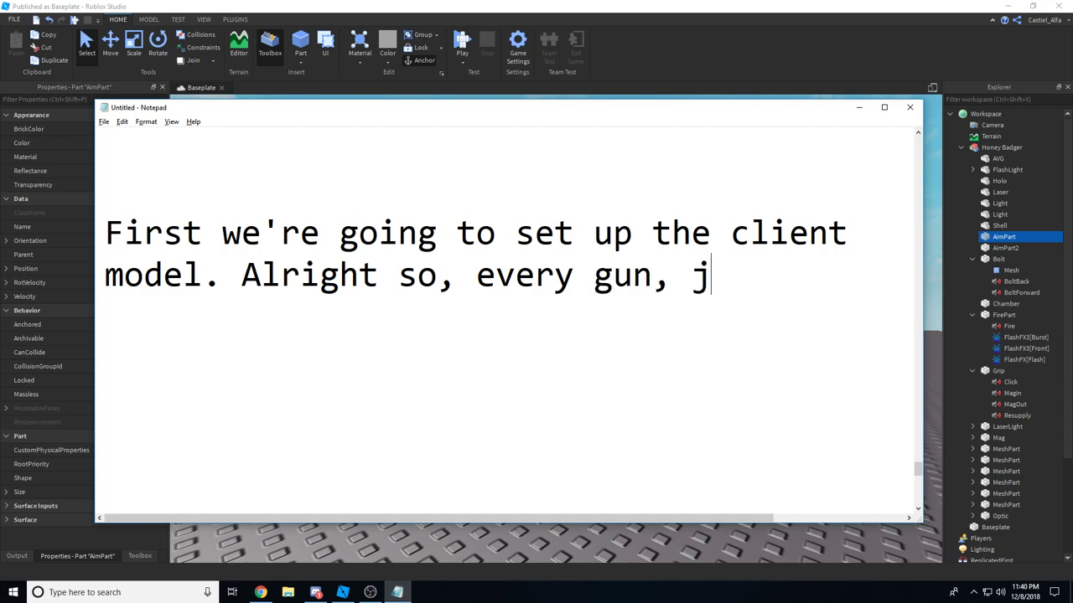
pyautogui.write('ust like in the W')
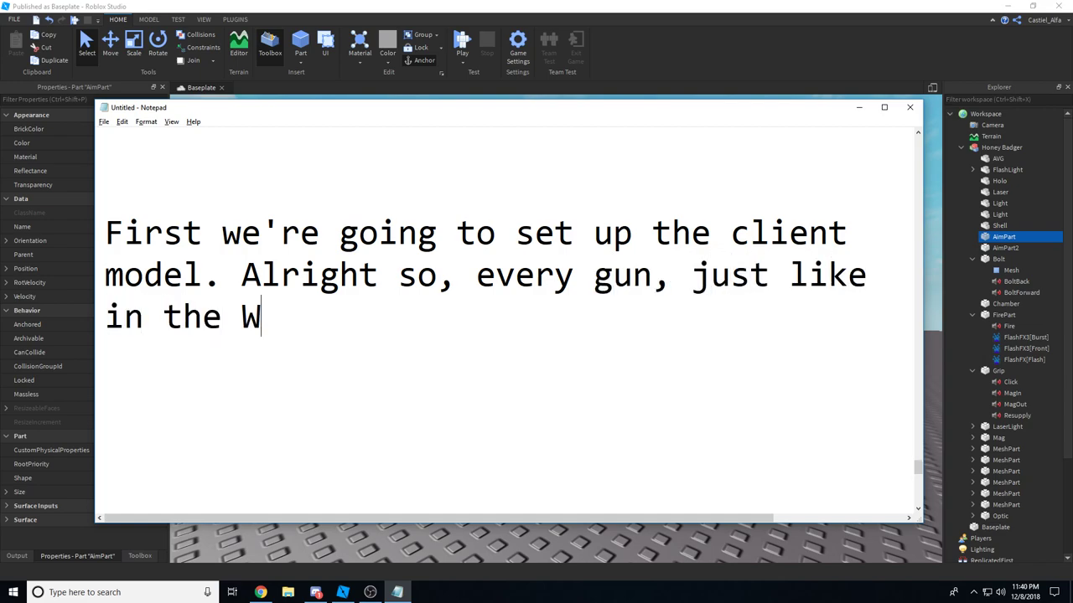
pyautogui.write('arbound Gun Kit n')
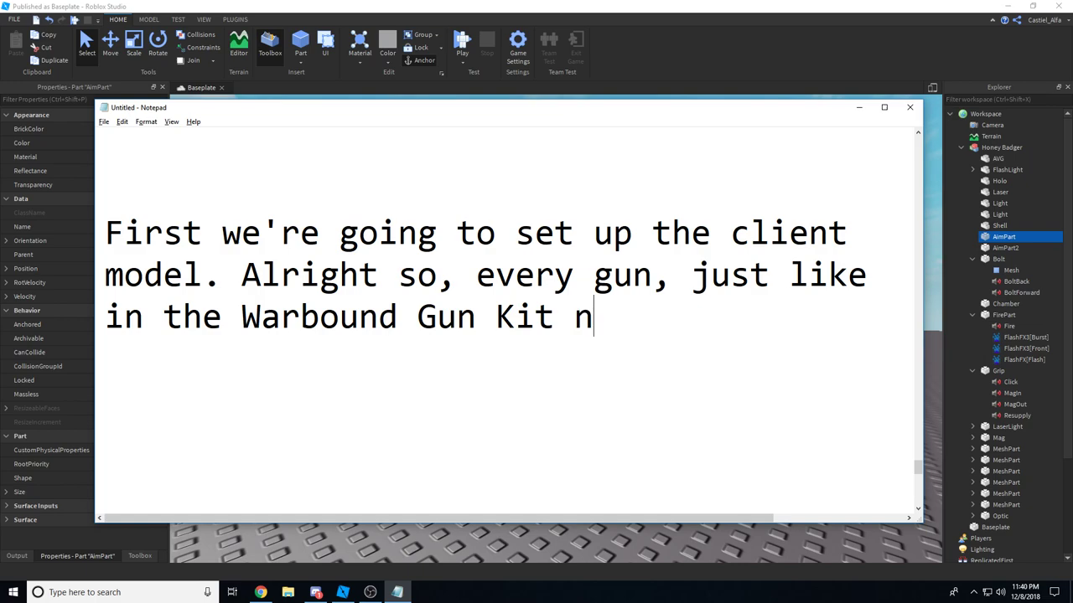
pyautogui.write('eeds to have the')
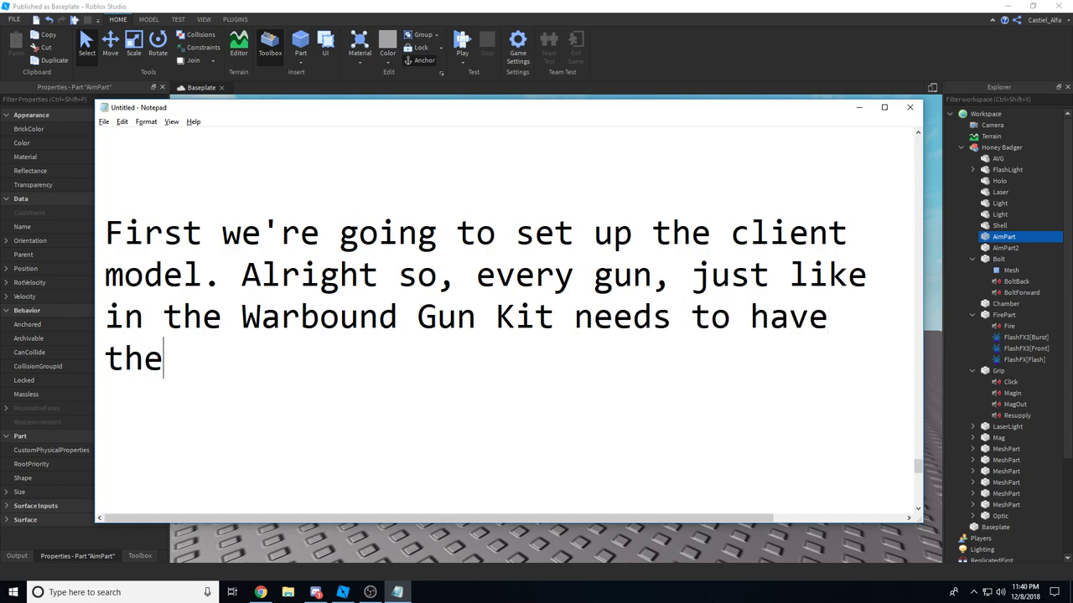
pyautogui.write(' basic components.')
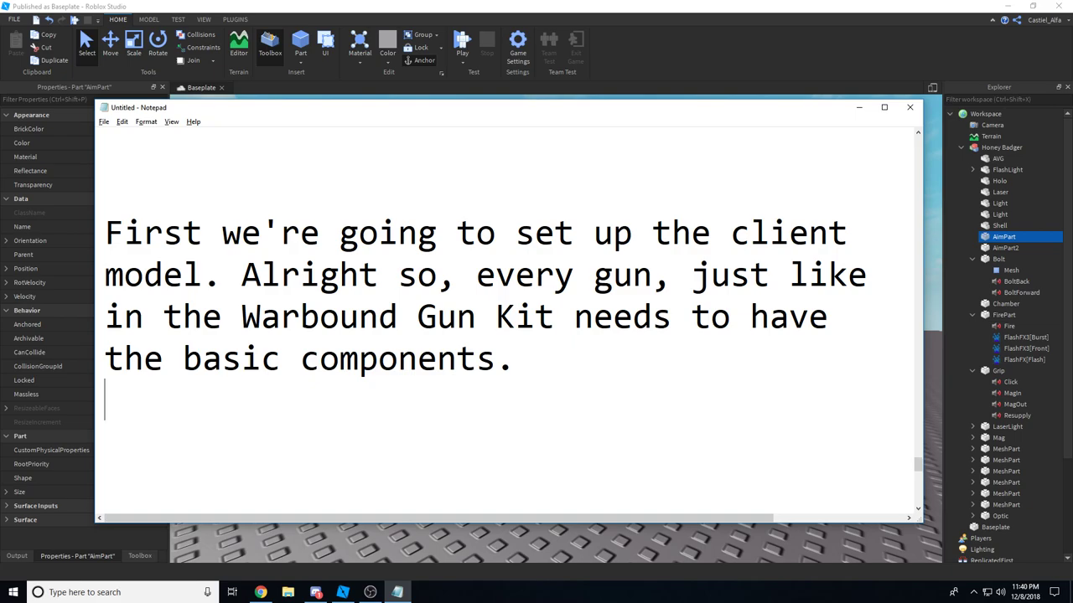
# Start a dashed list of the basic components below the paragraph with Grip, Mag, Bolt and FirePart.
pyautogui.write('- Grip')
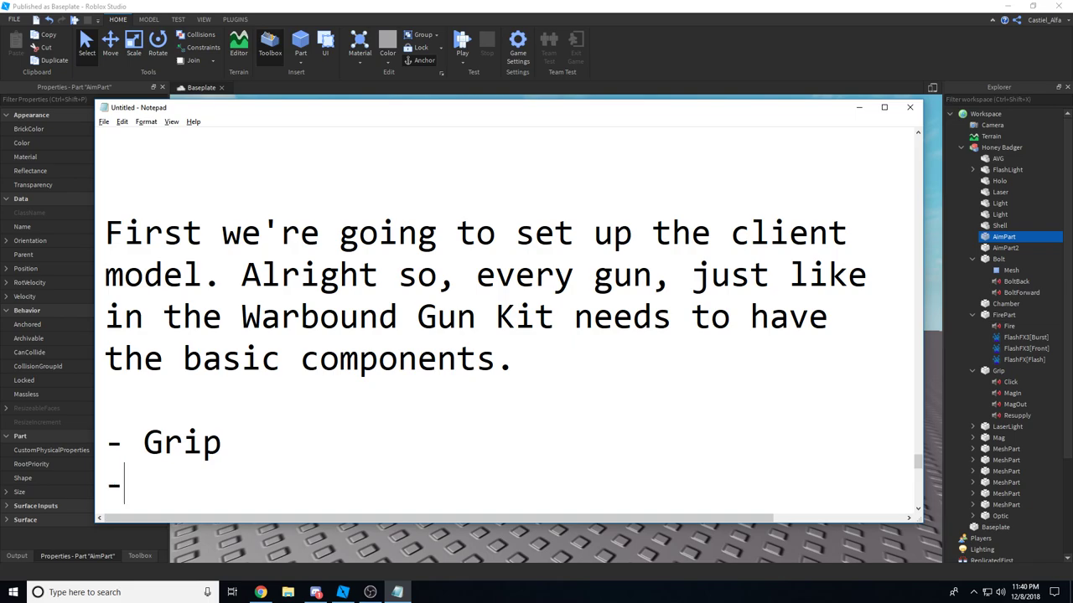
pyautogui.write(' - Mag')
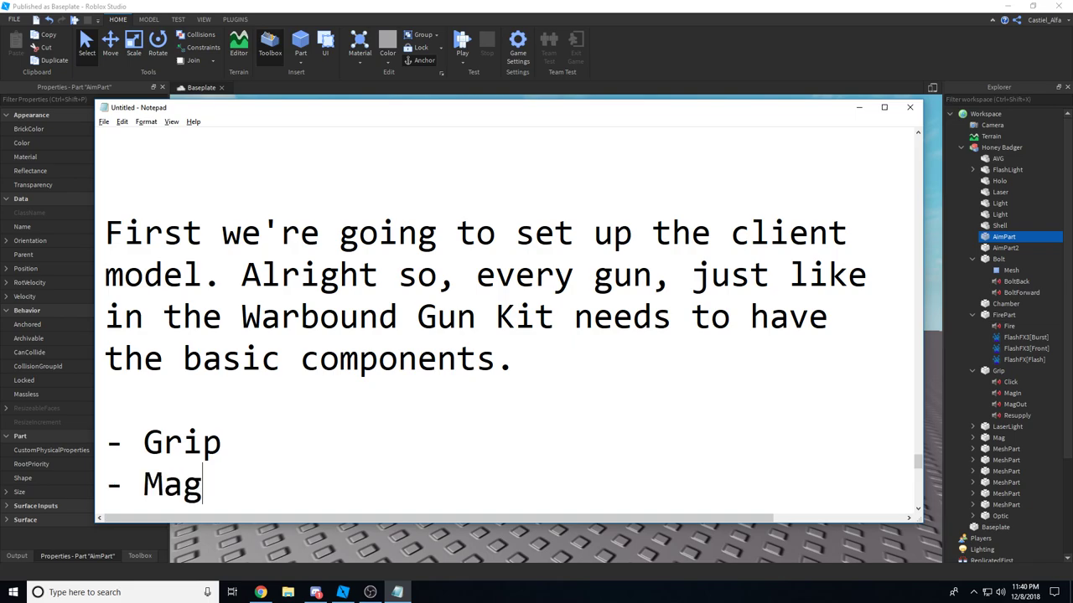
pyautogui.press('Return')
pyautogui.write('- Bolt')
pyautogui.press('Return')
pyautogui.write('- ')
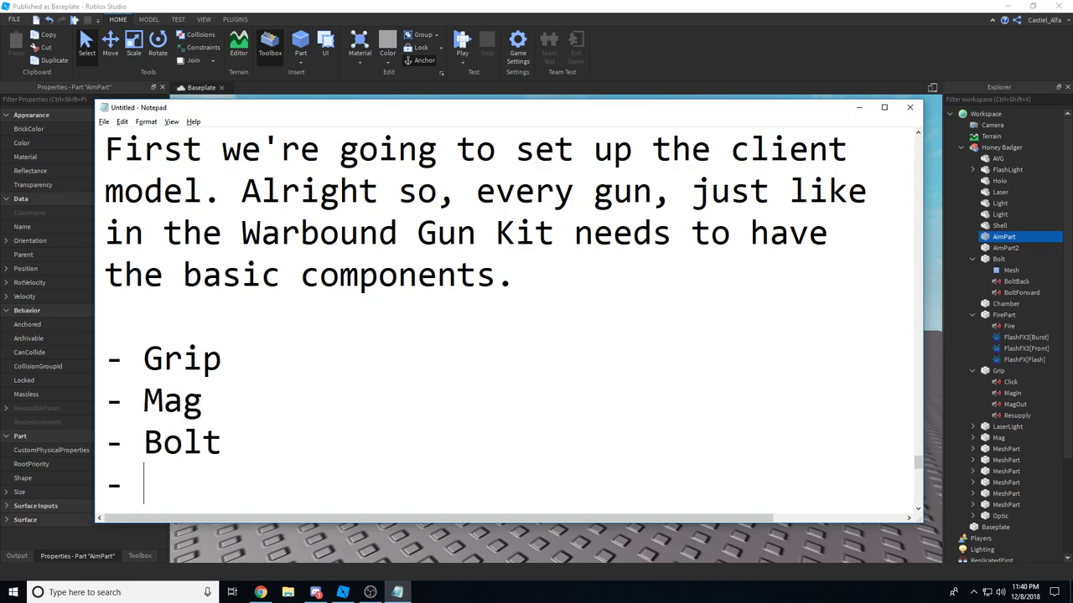
pyautogui.write('FirePart')
pyautogui.press('Return')
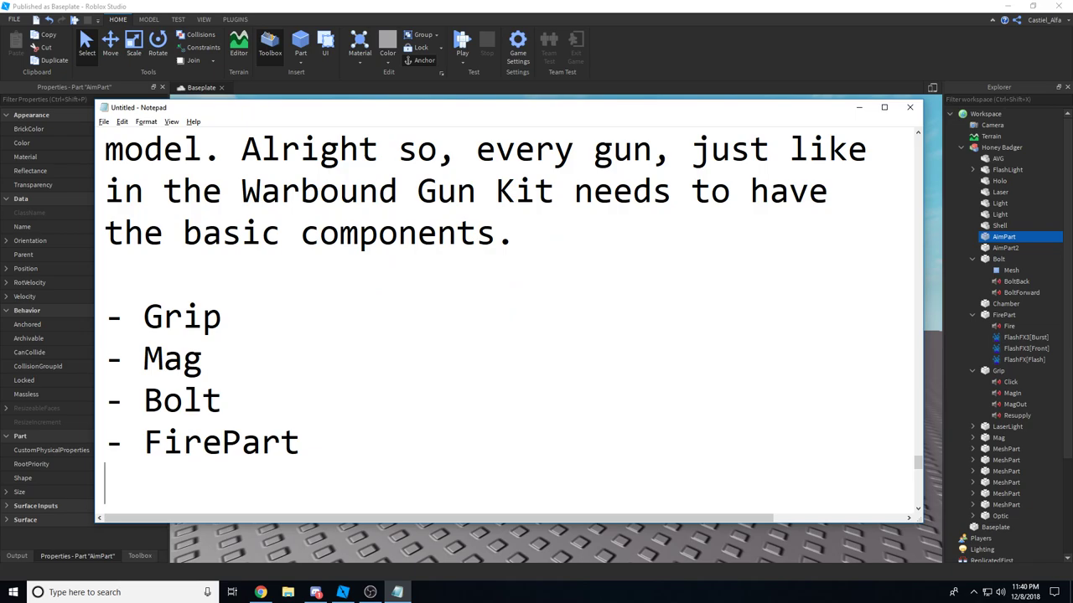
# Add "- AimPart" to the component list below FirePart.
pyautogui.write('-AimPa')
pyautogui.press('BackSpace')
pyautogui.press('BackSpace')
pyautogui.press('BackSpace')
pyautogui.press('BackSpace')
pyautogui.press('BackSpace')
pyautogui.write('AimPar')
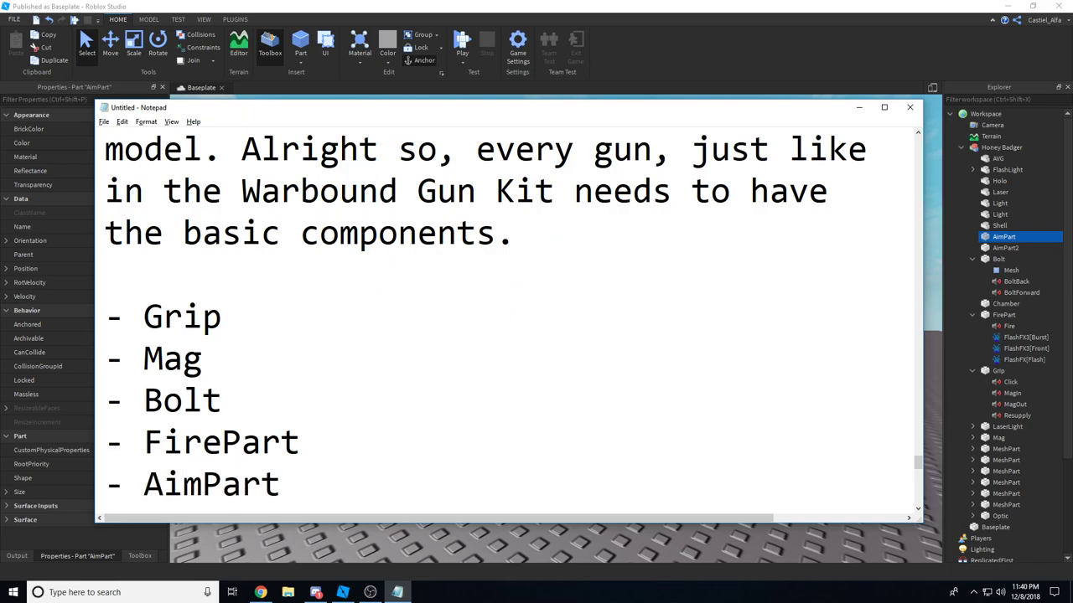
# Add "- Chamber" and "- Shell" to the component list below AimPart.
pyautogui.write('t')
pyautogui.press('Return')
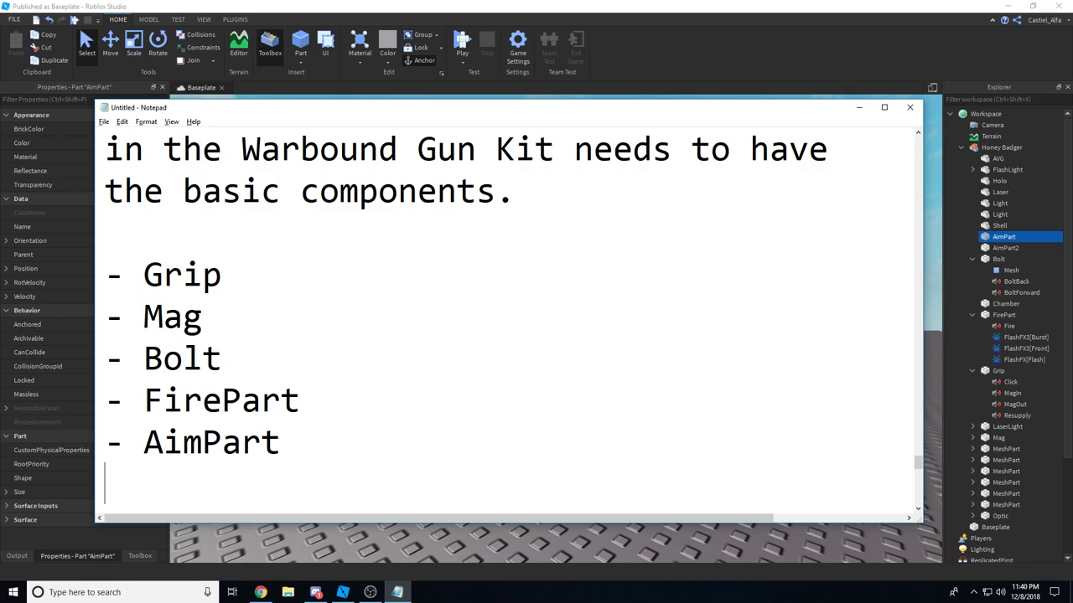
pyautogui.write('- Chamber')
pyautogui.press('Return')
pyautogui.write('- and She')
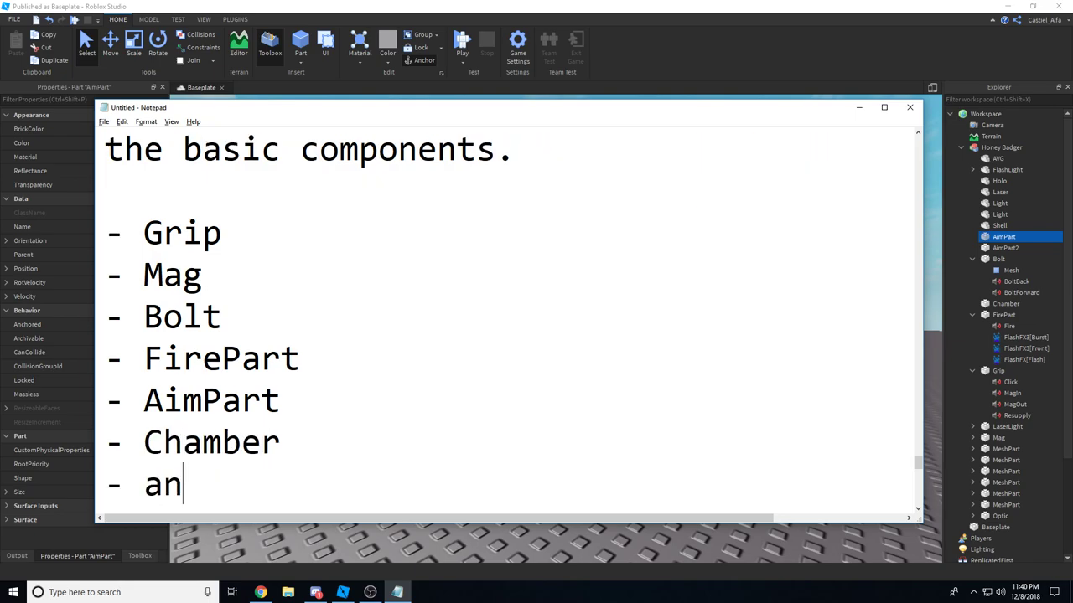
pyautogui.press('BackSpace')
pyautogui.press('BackSpace')
pyautogui.press('BackSpace')
pyautogui.press('BackSpace')
pyautogui.press('BackSpace')
pyautogui.press('BackSpace')
pyautogui.press('BackSpace')
pyautogui.write('Shell')
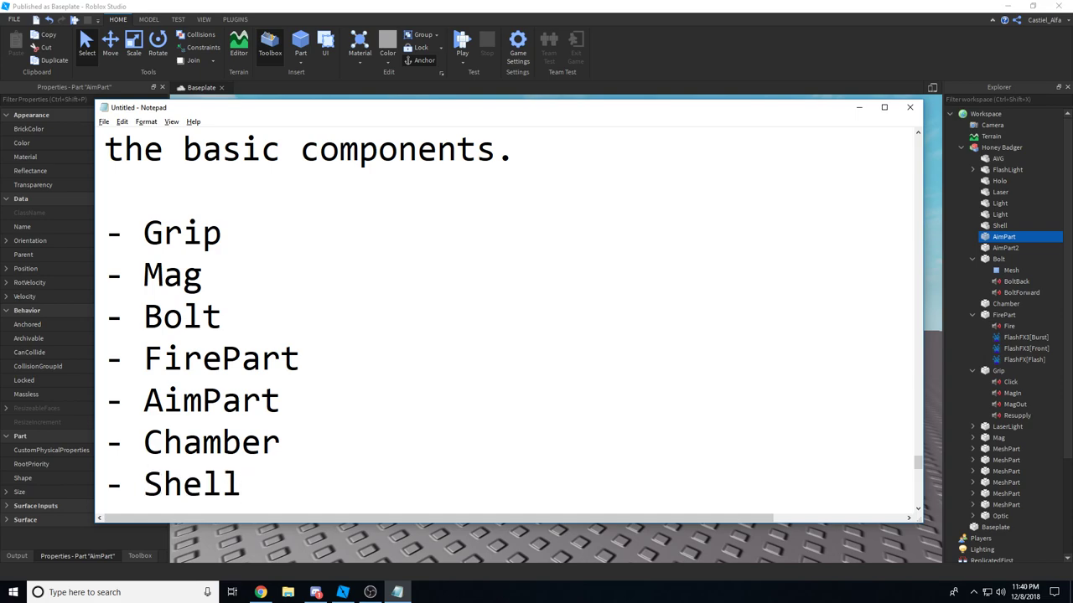
# Below the list, leave a blank line and write "These are essential for the gun to work.".
pyautogui.press('Return')
pyautogui.press('Return')
pyautogui.write('These ')
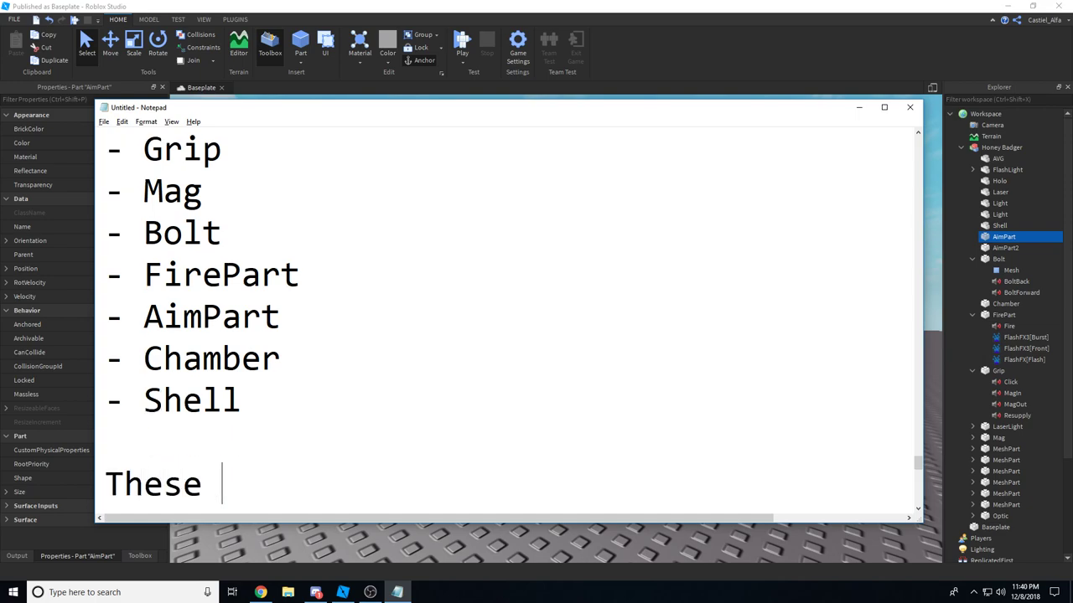
pyautogui.write('are essential f')
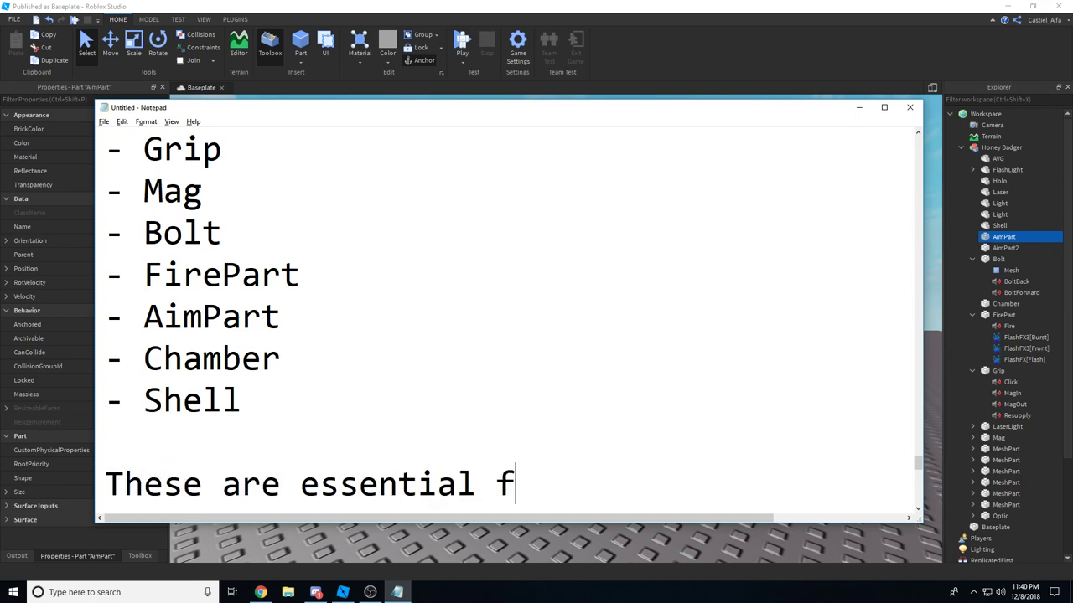
pyautogui.write('or the gun to work.')
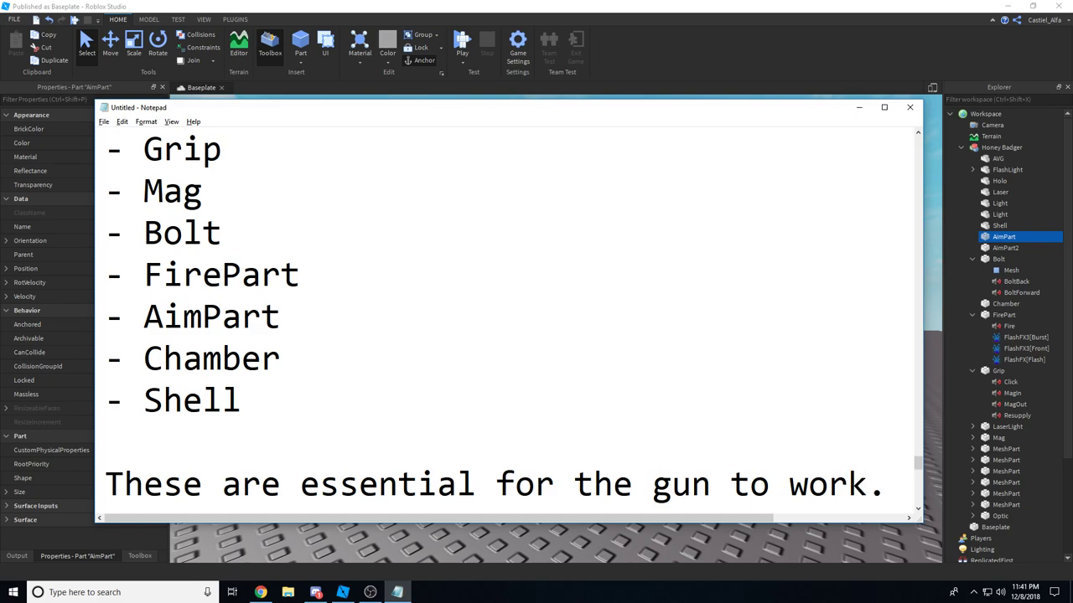
# Continue on a new line with "You also need to have their components as well.".
pyautogui.press('Return')
pyautogui.write('You also nee')
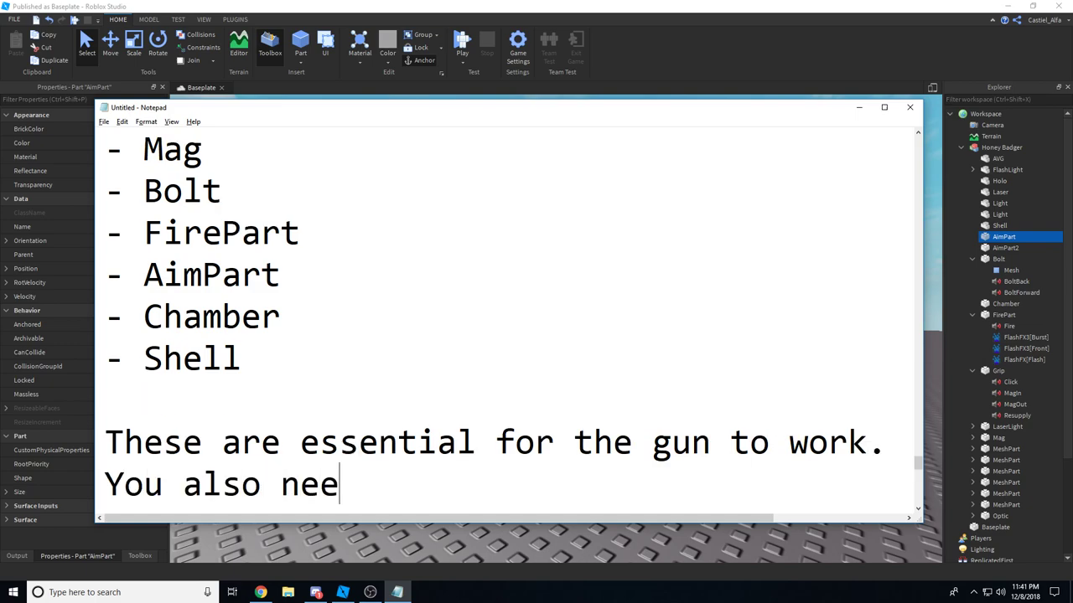
pyautogui.write('d to have their ')
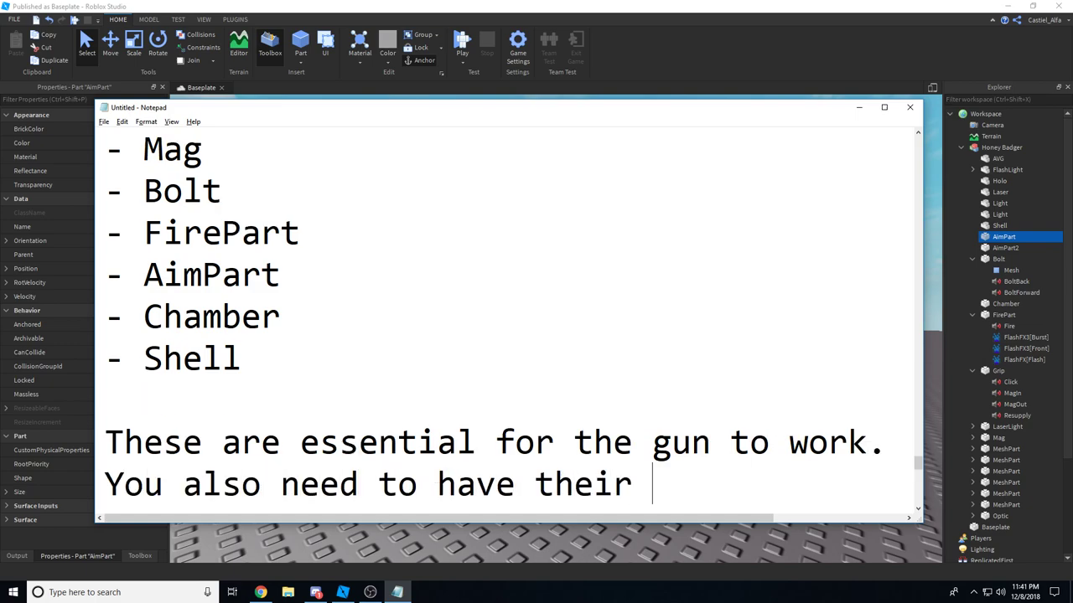
pyautogui.write('components')
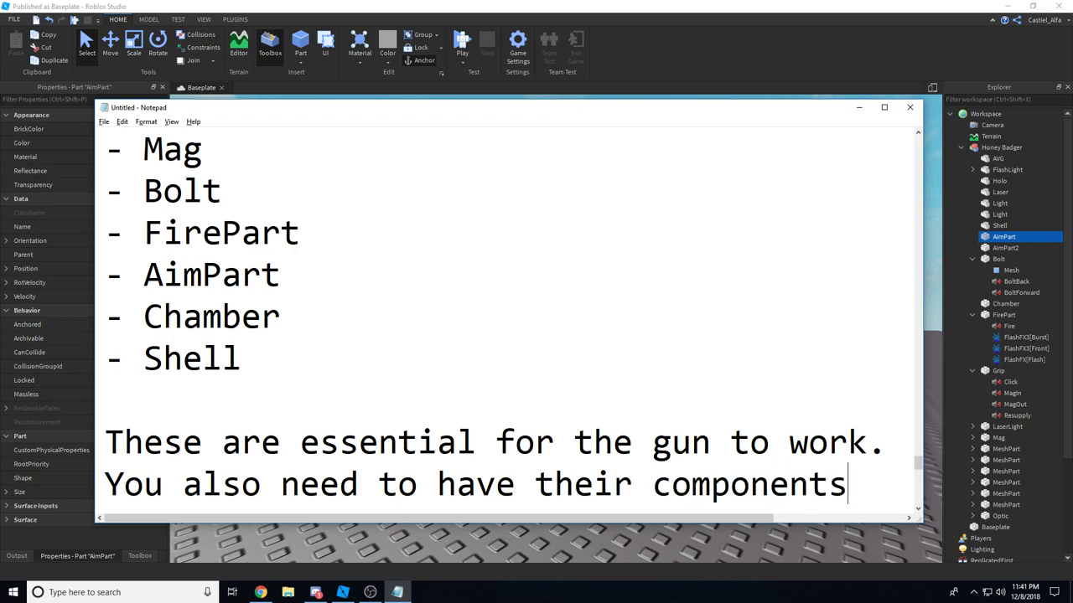
pyautogui.press('Return')
pyautogui.write('as well')
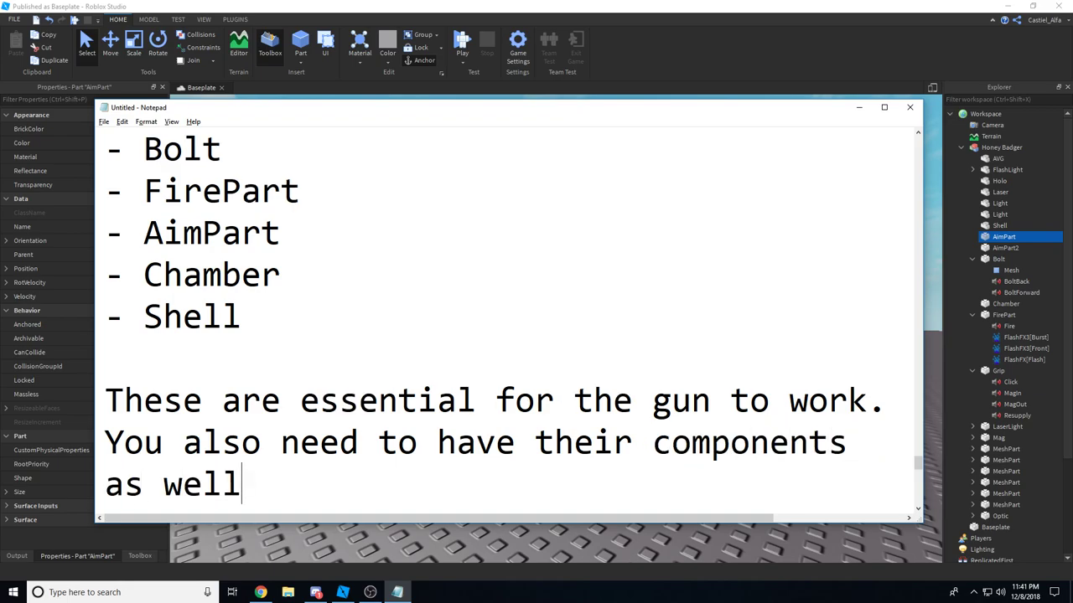
pyautogui.write('. Gr')
pyautogui.press('BackSpace')
pyautogui.press('BackSpace')
# Continue the paragraph with "If you check the default model that comes with the engine model and plugin installation,".
pyautogui.write('If you check the ')
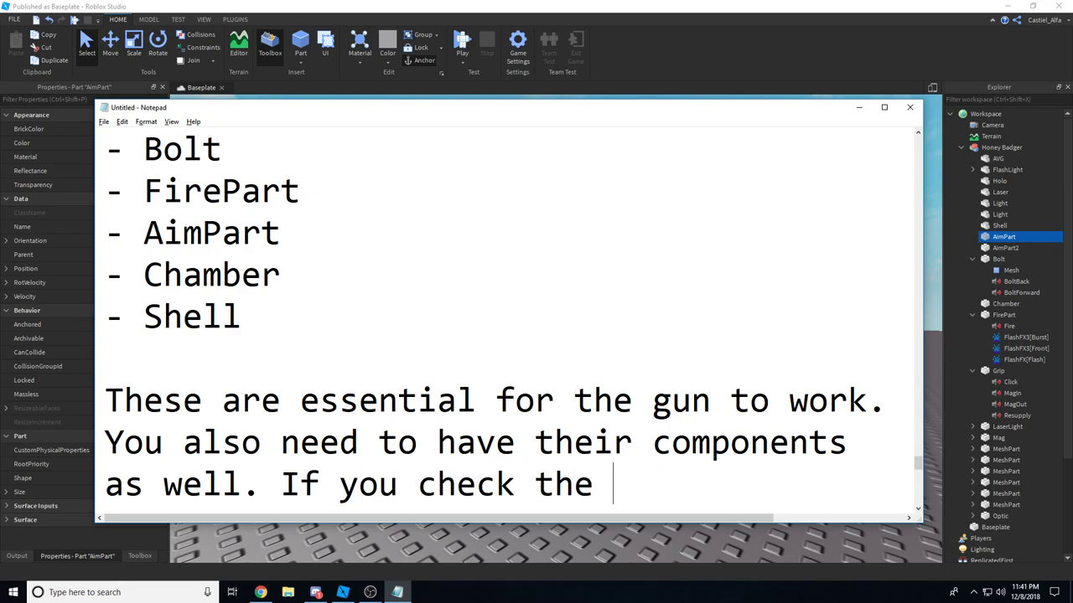
pyautogui.write('default model')
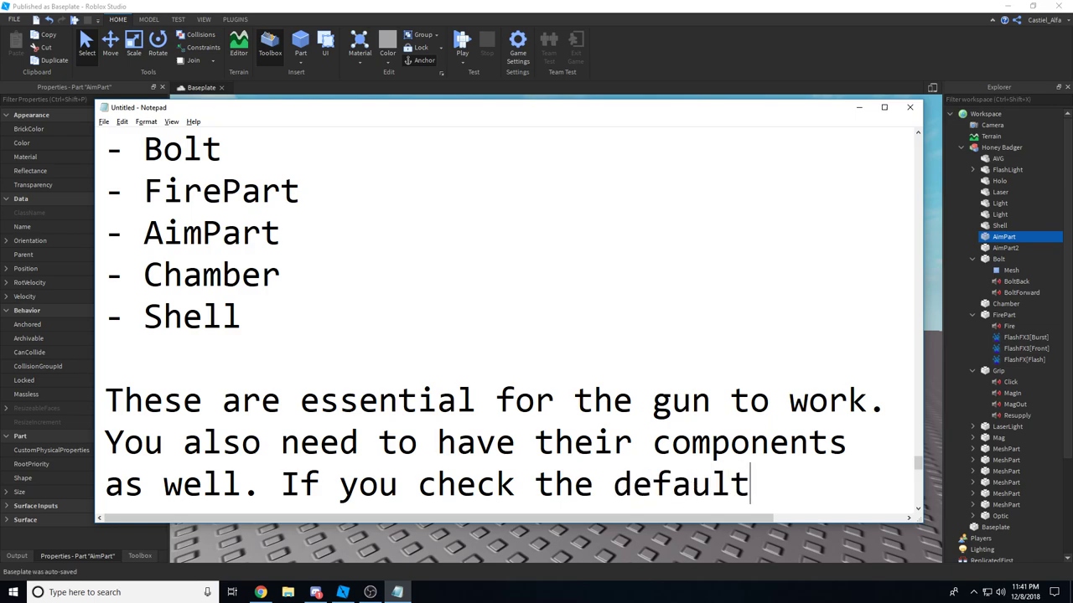
pyautogui.press('Return')
pyautogui.write('that comes wit')
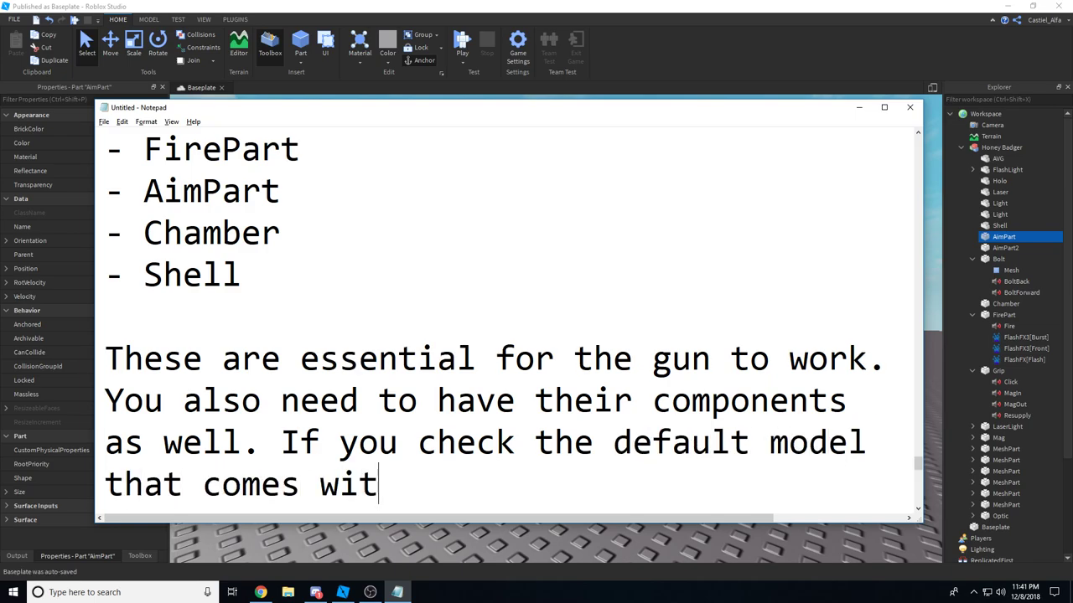
pyautogui.write('h the engine model and plugi')
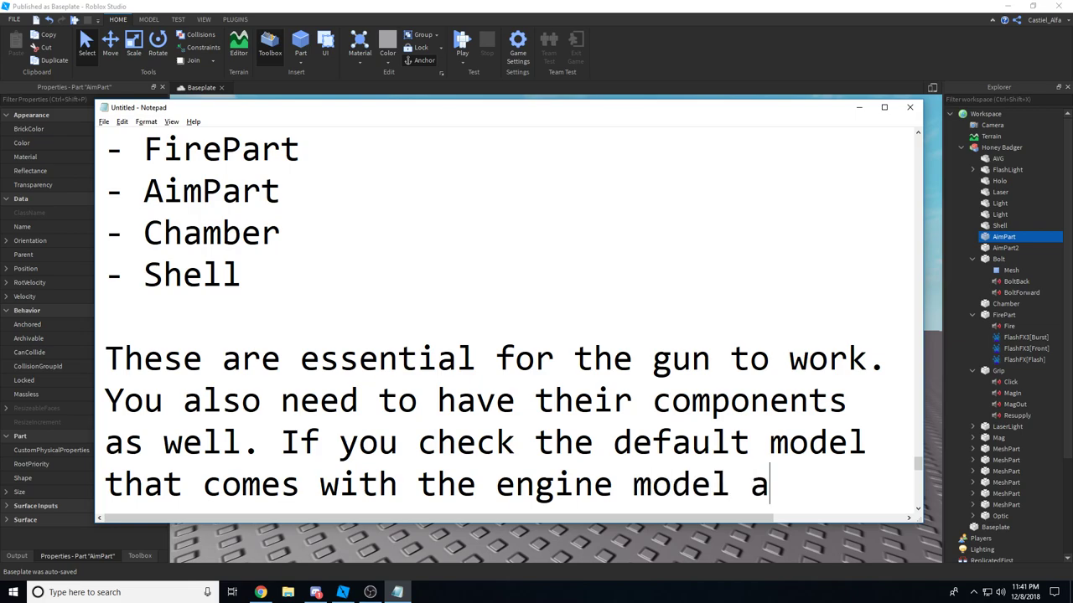
pyautogui.press('BackSpace')
pyautogui.press('BackSpace')
pyautogui.press('BackSpace')
pyautogui.press('BackSpace')
pyautogui.press('BackSpace')
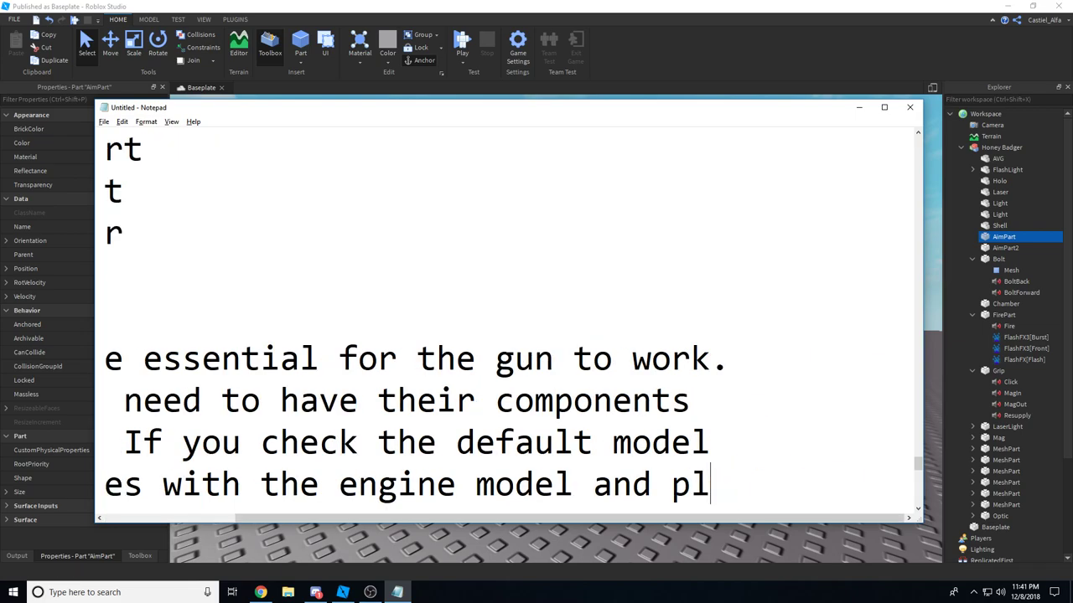
pyautogui.press('Return')
pyautogui.write('plugin installation')
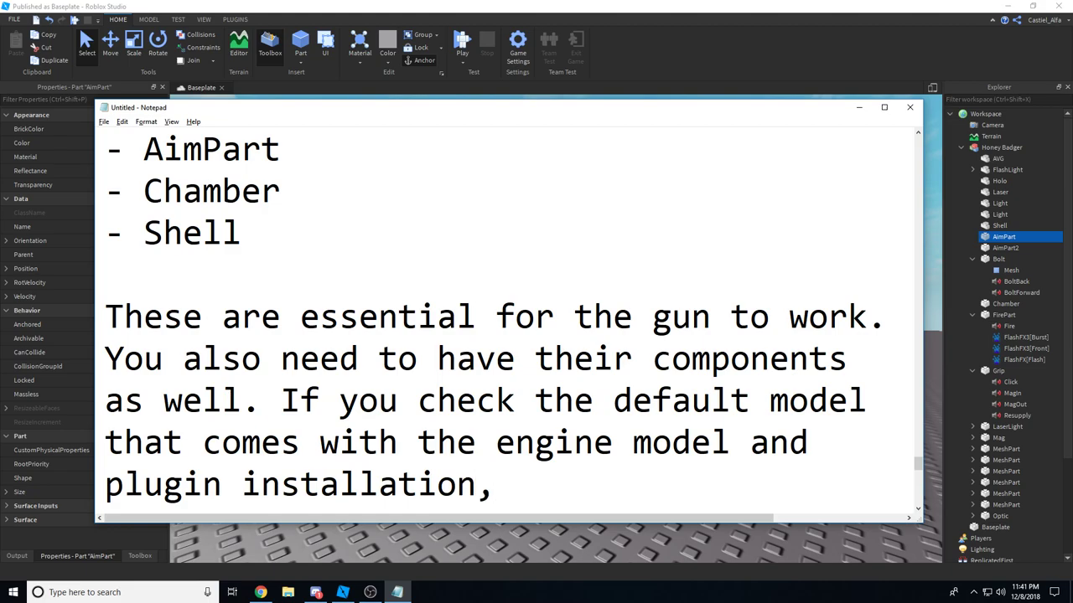
pyautogui.write(',')
# Switch to Roblox Studio and select the client M4A1 model in the GunModels folder of [WB] REngine within ReplicatedStorage.
pyautogui.scroll(-4, 1010, 241)
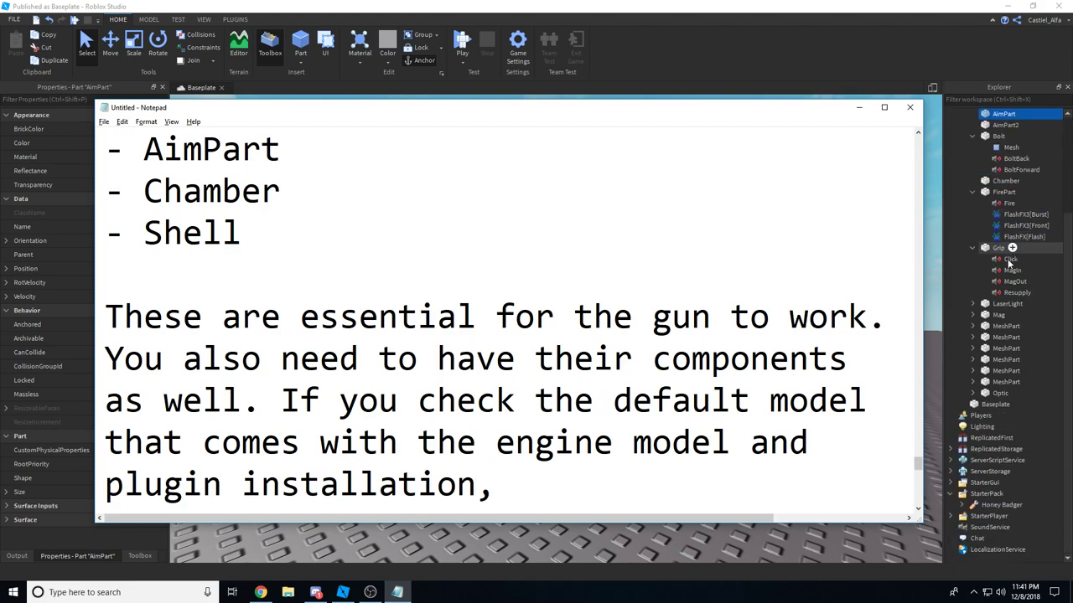
pyautogui.click(952, 474)
pyautogui.click(950, 471)
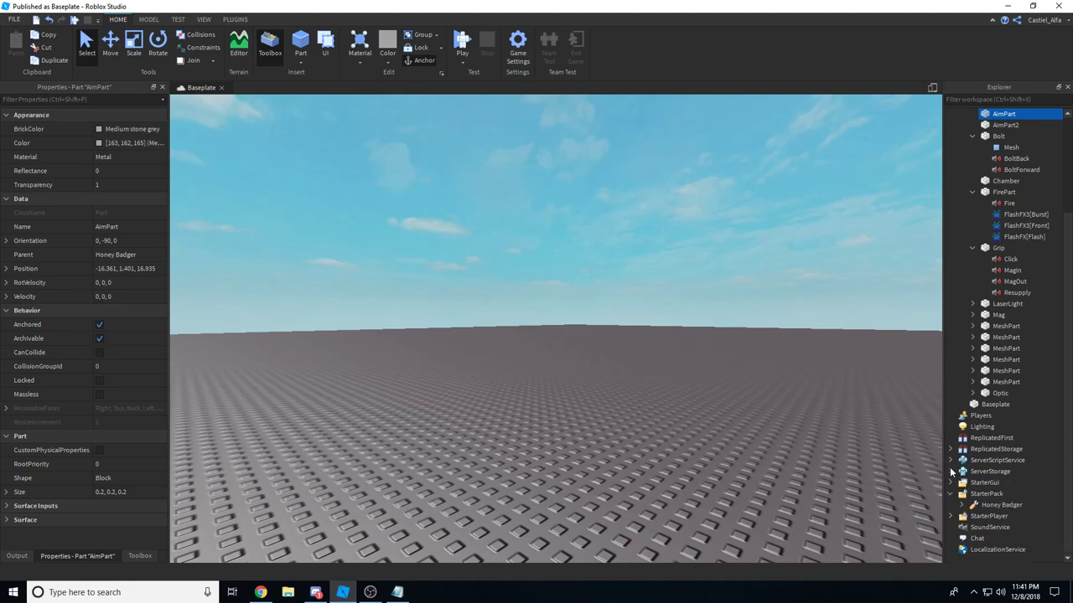
pyautogui.click(950, 450)
pyautogui.scroll(-1, 993, 454)
pyautogui.click(968, 442)
pyautogui.click(972, 449)
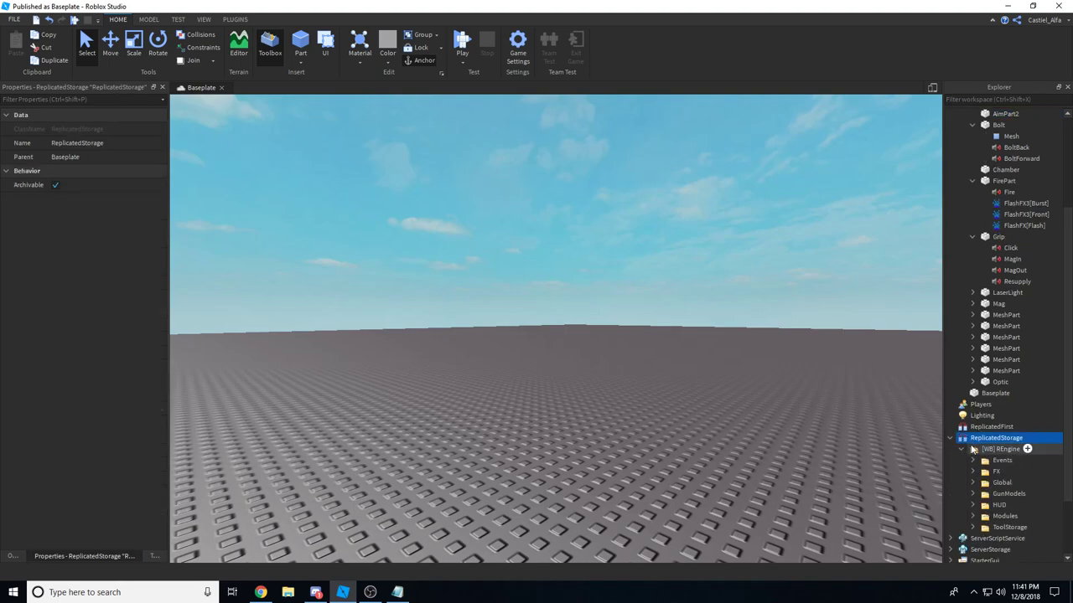
pyautogui.scroll(-2, 970, 442)
pyautogui.click(973, 416)
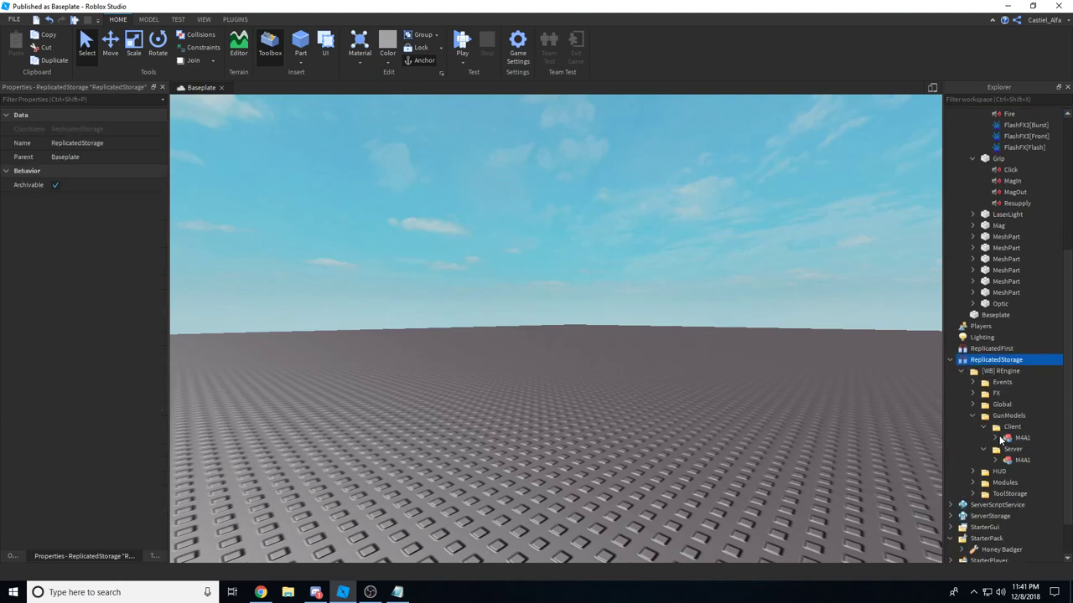
pyautogui.click(1011, 427)
pyautogui.click(1021, 438)
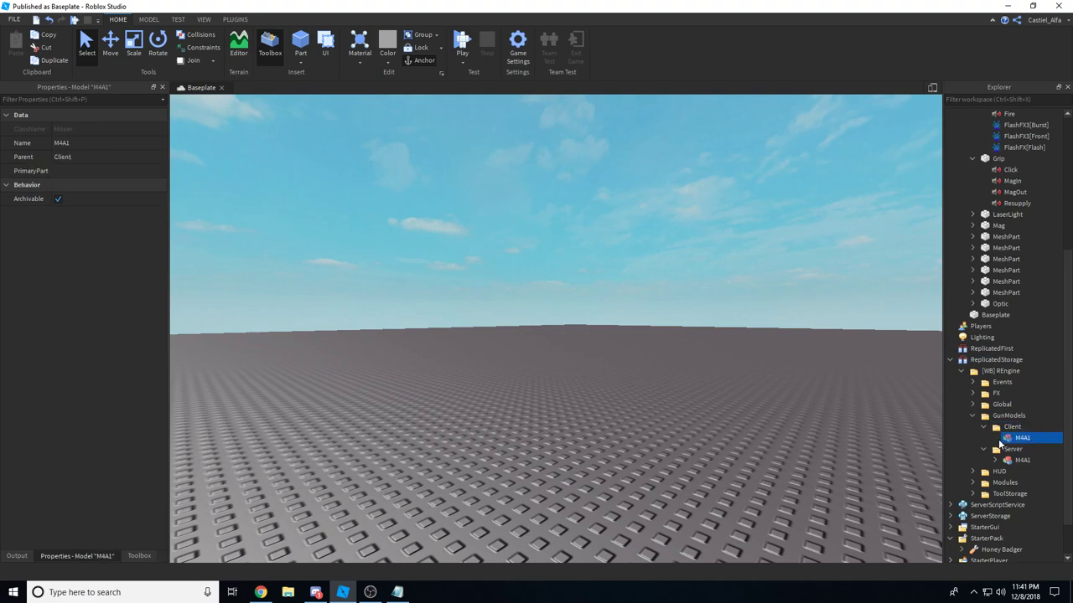
# Expand the client M4A1 model and examine the contents of its Grip, FirePart and Bolt parts.
pyautogui.click(995, 438)
pyautogui.scroll(-8, 1002, 437)
pyautogui.click(998, 427)
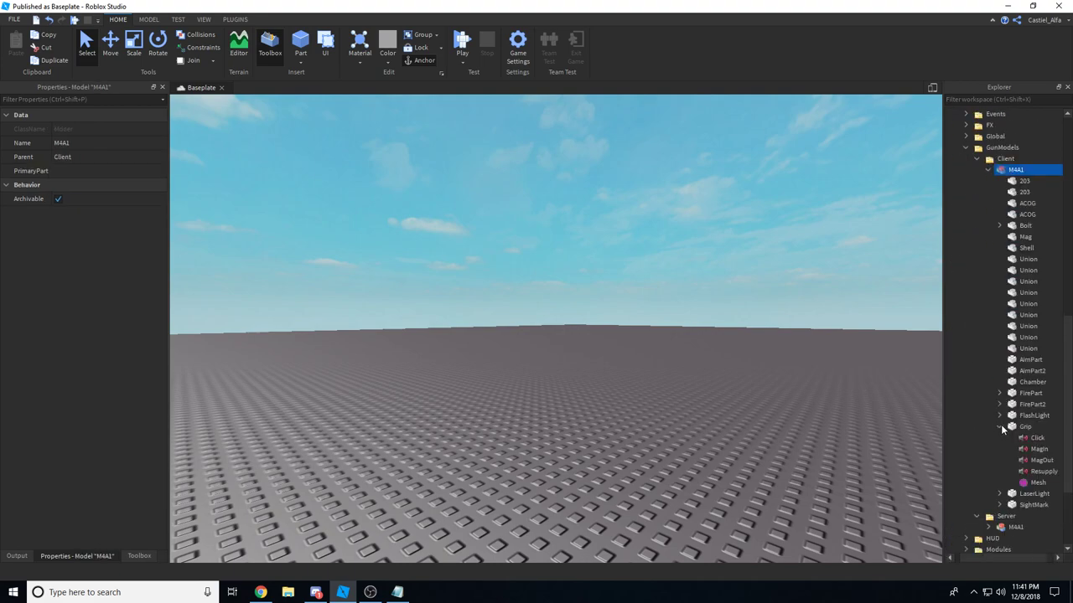
pyautogui.click(998, 394)
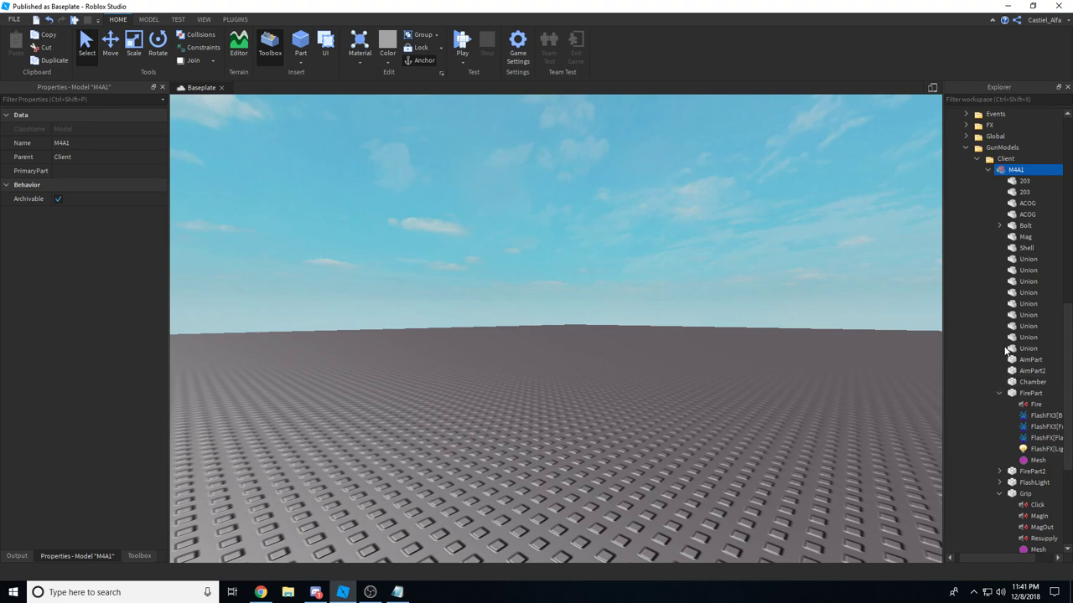
pyautogui.click(999, 226)
pyautogui.scroll(-6, 1017, 260)
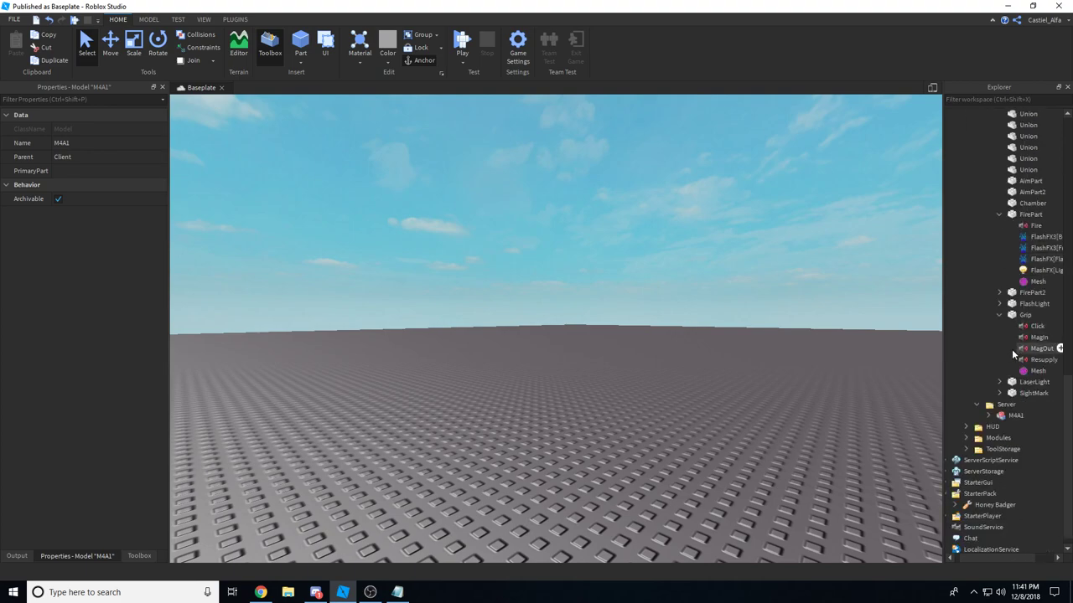
pyautogui.scroll(3, 1014, 356)
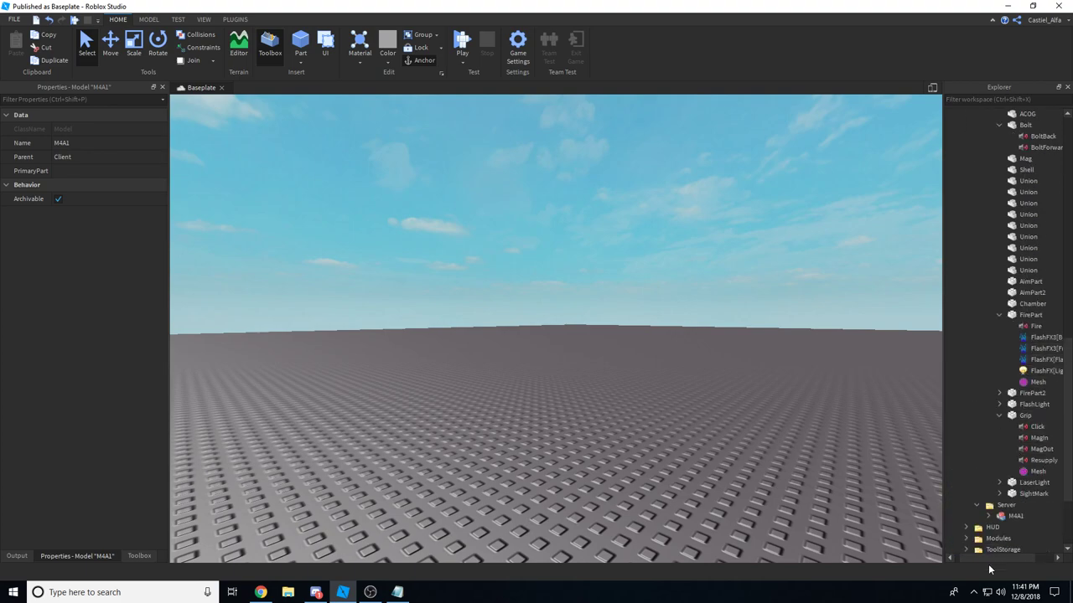
pyautogui.moveTo(990, 560); pyautogui.dragTo(1007, 553)
# Return to Notepad and finish the sentence with "you will see what you need as a bare minimum. Simple.".
pyautogui.hotkey('alt', 'Tab')
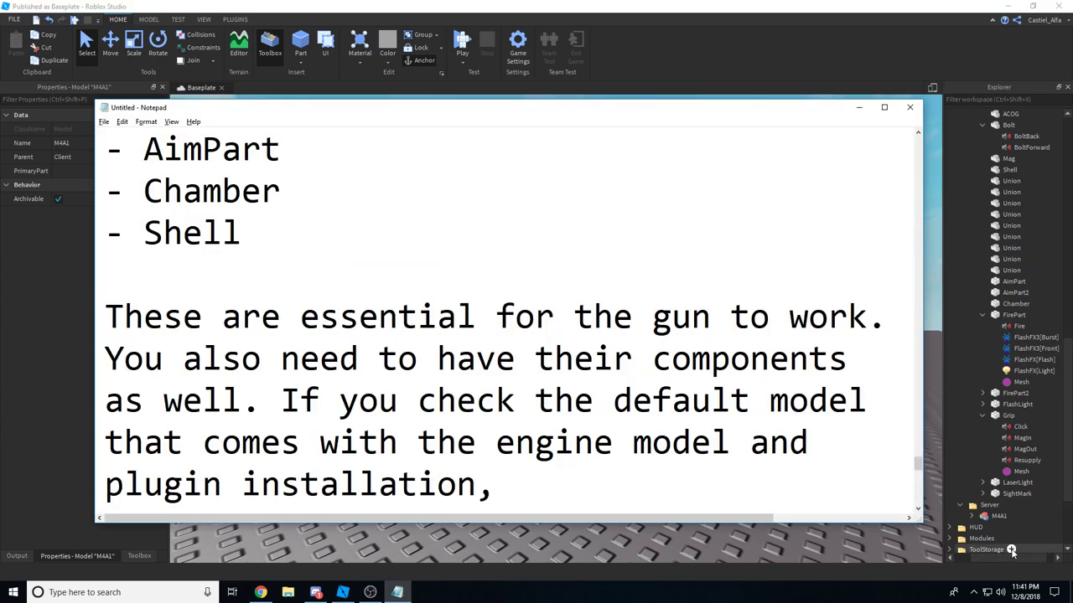
pyautogui.write('you will see')
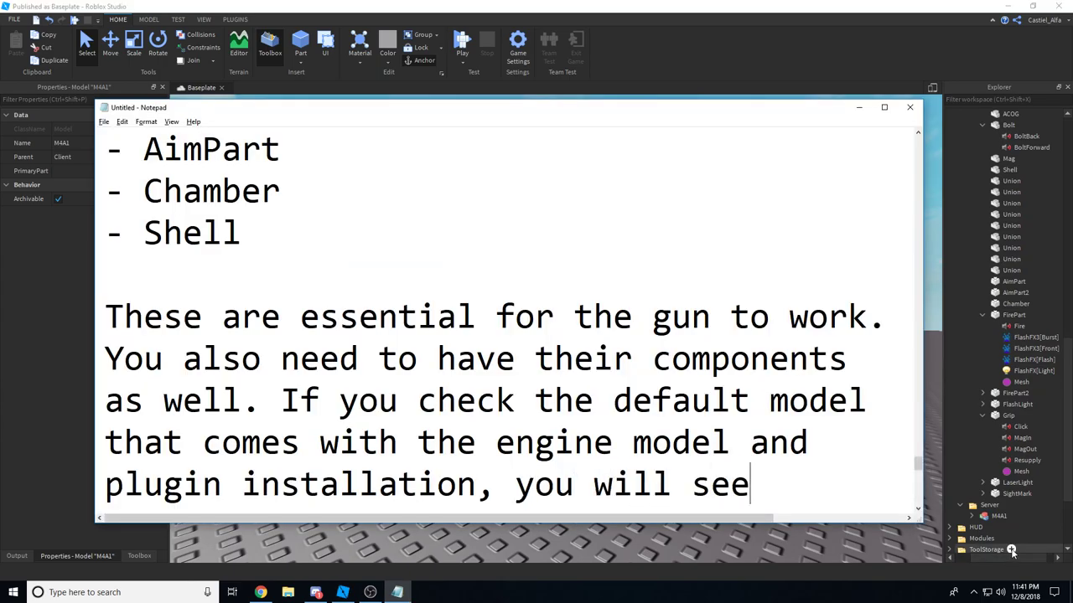
pyautogui.write(' what you need.')
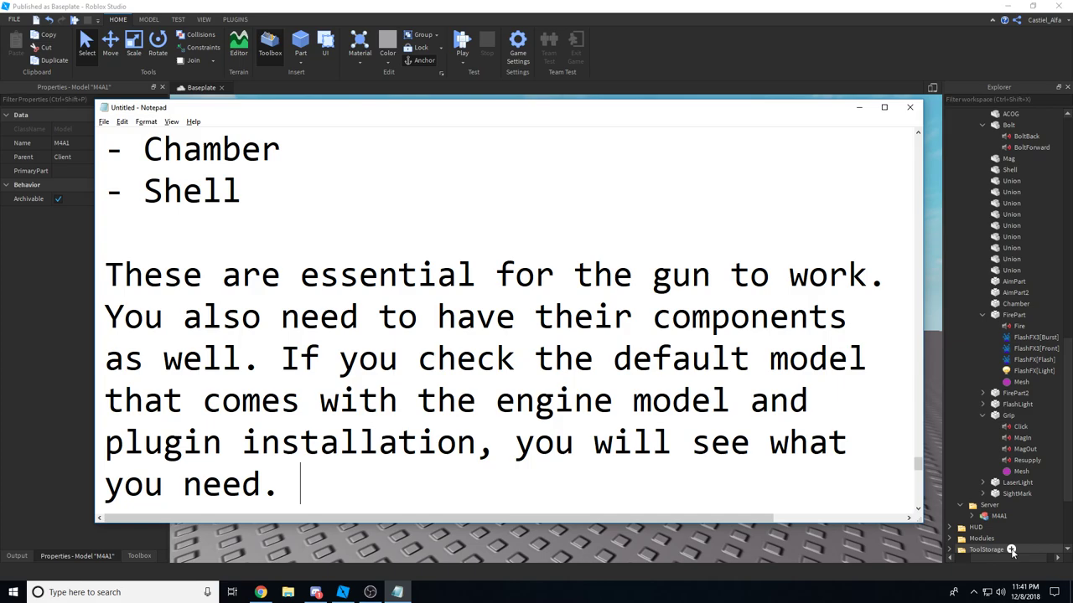
pyautogui.press('BackSpace')
pyautogui.press('BackSpace')
pyautogui.write('as a bar')
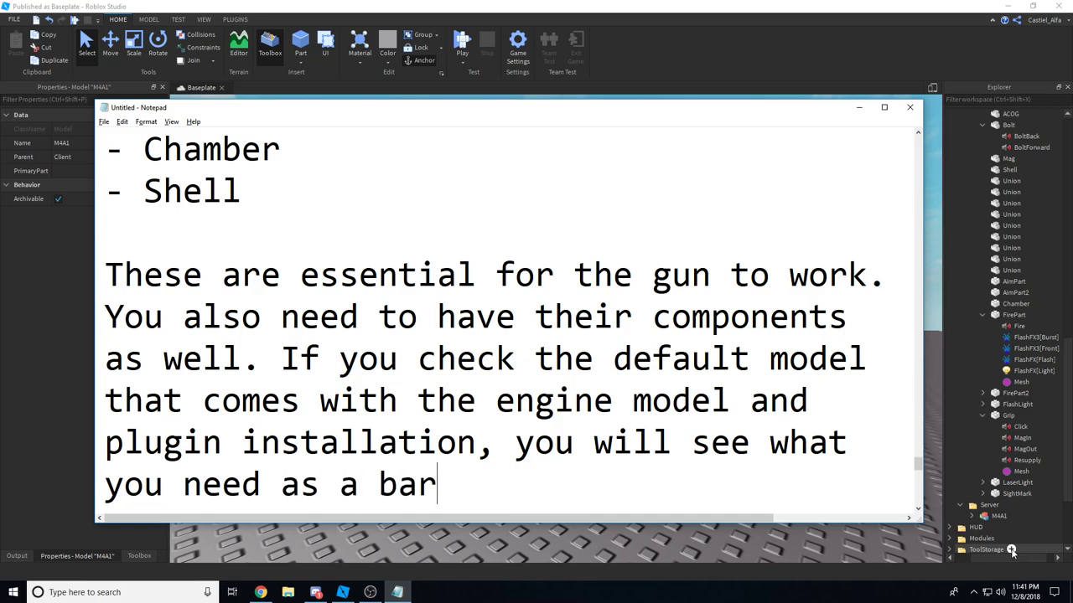
pyautogui.write('e minimum. ')
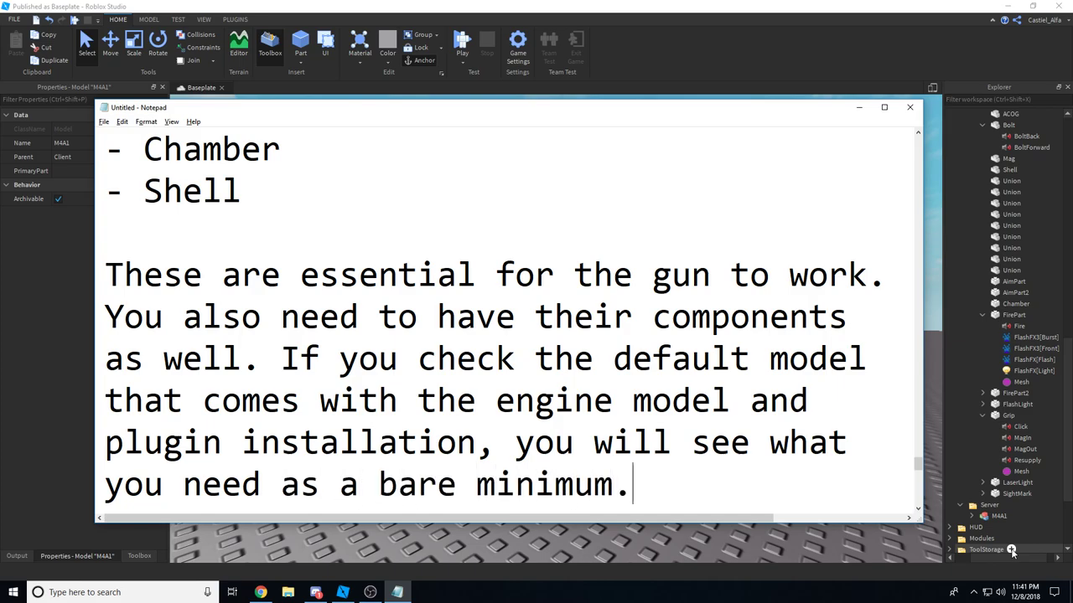
pyautogui.write('Simple.')
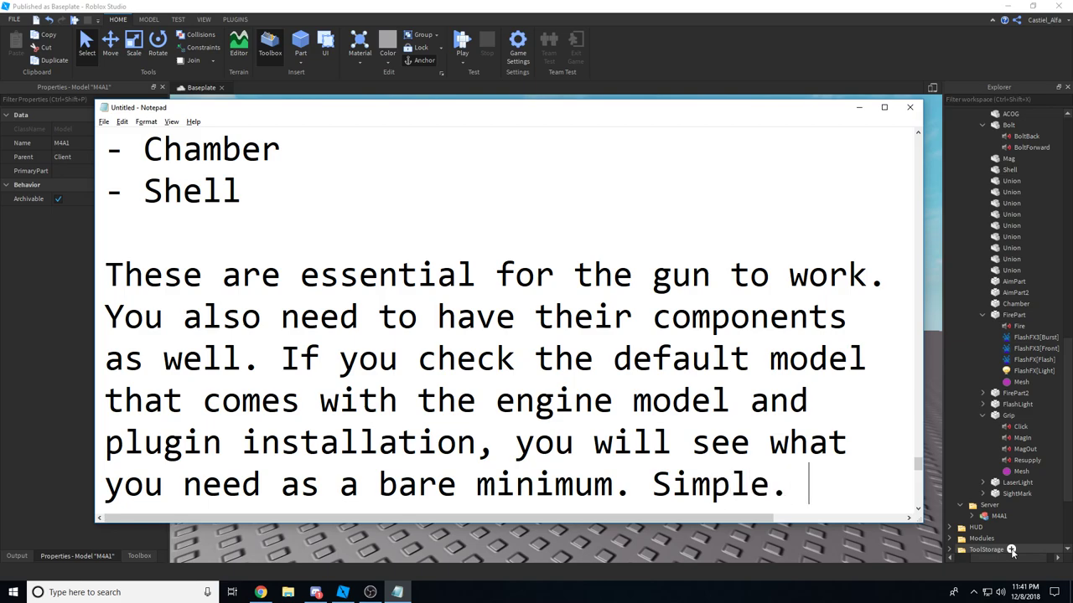
# Add "Just use your eyes and your brain." on a new line at the end of the paragraph.
pyautogui.press('Return')
pyautogui.write('Just u')
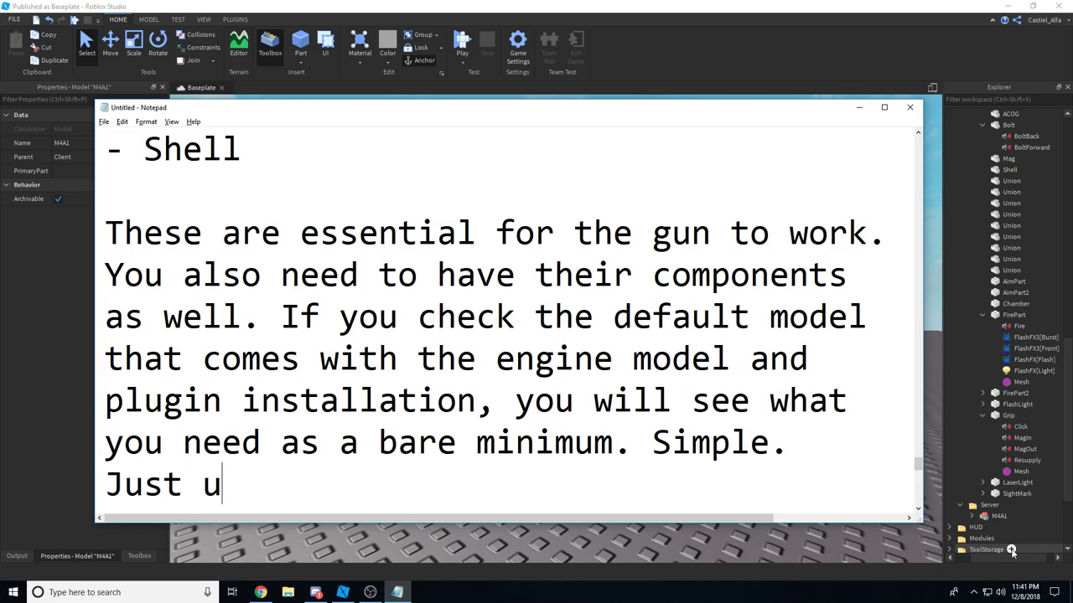
pyautogui.write('se your eyes and your ')
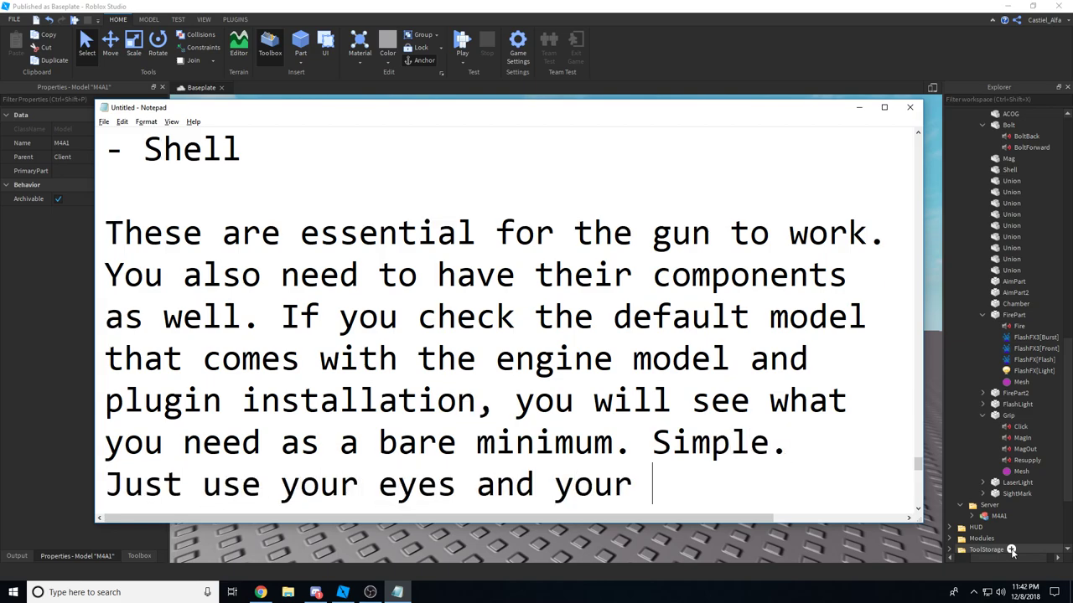
pyautogui.write('brain.')
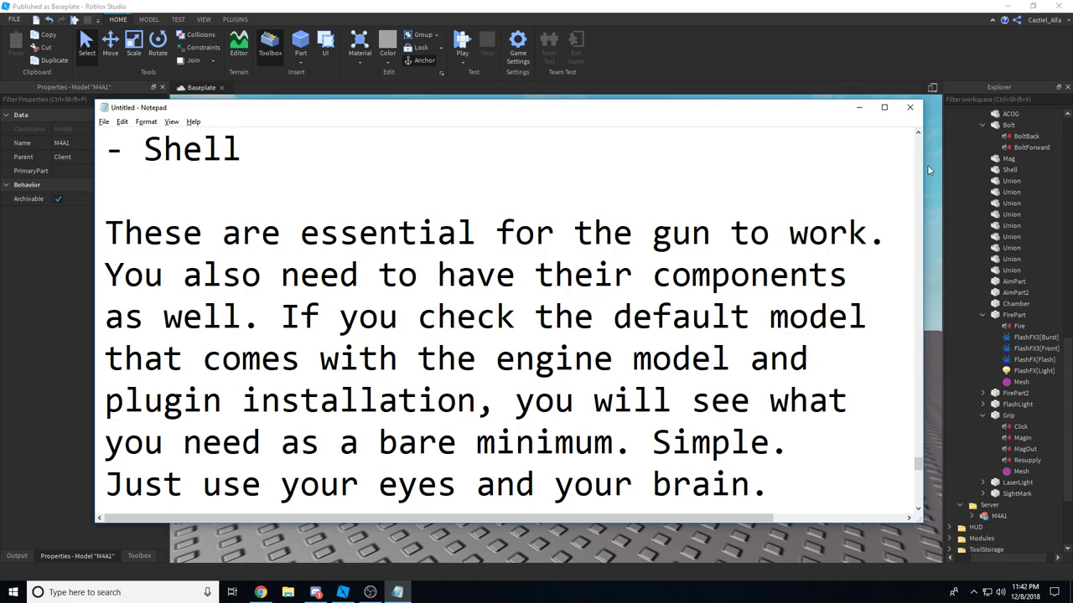
pyautogui.scroll(-3, 776, 260)
pyautogui.press('BackSpace')
pyautogui.press('BackSpace')
pyautogui.press('BackSpace')
pyautogui.press('BackSpace')
pyautogui.press('BackSpace')
pyautogui.press('BackSpace')
pyautogui.press('BackSpace')
pyautogui.press('BackSpace')
pyautogui.press('BackSpace')
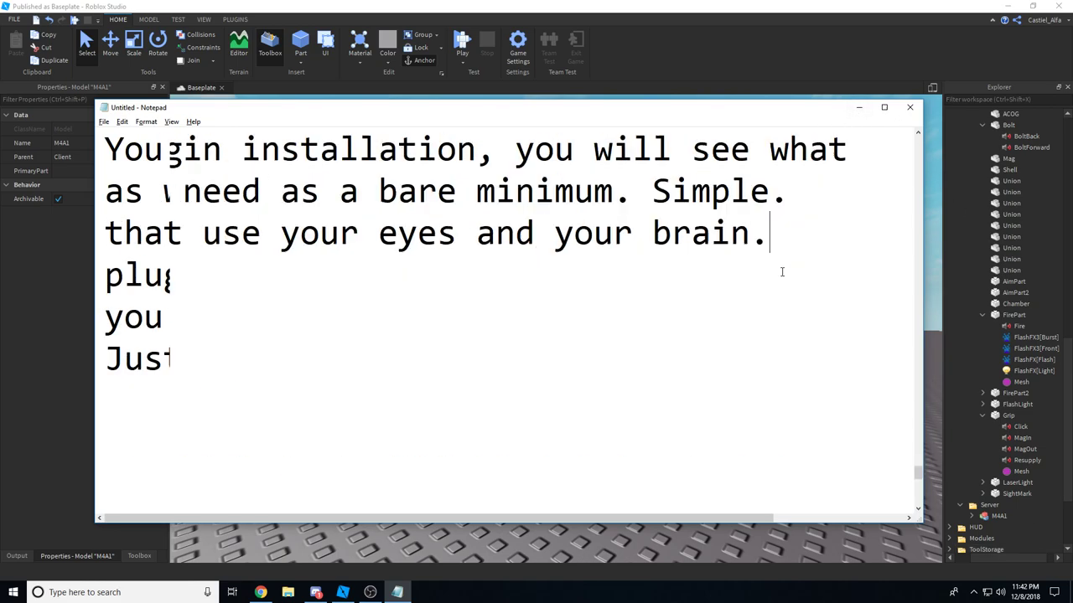
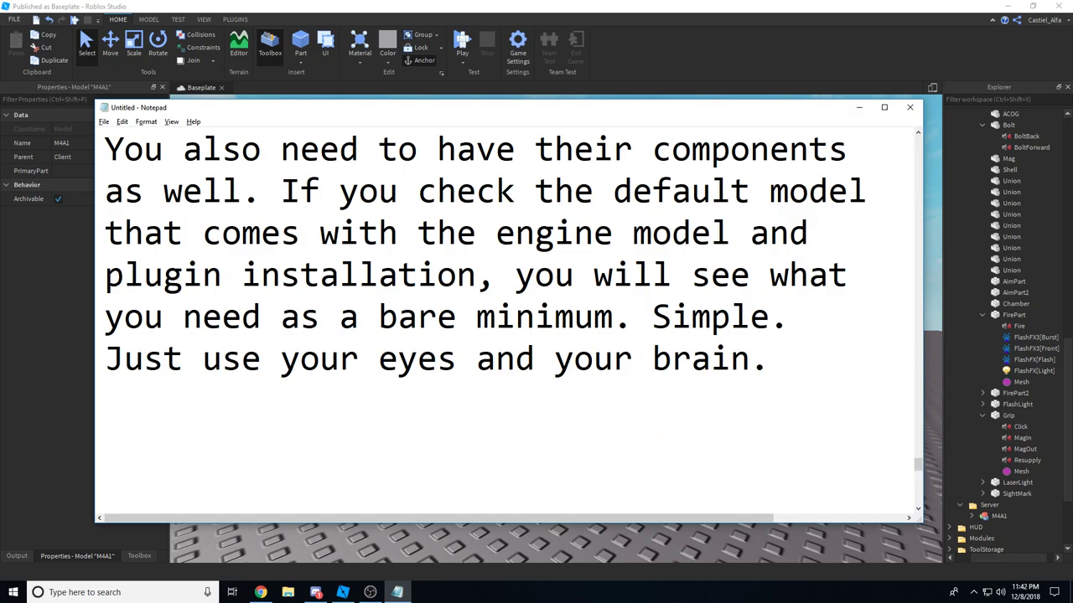
# Switch to Roblox Studio and collapse the [WB] REngine folder and the Honey Badger model's Bolt, FirePart and Grip parts in the Explorer.
pyautogui.scroll(5, 978, 217)
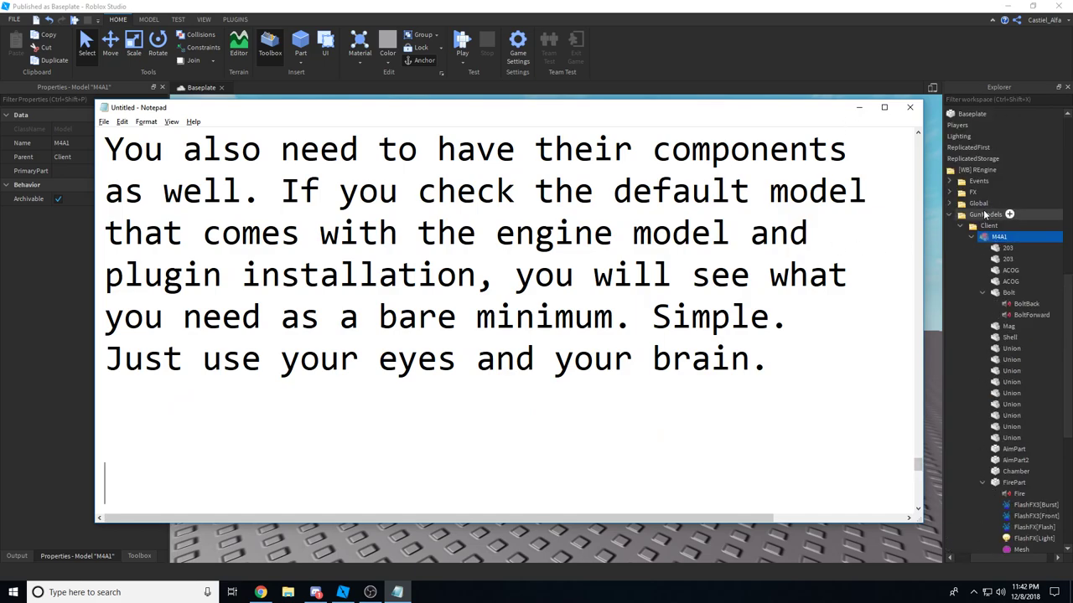
pyautogui.click(952, 214)
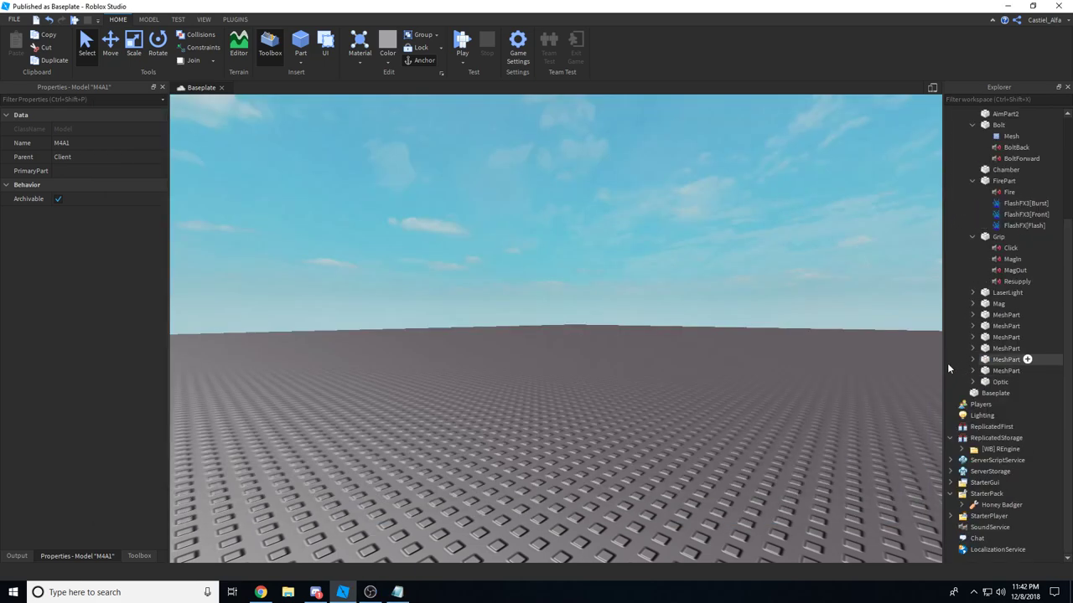
pyautogui.scroll(6, 972, 335)
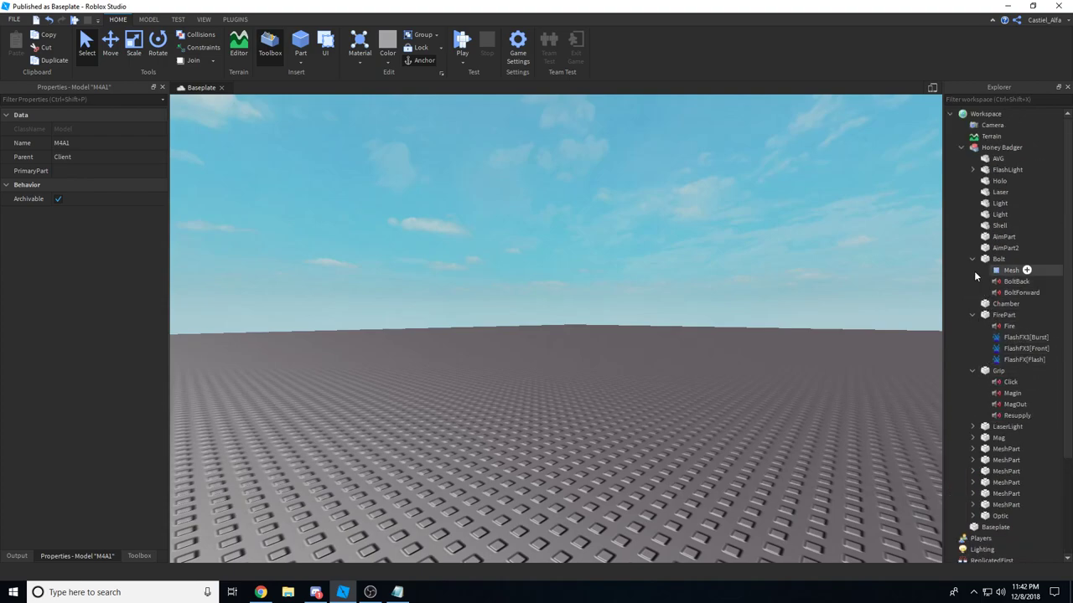
pyautogui.click(972, 258)
pyautogui.click(987, 270)
pyautogui.click(972, 281)
pyautogui.click(972, 292)
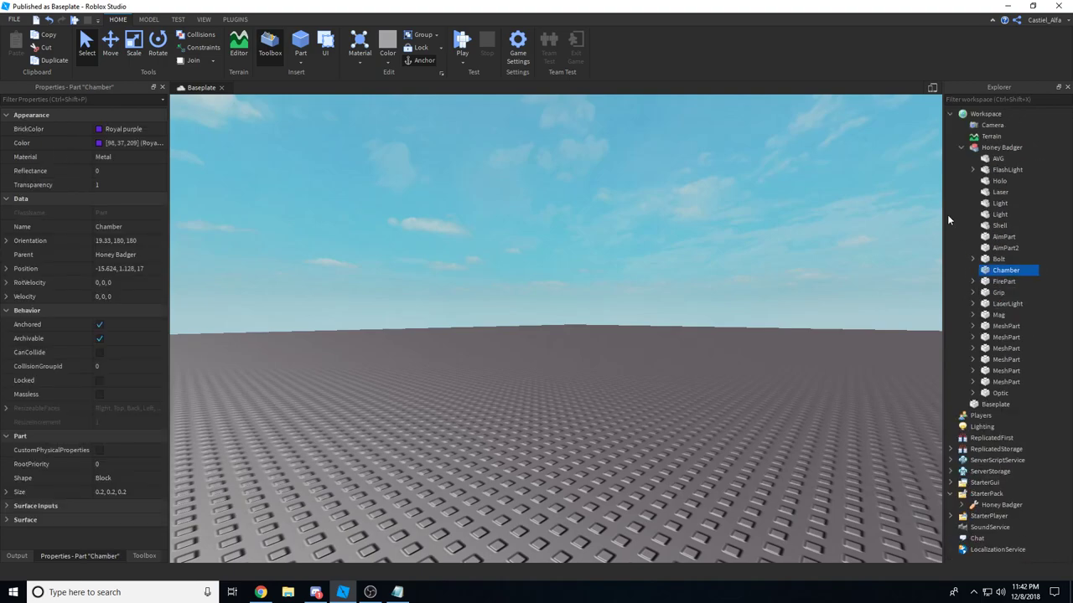
pyautogui.click(871, 225)
# Return to Notepad and start a new paragraph with "Alright, let's set up this model. Well.. Actually it's already set up".
pyautogui.hotkey('alt', 'Tab')
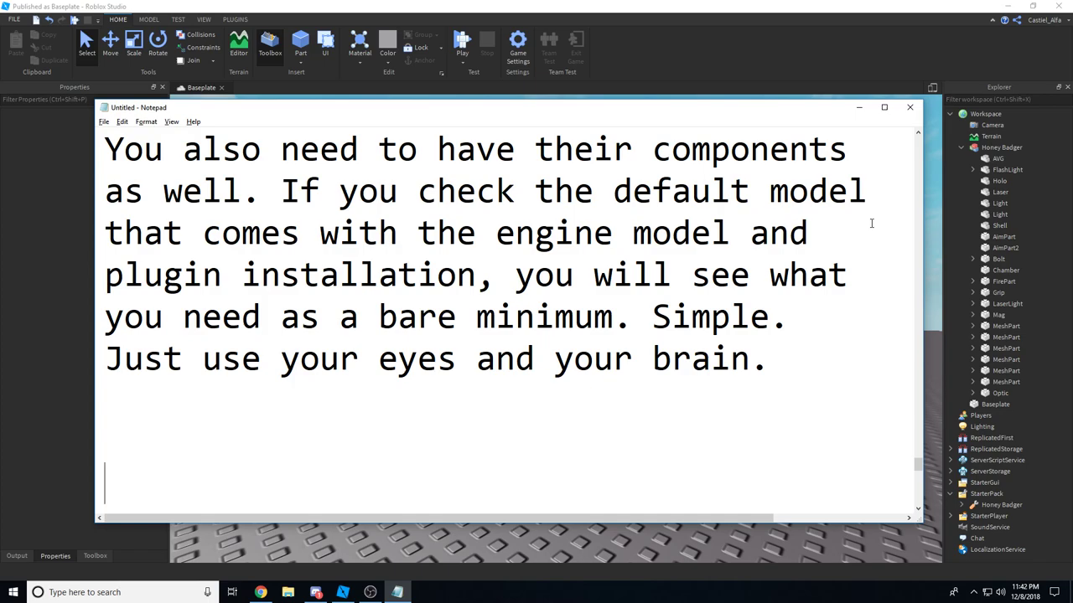
pyautogui.write("Alright, let'")
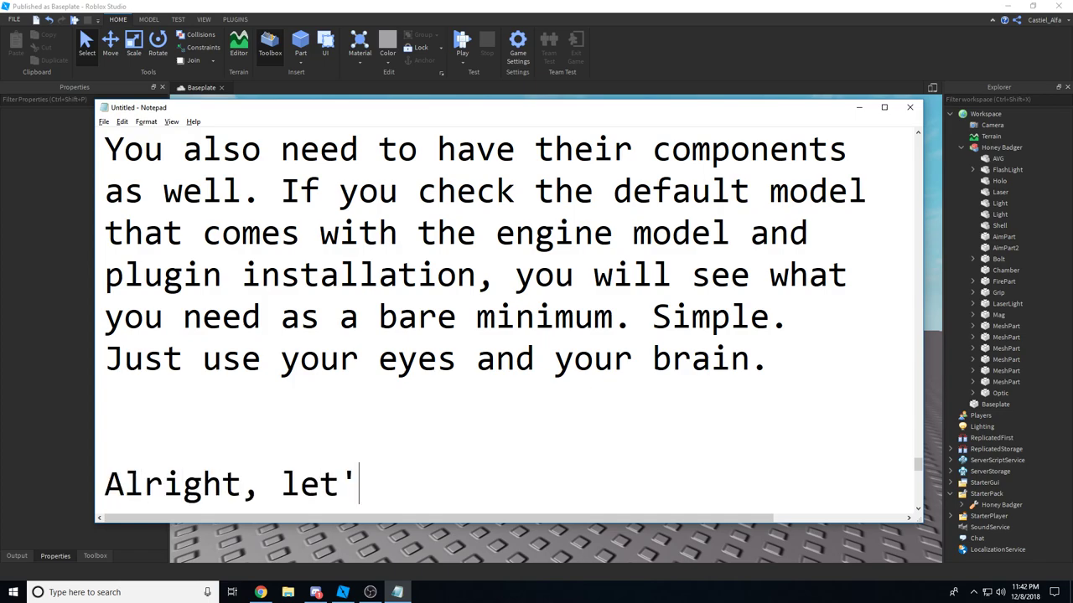
pyautogui.write('s set up this m')
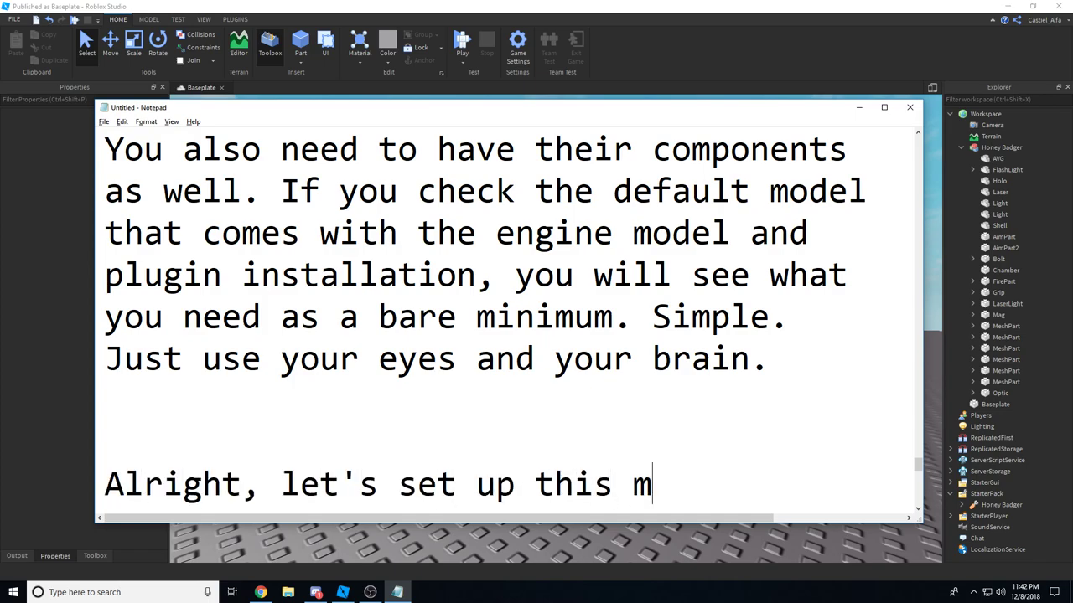
pyautogui.write('odel.')
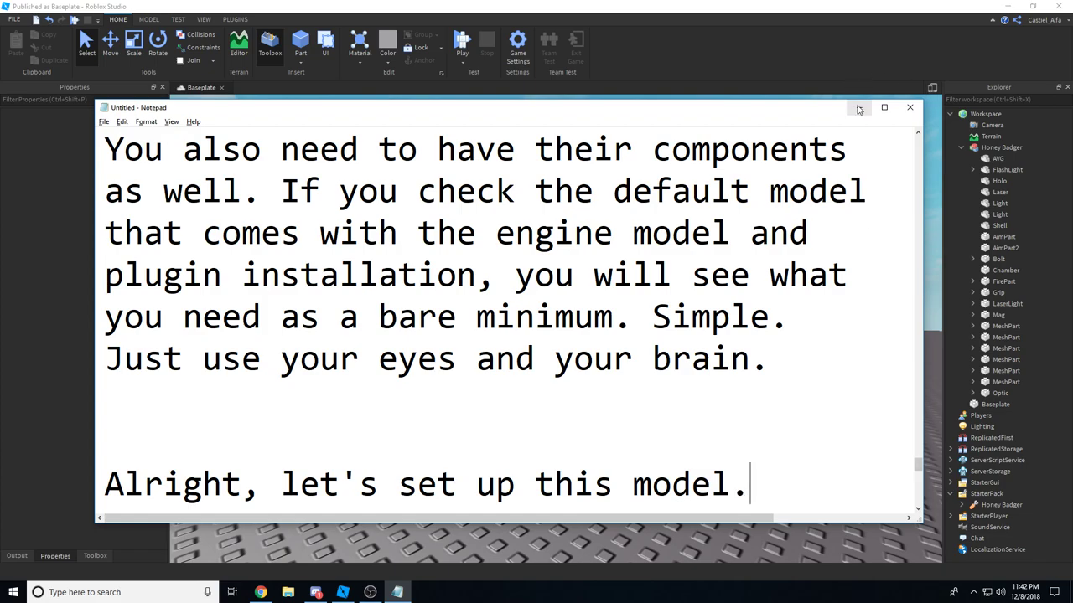
pyautogui.write(' W')
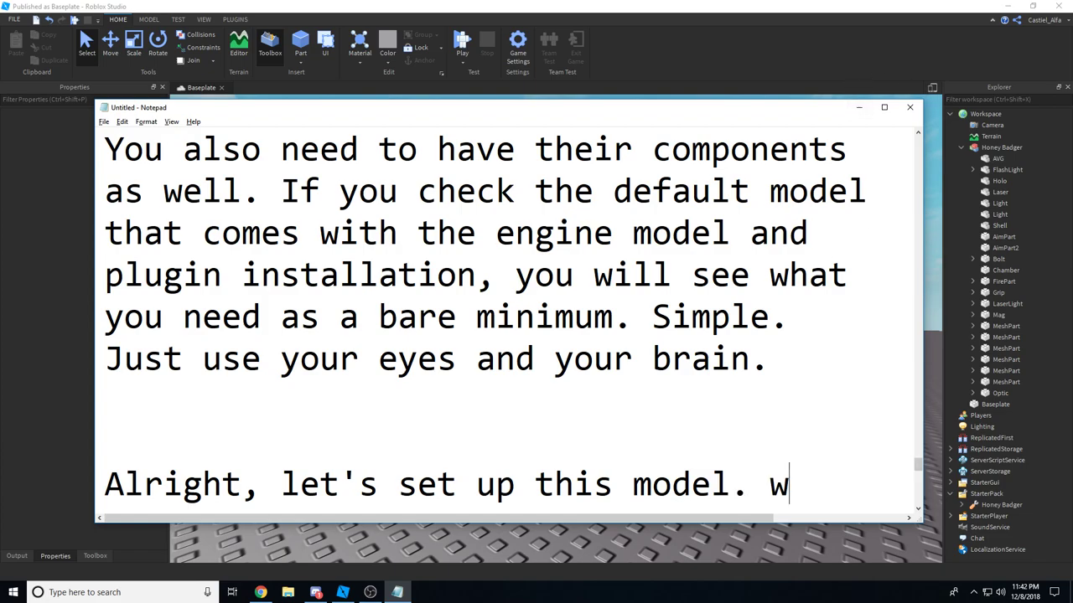
pyautogui.write('ell..')
pyautogui.press('Return')
pyautogui.write("Actually it'")
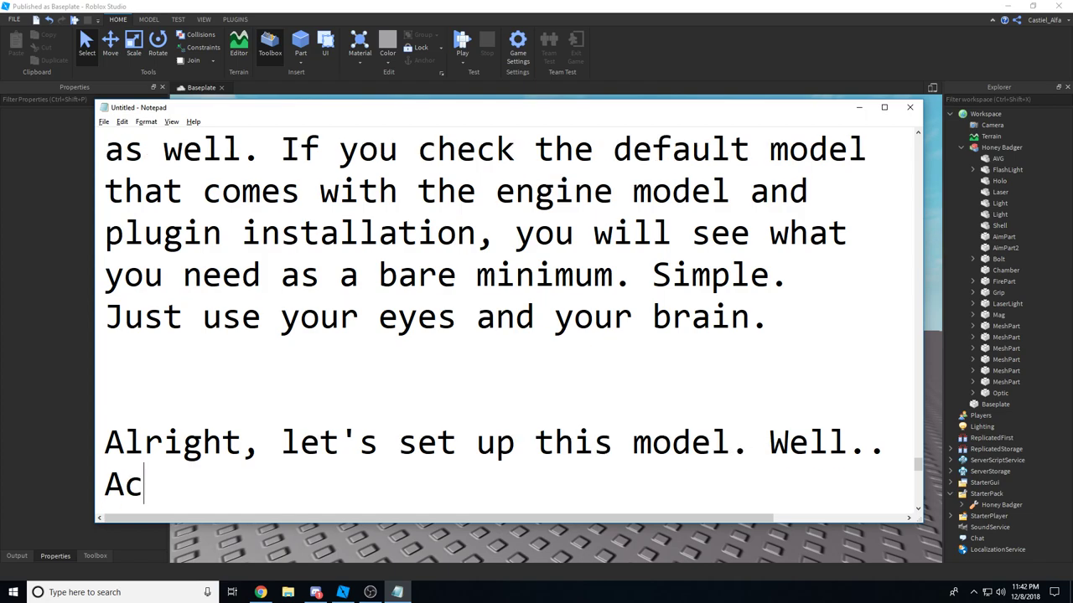
pyautogui.press('BackSpace')
pyautogui.press('BackSpace')
pyautogui.press('BackSpace')
pyautogui.write('already set up')
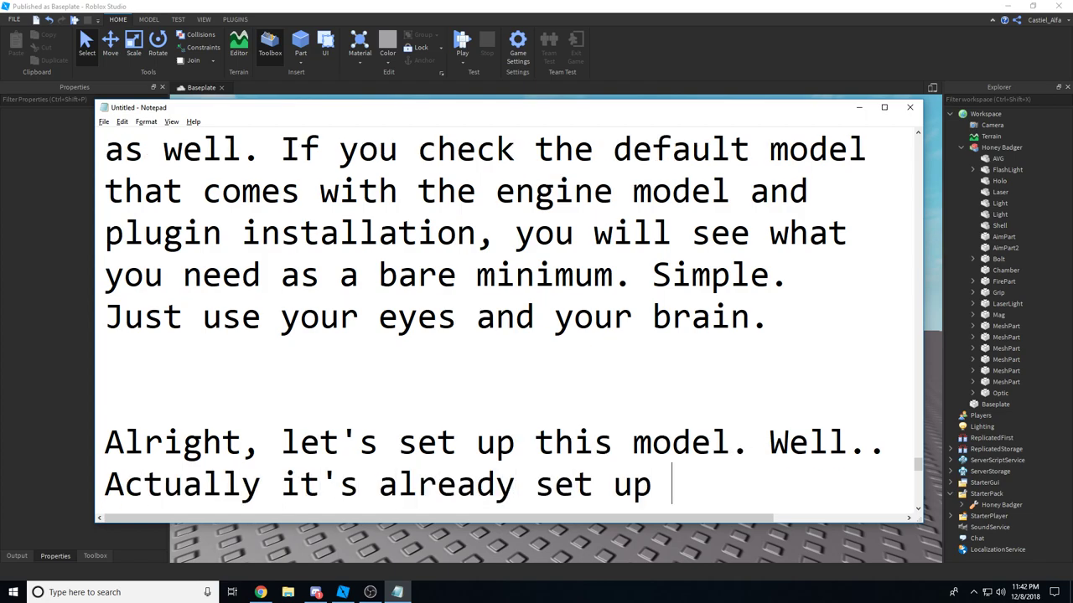
# Continue the paragraph with "Everything is positioned and present, so now for the server model.".
pyautogui.write('. Everything is pso')
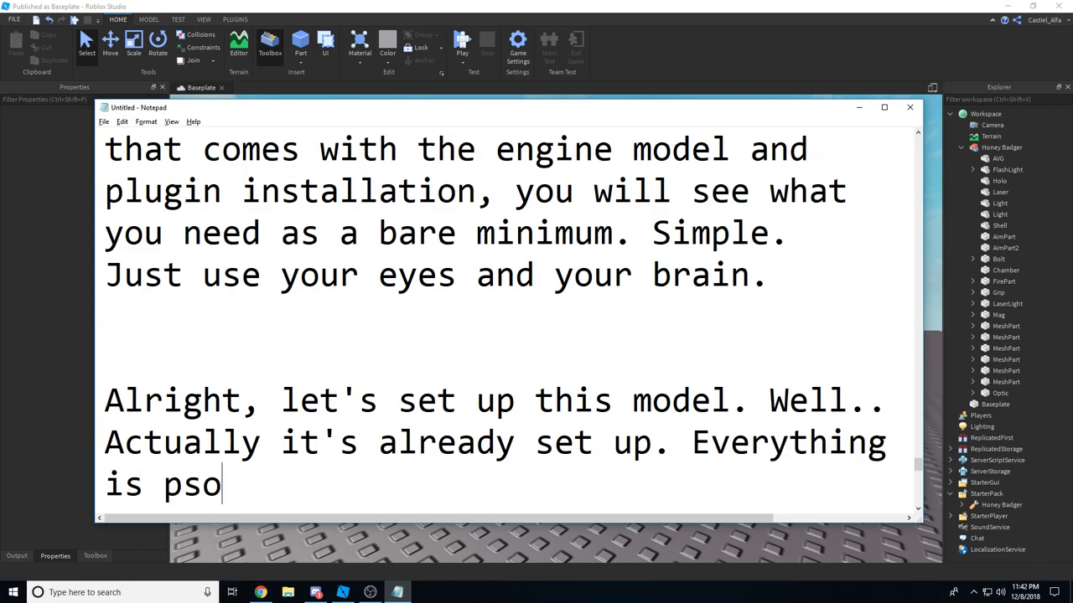
pyautogui.press('BackSpace')
pyautogui.press('BackSpace')
pyautogui.write('ositioned and ')
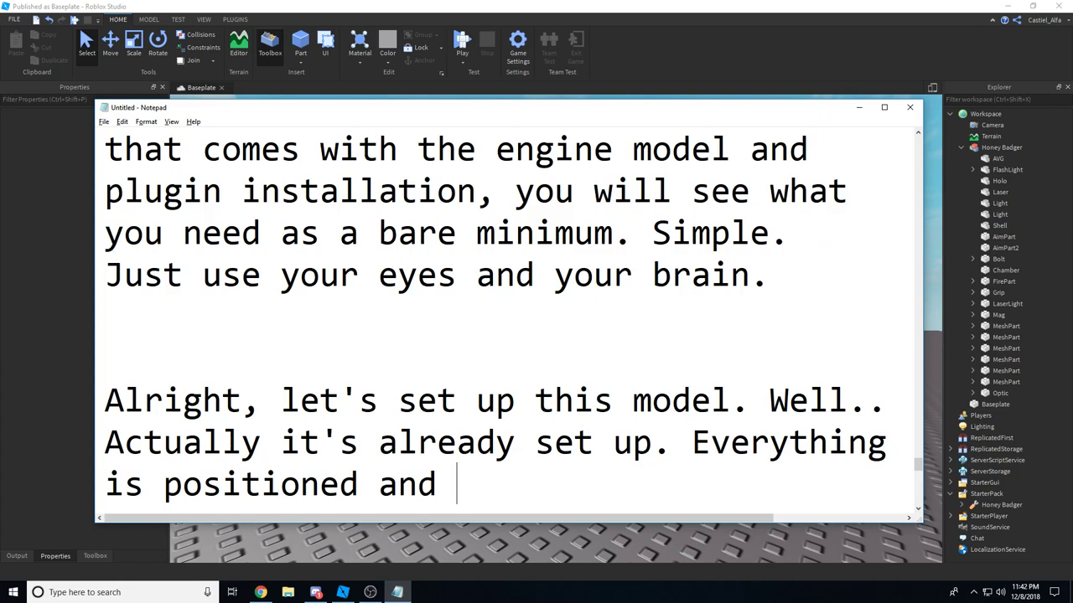
pyautogui.write('pres')
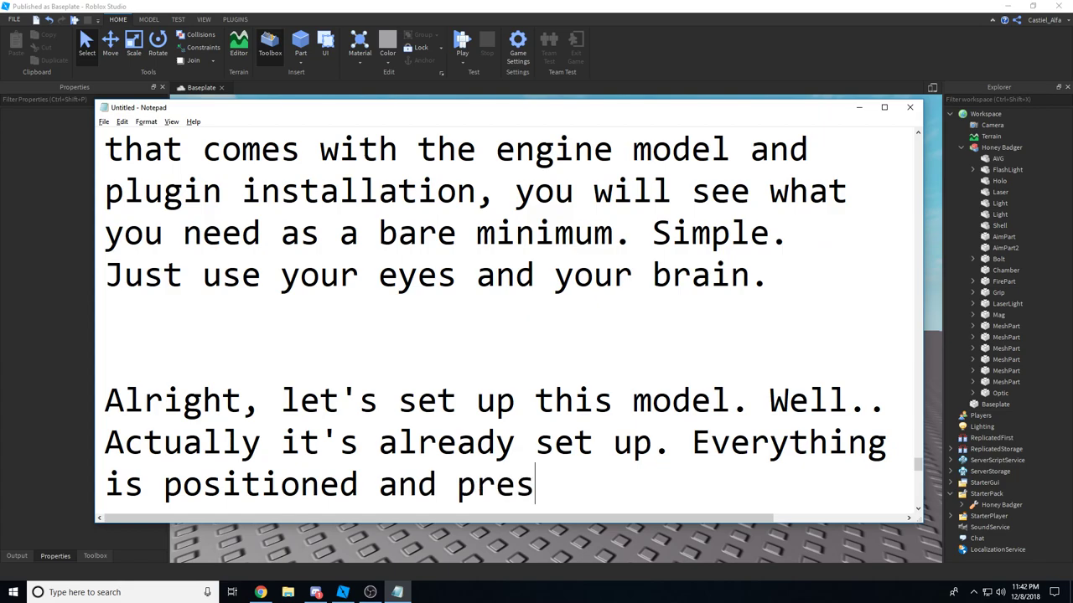
pyautogui.write('ent, so now for th')
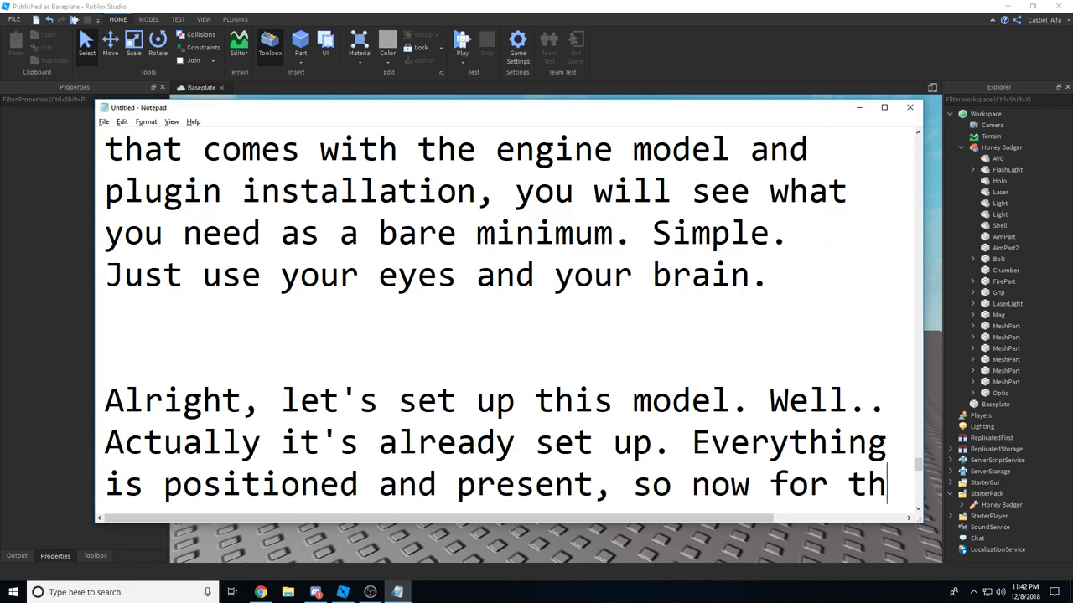
pyautogui.write("e server model. We're going t")
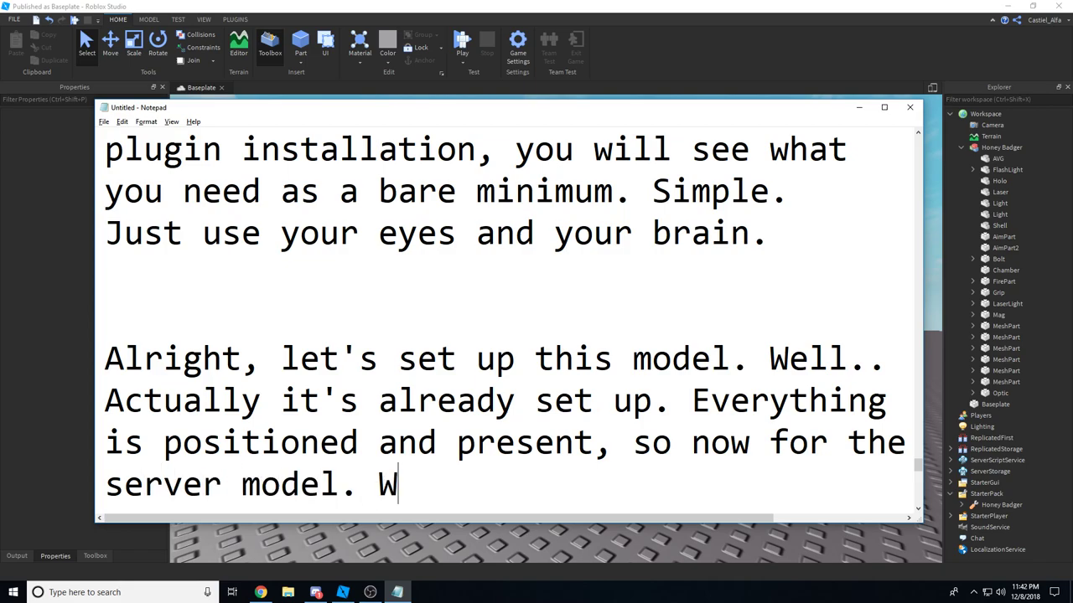
# Add the sentence "We're going to start with the single part server model." followed by blank lines.
pyautogui.press('BackSpace')
pyautogui.press('BackSpace')
pyautogui.write('g to star')
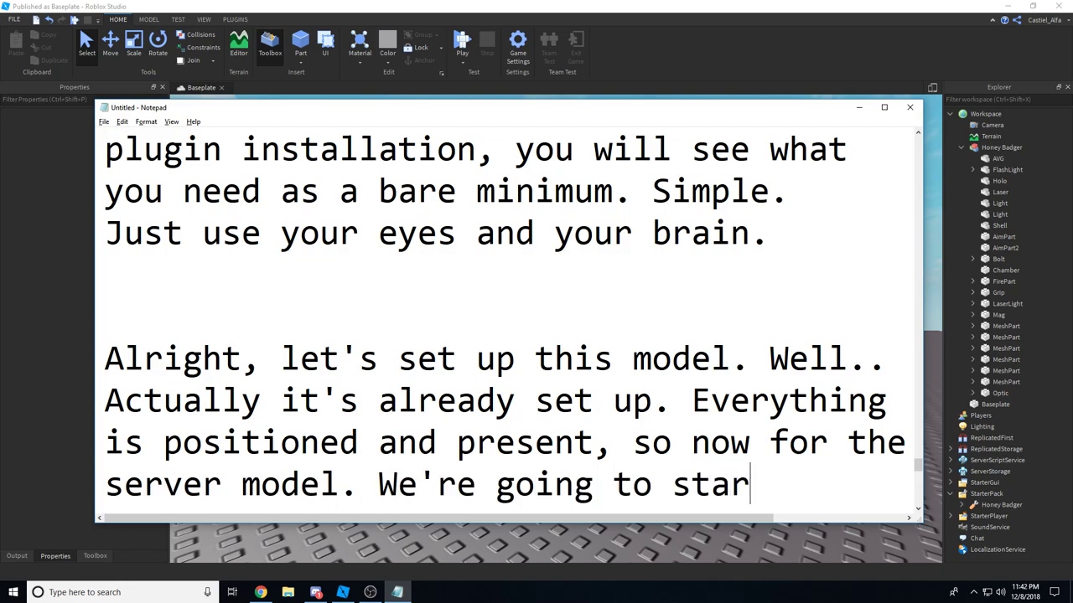
pyautogui.write('t with t')
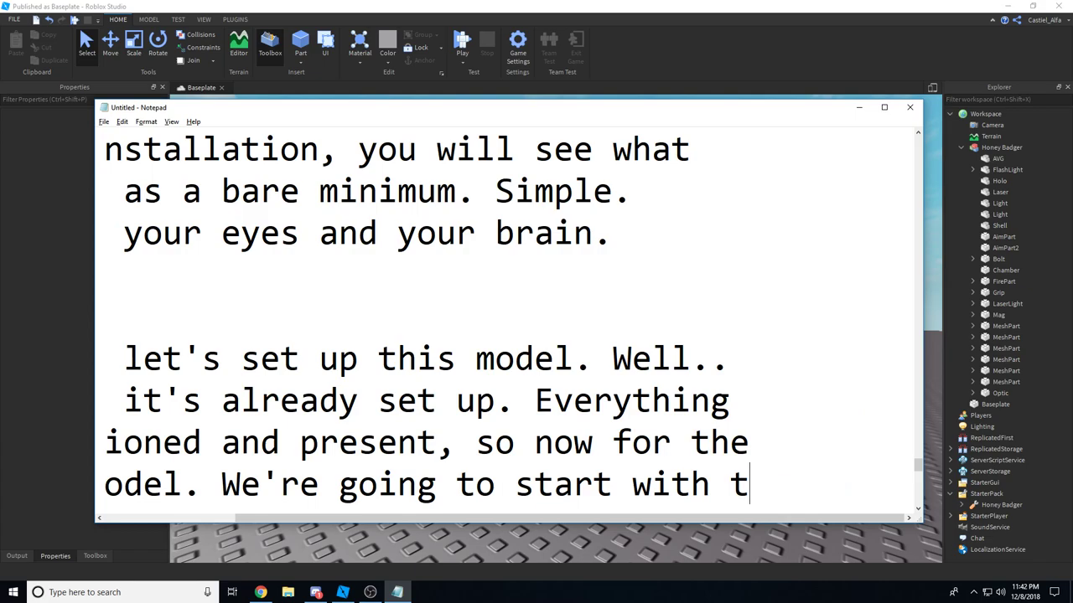
pyautogui.press('Return')
pyautogui.write('the ')
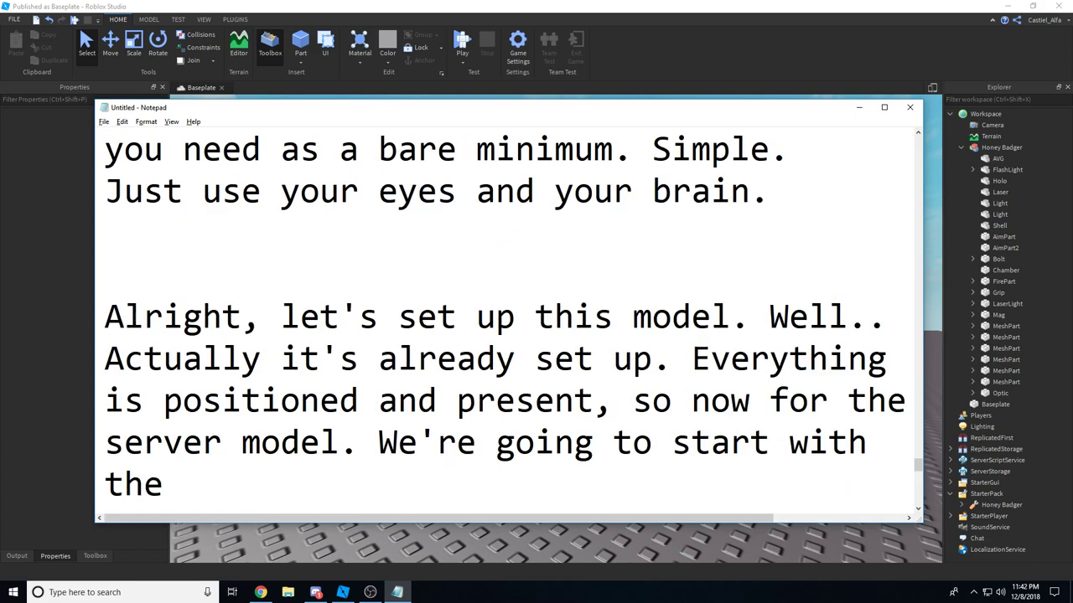
pyautogui.write('single par')
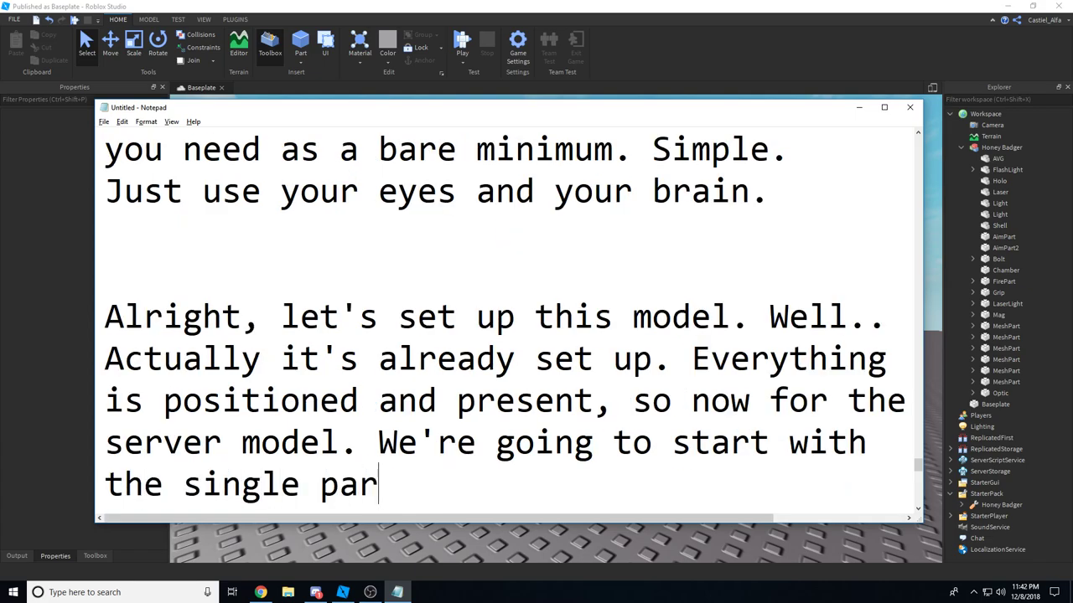
pyautogui.write('t server model')
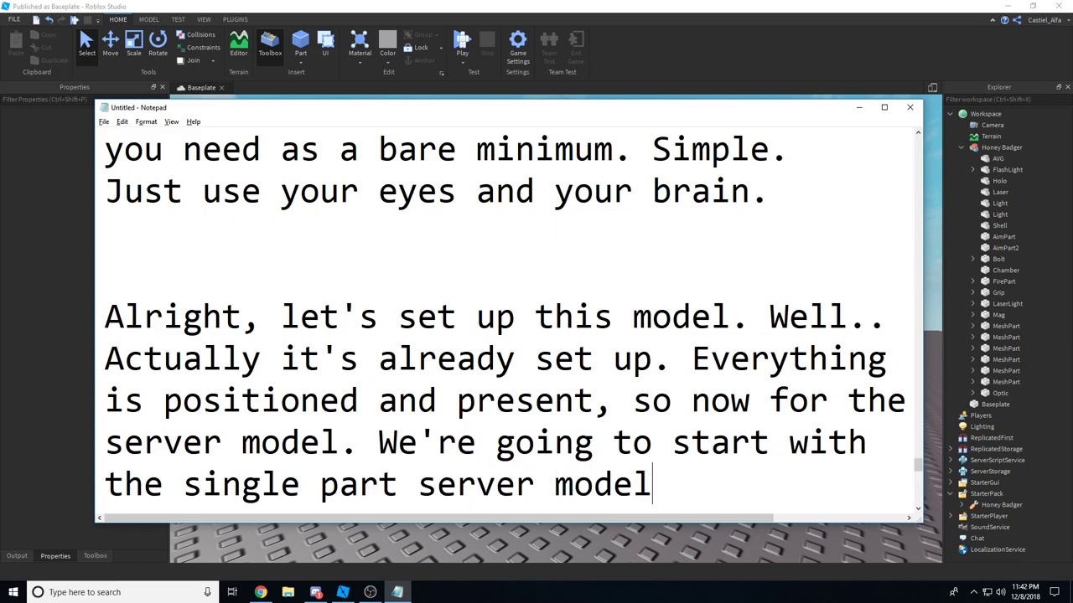
pyautogui.write('.')
pyautogui.press('Return')
pyautogui.press('Return')
pyautogui.press('Return')
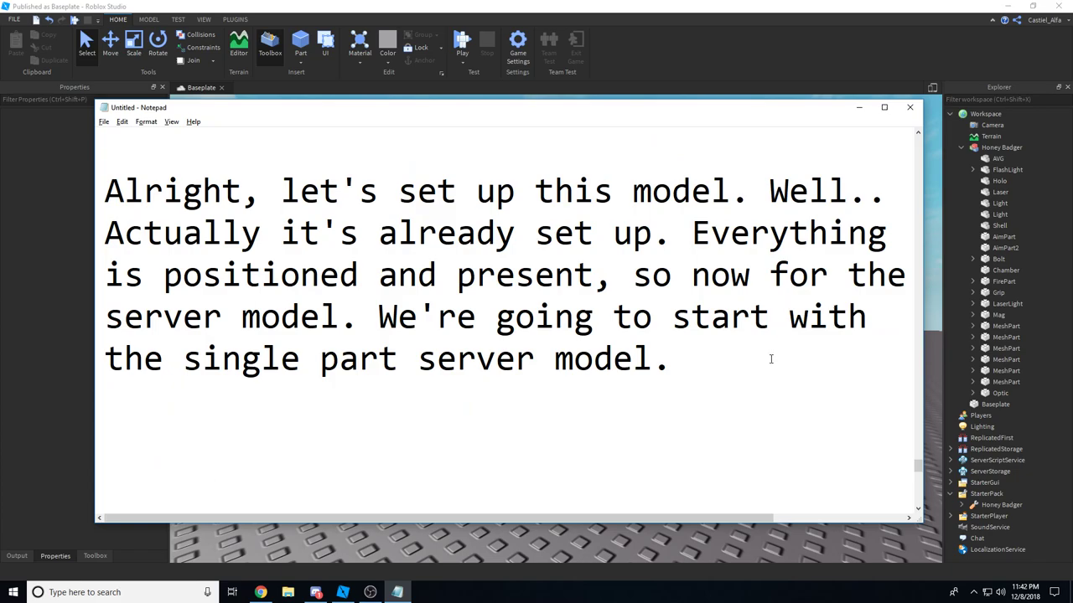
# Extend the last sentence with "which is already included with the engine.".
pyautogui.press('BackSpace')
pyautogui.write('which is')
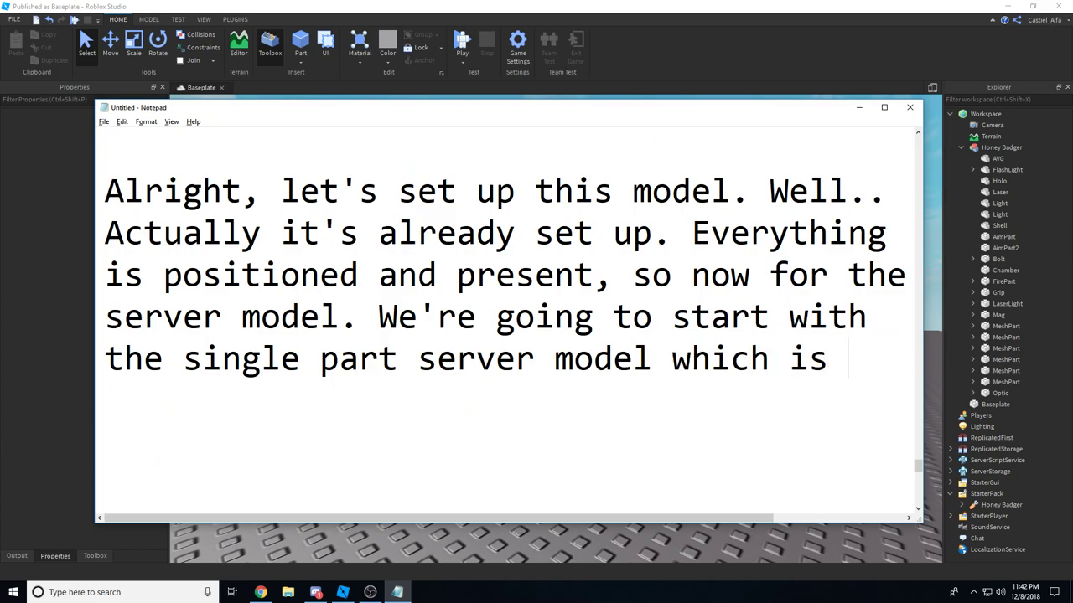
pyautogui.write(' al')
pyautogui.press('BackSpace')
pyautogui.press('BackSpace')
pyautogui.press('BackSpace')
pyautogui.write('already in')
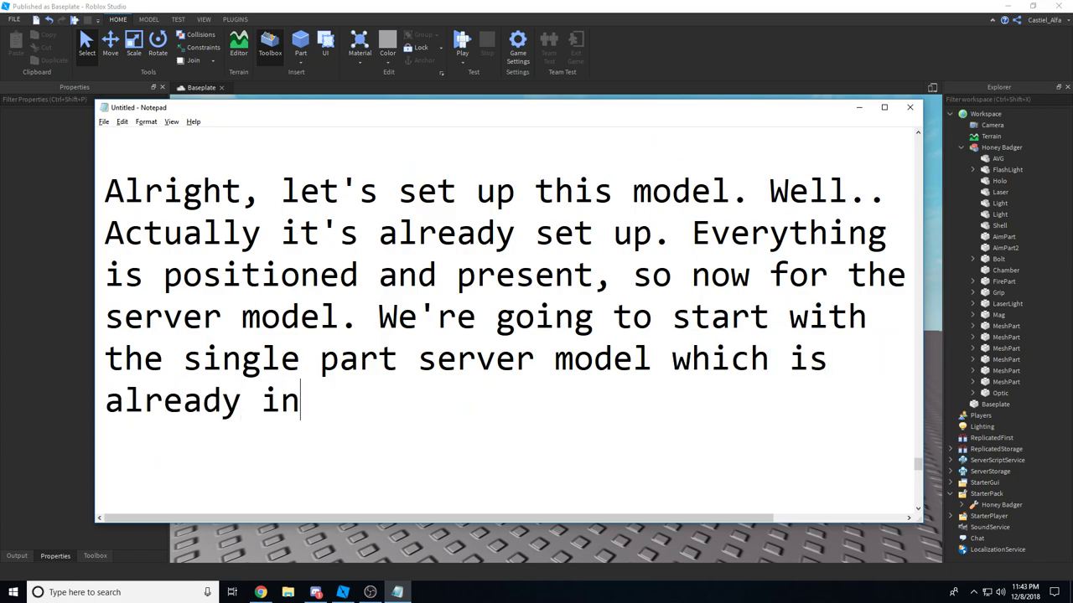
pyautogui.write('cluded ')
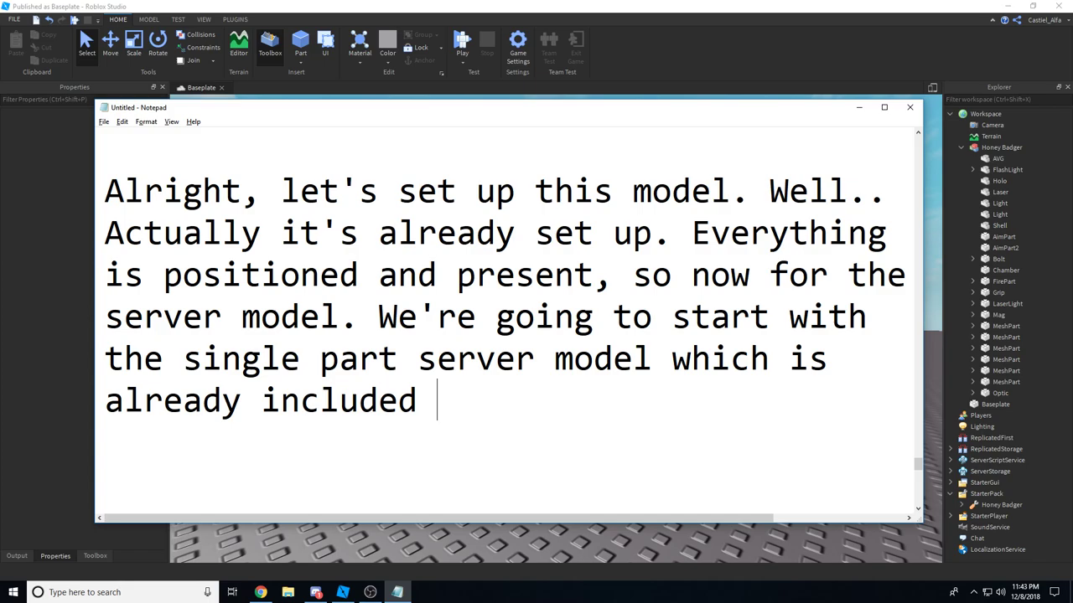
pyautogui.write('with the engine.')
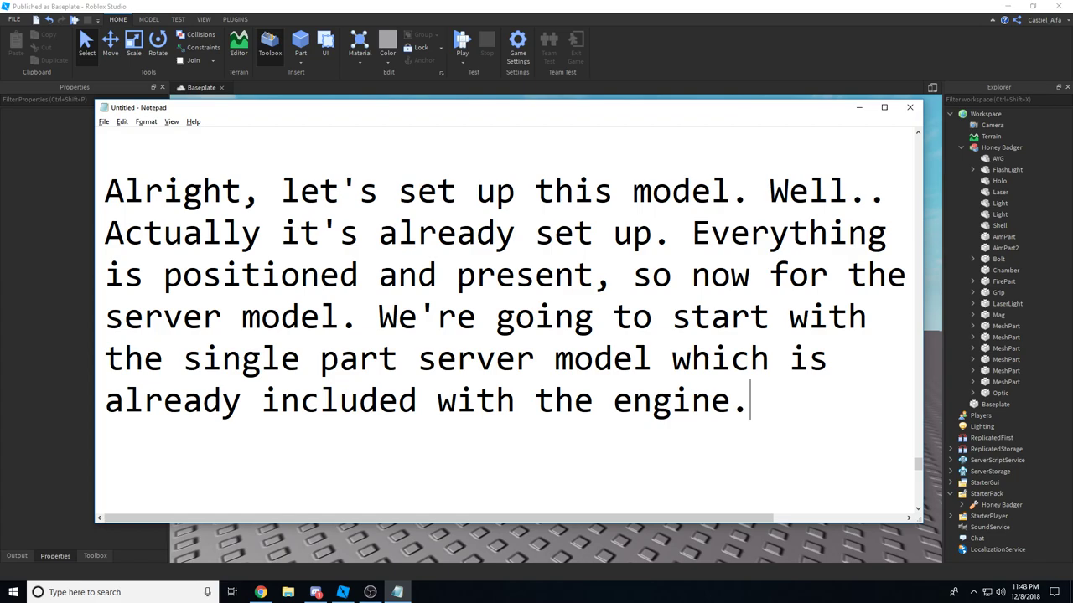
pyautogui.press('Return')
# Switch to Roblox Studio, collapse the workspace's Honey Badger model and expand the [WB] REngine folder in ReplicatedStorage.
pyautogui.click(858, 108)
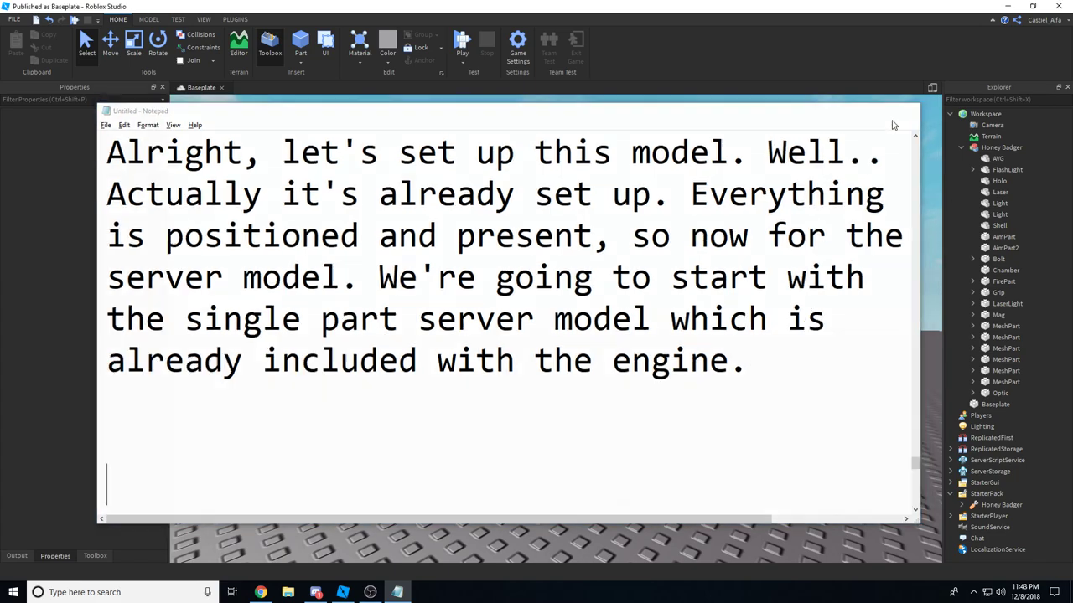
pyautogui.click(961, 147)
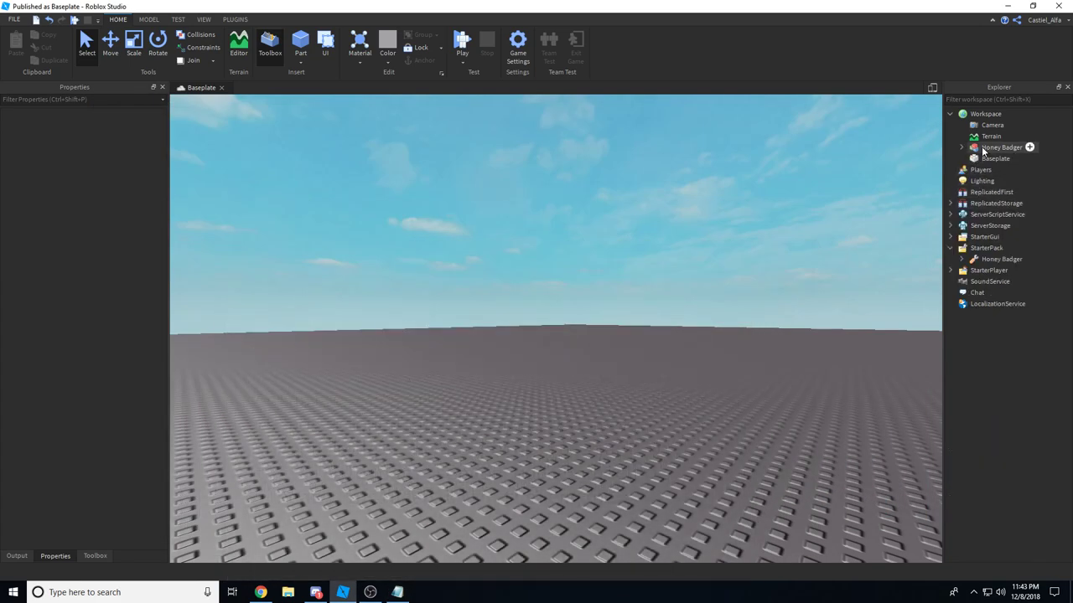
pyautogui.click(950, 225)
pyautogui.click(949, 225)
pyautogui.click(950, 203)
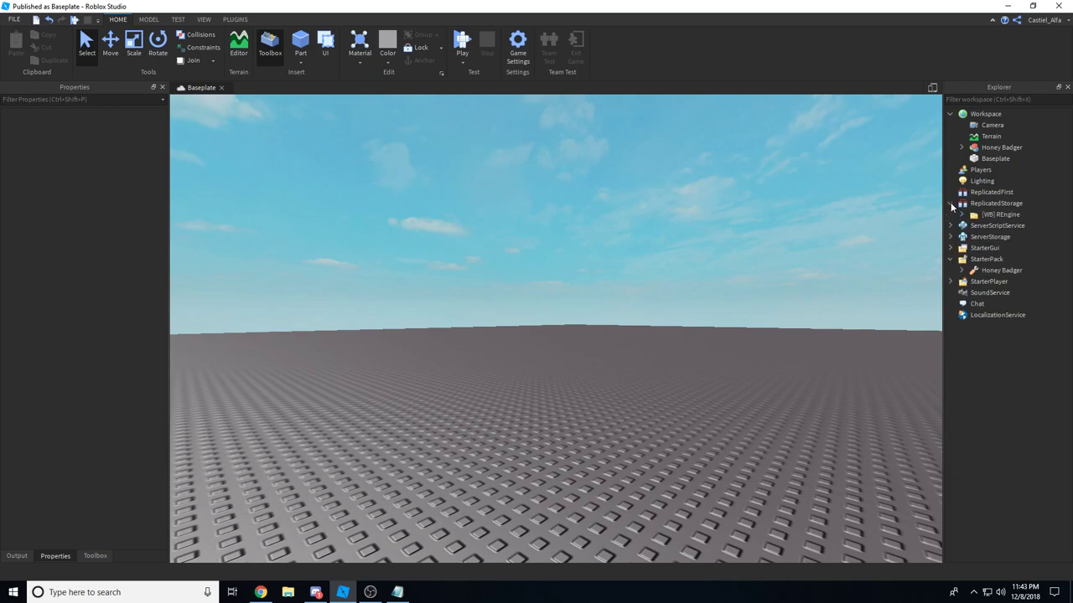
pyautogui.click(962, 215)
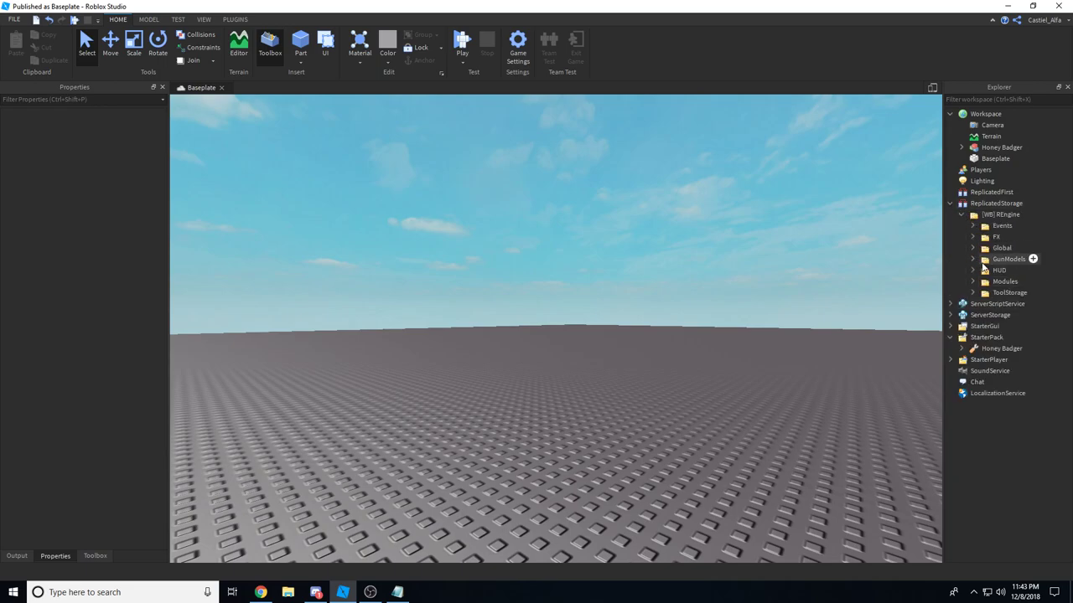
# Switch to Notepad and start a new paragraph with "To get this to work, put the client model".
pyautogui.hotkey('alt', 'Tab')
pyautogui.write('To get ')
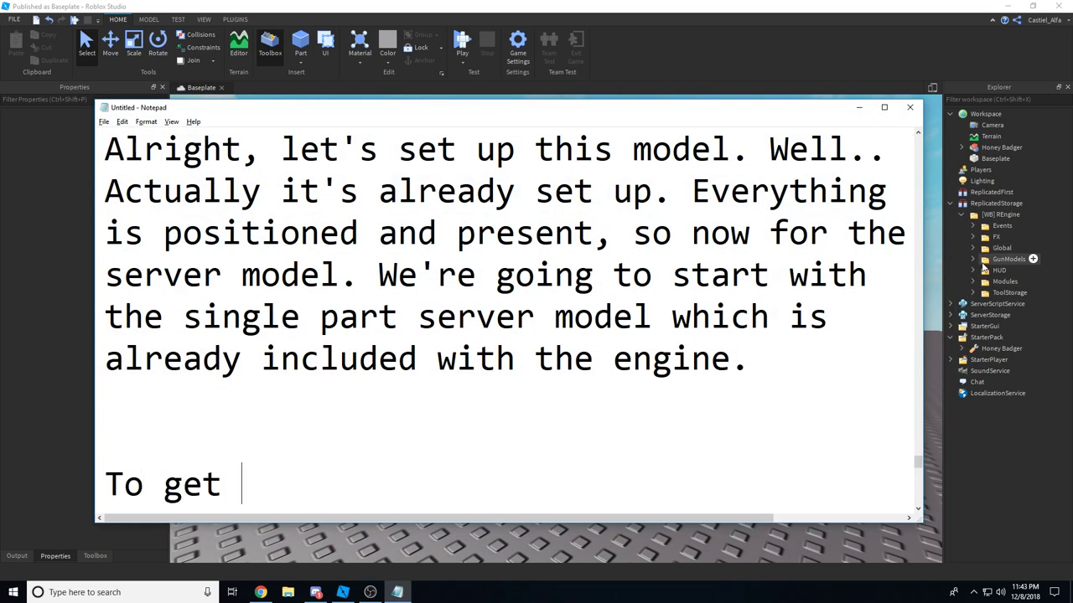
pyautogui.write('this to work, pl')
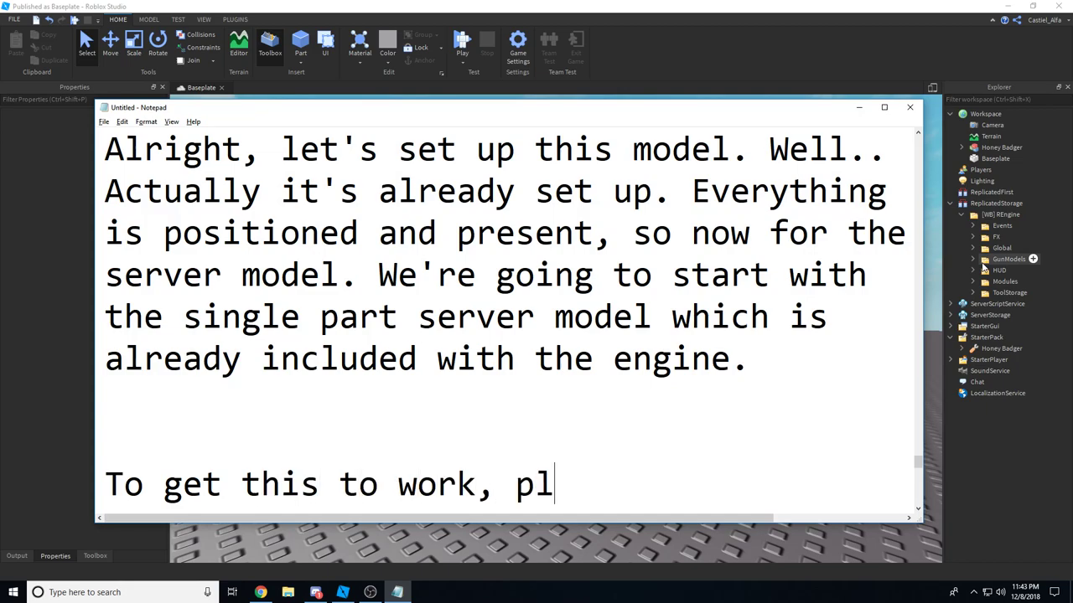
pyautogui.press('BackSpace')
pyautogui.write('ut the client model')
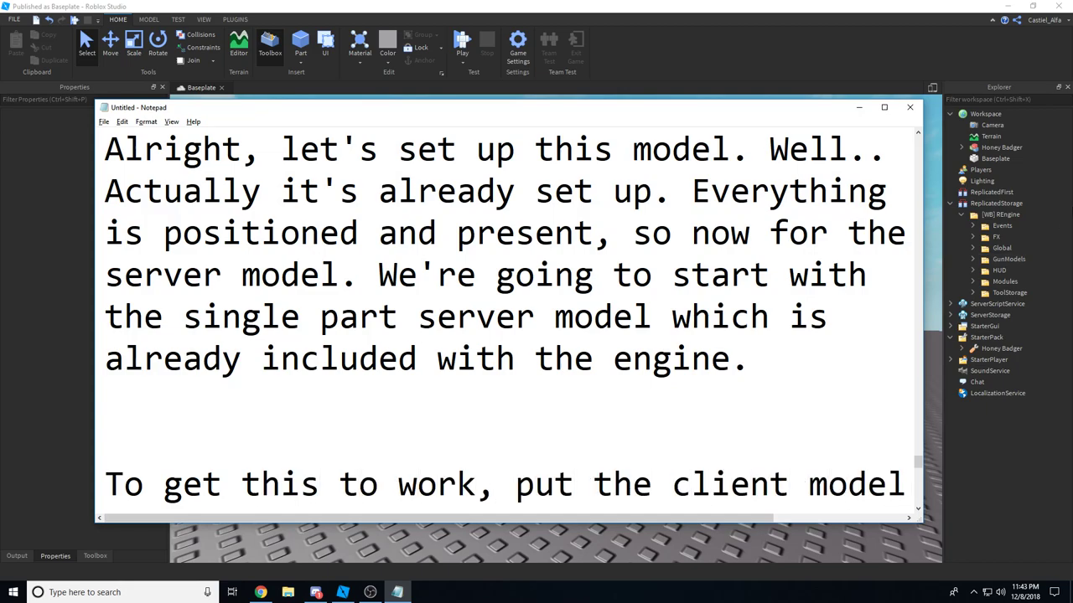
# Remove the surplus blank lines after the text and continue the sentence with "in the REngine > GunModels > Client".
pyautogui.scroll(-6, 798, 305)
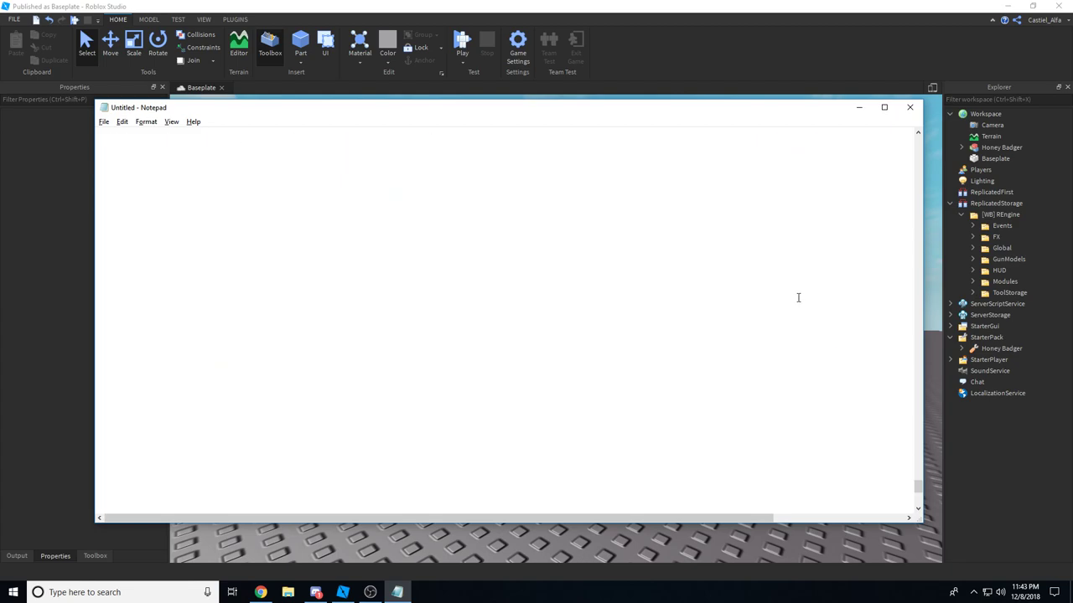
pyautogui.press('BackSpace')
pyautogui.press('BackSpace')
pyautogui.press('BackSpace')
pyautogui.press('BackSpace')
pyautogui.press('BackSpace')
pyautogui.press('BackSpace')
pyautogui.press('BackSpace')
pyautogui.press('BackSpace')
pyautogui.press('BackSpace')
pyautogui.press('BackSpace')
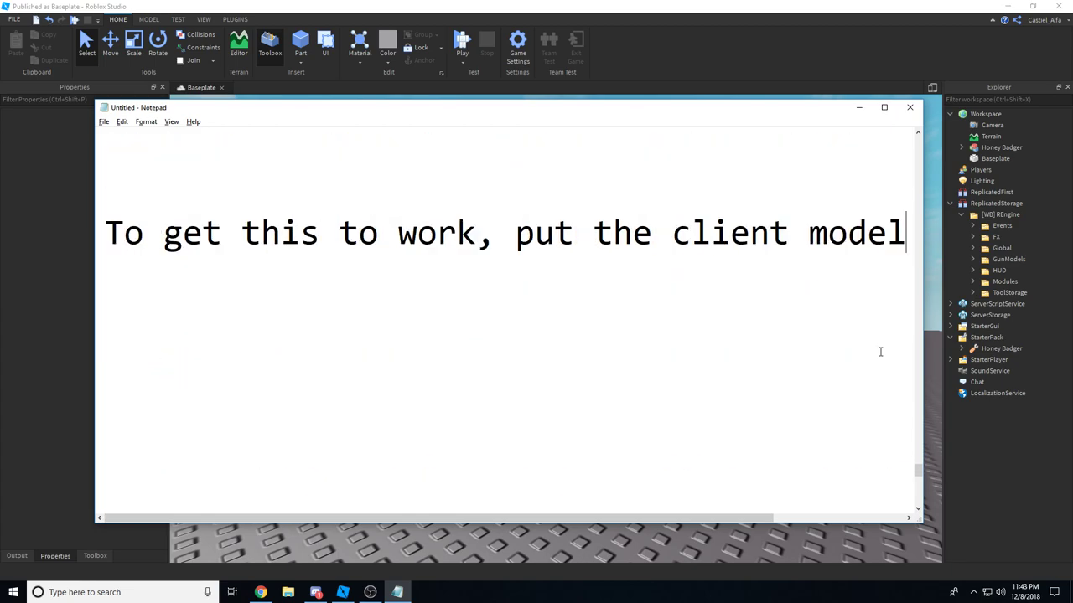
pyautogui.write('in the REngine >')
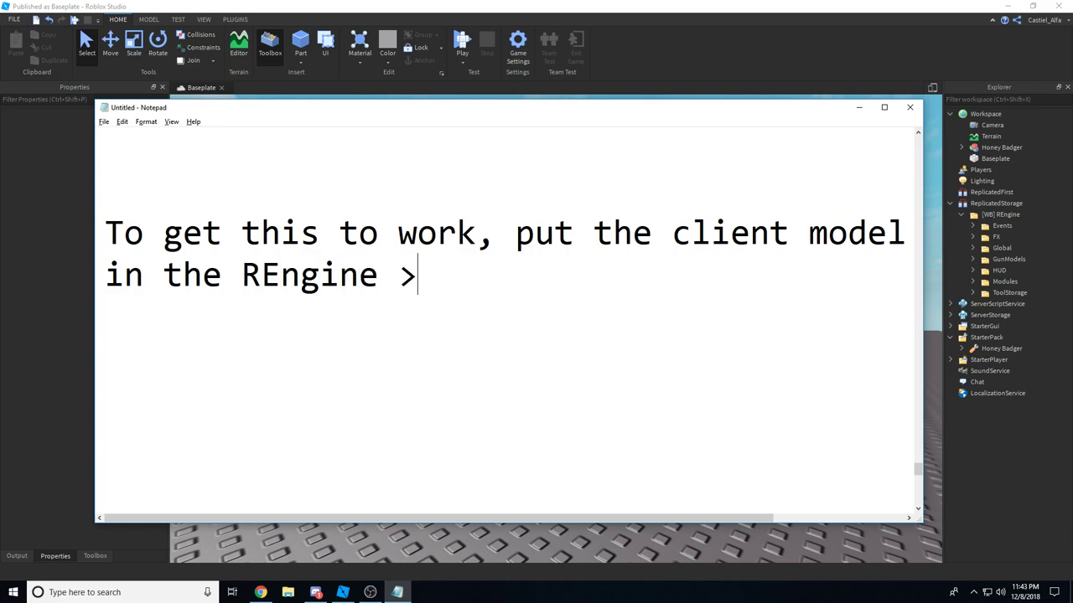
pyautogui.write(' GunModle')
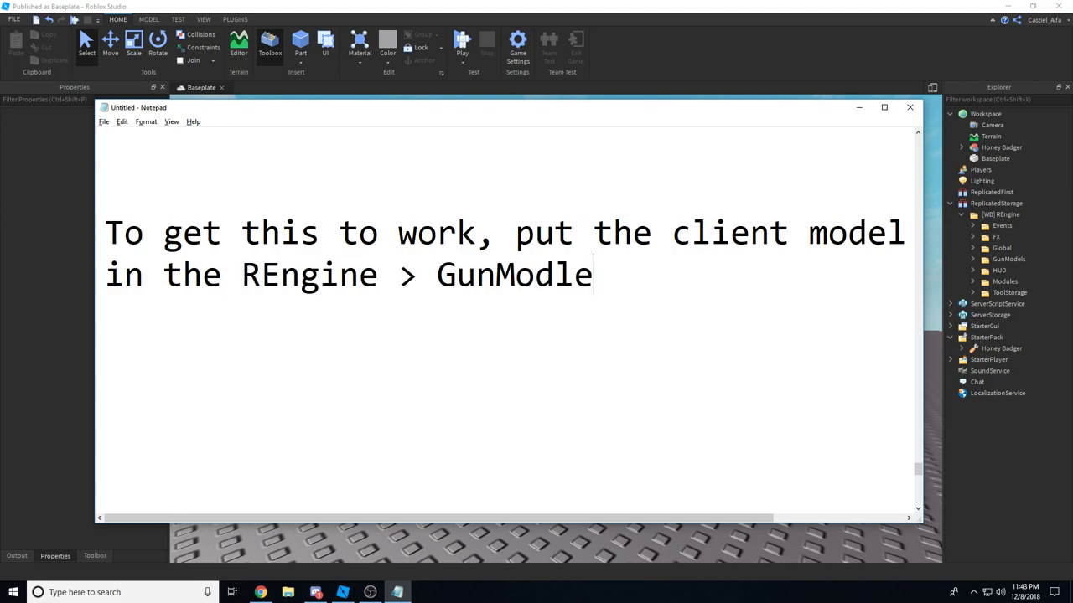
pyautogui.press('BackSpace')
pyautogui.press('BackSpace')
pyautogui.write('els > Client')
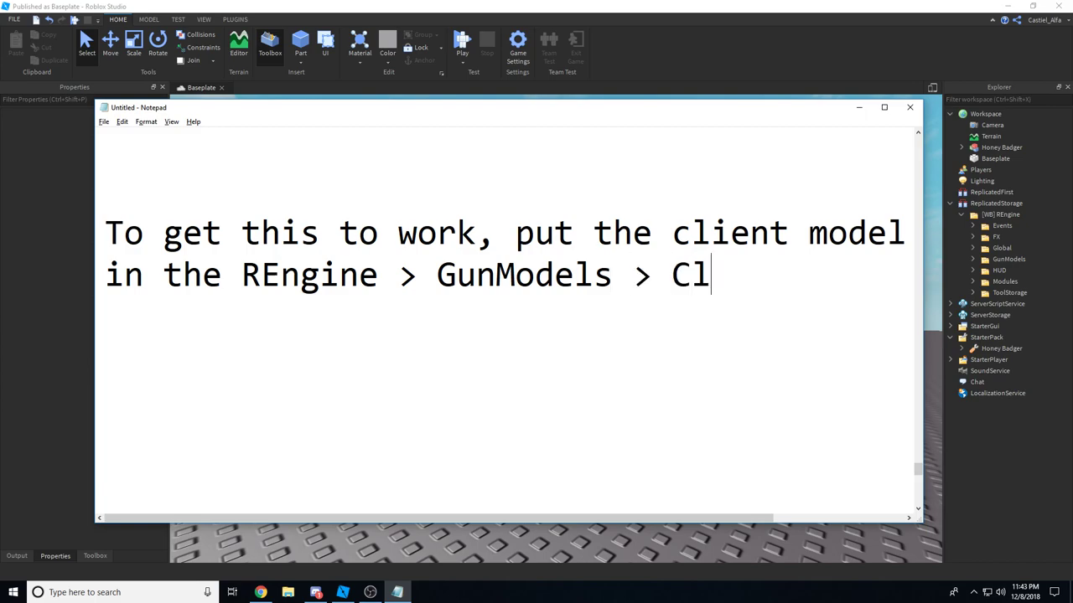
# In Roblox Studio, expand GunModels with its Client and Server folders, and select Client, GunModels and [WB] REngine together to highlight the path.
pyautogui.click(981, 260)
pyautogui.click(995, 282)
pyautogui.click(1010, 269)
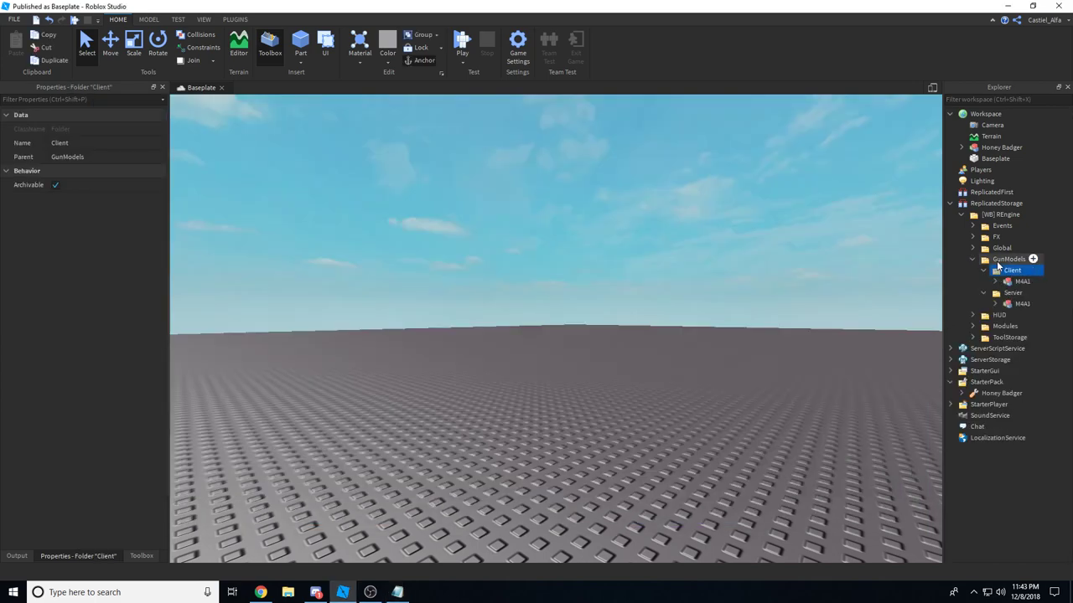
pyautogui.keyDown('ctrl'); pyautogui.click(1008, 259); pyautogui.keyUp('ctrl')
pyautogui.keyDown('ctrl'); pyautogui.click(998, 215); pyautogui.keyUp('ctrl')
pyautogui.hotkey('alt', 'Tab')
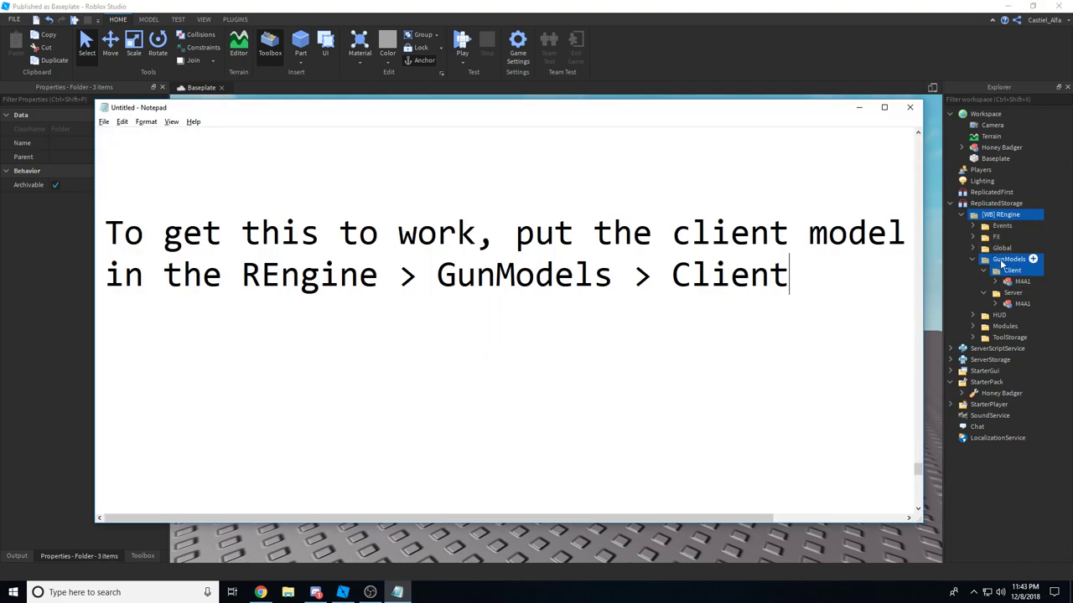
# Move the Honey Badger model from Workspace into the Client folder of GunModels and clear the selection.
pyautogui.moveTo(1001, 147); pyautogui.dragTo(1018, 274)
pyautogui.click(821, 304)
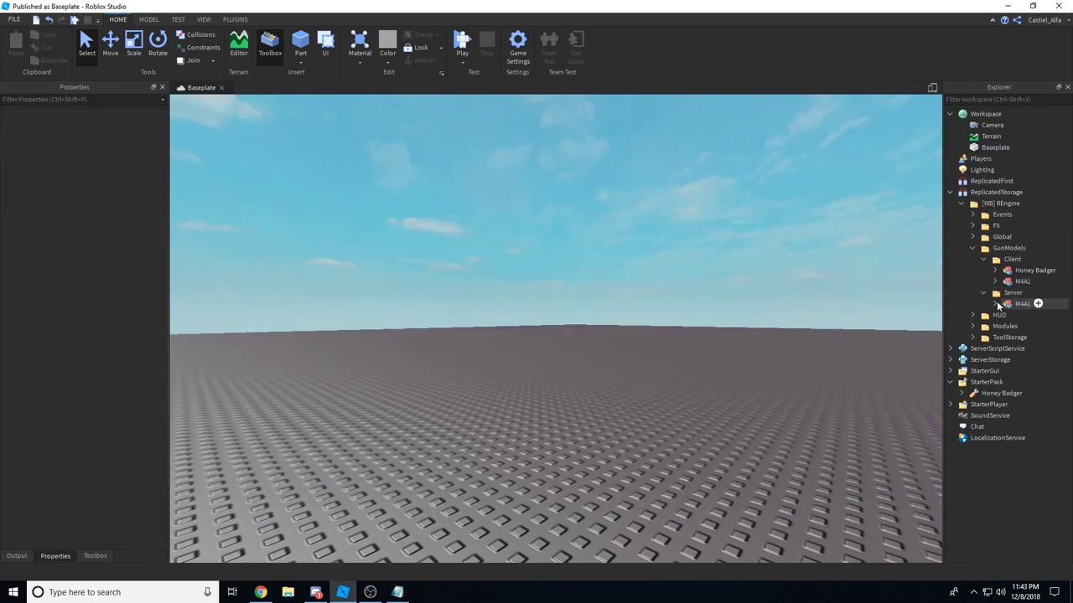
pyautogui.hotkey('alt', 'Tab')
# Duplicate the M4A1 model in the Server folder of GunModels and rename the copy "Honey Badger".
pyautogui.click(1002, 304)
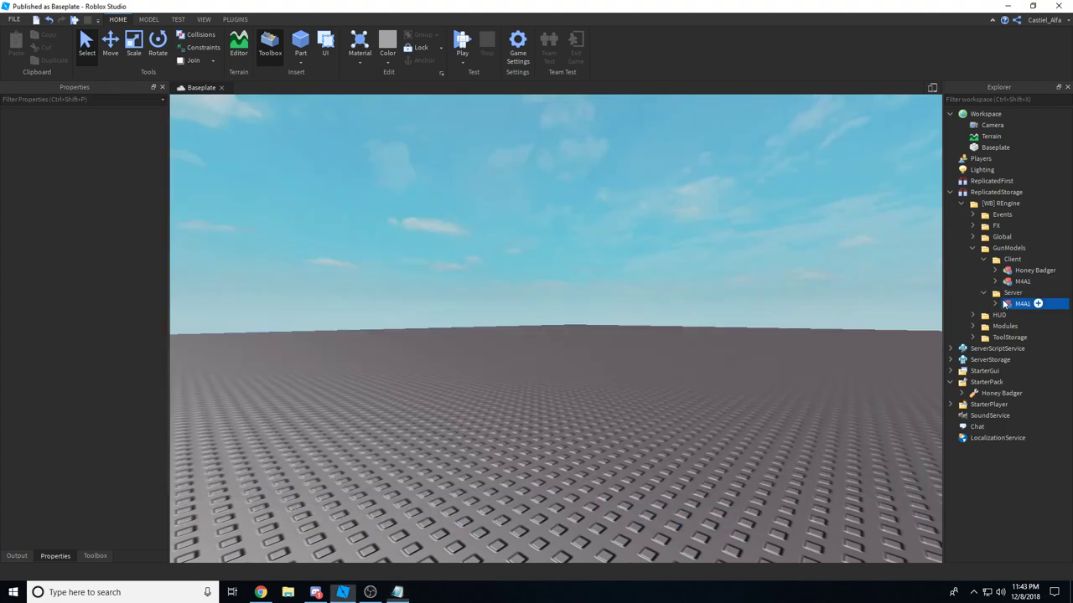
pyautogui.hotkey('ctrl', 'd')
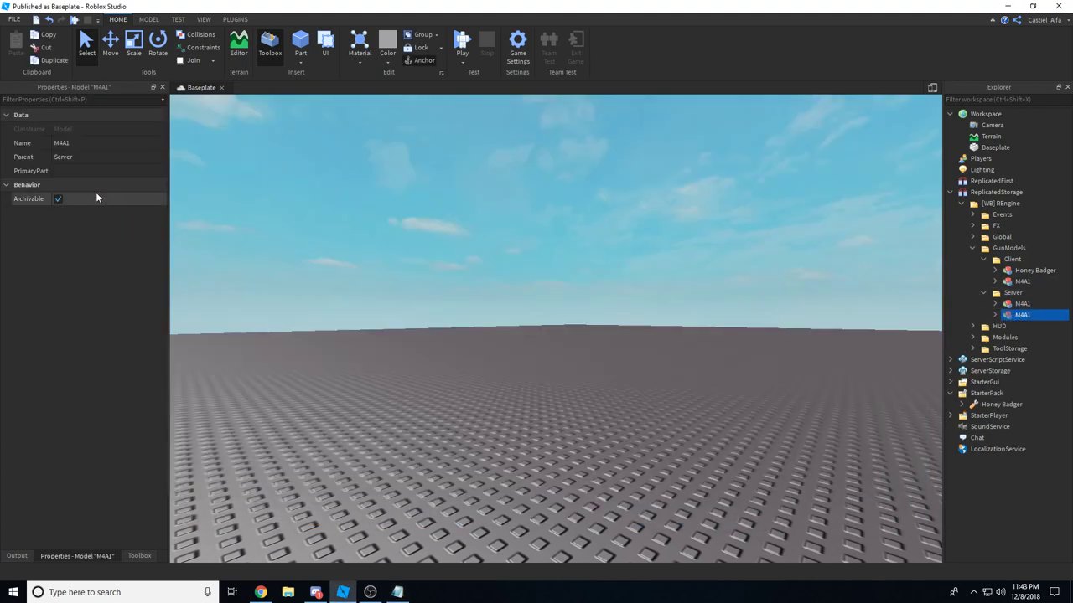
pyautogui.click(109, 143)
pyautogui.write('Honey Badger')
pyautogui.press('Return')
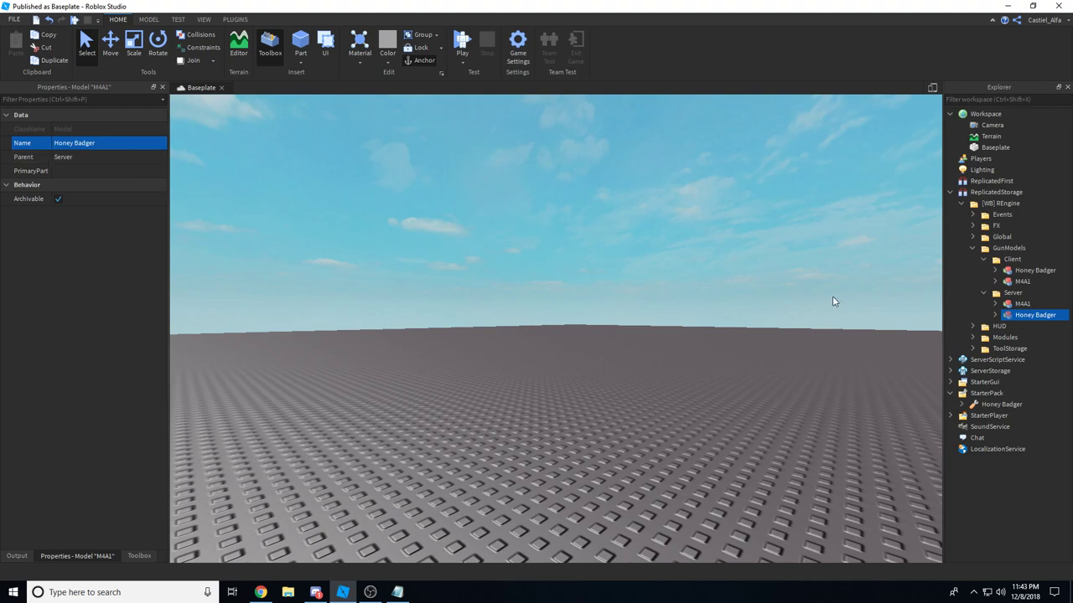
# In Notepad, add the lines "Now if you notice, I just cloned the server model for the M4A1. Here's what it looks like.".
pyautogui.click(994, 315)
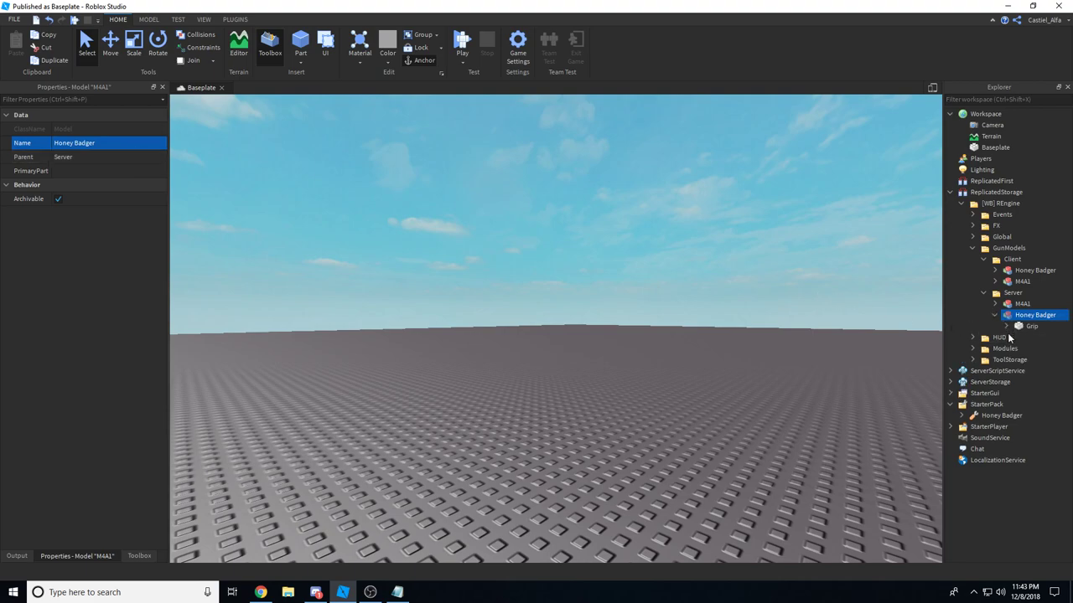
pyautogui.hotkey('alt', 'Tab')
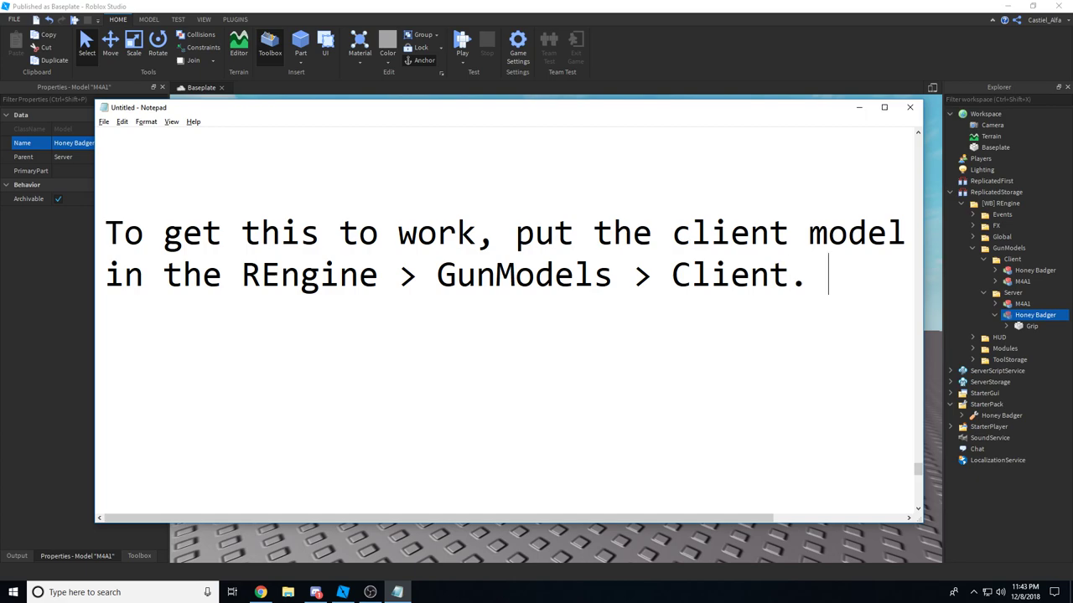
pyautogui.write('Now if you not')
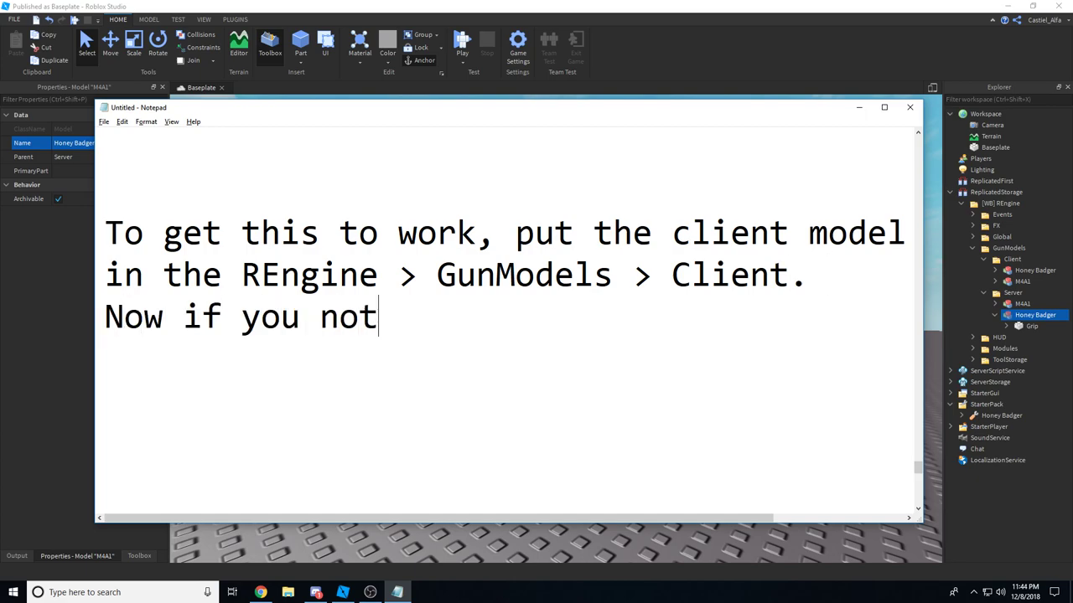
pyautogui.write('ice, I just cloned the')
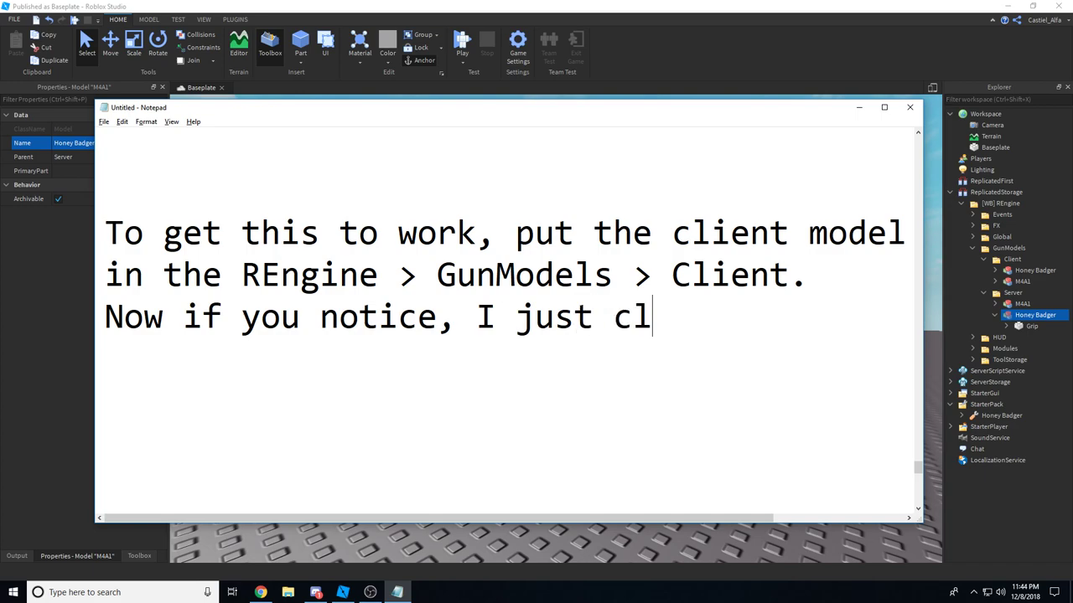
pyautogui.press('Return')
pyautogui.write('m')
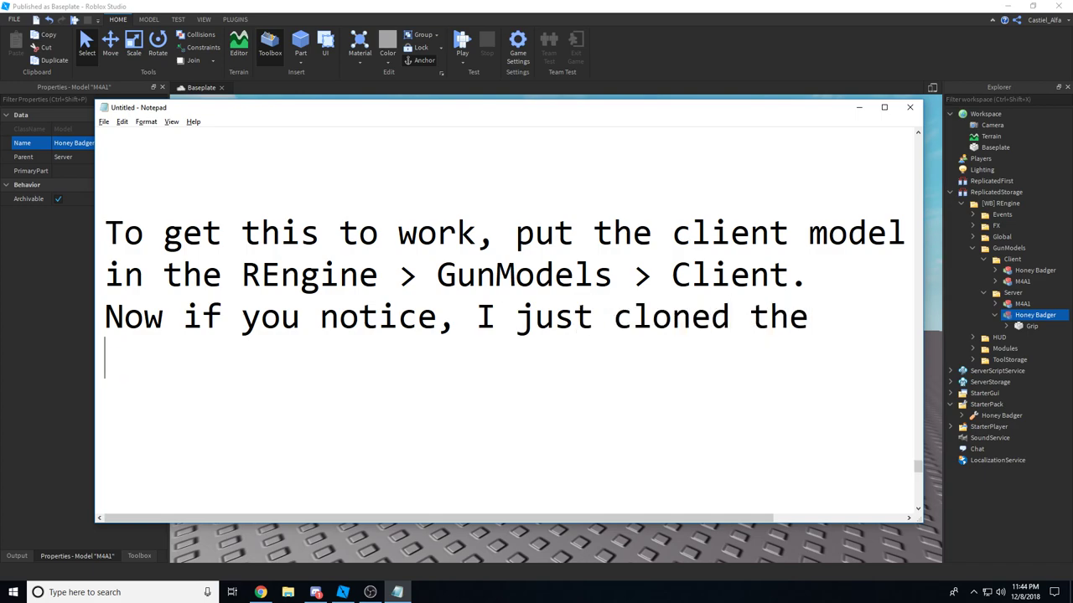
pyautogui.write('server model ')
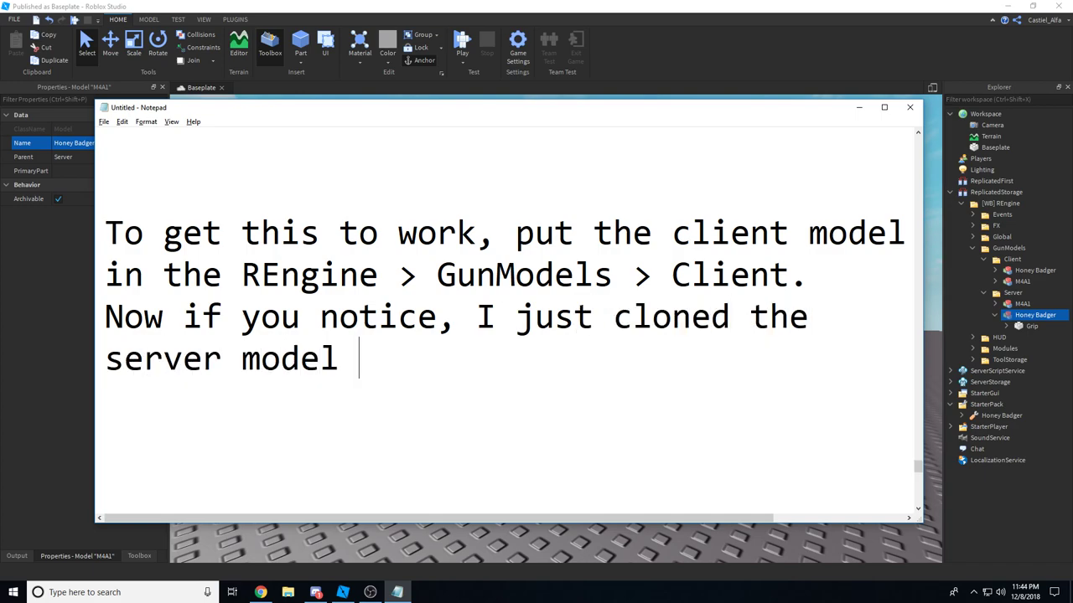
pyautogui.write('for the M4A')
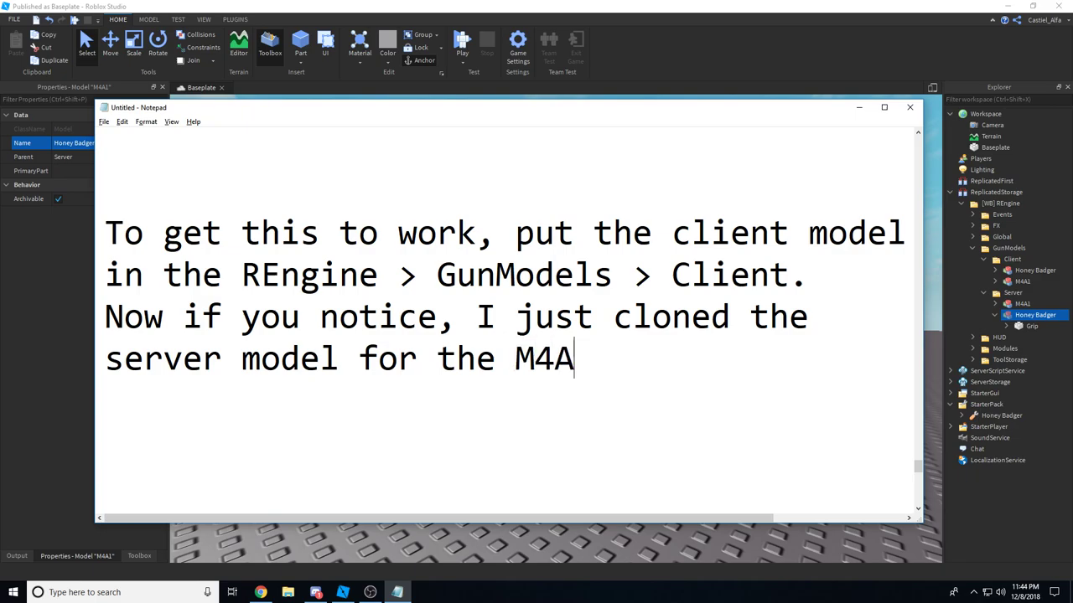
pyautogui.write("1. Here's what ")
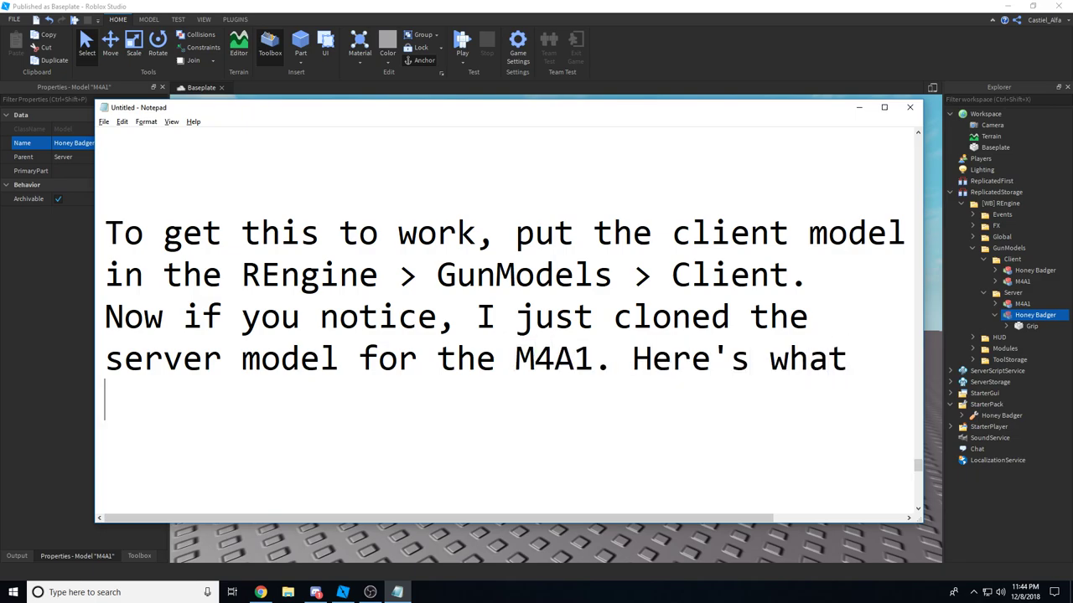
pyautogui.write('it looks like.')
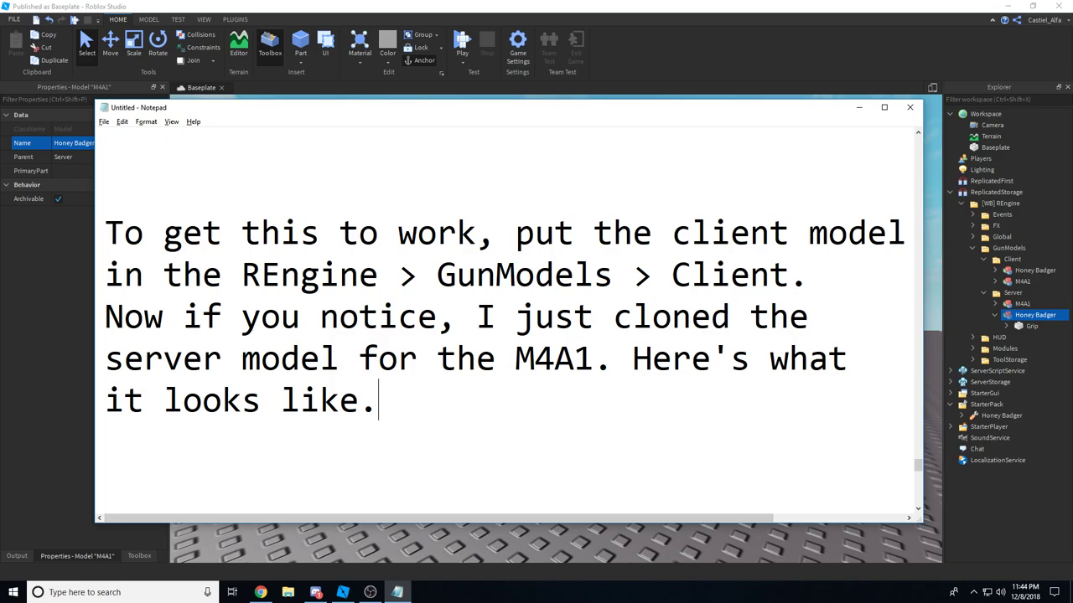
# Return to Roblox Studio, move the Honey Badger model from the Server folder into Workspace, and focus the camera on it.
pyautogui.click(858, 108)
pyautogui.moveTo(1039, 315); pyautogui.dragTo(987, 115)
pyautogui.press('f')
pyautogui.moveTo(768, 189); pyautogui.dragTo(752, 189, button='right')
pyautogui.click(751, 189)
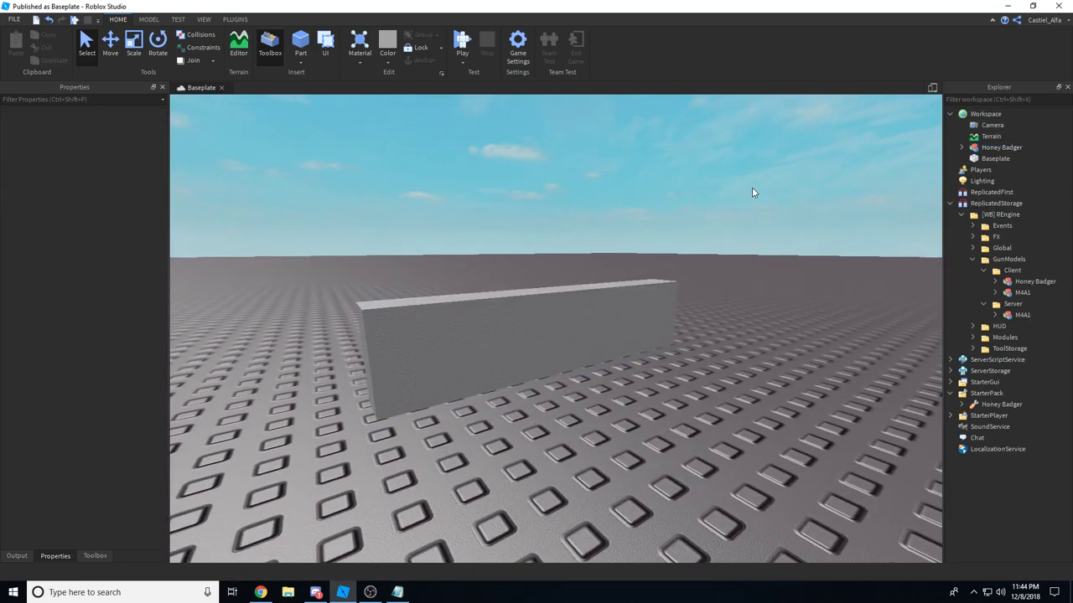
# Switch to Notepad and continue the note with "A basic part. You do NOT need to use this part. You".
pyautogui.hotkey('alt', 'Tab')
pyautogui.write('A b')
pyautogui.press('BackSpace')
pyautogui.press('BackSpace')
pyautogui.press('BackSpace')
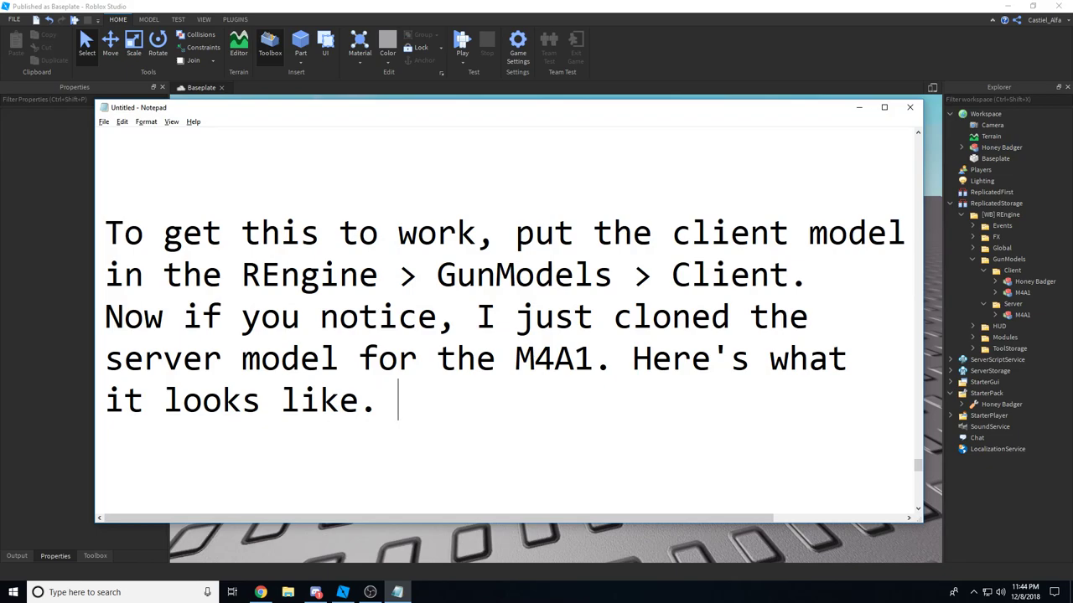
pyautogui.write('A basic part,')
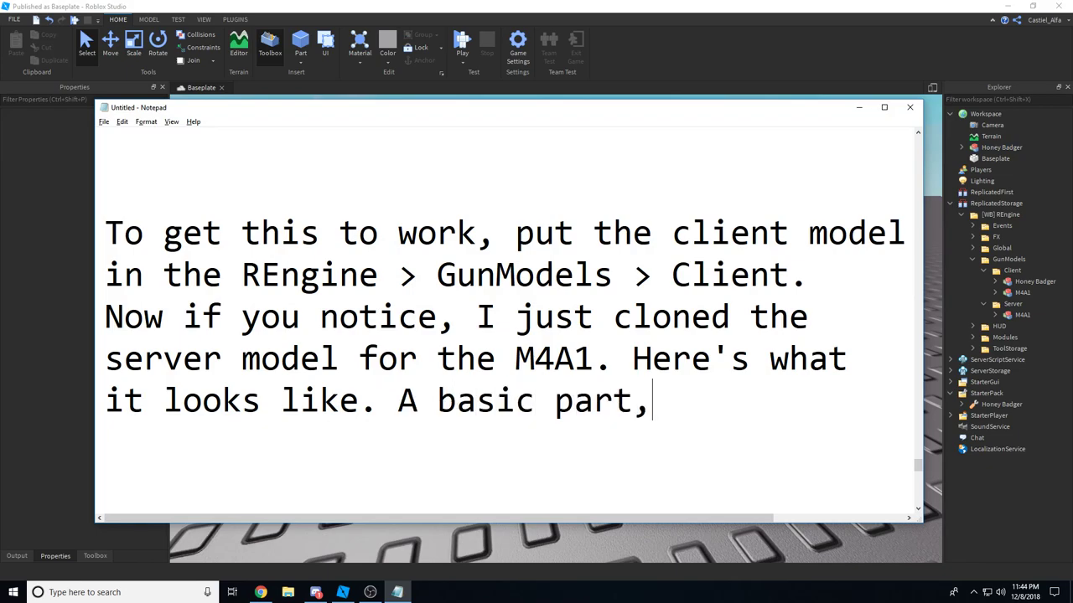
pyautogui.press('BackSpace')
pyautogui.write('. You')
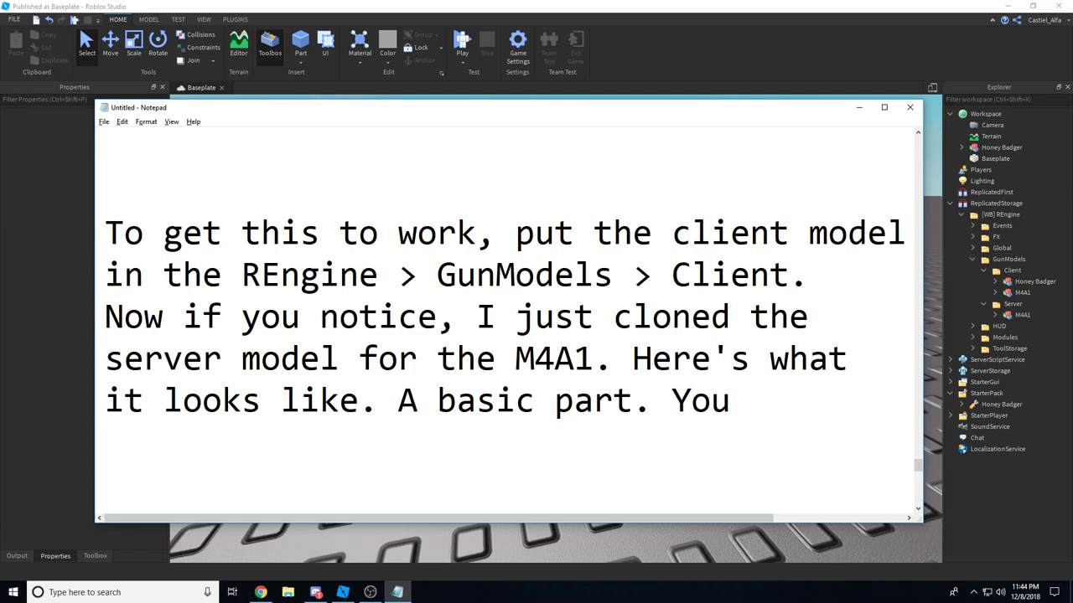
pyautogui.write(' do n')
pyautogui.press('BackSpace')
pyautogui.write('NOT')
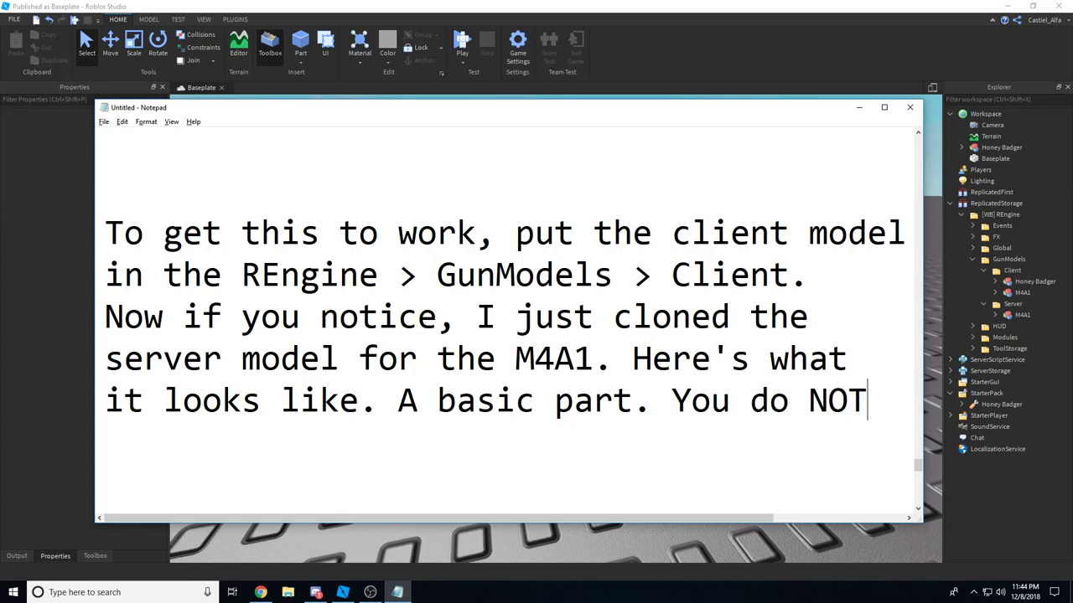
pyautogui.write(' need to use this p')
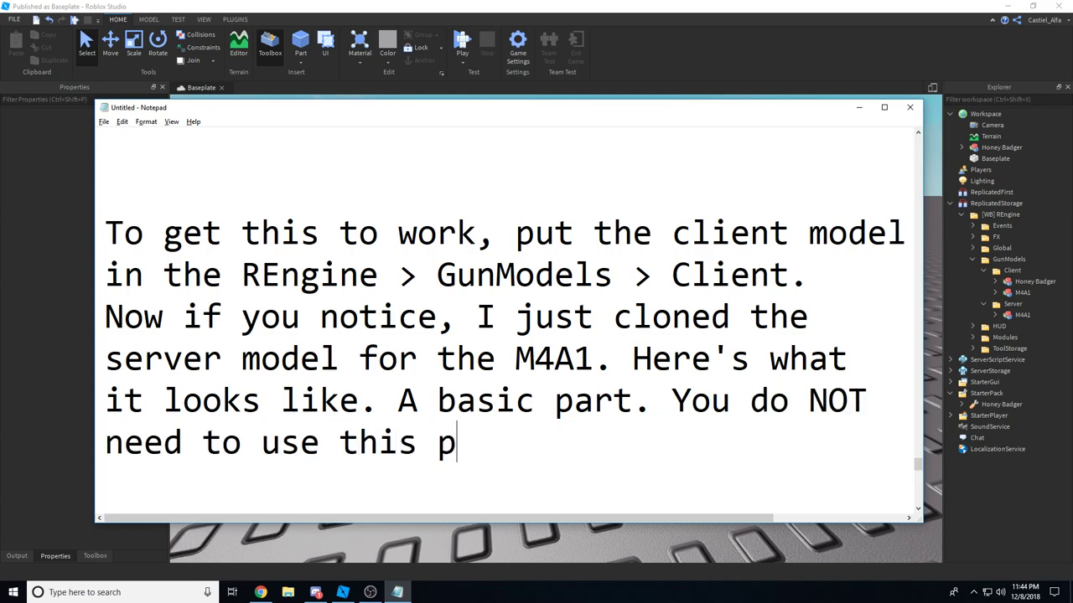
pyautogui.write('art. You ')
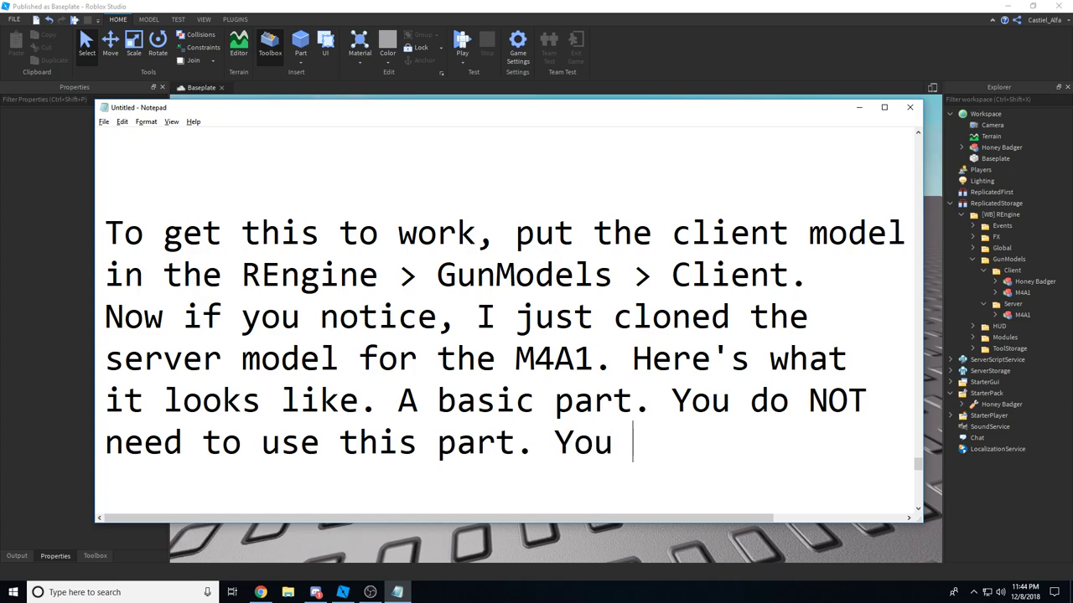
# Continue the sentence with "can use anything. It can even be more than one part" and start a new line.
pyautogui.write('can use anyth')
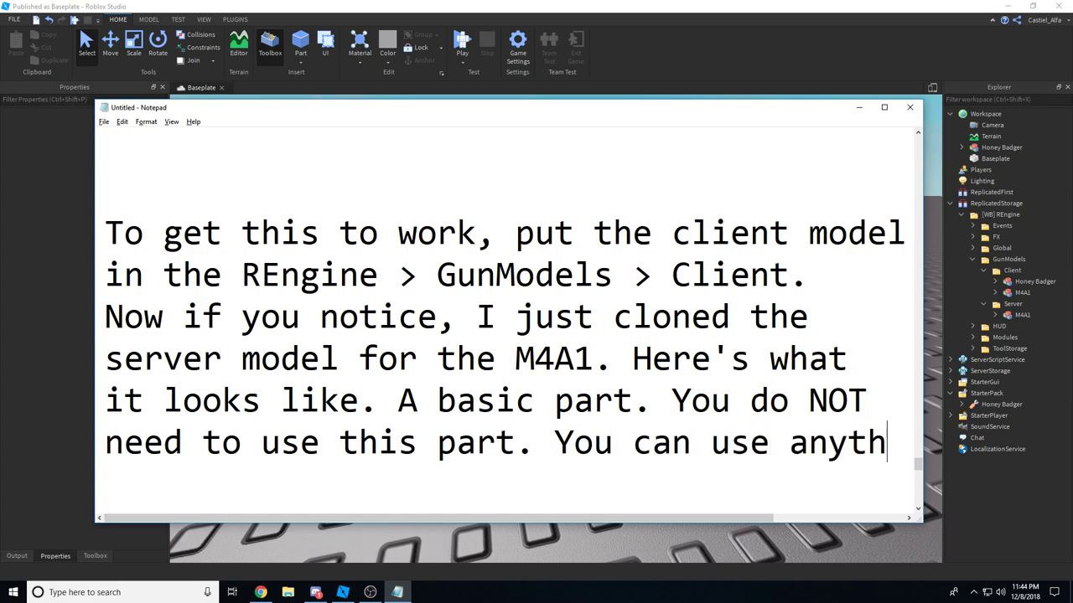
pyautogui.press('BackSpace')
pyautogui.press('BackSpace')
pyautogui.press('BackSpace')
pyautogui.press('BackSpace')
pyautogui.write('anythi')
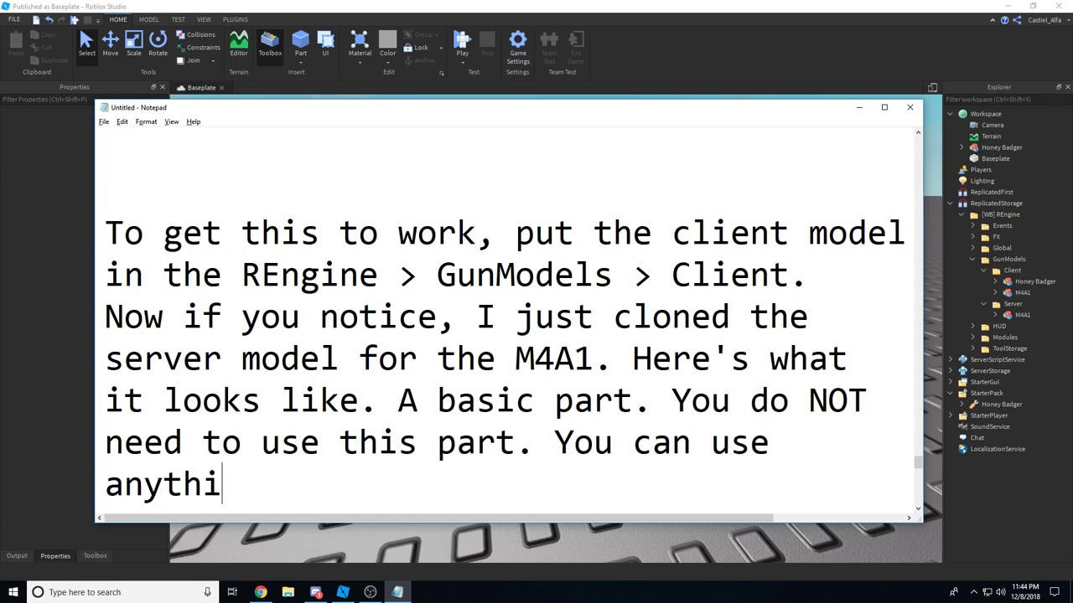
pyautogui.write('ng. It can')
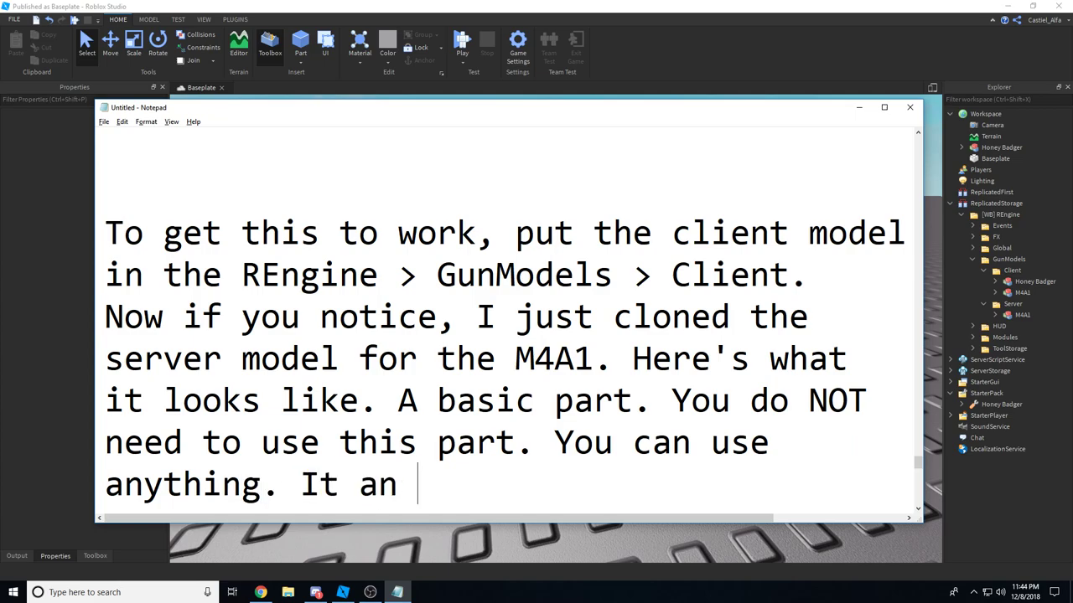
pyautogui.press('BackSpace')
pyautogui.press('BackSpace')
pyautogui.press('BackSpace')
pyautogui.write('can even b')
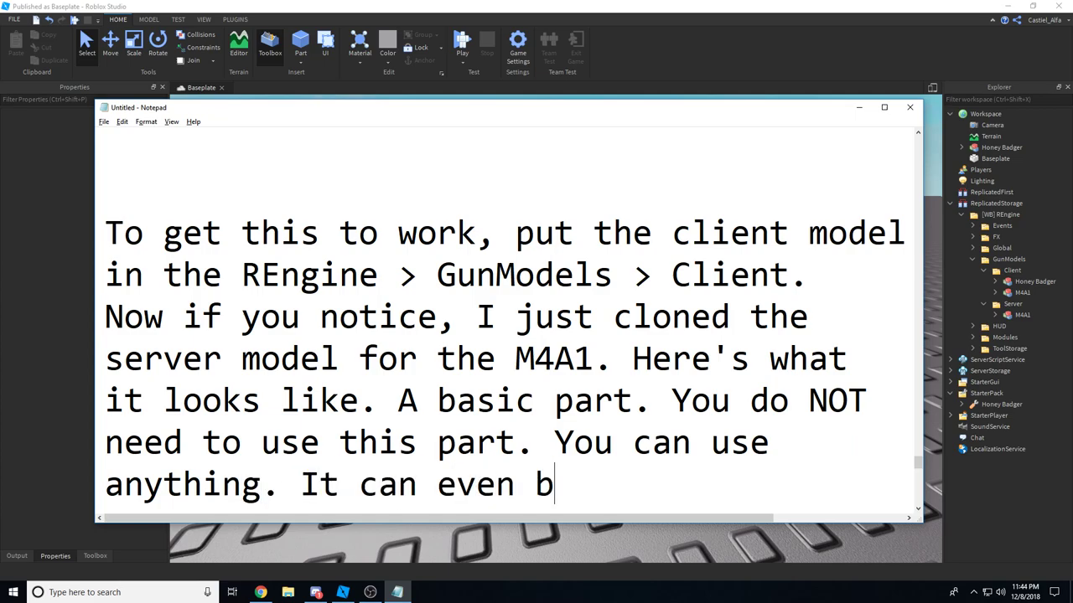
pyautogui.write('e more than one part')
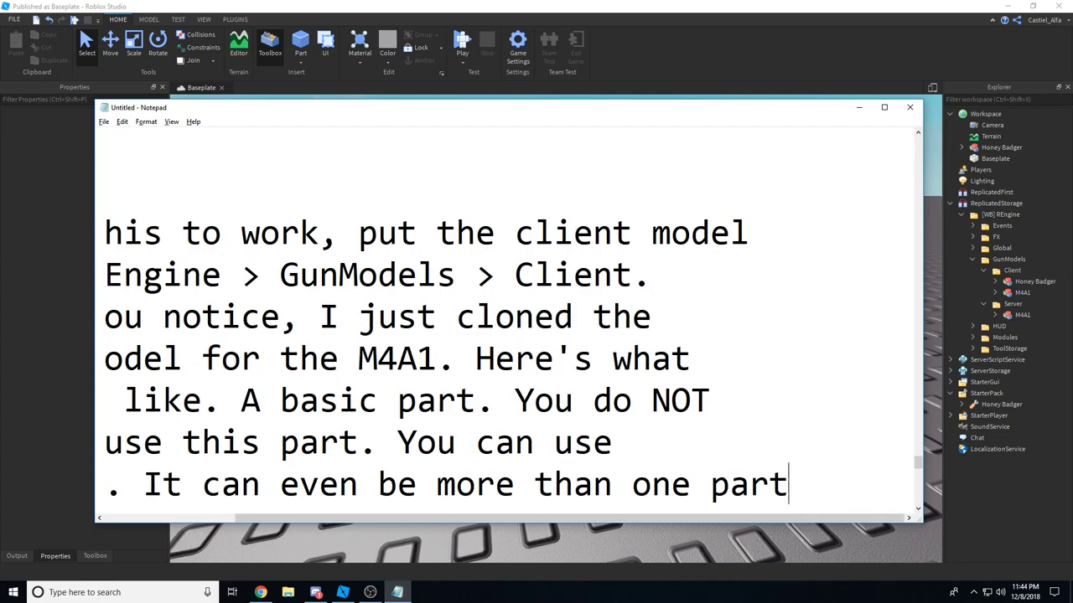
pyautogui.press('Return')
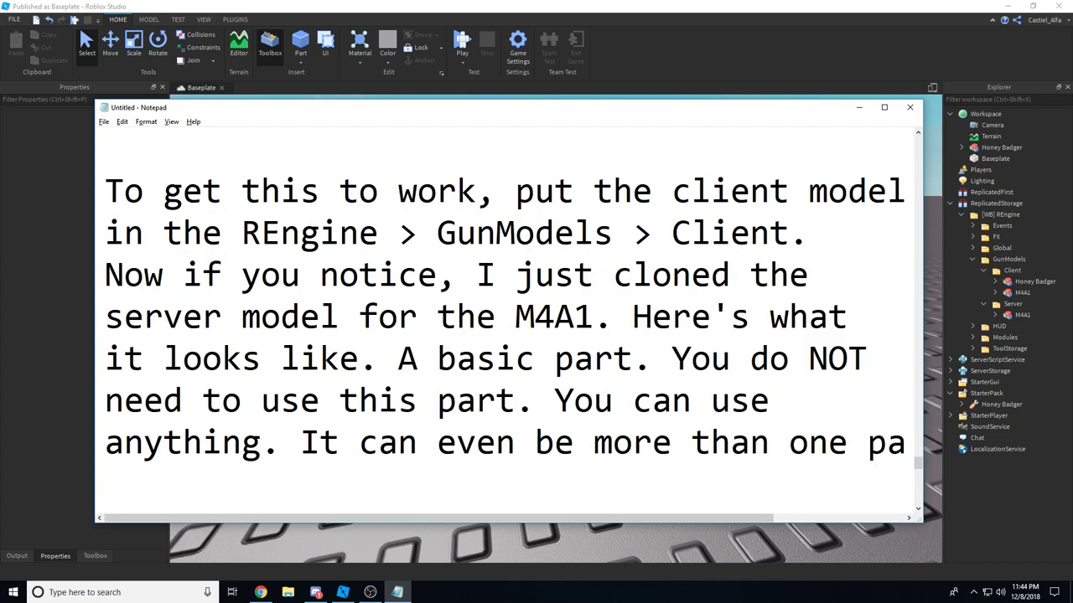
# Add the line "Maybe even a Phantom Forces view model." followed by several blank lines.
pyautogui.write('Maybe even a pa')
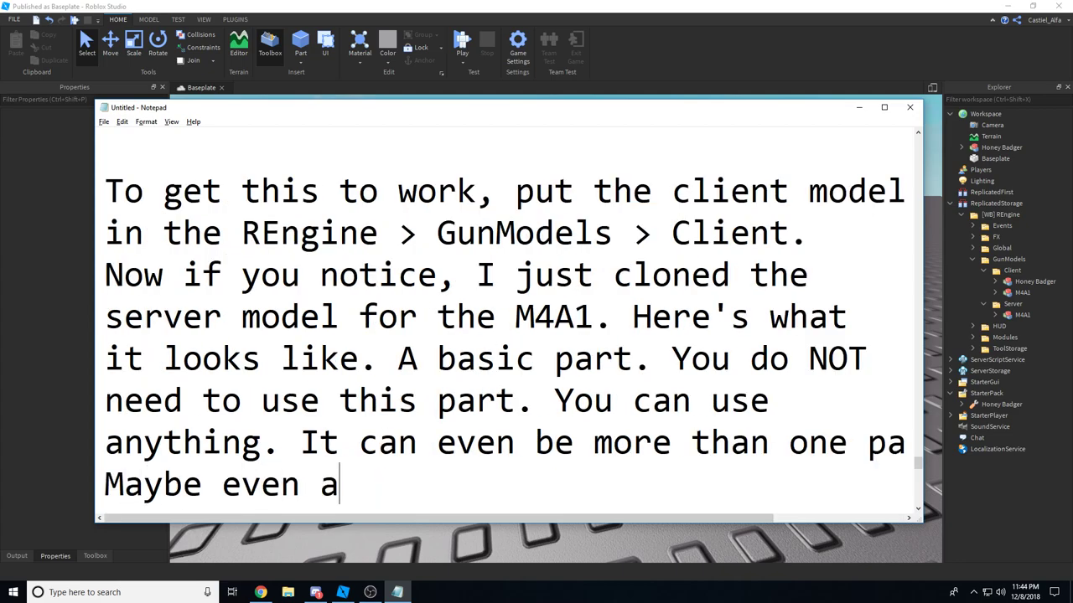
pyautogui.press('BackSpace')
pyautogui.write('Phantom Forces')
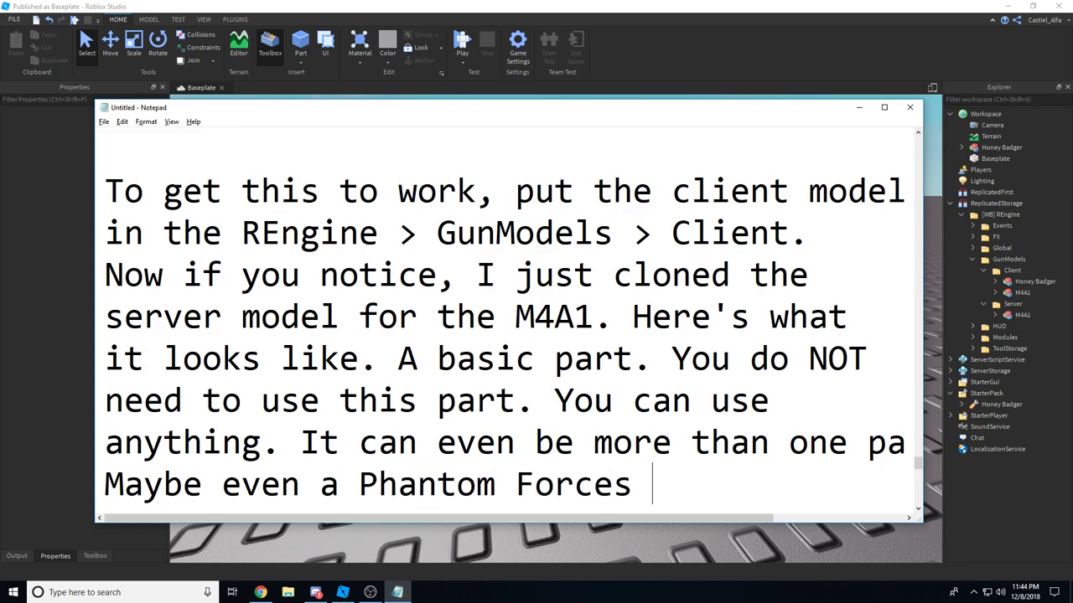
pyautogui.write(' view model.')
pyautogui.press('Return')
pyautogui.press('Return')
pyautogui.press('Return')
pyautogui.press('Return')
pyautogui.press('Return')
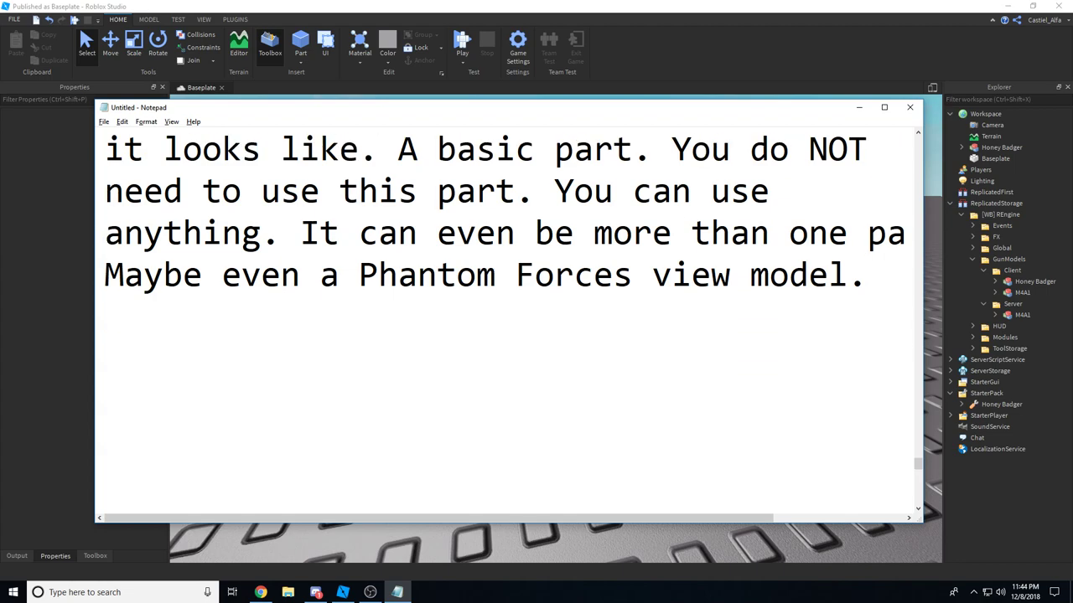
# Go back to Roblox Studio and expand the Honey Badger model in Workspace to inspect its contents.
pyautogui.click(858, 107)
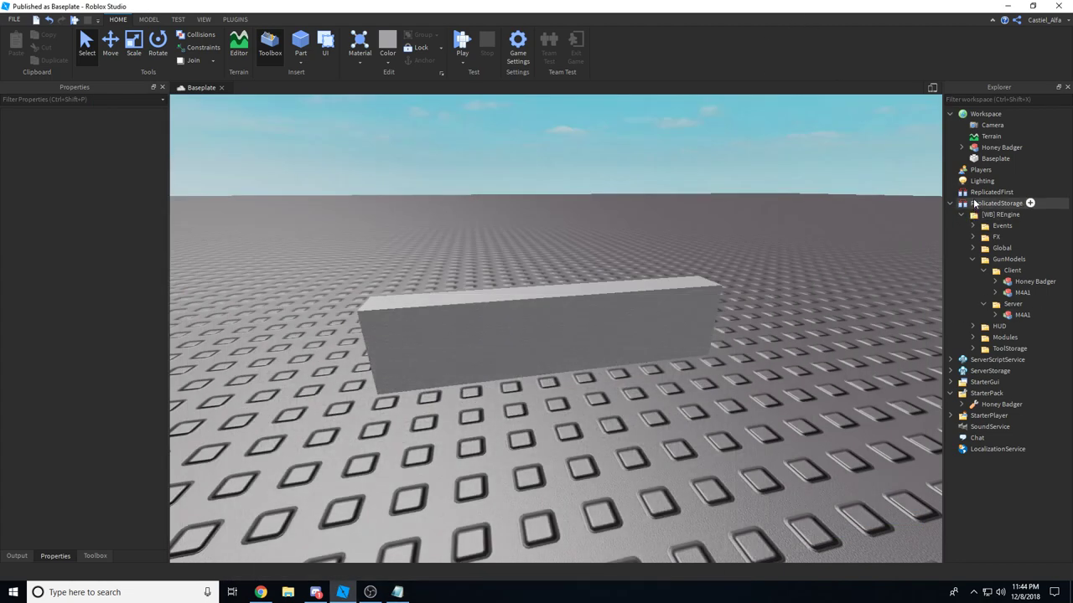
pyautogui.hotkey('alt', 'Tab')
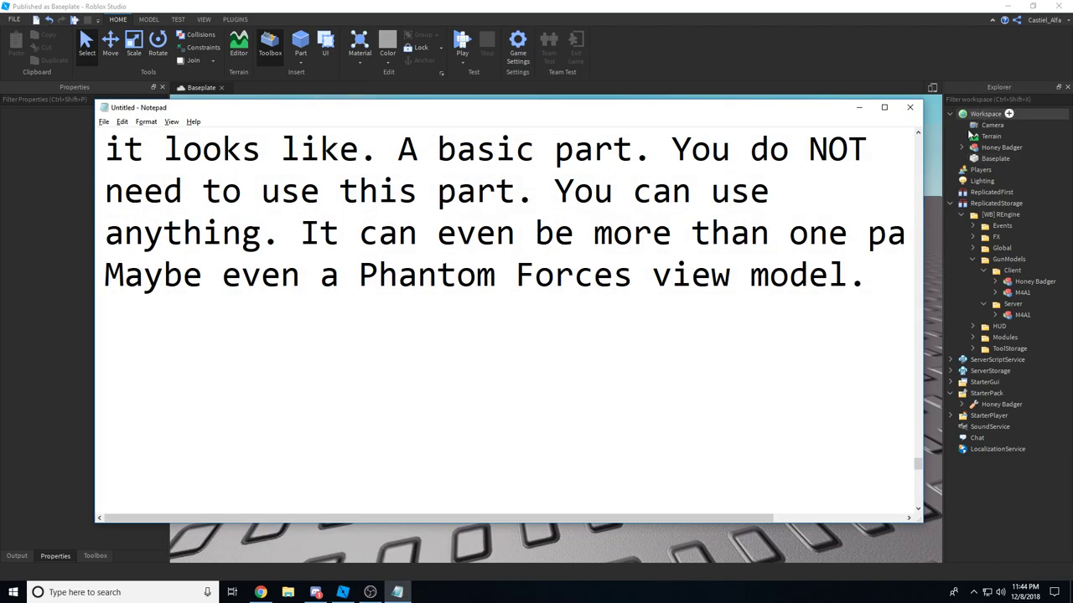
pyautogui.click(961, 148)
# Return to Notepad and begin a new sentence below the blank lines with "As long as the model has a Grip".
pyautogui.hotkey('alt', 'Tab')
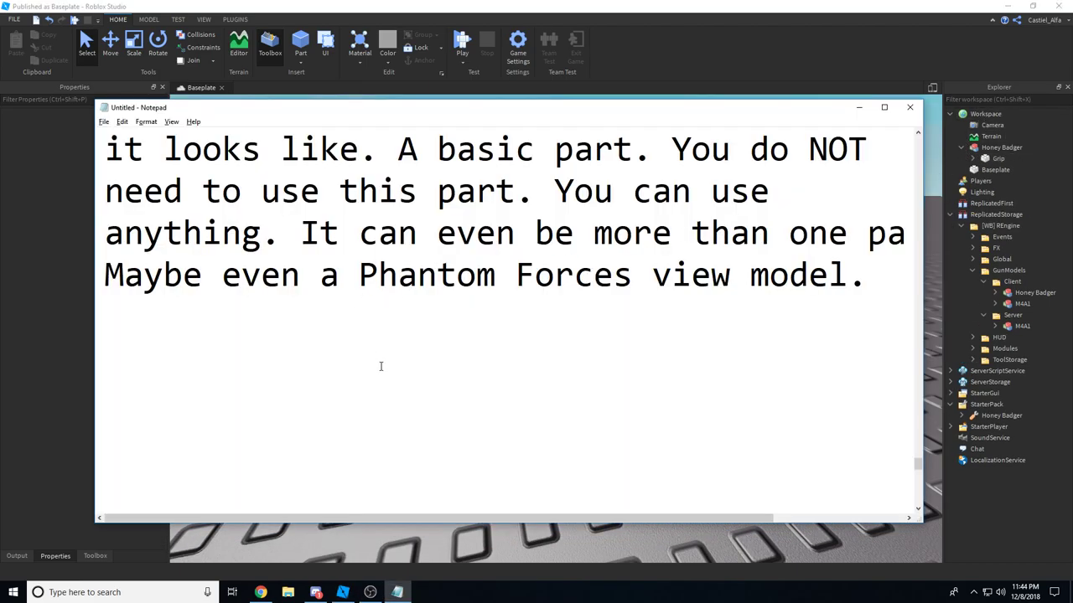
pyautogui.write('ong as')
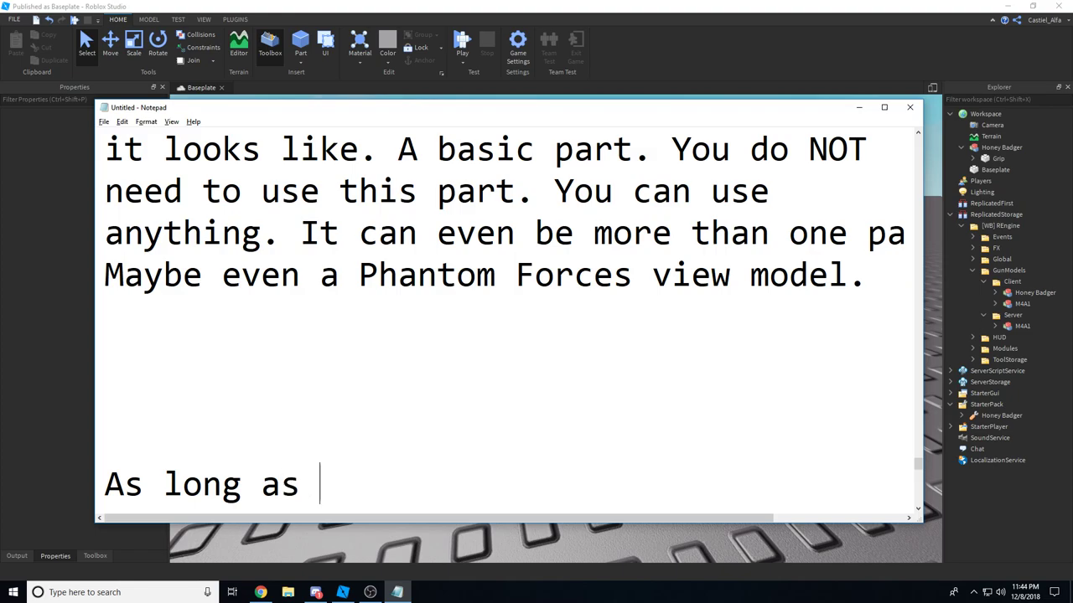
pyautogui.write(' the model has ')
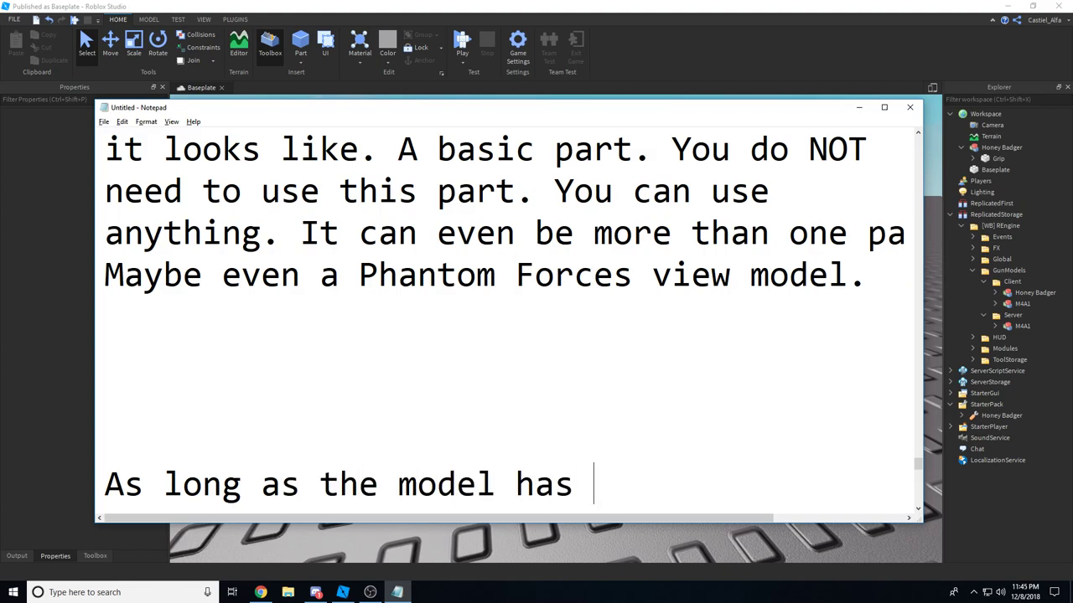
pyautogui.write('a Grip')
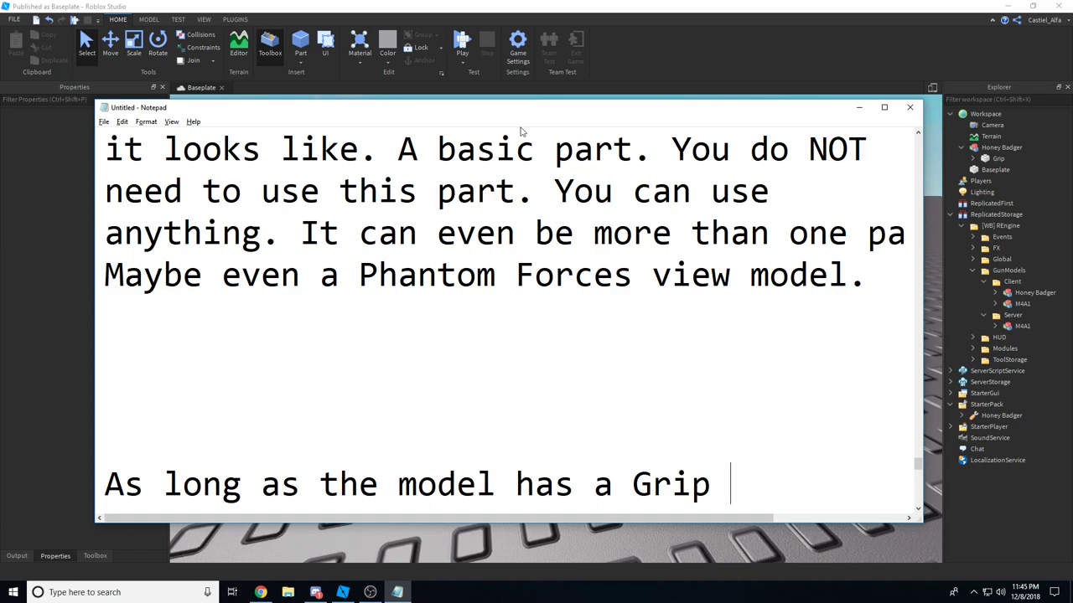
# Expand the Grip part in Roblox Studio's Workspace, and complete the Notepad sentence with "and a fire sound you're set.".
pyautogui.hotkey('alt', 'Tab')
pyautogui.click(972, 158)
pyautogui.hotkey('alt', 'Tab')
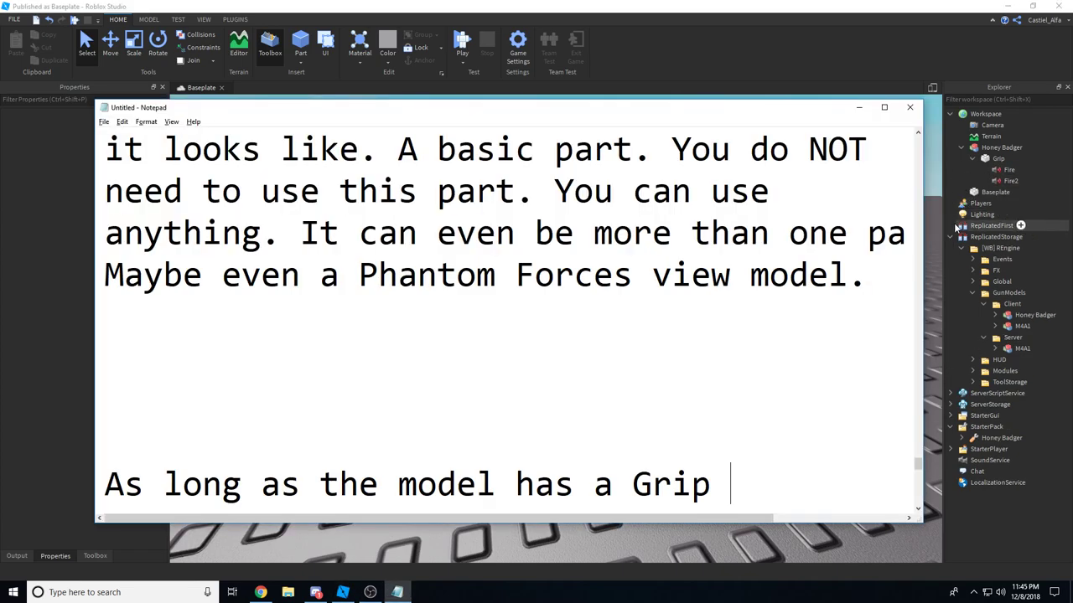
pyautogui.write('a')
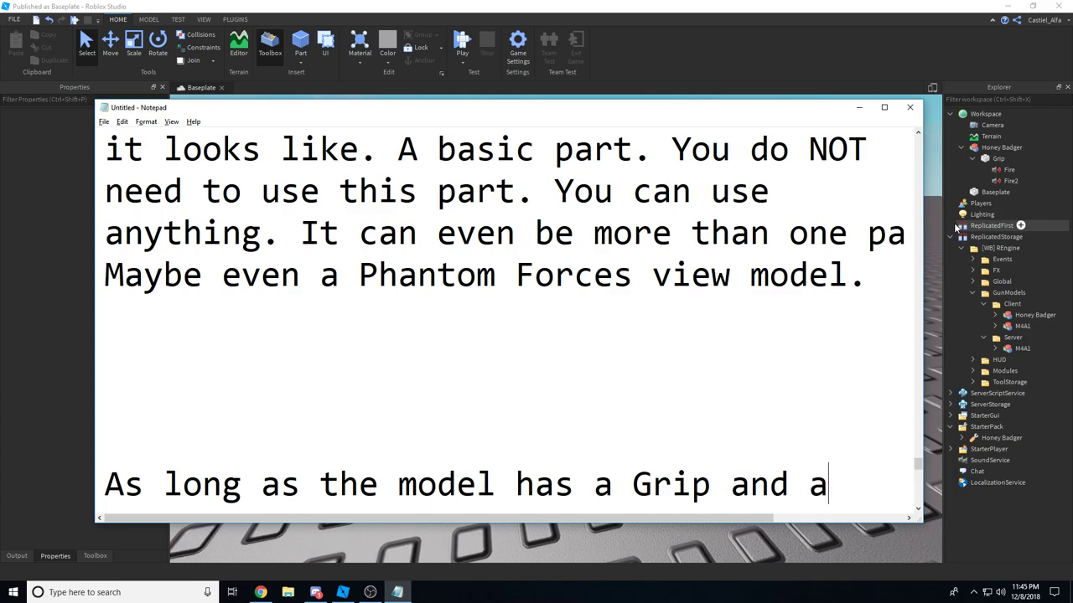
pyautogui.write('nd t fire')
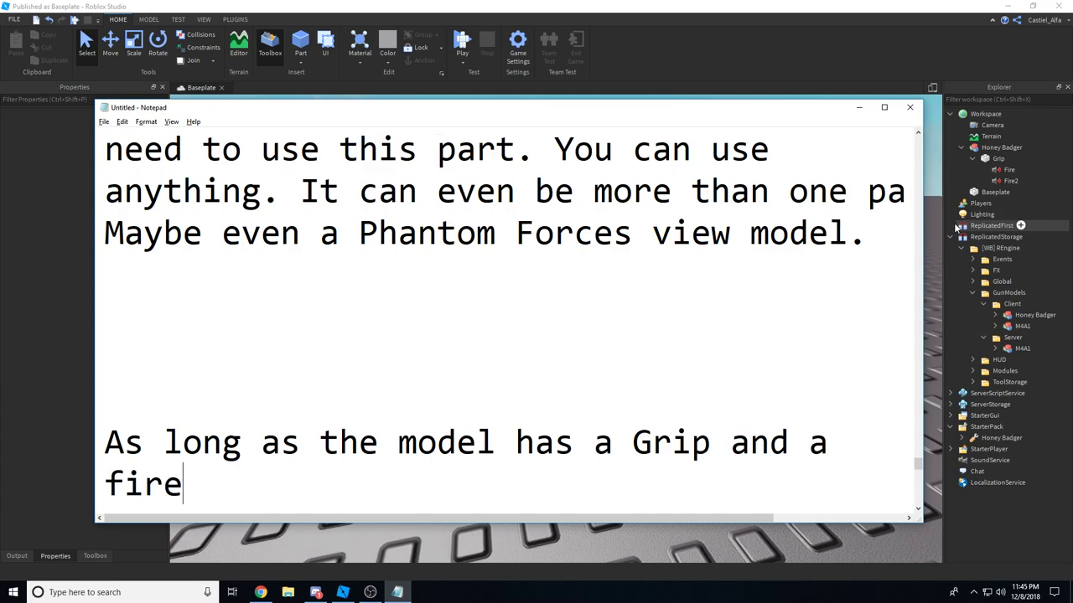
pyautogui.write(" sound you're set.")
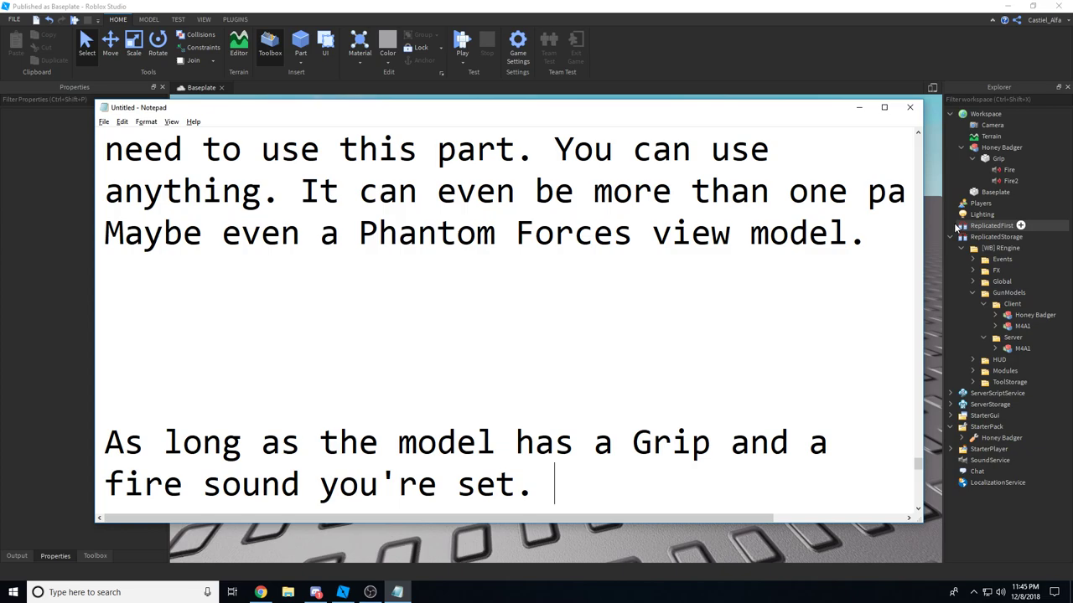
# In Roblox Studio, delete the Fire and Fire2 sounds from the Grip of the Workspace Honey Badger.
pyautogui.click(1009, 169)
pyautogui.keyDown('shift'); pyautogui.click(1006, 181); pyautogui.keyUp('shift')
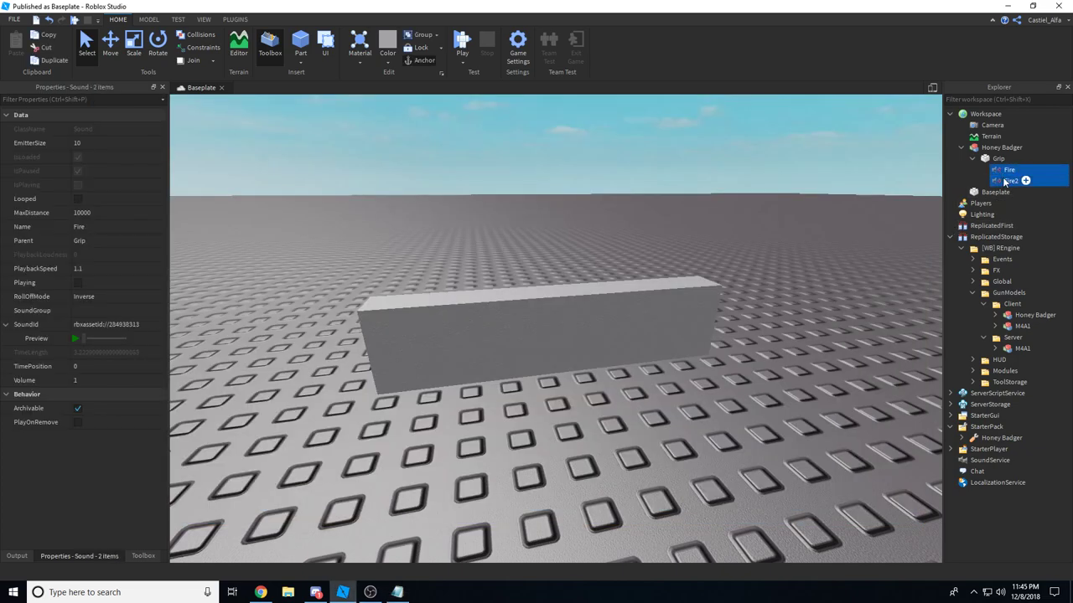
pyautogui.press('Delete')
# Return to Notepad and continue the note with "Say you don't have the fire sounds already included. Here's how we set that up.".
pyautogui.hotkey('alt', 'Tab')
pyautogui.write('S')
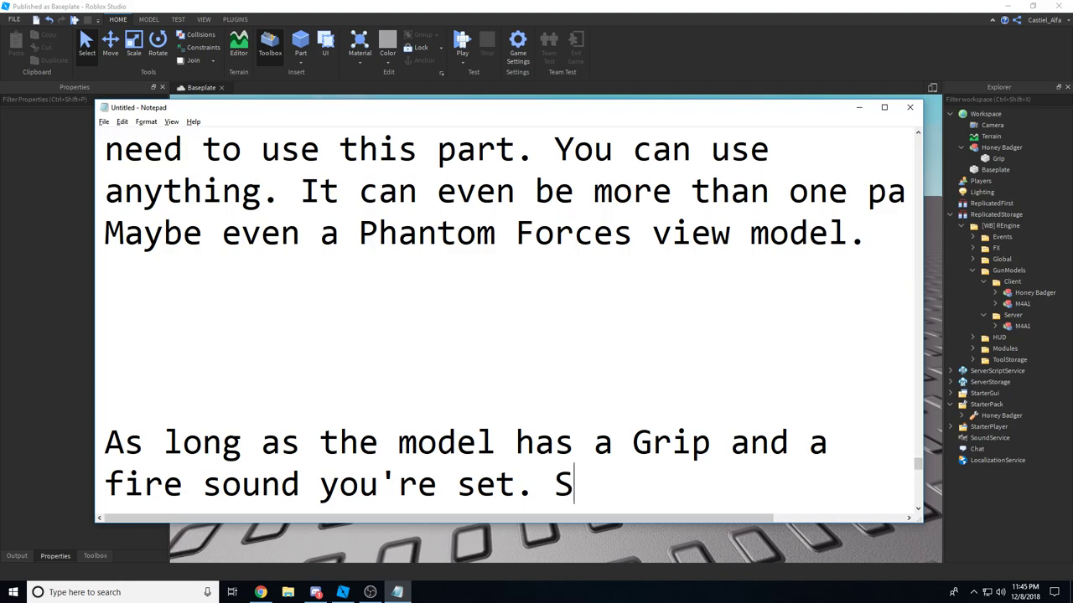
pyautogui.write("ay you don't have ")
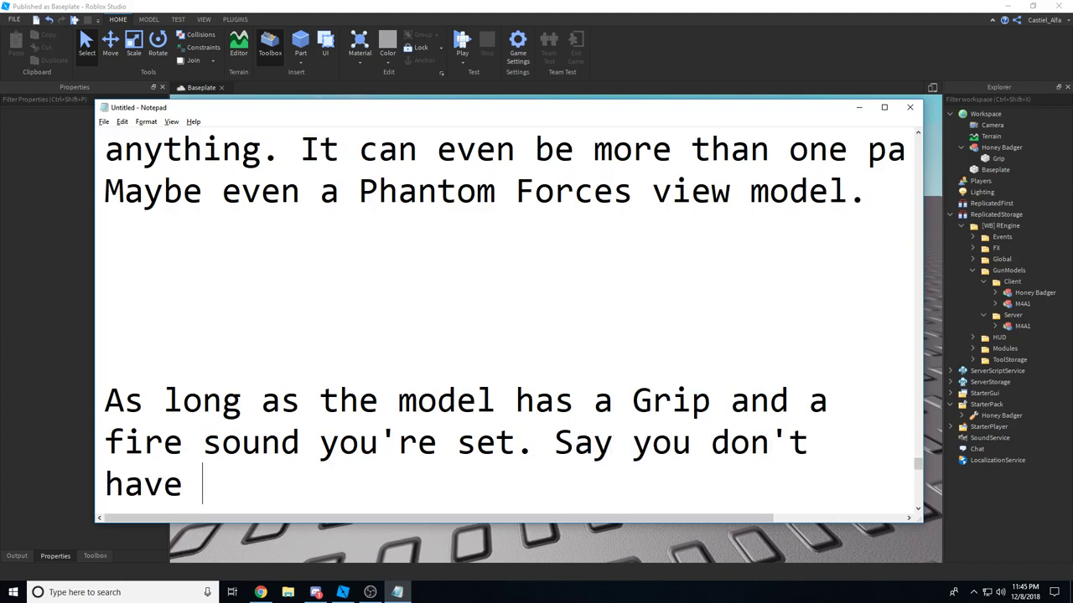
pyautogui.write('the fireparts')
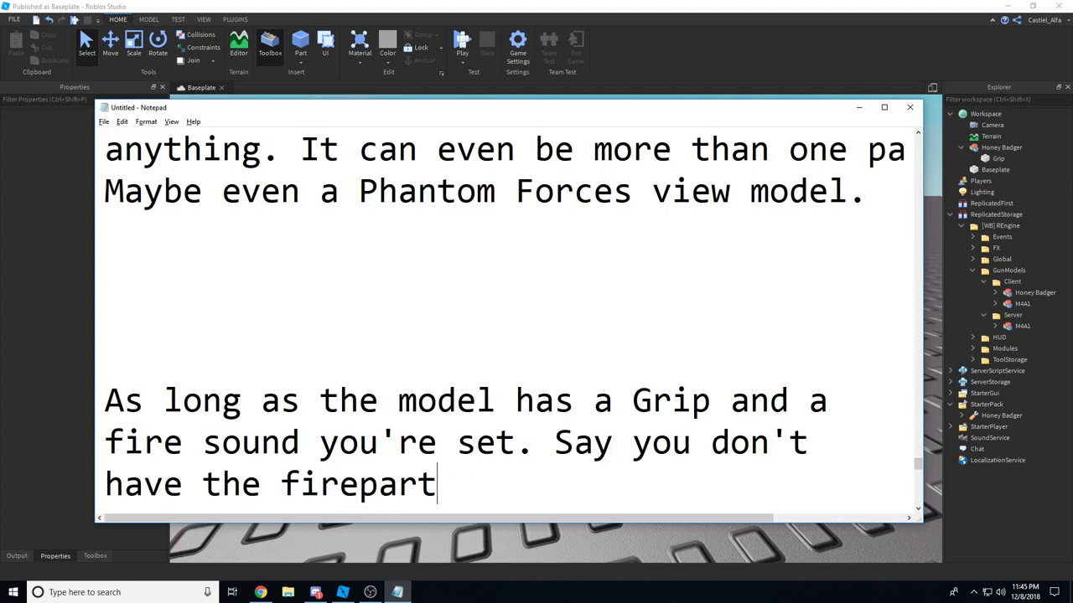
pyautogui.press('BackSpace')
pyautogui.press('BackSpace')
pyautogui.press('BackSpace')
pyautogui.press('BackSpace')
pyautogui.write('sounds already i')
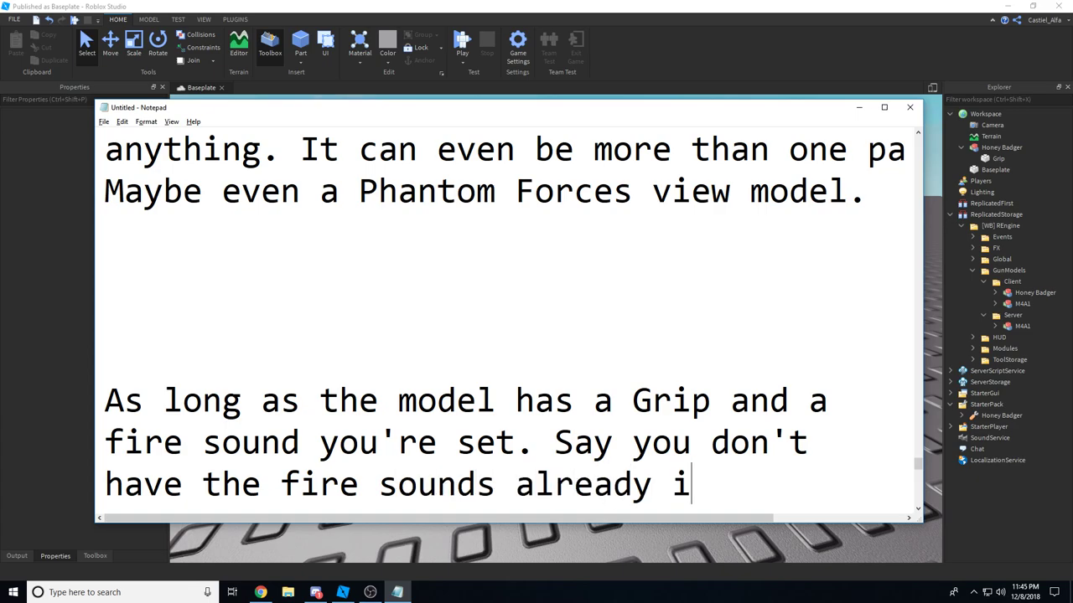
pyautogui.write('ncluded')
pyautogui.press('Return')
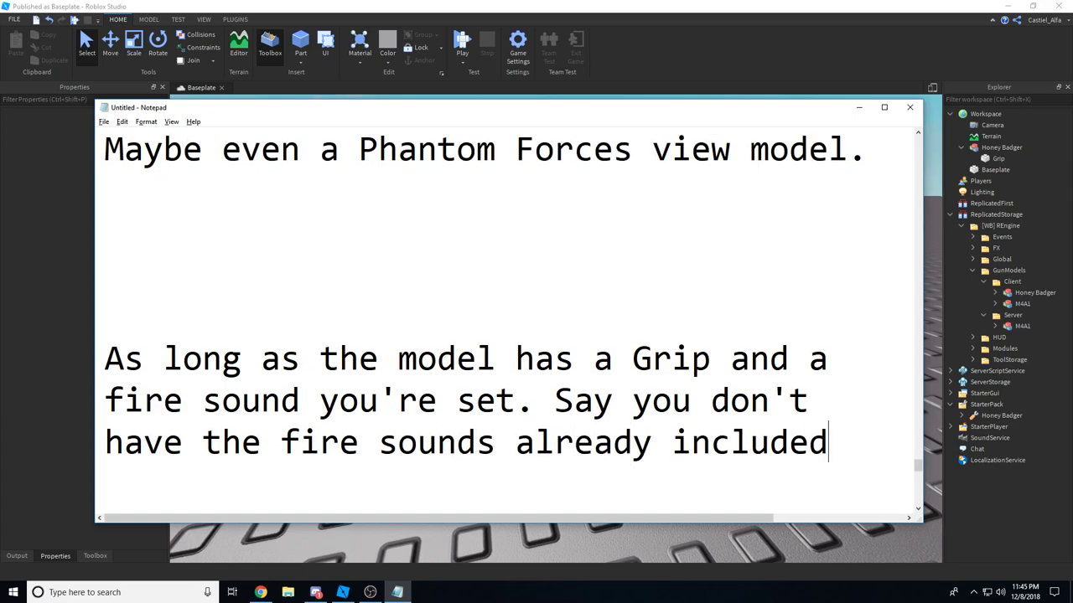
pyautogui.write("Here's how we set that up.")
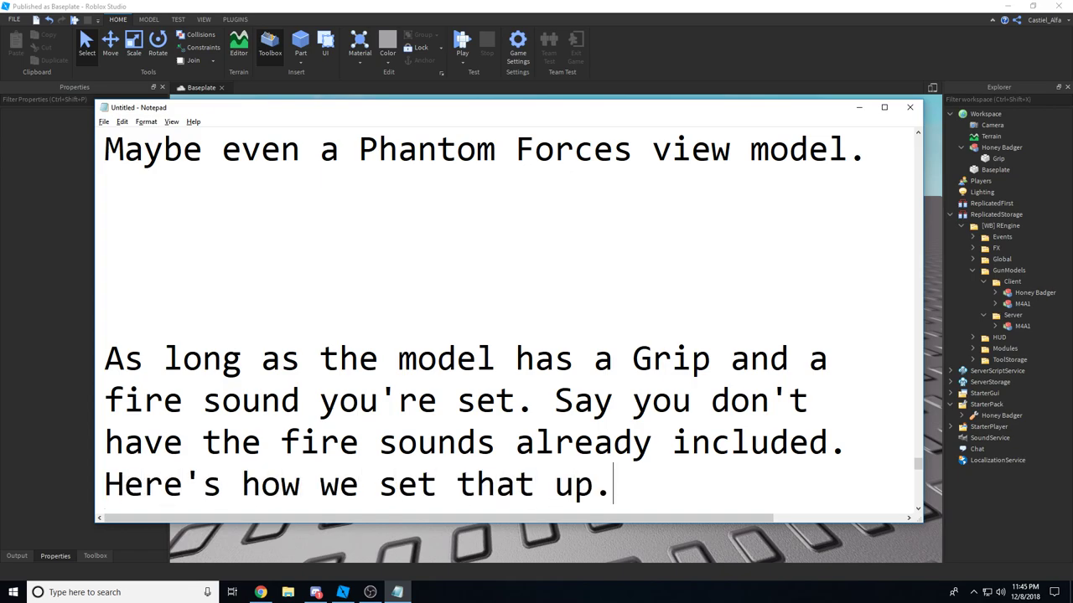
pyautogui.scroll(-1, 792, 268)
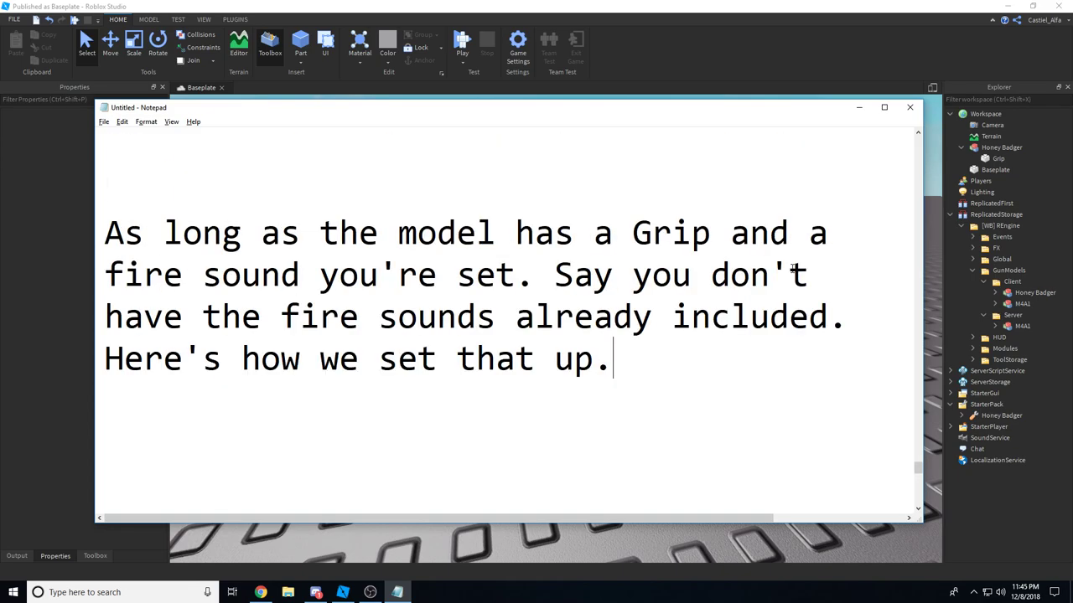
# Switch to Roblox Studio and copy the Fire sound from the FirePart of the Honey Badger in GunModels' Client folder.
pyautogui.click(860, 108)
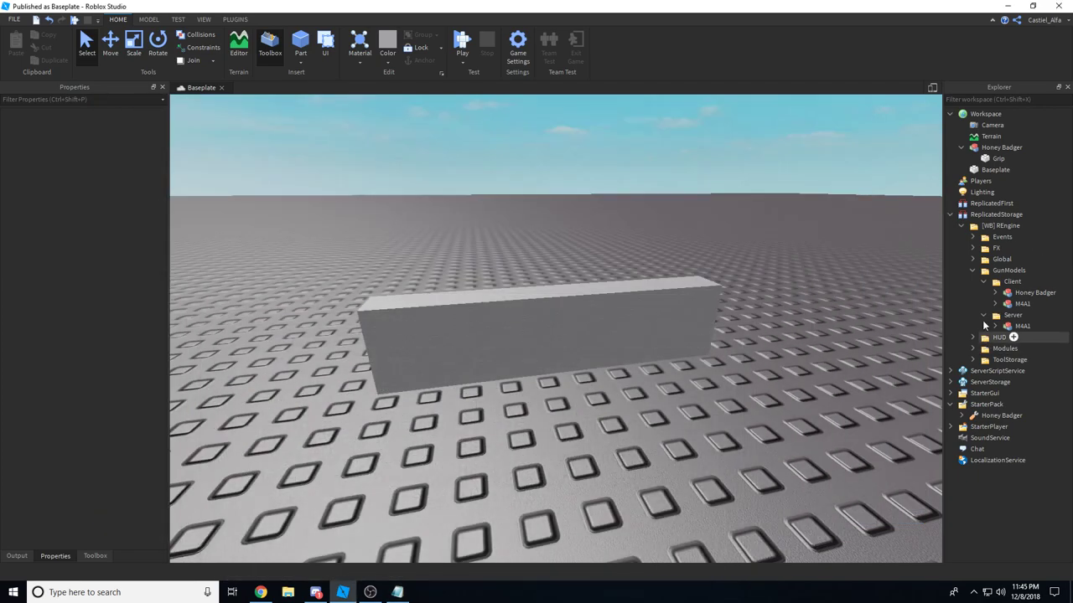
pyautogui.doubleClick(1016, 293)
pyautogui.scroll(-4, 1015, 302)
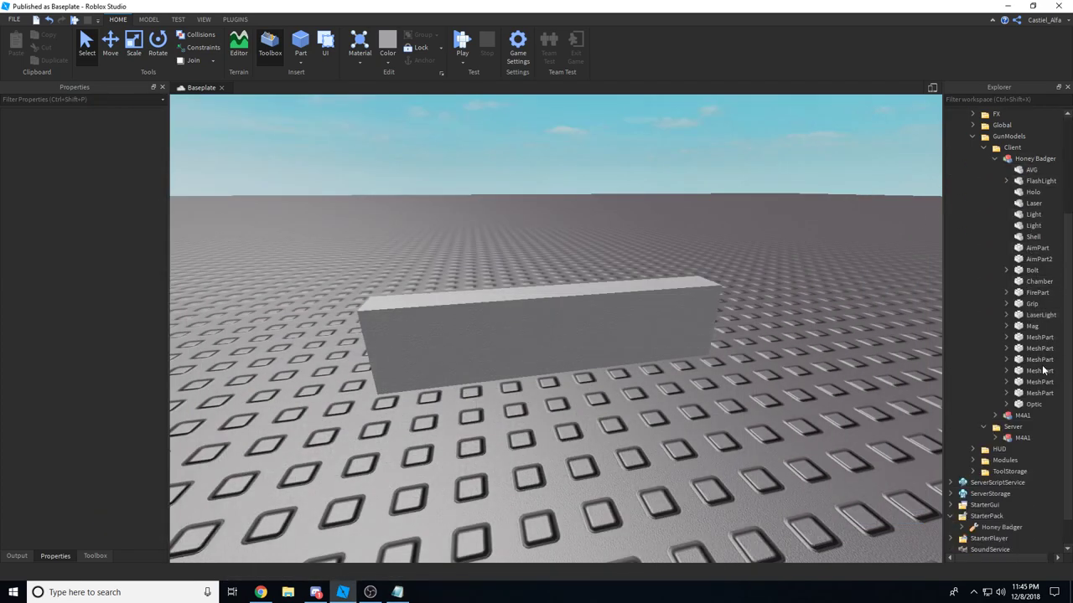
pyautogui.click(1006, 294)
pyautogui.rightClick(1040, 307)
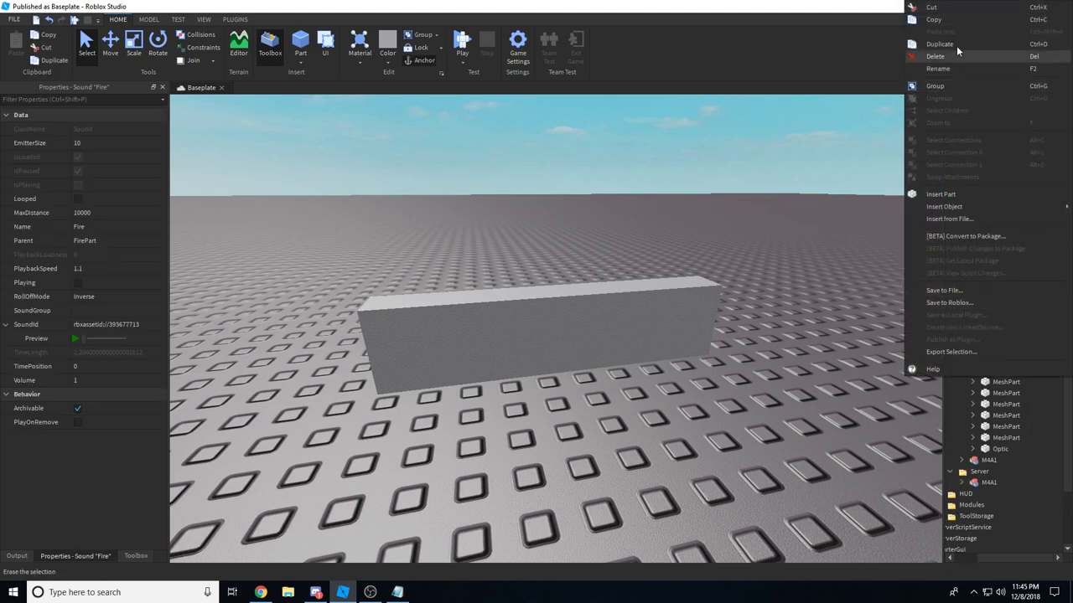
pyautogui.click(945, 23)
# Paste the copied Fire sound into the Grip of the Workspace Honey Badger.
pyautogui.scroll(4, 981, 272)
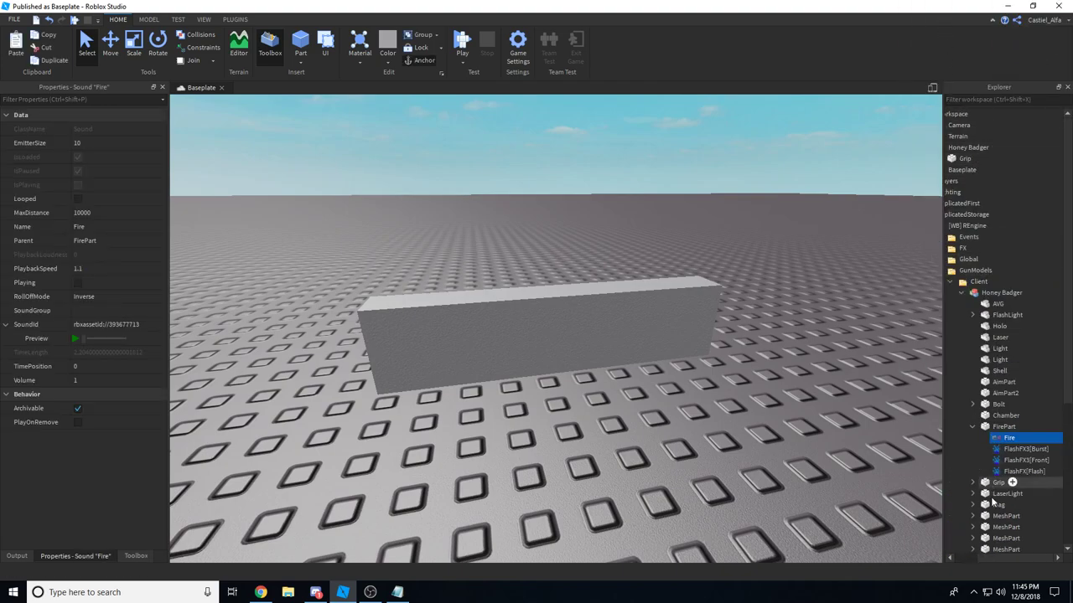
pyautogui.moveTo(987, 557); pyautogui.dragTo(955, 555)
pyautogui.rightClick(986, 157)
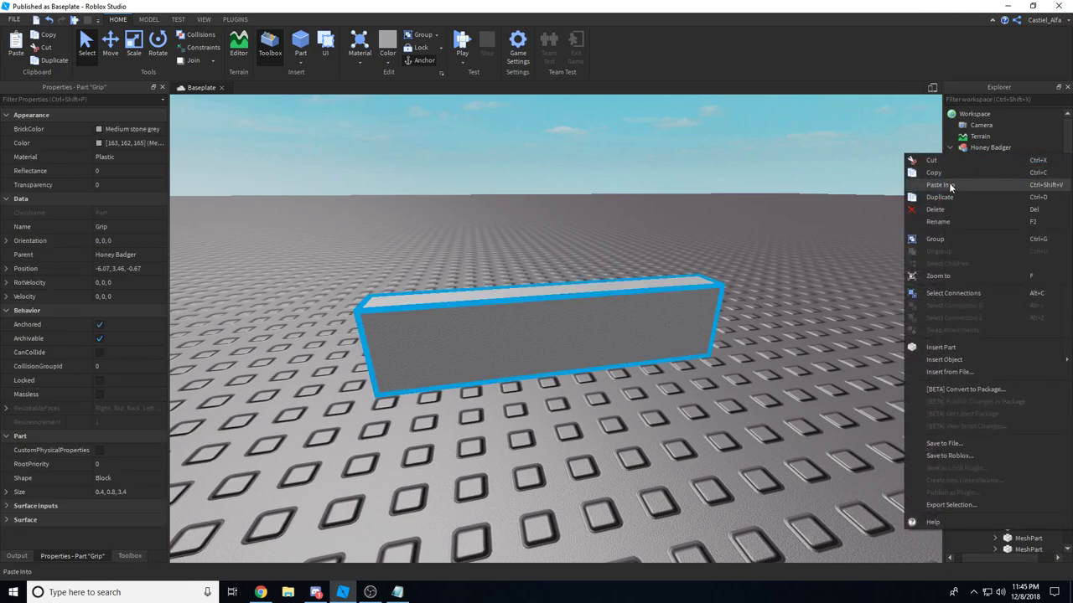
pyautogui.click(950, 186)
# Return to Notepad and append "Done. Make sure that the sound is called "Fire"" to the note.
pyautogui.hotkey('alt', 'Tab')
pyautogui.write('Done')
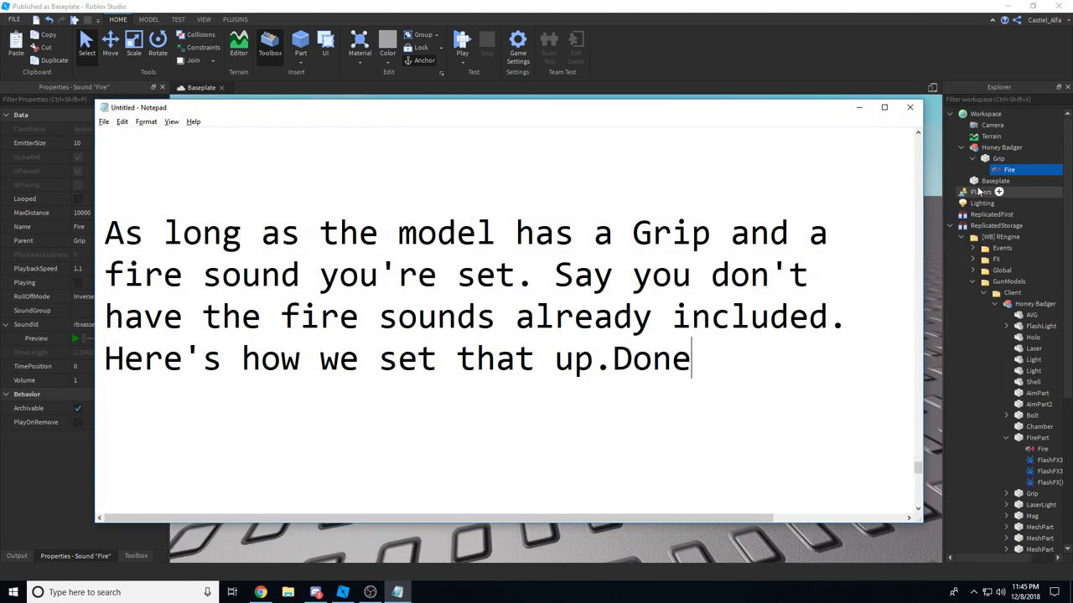
pyautogui.press('BackSpace')
pyautogui.press('BackSpace')
pyautogui.press('BackSpace')
pyautogui.press('BackSpace')
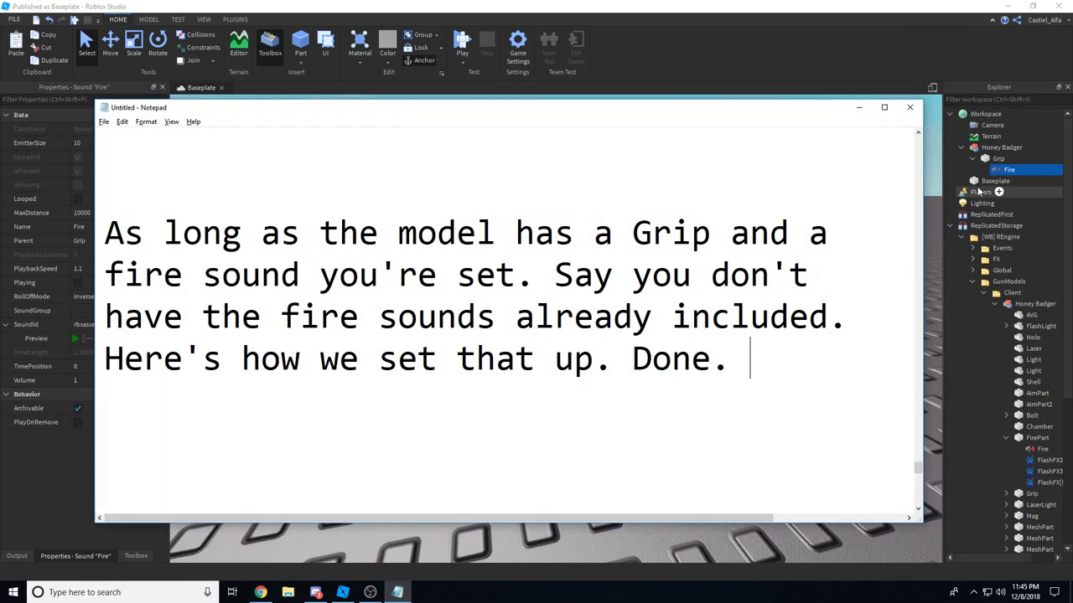
pyautogui.write('Make ')
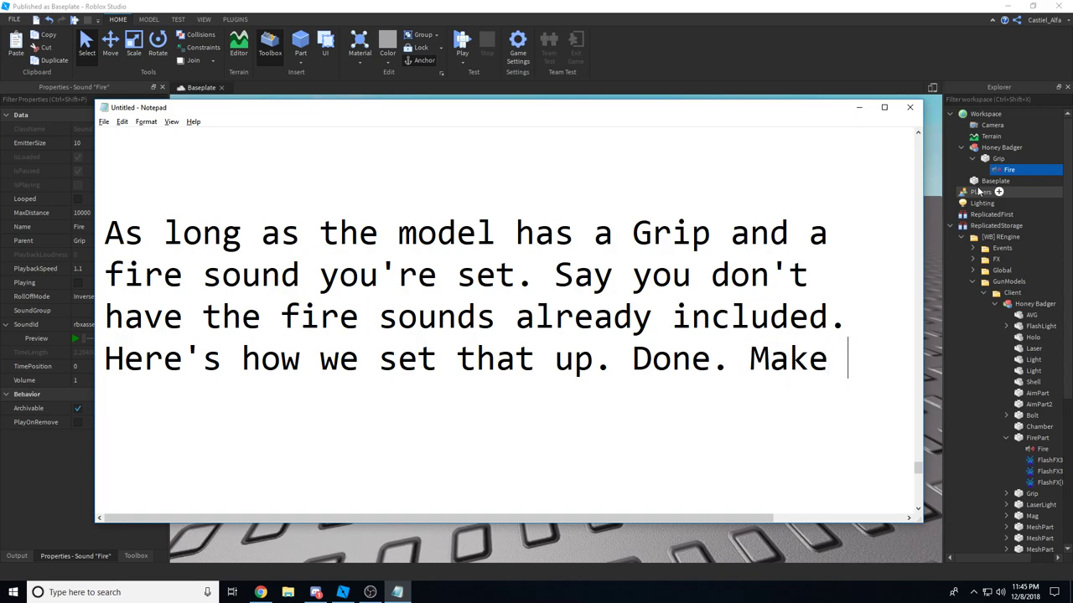
pyautogui.write('sure that the sound i')
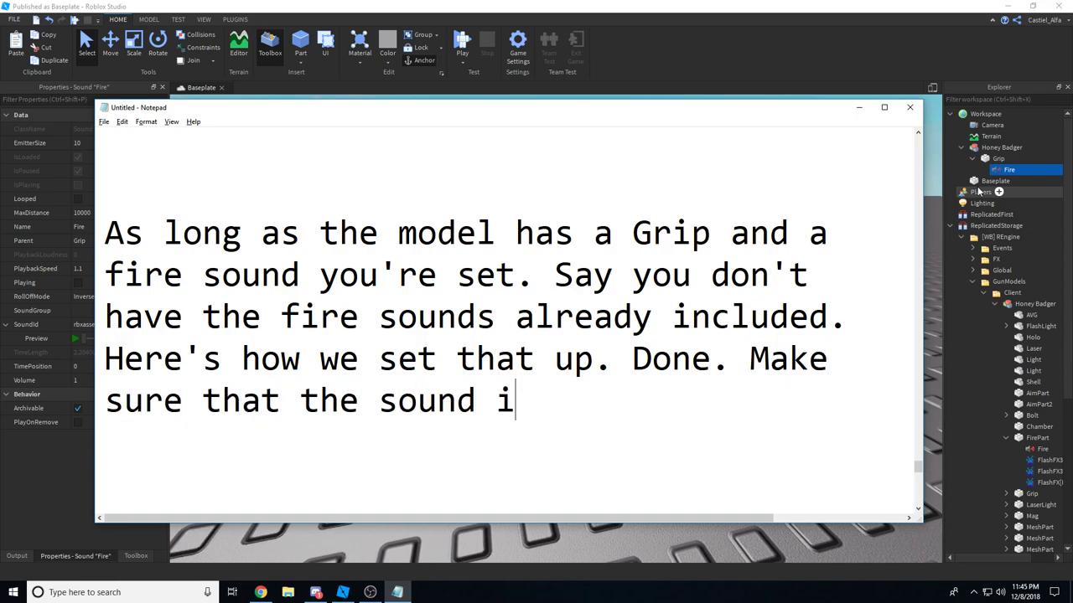
pyautogui.write('s called "Fire" ')
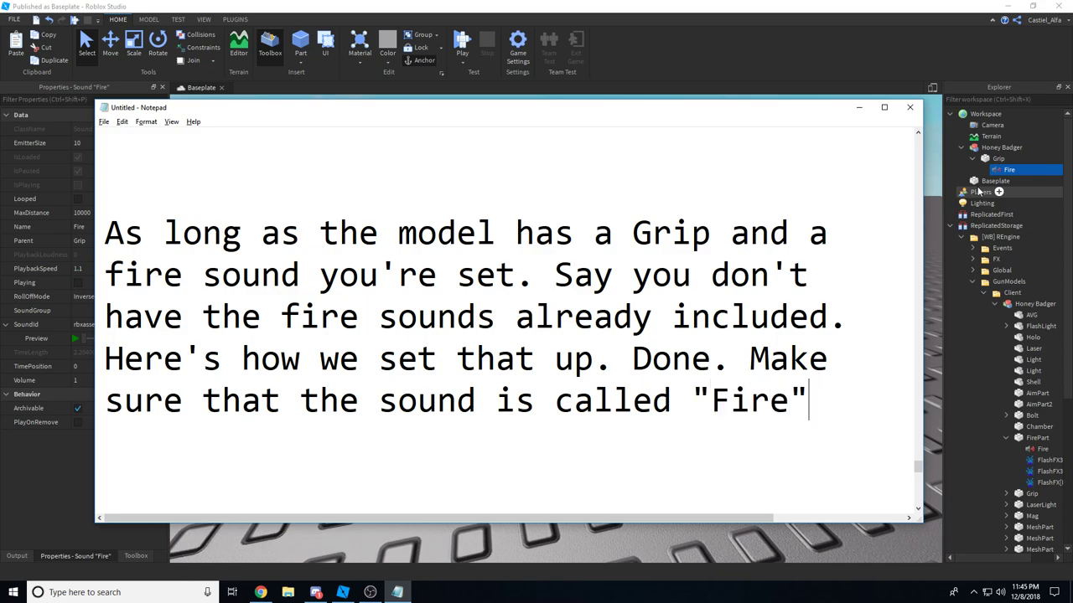
# Begin a new sentence on its own line with "Now, if you was to be using a gun that has a grenade launcher attached,".
pyautogui.write('Now')
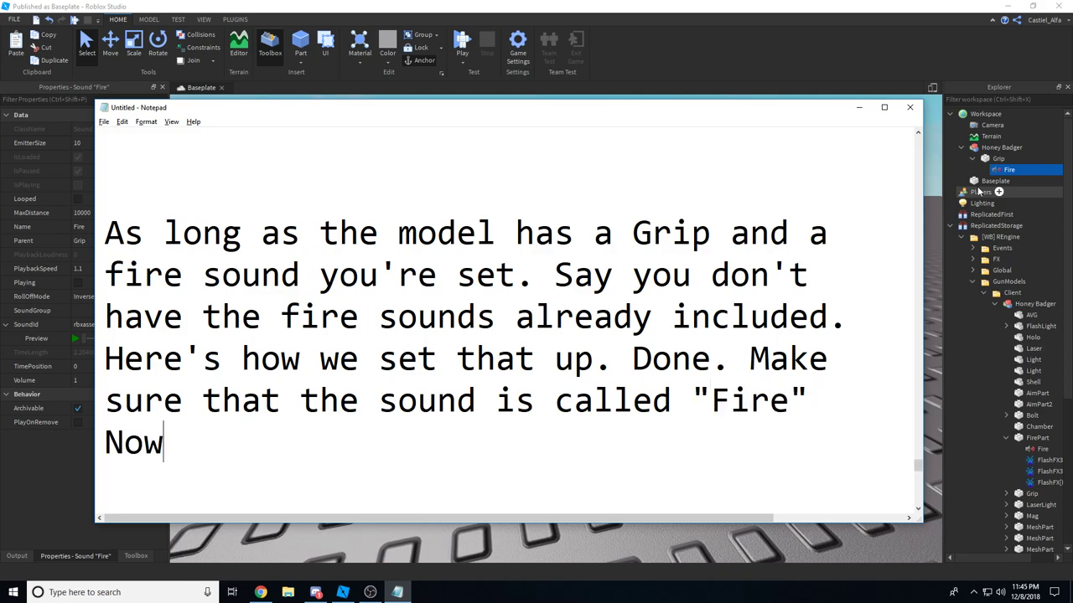
pyautogui.write(', if you was to be using a gun ')
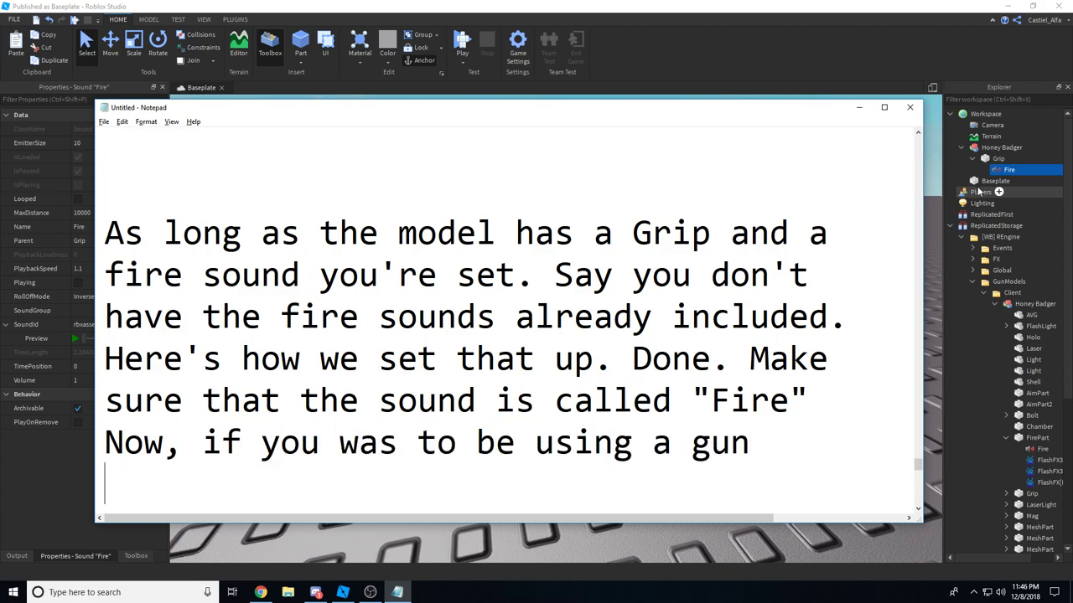
pyautogui.write('that has a')
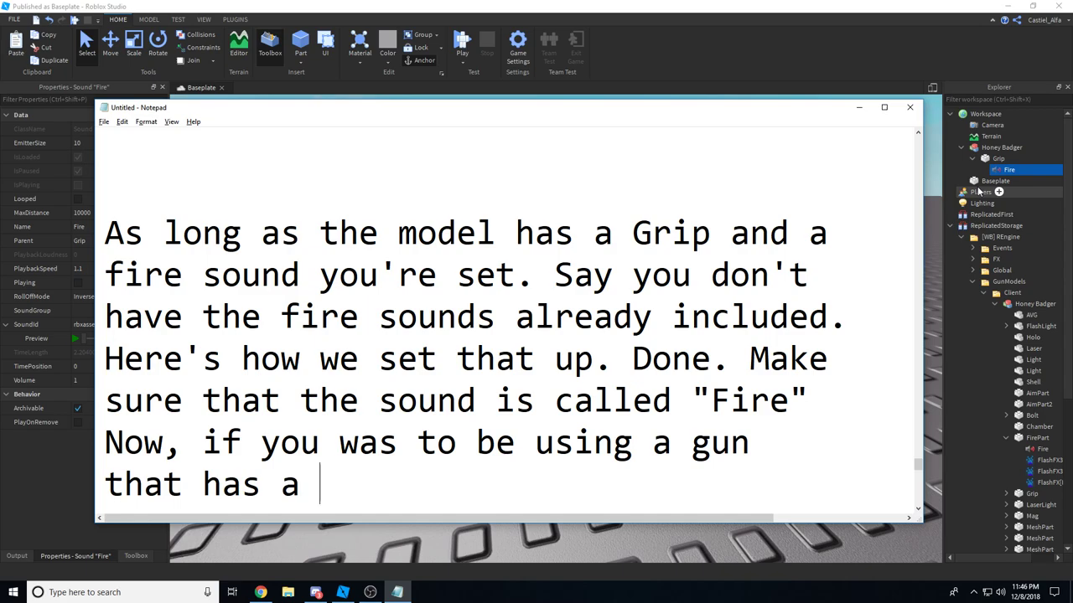
pyautogui.write(' grenade lau')
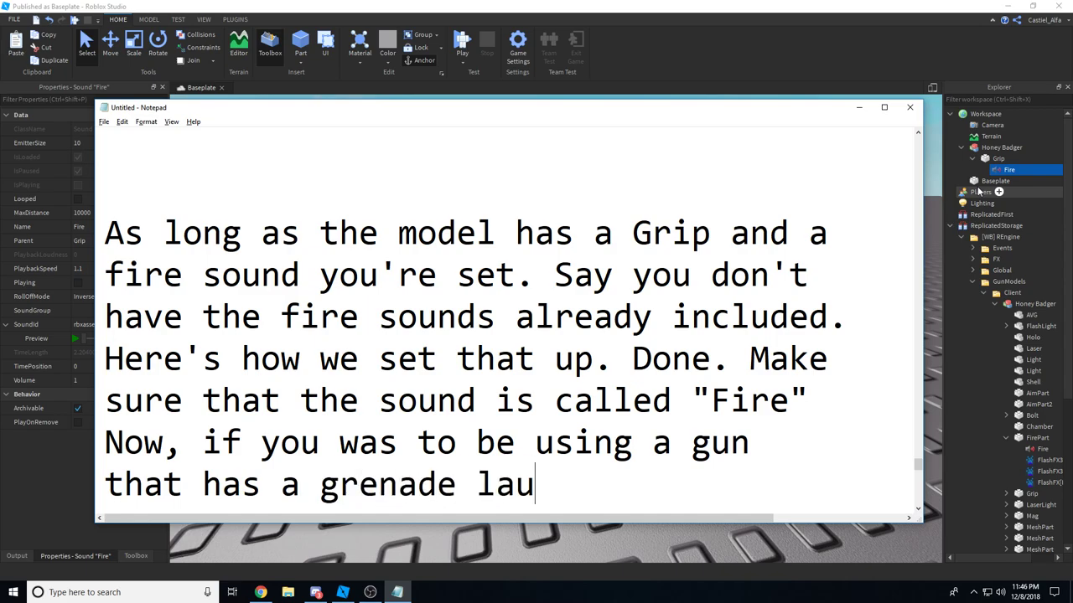
pyautogui.write('ncher attached')
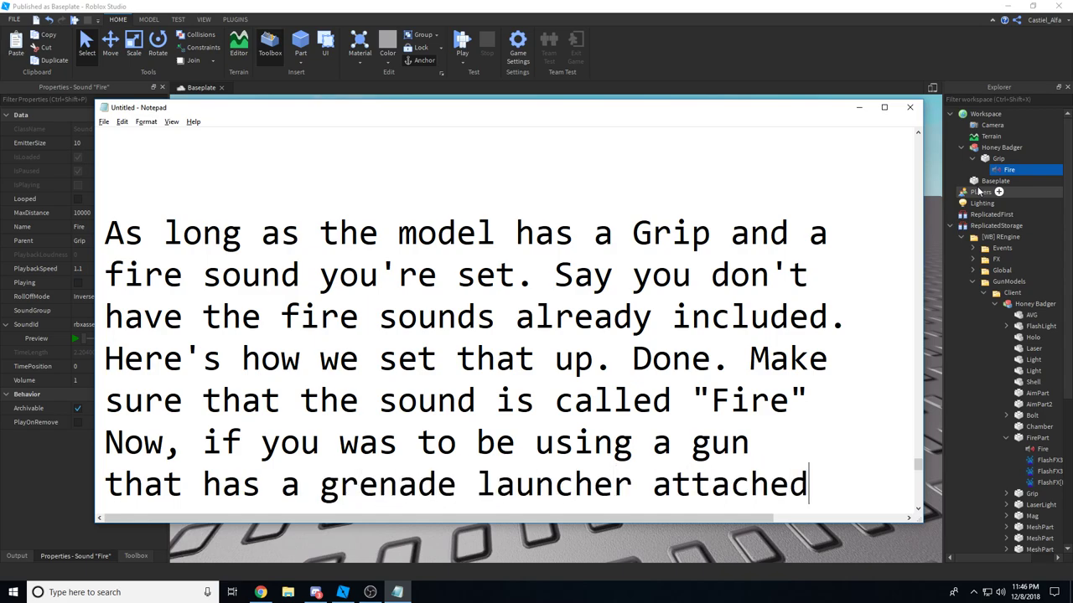
pyautogui.write(',')
pyautogui.press('Return')
# Continue the sentence on a new line with "then you would take the fire sound from your model's FirePart2 part".
pyautogui.write('then you would')
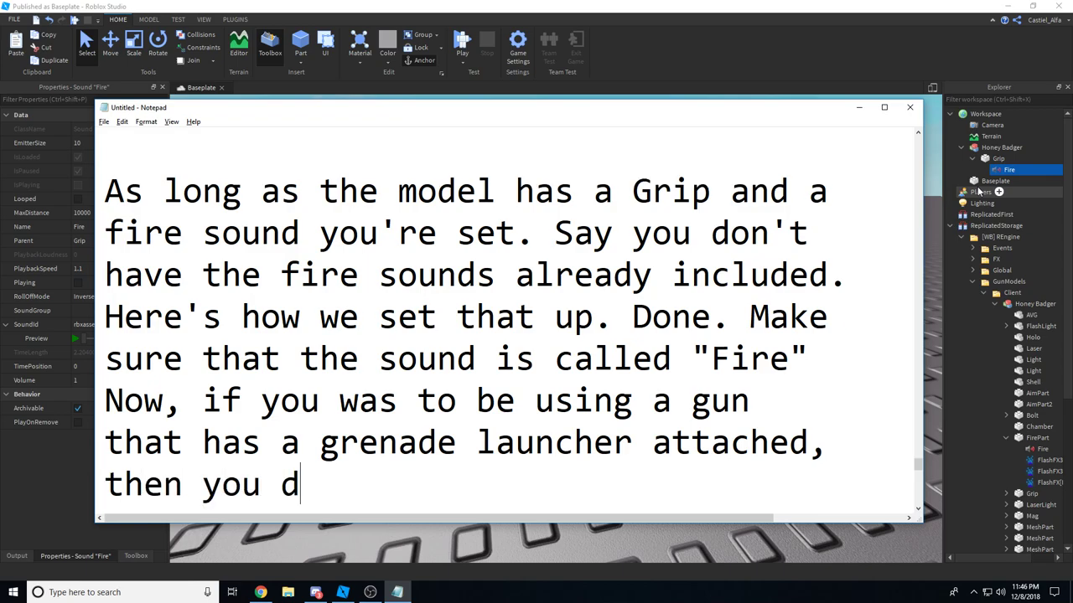
pyautogui.press('BackSpace')
pyautogui.write('would take ')
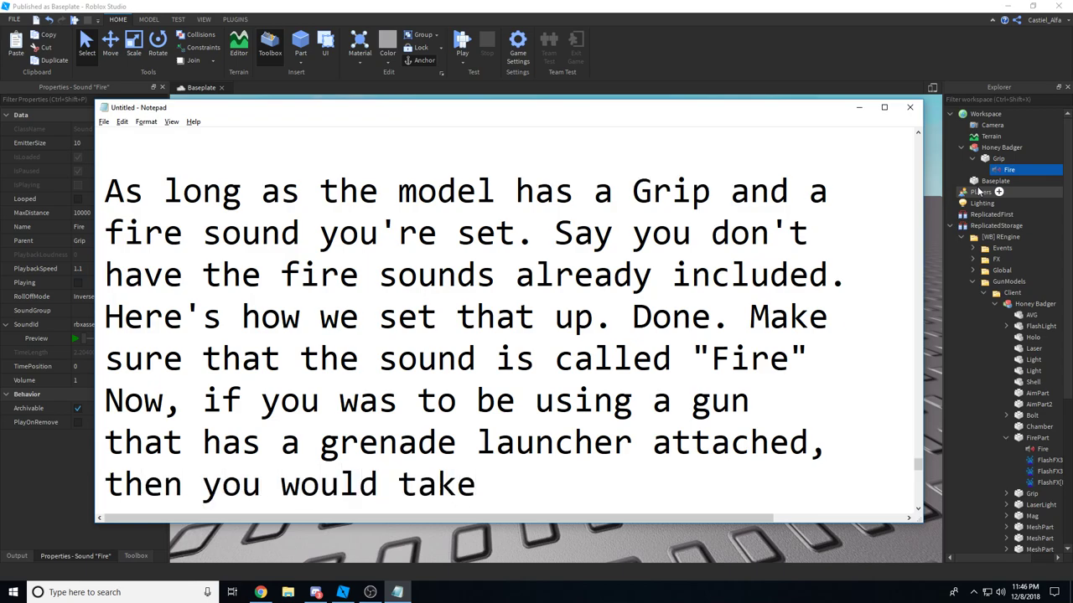
pyautogui.write('the F')
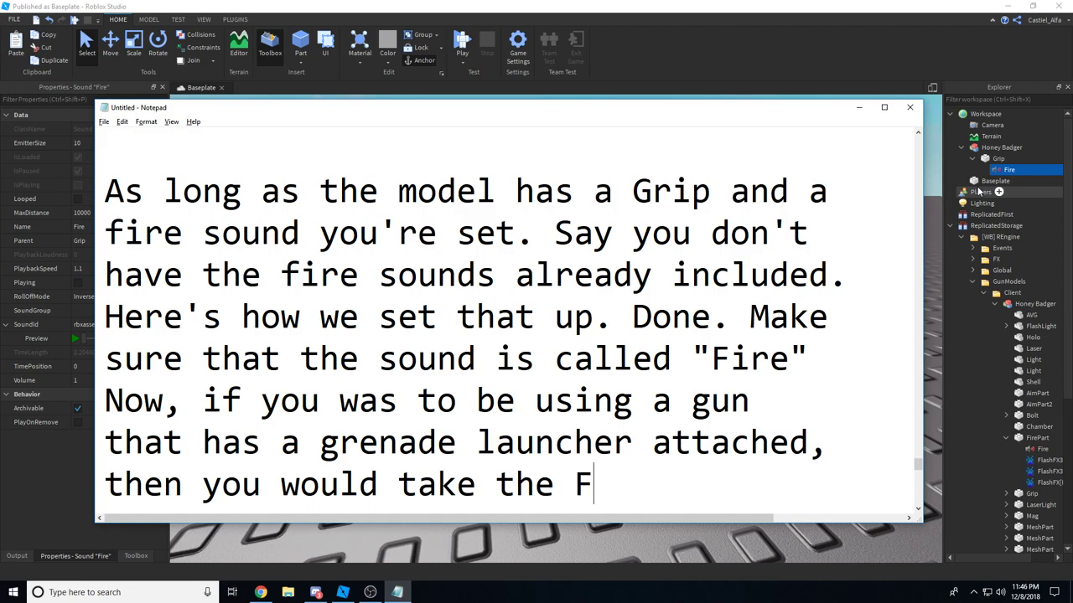
pyautogui.write('ire')
pyautogui.press('BackSpace')
pyautogui.press('BackSpace')
pyautogui.press('BackSpace')
pyautogui.write('fire sou')
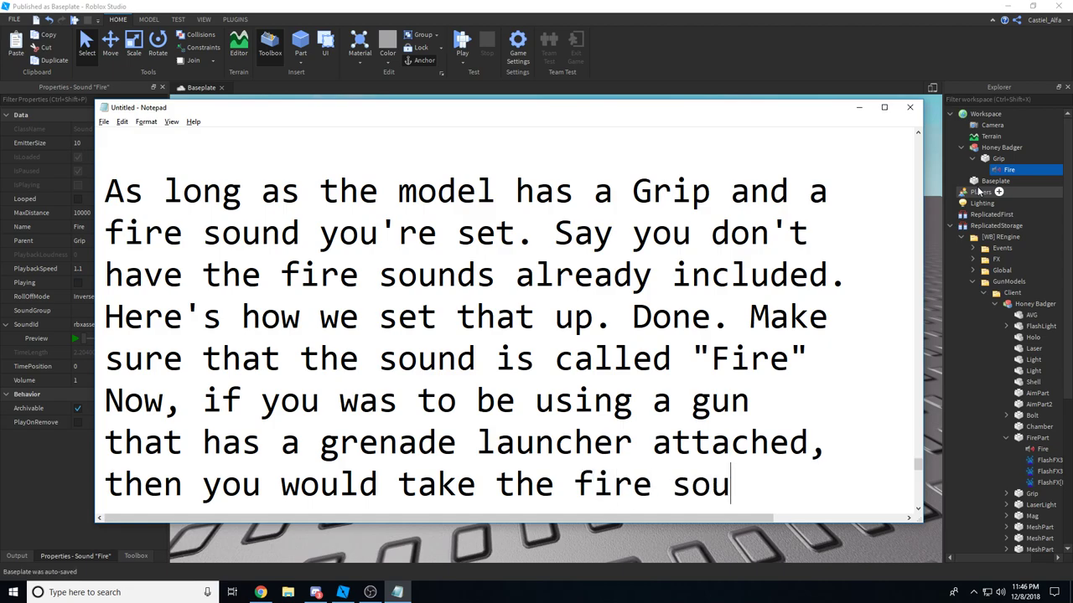
pyautogui.write("nd from your models' Fire")
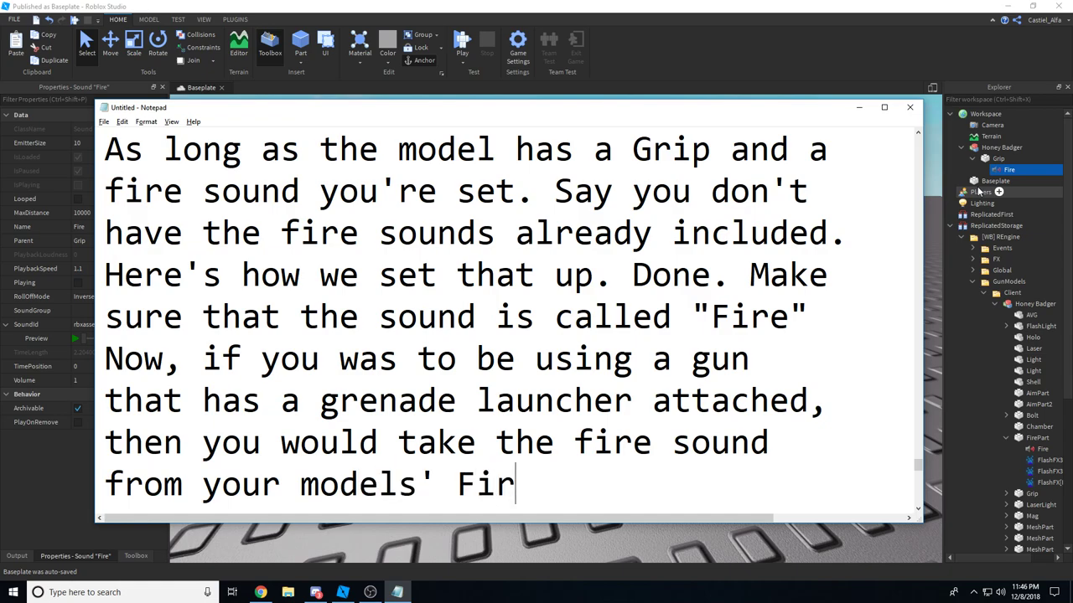
pyautogui.press('BackSpace')
pyautogui.press('BackSpace')
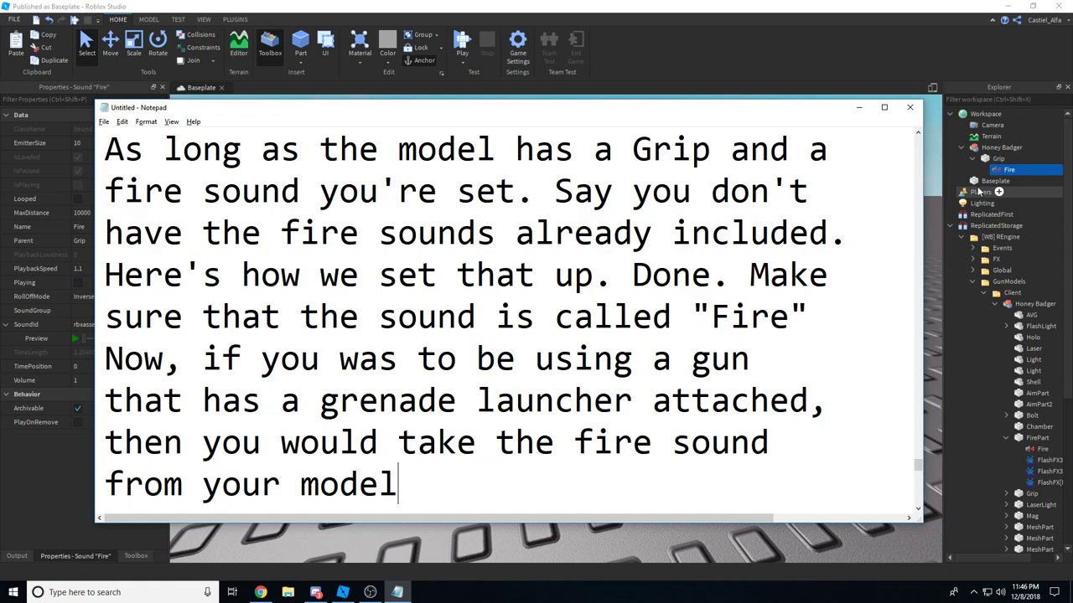
pyautogui.write('irePart')
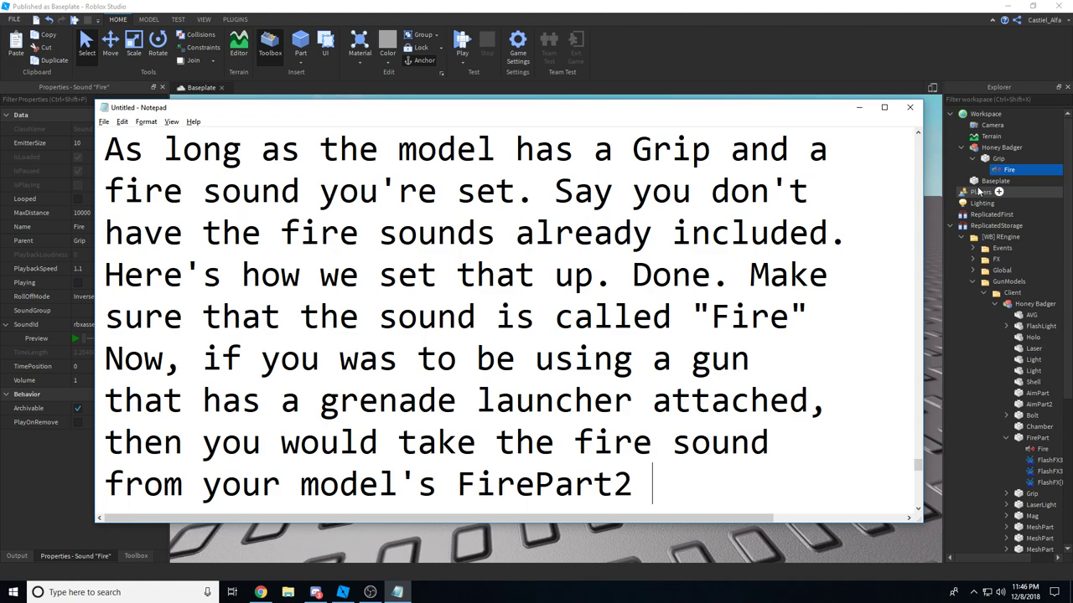
pyautogui.write('2 part')
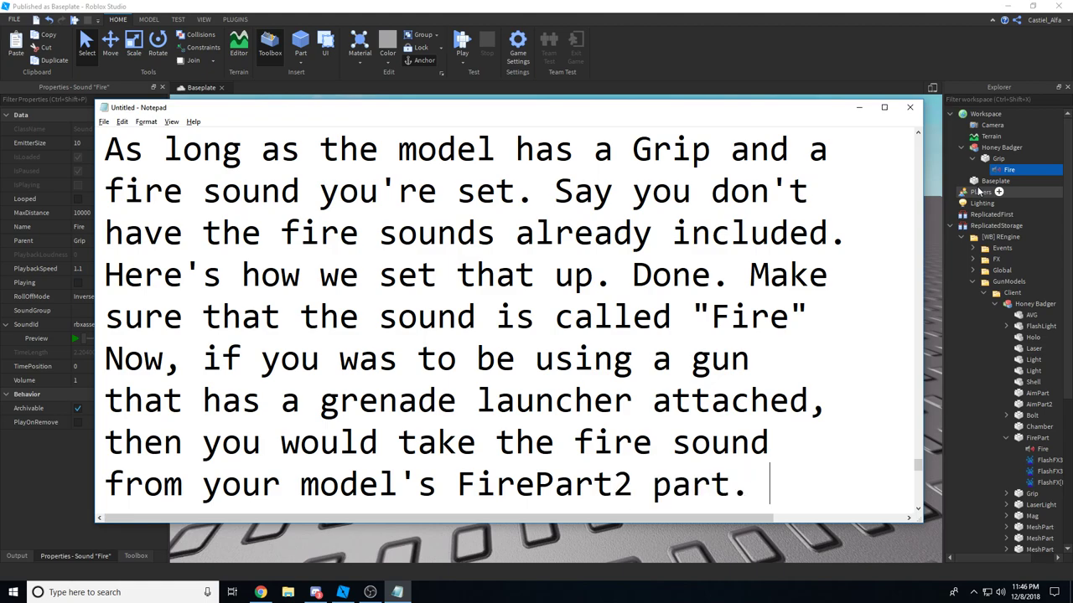
# Finish the grenade launcher sentence with "and name it "Fire2" like so.".
pyautogui.write(' and ')
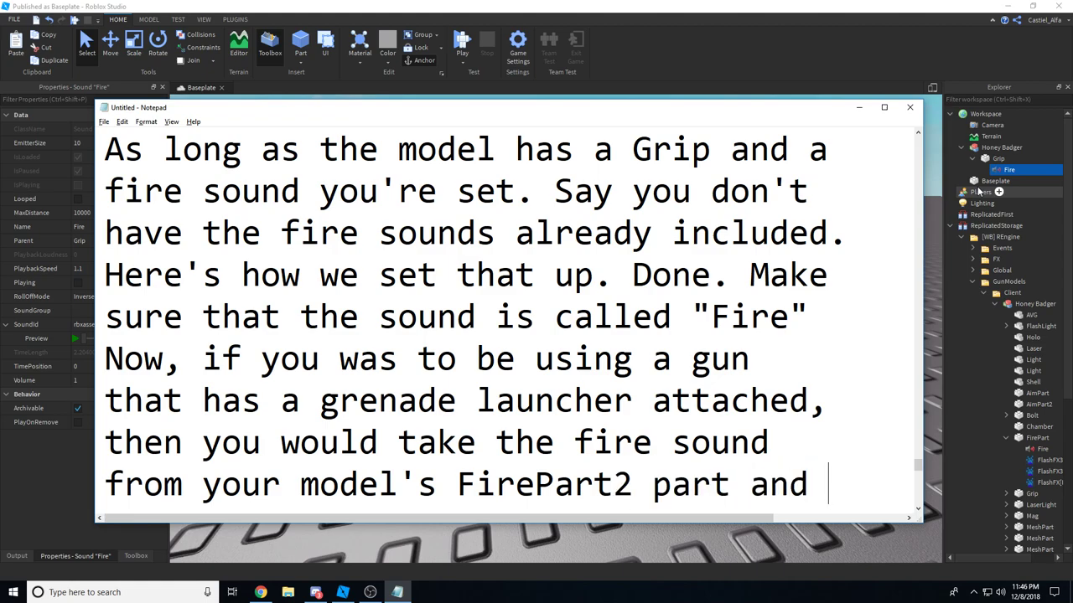
pyautogui.write('nan')
pyautogui.press('BackSpace')
pyautogui.press('BackSpace')
pyautogui.write('name it Fire')
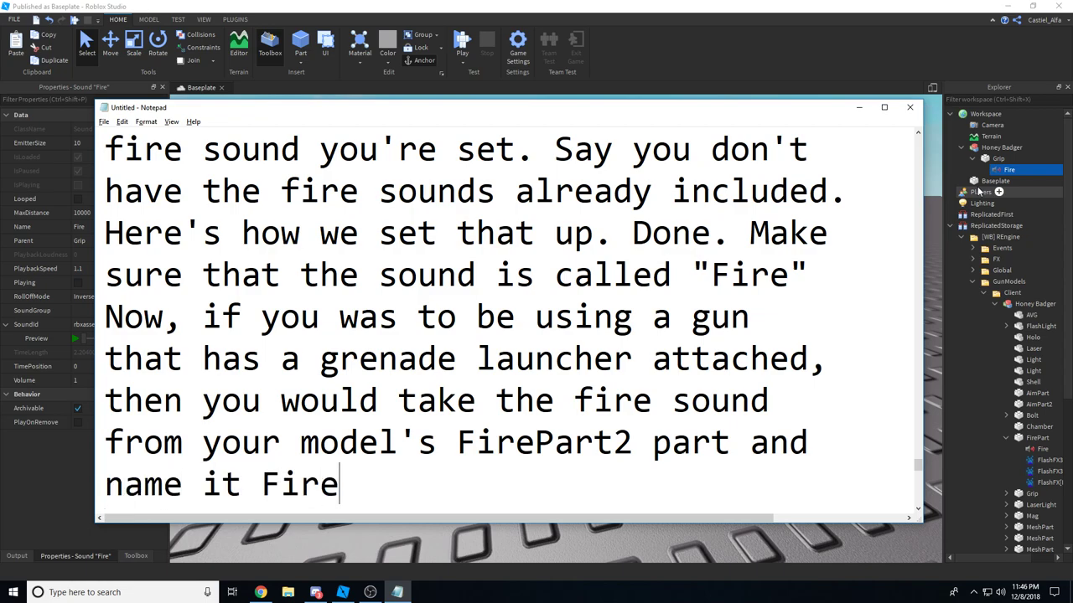
pyautogui.press('BackSpace')
pyautogui.press('BackSpace')
pyautogui.press('BackSpace')
pyautogui.press('BackSpace')
pyautogui.write('"Fire2')
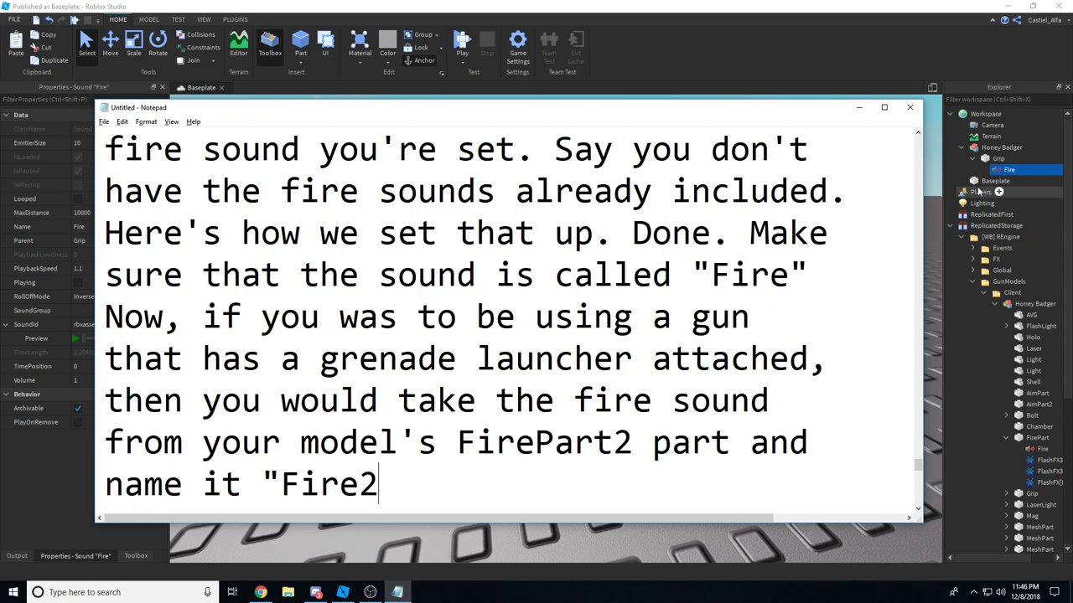
pyautogui.write('" like so.')
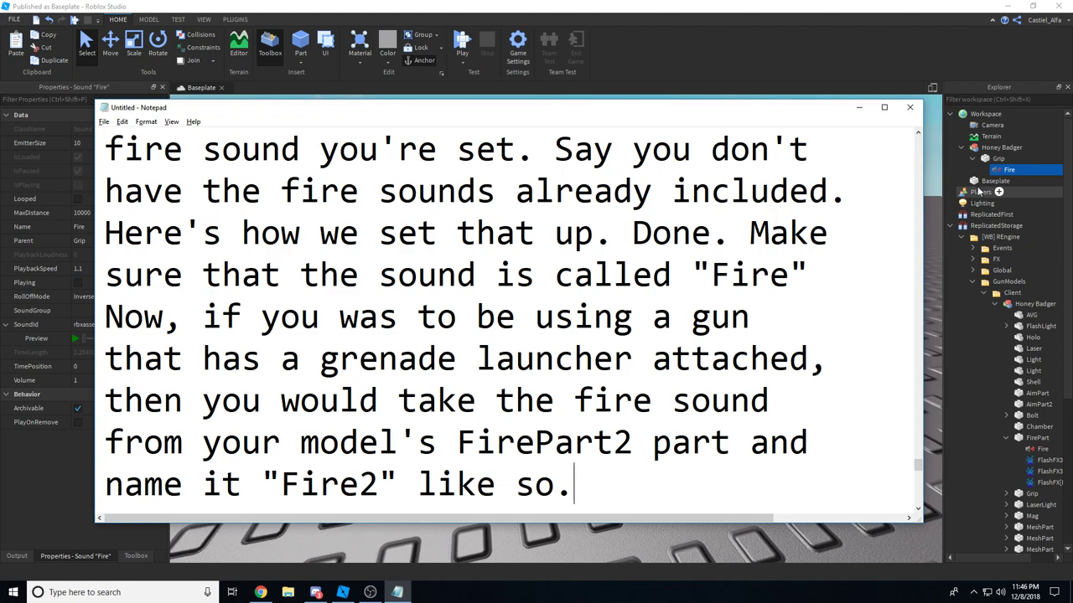
# Switch to Roblox Studio and copy the Fire sound from FirePart2 of the M4A1 model in the Client folder.
pyautogui.click(856, 106)
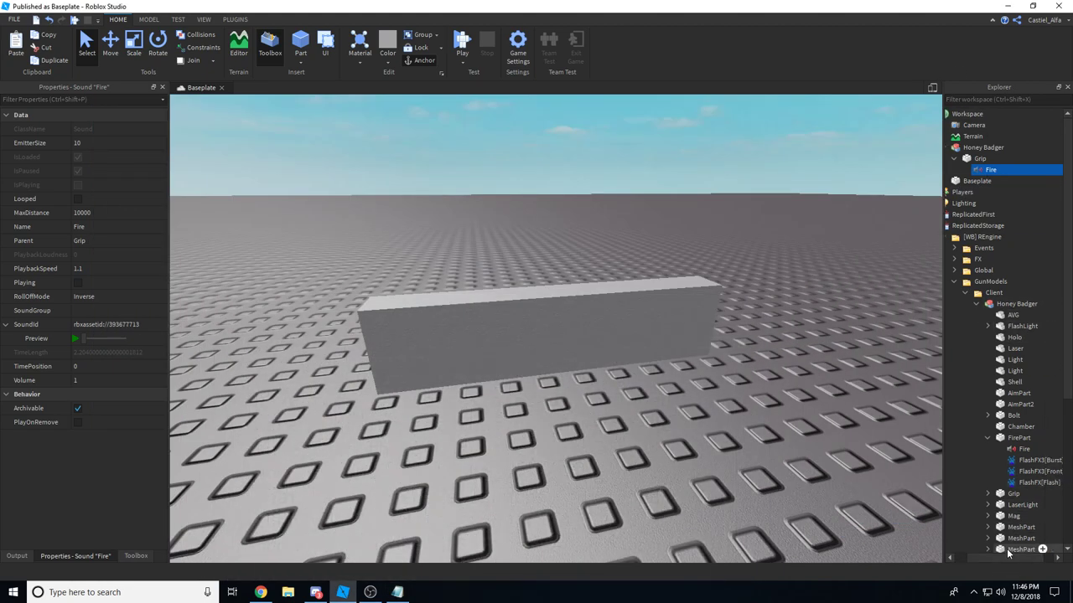
pyautogui.click(985, 428)
pyautogui.scroll(-4, 987, 435)
pyautogui.click(987, 426)
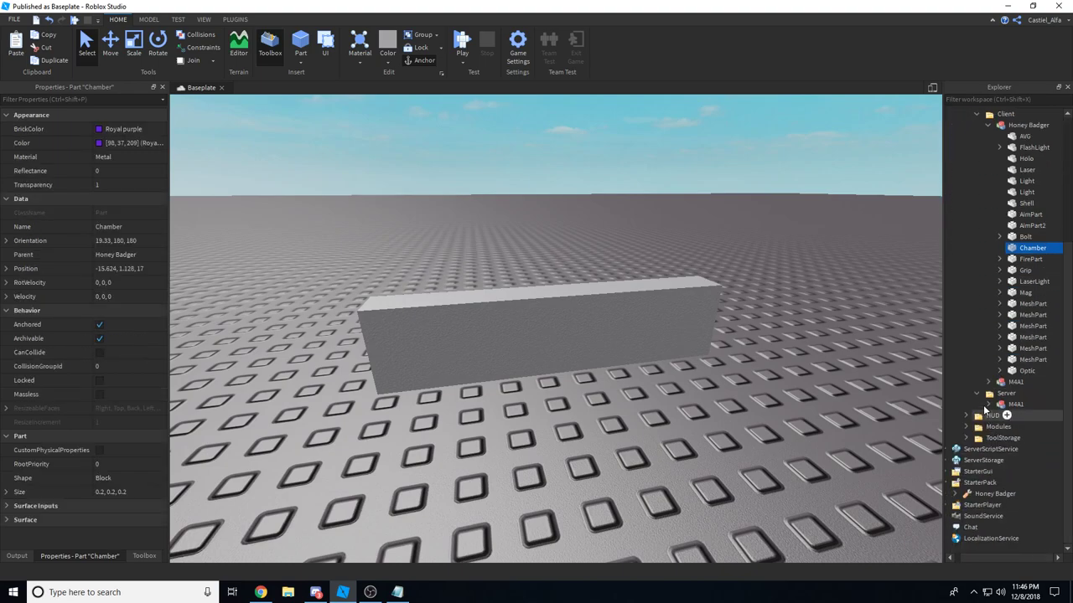
pyautogui.scroll(-1, 993, 383)
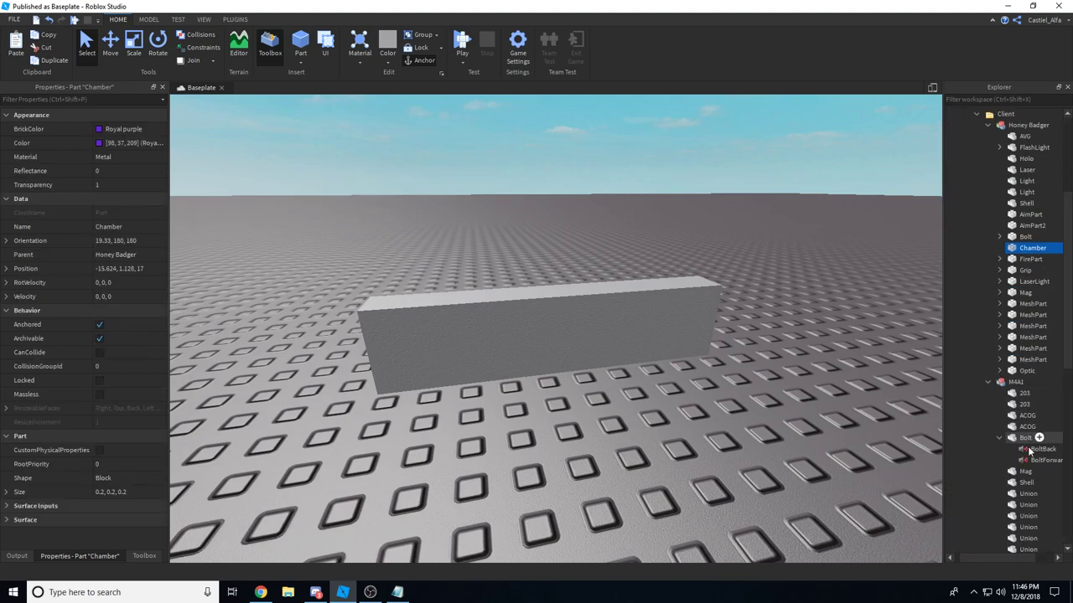
pyautogui.click(999, 436)
pyautogui.scroll(-7, 1001, 432)
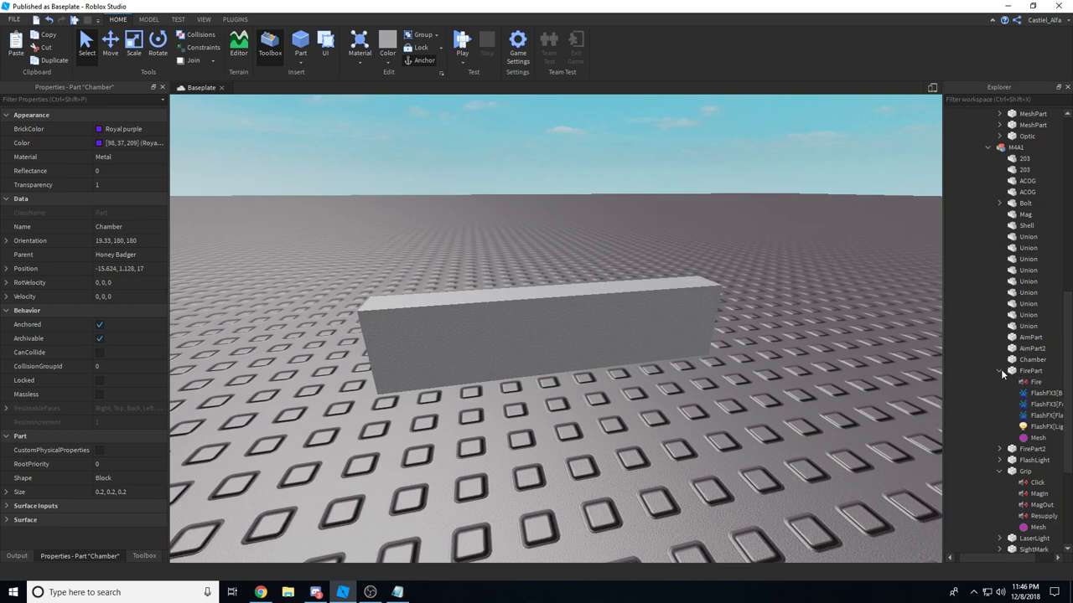
pyautogui.click(999, 371)
pyautogui.click(1028, 384)
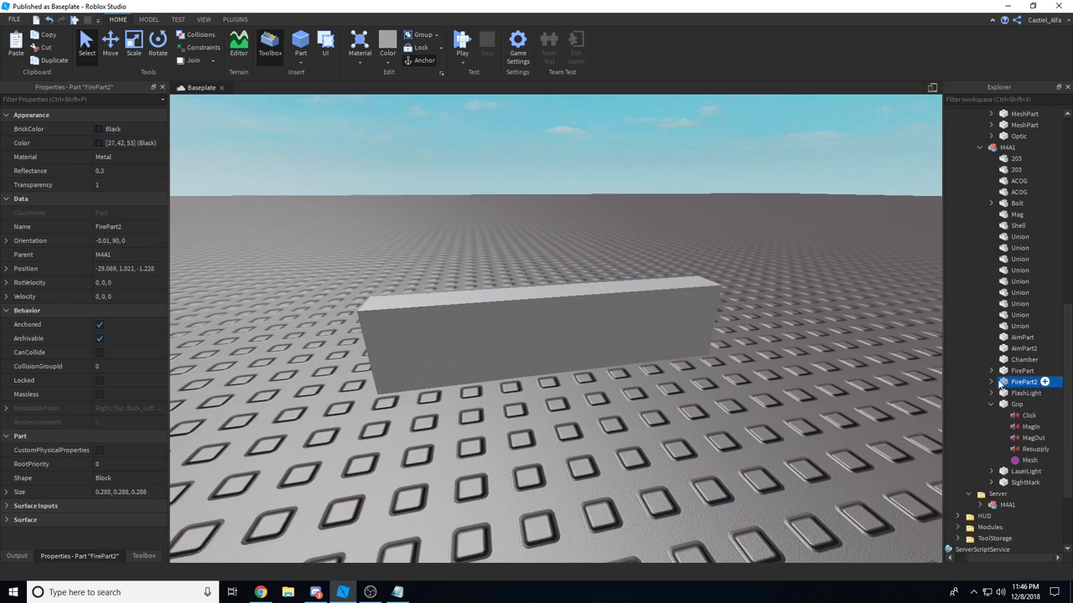
pyautogui.click(992, 381)
pyautogui.click(1013, 392)
pyautogui.rightClick(1013, 394)
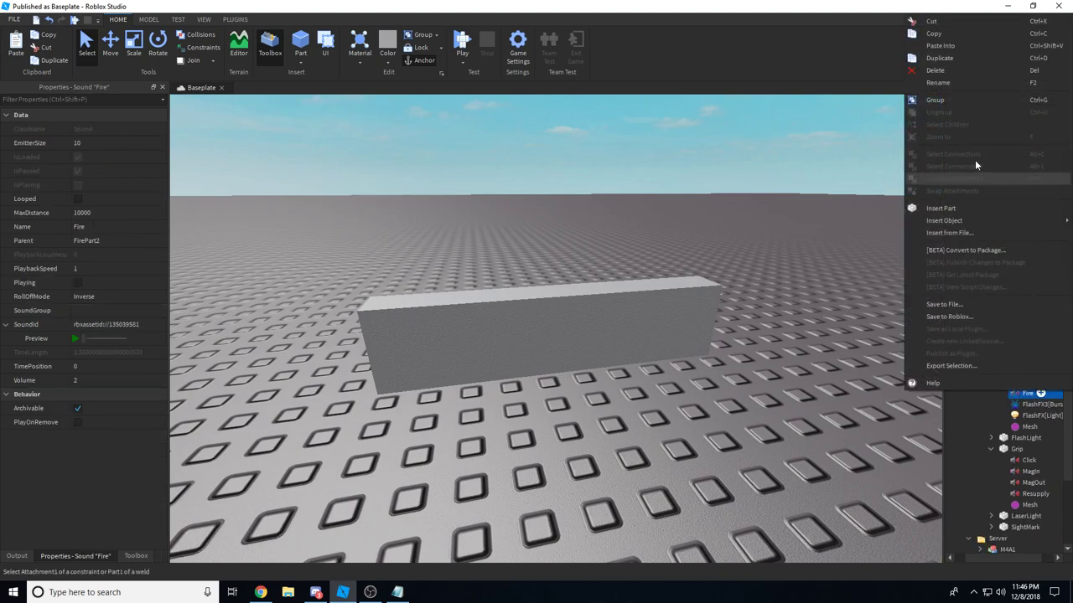
pyautogui.click(930, 32)
# Try pasting the copied Fire sound into the client Honey Badger's FirePart and delete that copy.
pyautogui.scroll(6, 999, 330)
pyautogui.click(961, 348)
pyautogui.scroll(6, 983, 381)
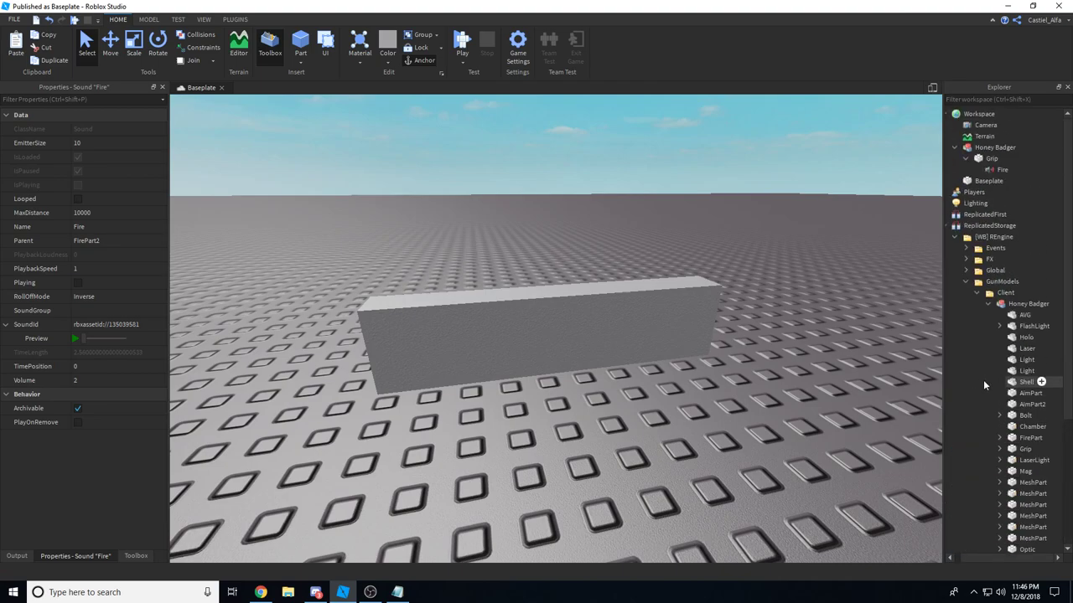
pyautogui.scroll(-4, 1039, 390)
pyautogui.rightClick(1003, 303)
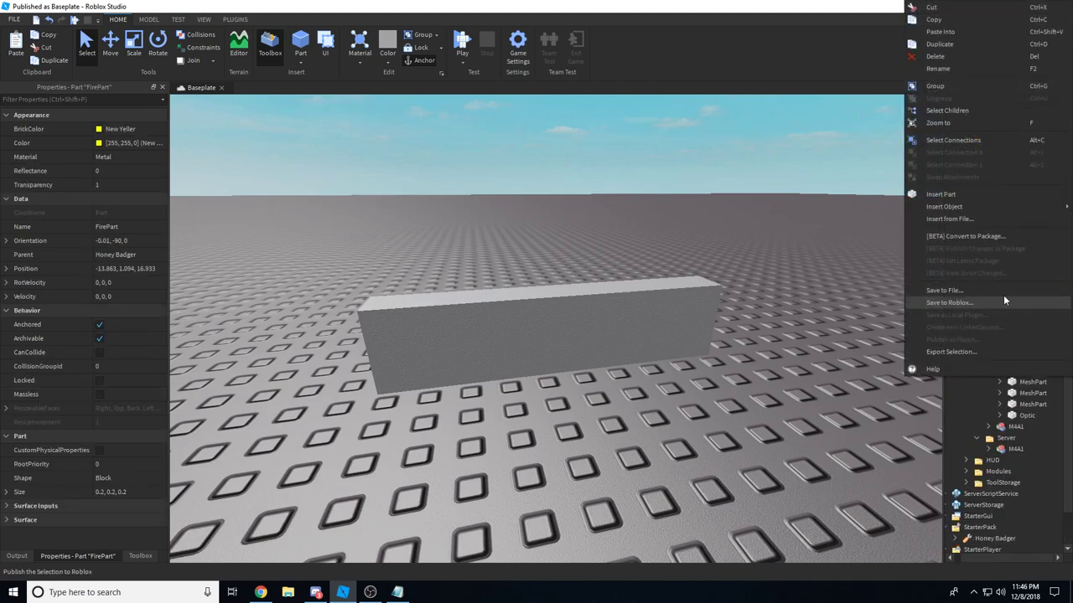
pyautogui.click(947, 46)
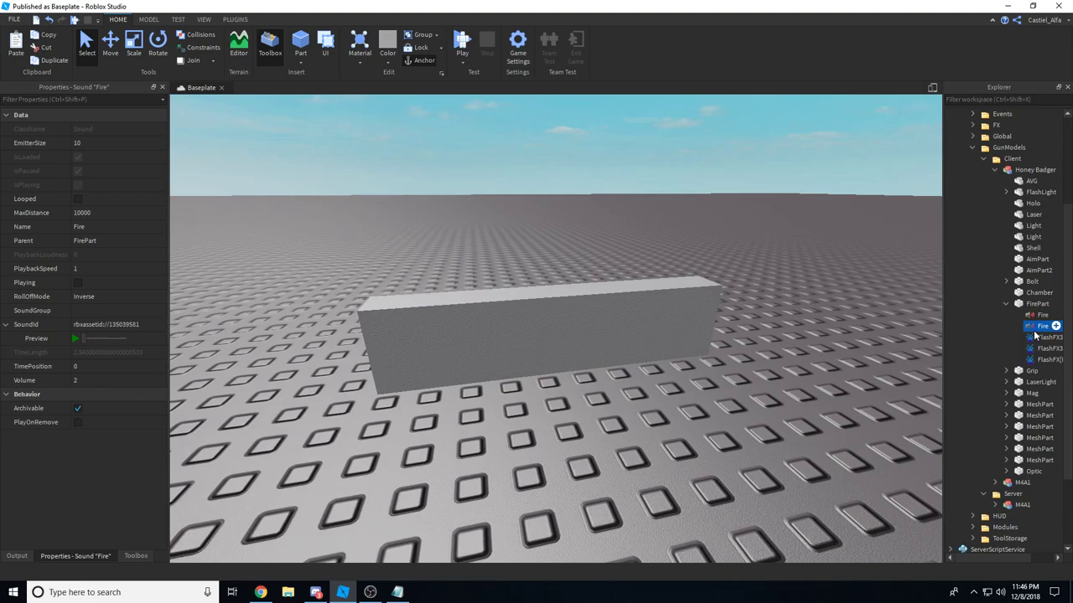
pyautogui.press('Delete')
pyautogui.click(993, 170)
# Return to Notepad and append "Whoops don't do that." to the note, wrapping onto a new line before "do that.".
pyautogui.hotkey('alt', 'Tab')
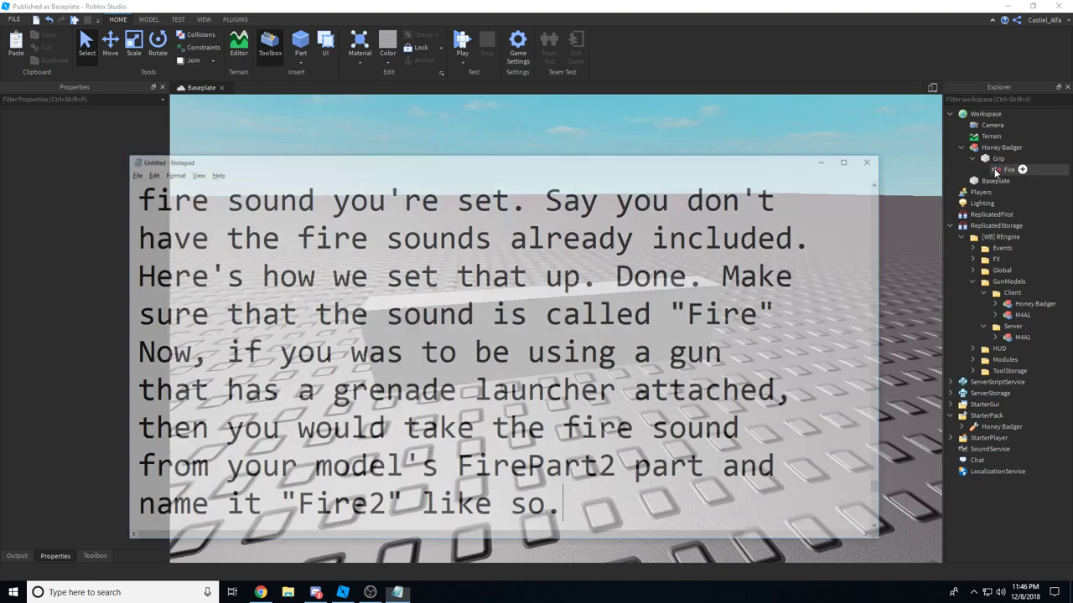
pyautogui.write('W')
pyautogui.write(". Whoops don't do tha")
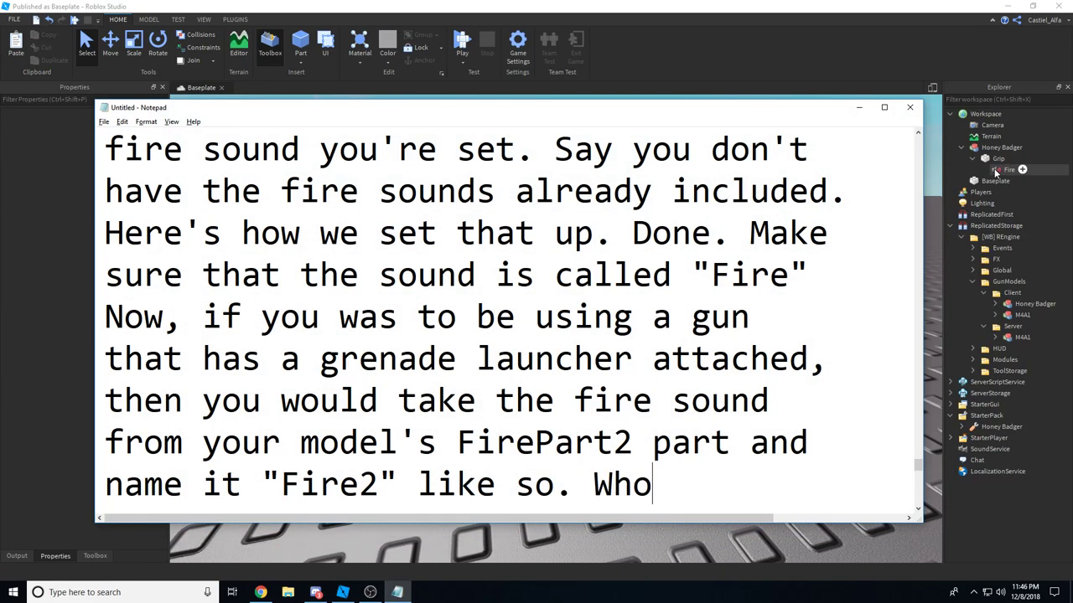
pyautogui.press('BackSpace')
pyautogui.press('BackSpace')
pyautogui.press('BackSpace')
pyautogui.press('BackSpace')
pyautogui.press('BackSpace')
pyautogui.press('BackSpace')
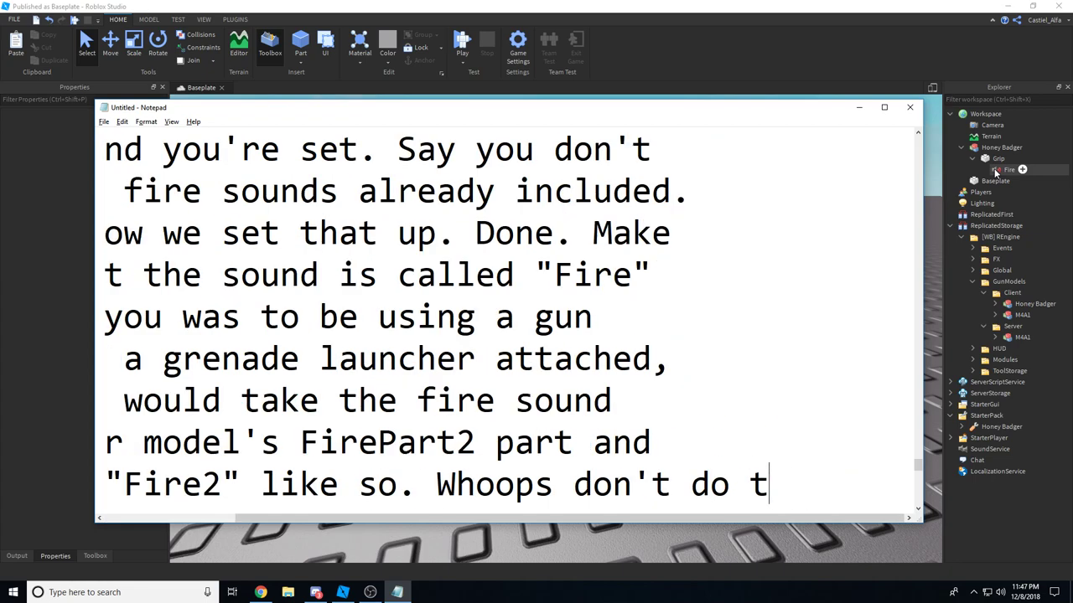
pyautogui.press('Return')
pyautogui.write('do that.')
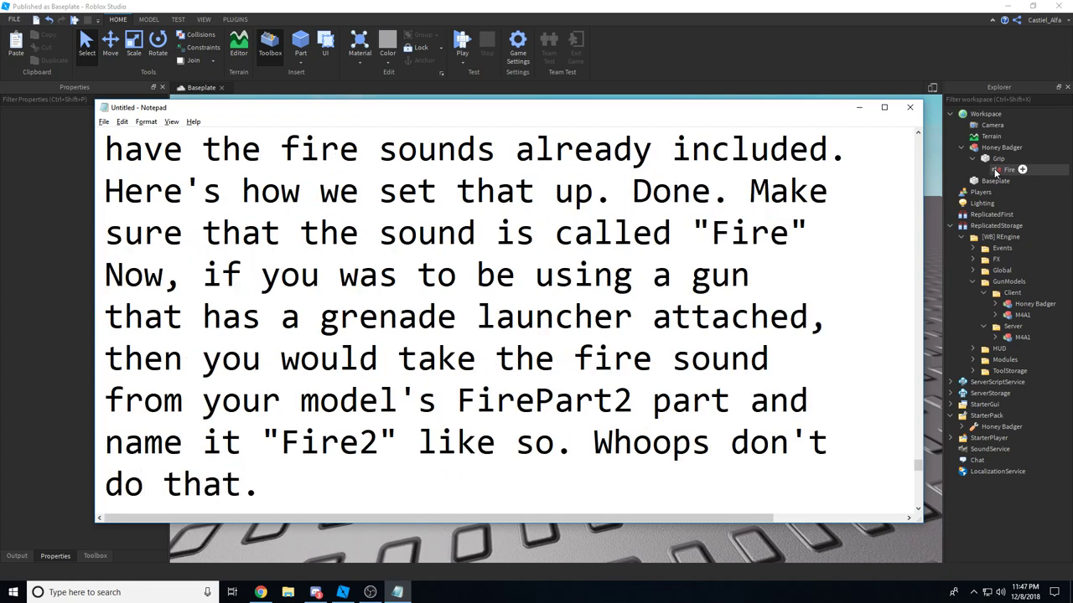
# In Roblox Studio, paste the copied sound into the Grip of the Workspace Honey Badger and rename it Fire2.
pyautogui.hotkey('alt', 'Tab')
pyautogui.click(991, 141)
pyautogui.click(995, 150)
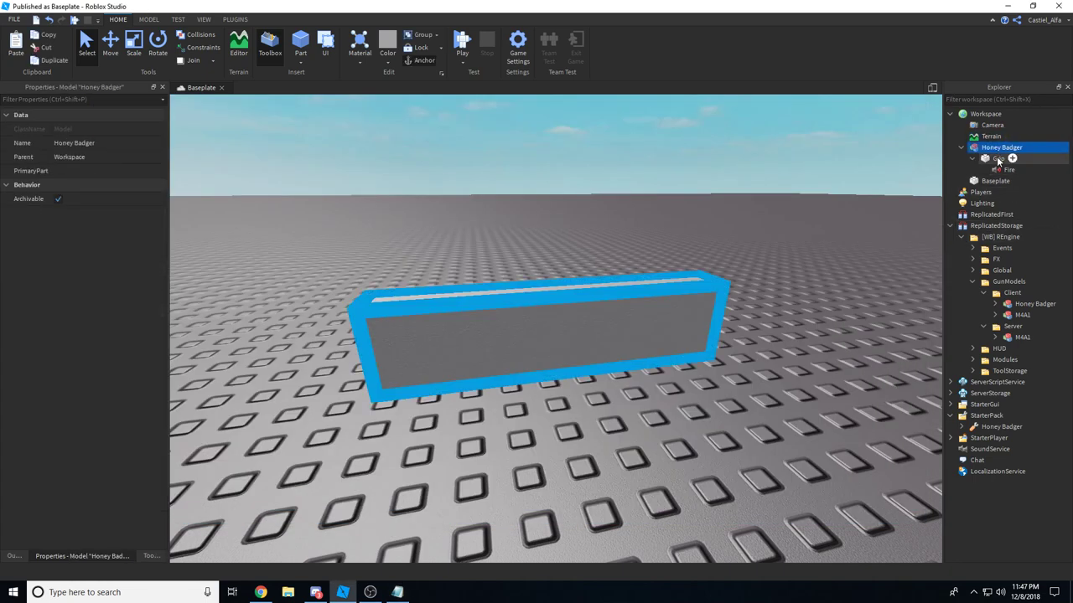
pyautogui.rightClick(997, 159)
pyautogui.click(975, 190)
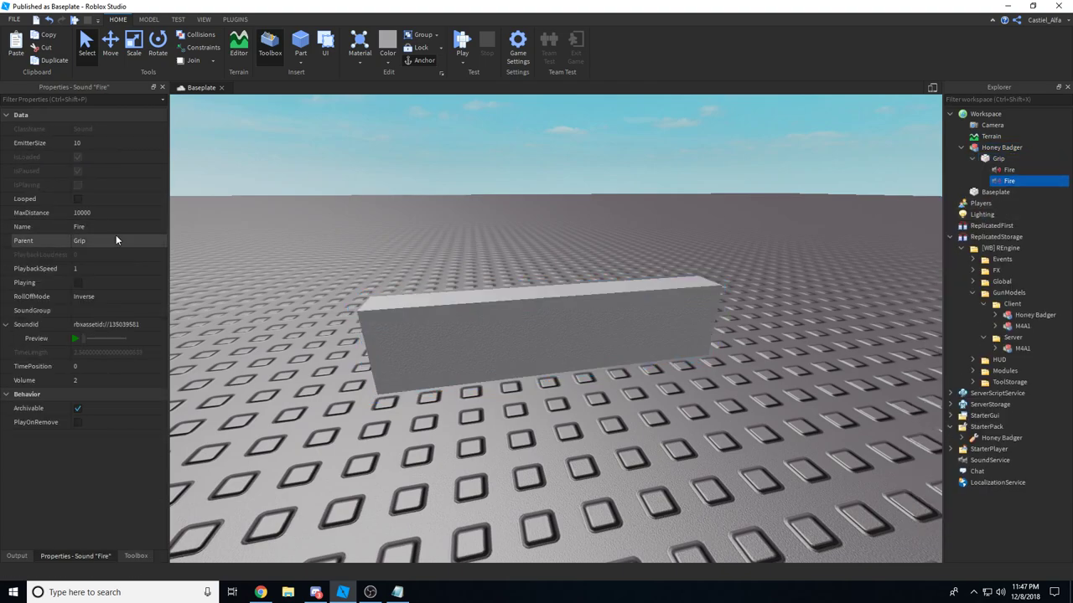
pyautogui.click(134, 227)
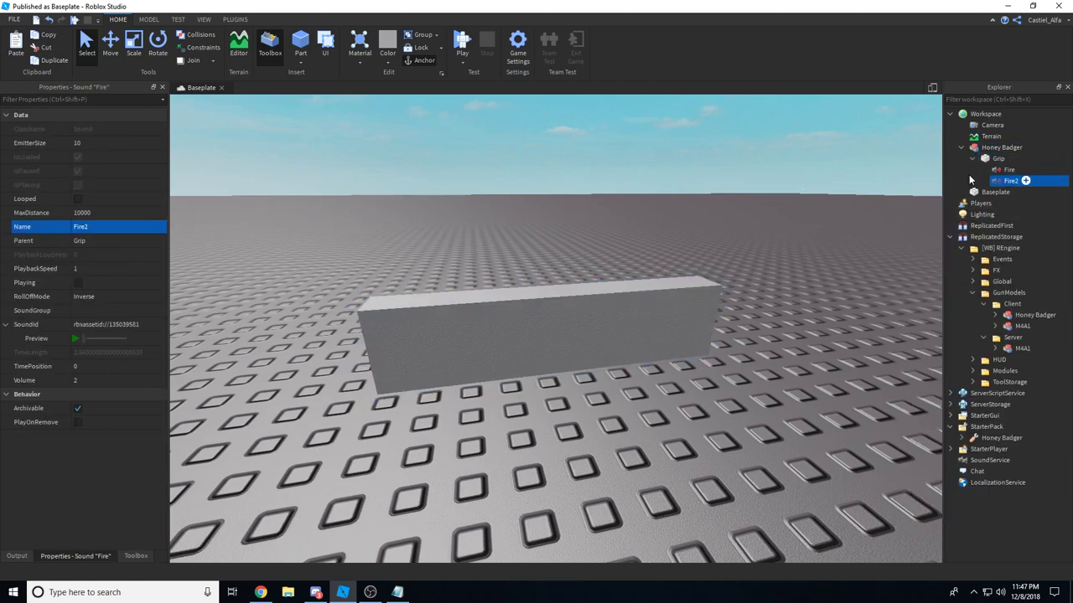
# Compare the Grip's Fire and Fire2 sounds and preview Fire2.
pyautogui.click(1011, 171)
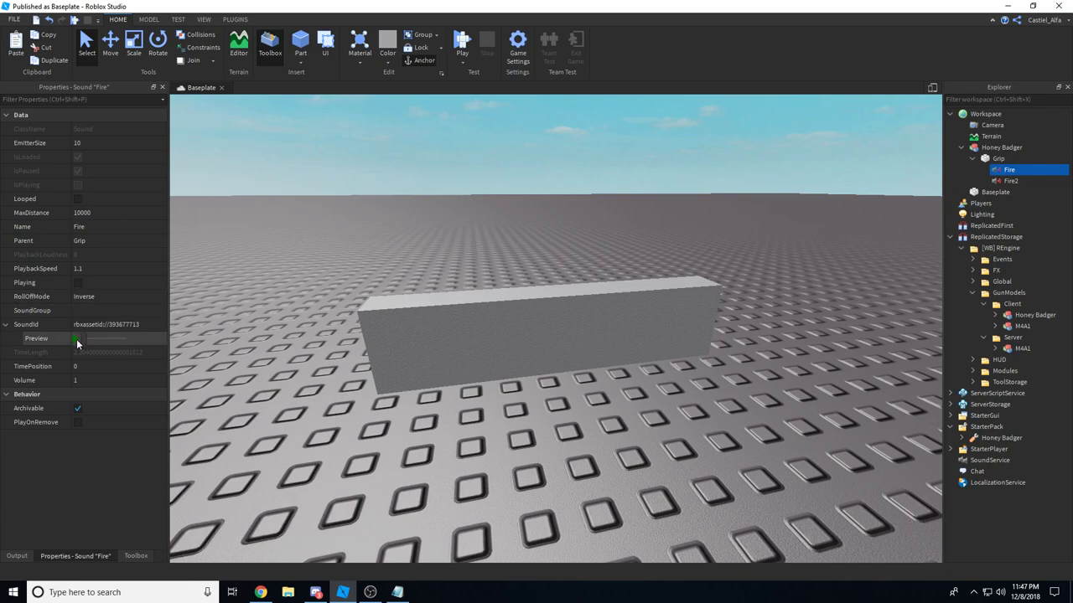
pyautogui.click(1015, 181)
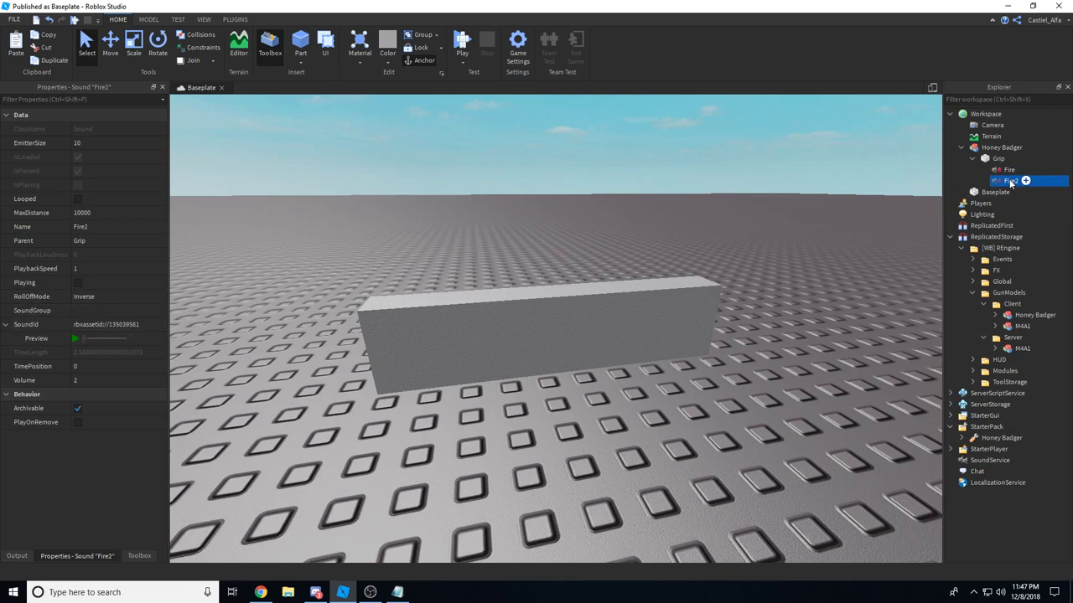
pyautogui.click(76, 340)
# Collapse the Workspace Honey Badger model and move it into the Server folder of GunModels.
pyautogui.click(972, 158)
pyautogui.click(961, 148)
pyautogui.moveTo(997, 148); pyautogui.dragTo(1017, 295)
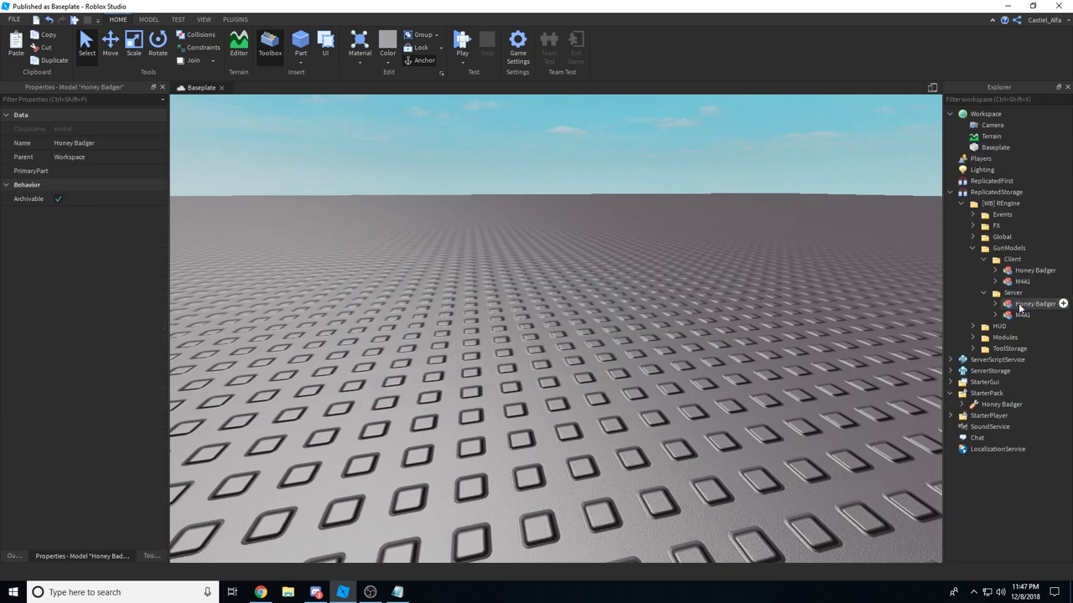
# Select the Honey Badger models in the Server and Client folders together with the Honey Badger tool in StarterPack.
pyautogui.click(1018, 306)
pyautogui.keyDown('ctrl'); pyautogui.click(1033, 271); pyautogui.keyUp('ctrl')
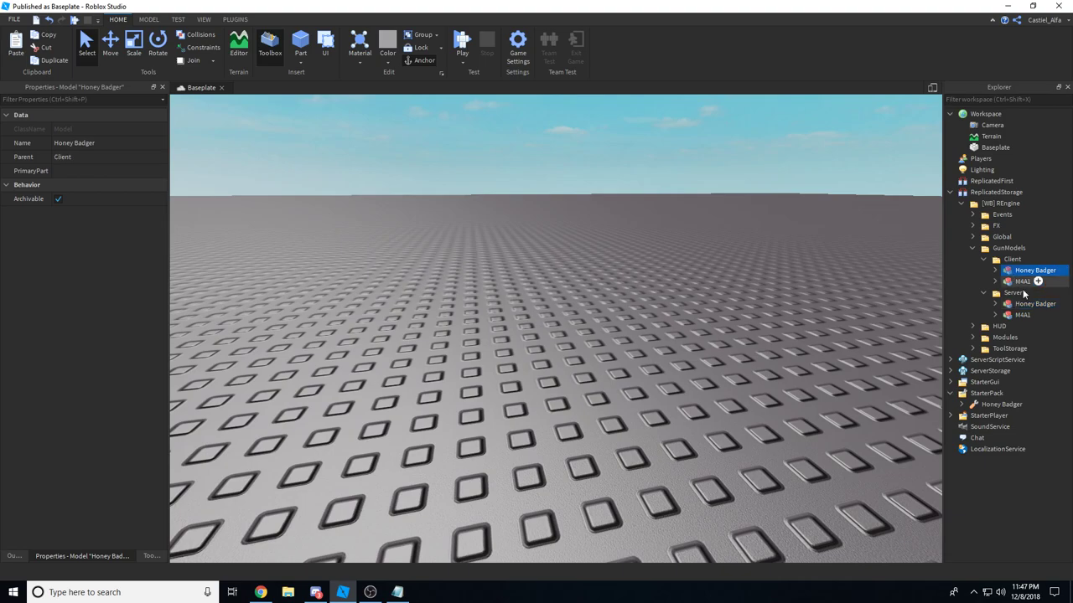
pyautogui.keyDown('ctrl'); pyautogui.click(1005, 404); pyautogui.keyUp('ctrl')
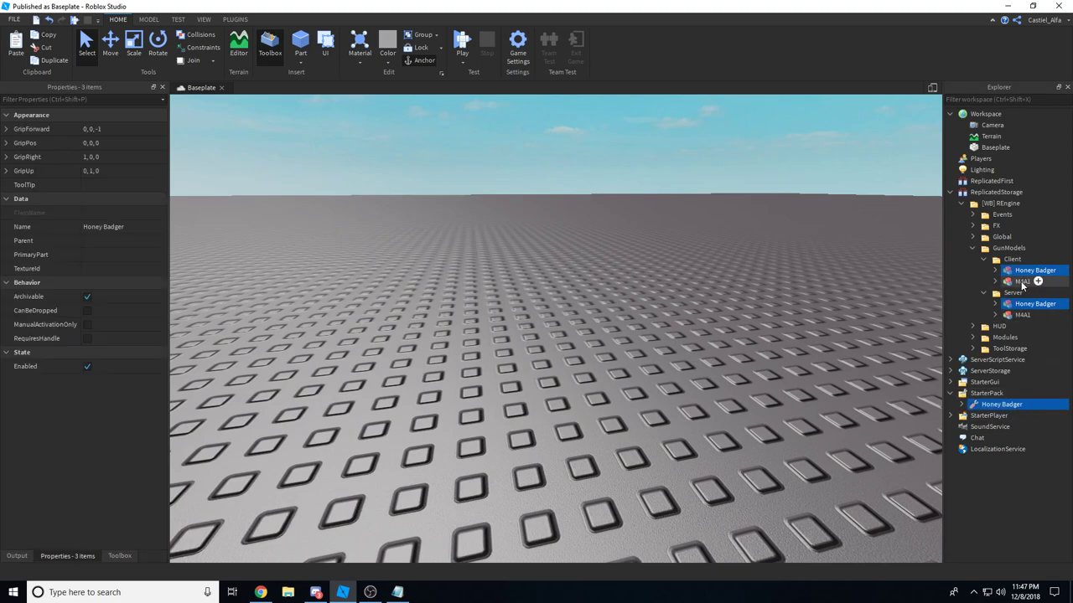
# In Notepad, leave a gap of blank lines and write "At this point, we have successfully inserted a new gun. Let's test it out.".
pyautogui.hotkey('alt', 'Tab')
pyautogui.press('Return')
pyautogui.press('Return')
pyautogui.press('Return')
pyautogui.press('Return')
pyautogui.press('Return')
pyautogui.press('Return')
pyautogui.press('Return')
pyautogui.press('Return')
pyautogui.press('Return')
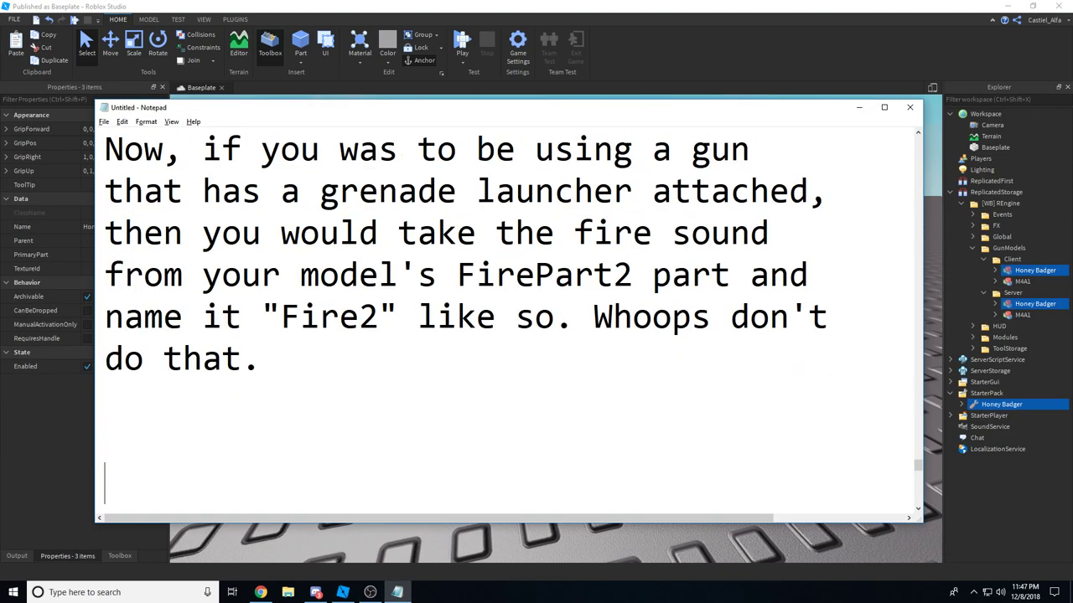
pyautogui.write('At t')
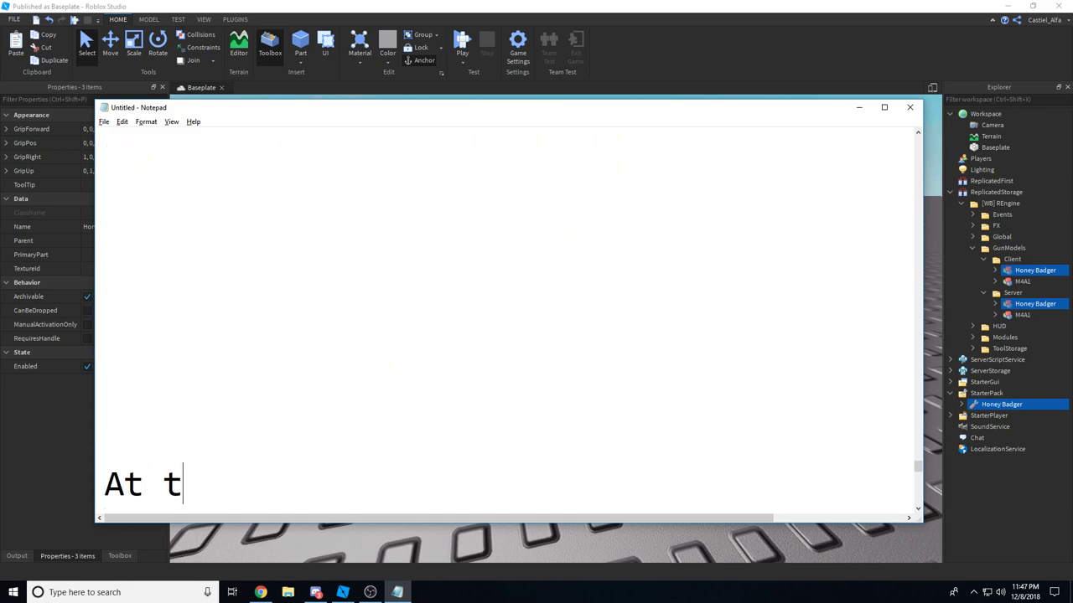
pyautogui.write('his point, we have successfully')
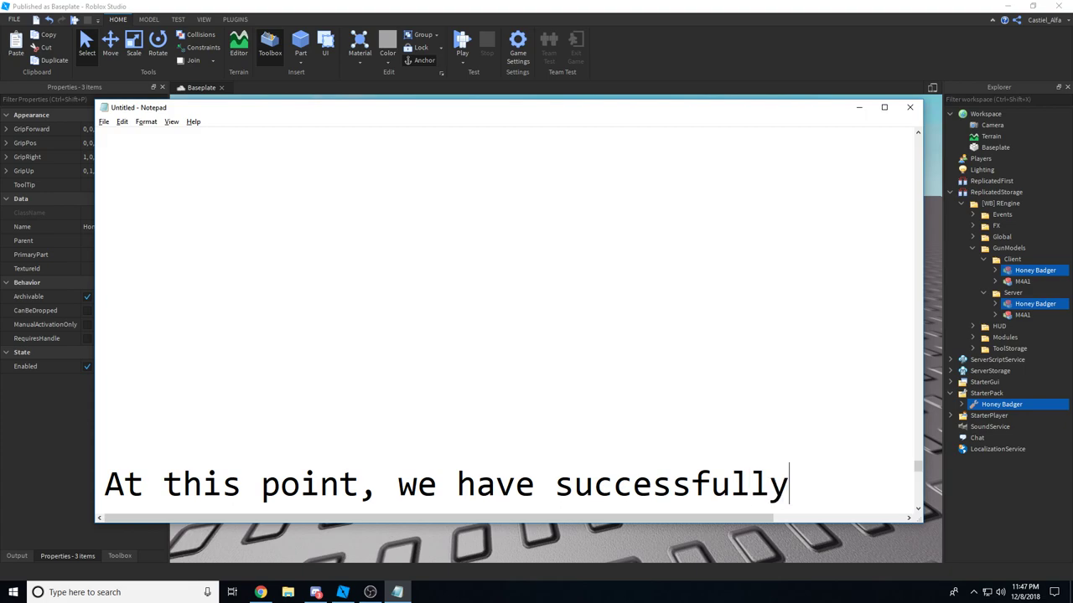
pyautogui.press('Return')
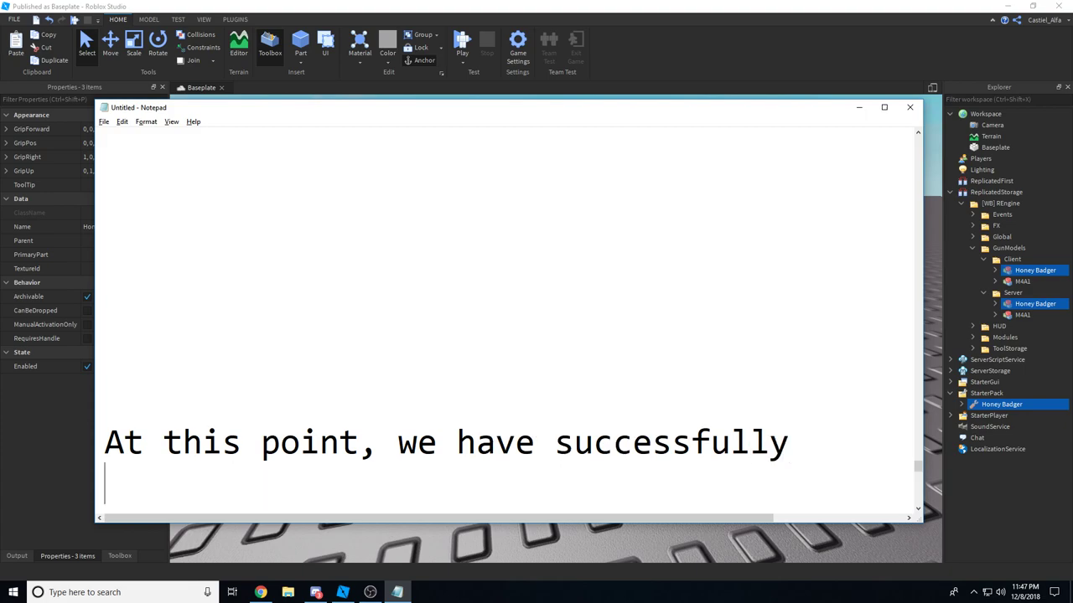
pyautogui.write('inserted a new')
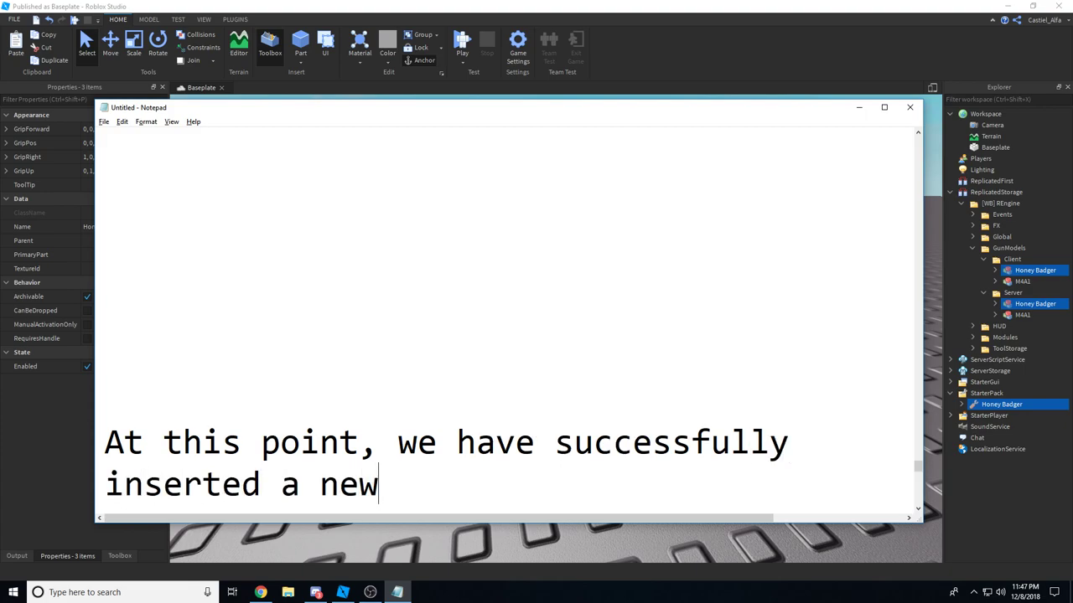
pyautogui.write(" gun. Let's test it out.")
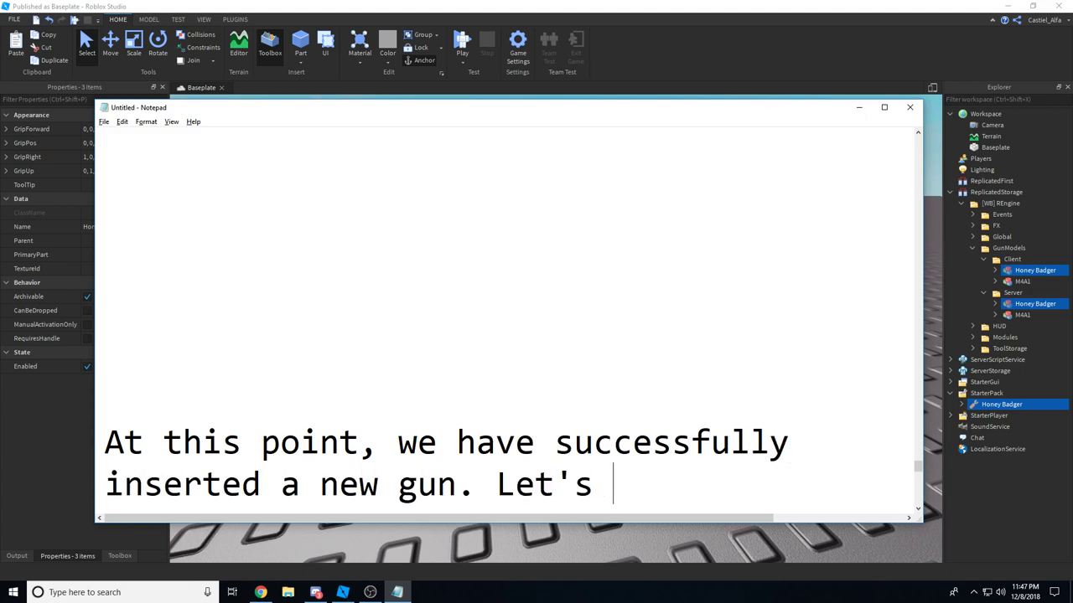
# Go back to Roblox Studio, start a play test and equip the Honey Badger in first-person view.
pyautogui.click(858, 107)
pyautogui.click(601, 165)
pyautogui.press('F5')
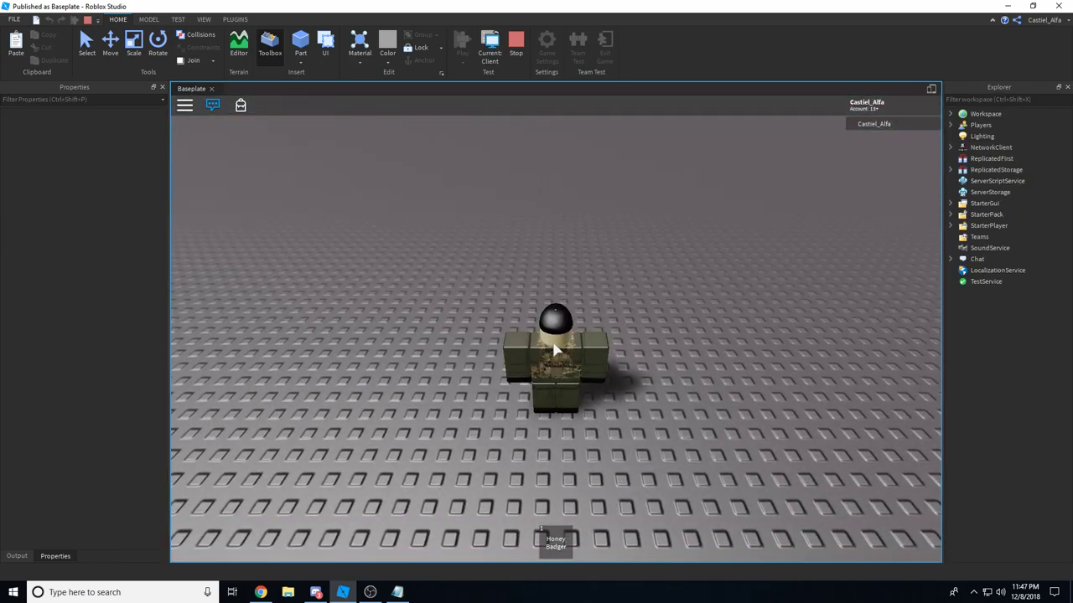
pyautogui.moveTo(551, 347); pyautogui.dragTo(559, 343, button='right')
pyautogui.press('1')
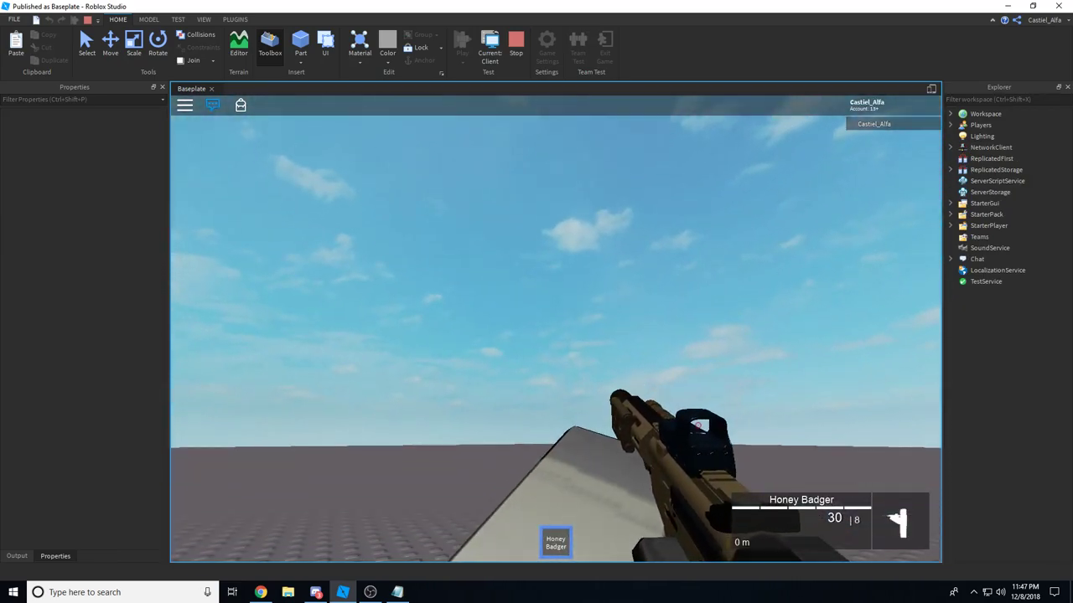
# Test the Honey Badger by aiming down its sight and firing a burst.
pyautogui.rightClick(557, 329)
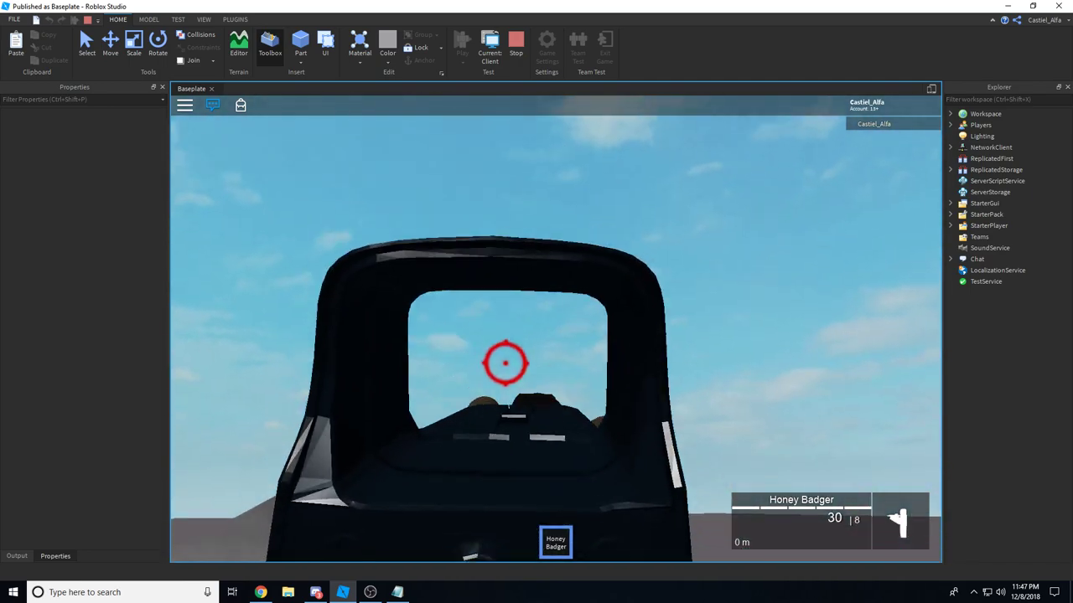
pyautogui.moveTo(556, 330); pyautogui.dragTo(557, 329)
pyautogui.rightClick(557, 329)
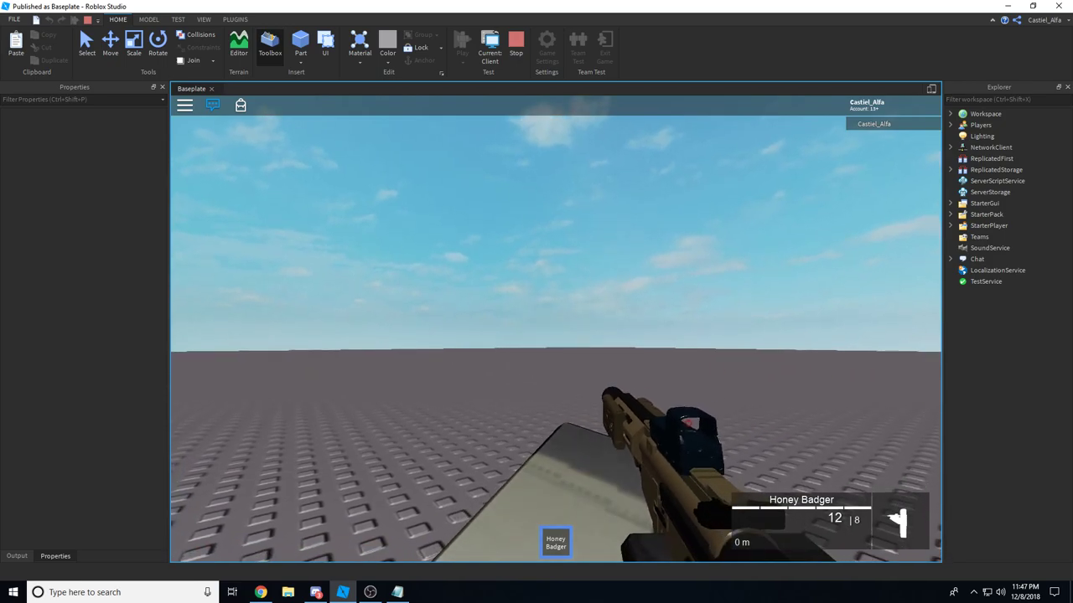
pyautogui.rightClick(556, 329)
pyautogui.rightClick(556, 329)
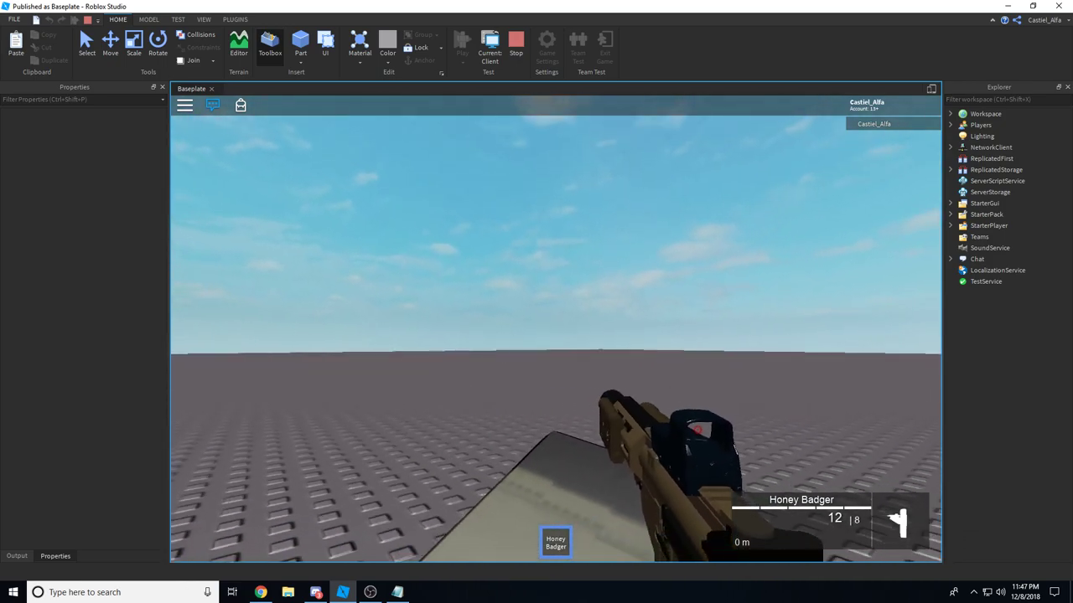
# Return to Notepad and add "We may wanna fix that." on a new line.
pyautogui.hotkey('alt', 'Tab')
pyautogui.press('Return')
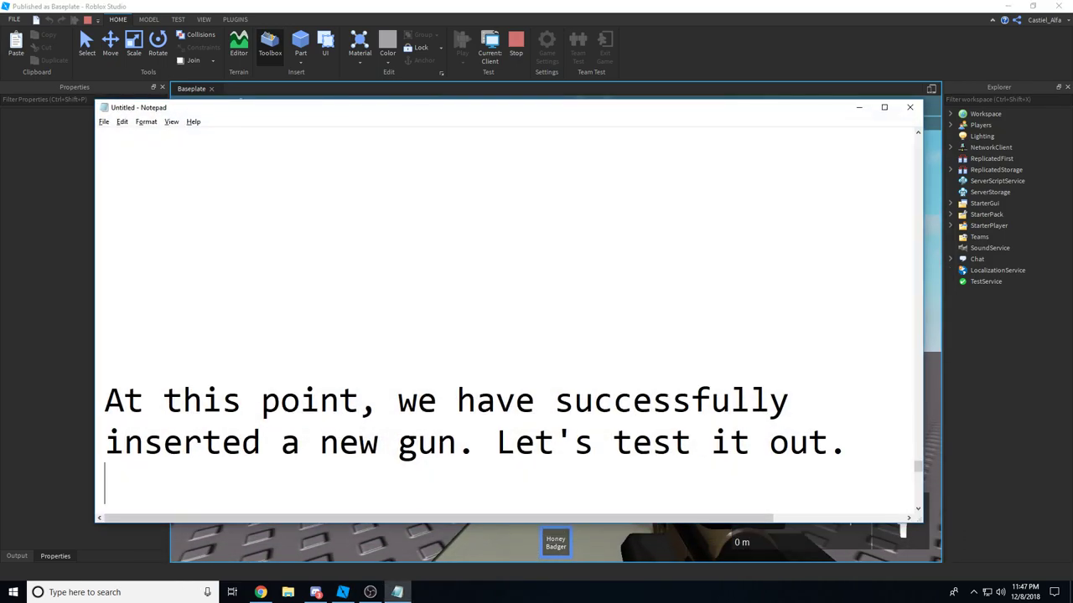
pyautogui.write('We may wanna fix')
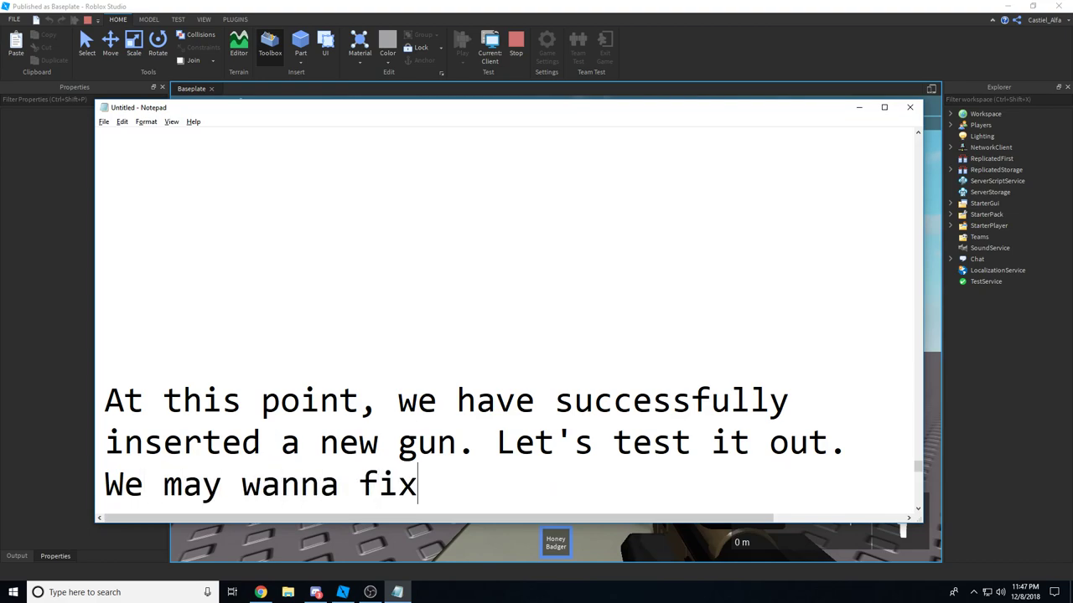
pyautogui.write(' that.')
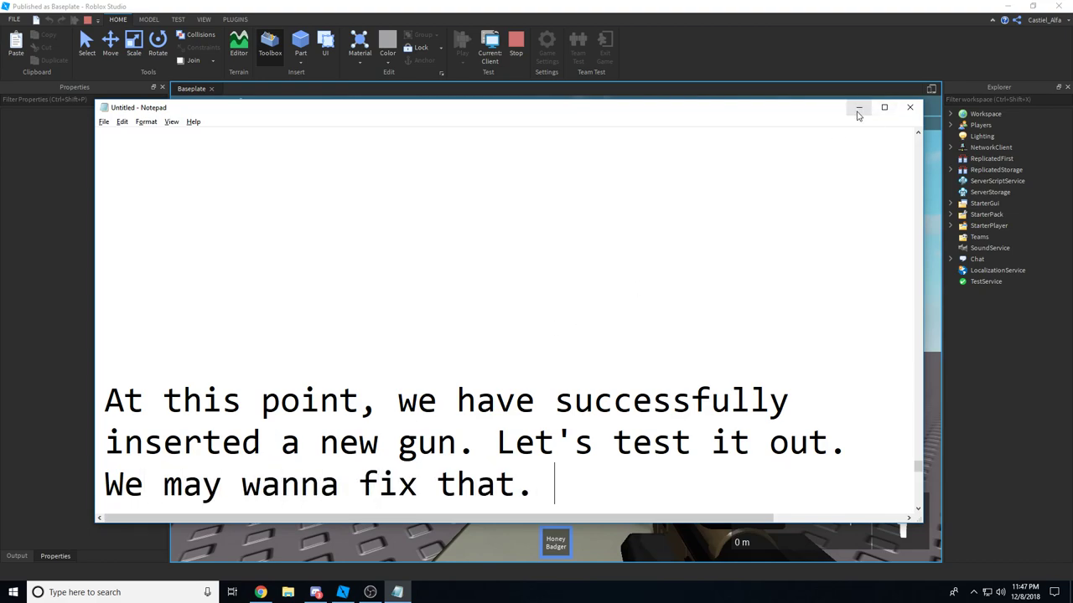
# Continue the last note line with "Follow my lead.".
pyautogui.scroll(-2, 713, 251)
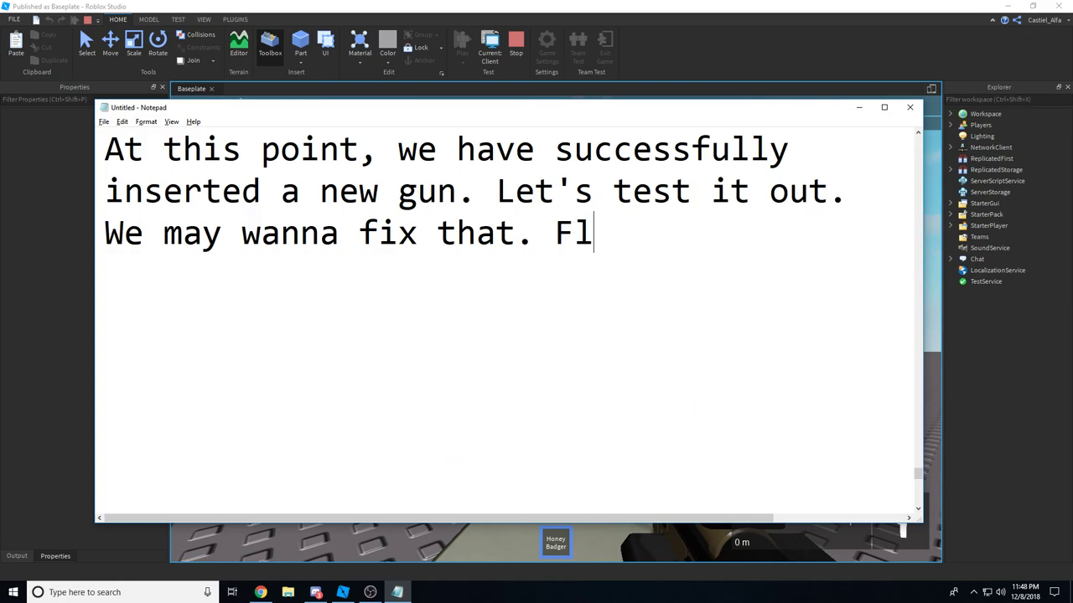
pyautogui.write('. Follow my lead.')
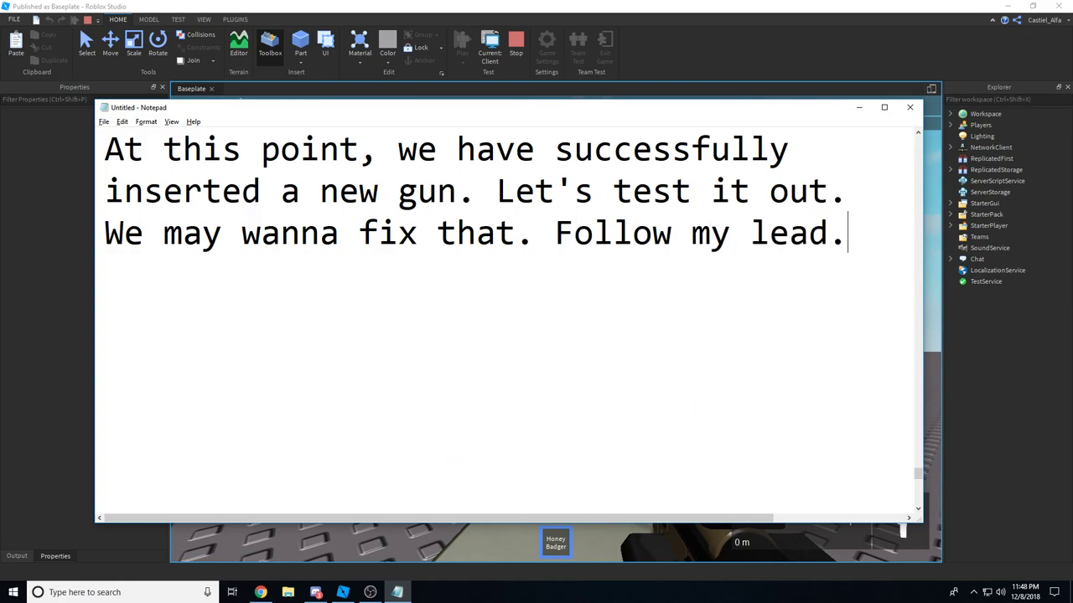
# Return to Roblox Studio, stop the play test and open the CConfig script of the Honey Badger tool in StarterPack.
pyautogui.click(858, 108)
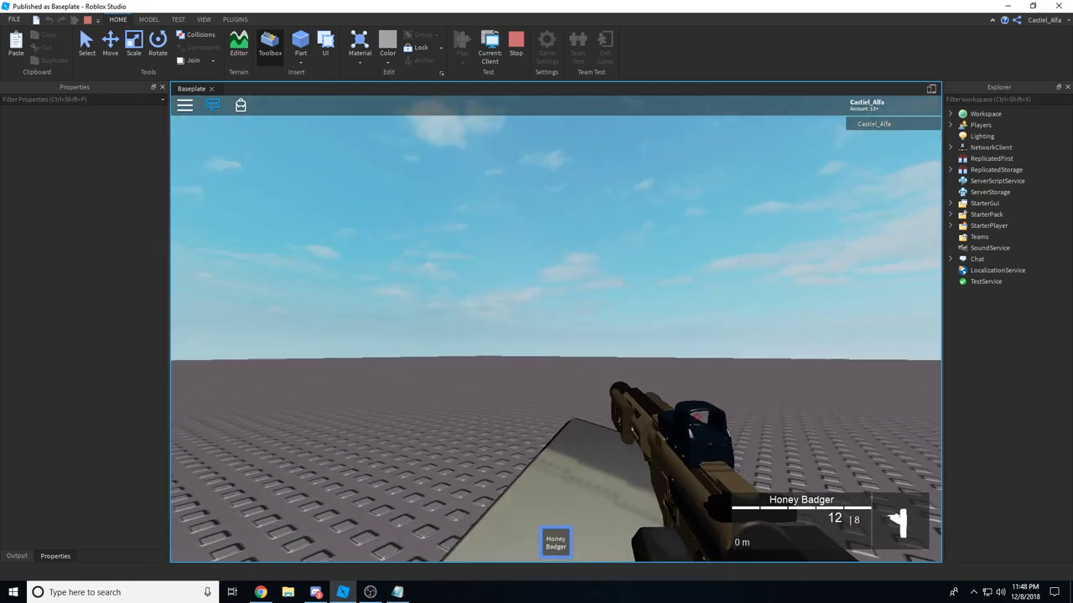
pyautogui.press('1')
pyautogui.click(516, 47)
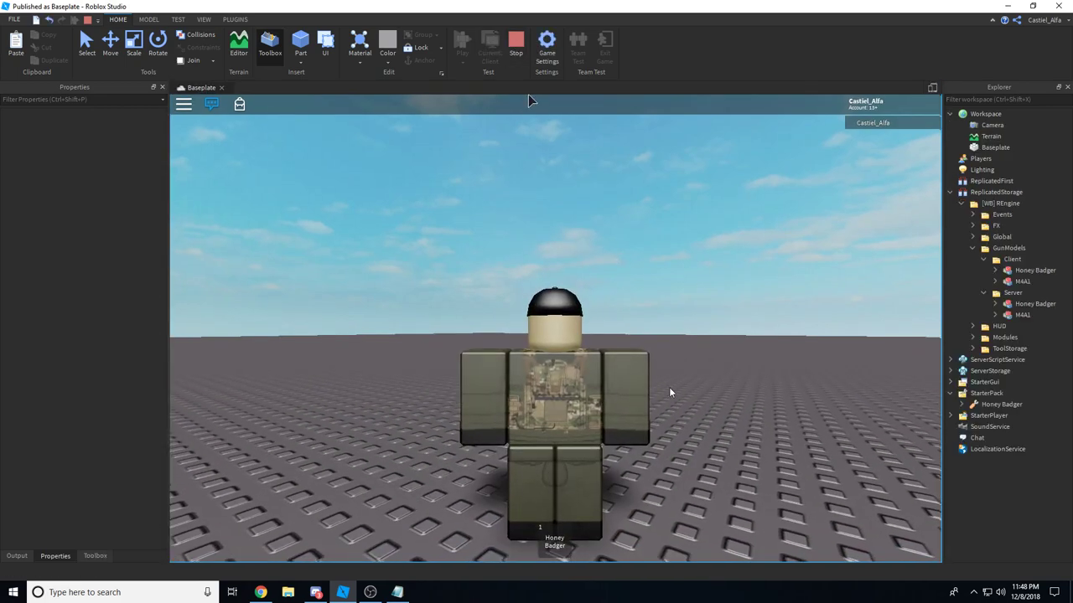
pyautogui.click(973, 404)
pyautogui.click(973, 416)
pyautogui.doubleClick(997, 426)
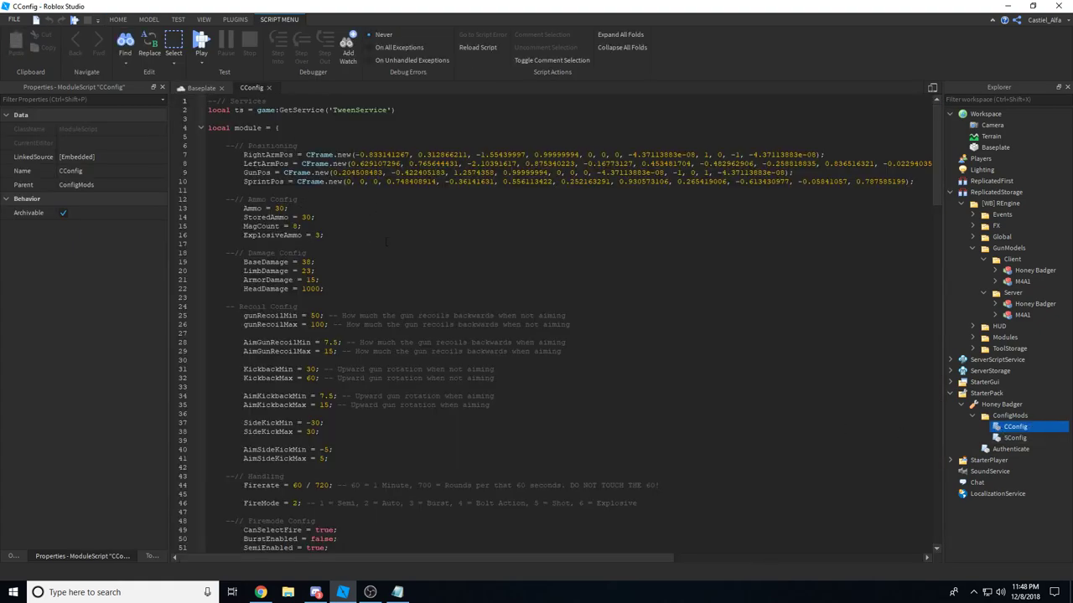
# Set ExplosiveEnabled to false in the firemode configuration of CConfig.
pyautogui.scroll(-2, 386, 242)
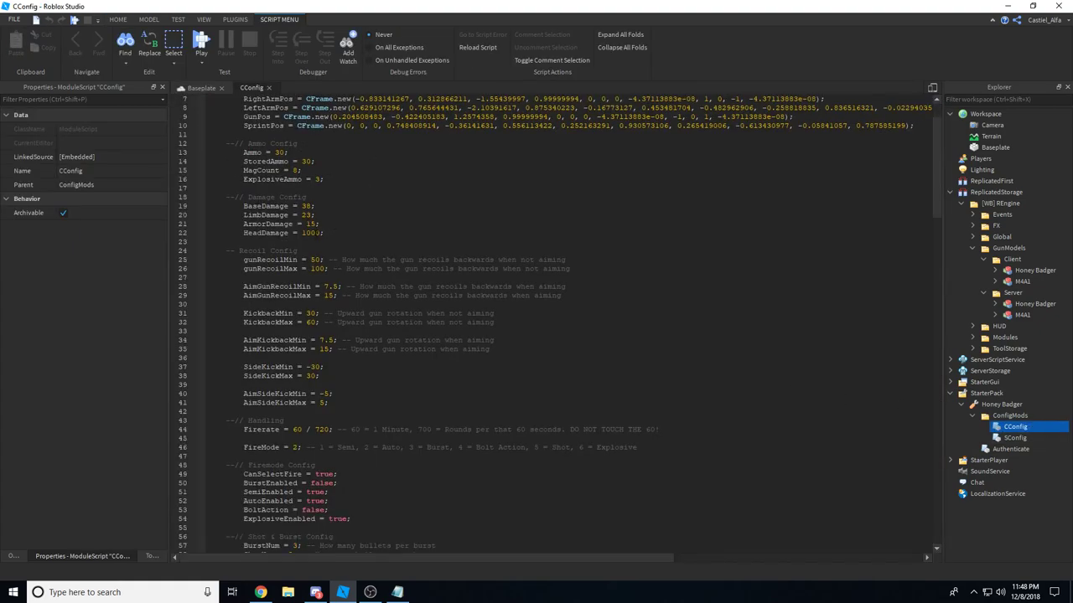
pyautogui.scroll(-6, 560, 323)
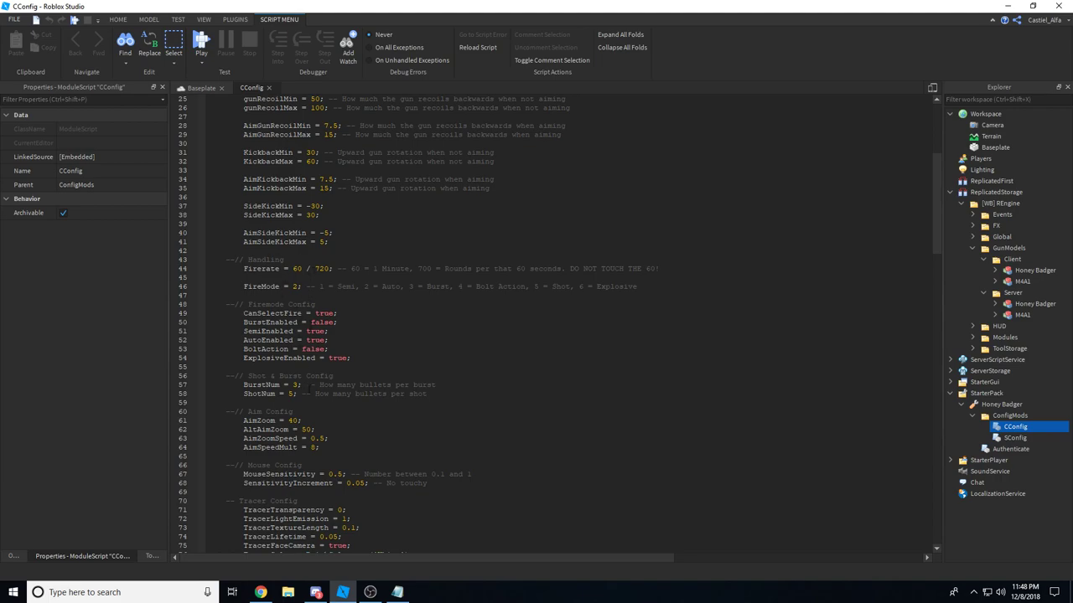
pyautogui.scroll(-5, 560, 322)
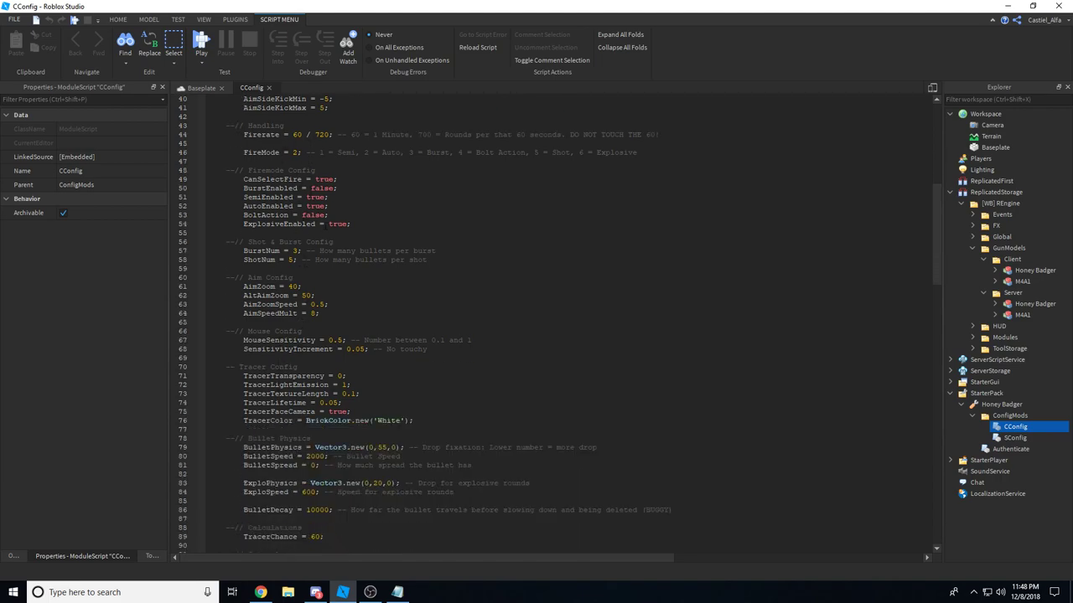
pyautogui.doubleClick(337, 225)
pyautogui.write('false')
# Set AimZoom to 50 and AltAimZoom to 60 in the aim configuration.
pyautogui.scroll(-1, 314, 257)
pyautogui.doubleClick(295, 260)
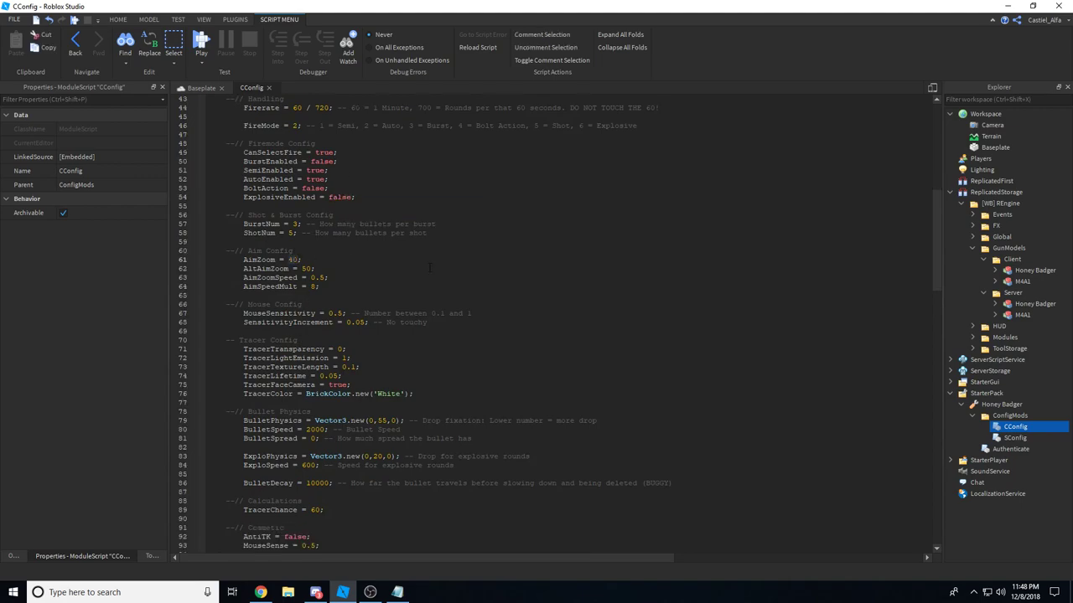
pyautogui.write('50')
pyautogui.doubleClick(294, 260)
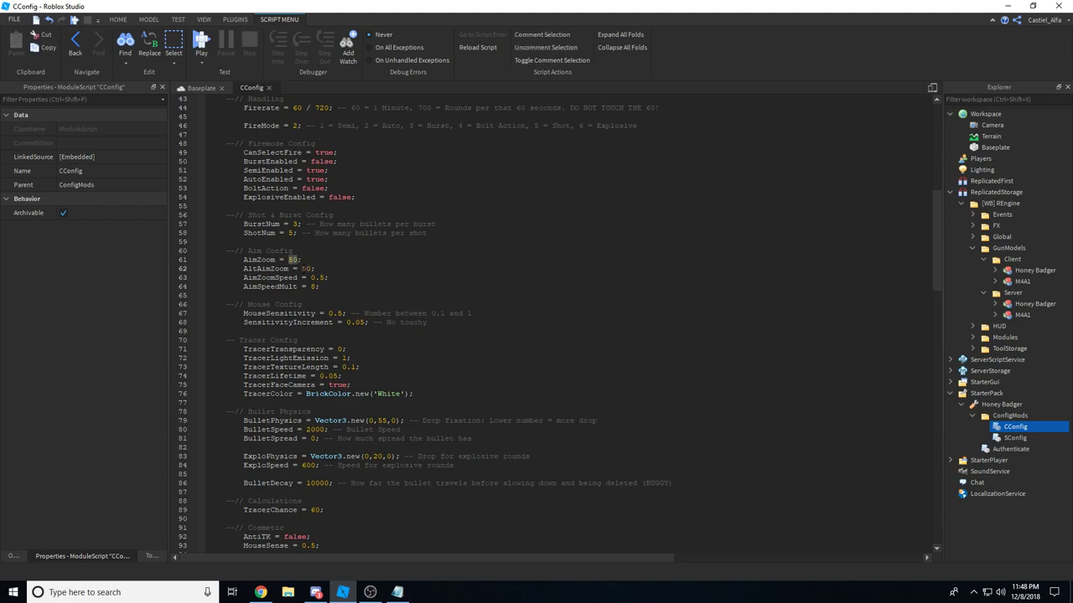
pyautogui.click(310, 268)
pyautogui.press('BackSpace')
pyautogui.press('BackSpace')
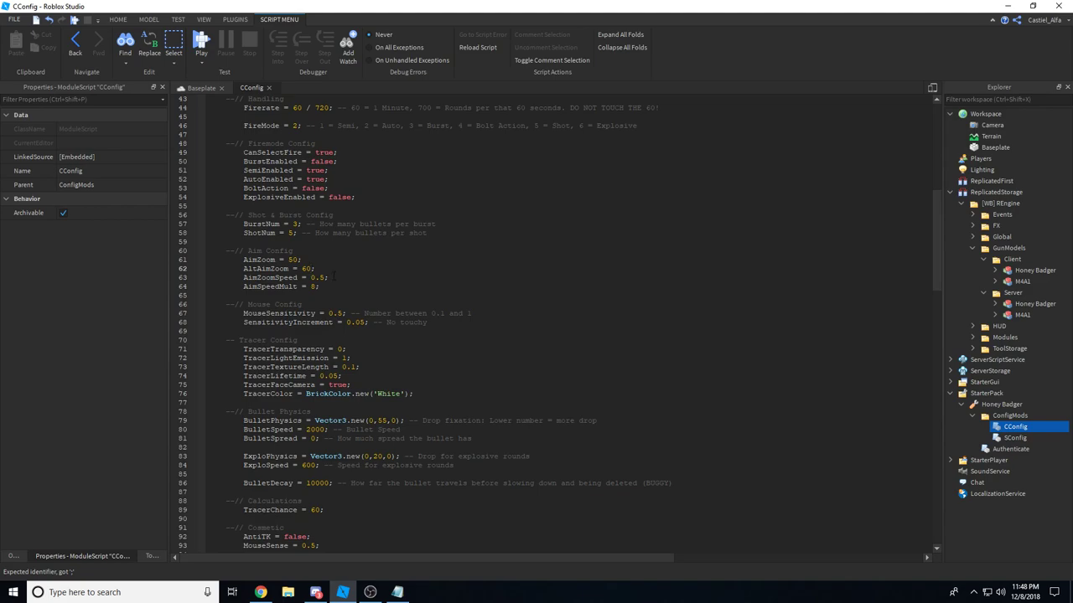
# Return to the Baseplate view, move the Honey Badger model from the Client folder into Workspace and locate its AimPart.
pyautogui.click(201, 87)
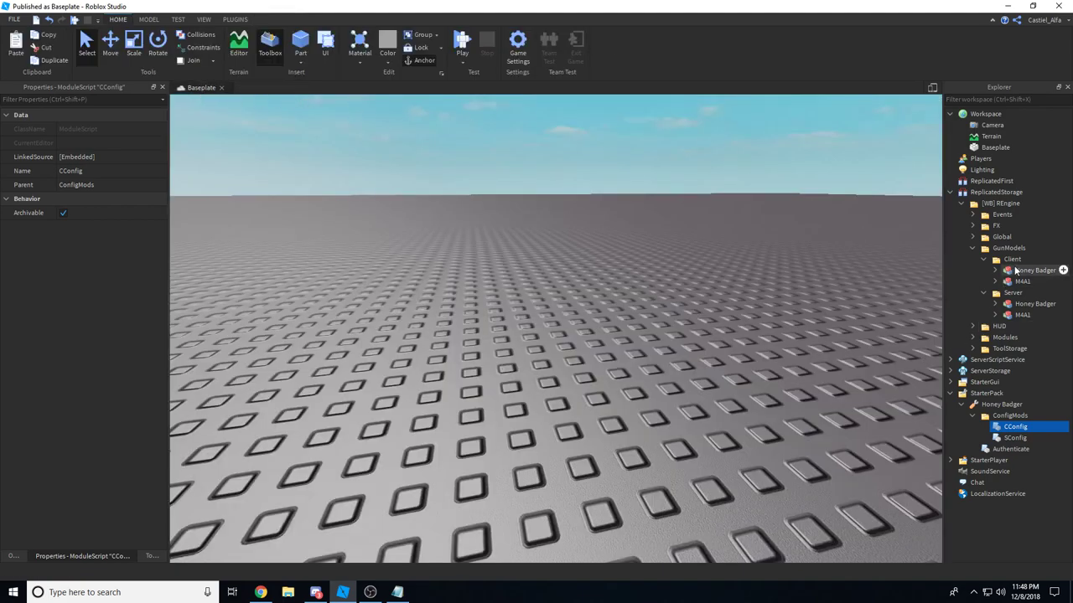
pyautogui.moveTo(1031, 270); pyautogui.dragTo(987, 114)
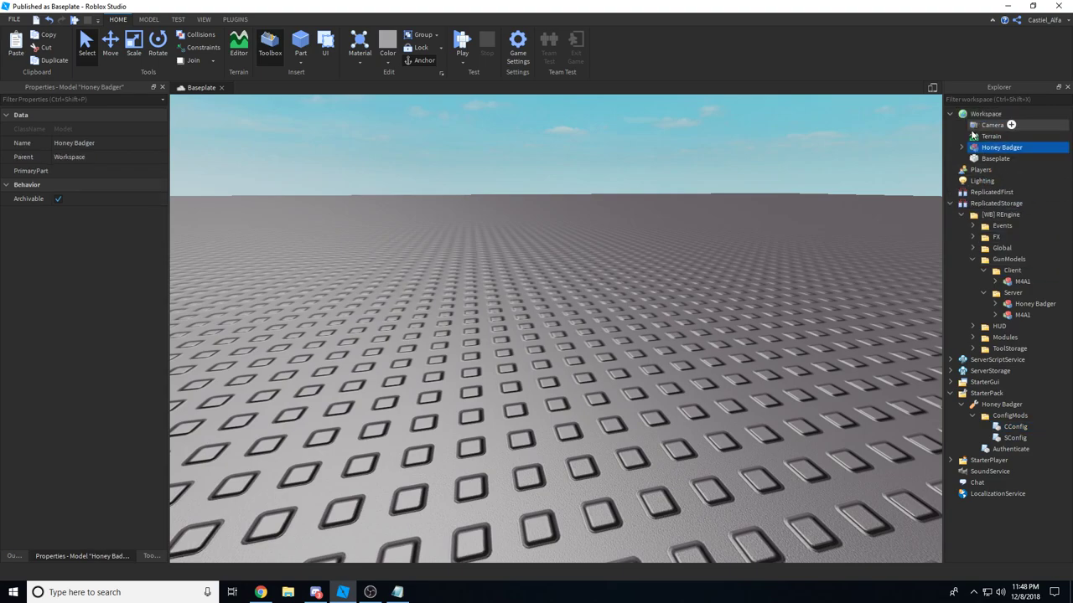
pyautogui.click(961, 147)
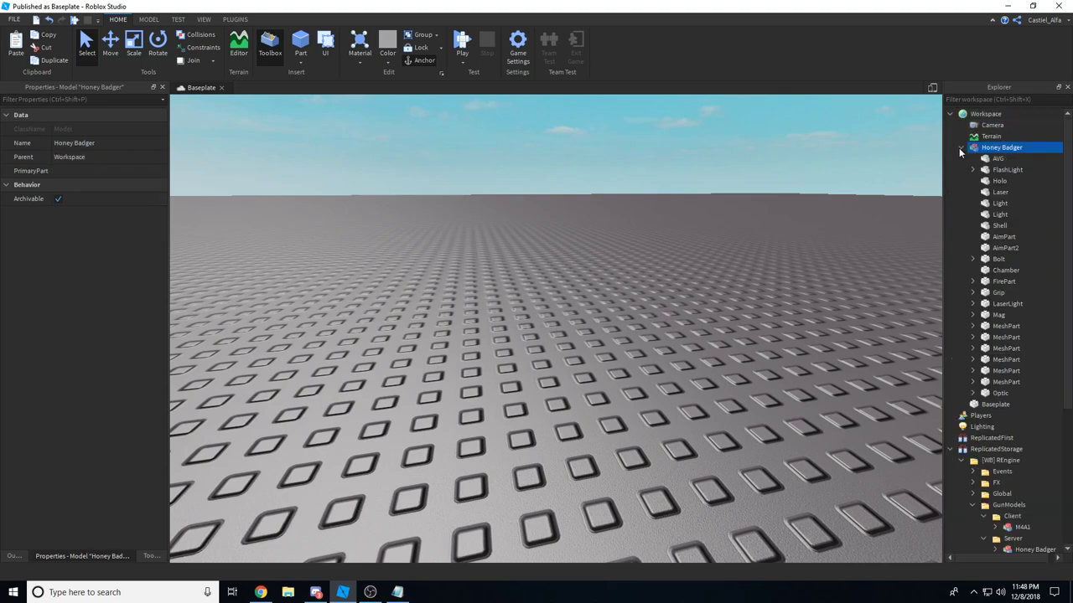
pyautogui.click(999, 237)
pyautogui.press('f')
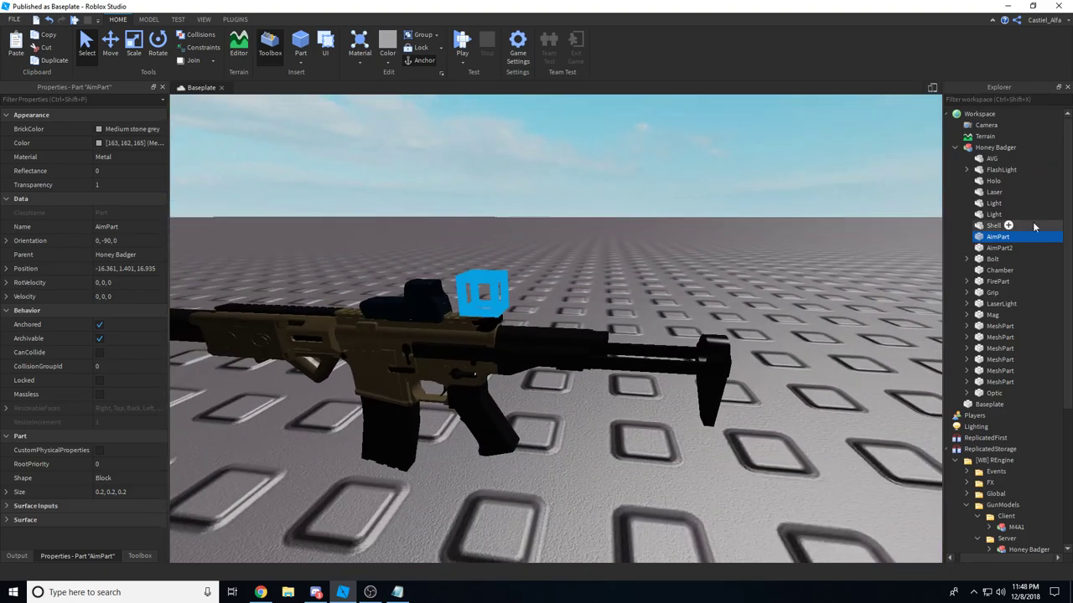
# Delete the gun's AimPart2 and replace it with a duplicate of AimPart named AimPart2.
pyautogui.keyDown('ctrl'); pyautogui.click(999, 248); pyautogui.keyUp('ctrl')
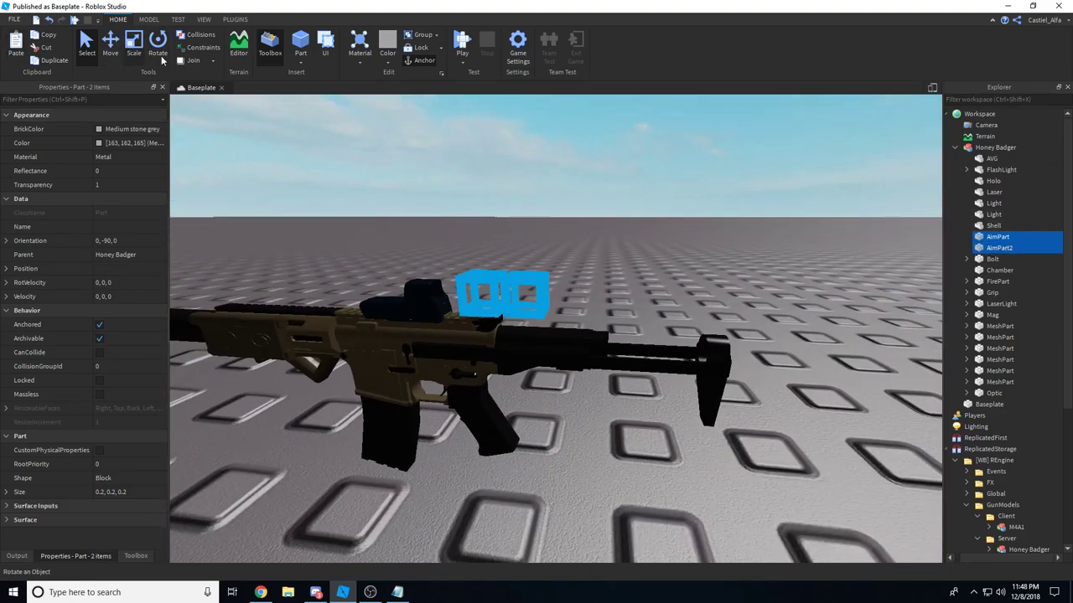
pyautogui.click(991, 259)
pyautogui.click(991, 251)
pyautogui.press('Delete')
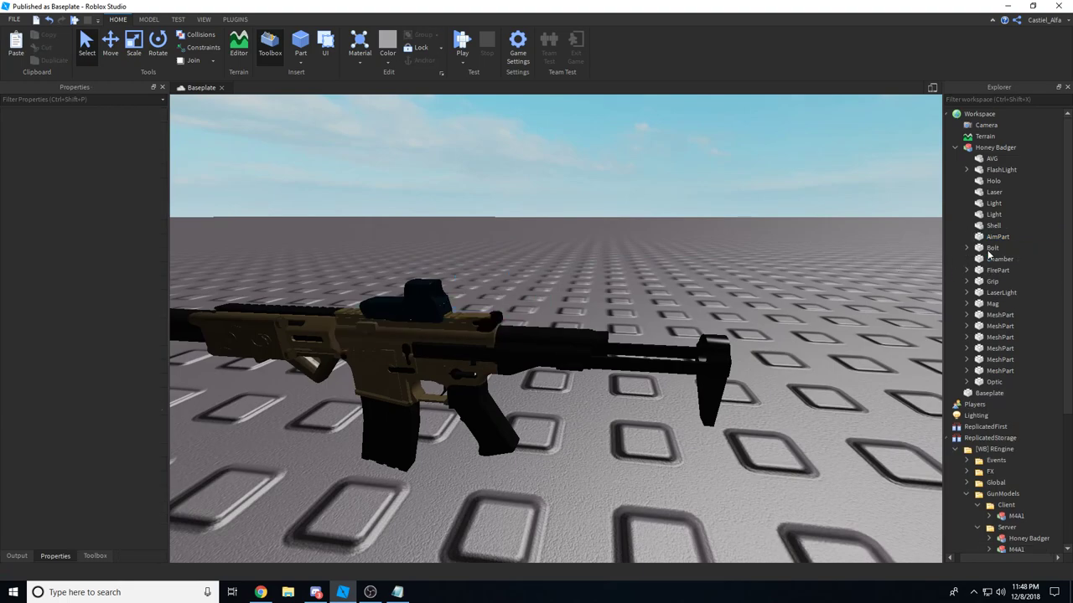
pyautogui.click(994, 238)
pyautogui.hotkey('ctrl', 'd')
pyautogui.click(156, 226)
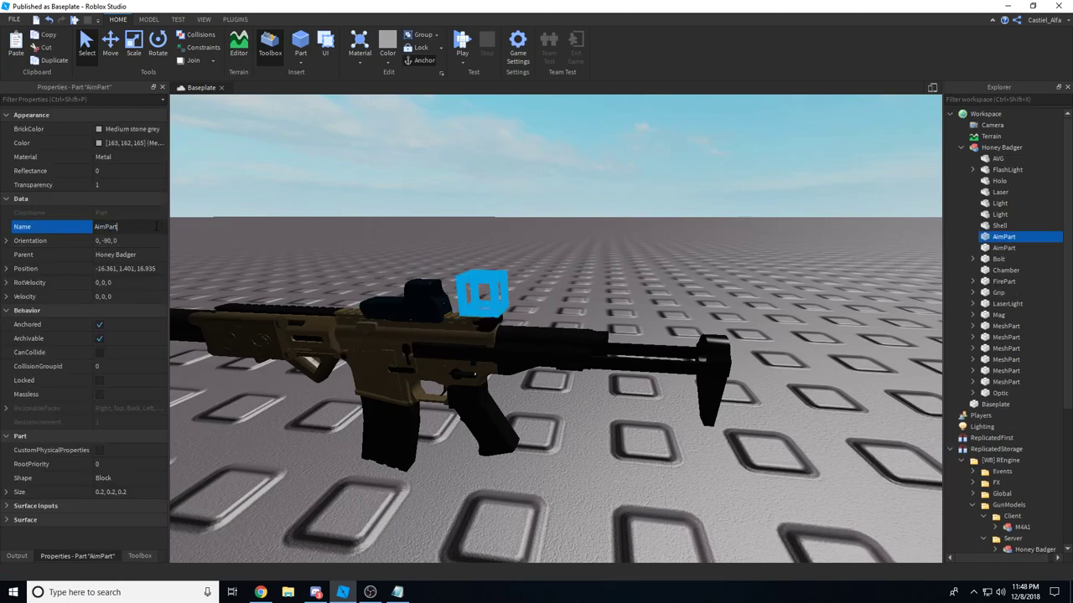
pyautogui.write('2')
pyautogui.press('Return')
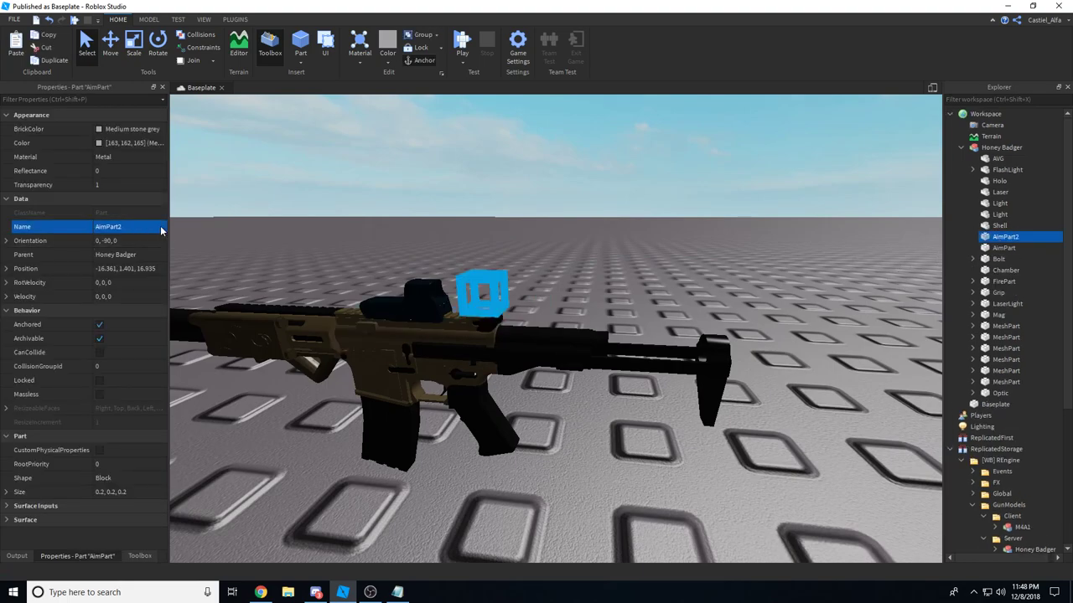
# Move AimPart and AimPart2 together 0.5 studs toward the stock, and return the Honey Badger model to the Client folder.
pyautogui.keyDown('shift'); pyautogui.click(997, 248); pyautogui.keyUp('shift')
pyautogui.hotkey('ctrl', '2')
pyautogui.moveTo(571, 343); pyautogui.dragTo(560, 342, button='right')
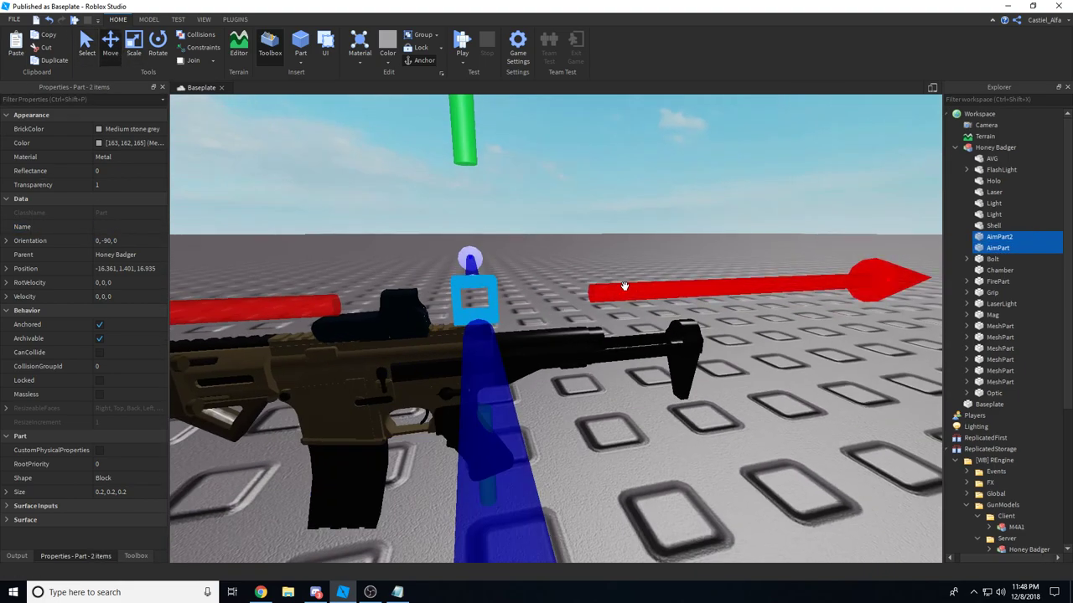
pyautogui.moveTo(623, 286); pyautogui.dragTo(708, 287)
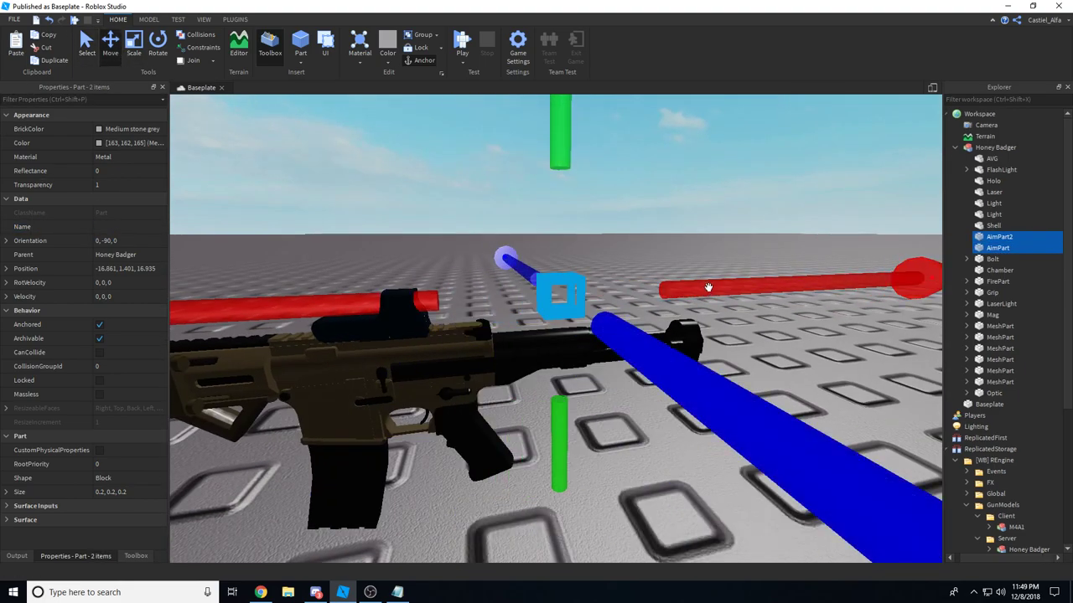
pyautogui.click(956, 148)
pyautogui.moveTo(987, 148); pyautogui.dragTo(1021, 270)
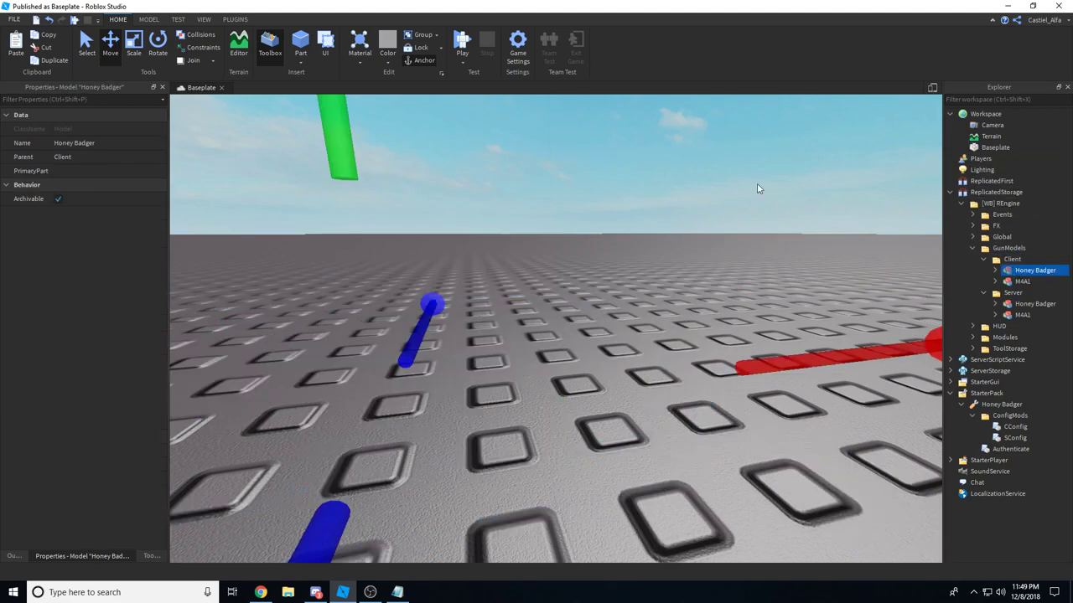
# Play-test the Honey Badger by equipping it, emptying the magazine while aiming down its sight, and reloading.
pyautogui.press('F5')
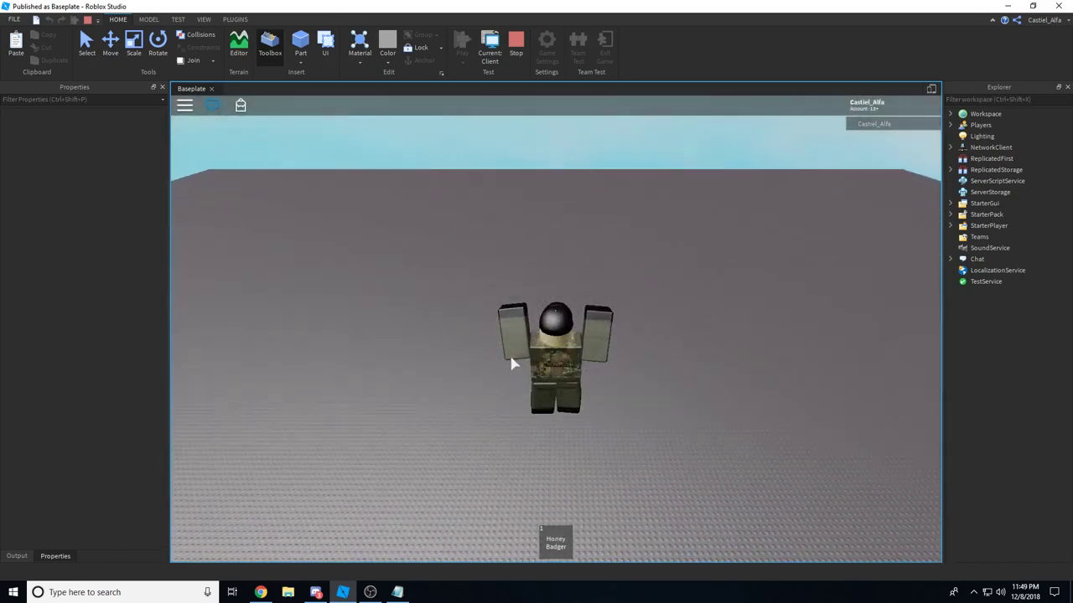
pyautogui.press('1')
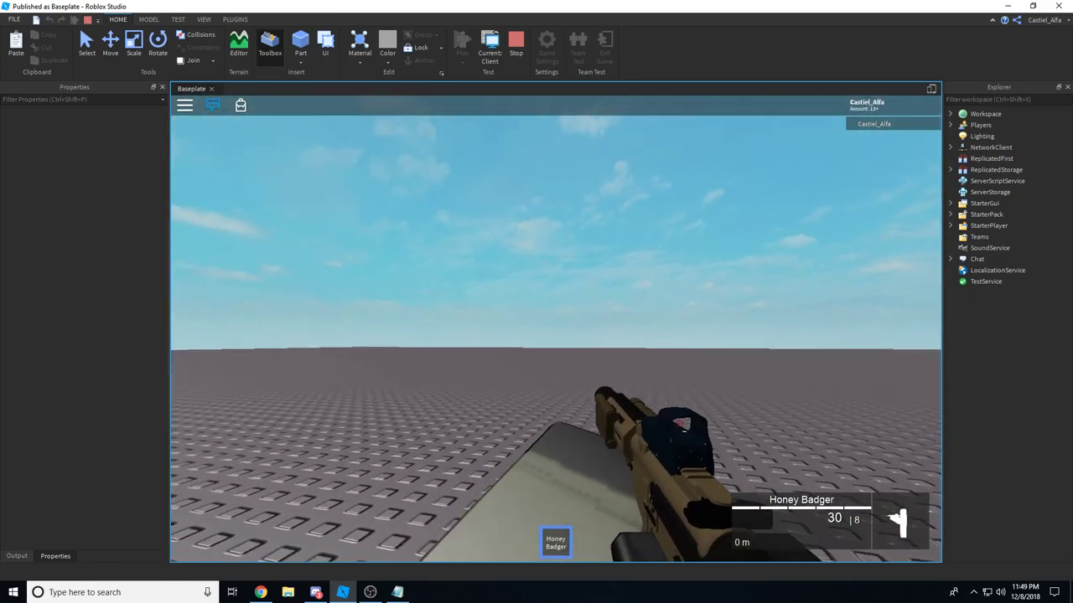
pyautogui.rightClick(556, 328)
pyautogui.moveTo(555, 328); pyautogui.dragTo(555, 326)
pyautogui.rightClick(556, 326)
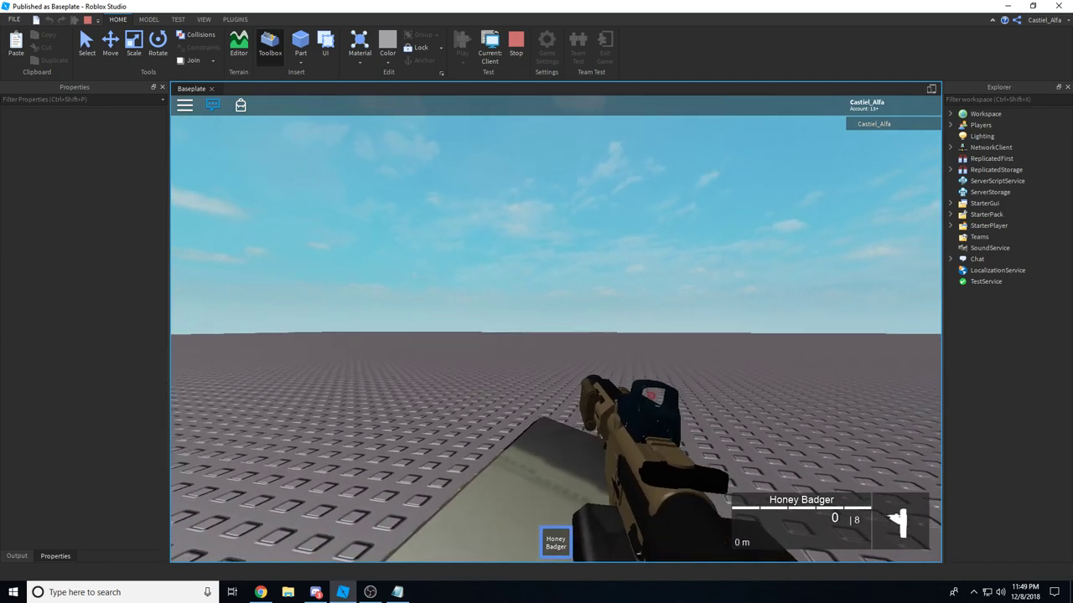
pyautogui.press('r')
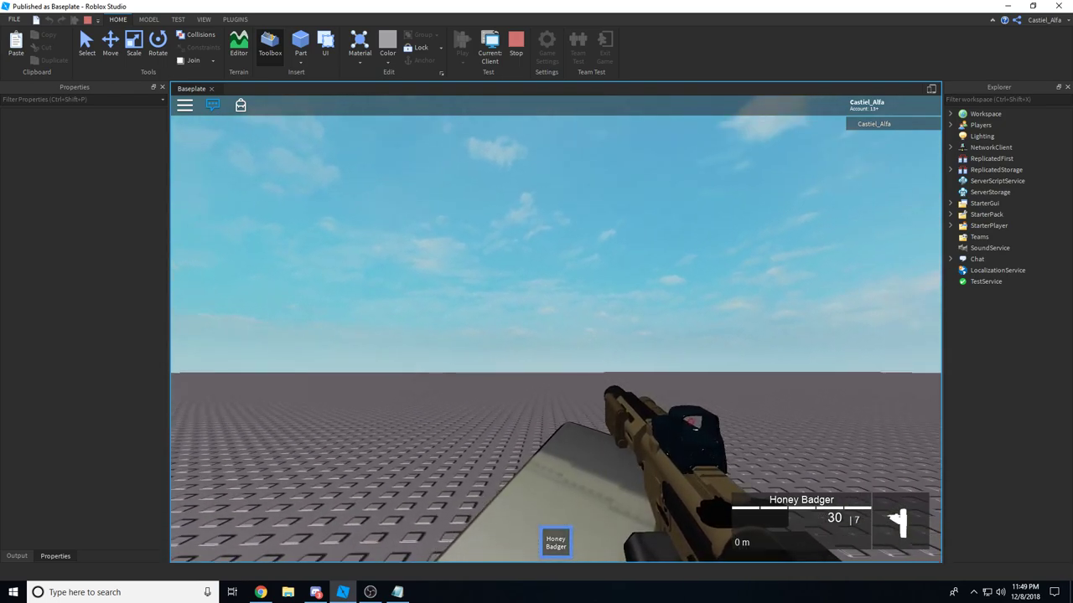
# Switch to Notepad and add "What does the server and everyone else see?" on a new line.
pyautogui.hotkey('alt', 'Tab')
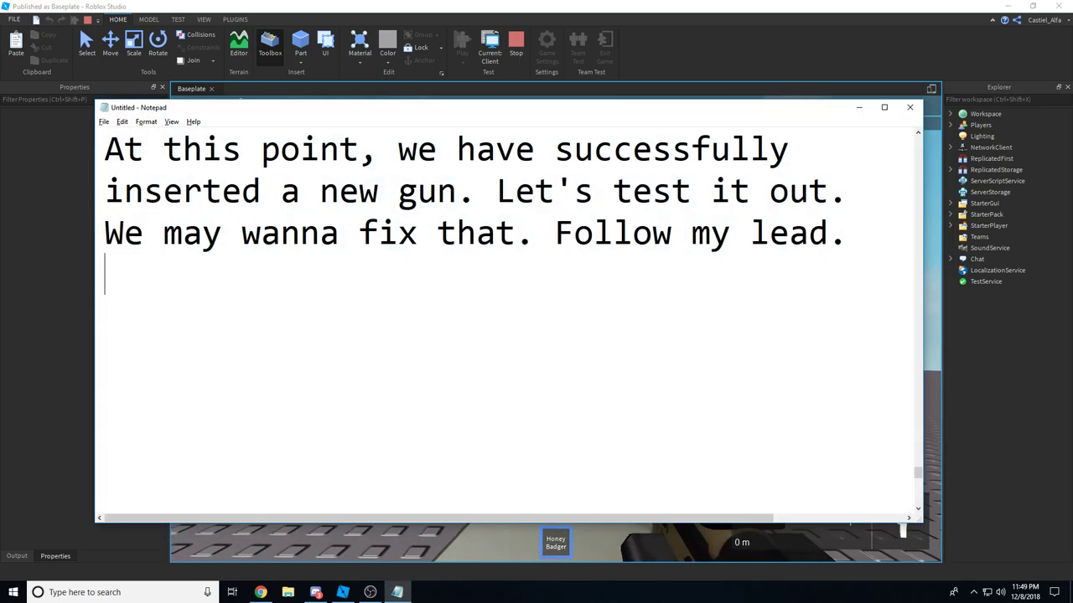
pyautogui.write('What does the se')
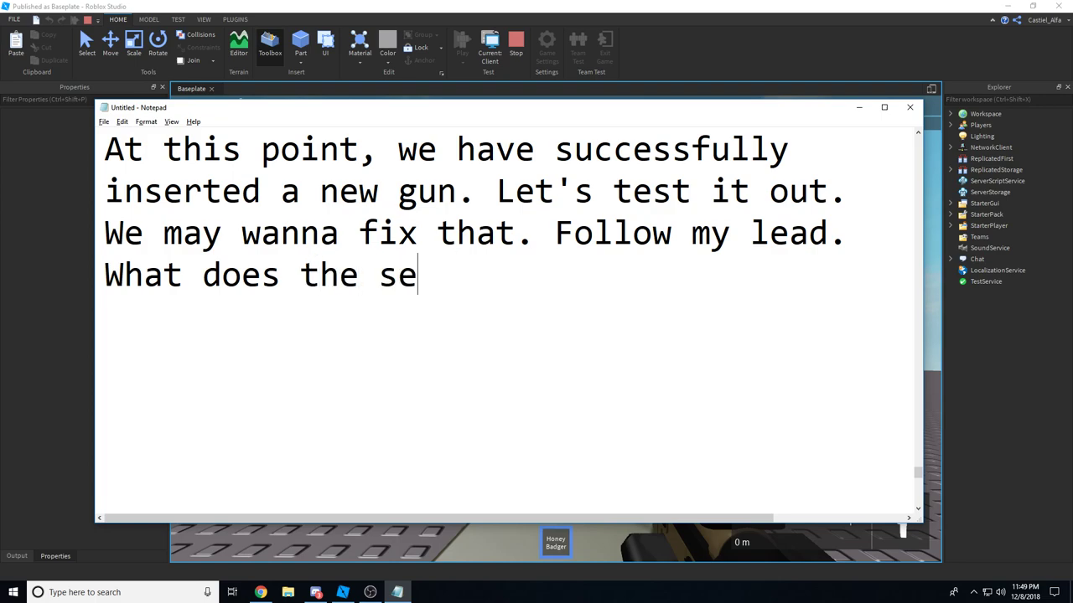
pyautogui.write('rver and everyone else see?')
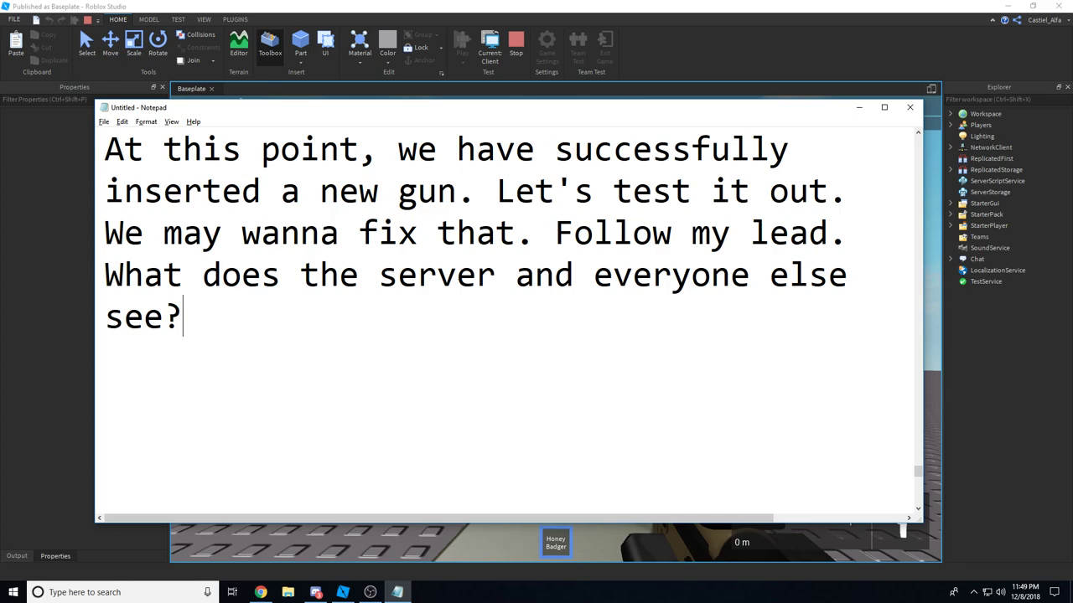
# Go back to Roblox Studio, switch the running test to the server view and examine the character holding the gun.
pyautogui.click(859, 111)
pyautogui.hotkey('alt', 'Tab')
pyautogui.press('Escape')
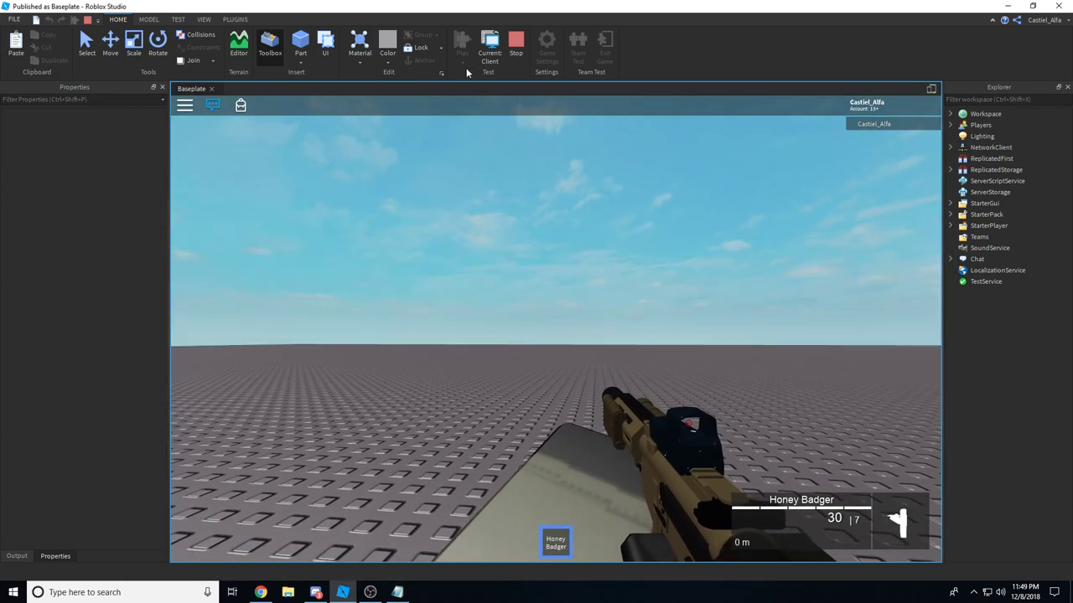
pyautogui.click(490, 46)
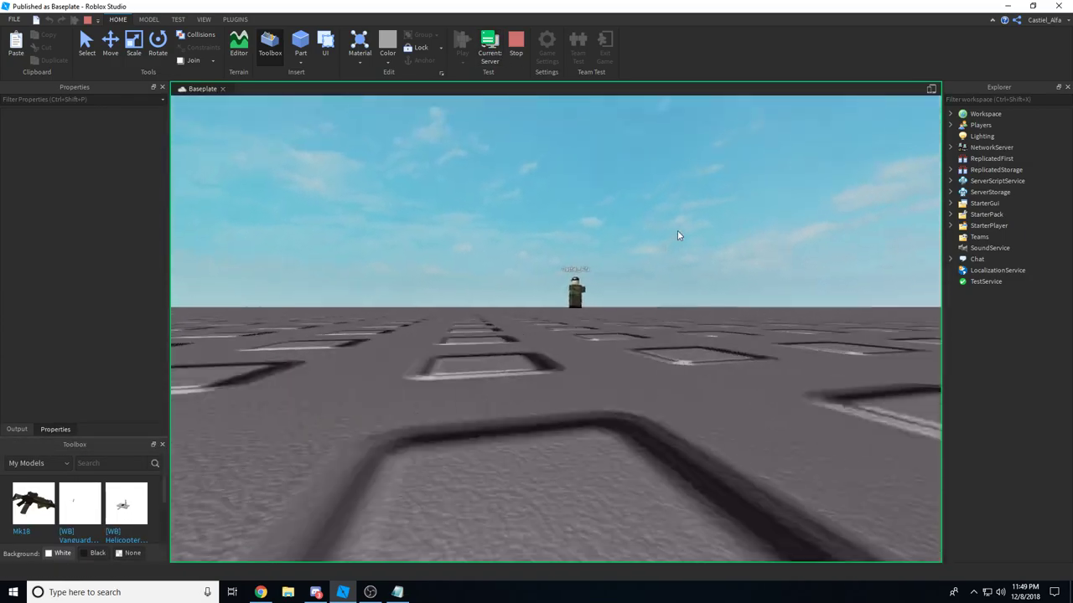
pyautogui.moveTo(678, 236); pyautogui.dragTo(677, 232, button='right')
pyautogui.press('w')
pyautogui.press('d')
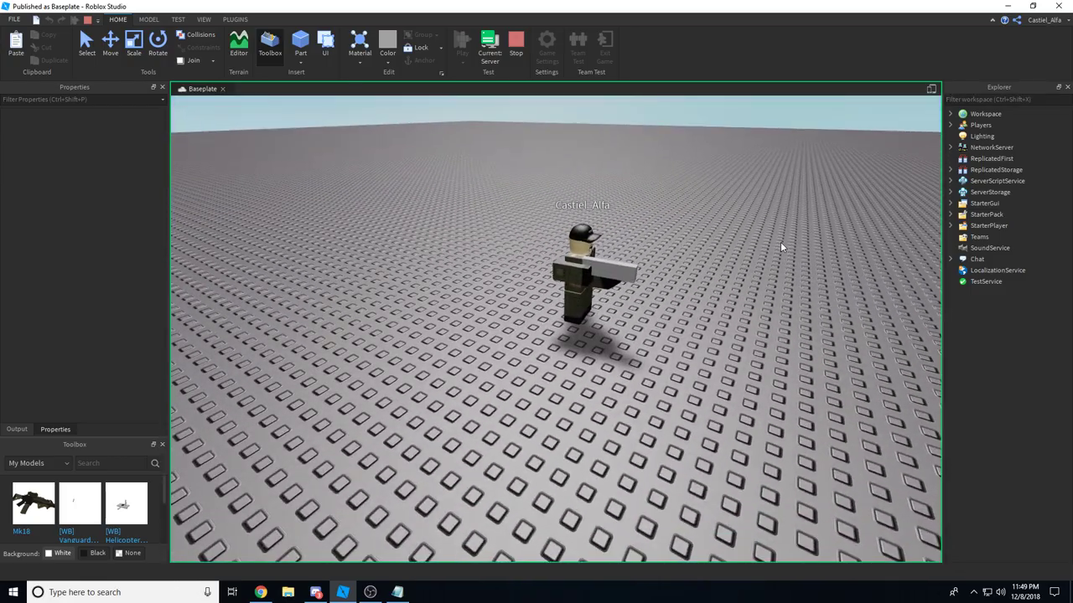
# Return to Notepad and answer the question with "They see that server model you put in place.".
pyautogui.hotkey('alt', 'Tab')
pyautogui.write('They see ')
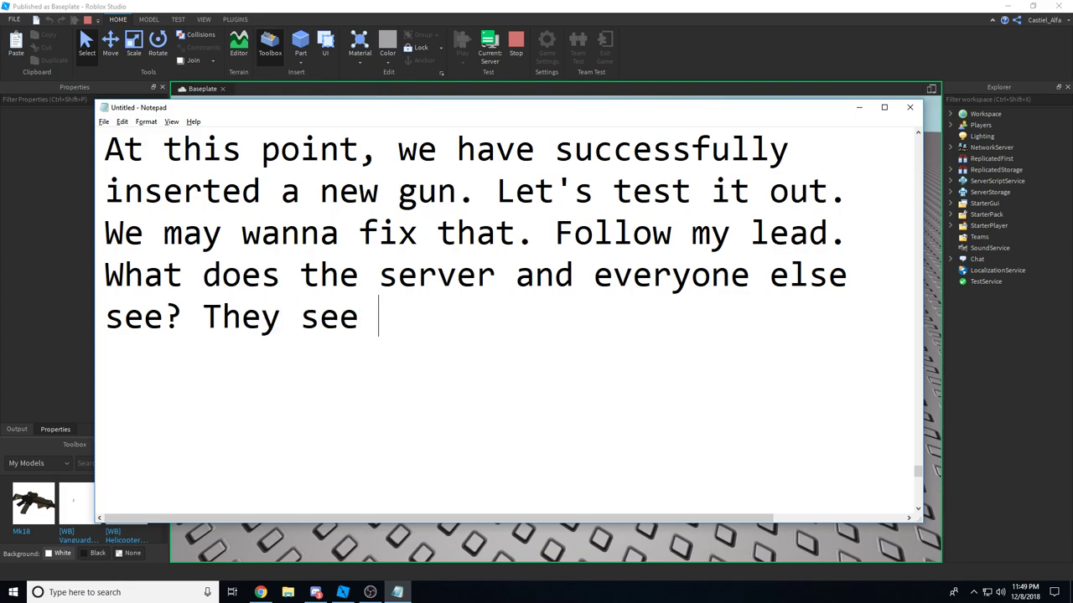
pyautogui.write('that server model you ')
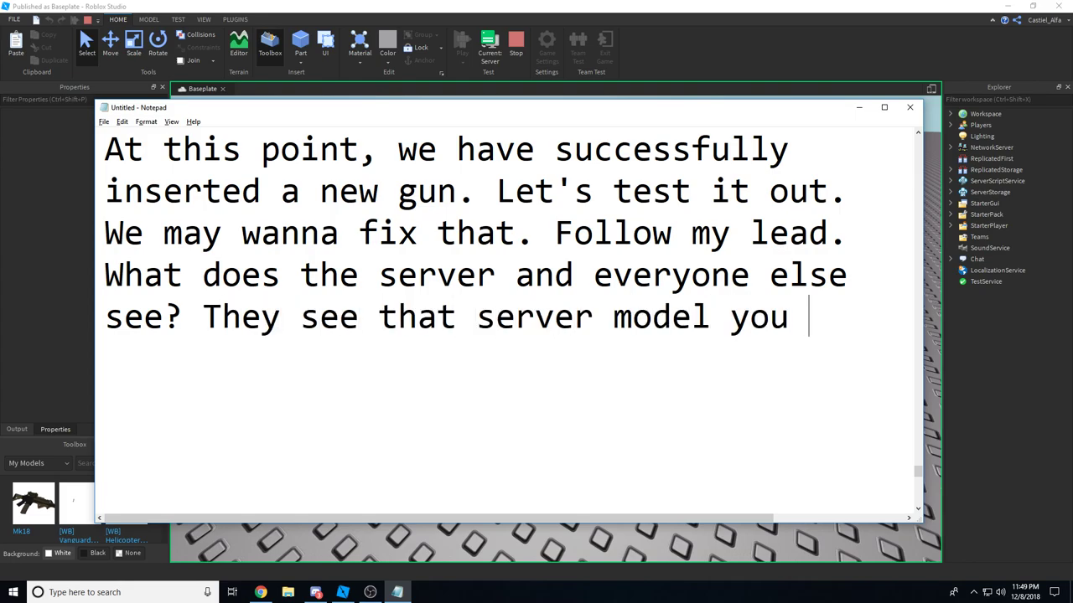
pyautogui.write('put in place.')
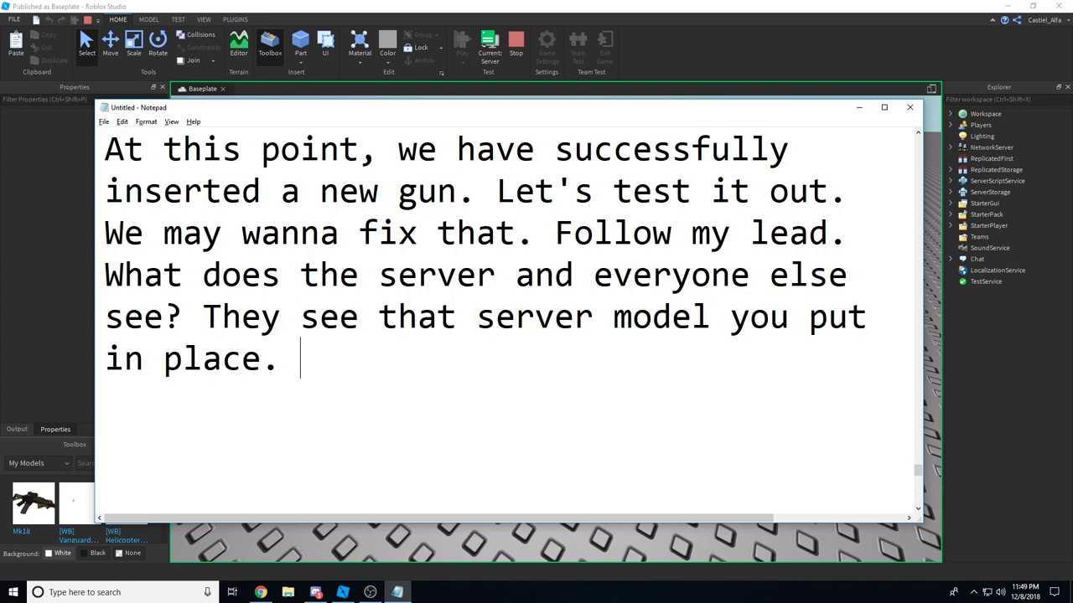
# Return to Roblox Studio and stop the running test.
pyautogui.click(858, 107)
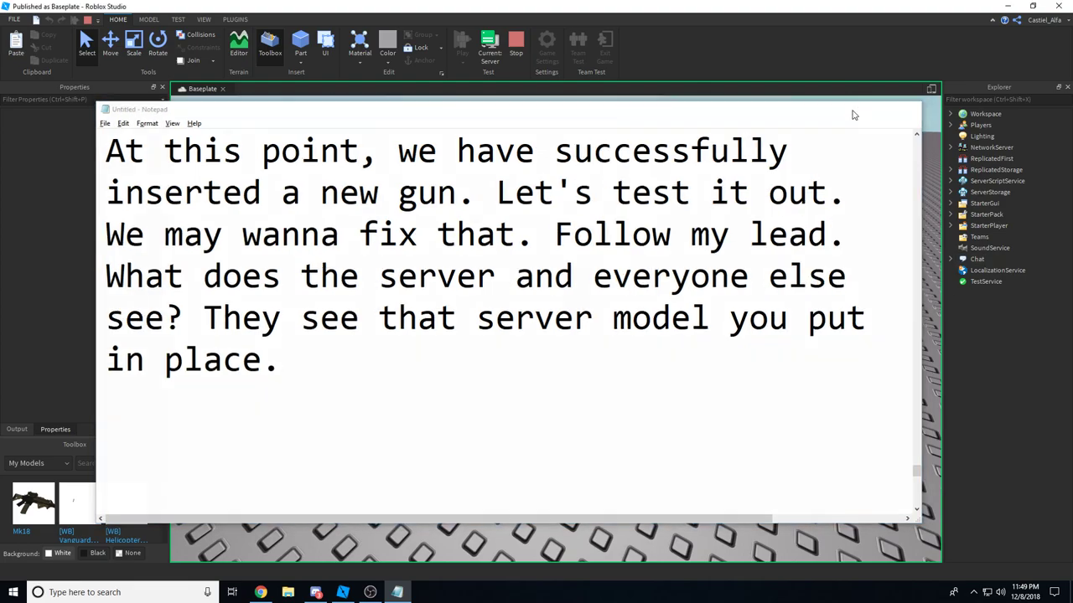
pyautogui.click(515, 42)
pyautogui.press('e')
pyautogui.moveTo(683, 239); pyautogui.dragTo(683, 239, button='right')
pyautogui.press('q')
# Switch to Notepad and add "Now, say you want to use the same client model as your server model. Easy enough, just strip what isn't needed.".
pyautogui.hotkey('alt', 'Tab')
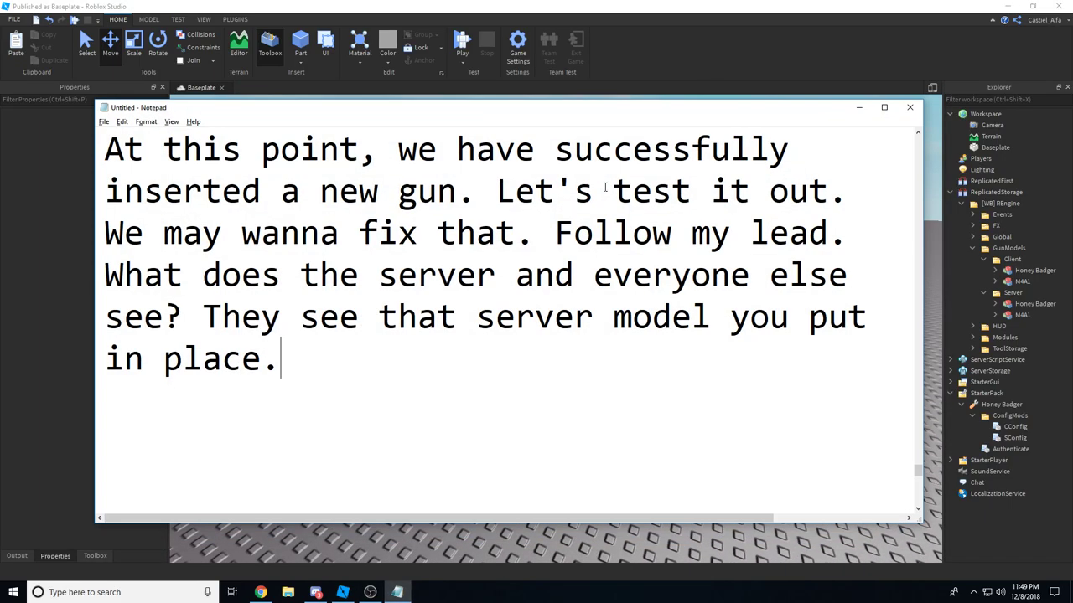
pyautogui.write('say y')
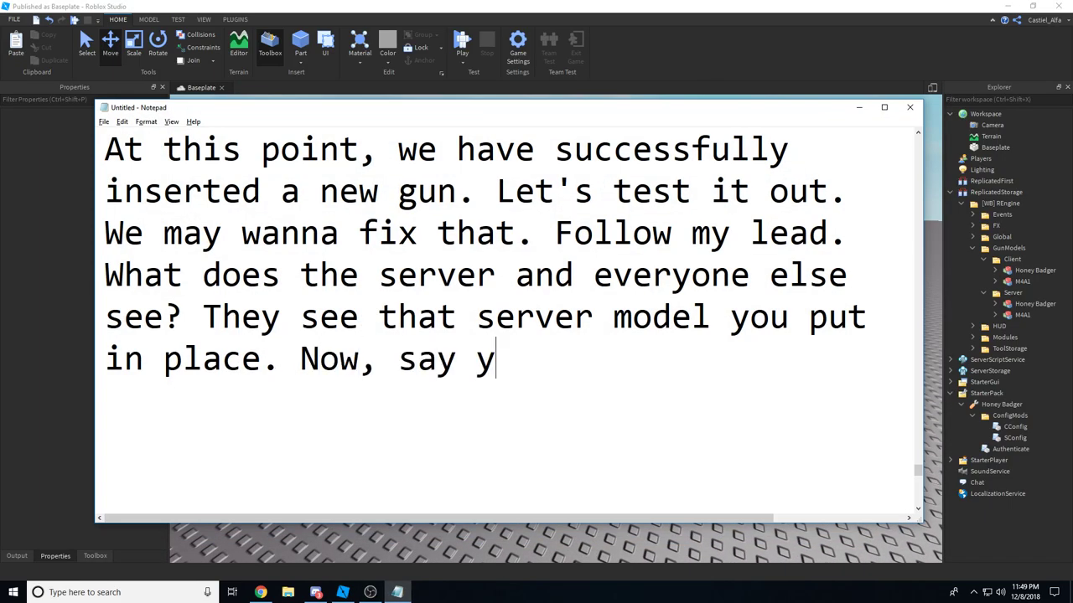
pyautogui.write('ou want to use')
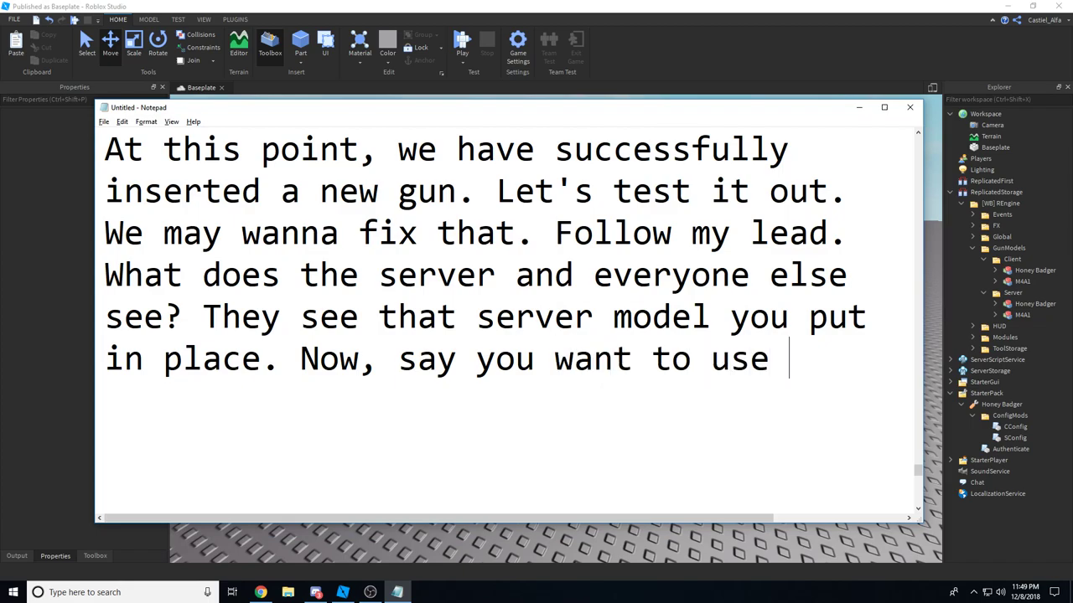
pyautogui.write(' the')
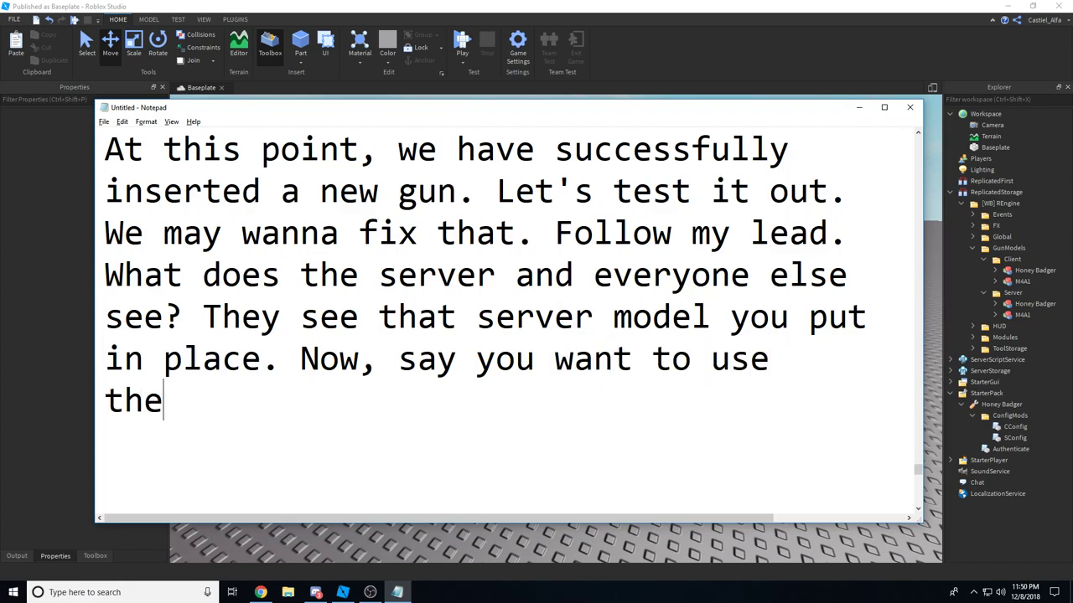
pyautogui.write(' same client model as your server mo')
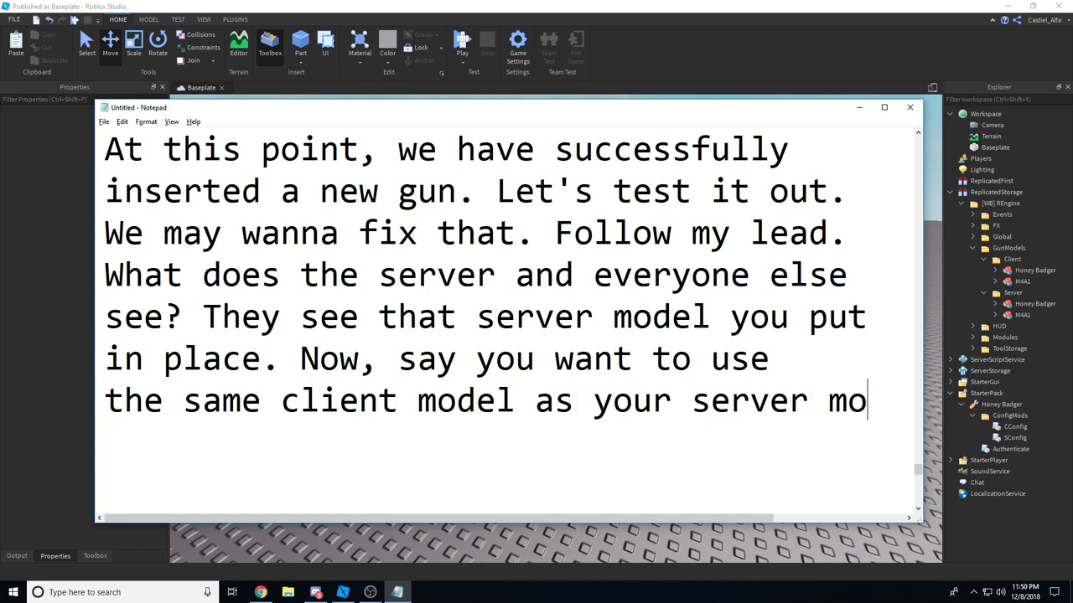
pyautogui.write('d')
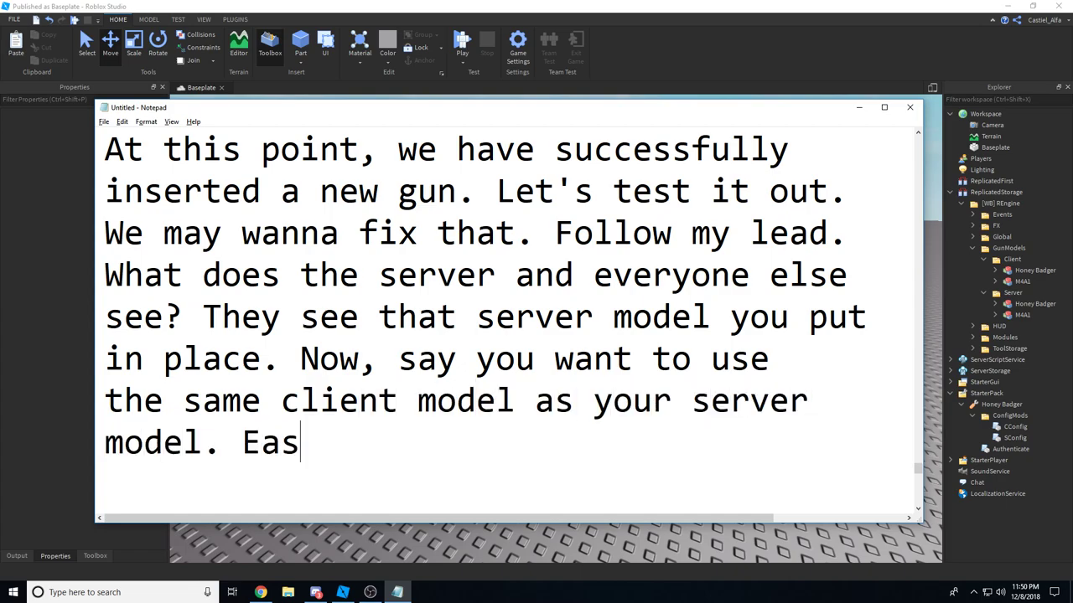
pyautogui.write('el. Easy enough, just st')
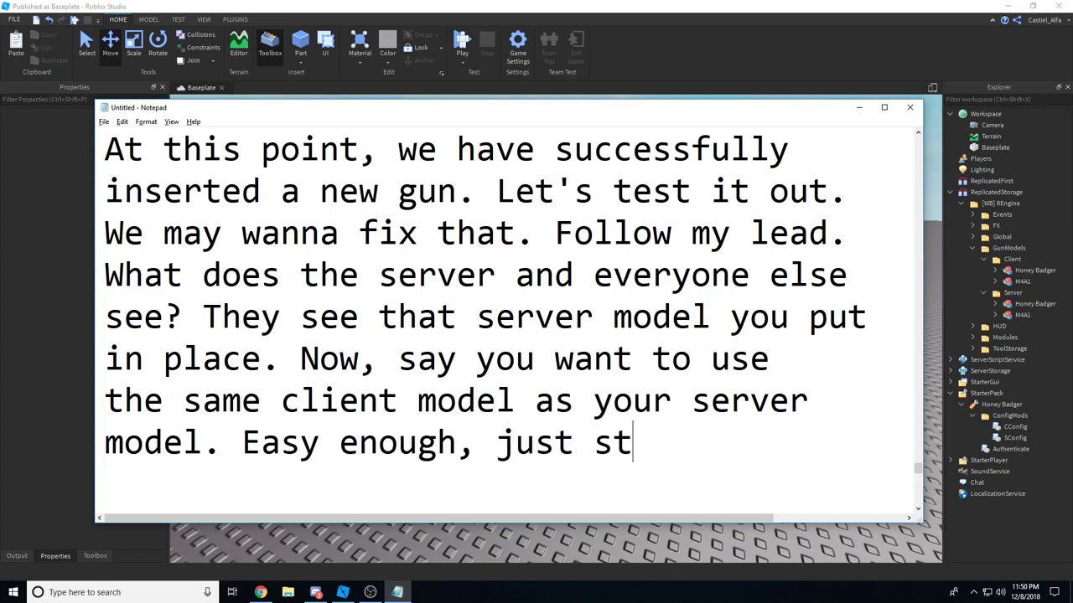
pyautogui.write('rip what is')
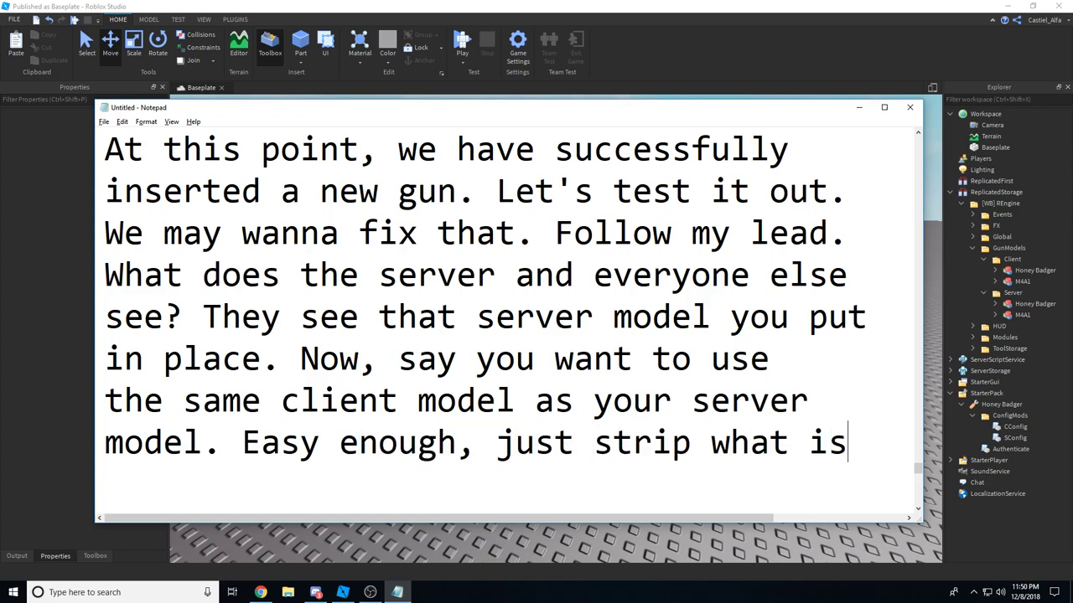
pyautogui.write("n't n")
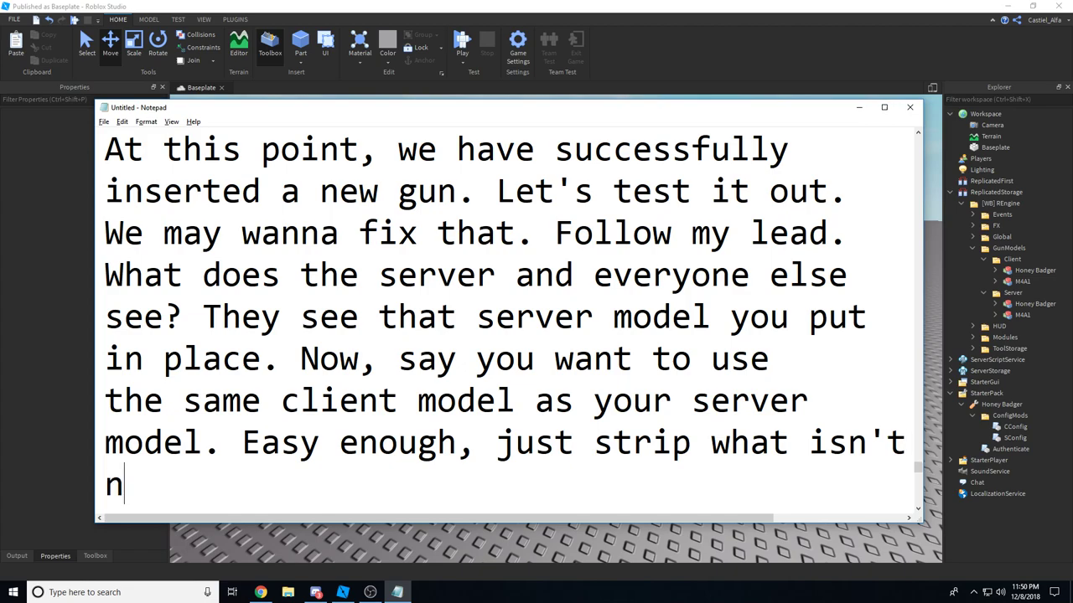
pyautogui.write('eeded.')
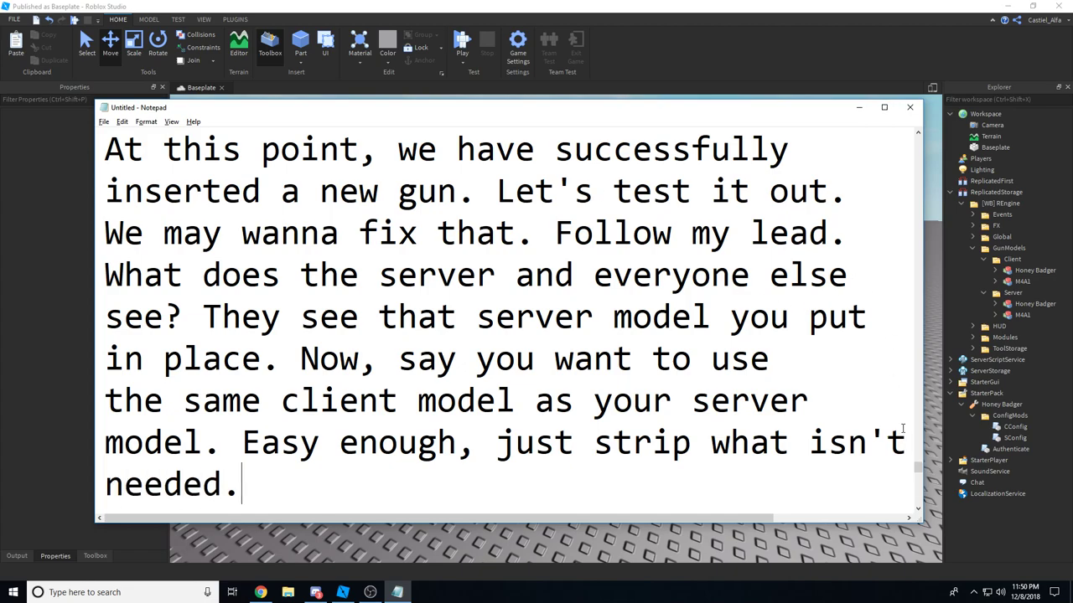
pyautogui.scroll(-2, 919, 513)
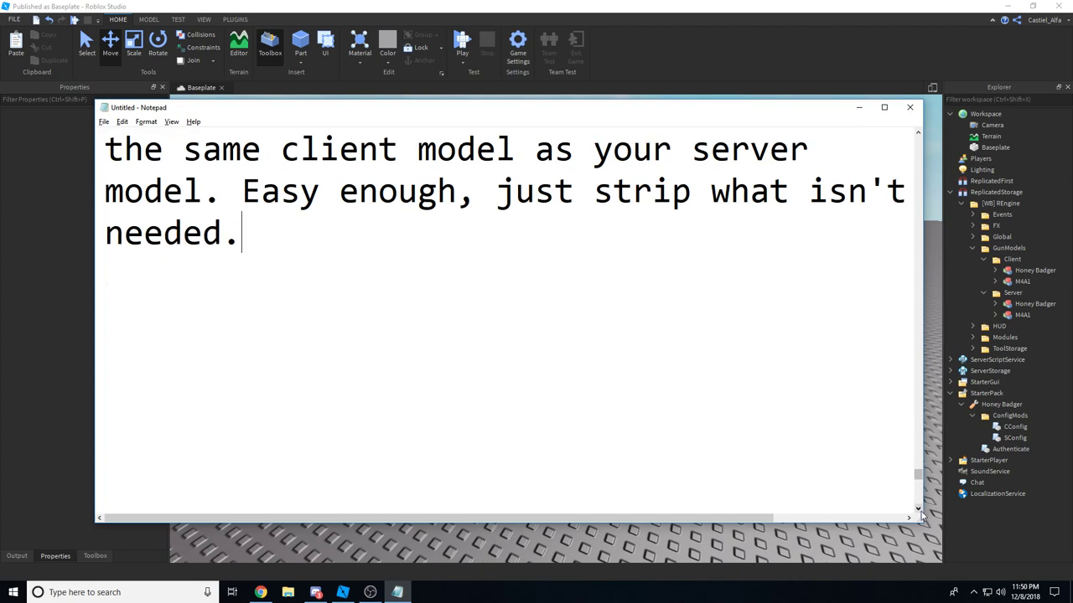
# Back in Roblox Studio, replace the Honey Badger in the Server folder with a duplicate of the Client one and expand its parts.
pyautogui.click(859, 109)
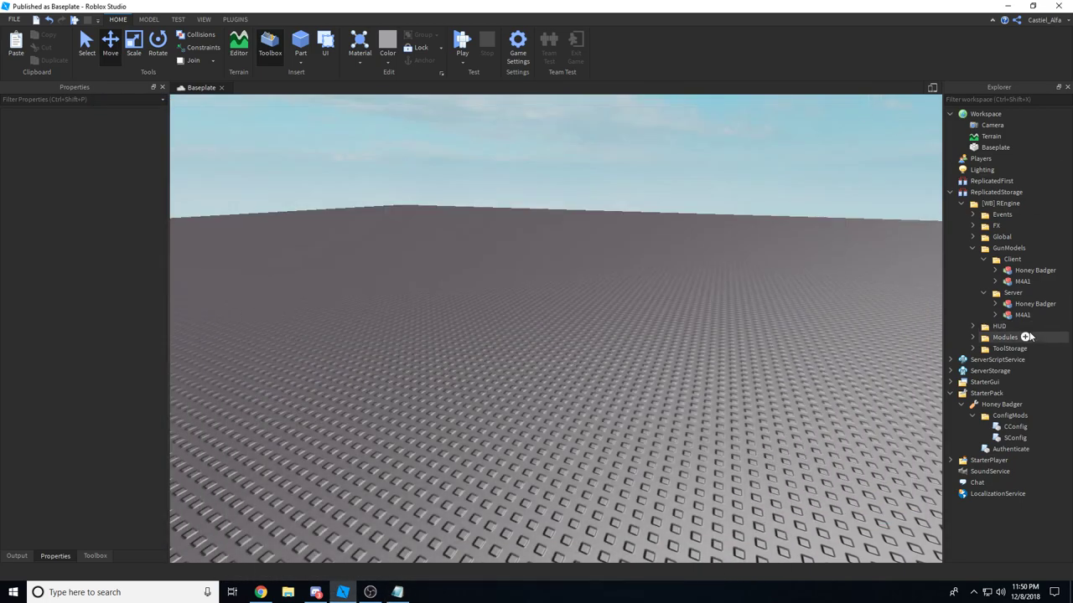
pyautogui.click(1016, 304)
pyautogui.press('Delete')
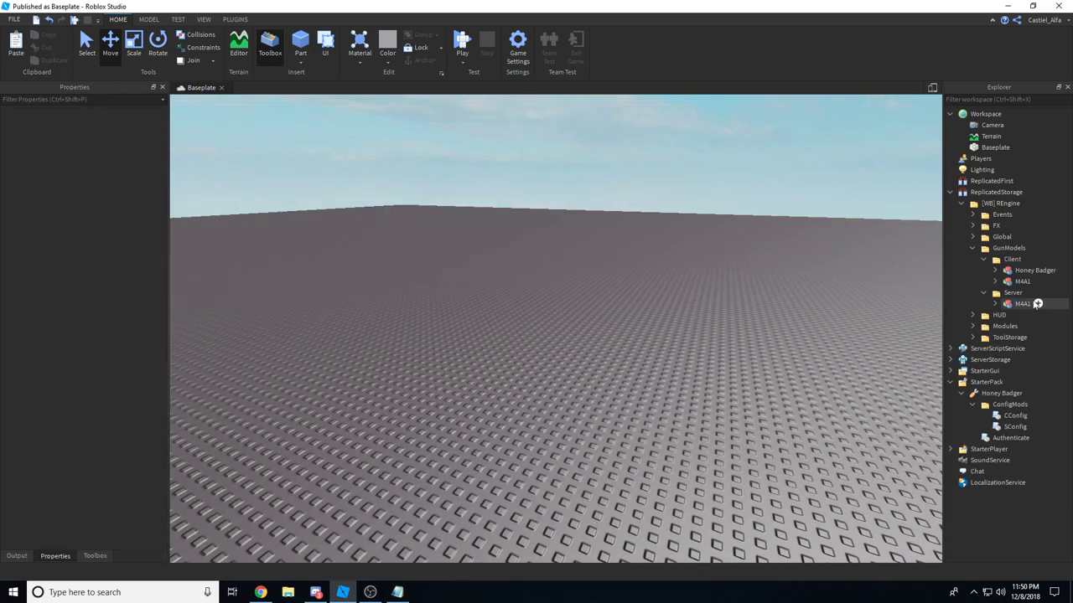
pyautogui.click(1024, 271)
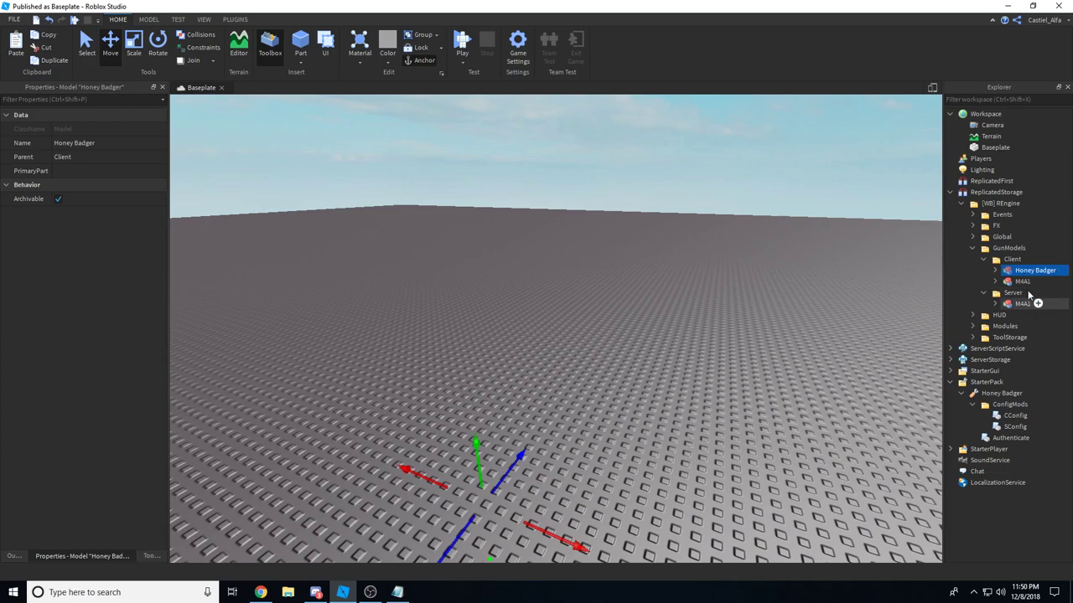
pyautogui.hotkey('ctrl', 'd')
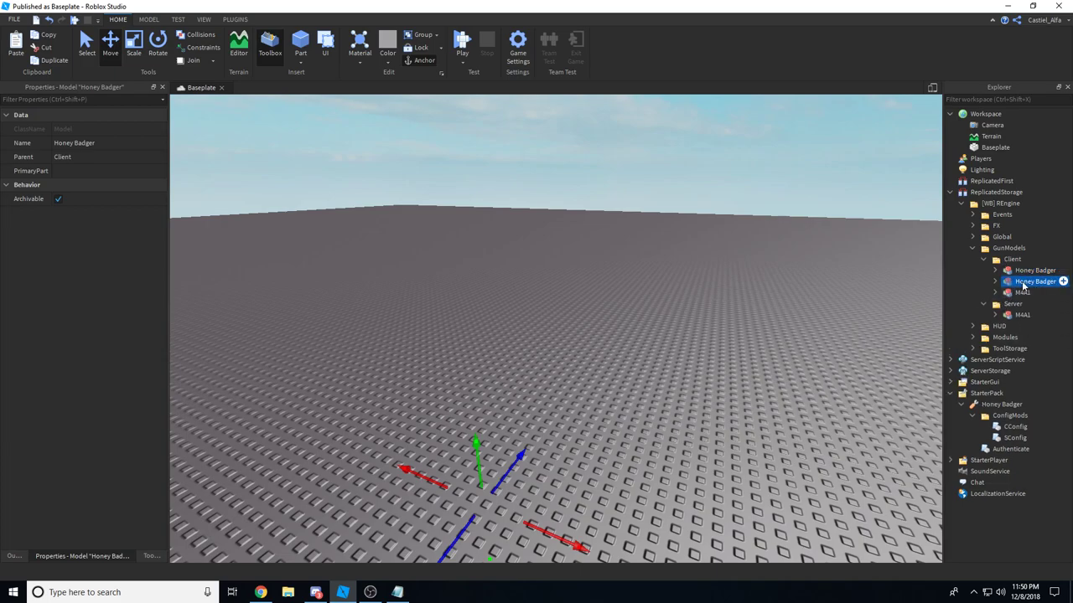
pyautogui.moveTo(1023, 282); pyautogui.dragTo(1015, 310)
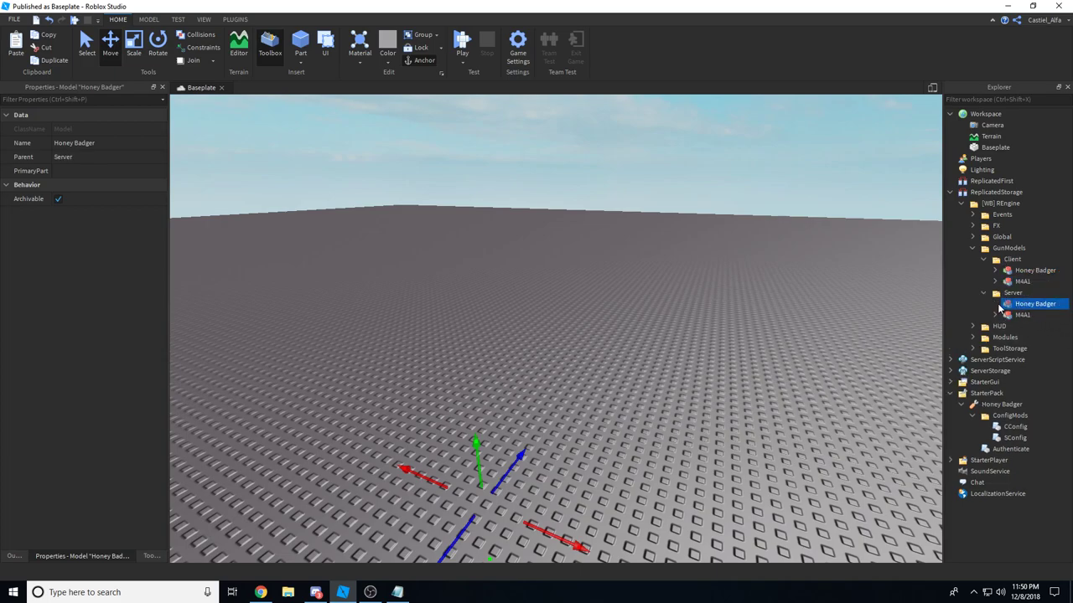
pyautogui.click(996, 304)
pyautogui.scroll(-5, 1024, 319)
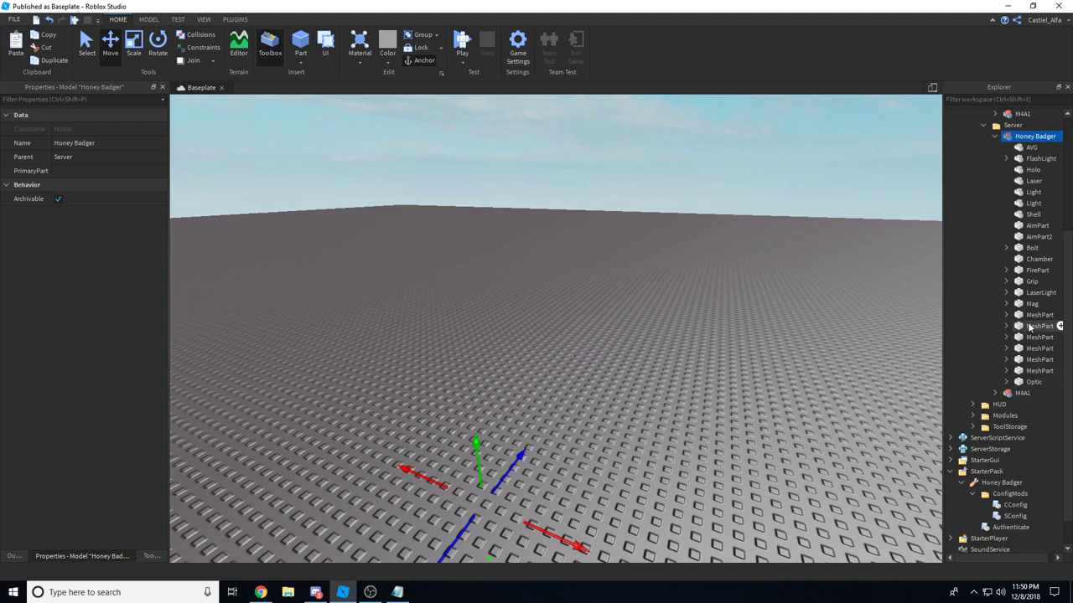
# Switch to Notepad and continue the note with "Make sure we put the sounds where they belong.".
pyautogui.hotkey('alt', 'Tab')
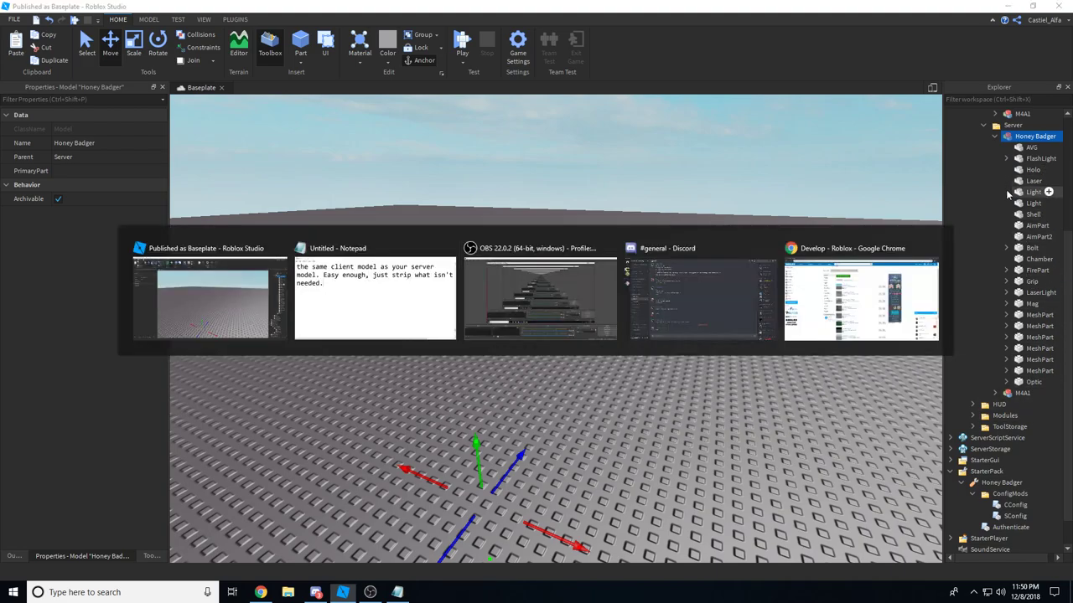
pyautogui.write('Make sure yo')
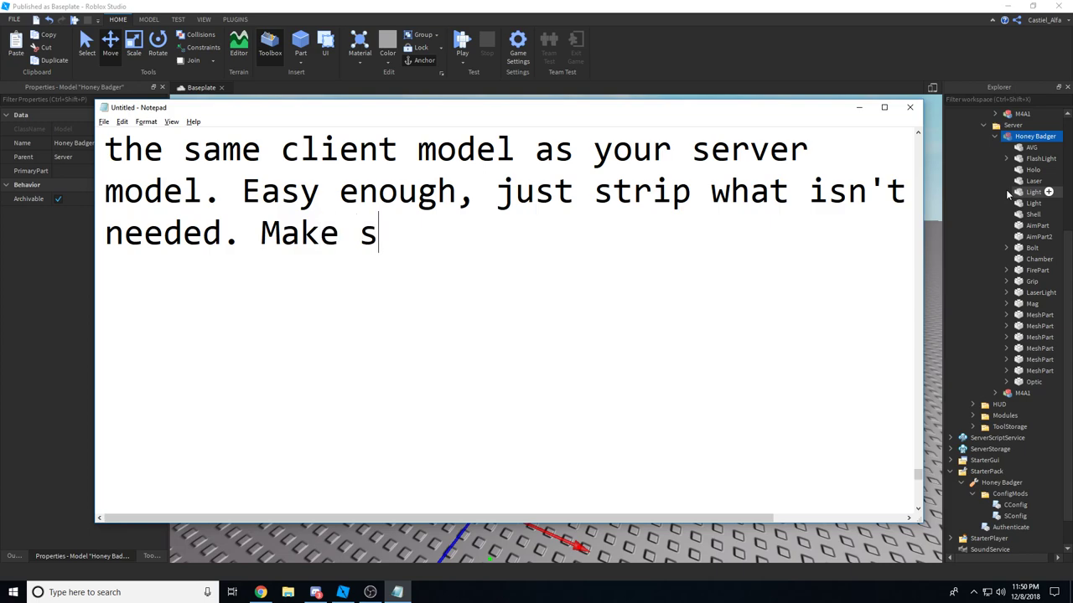
pyautogui.press('BackSpace')
pyautogui.press('BackSpace')
pyautogui.write('we put the ')
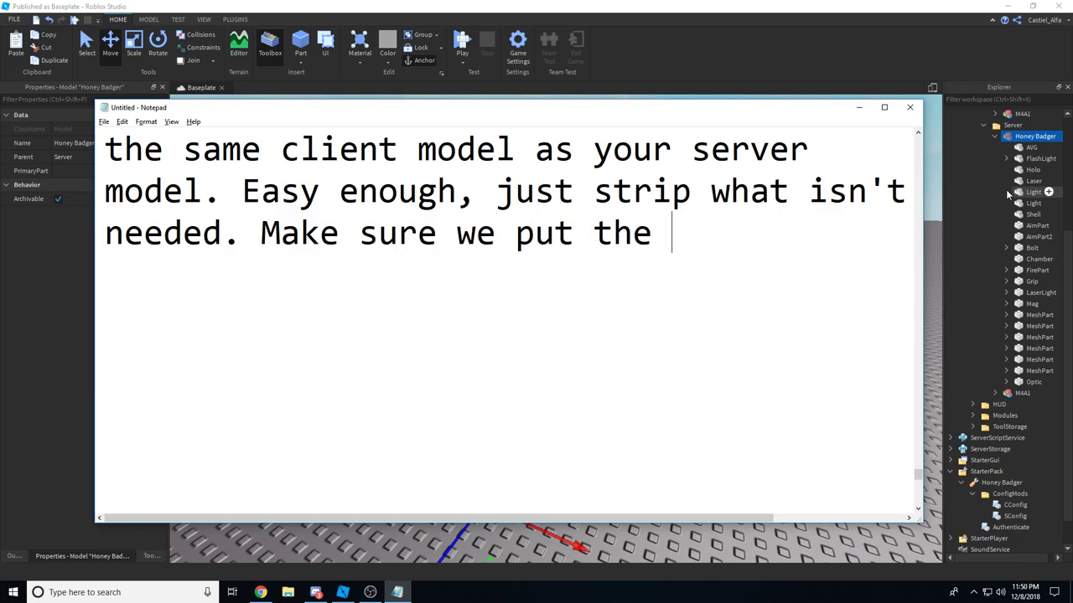
pyautogui.write('sounds where t')
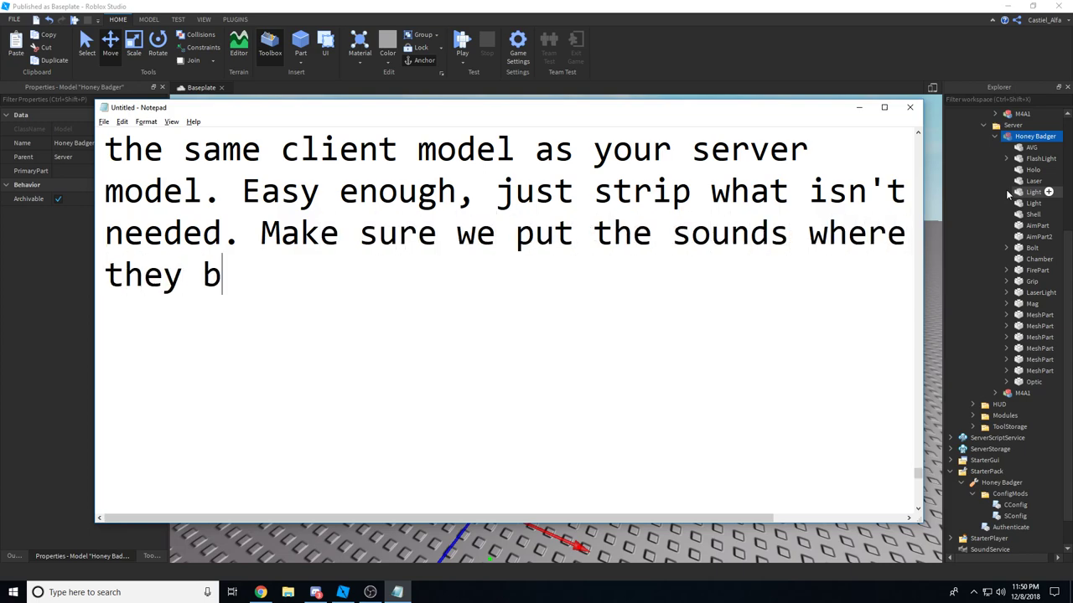
pyautogui.write('hey belong.')
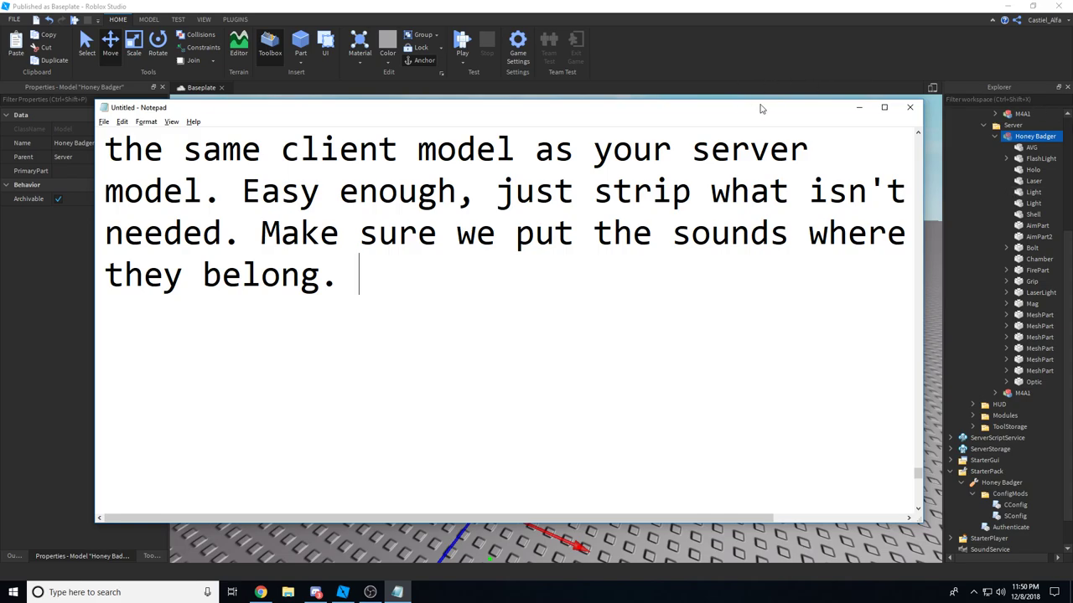
# Back in Roblox Studio, delete the Click, MagIn, MagOut and Resupply sounds from the server Honey Badger's Grip and check the Mag's contents.
pyautogui.click(859, 108)
pyautogui.click(1006, 281)
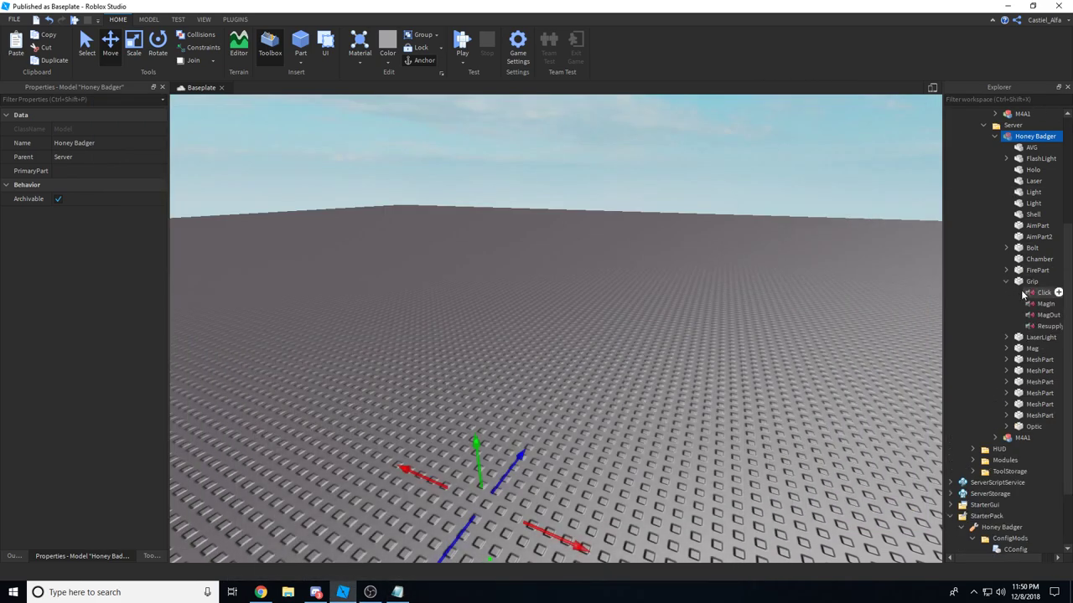
pyautogui.click(1043, 292)
pyautogui.keyDown('shift'); pyautogui.click(1032, 328); pyautogui.keyUp('shift')
pyautogui.press('Delete')
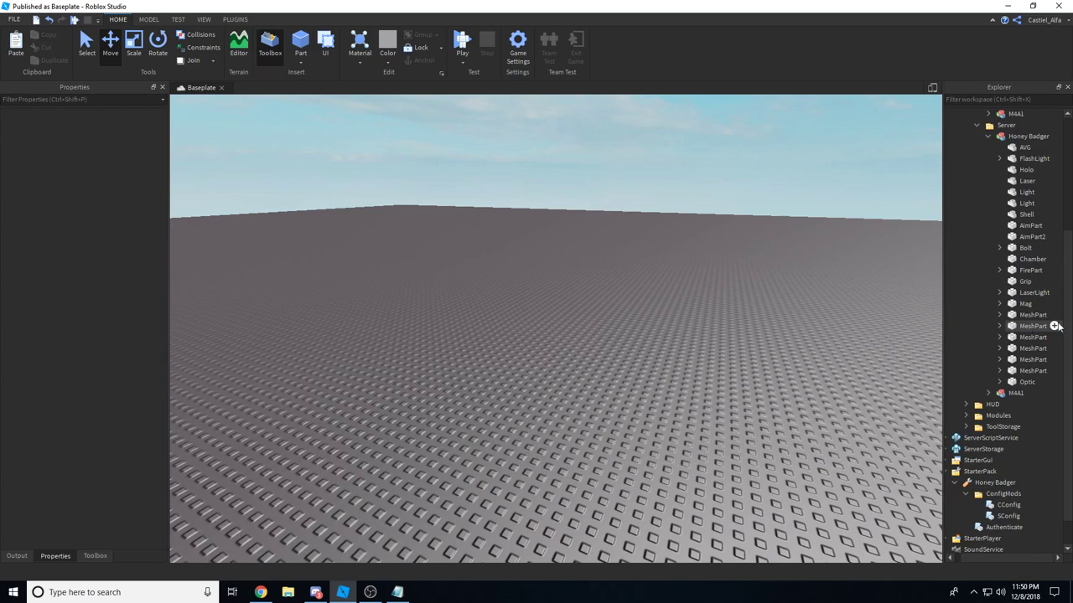
pyautogui.click(999, 304)
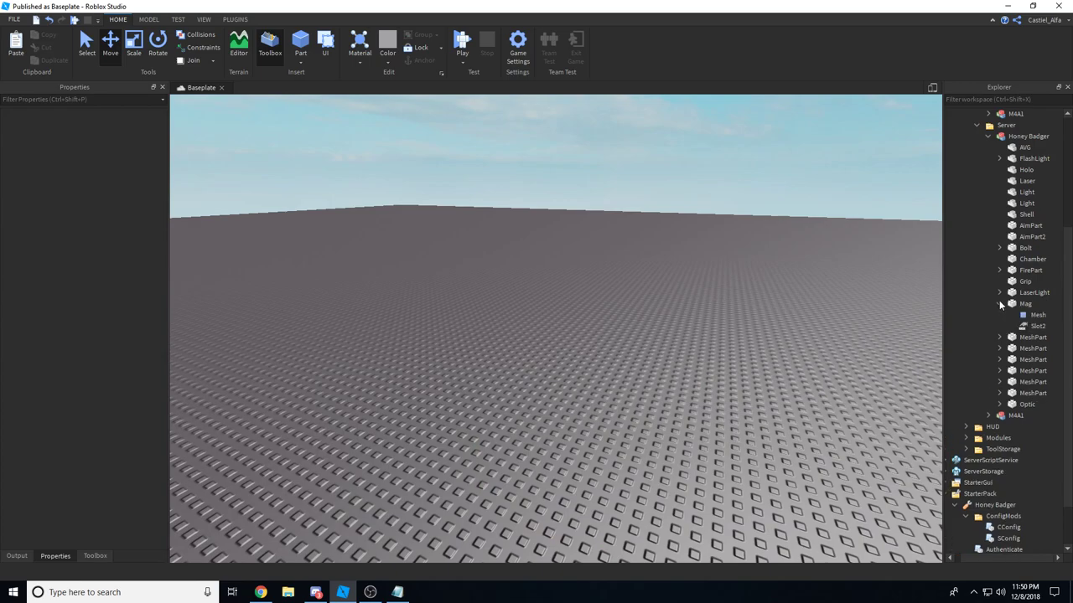
pyautogui.click(1000, 304)
# Move the Fire sound from FirePart into Grip on the server Honey Badger, and delete FirePart.
pyautogui.click(1000, 270)
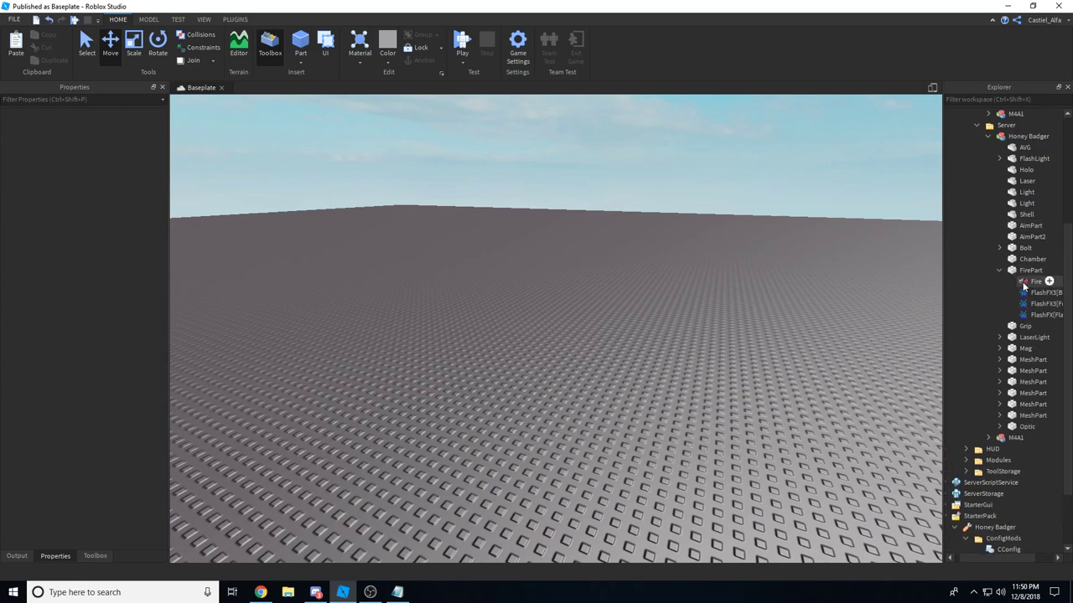
pyautogui.click(1024, 284)
pyautogui.moveTo(1000, 290); pyautogui.dragTo(997, 333)
pyautogui.click(1007, 316)
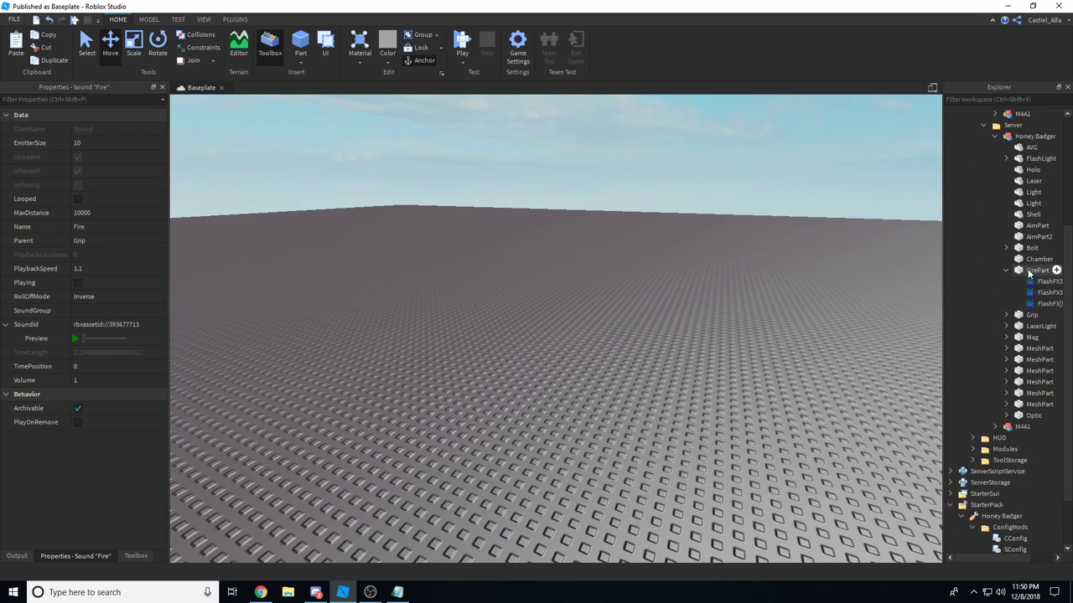
pyautogui.click(1033, 270)
pyautogui.press('Delete')
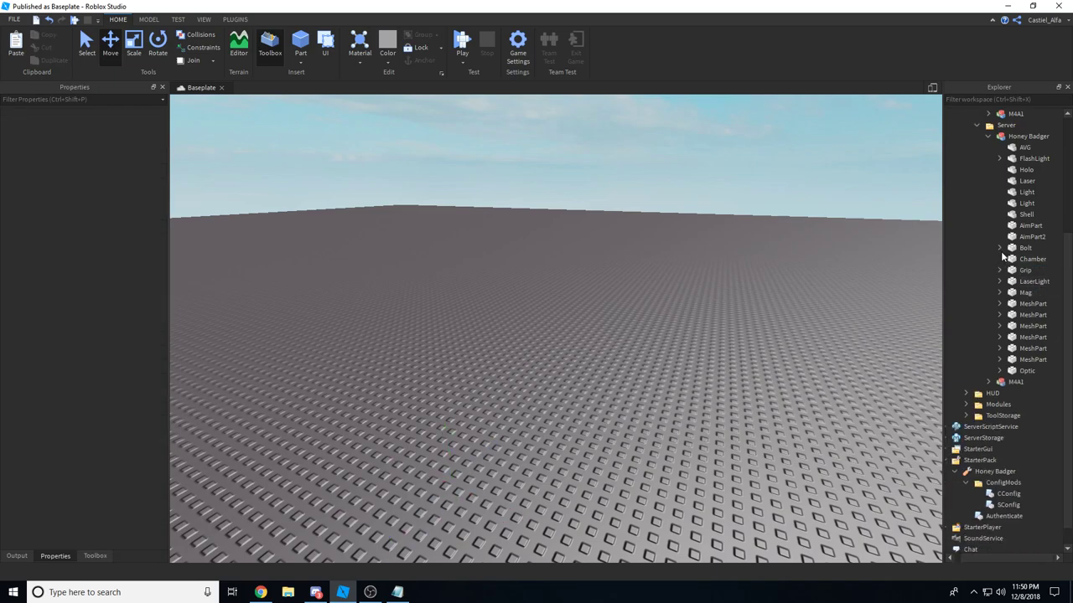
# Delete the BoltBack sound from the server Honey Badger's Bolt part.
pyautogui.click(999, 248)
pyautogui.click(1024, 271)
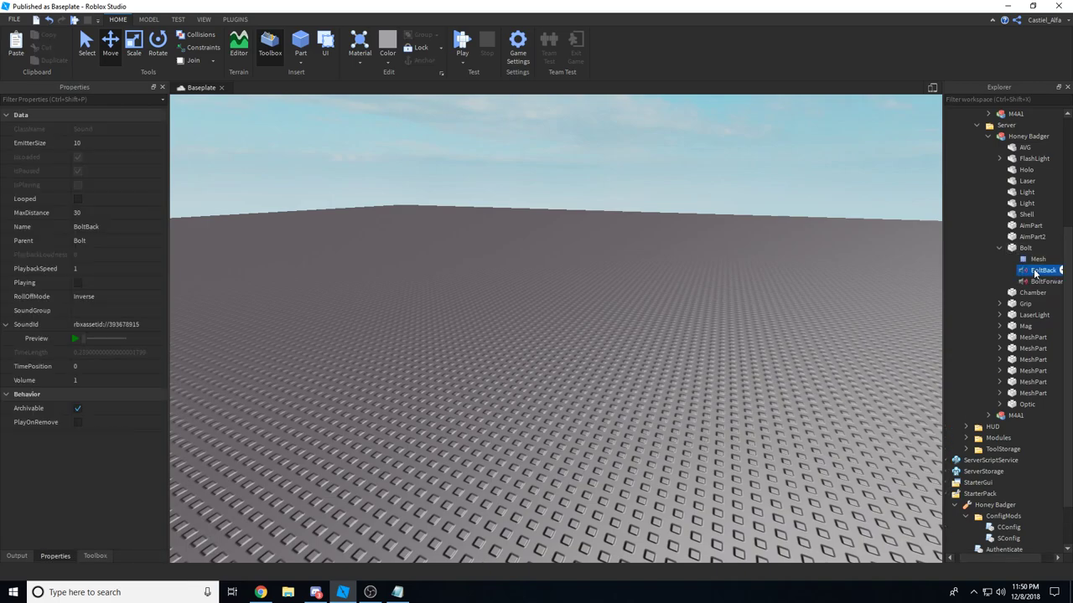
pyautogui.press('Delete')
pyautogui.click(983, 248)
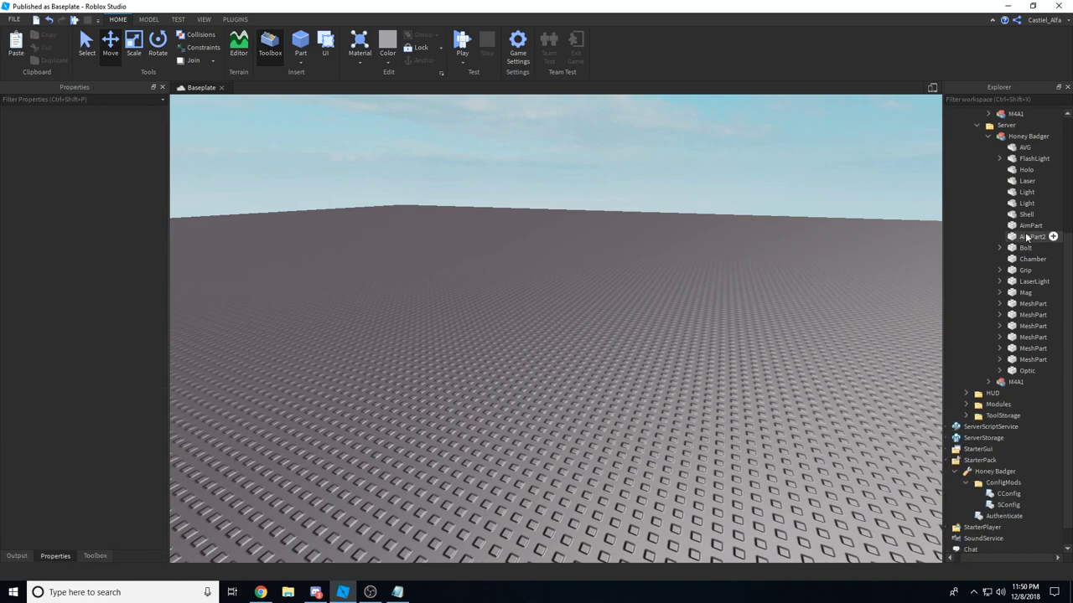
# Delete AimPart, AimPart2, Chamber and Shell from the server Honey Badger, along with the Light inside FlashLight.
pyautogui.click(1027, 228)
pyautogui.press('Delete')
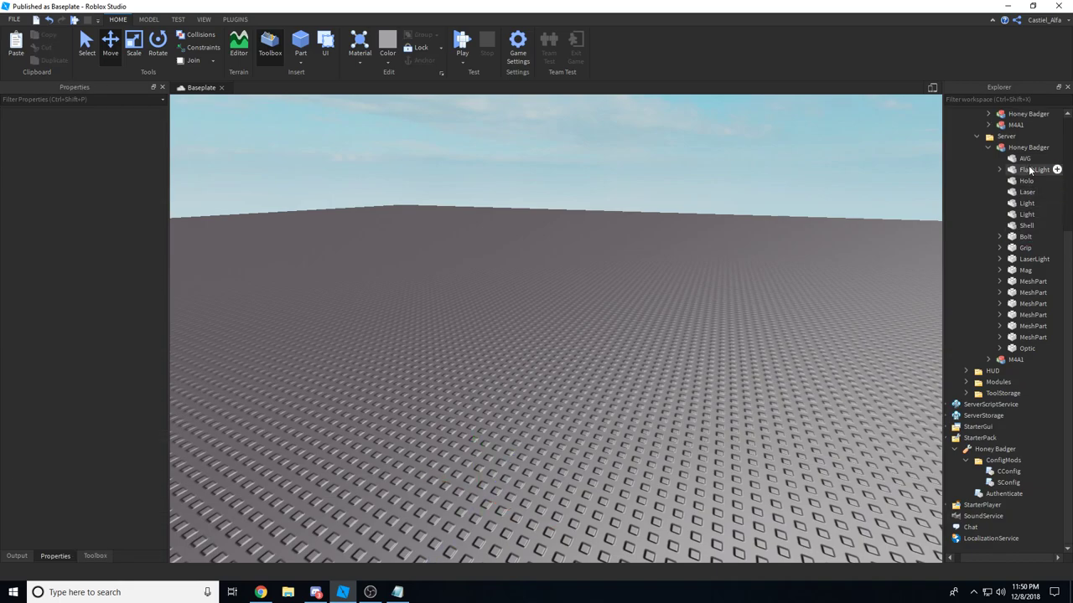
pyautogui.click(1029, 225)
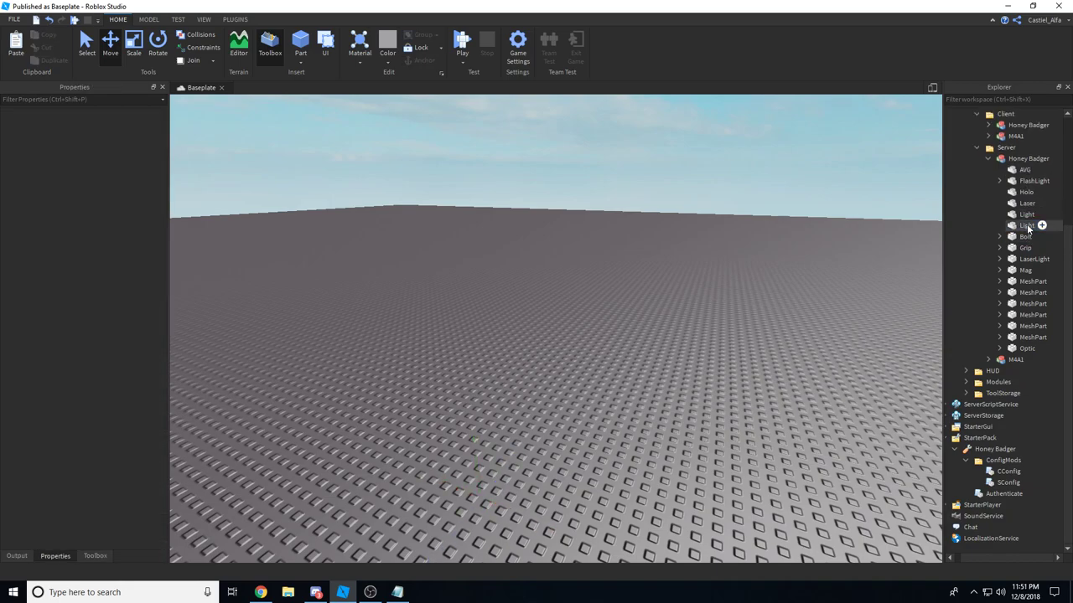
pyautogui.press('Delete')
pyautogui.click(998, 181)
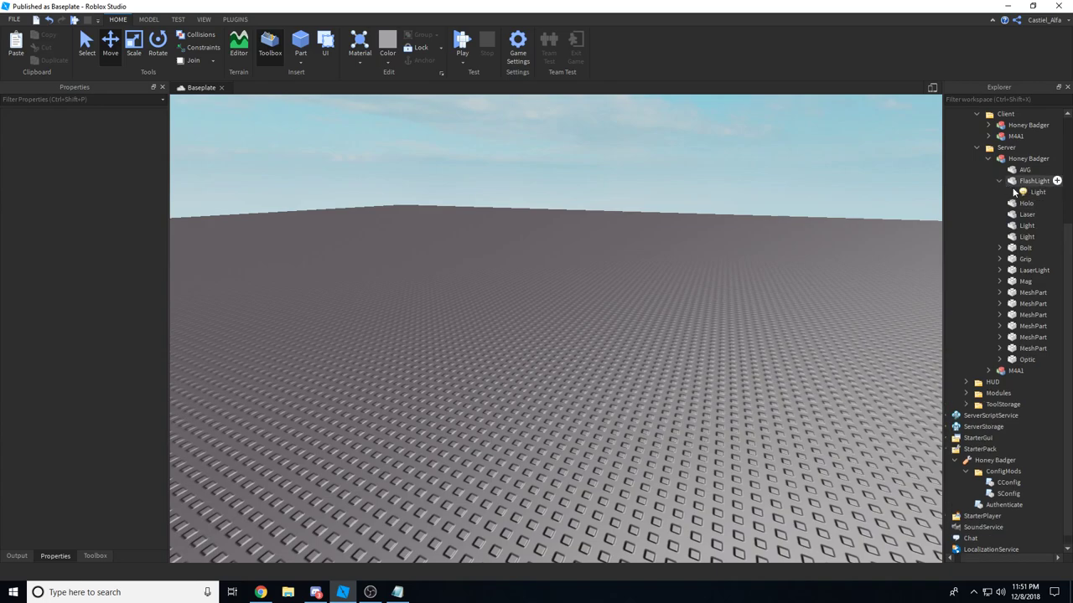
pyautogui.click(1023, 193)
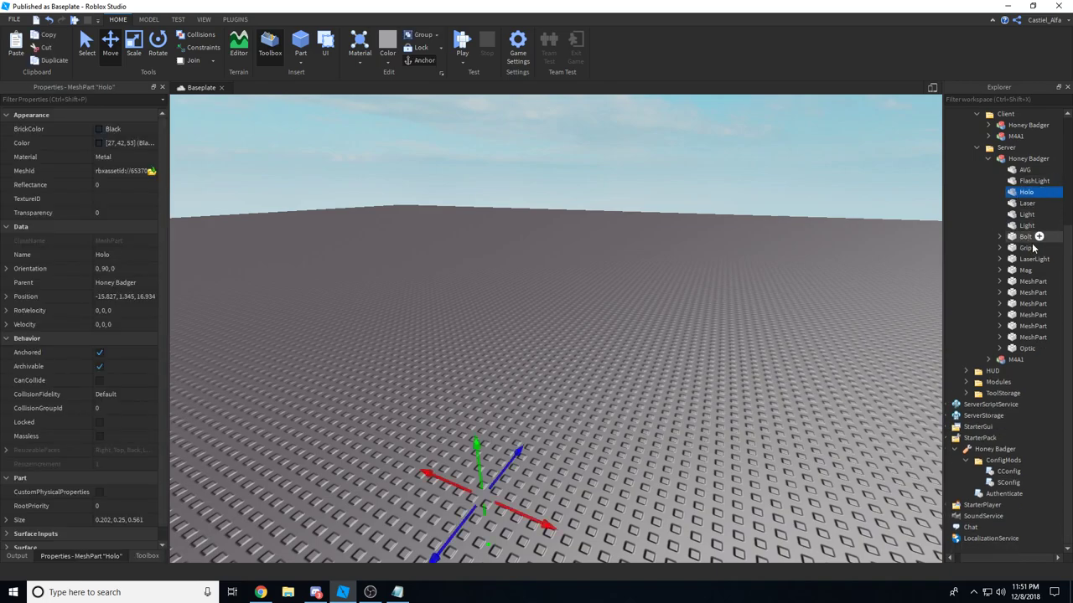
# Delete the Optic and LaserLight parts from the server Honey Badger and check the contents of its Grip.
pyautogui.click(1026, 348)
pyautogui.press('Delete')
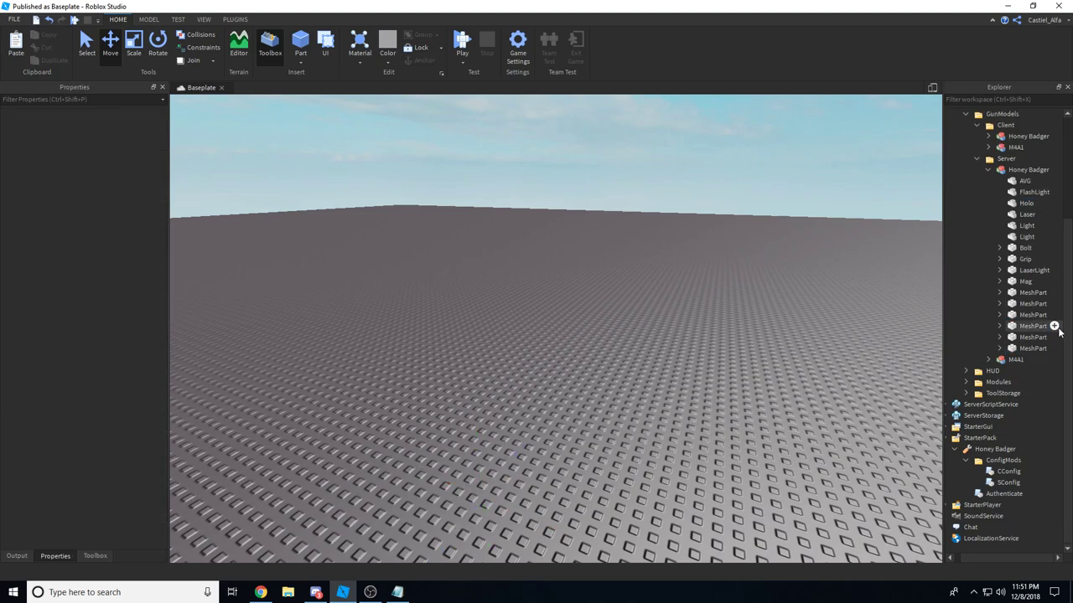
pyautogui.click(1032, 270)
pyautogui.press('Delete')
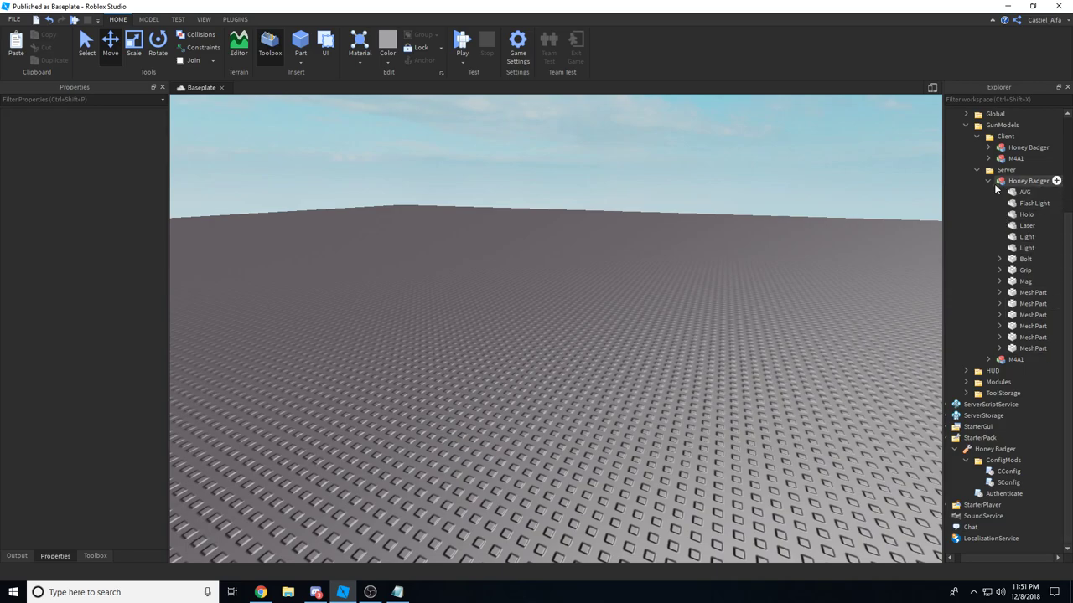
pyautogui.click(1000, 270)
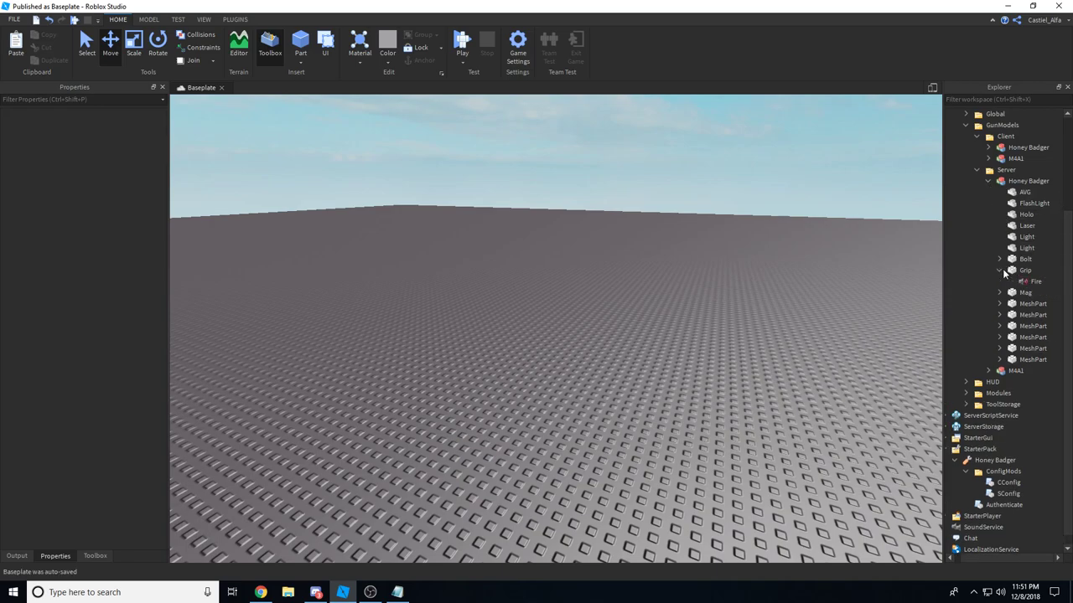
# Switch to Notepad and add "That is all we need right there. Let's test it out." to the notes.
pyautogui.hotkey('alt', 'Tab')
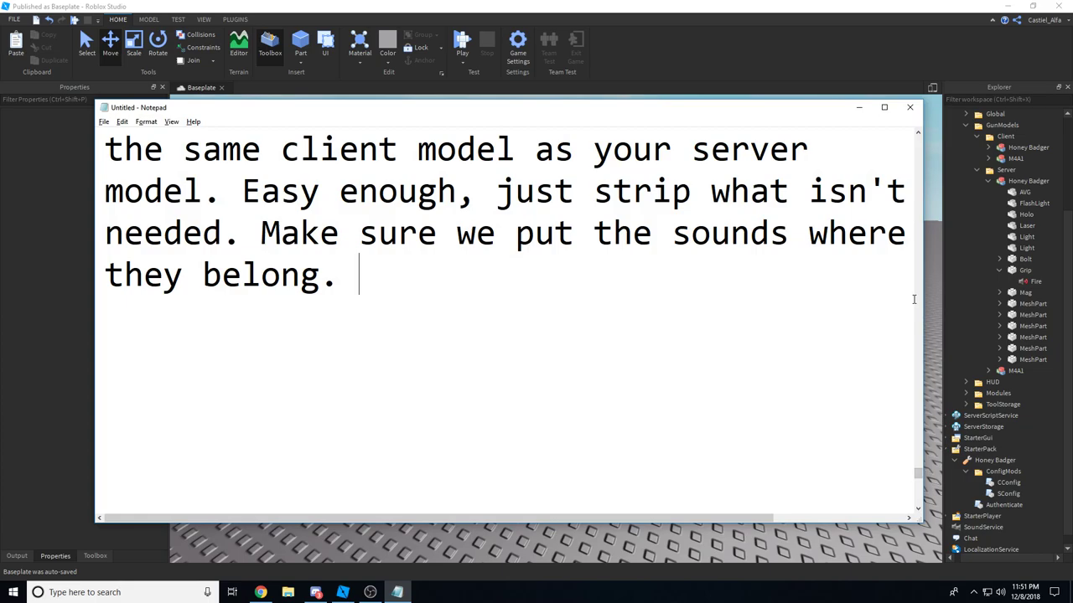
pyautogui.write('That is all we need')
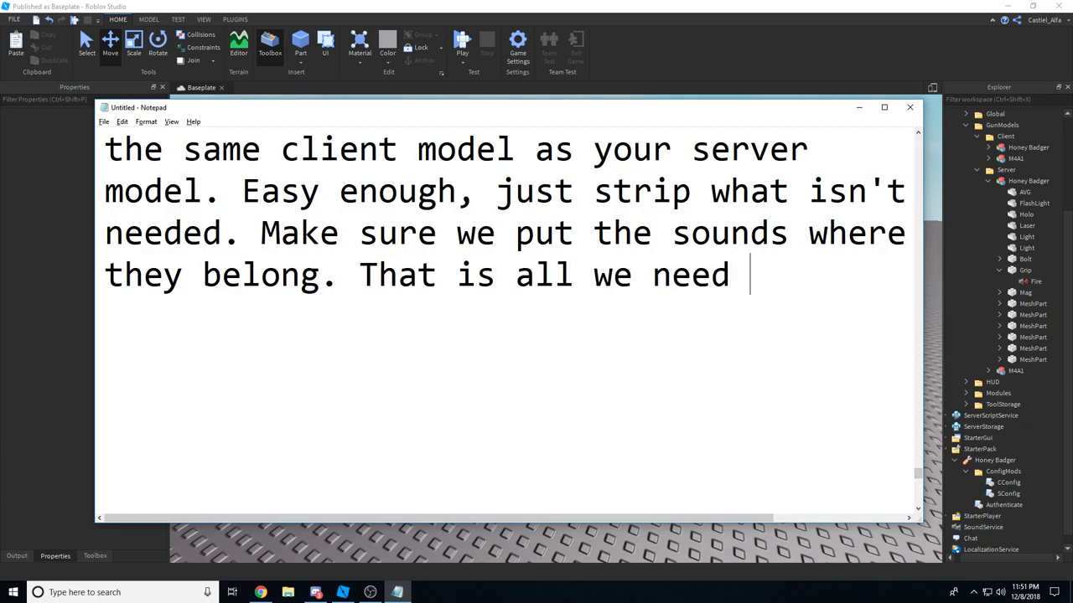
pyautogui.write(' right there. ')
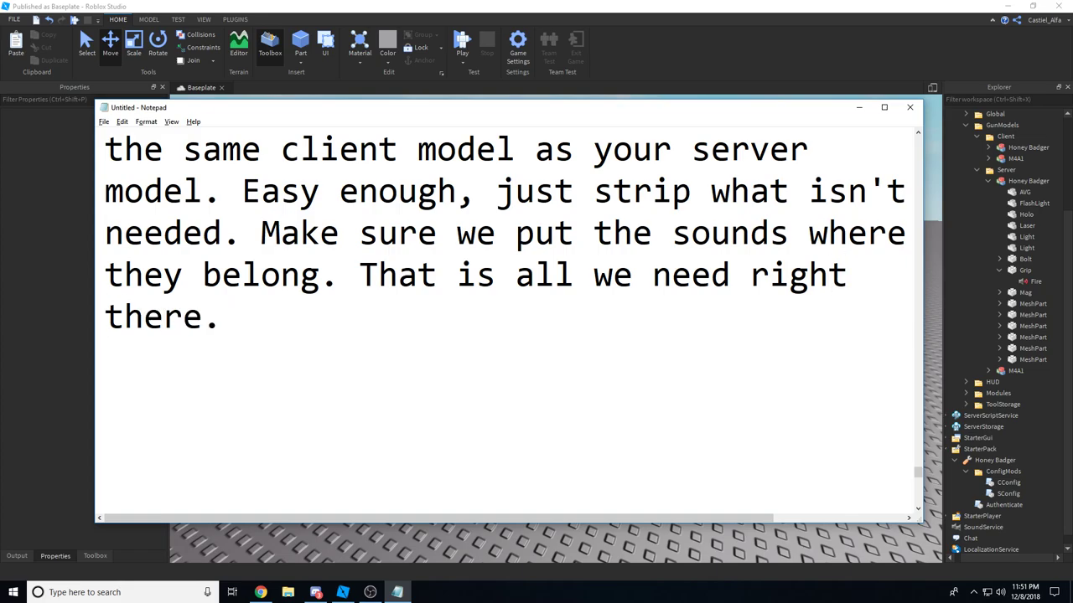
pyautogui.write("Let's test it out.")
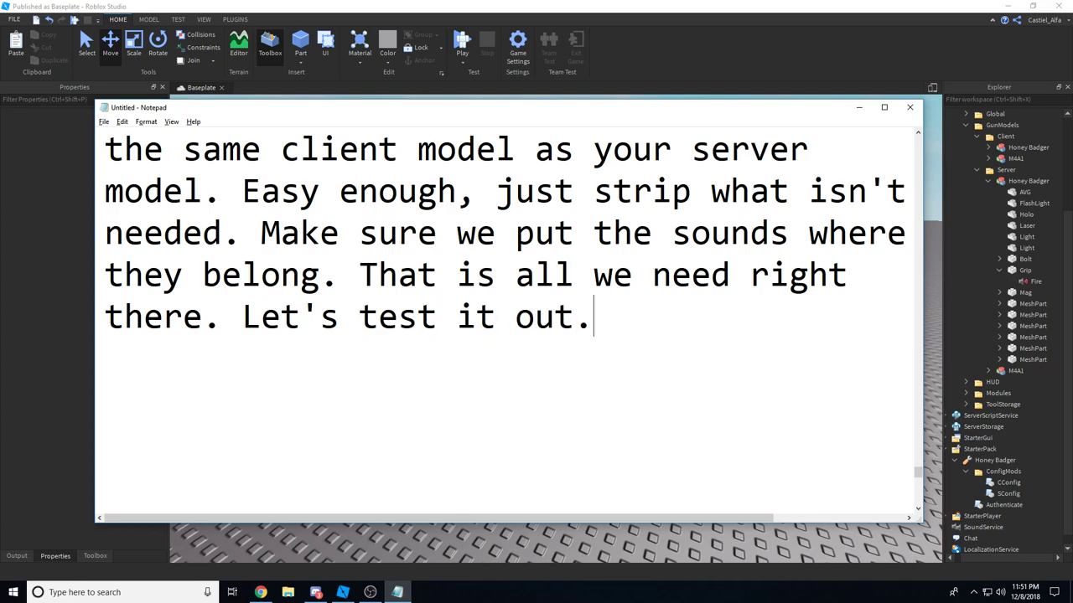
# Back in Roblox Studio, collapse the server Honey Badger and the Server and Client folders, and expand the Global folder.
pyautogui.click(858, 108)
pyautogui.click(989, 181)
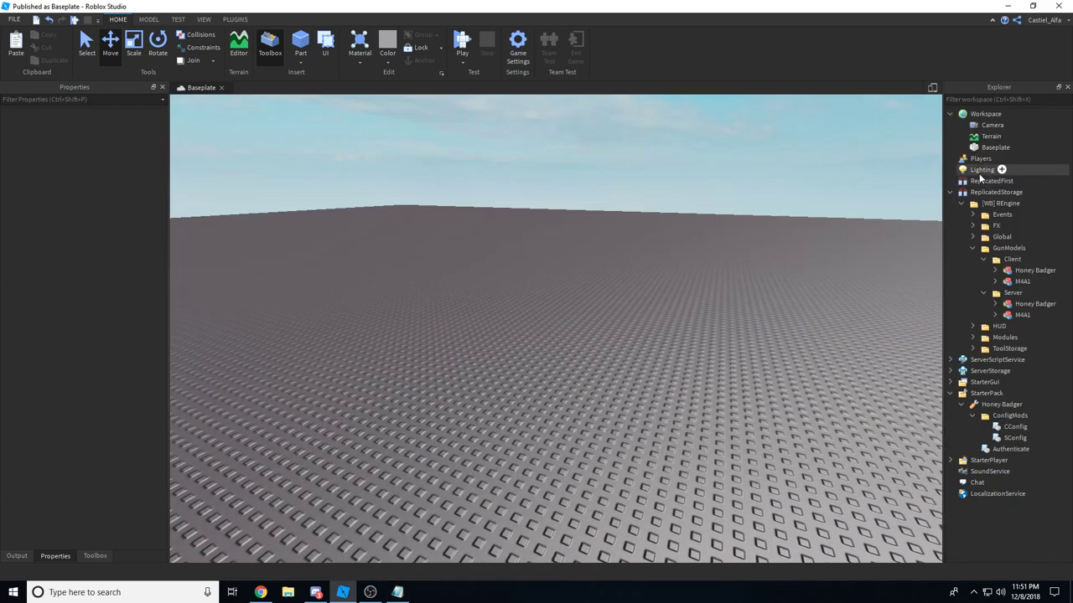
pyautogui.click(984, 293)
pyautogui.click(983, 259)
pyautogui.click(972, 236)
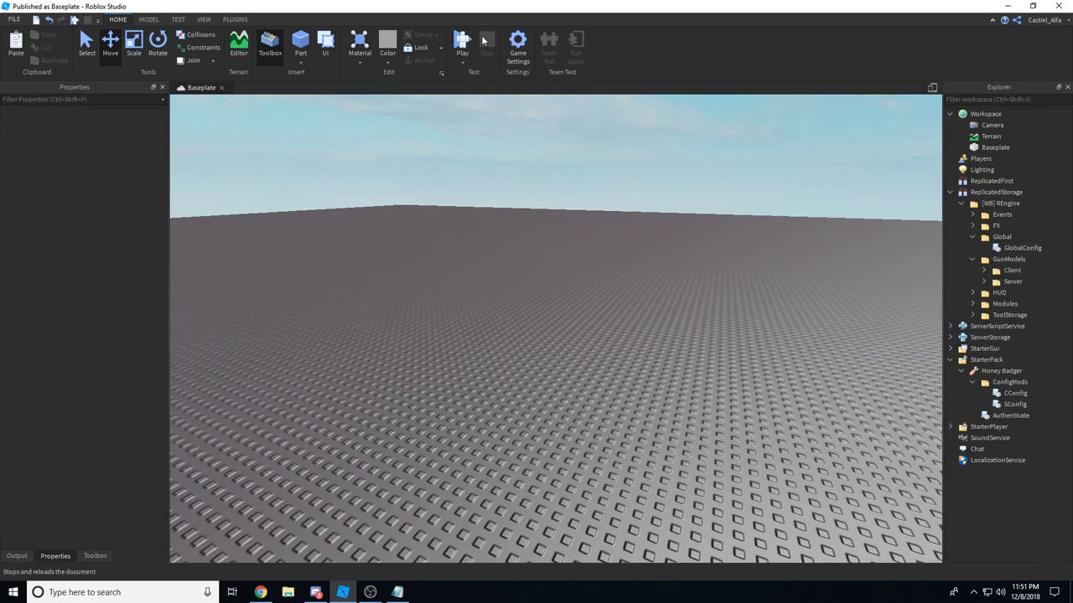
# Playtest the place, equip the Honey Badger, and fire it both from the hip and while aiming down its sight.
pyautogui.press('F5')
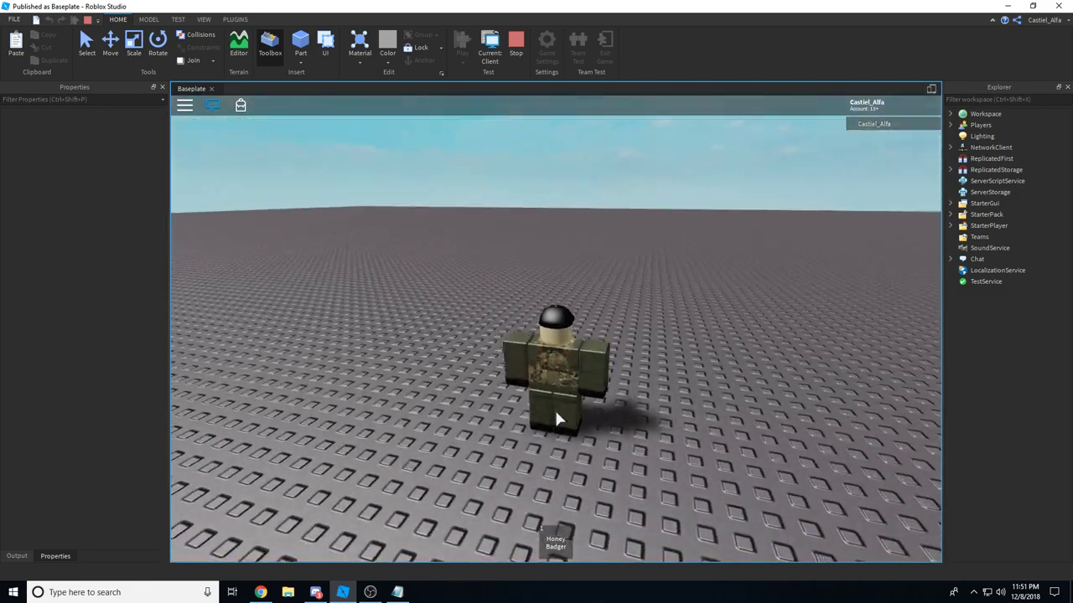
pyautogui.press('1')
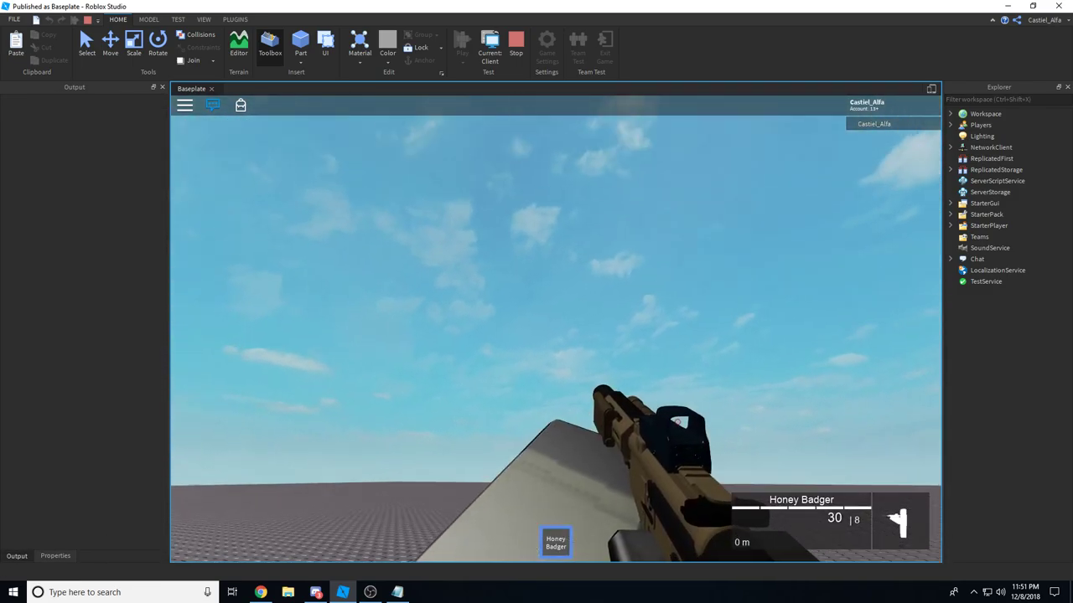
pyautogui.click(562, 328)
pyautogui.click(561, 329)
pyautogui.rightClick(561, 329)
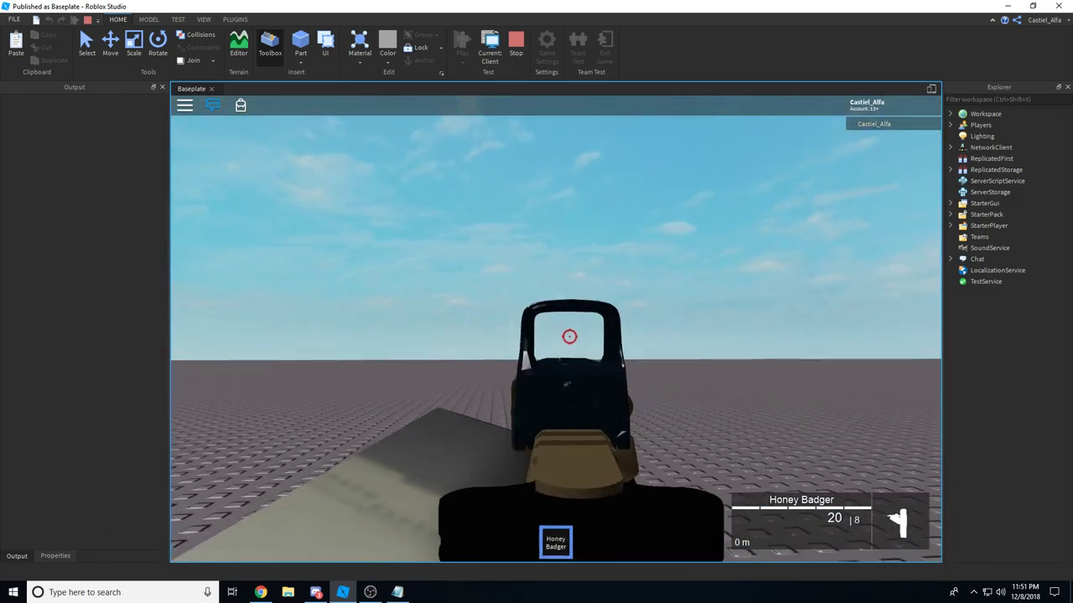
pyautogui.click(562, 329)
pyautogui.click(555, 321)
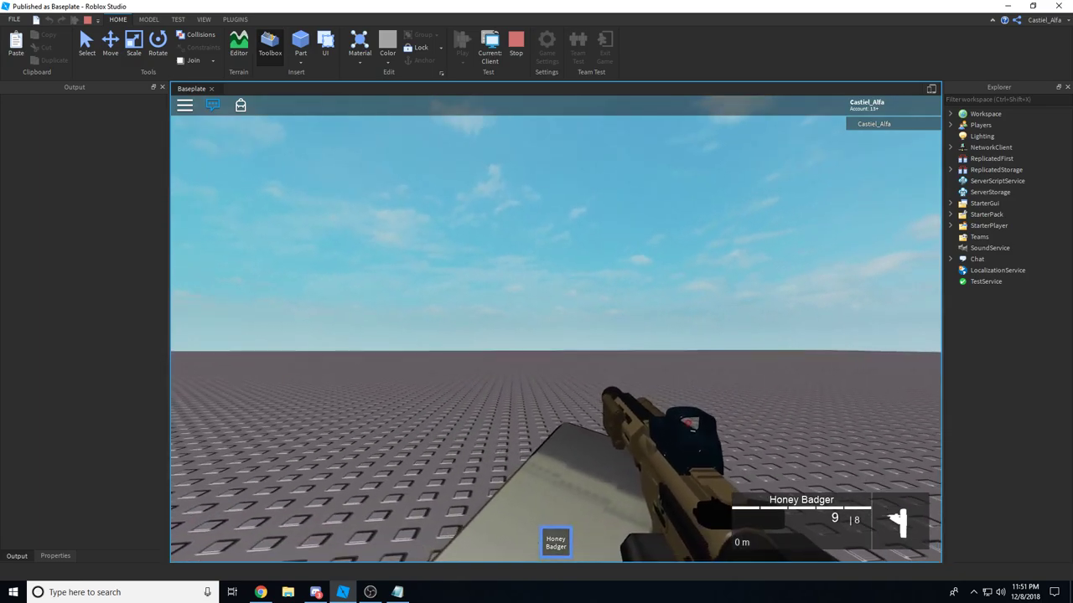
# Switch the playtest to the server view and examine the gun held by the character up close.
pyautogui.hotkey('alt', 'Tab')
pyautogui.press('Escape')
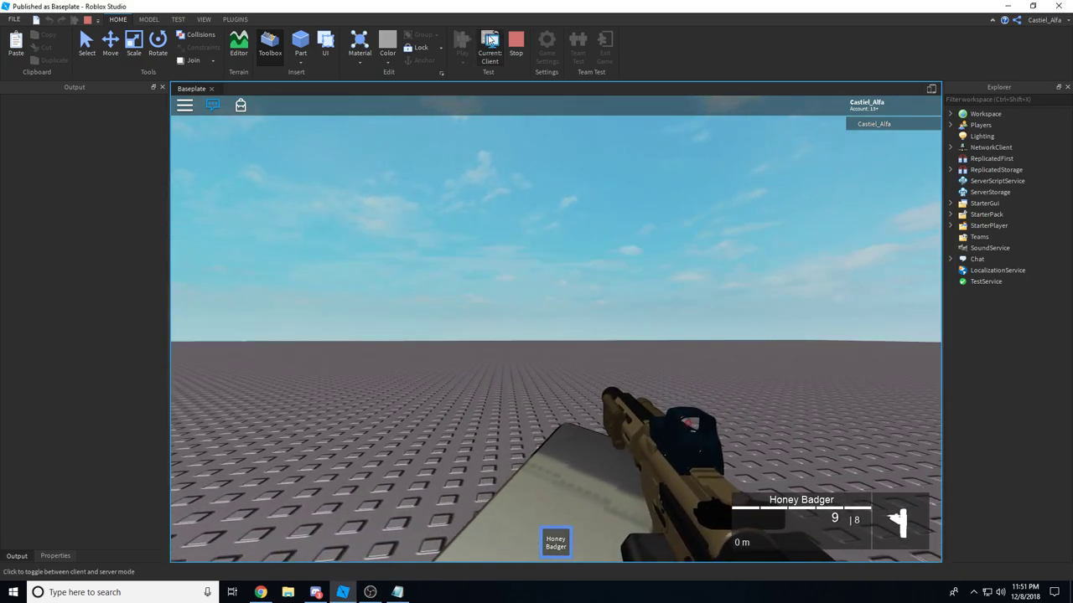
pyautogui.click(490, 44)
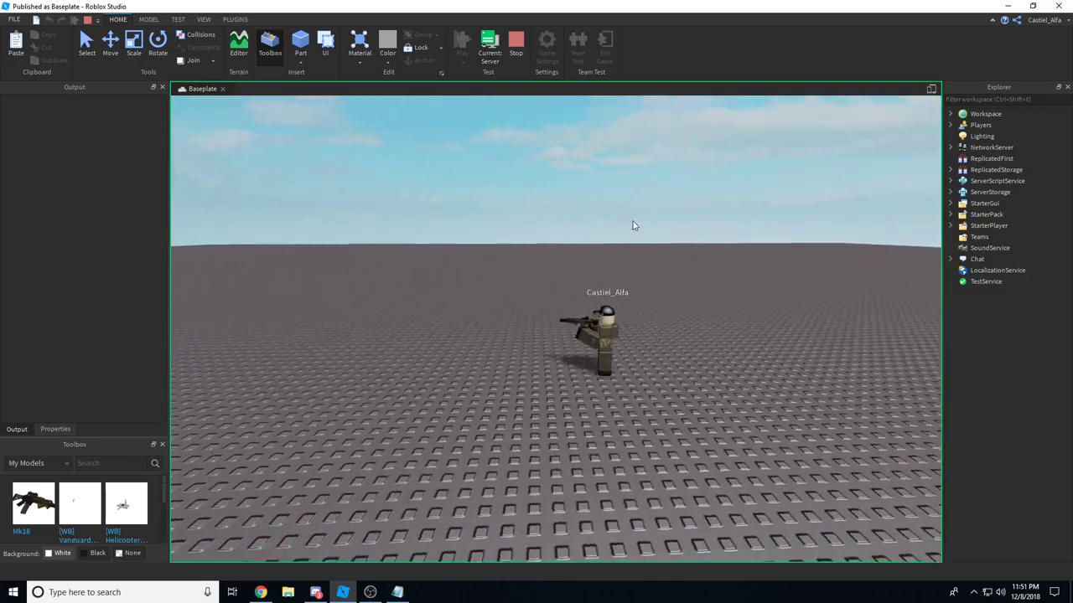
pyautogui.moveTo(633, 221); pyautogui.dragTo(623, 222, button='right')
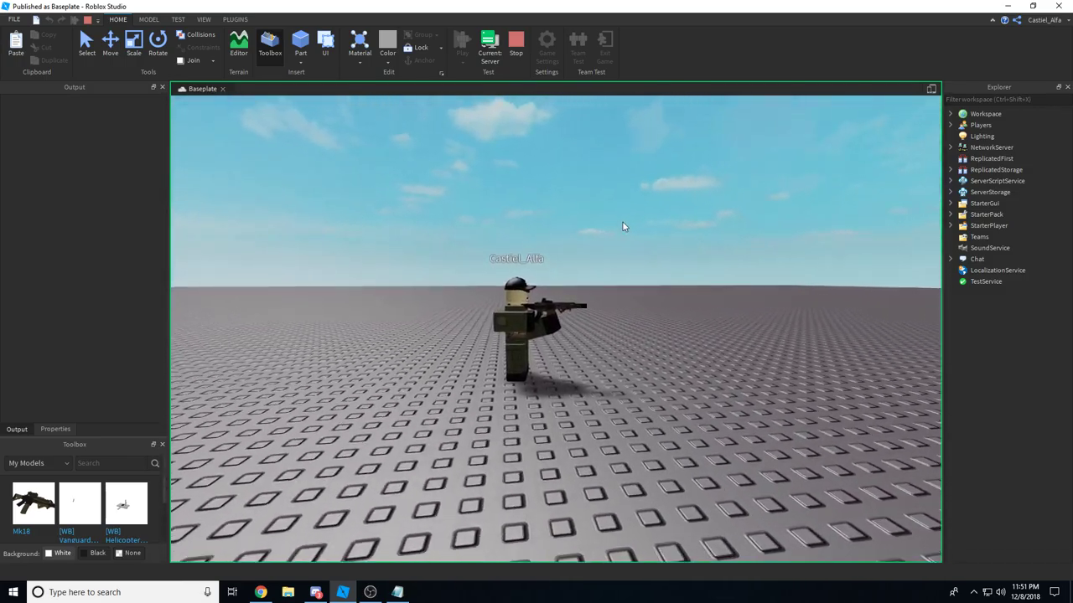
pyautogui.press('w')
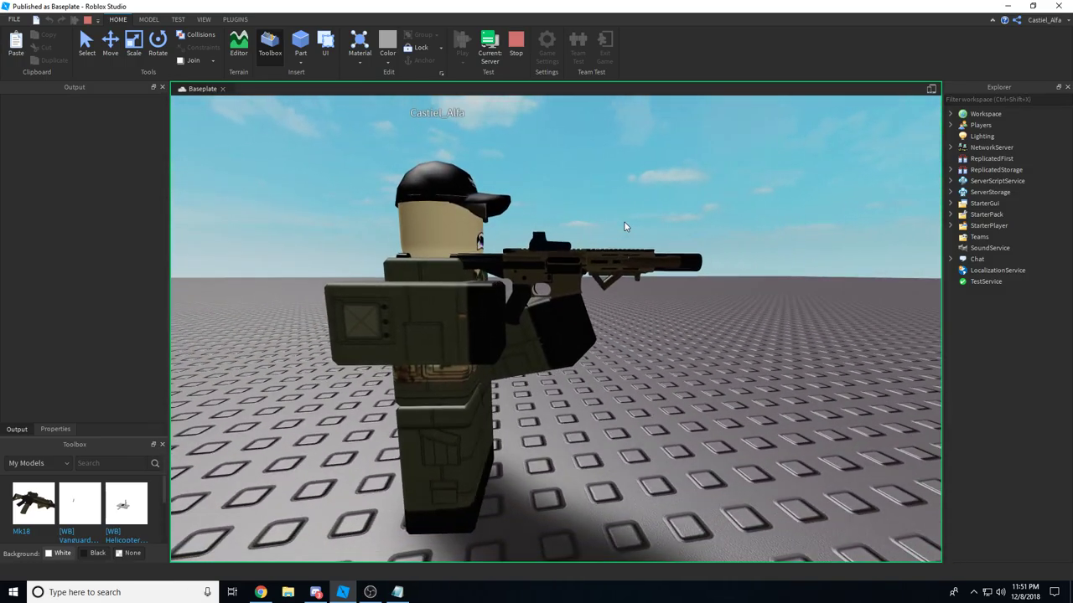
# Switch to Notepad and add "Now this positioning can be adjusted." to the notes, breaking the line before "positioning".
pyautogui.hotkey('alt', 'Tab')
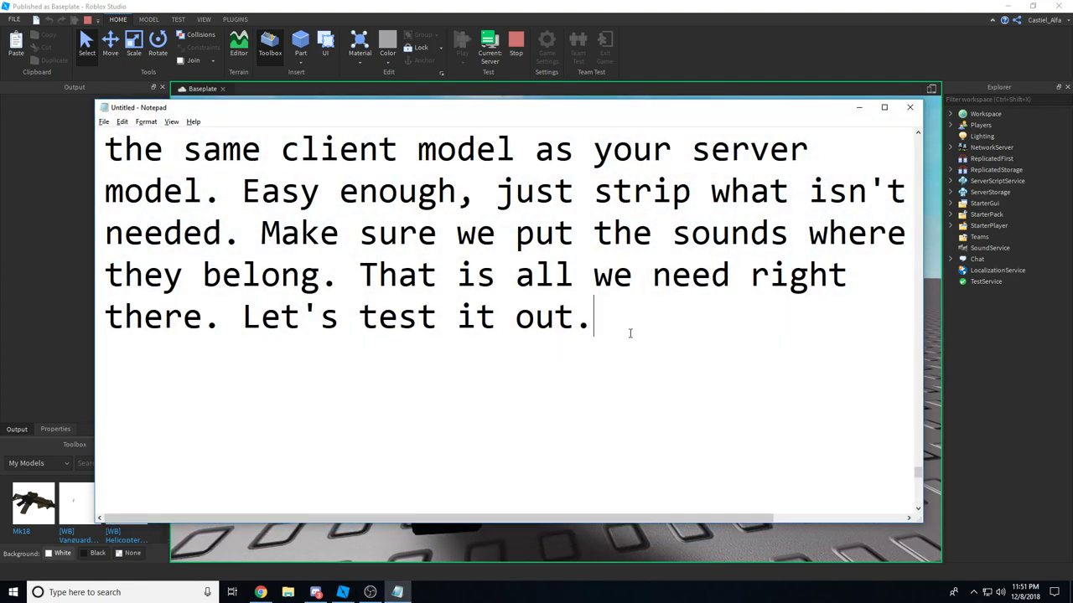
pyautogui.write('this ')
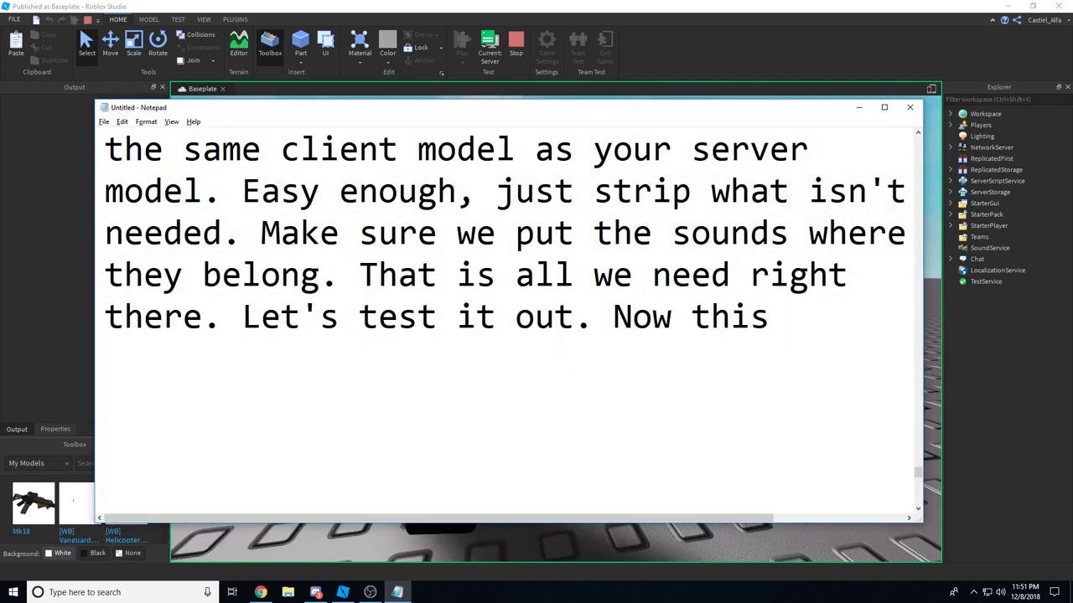
pyautogui.write('posit')
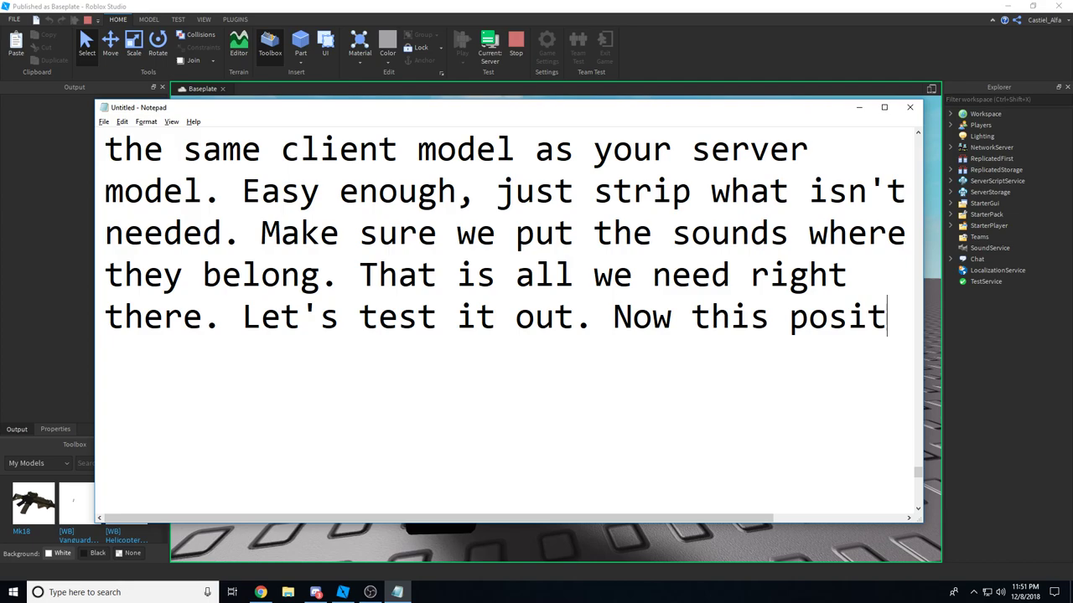
pyautogui.write('ioning')
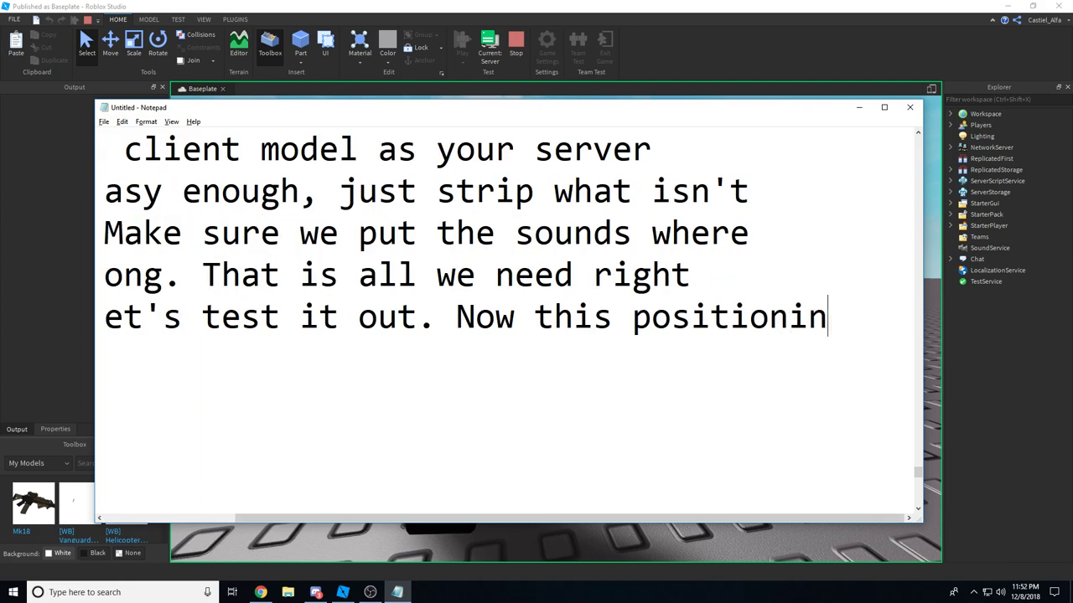
pyautogui.press('BackSpace')
pyautogui.press('BackSpace')
pyautogui.press('BackSpace')
pyautogui.press('BackSpace')
pyautogui.press('Return')
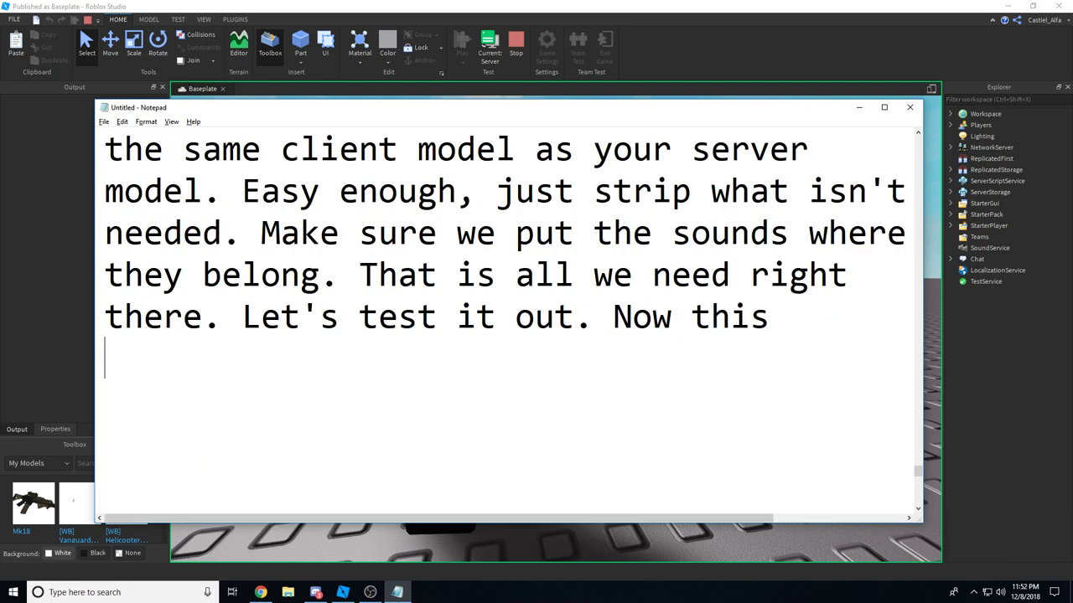
pyautogui.write('positioning ')
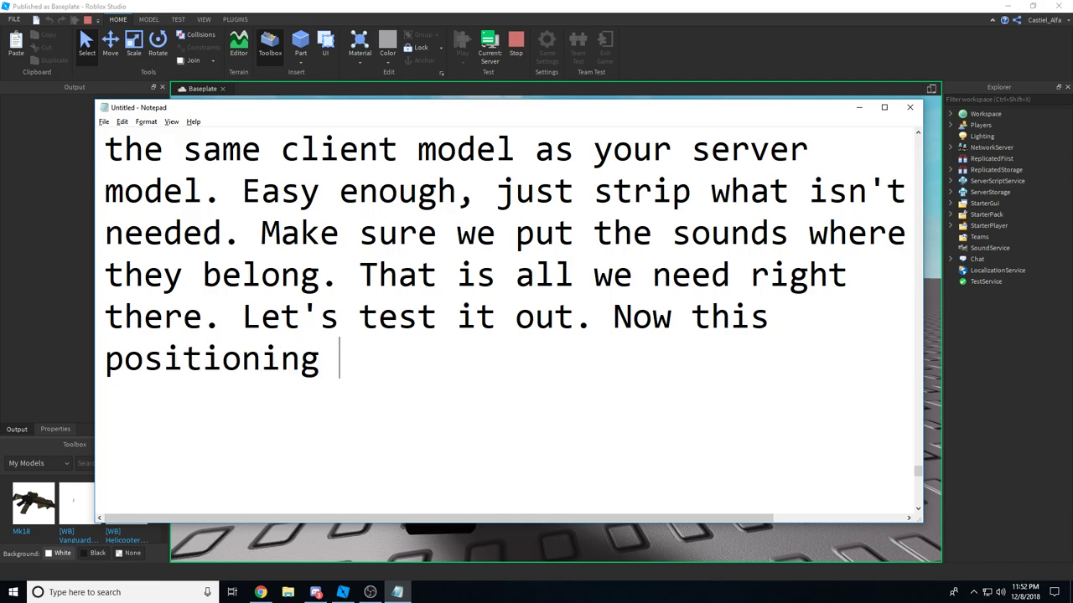
pyautogui.write('can be adjusted.')
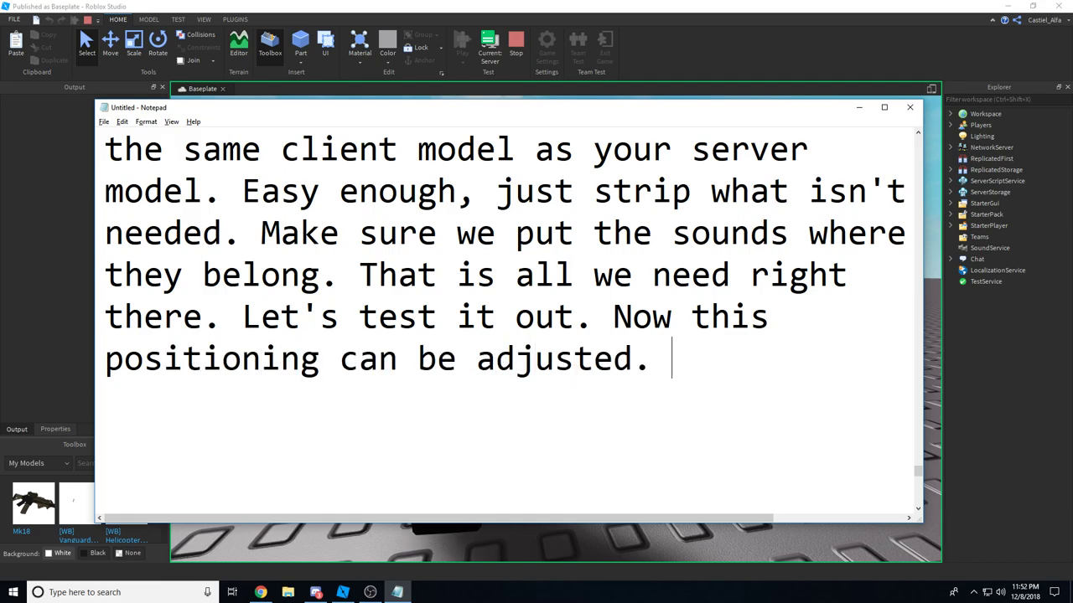
# Continue the notes with "If you don't understand the mumbo jumbo that's already there, let me show you how to do it.".
pyautogui.write(' If you ')
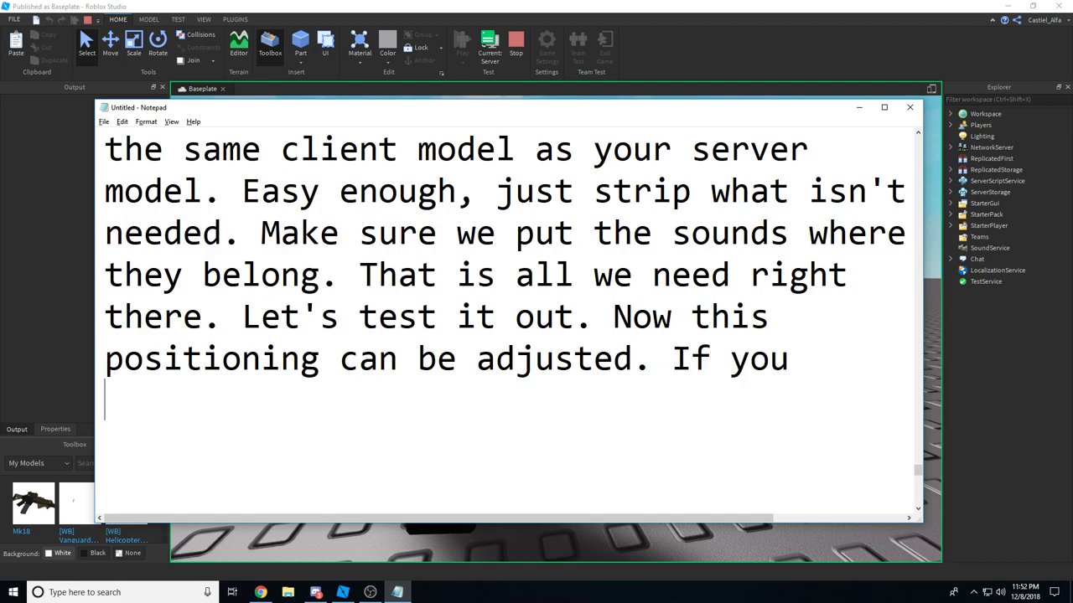
pyautogui.write("don't under")
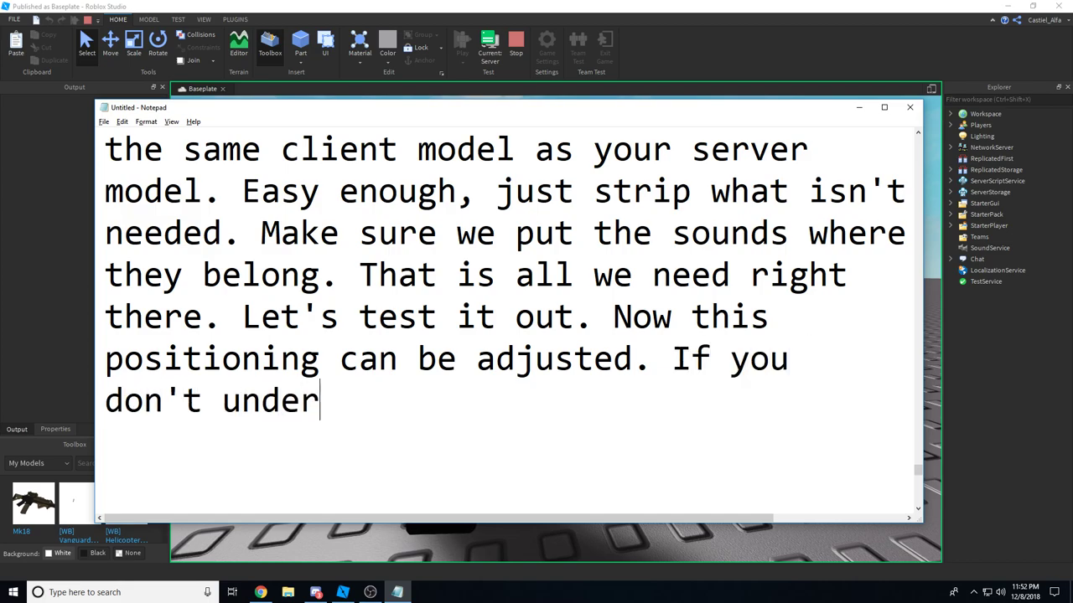
pyautogui.write('stand the mumbo')
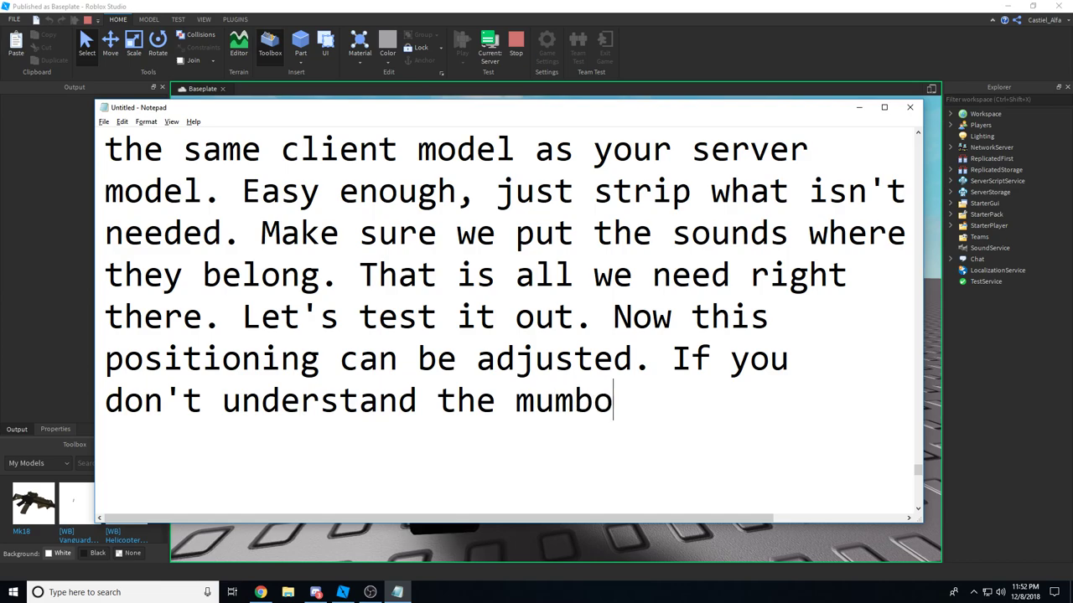
pyautogui.write(" jumbo that'")
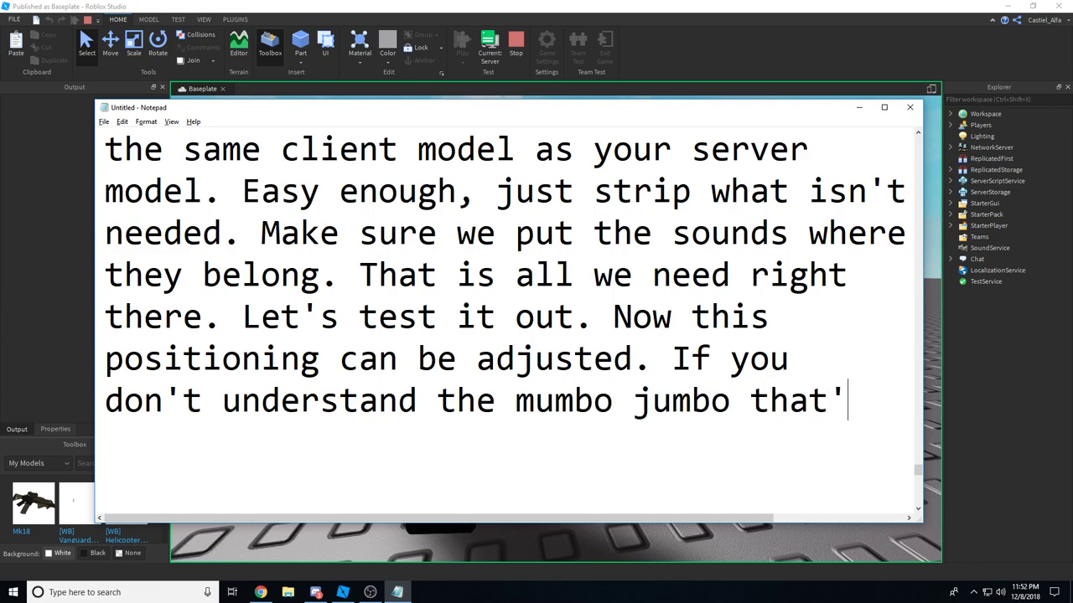
pyautogui.write('s already t')
pyautogui.press('BackSpace')
pyautogui.write('already ther')
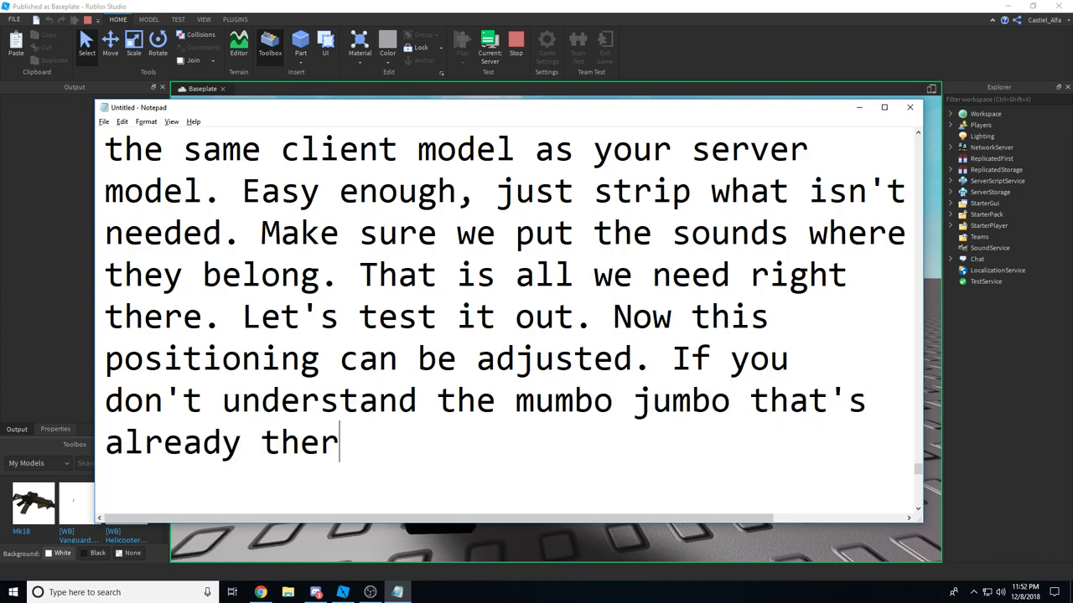
pyautogui.write('e, let me show you how')
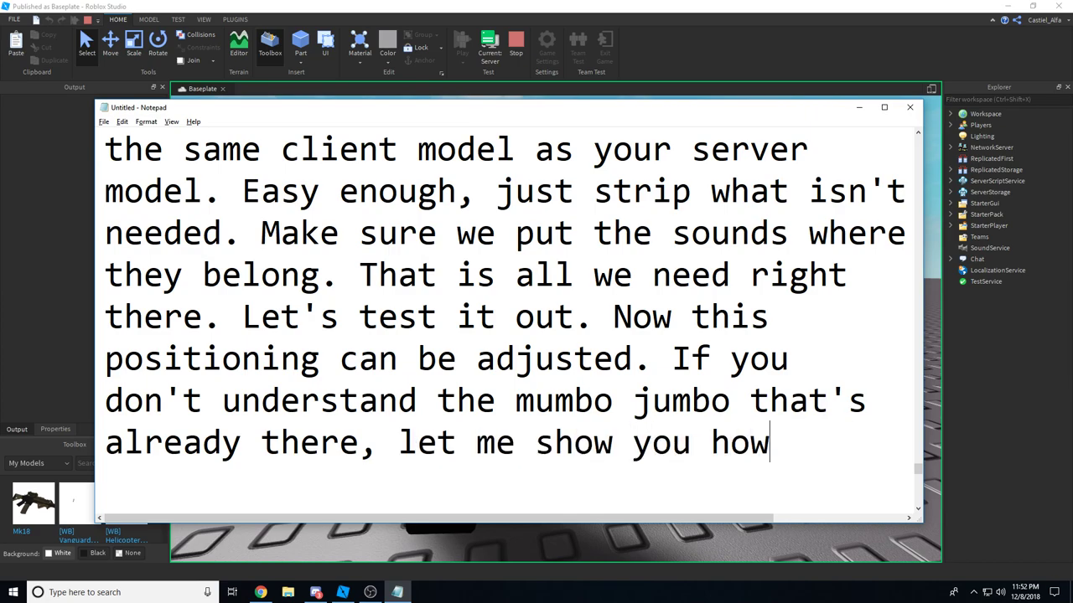
pyautogui.write(' to do it.')
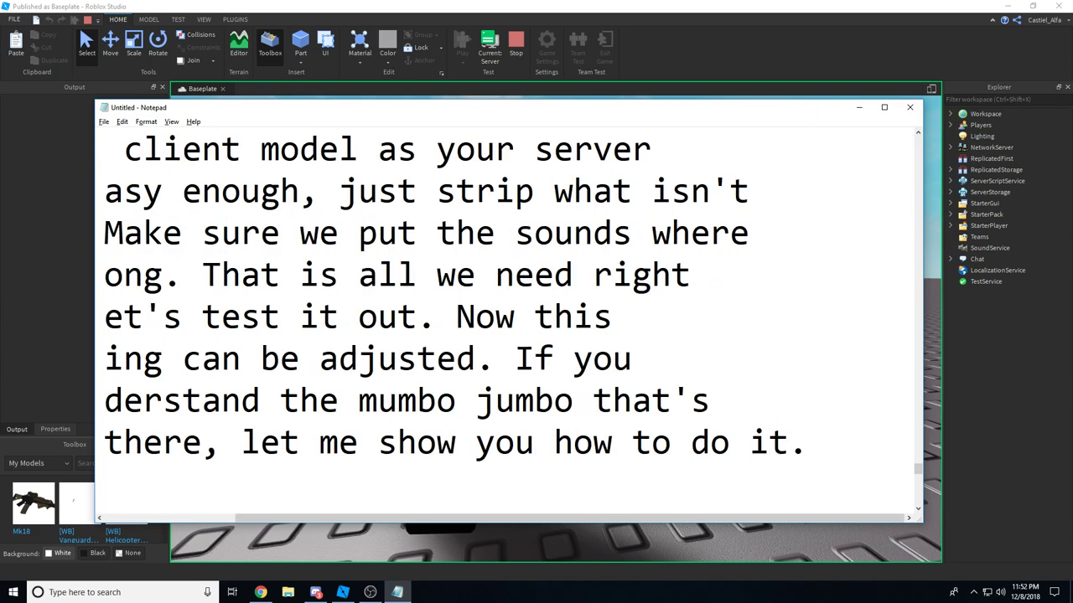
# Start a new line in the notes with "If you have no interest in learning how to use CFrame, then".
pyautogui.press('Return')
pyautogui.write('If you have no i')
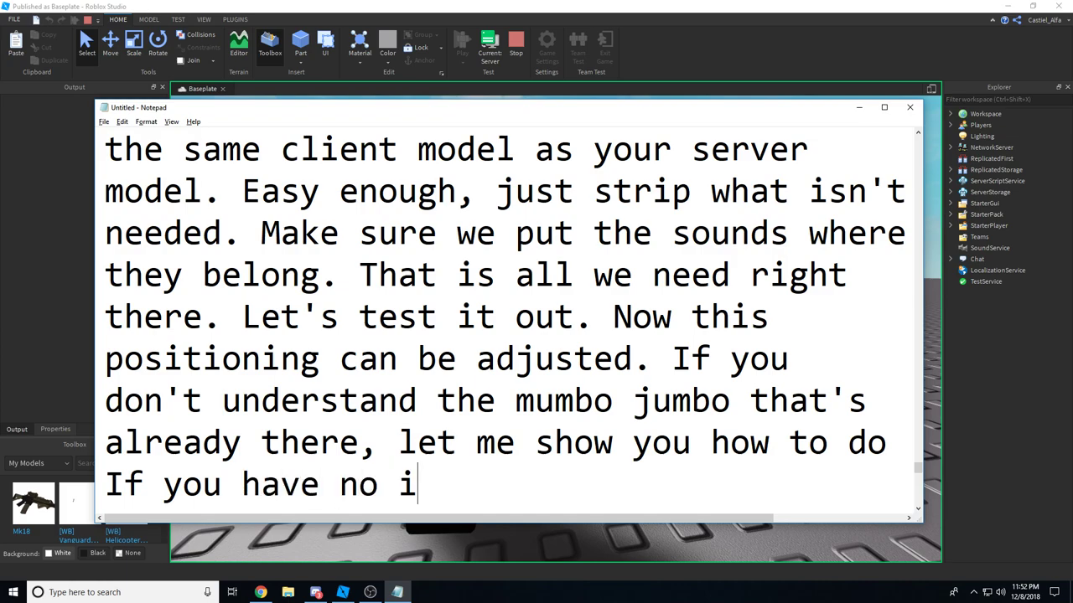
pyautogui.write('nterse')
pyautogui.press('BackSpace')
pyautogui.press('BackSpace')
pyautogui.write('est')
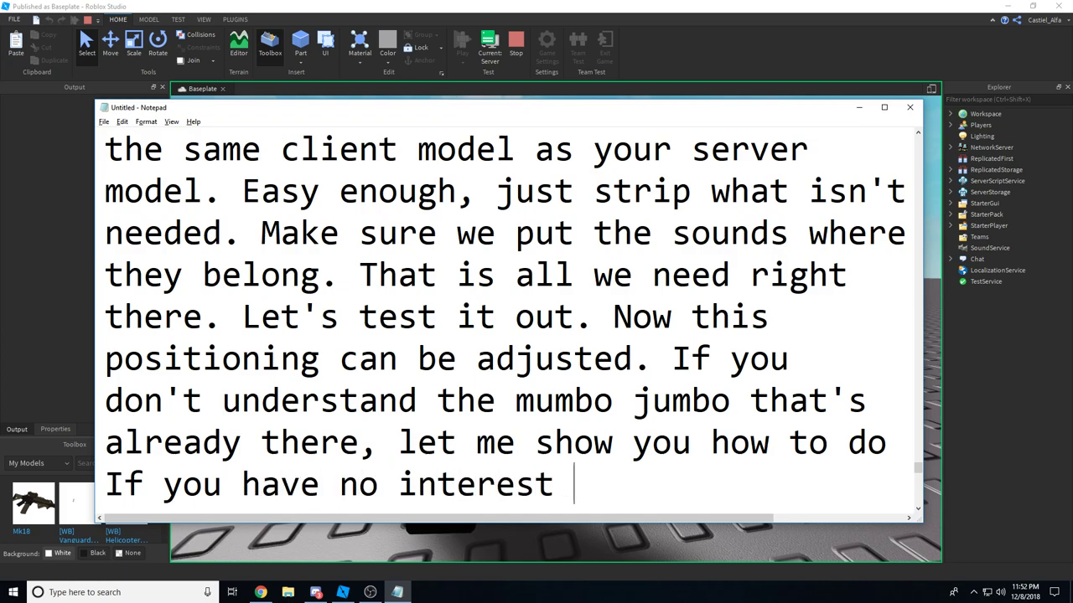
pyautogui.write('in learning ')
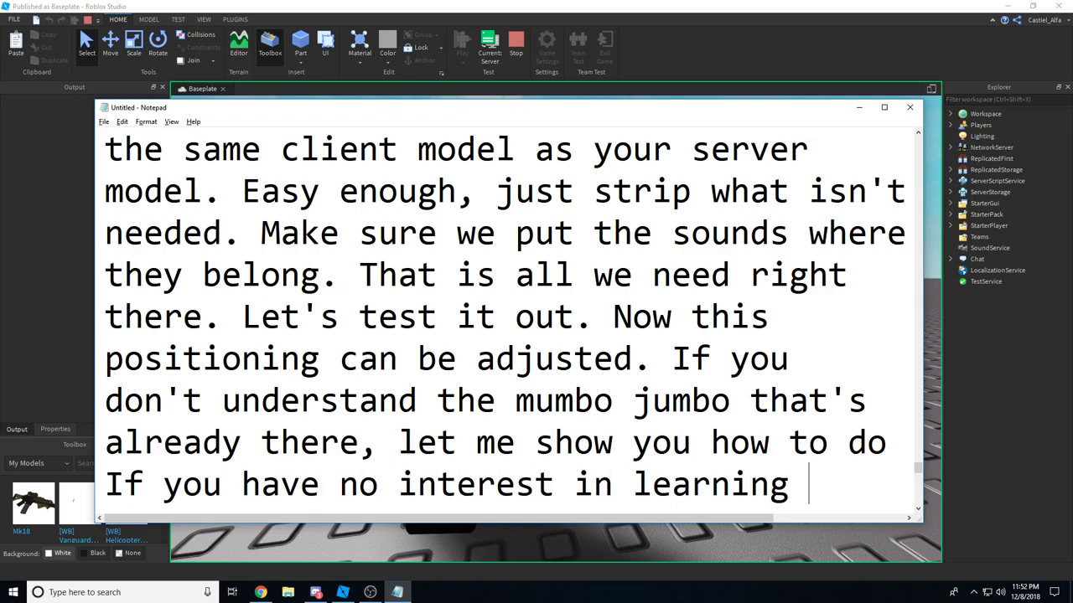
pyautogui.write('how to use CFrame, then')
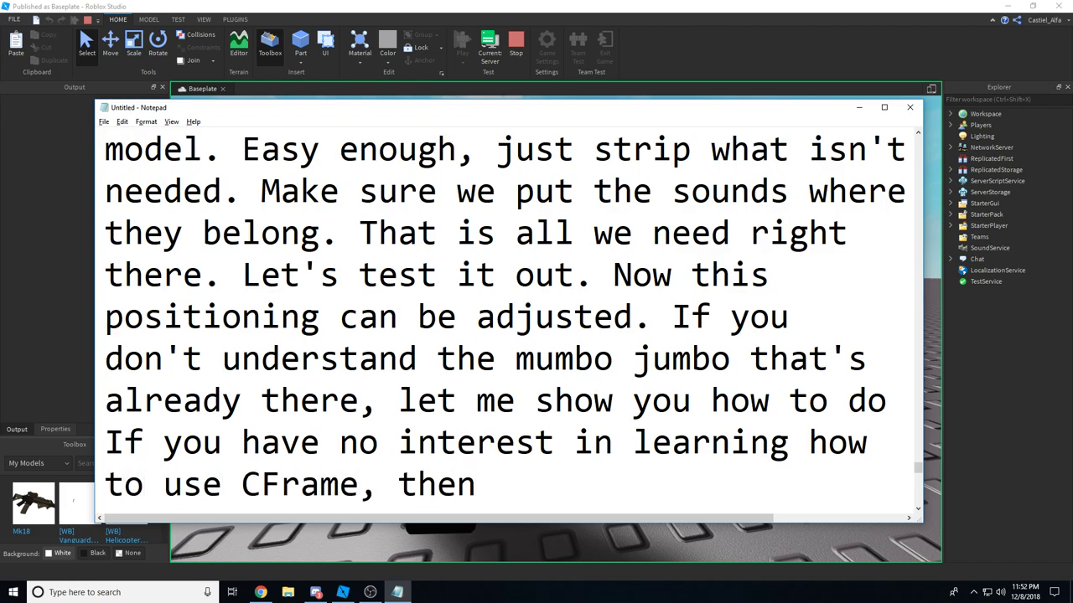
# Continue the sentence with "there's nothing else for you to see in this video. You've".
pyautogui.write(' y')
pyautogui.press('BackSpace')
pyautogui.write('there')
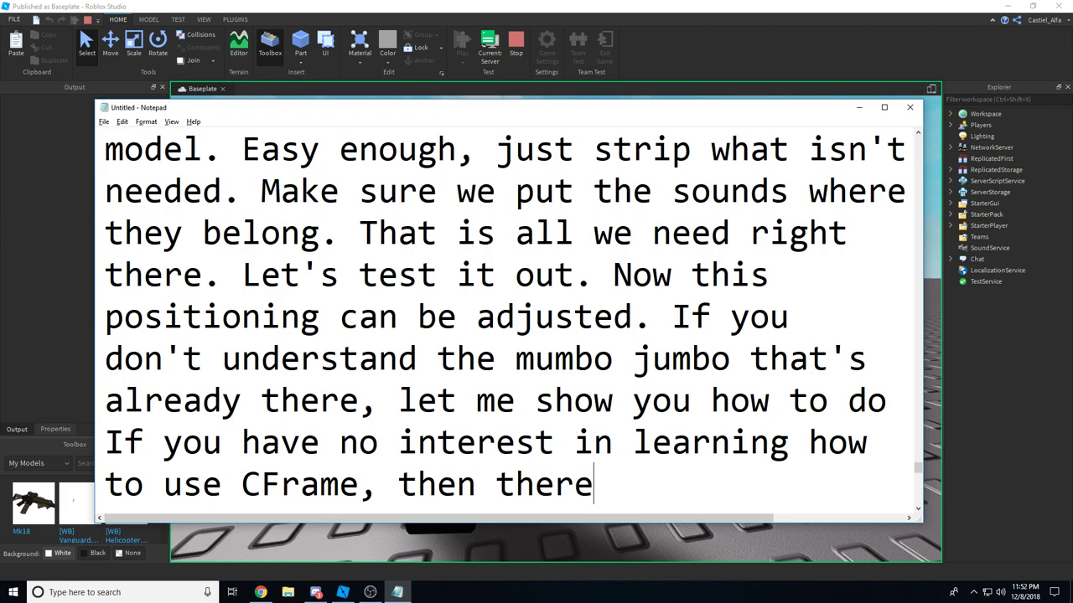
pyautogui.write("'s nothing else for you to see in th")
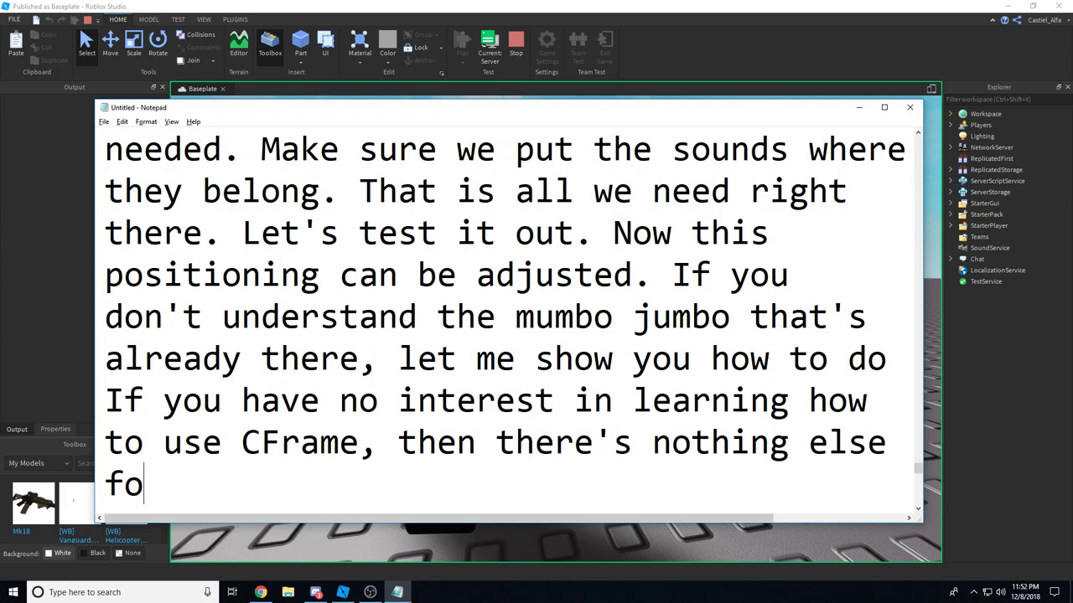
pyautogui.write('is v')
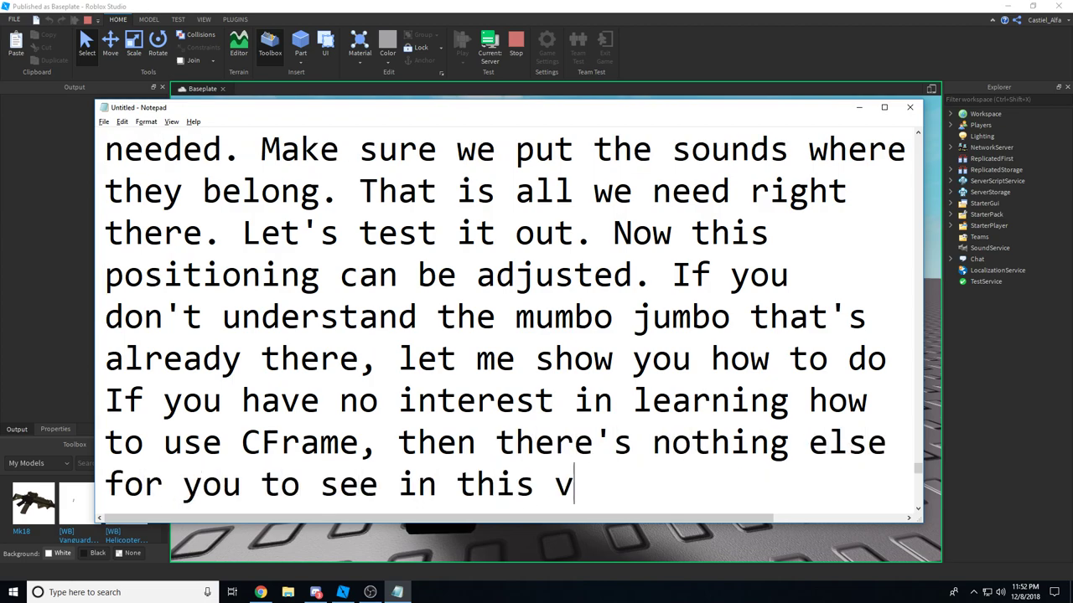
pyautogui.write("ideo. You've learn")
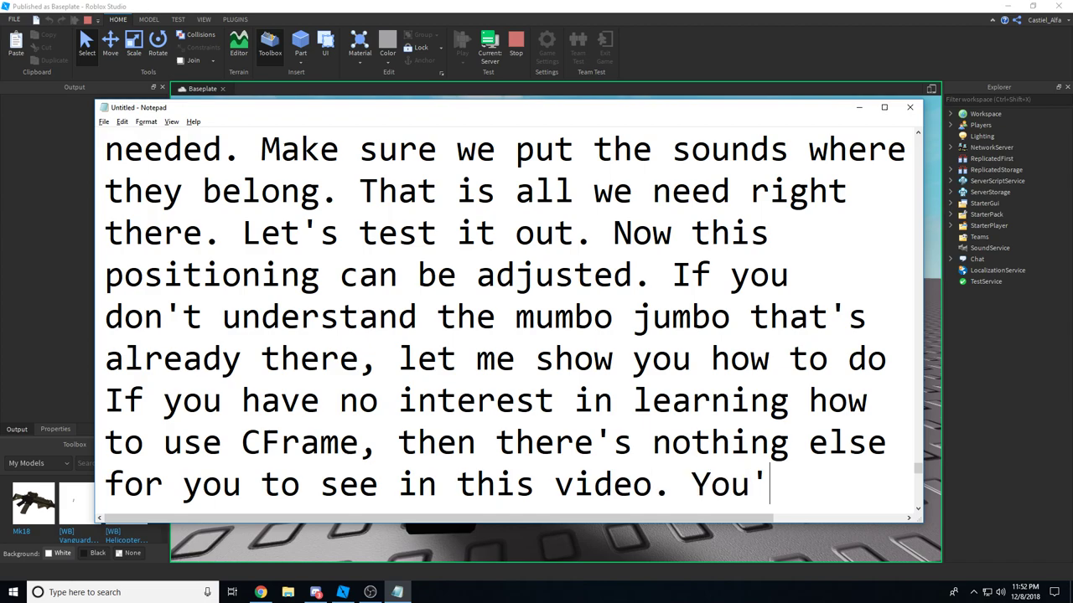
pyautogui.press('BackSpace')
pyautogui.press('BackSpace')
pyautogui.press('BackSpace')
pyautogui.press('BackSpace')
pyautogui.press('BackSpace')
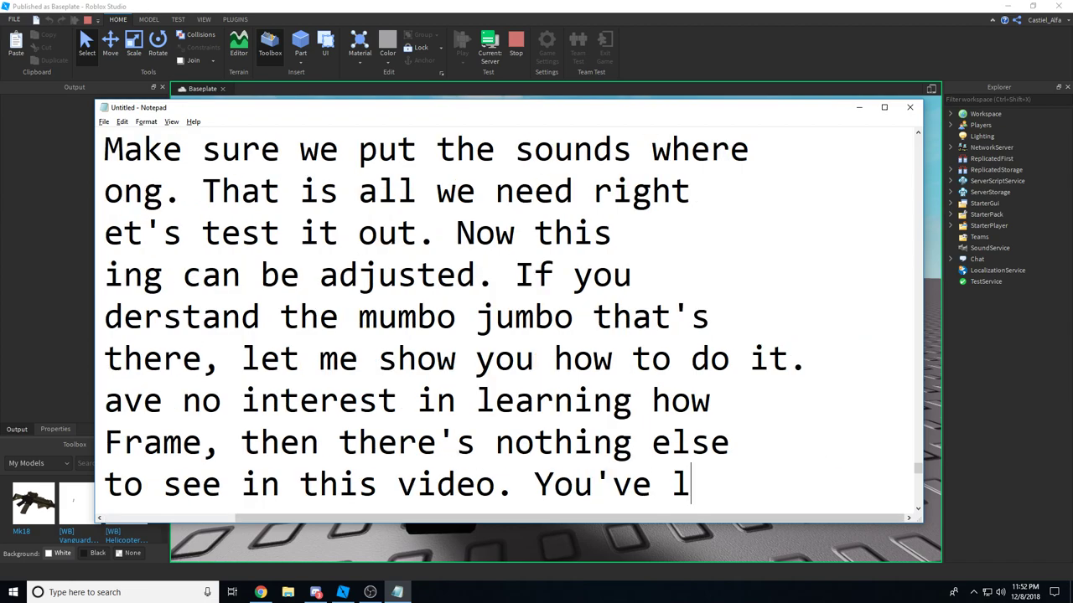
# Continue on a new line with "learned how to add guns to the engine, and how to install the engine! Congrats!", breaking the line before "and".
pyautogui.press('Return')
pyautogui.write('learned how to ')
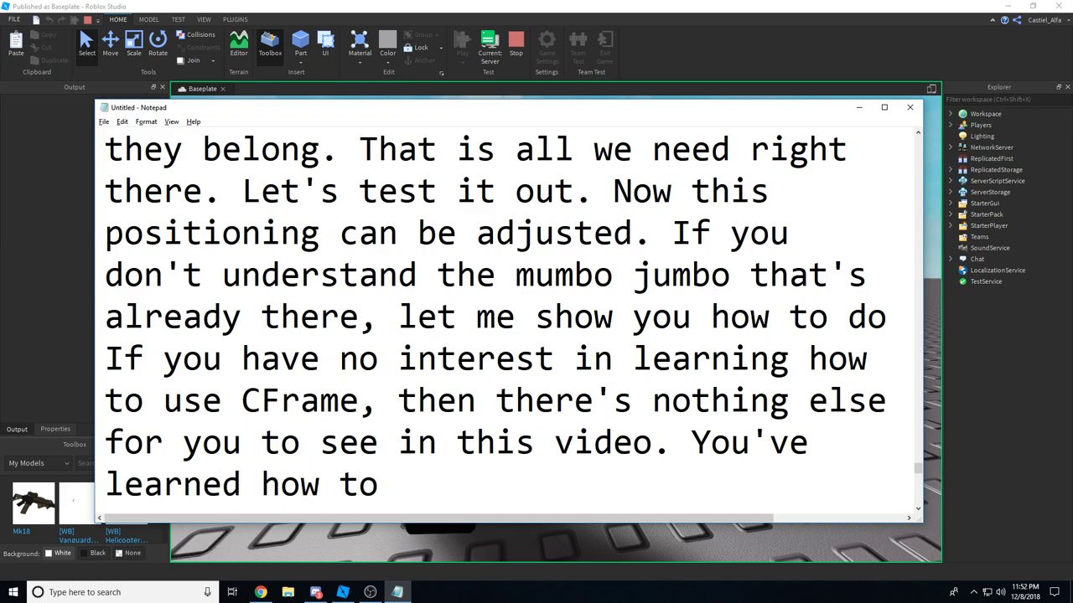
pyautogui.write('add ')
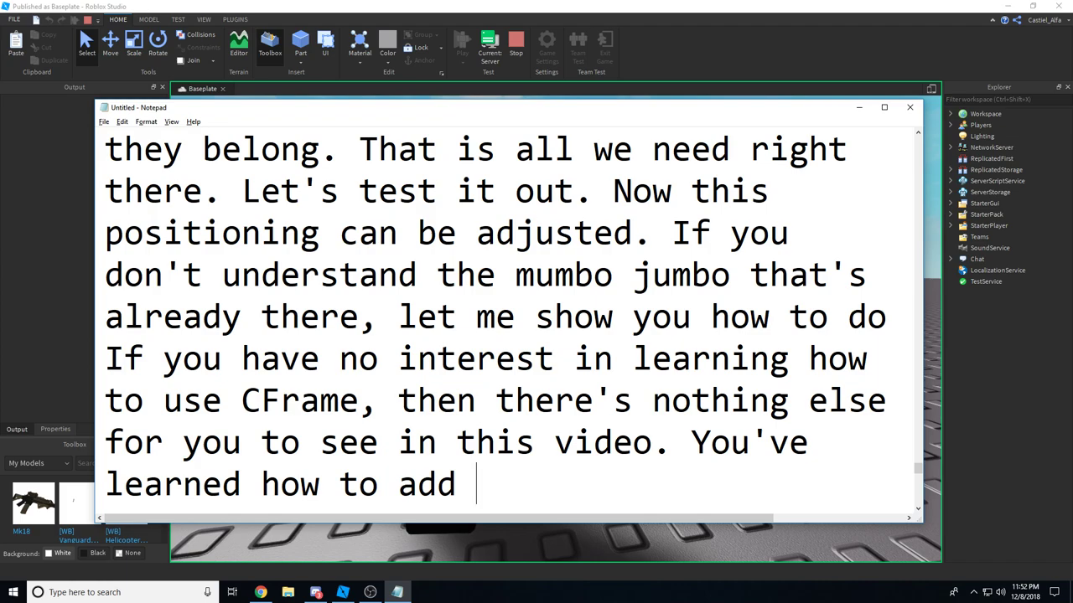
pyautogui.write('guns to the ')
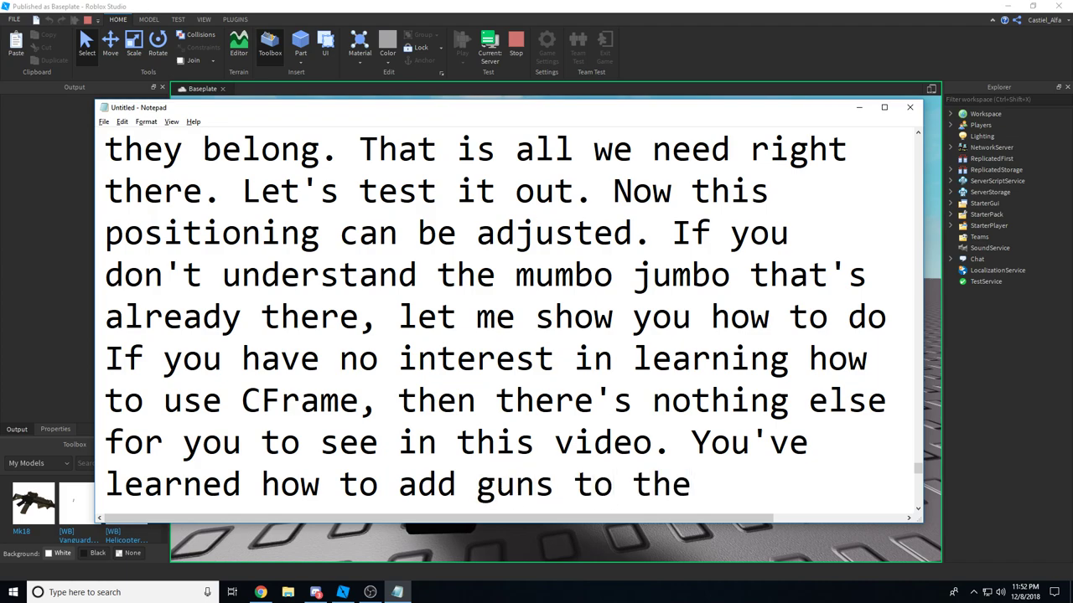
pyautogui.write('engine,')
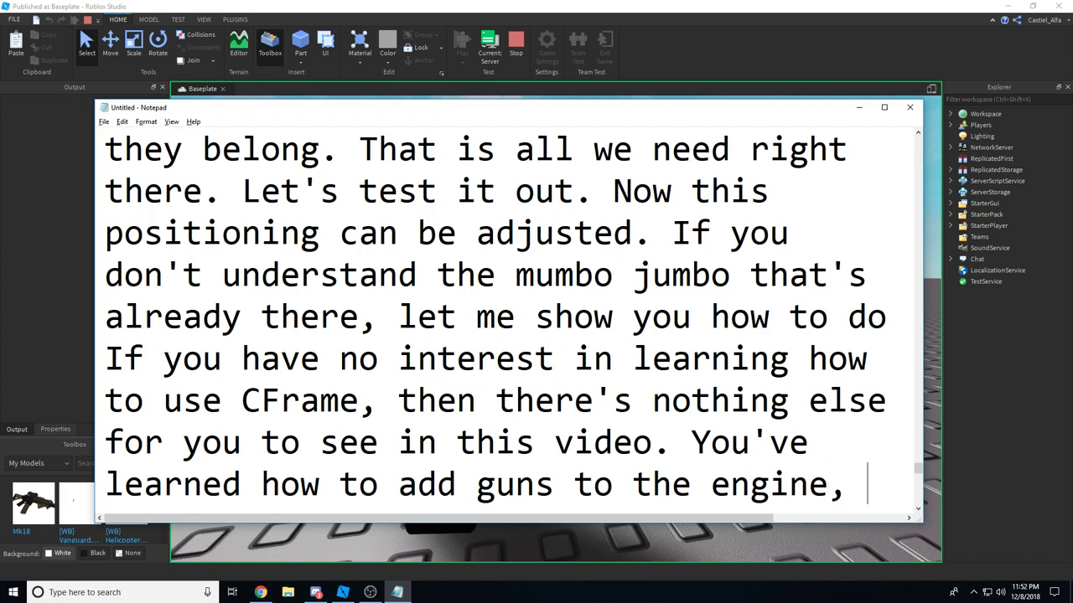
pyautogui.press('Return')
pyautogui.write('and how to in')
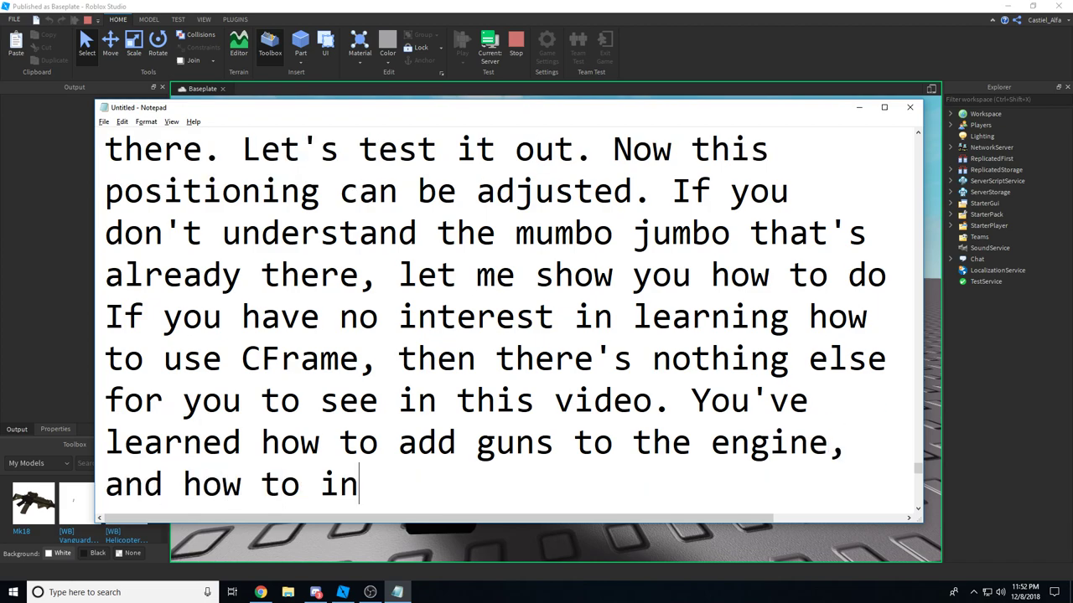
pyautogui.write('stall the engine! ')
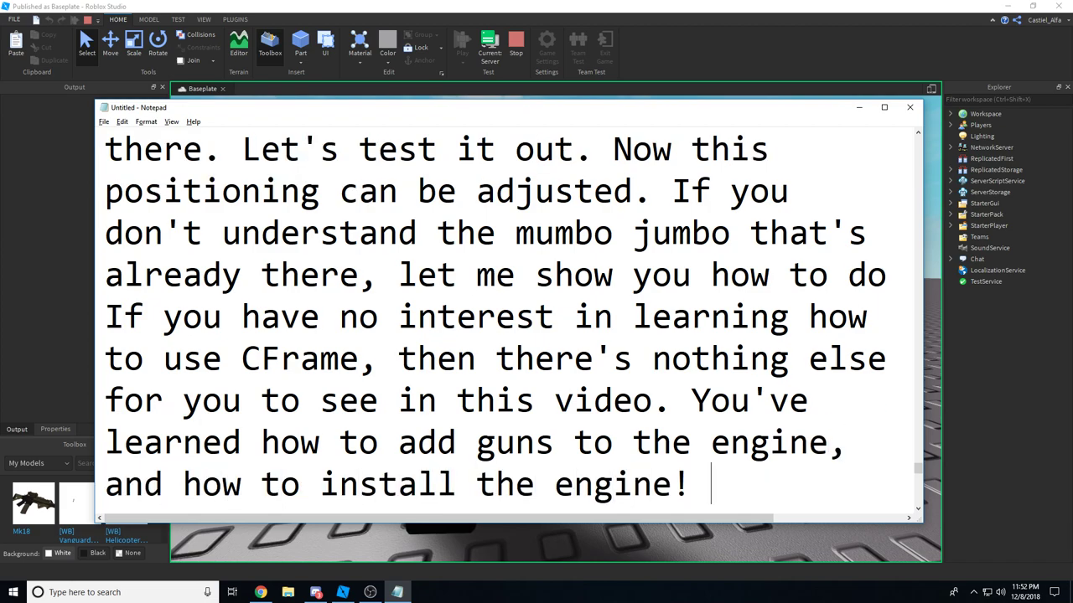
pyautogui.write('Congrats!')
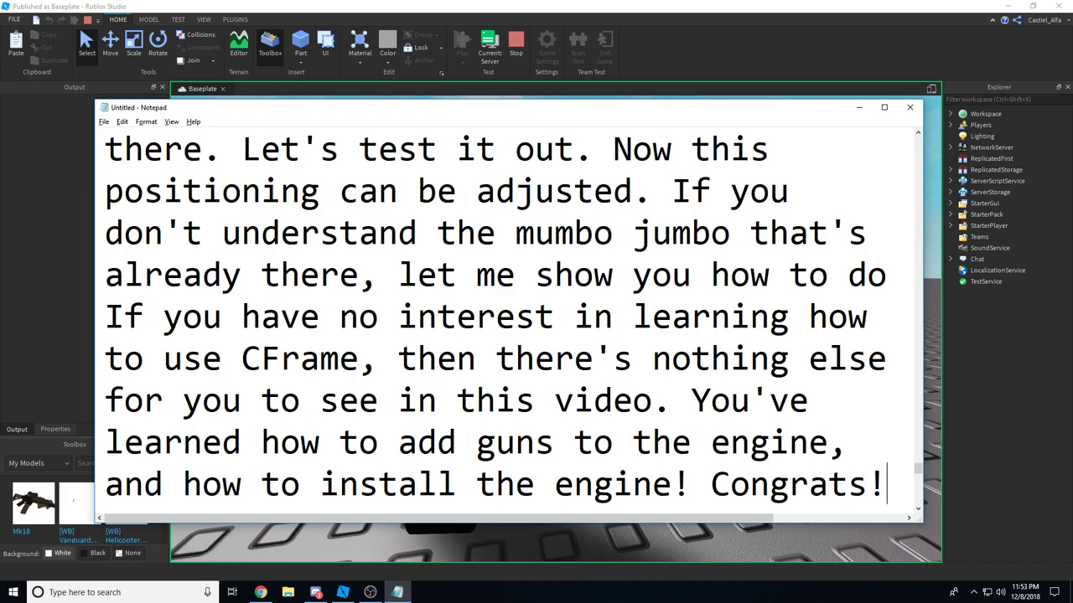
# Insert a block of blank lines below the notes and write "NOw for those who wanna learn how to CFrame".
pyautogui.press('Return')
pyautogui.press('Return')
pyautogui.press('Return')
pyautogui.press('Return')
pyautogui.press('Return')
pyautogui.press('Return')
pyautogui.press('Return')
pyautogui.press('Return')
pyautogui.press('Return')
pyautogui.press('Return')
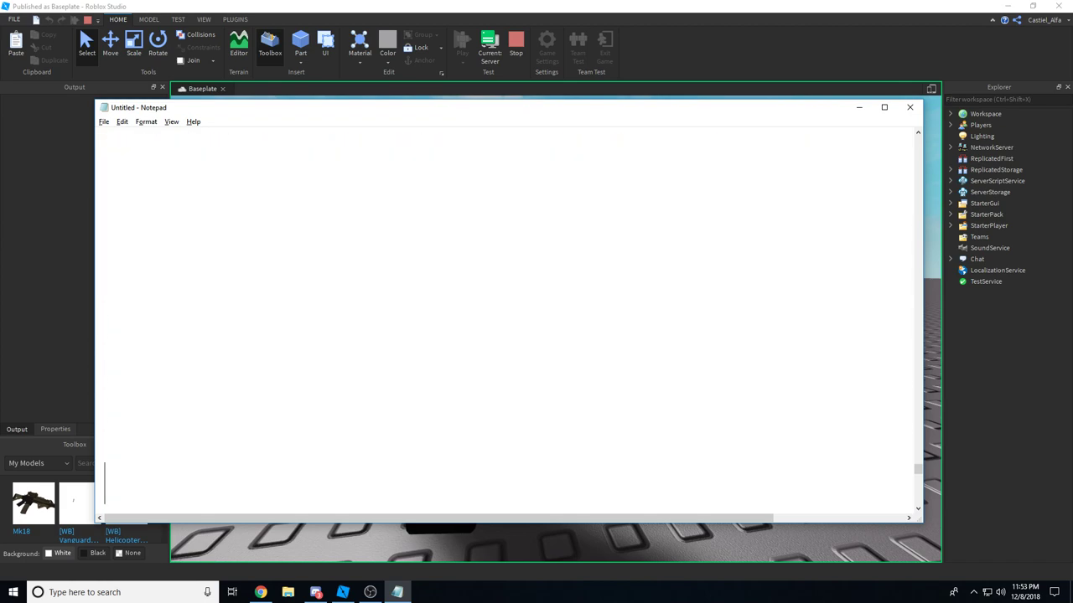
pyautogui.write('NOw for those who wa')
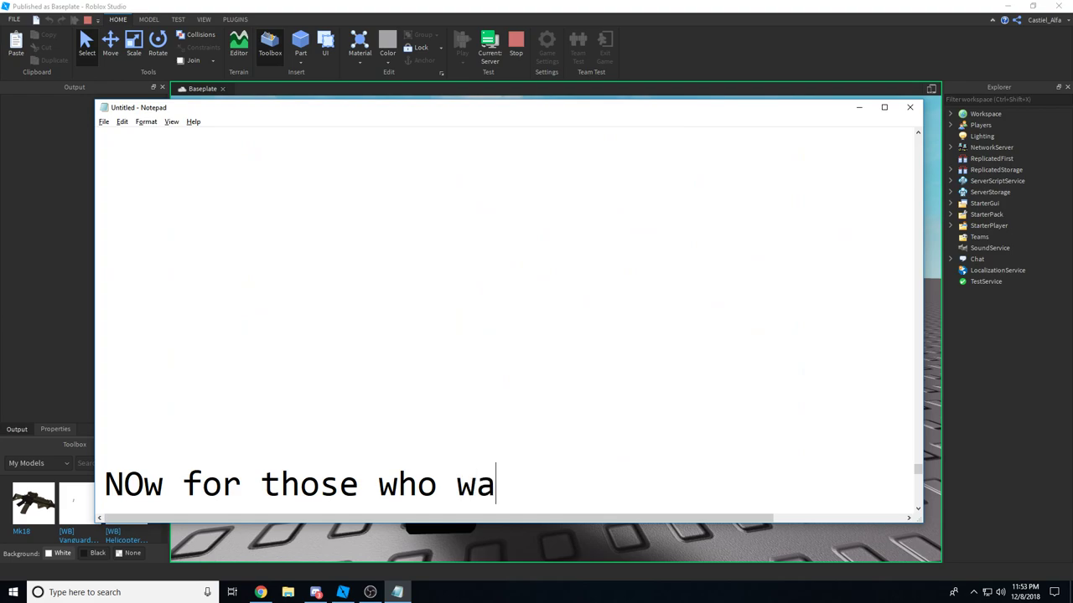
pyautogui.write('nna learn how to CFrame')
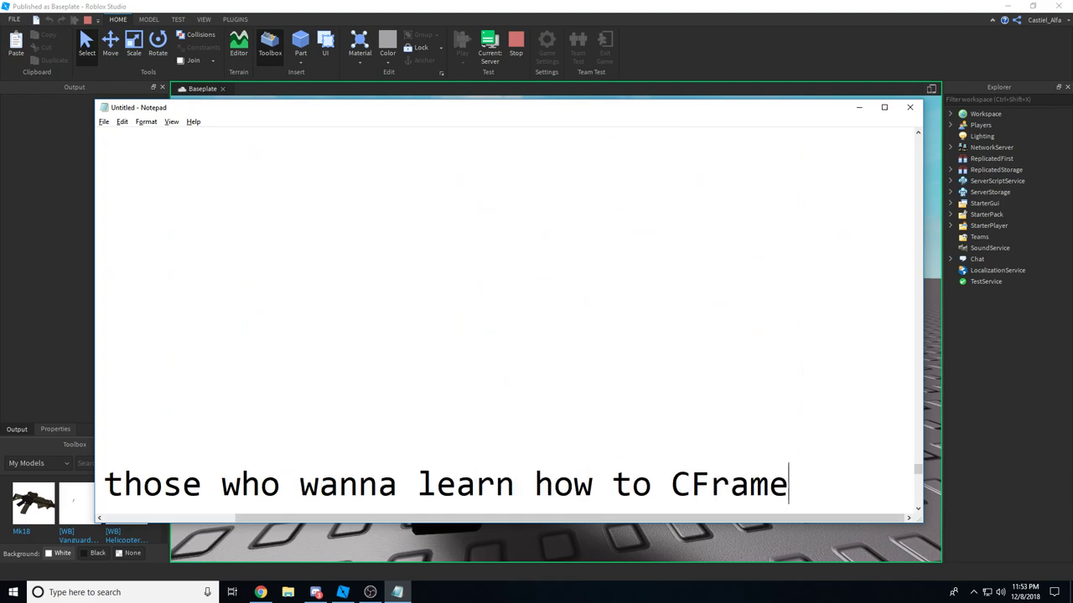
# Continue on the following line with "basic positioning, stay here. Let's roll.".
pyautogui.press('Return')
pyautogui.write('basica')
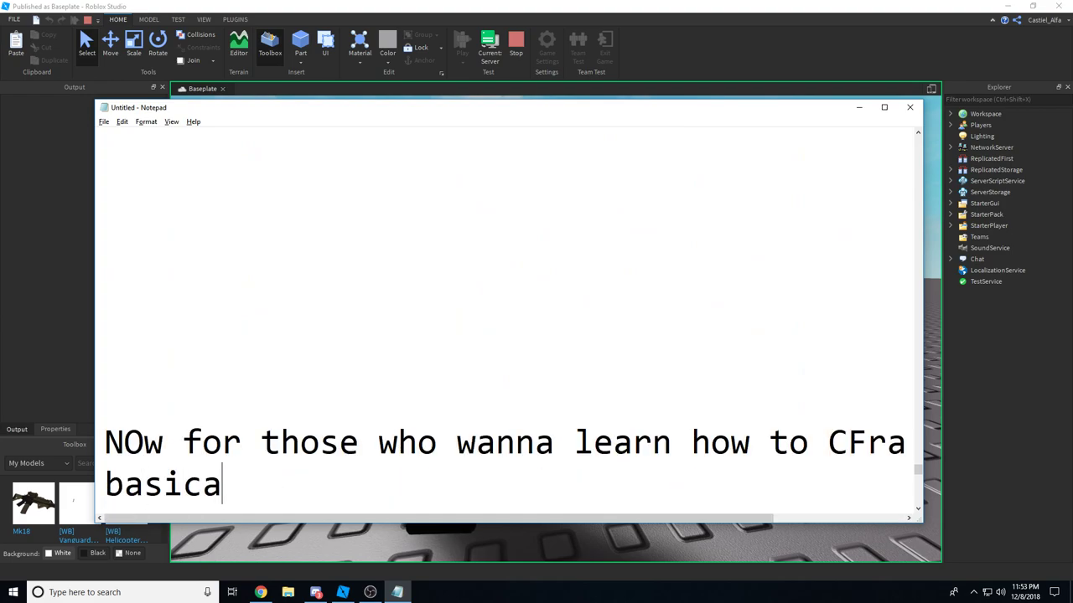
pyautogui.press('BackSpace')
pyautogui.write('positions')
pyautogui.press('BackSpace')
pyautogui.write('in')
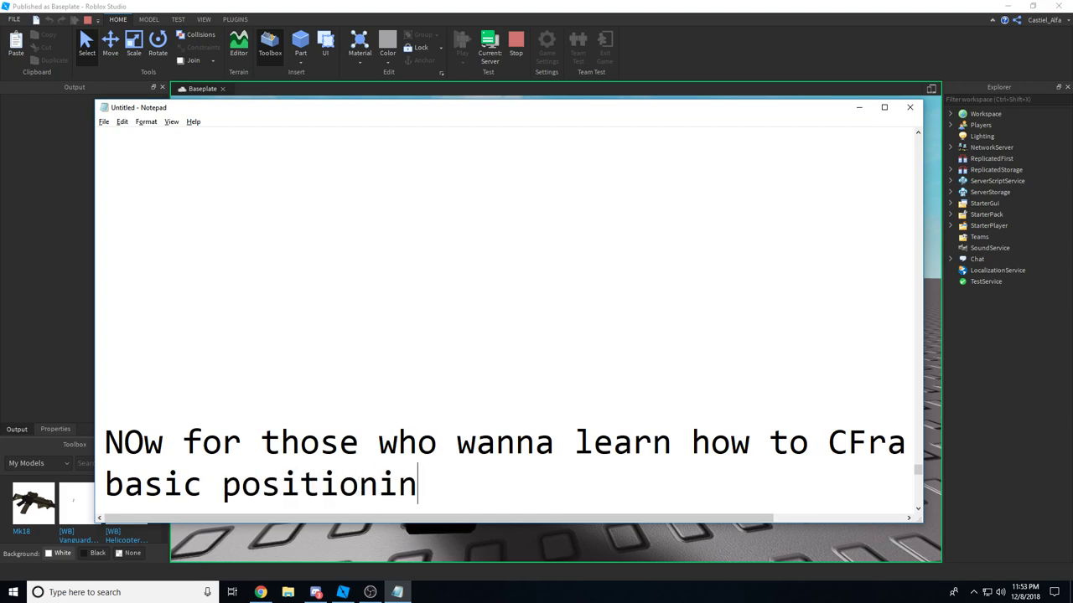
pyautogui.write('g.')
pyautogui.press('BackSpace')
pyautogui.write(', stay ')
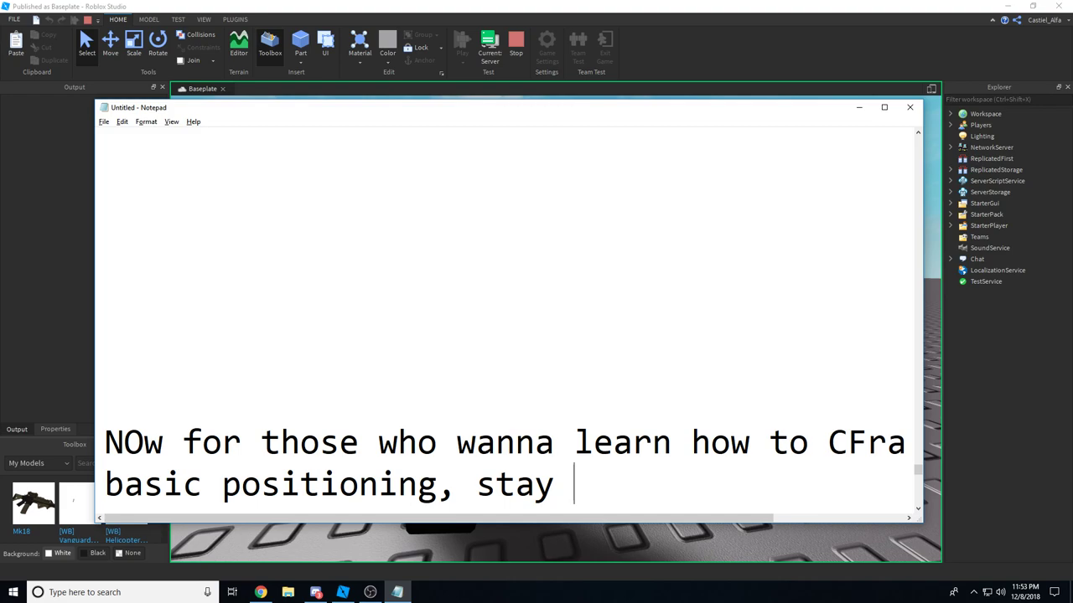
pyautogui.write("here. Let's roll.")
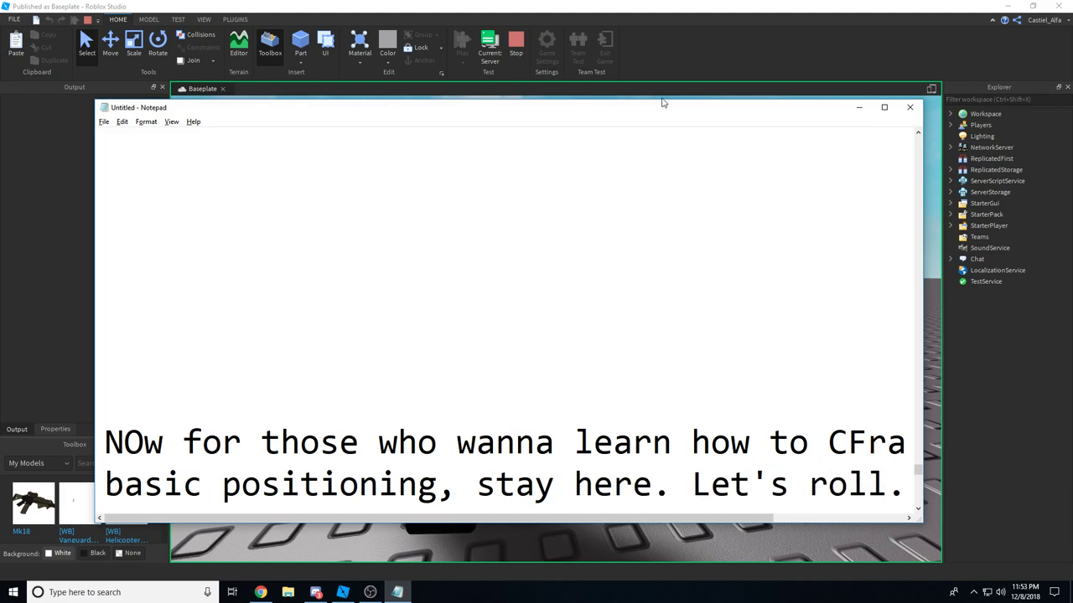
# Below a blank line, add "First thing we're going to do is place the gun in the server model where it belongs. Follow my lead.".
pyautogui.scroll(-2, 602, 318)
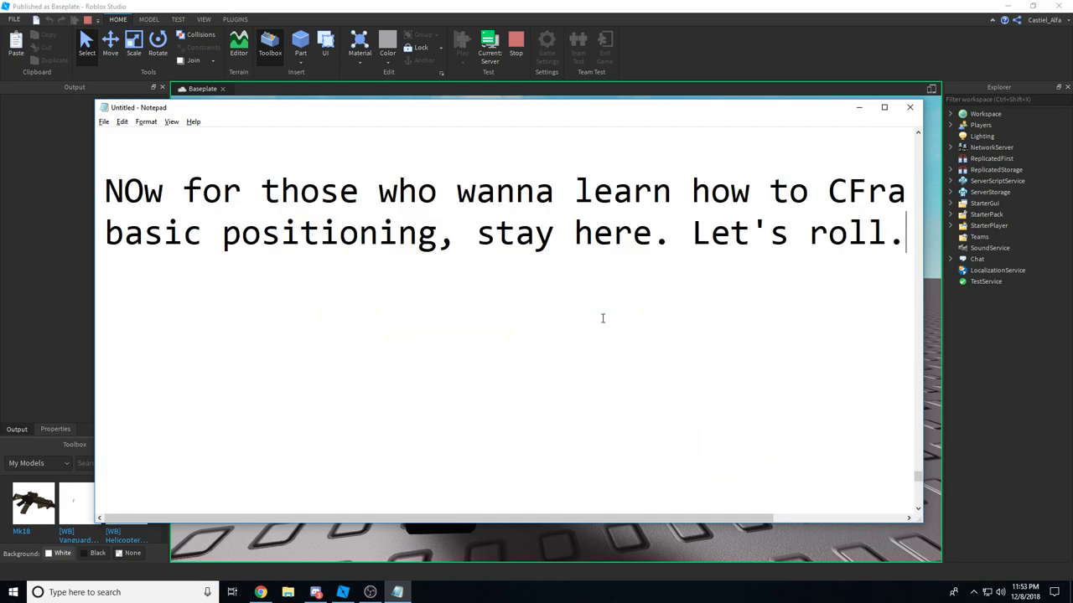
pyautogui.write('First thing')
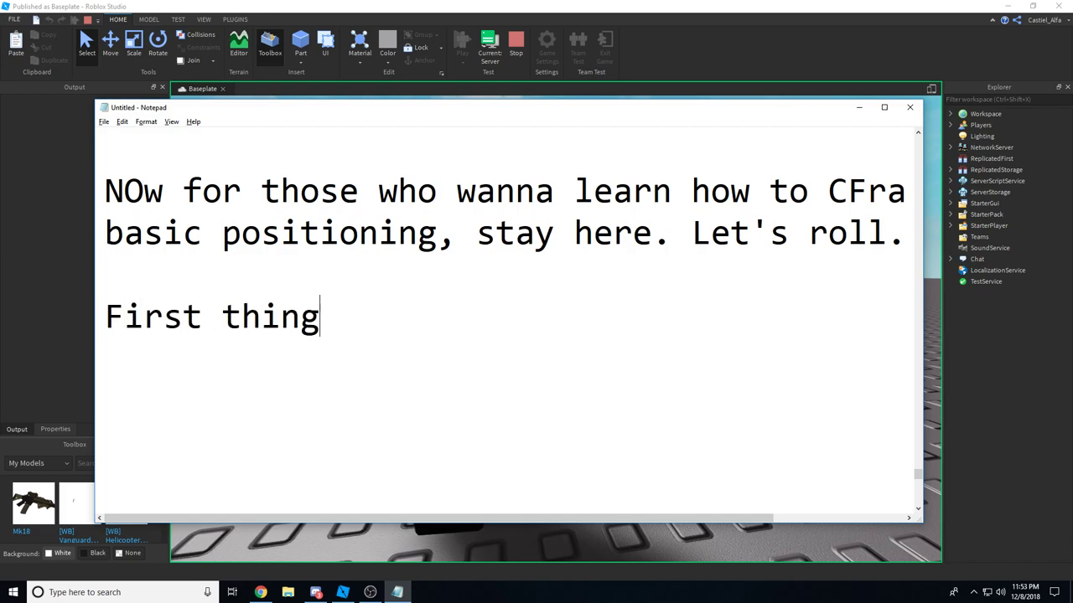
pyautogui.write(" we're going to do is ")
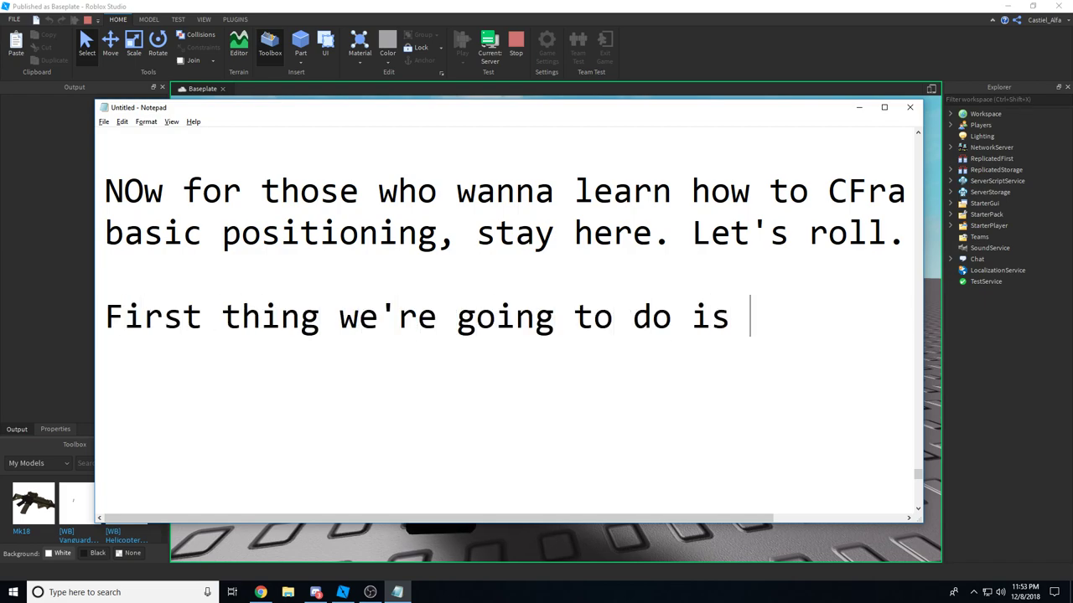
pyautogui.write('place')
pyautogui.write('the ')
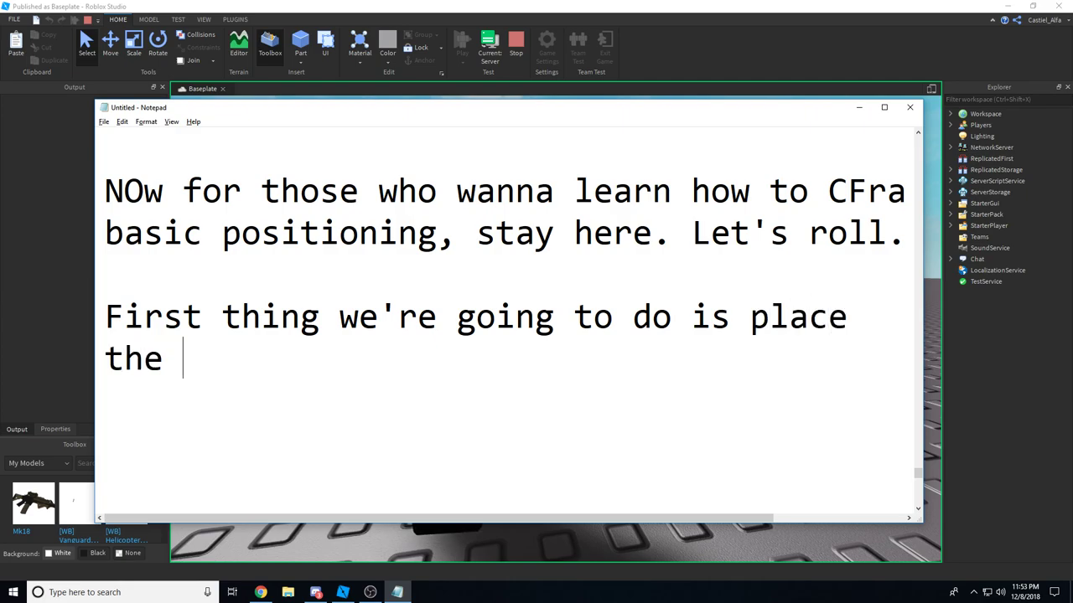
pyautogui.write('gun in the ')
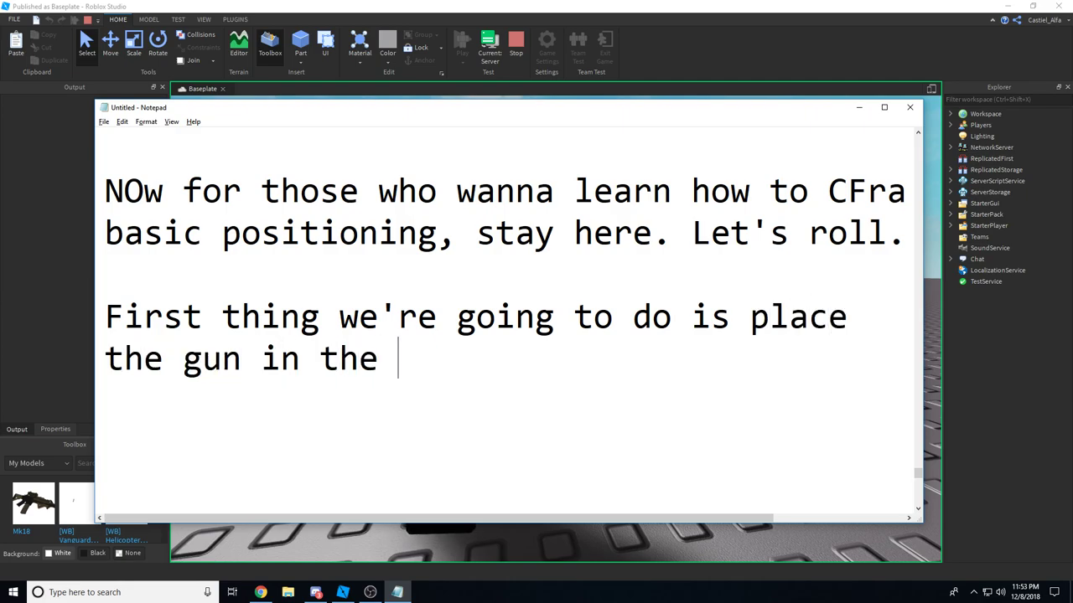
pyautogui.write('server model where it belongs')
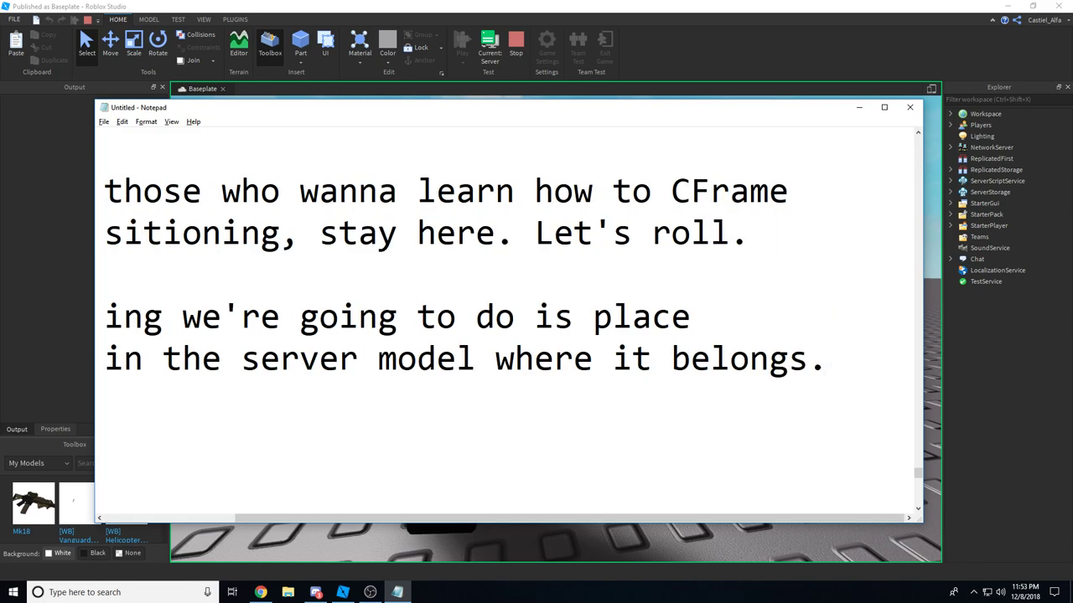
pyautogui.write('.')
pyautogui.press('Return')
pyautogui.write('Folo')
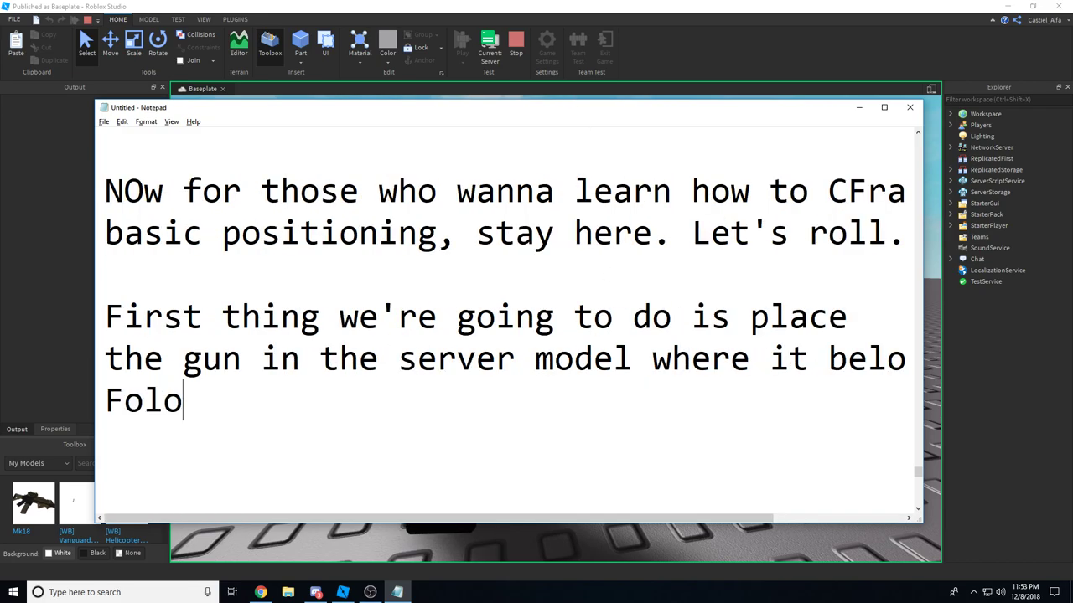
pyautogui.press('BackSpace')
pyautogui.write('low my lead.')
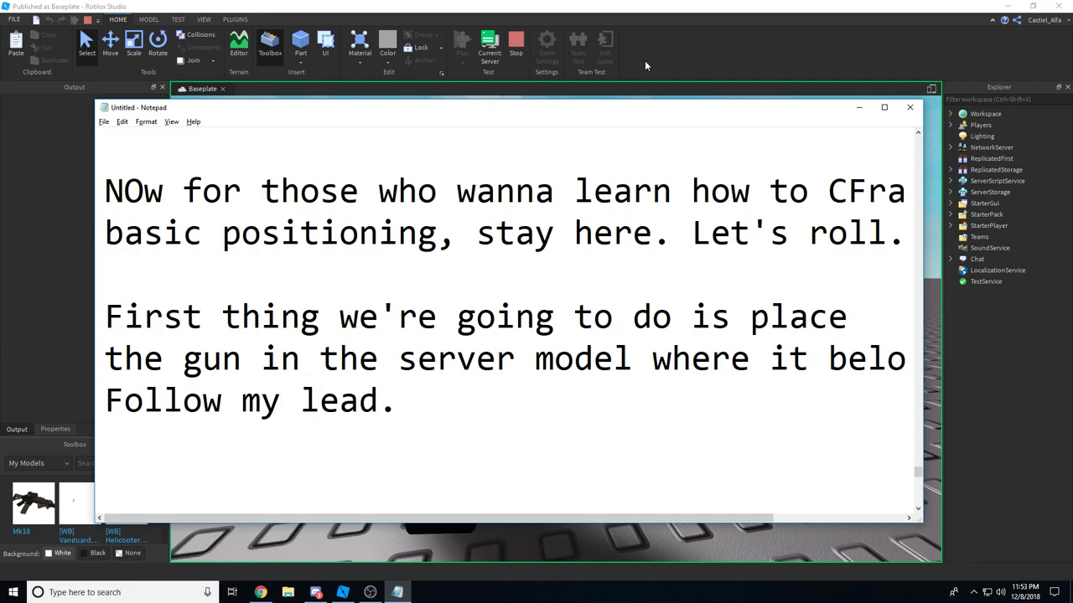
# Switch to Roblox Studio, stop the playtest, and open the Honey Badger's SConfig module in the script editor.
pyautogui.click(859, 107)
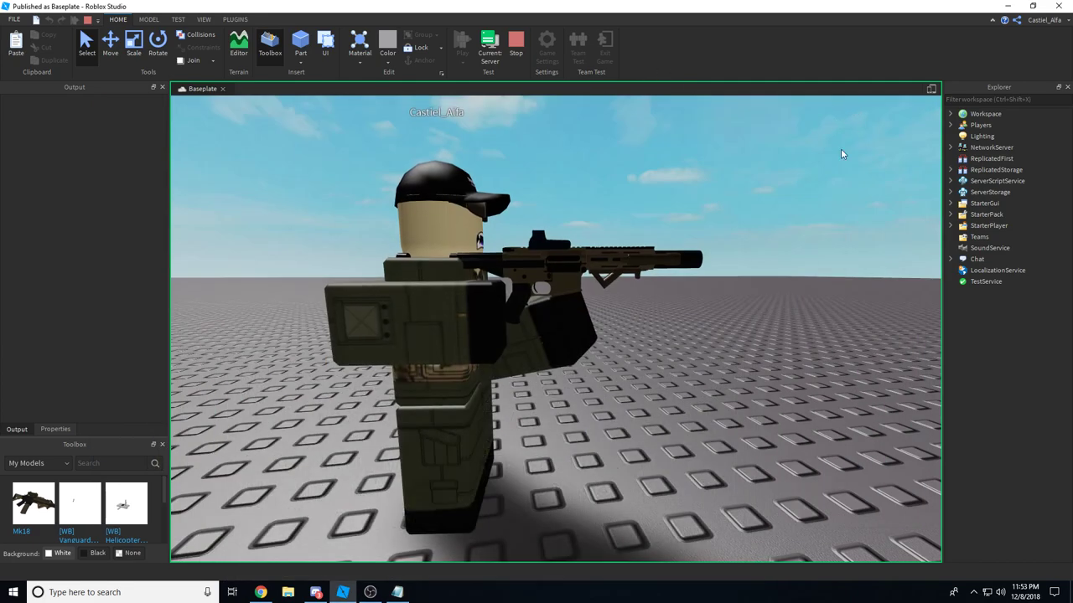
pyautogui.click(517, 41)
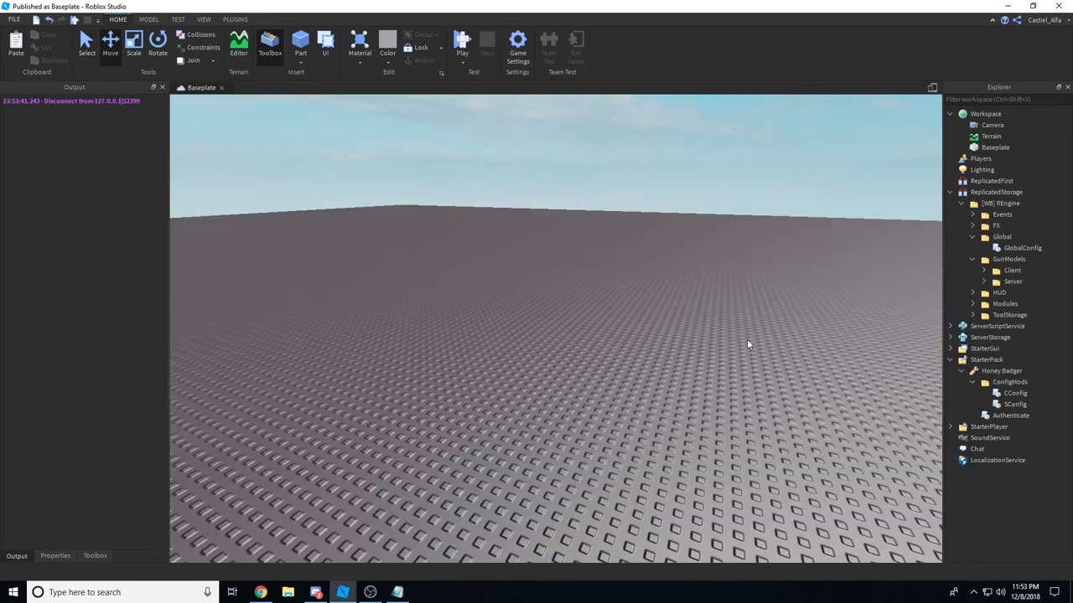
pyautogui.click(961, 204)
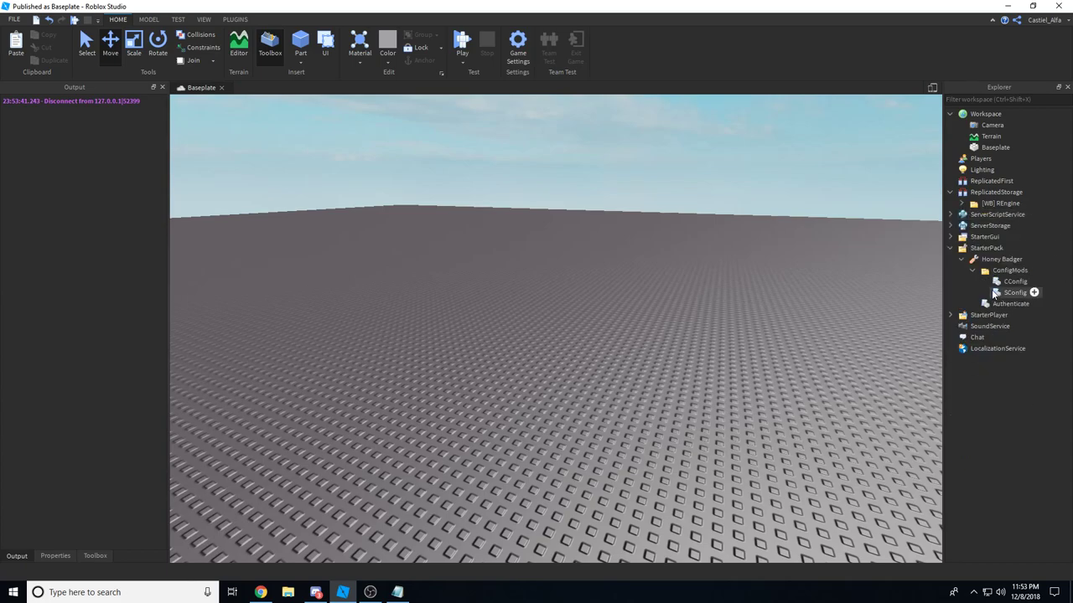
pyautogui.doubleClick(995, 293)
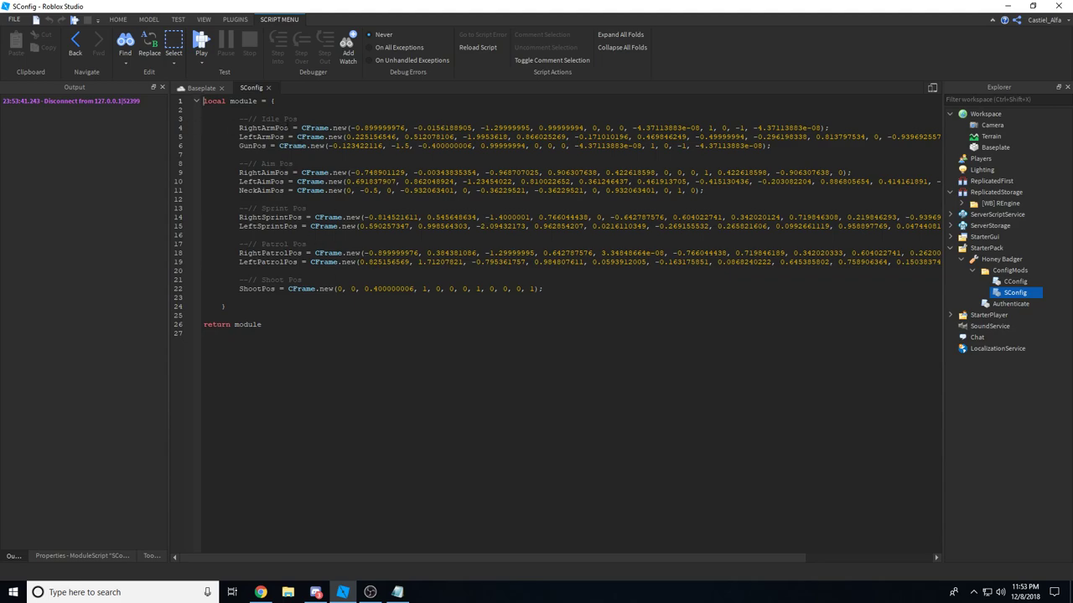
# Replace the GunPos value in the Idle Pos section with "CFrame.new(0,0,0) * CFrame.Angles(0,0,0);".
pyautogui.moveTo(300, 128); pyautogui.dragTo(835, 117)
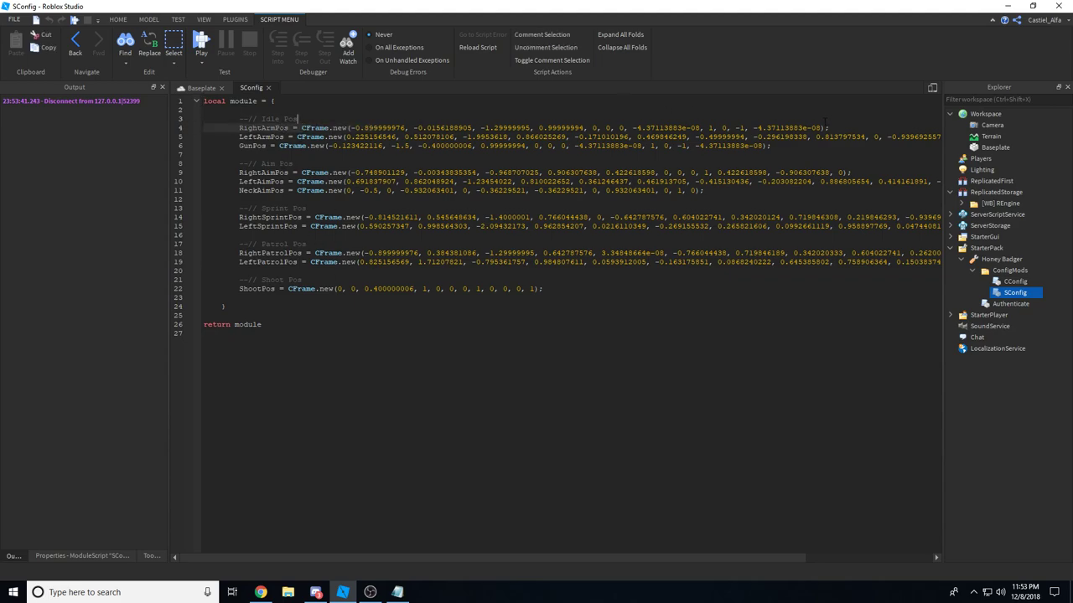
pyautogui.click(283, 146)
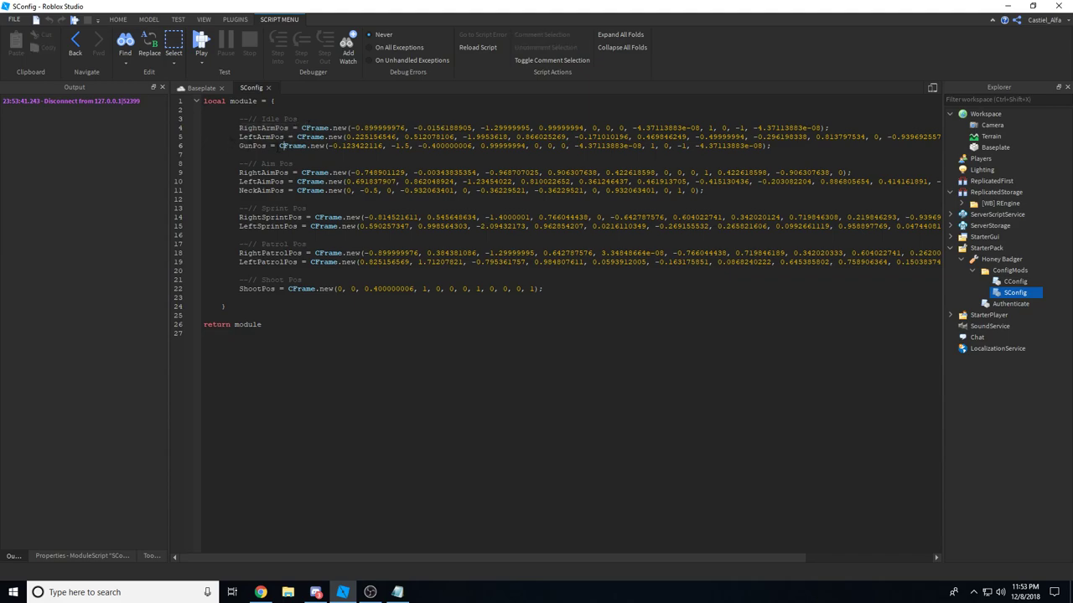
pyautogui.moveTo(279, 146); pyautogui.dragTo(770, 145)
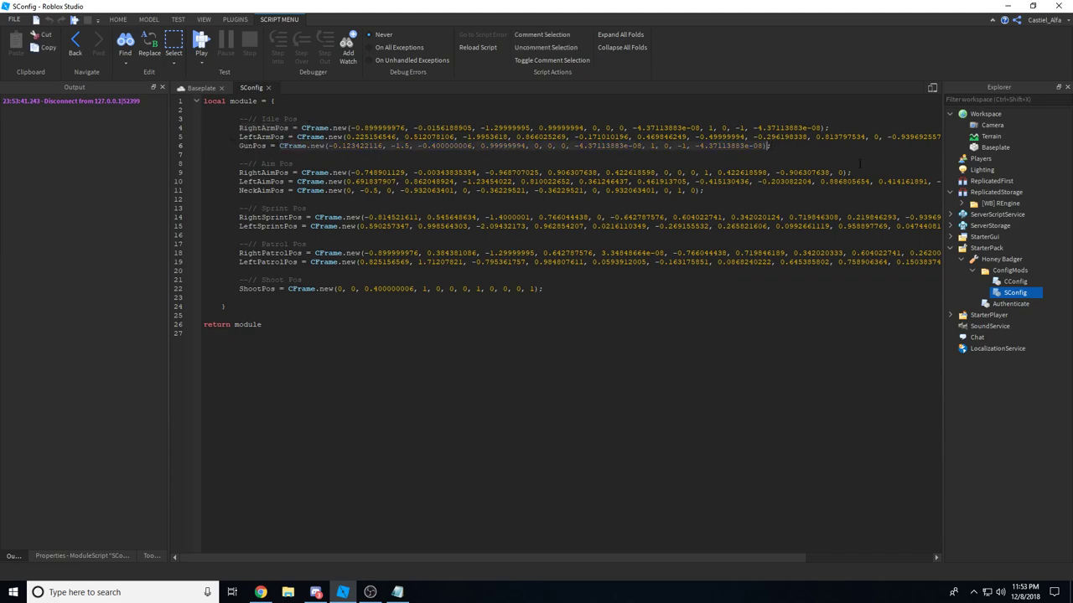
pyautogui.write('CFrame.new(')
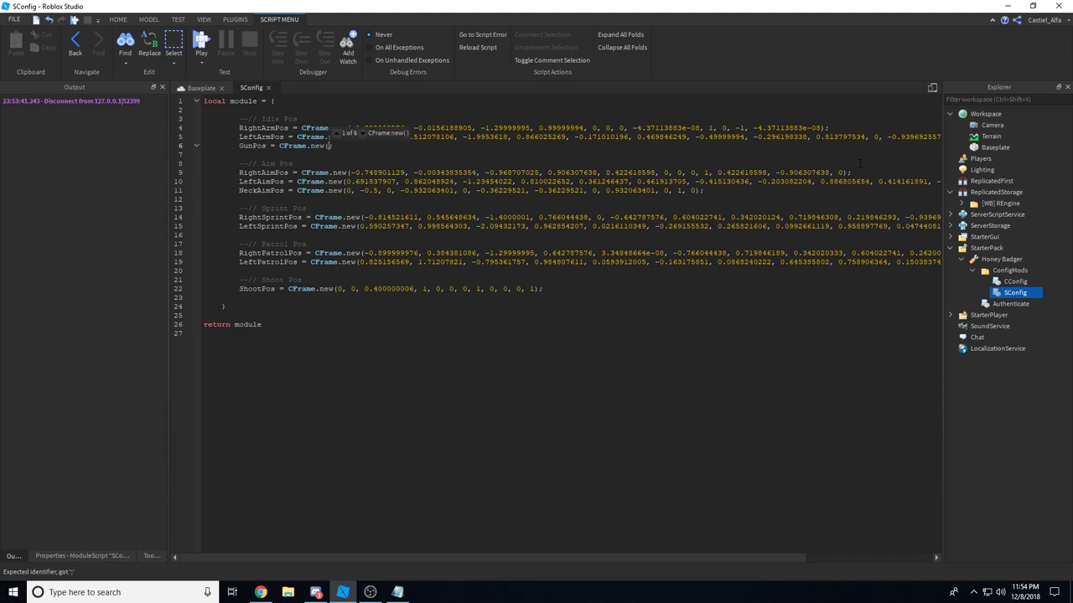
pyautogui.write('0,0,0) *')
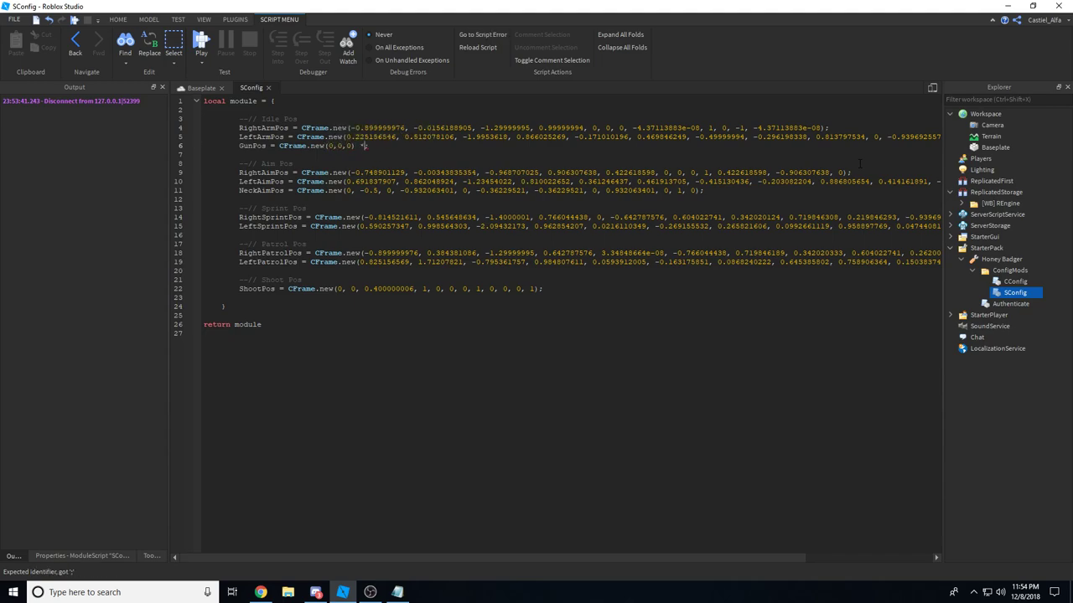
pyautogui.write(' CFrame.Angle')
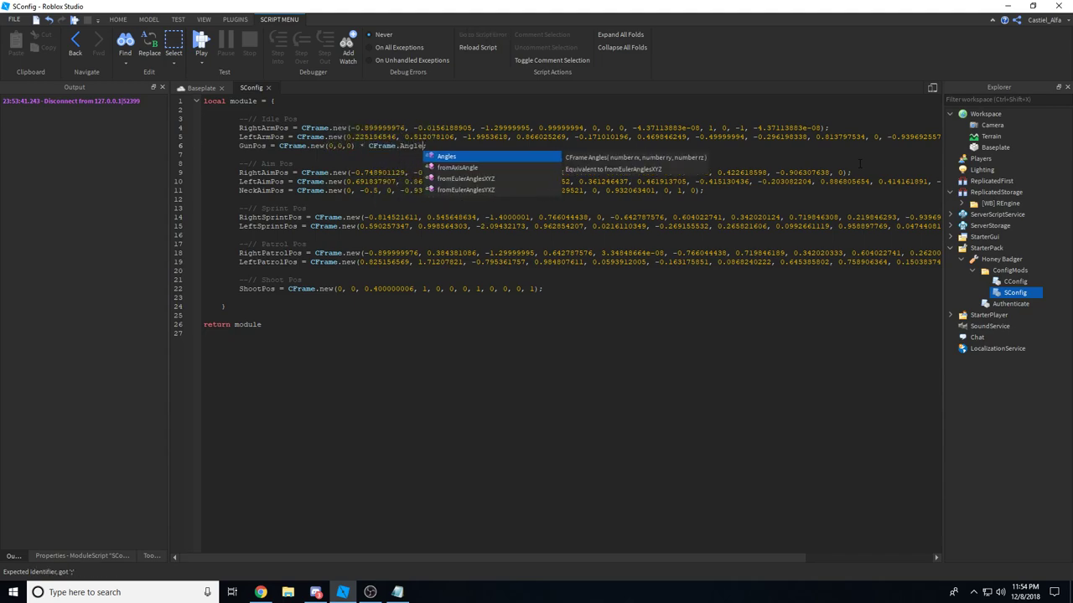
pyautogui.write('s(0,0,0);')
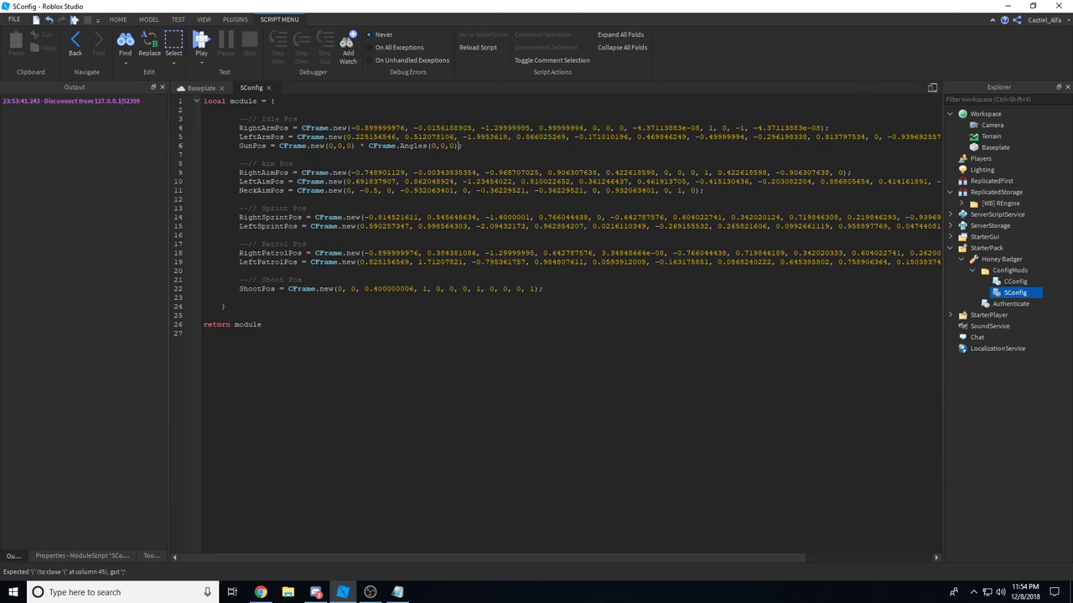
# Start a playtest, equip the Honey Badger, and examine the gun's placement on the character in the server view.
pyautogui.click(201, 40)
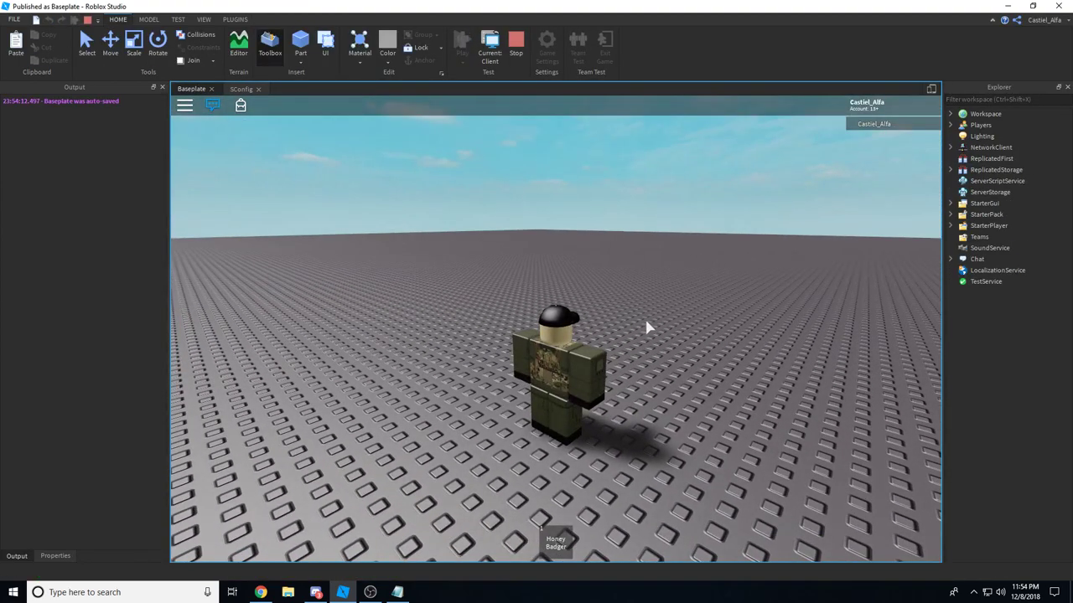
pyautogui.press('1')
pyautogui.hotkey('alt', 'Tab')
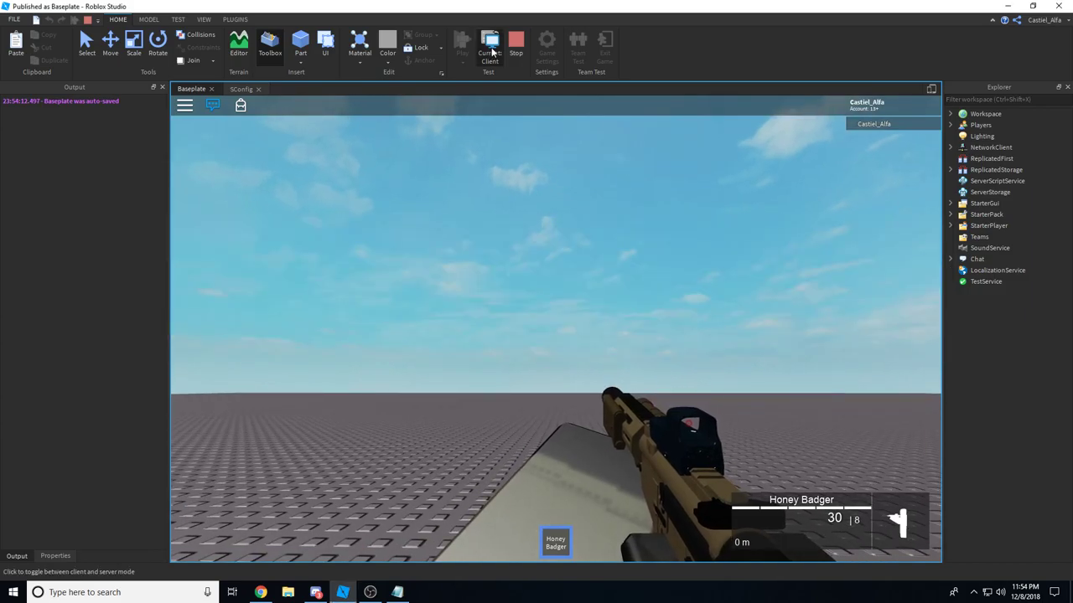
pyautogui.click(490, 52)
pyautogui.press('s')
pyautogui.moveTo(642, 252); pyautogui.dragTo(643, 251, button='right')
pyautogui.press('w')
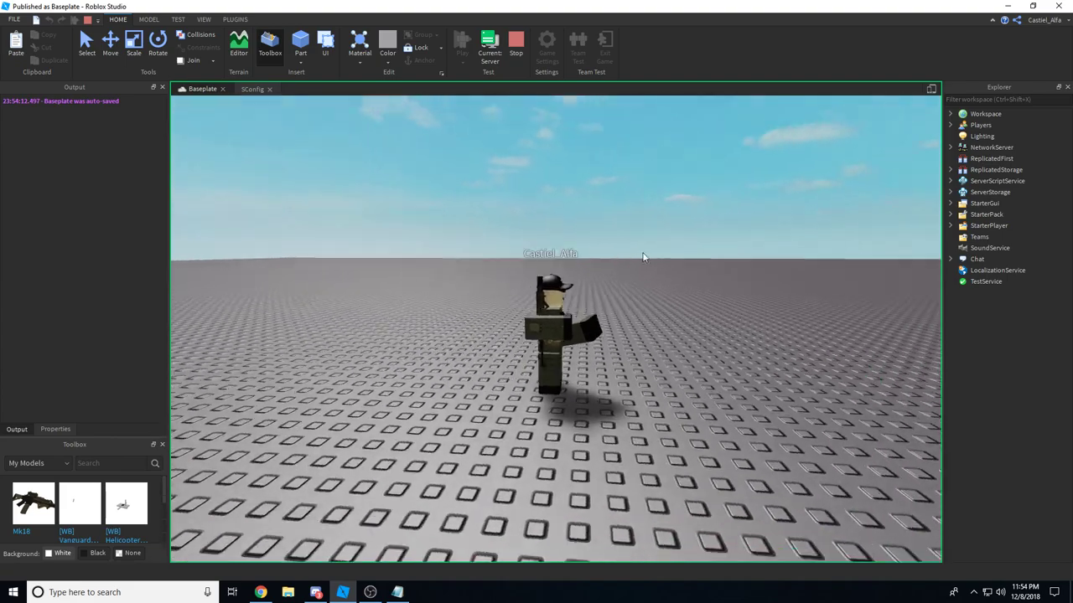
# Bring up the SConfig script, switch to Notepad, and add "Alright, so.. What the hell did I just do? Let's take a look.".
pyautogui.click(253, 89)
pyautogui.hotkey('alt', 'Tab')
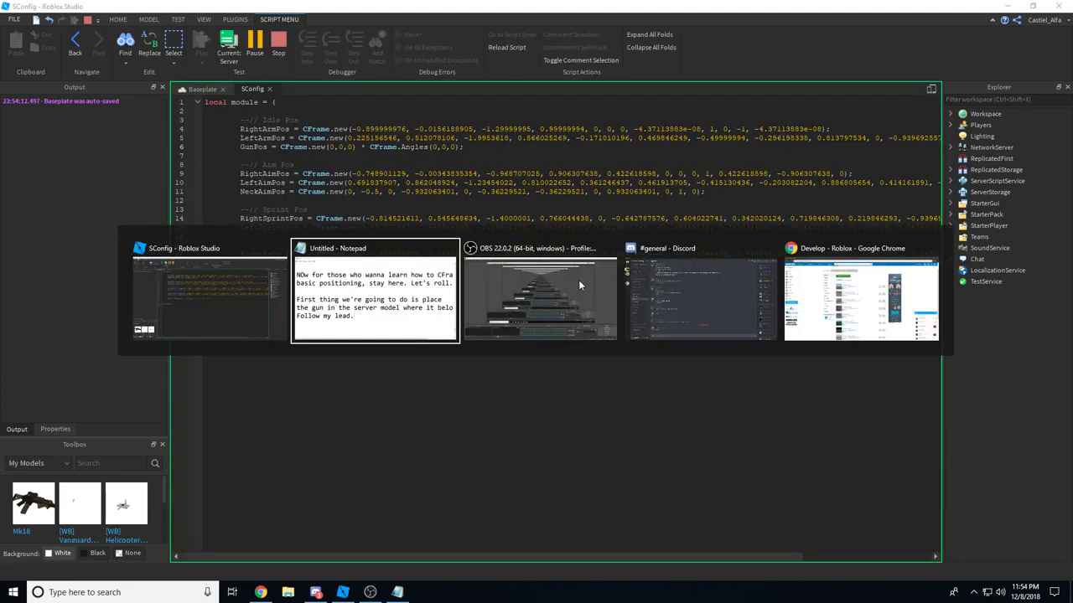
pyautogui.write('Alright, ')
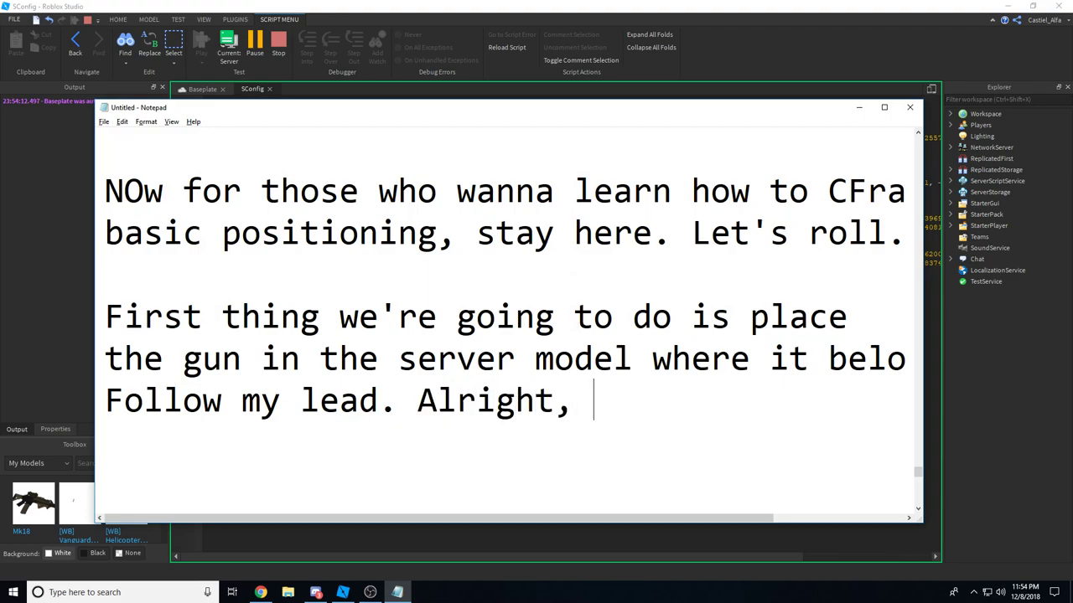
pyautogui.write('soWhat t')
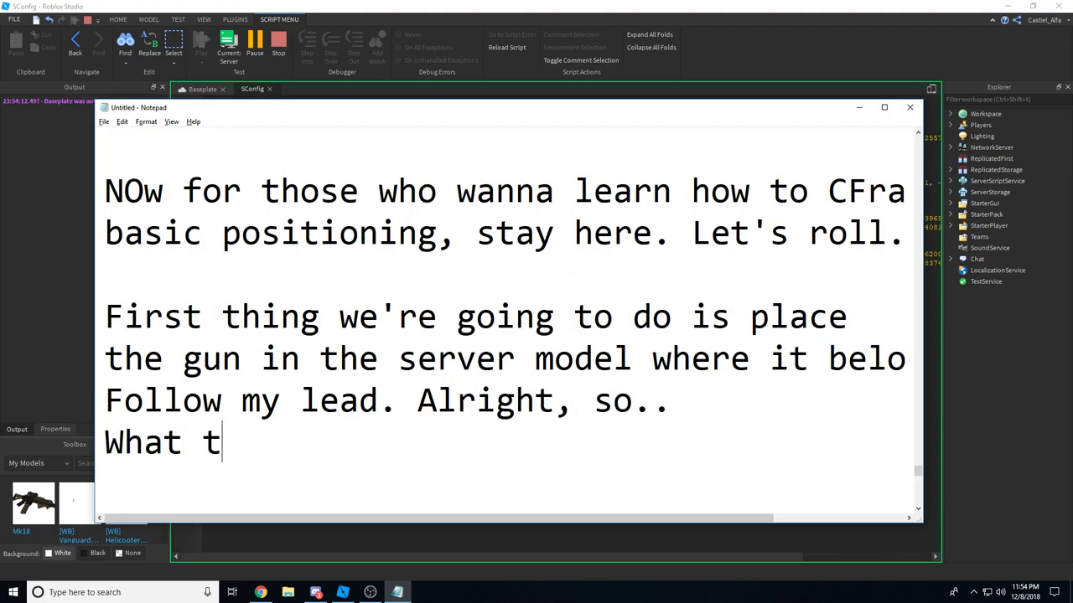
pyautogui.write('he hell did I just do')
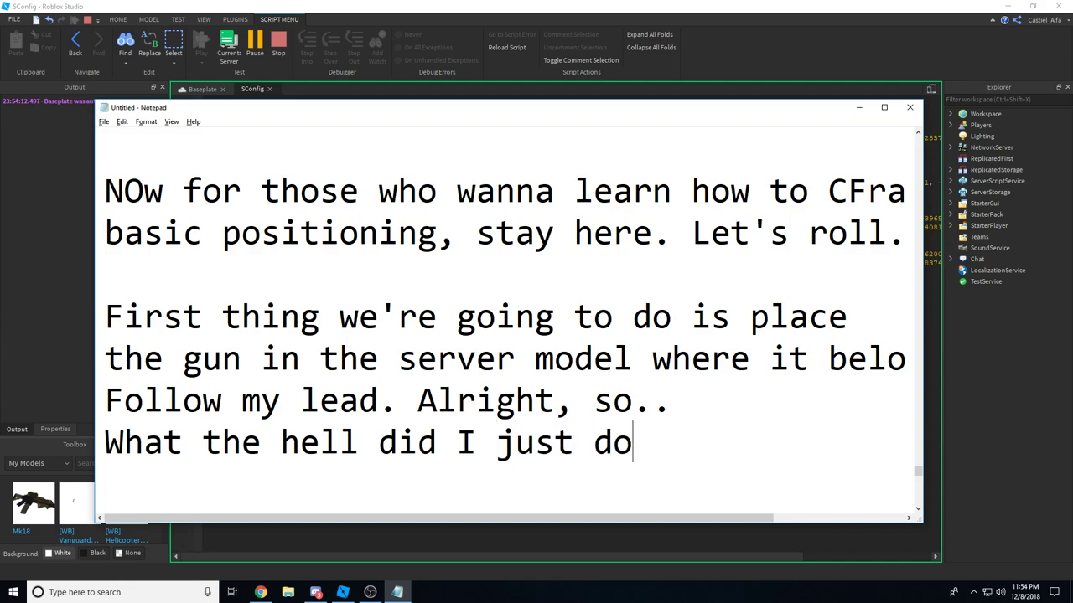
pyautogui.write(".? Let's take a loo")
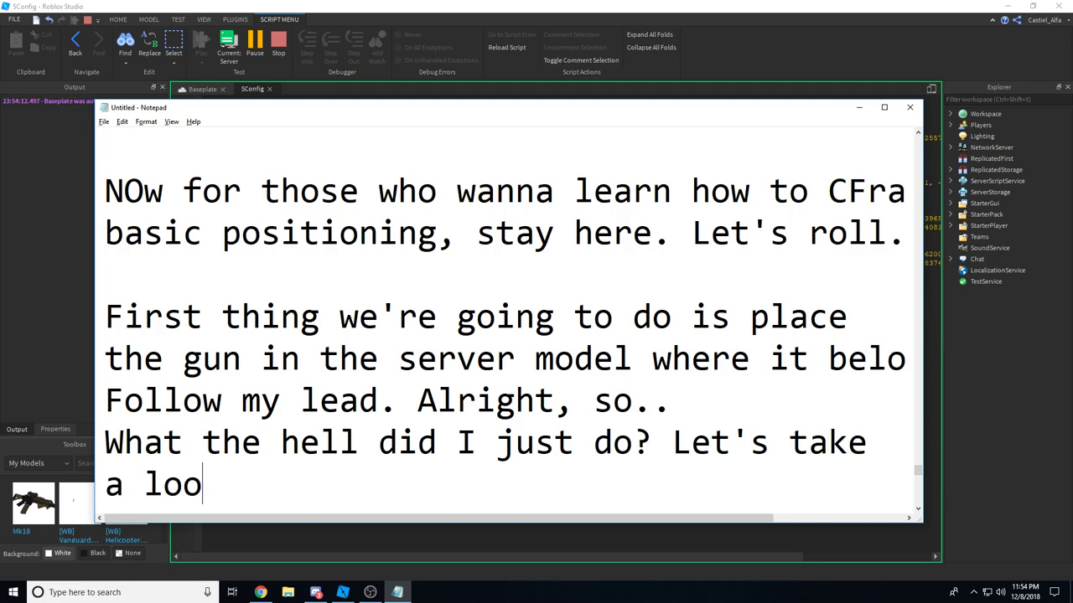
pyautogui.write('k.')
pyautogui.press('BackSpace')
# Insert a block of blank lines below "a look." in the notes.
pyautogui.press('Return')
pyautogui.press('Return')
pyautogui.press('Return')
pyautogui.press('Return')
pyautogui.press('Return')
pyautogui.press('Return')
pyautogui.press('Return')
pyautogui.press('Return')
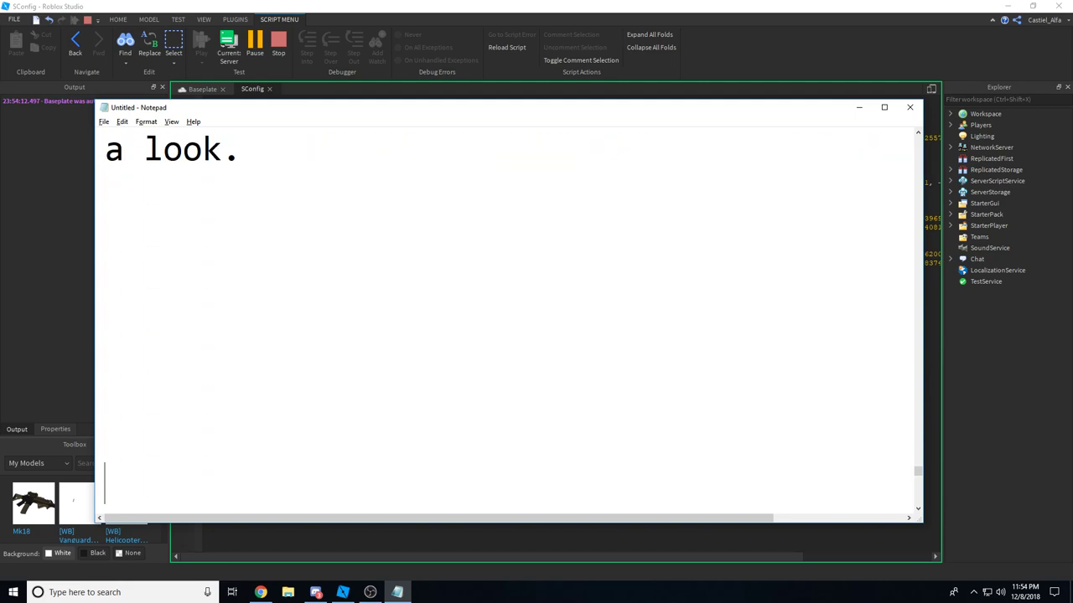
# Highlight CFrame.new(0,0,0) in SConfig's GunPos line and place the Notepad window below that line so it stays visible.
pyautogui.click(858, 107)
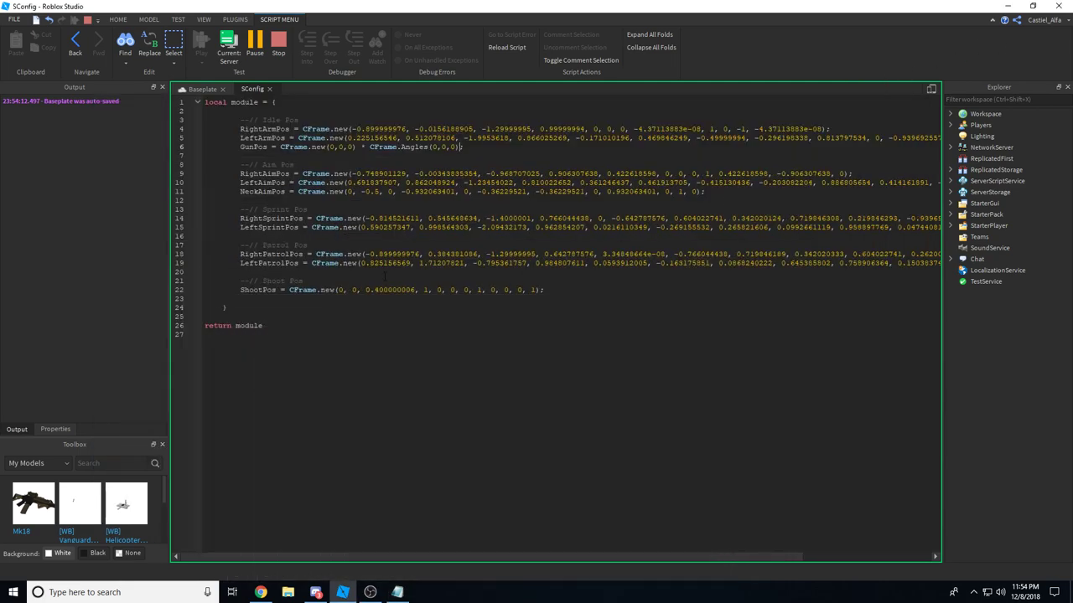
pyautogui.moveTo(356, 146); pyautogui.dragTo(281, 147)
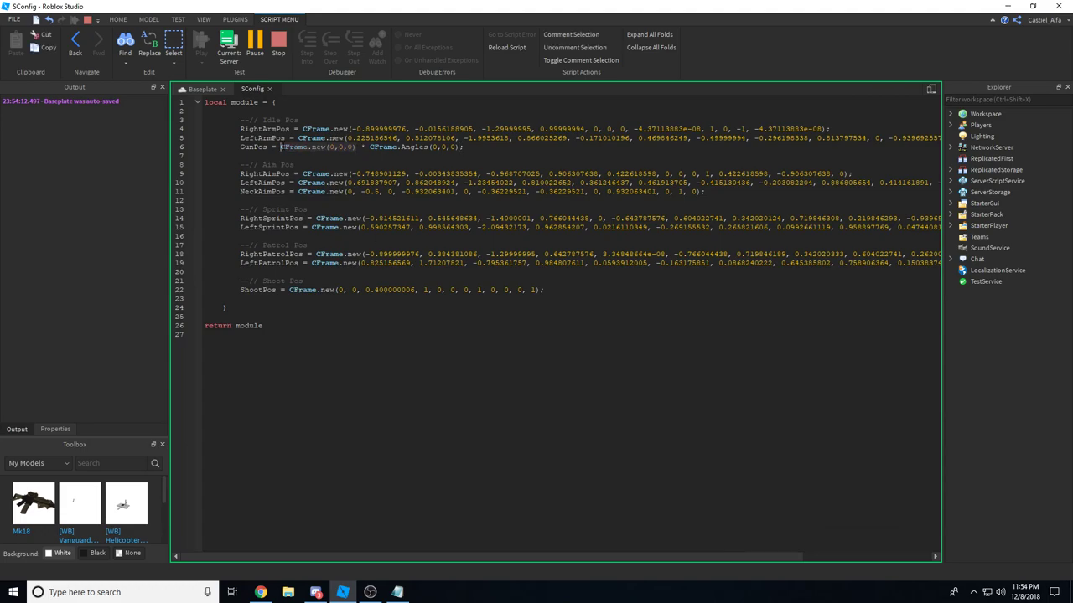
pyautogui.click(397, 592)
pyautogui.moveTo(426, 115); pyautogui.dragTo(443, 171)
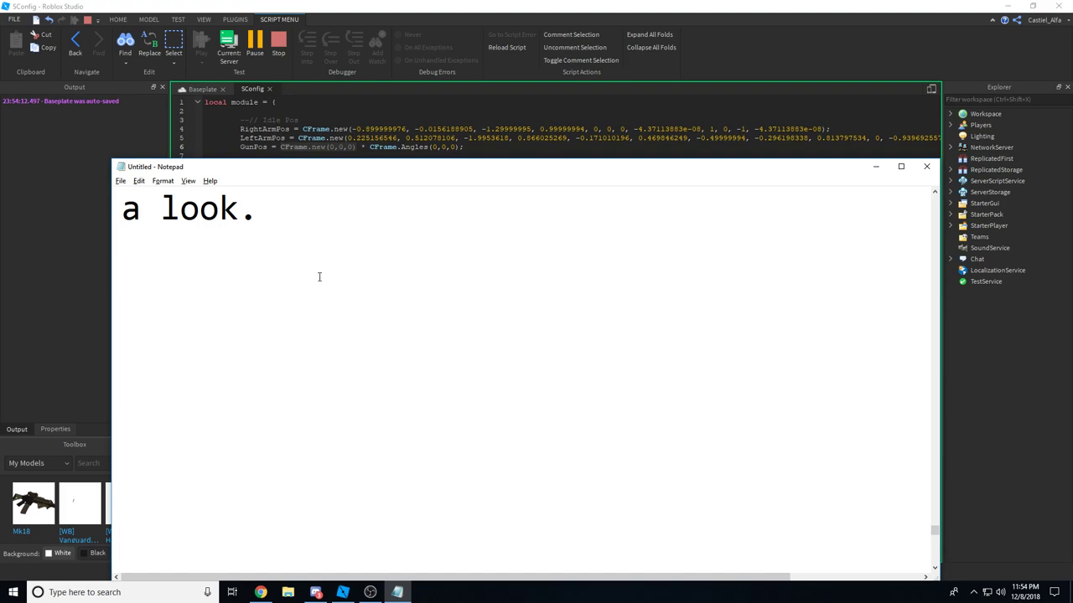
# Below a blank line in the notes, write "CFrame.new(0,0,0) is the position in terms of x,y,z", breaking the line before "of".
pyautogui.press('Return')
pyautogui.write('CFrame.')
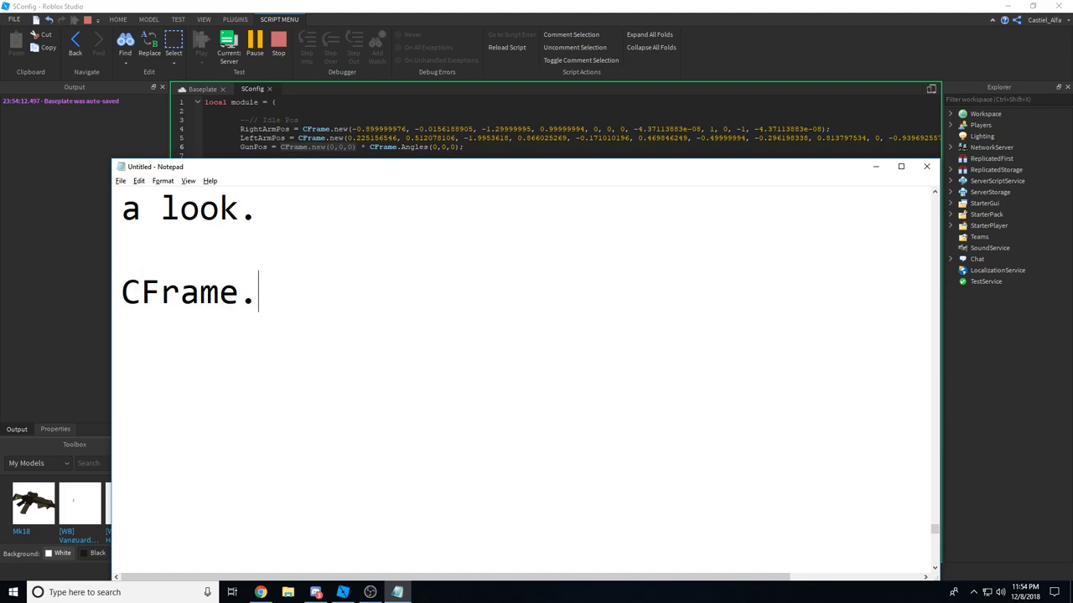
pyautogui.write('new(0,0,')
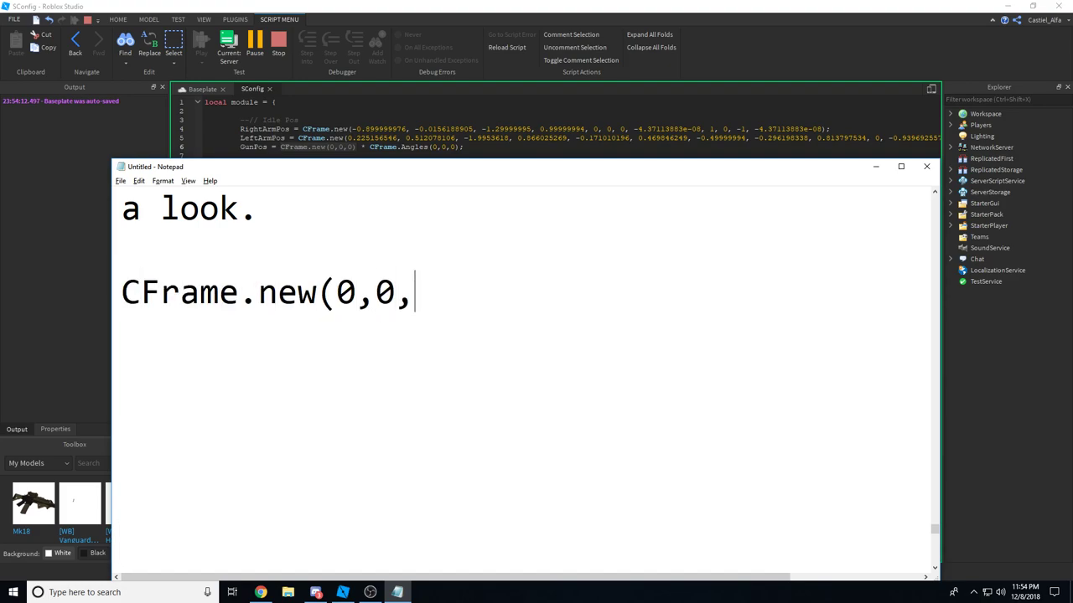
pyautogui.write(') i')
pyautogui.press('BackSpace')
pyautogui.press('BackSpace')
pyautogui.press('BackSpace')
pyautogui.write('0),')
pyautogui.press('BackSpace')
pyautogui.press('BackSpace')
pyautogui.write('is ')
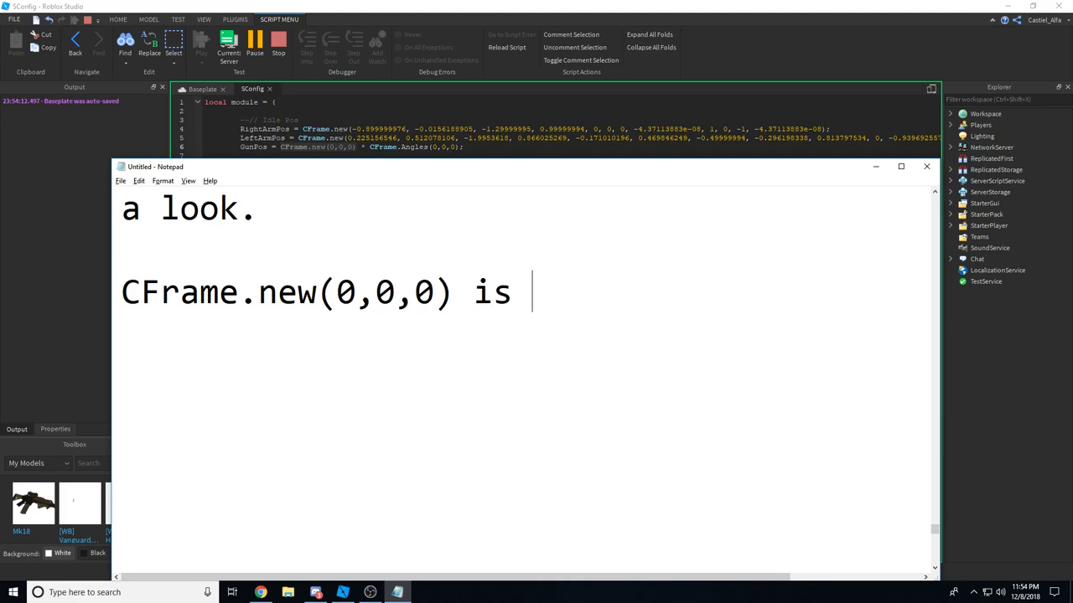
pyautogui.write('the posi')
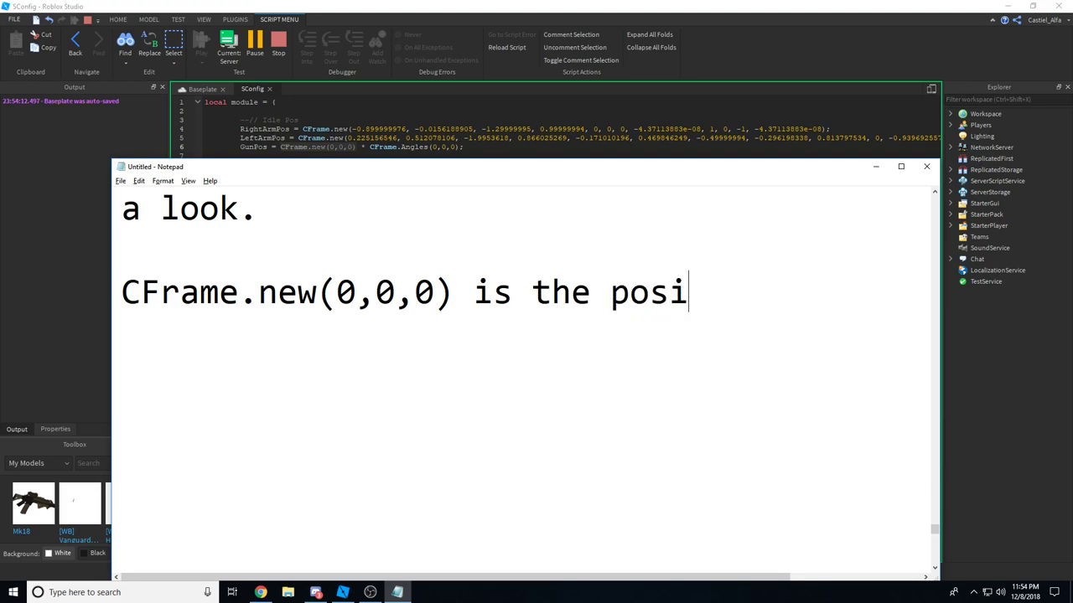
pyautogui.write('tion in terms')
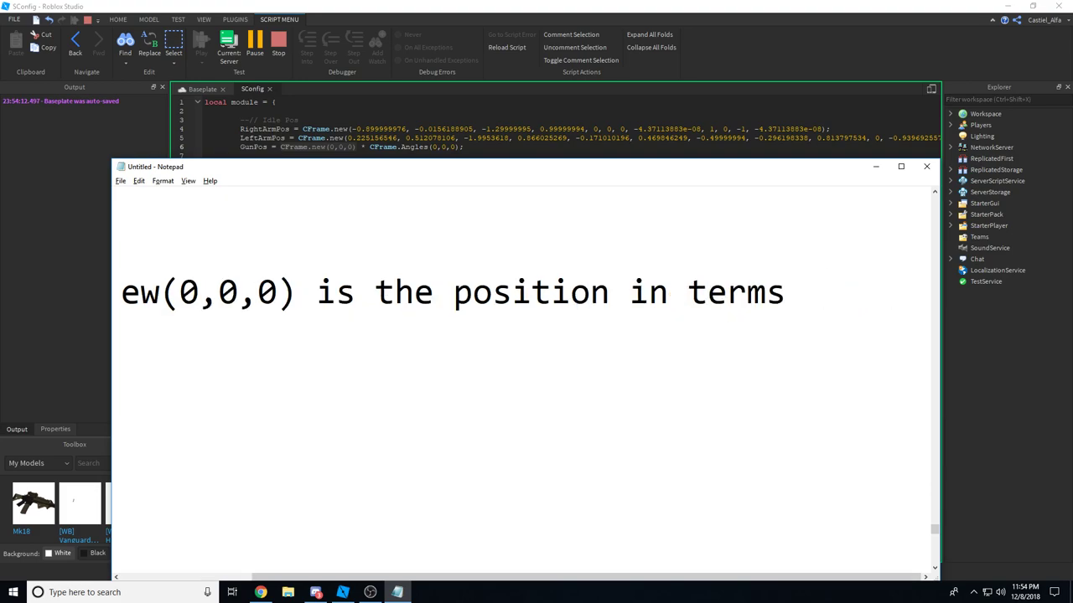
pyautogui.press('Return')
pyautogui.write('of x,y,y')
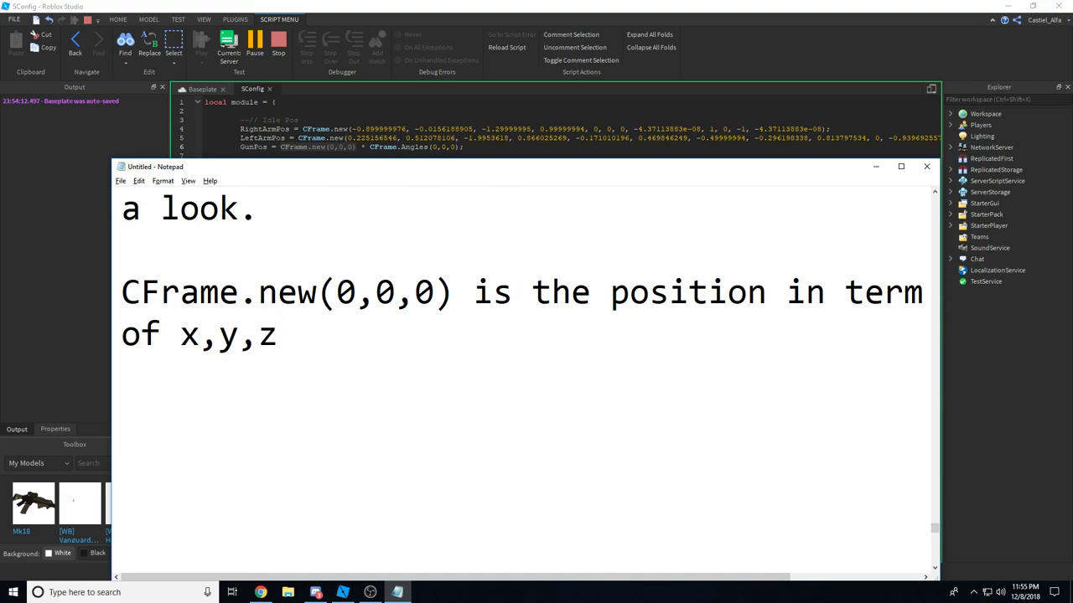
# Continue the explanation with ". That means left/right, up/down, and forwards/backwards", breaking the line before "and".
pyautogui.write('. That ')
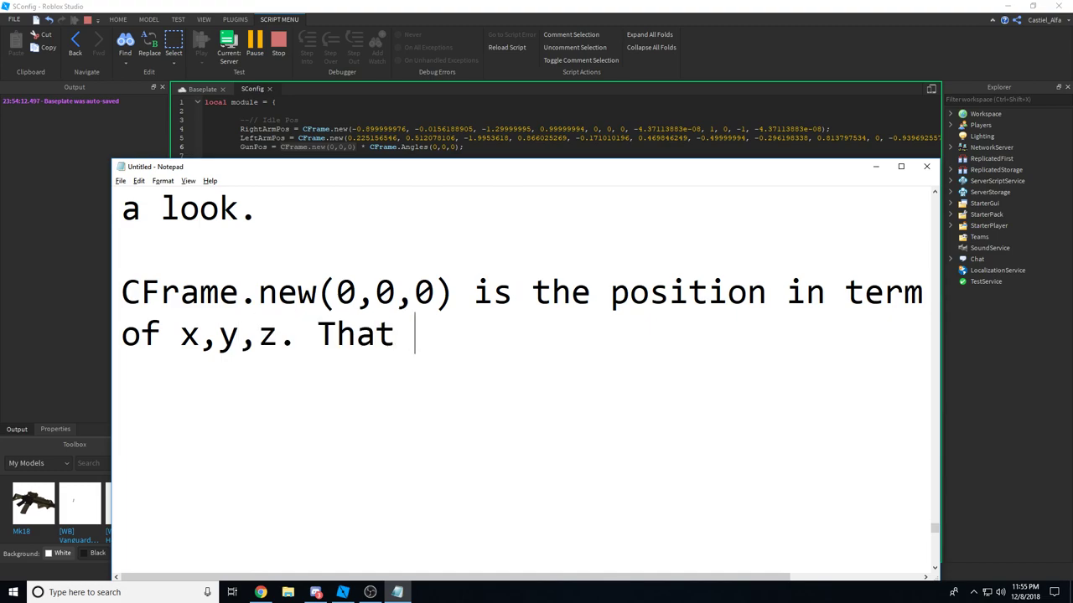
pyautogui.write('means left')
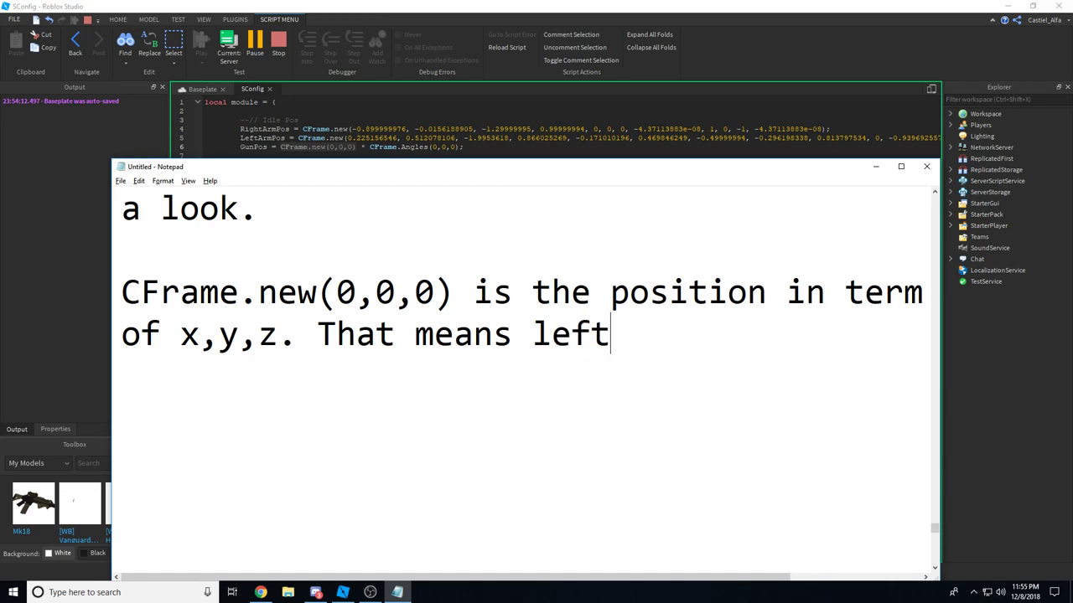
pyautogui.write('/right, up')
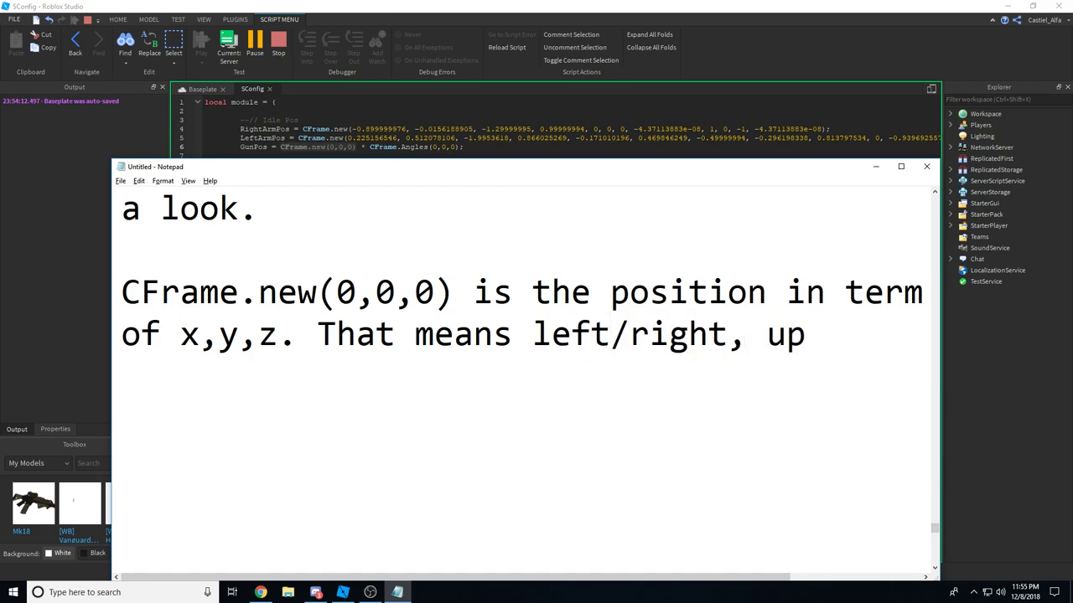
pyautogui.write('/down')
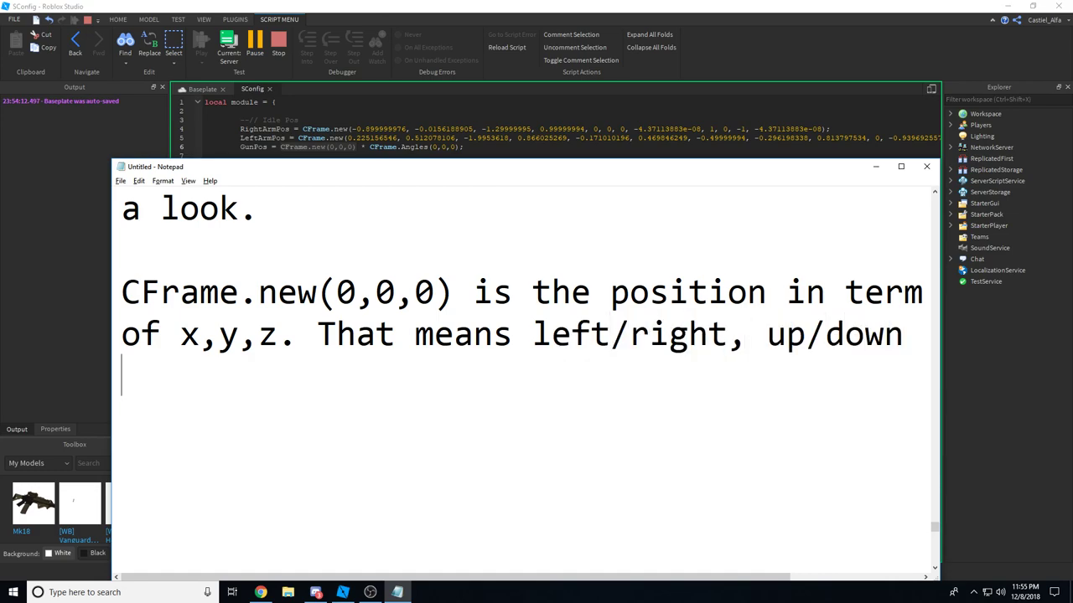
pyautogui.write(', and')
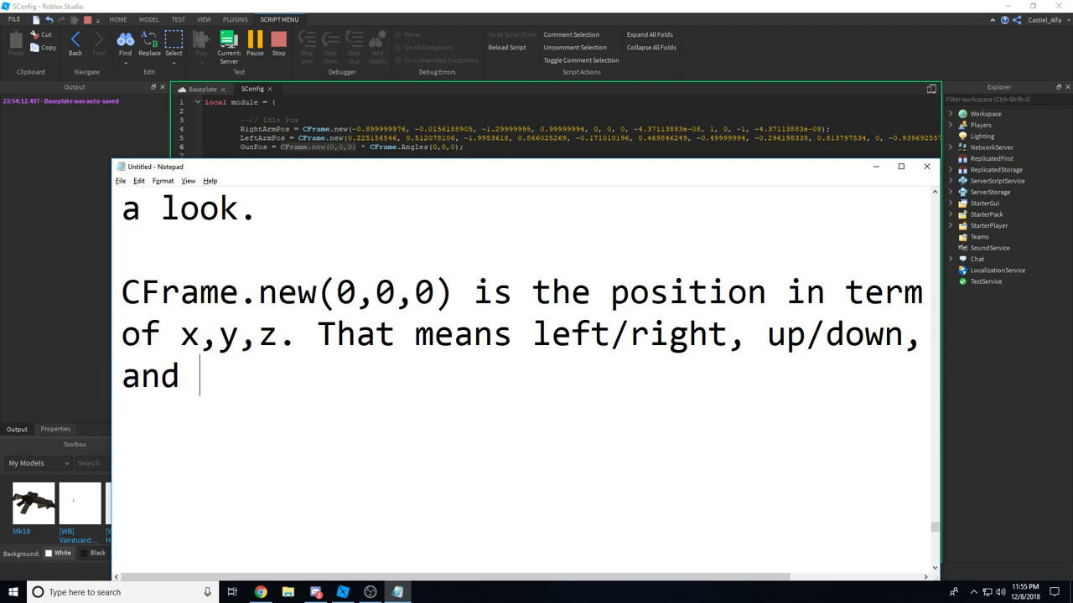
pyautogui.write(' fow')
pyautogui.press('BackSpace')
pyautogui.write('rwards')
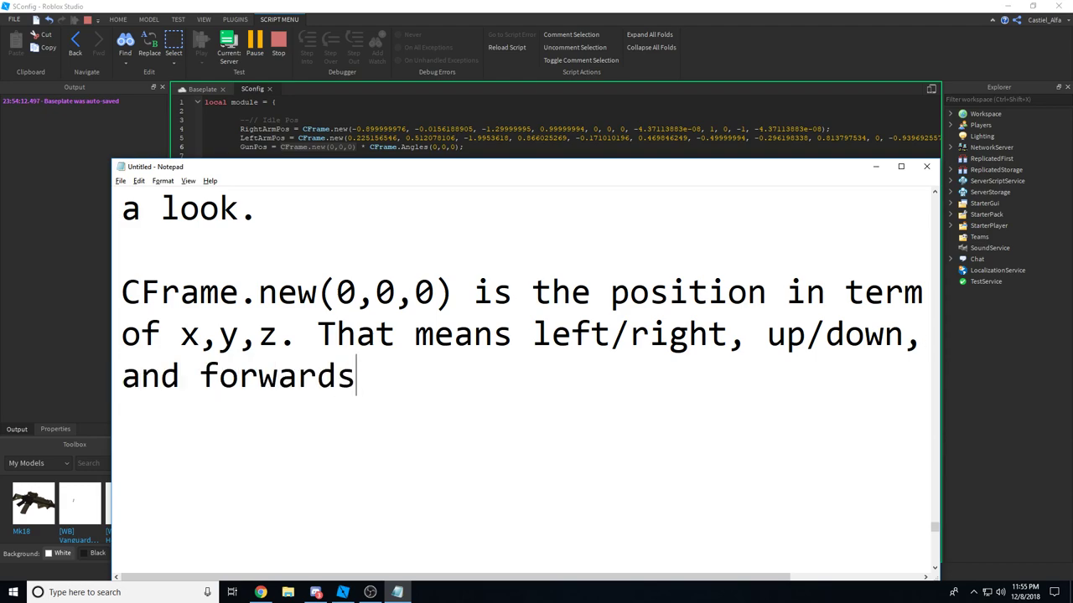
pyautogui.write('/backwards')
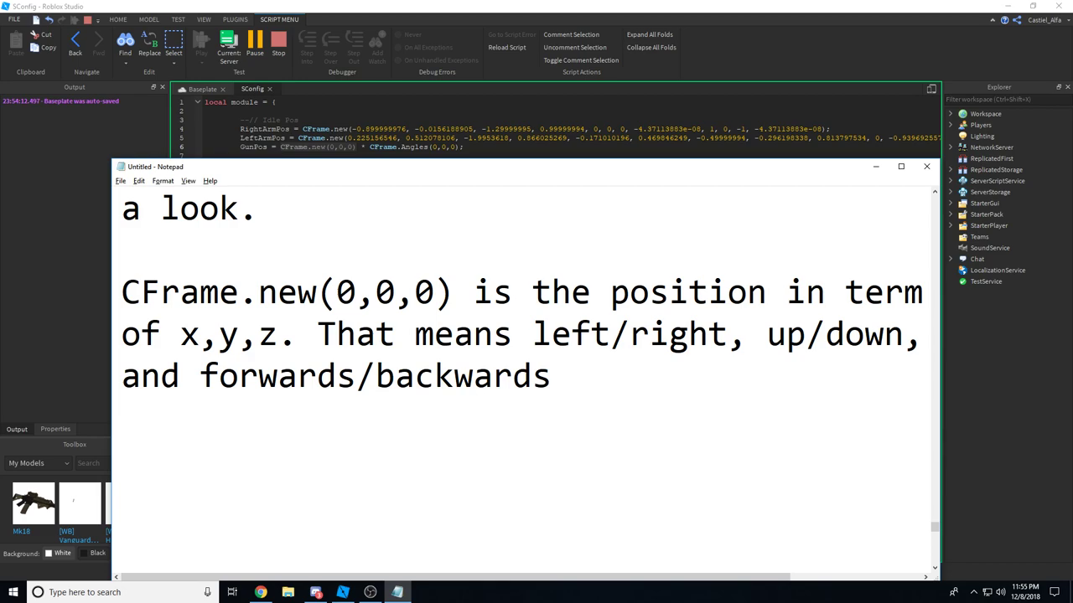
# End the sentence with a period and, below a blank line, start a new paragraph with "CFrame.Angles(0,0,0)".
pyautogui.write('.  CFrame.')
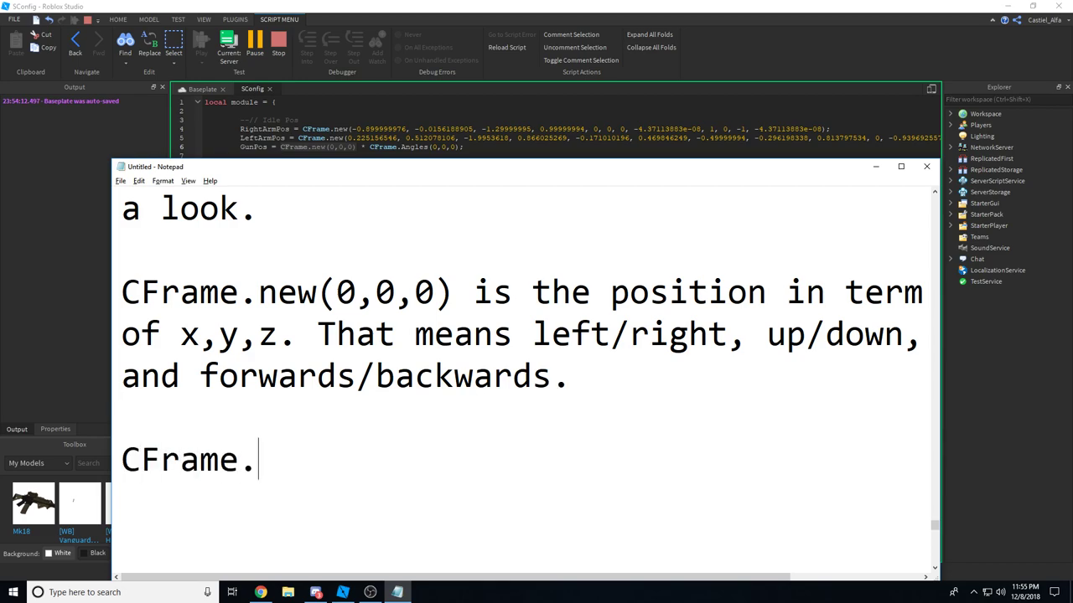
pyautogui.write('Angles(')
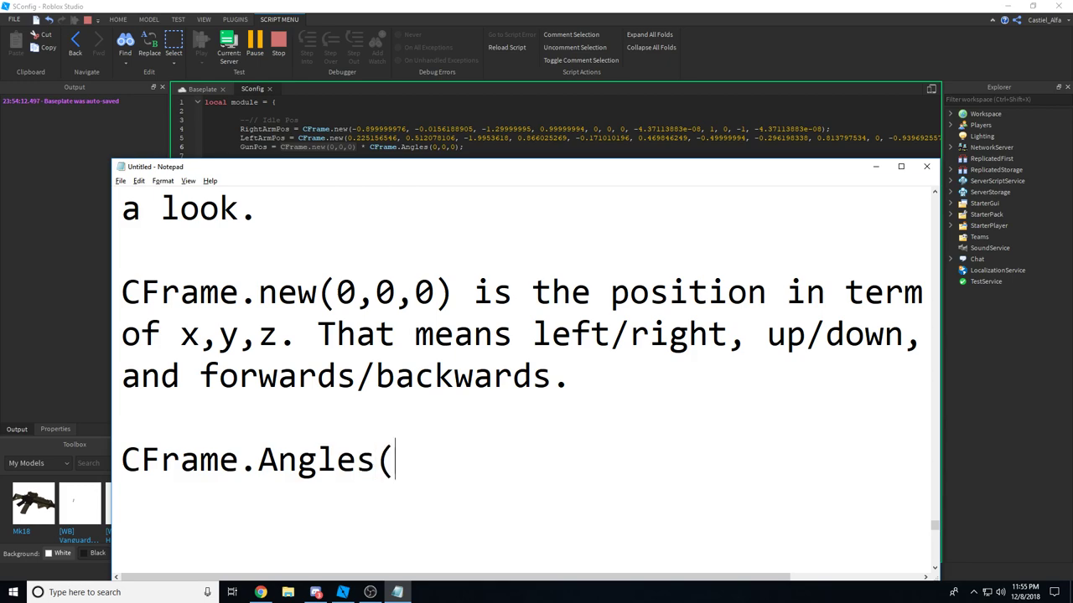
pyautogui.write('0,0')
pyautogui.press('BackSpace')
pyautogui.press('BackSpace')
pyautogui.write('0,0,0)')
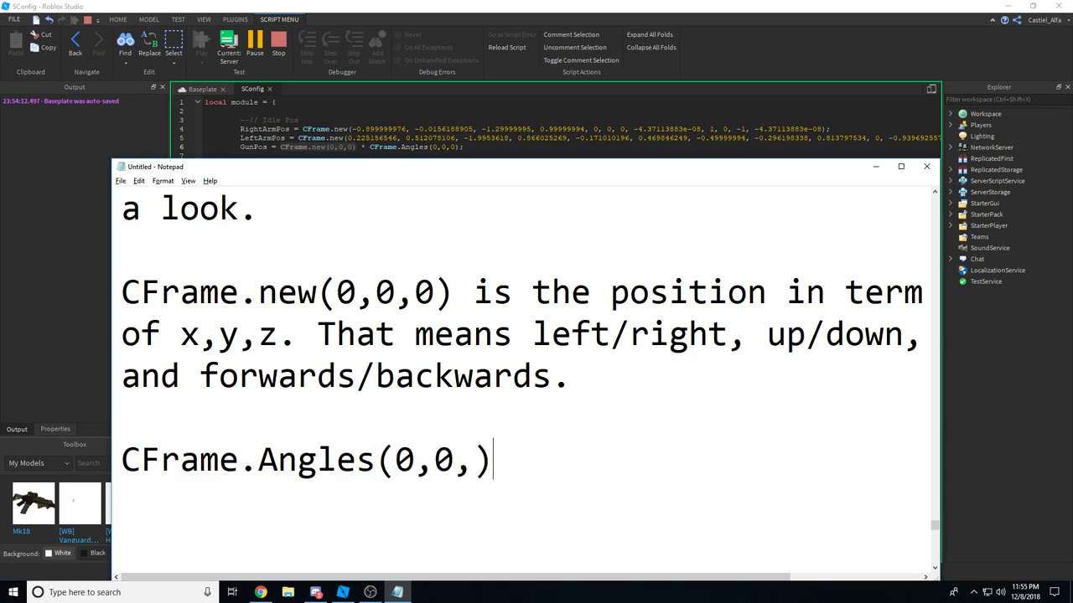
# Complete the note line as "CFrame.Angles(0,0,0) is the rotation we will apply to the gun.".
pyautogui.press('BackSpace')
pyautogui.write('0) is th')
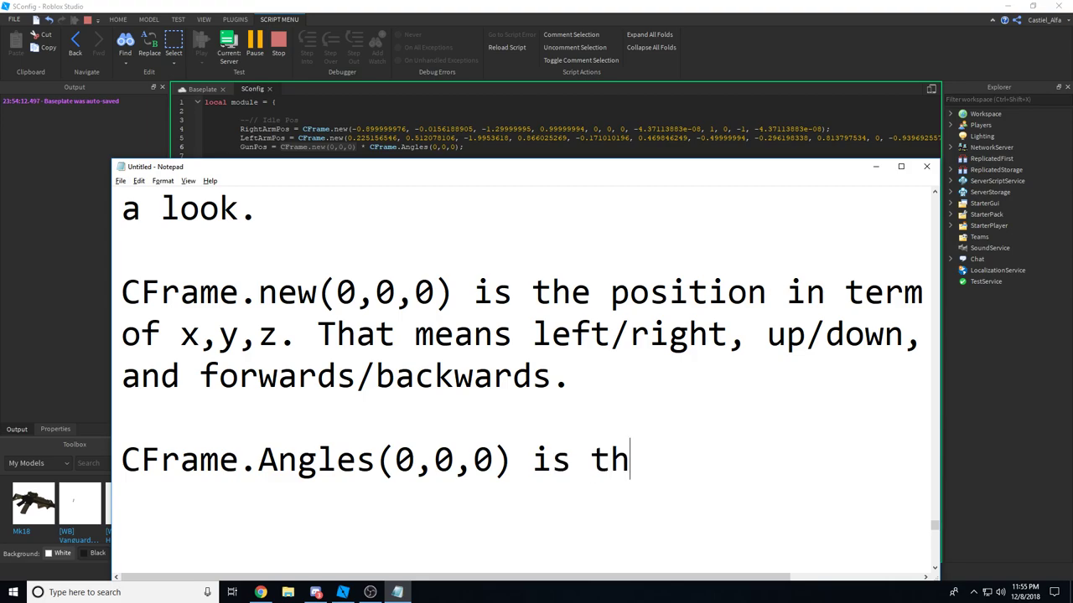
pyautogui.write('e rotation ')
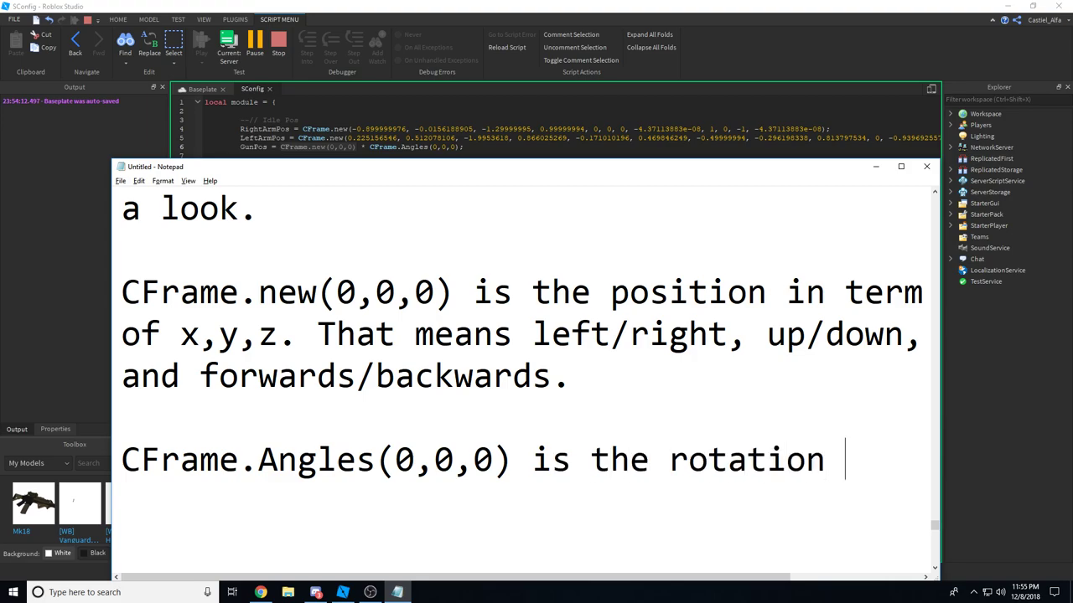
pyautogui.write('we wio')
pyautogui.press('BackSpace')
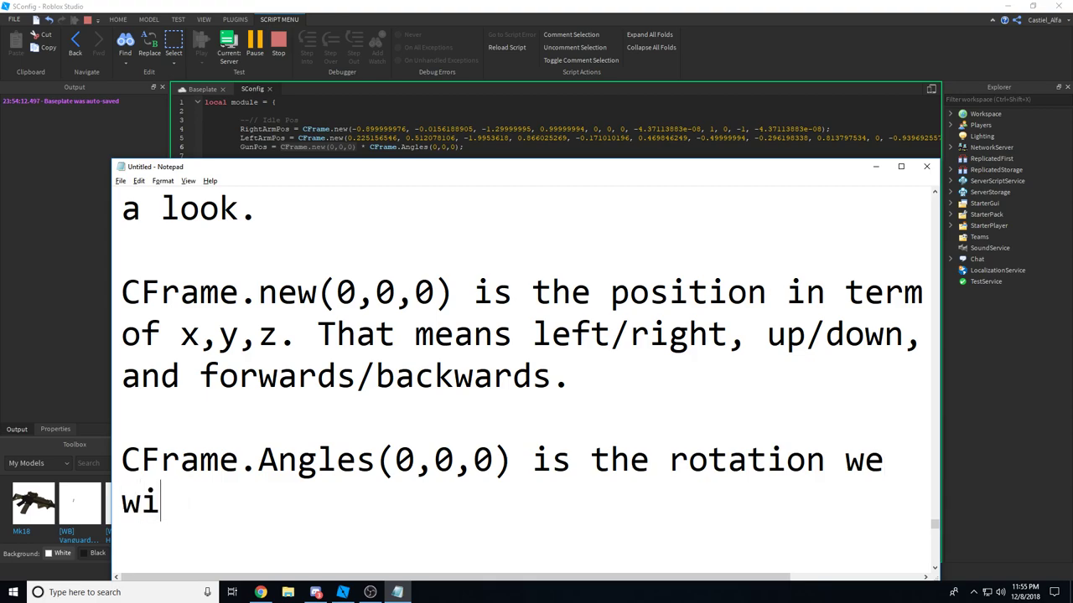
pyautogui.write('ll apl')
pyautogui.press('BackSpace')
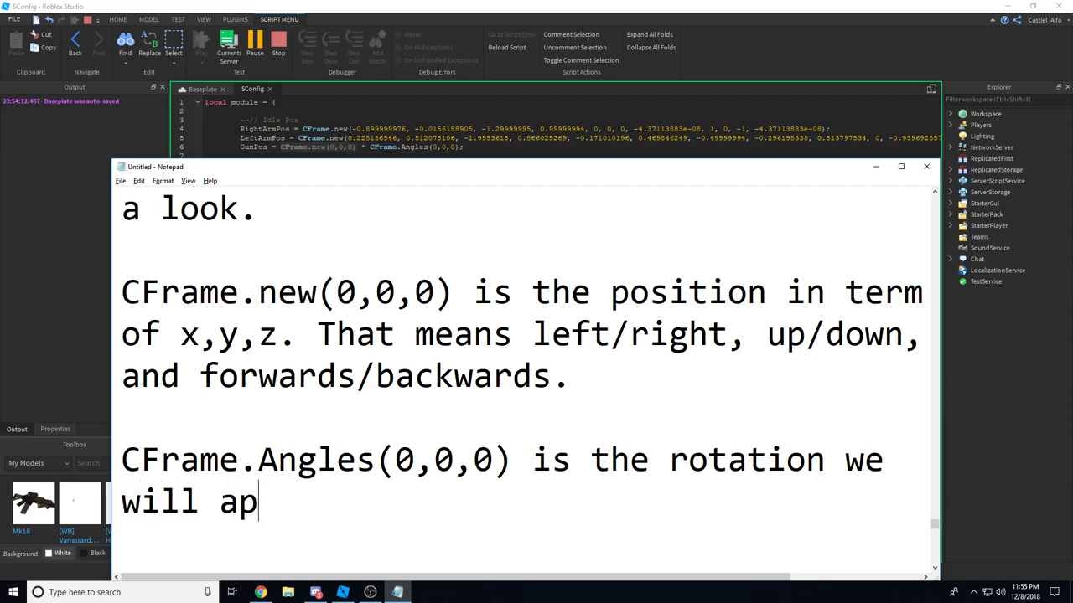
pyautogui.write('ply to the gun. ')
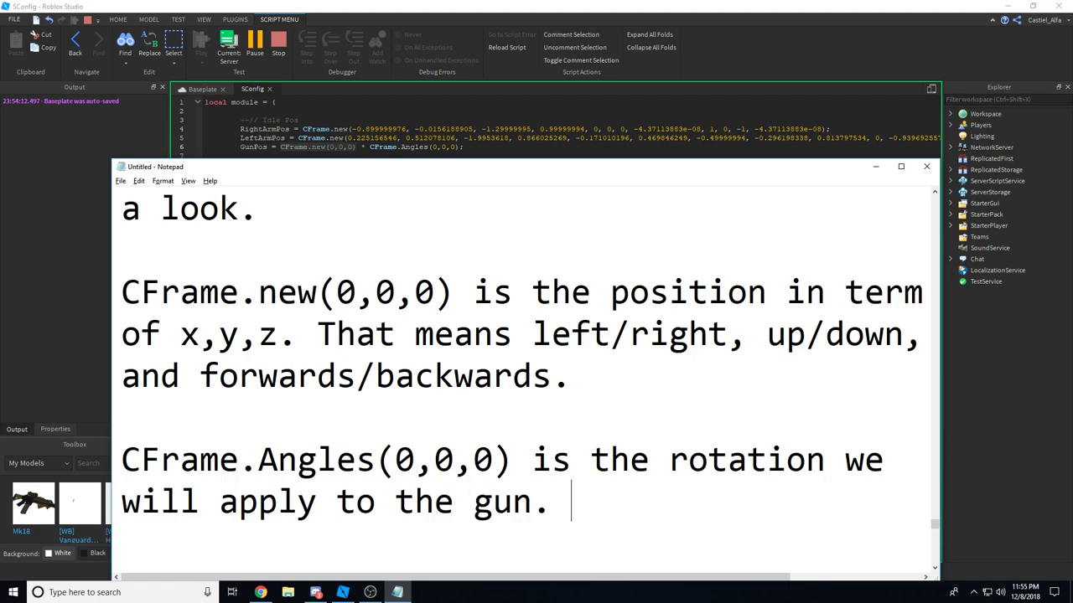
# End the rotation sentence with "in the x,y,z axis." and add the line "Watch closely." below it.
pyautogui.press('BackSpace')
pyautogui.press('BackSpace')
pyautogui.write(' in the x,')
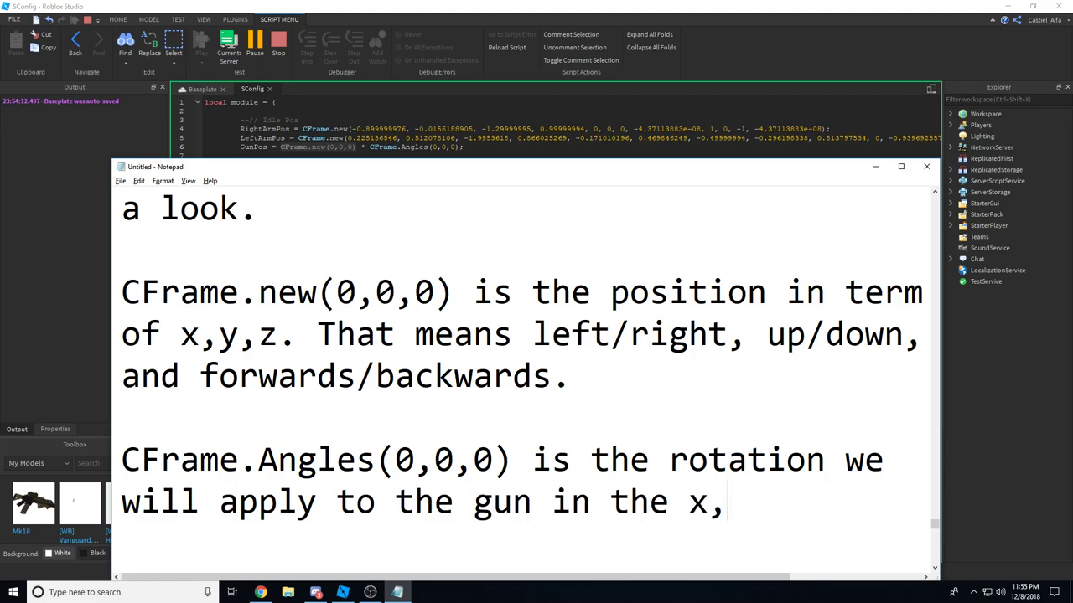
pyautogui.write('y,z axis')
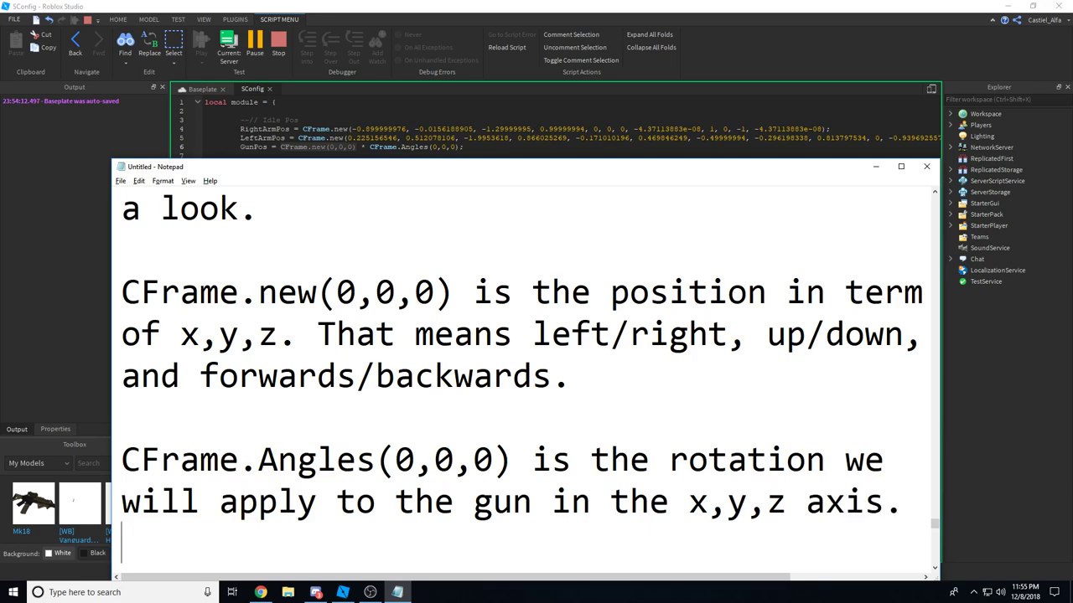
pyautogui.write('.')
pyautogui.press('Return')
pyautogui.press('Return')
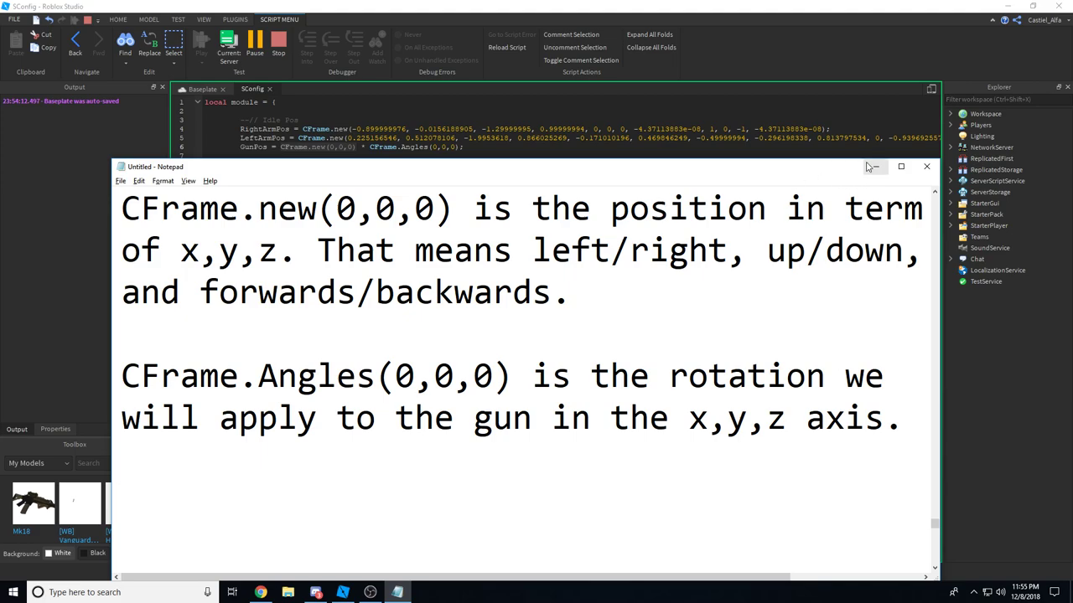
pyautogui.write('WWatch closely')
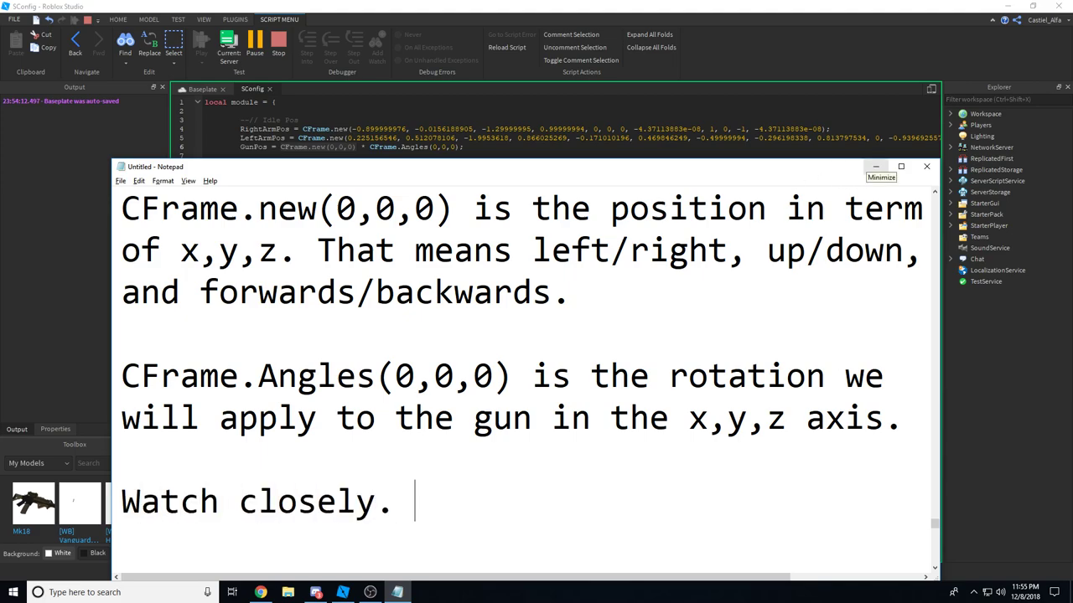
# Return to the running Baseplate test in Roblox Studio and view the gun's orientation on the character up close.
pyautogui.click(875, 167)
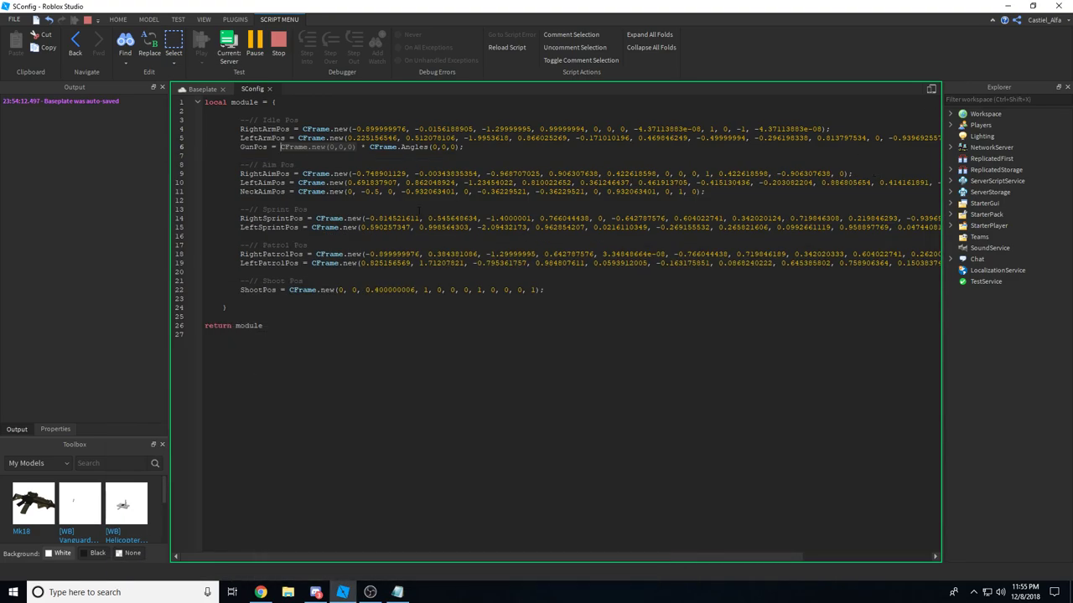
pyautogui.click(202, 90)
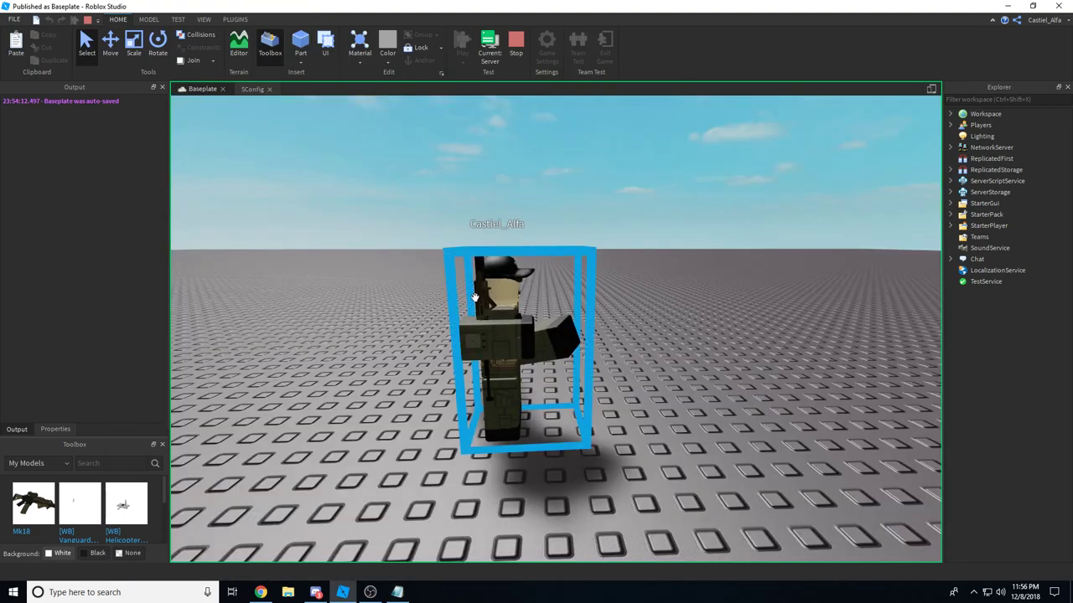
pyautogui.moveTo(479, 297); pyautogui.dragTo(500, 312, button='right')
pyautogui.scroll(5, 500, 312)
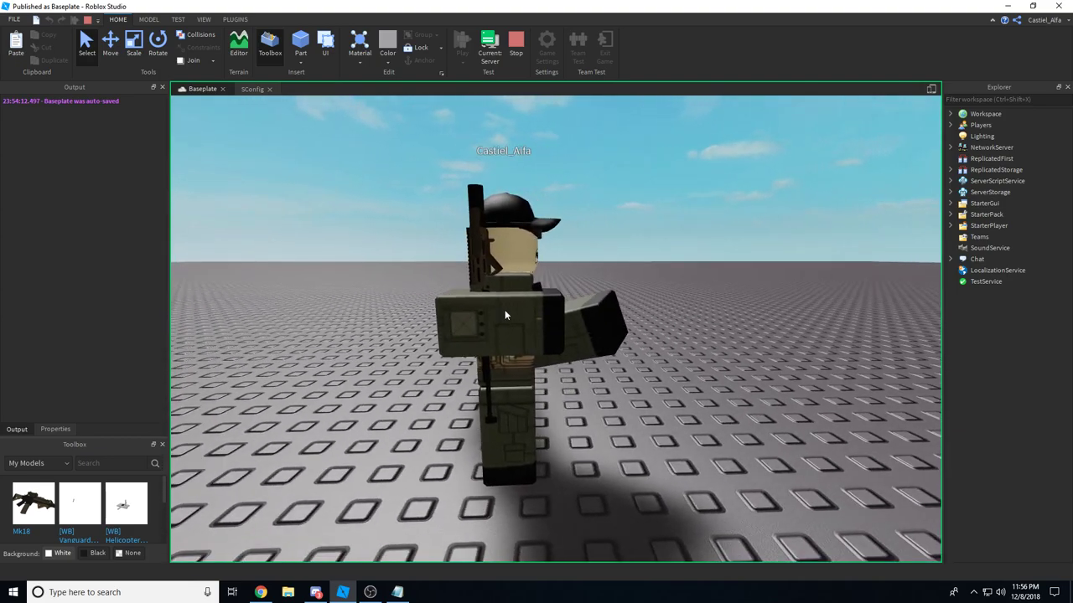
pyautogui.click(478, 288)
# Stop the test and set the x rotation in the SConfig GunPos CFrame.Angles to math.rad(90).
pyautogui.click(251, 89)
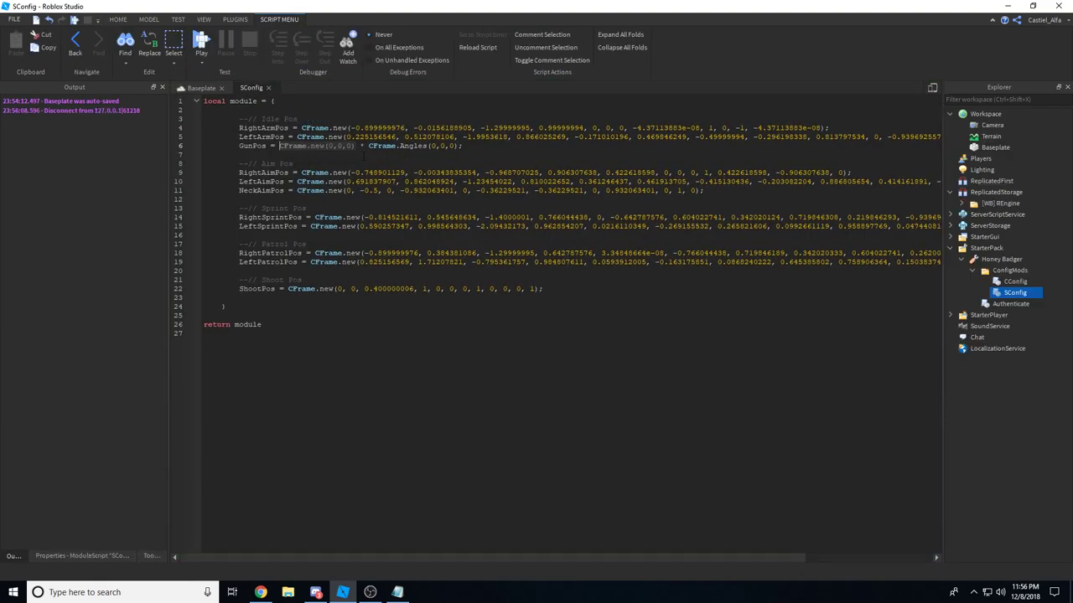
pyautogui.doubleClick(432, 146)
pyautogui.write('math.rad(')
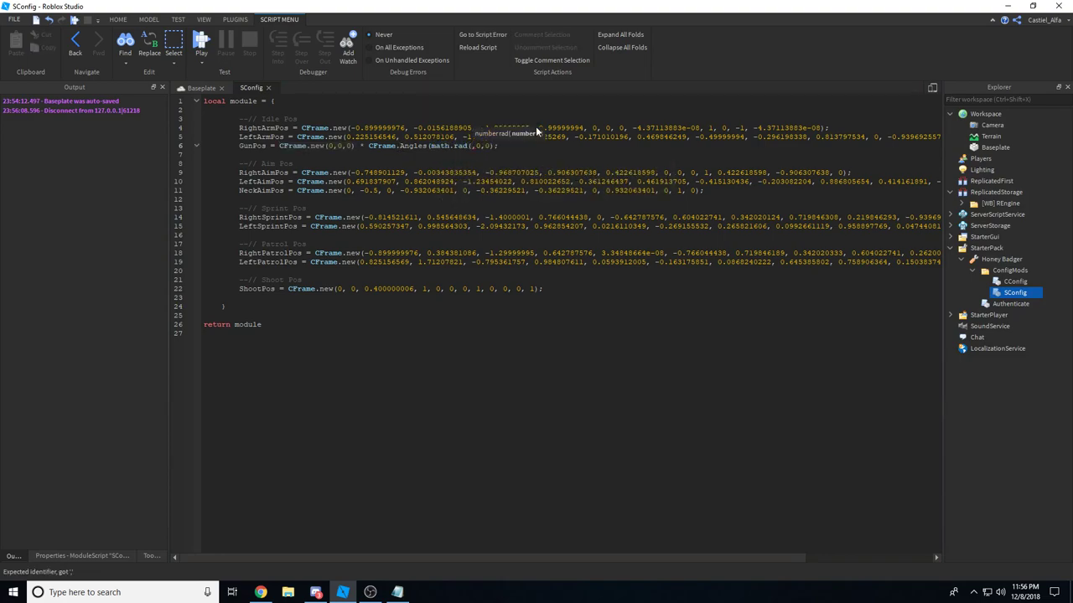
pyautogui.write('90)')
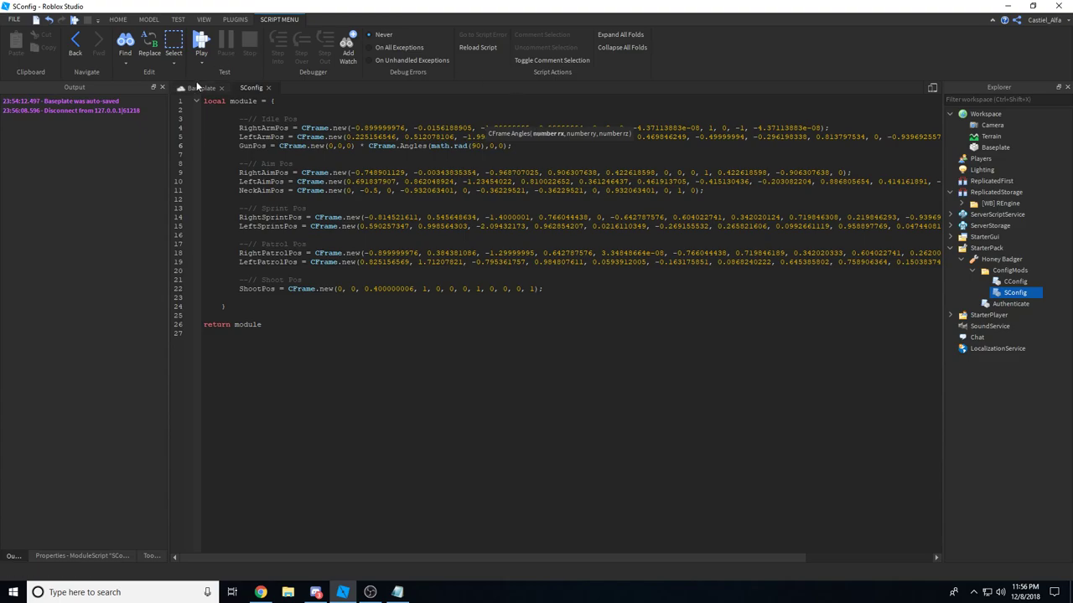
# Play-test with the Honey Badger equipped and inspect the gun's rotation from the character's side in server mode.
pyautogui.click(201, 42)
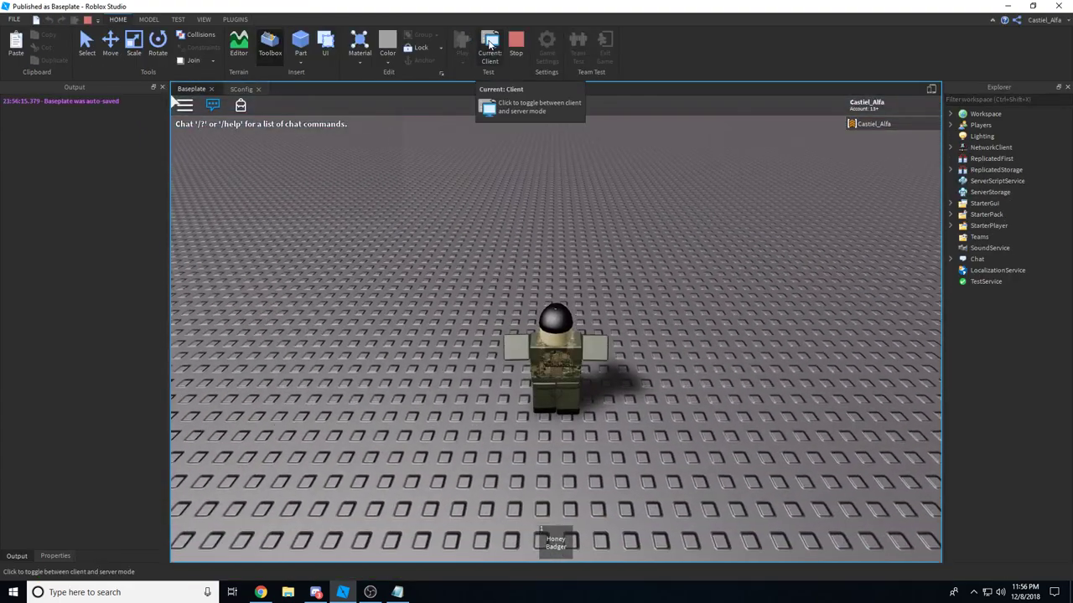
pyautogui.press('1')
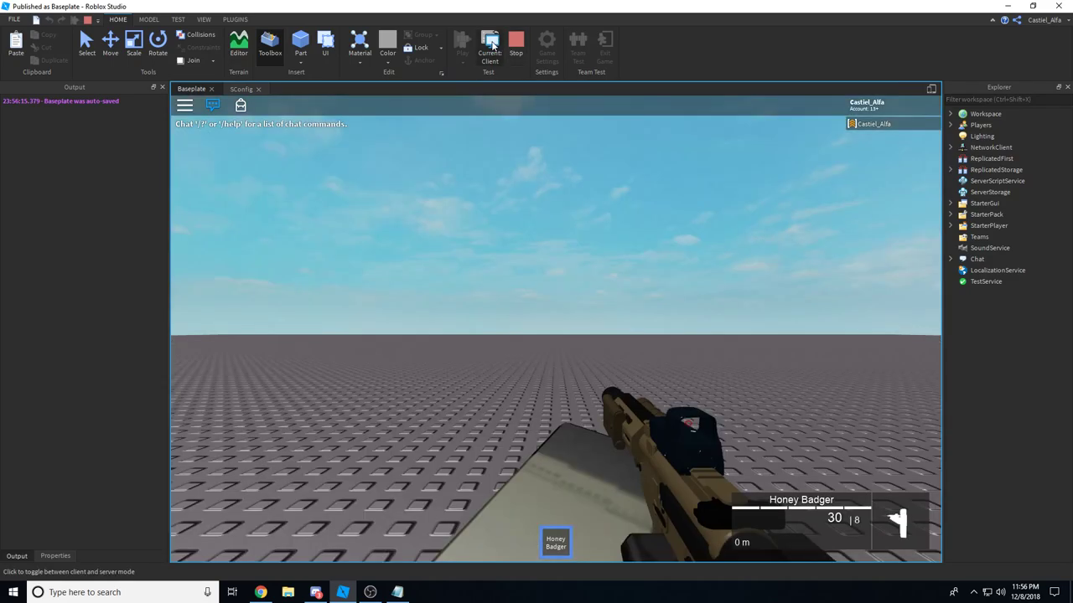
pyautogui.click(491, 46)
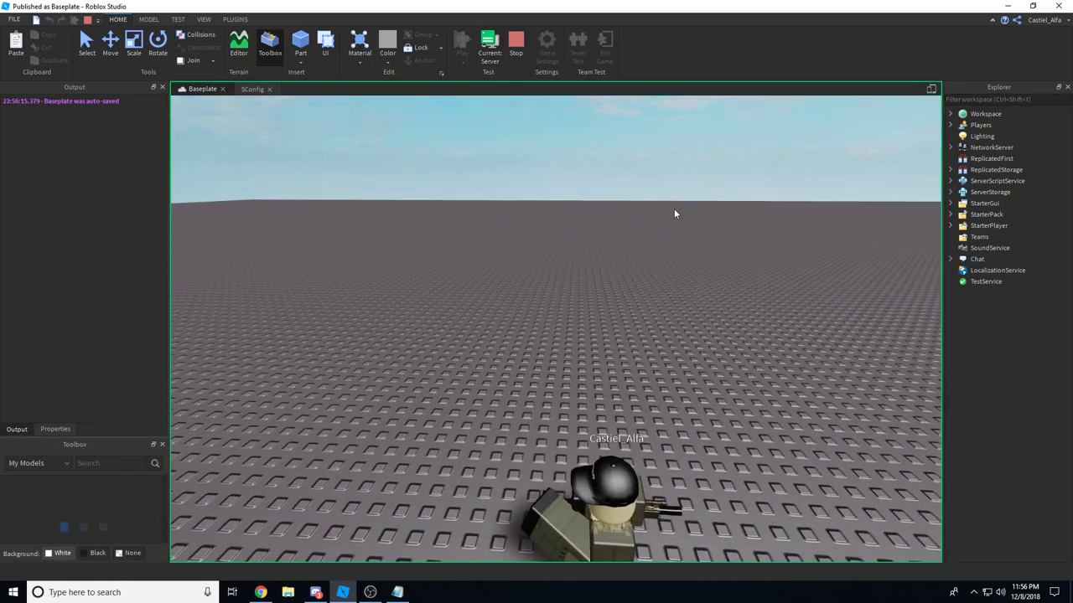
pyautogui.moveTo(675, 210); pyautogui.dragTo(674, 210, button='right')
pyautogui.press('s')
pyautogui.press('w')
pyautogui.press('w')
pyautogui.press('d')
# Switch to Notepad and append "Alright so kinda what we want here but not exactly." after "Watch closely.".
pyautogui.hotkey('alt', 'Tab')
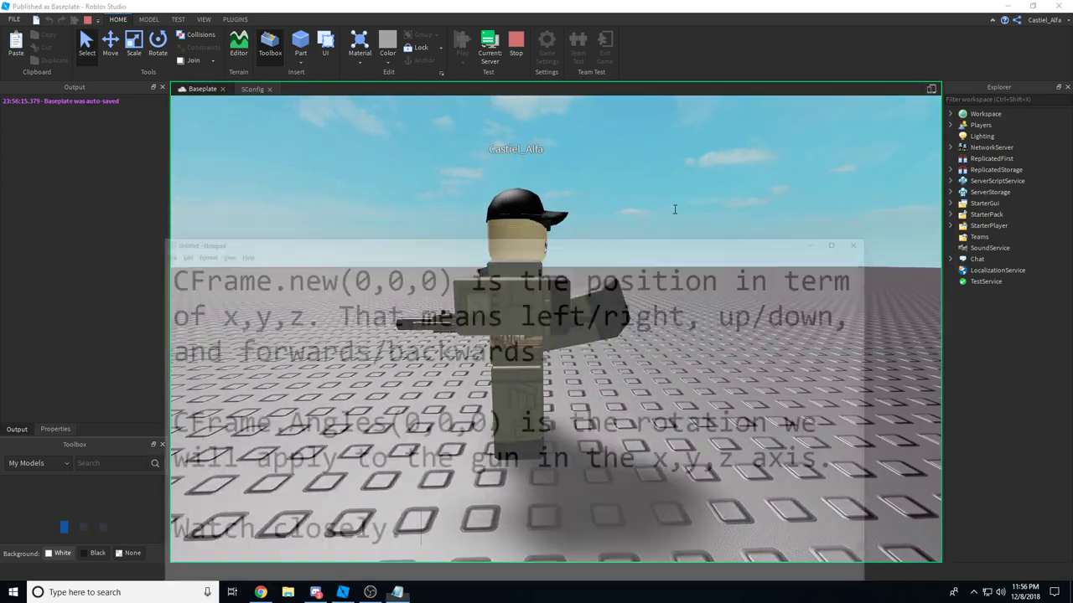
pyautogui.moveTo(500, 175); pyautogui.dragTo(495, 129)
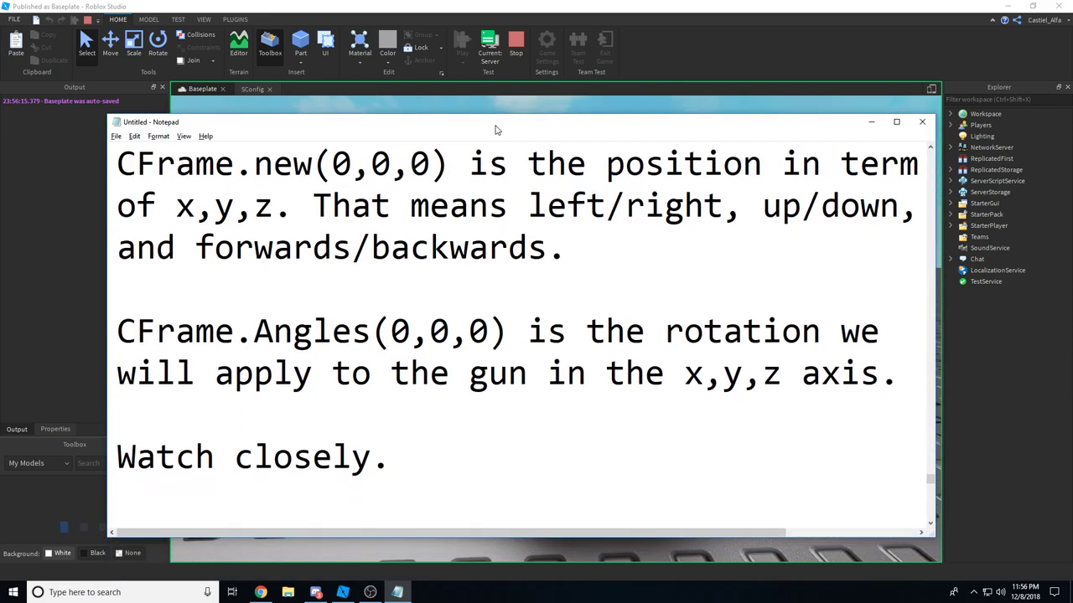
pyautogui.write('Alright so')
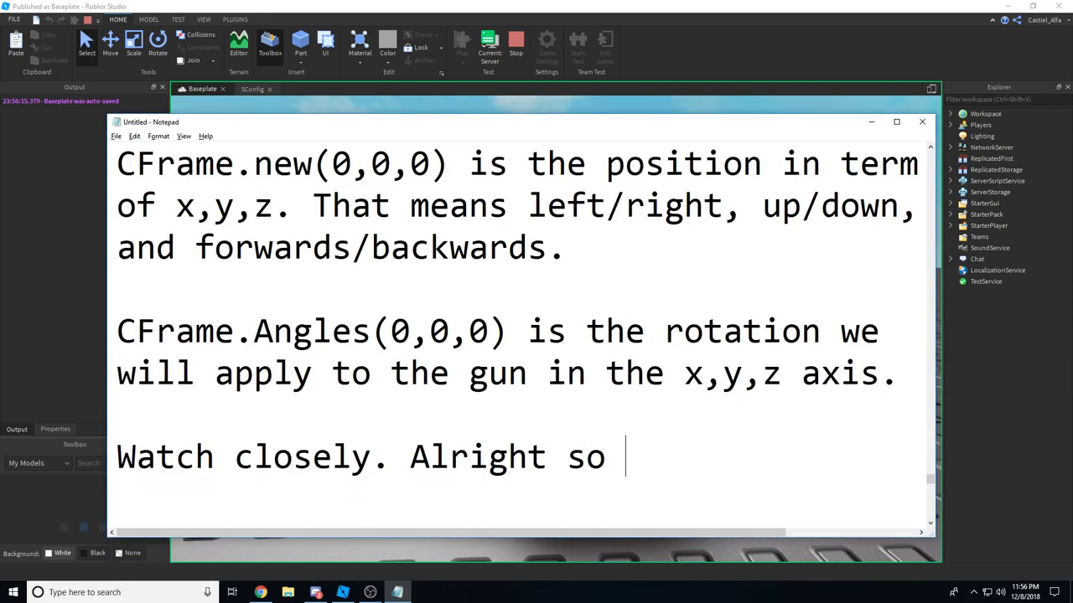
pyautogui.write(' kinda what we wa')
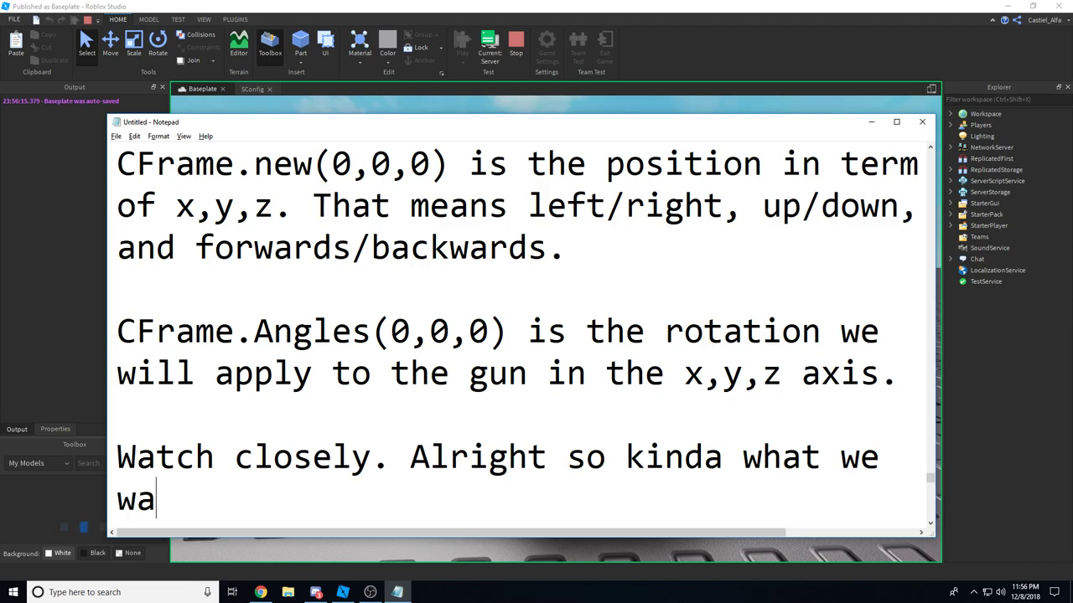
pyautogui.write('nt here but not ex')
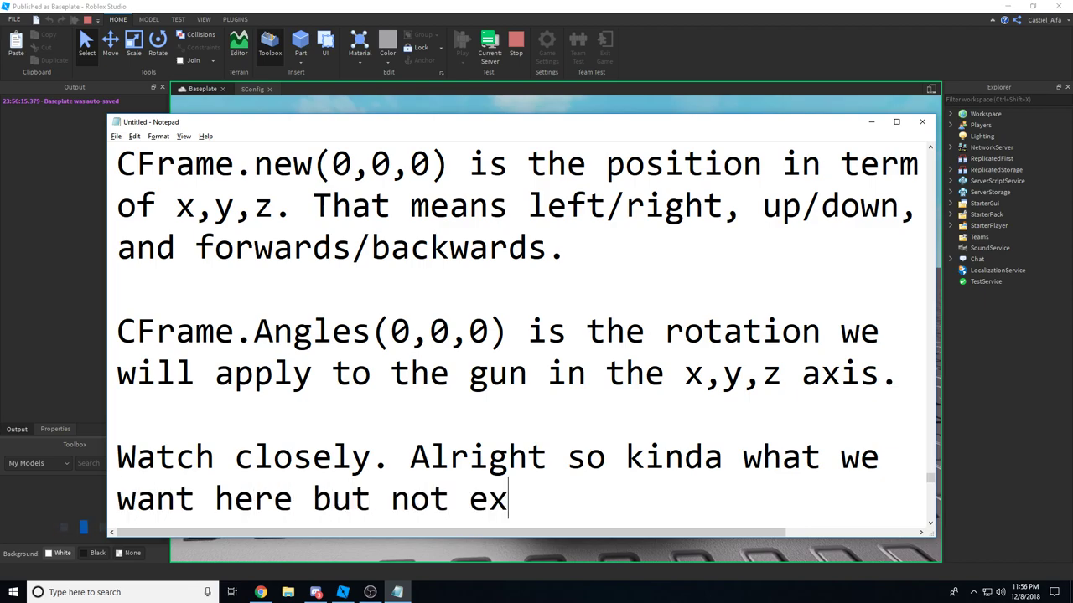
pyautogui.write('actly.')
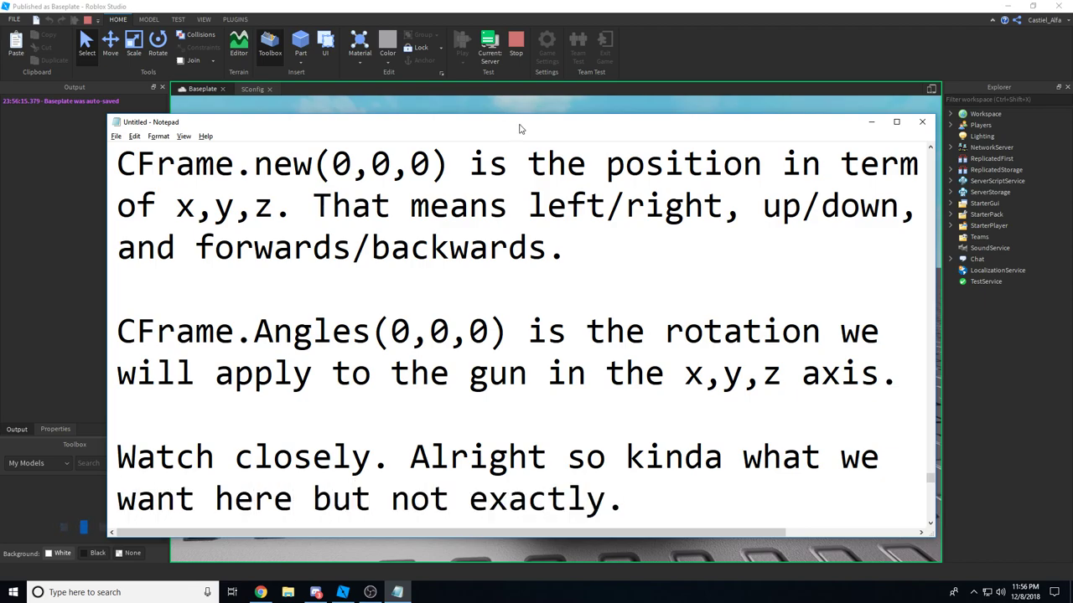
pyautogui.scroll(-2, 528, 180)
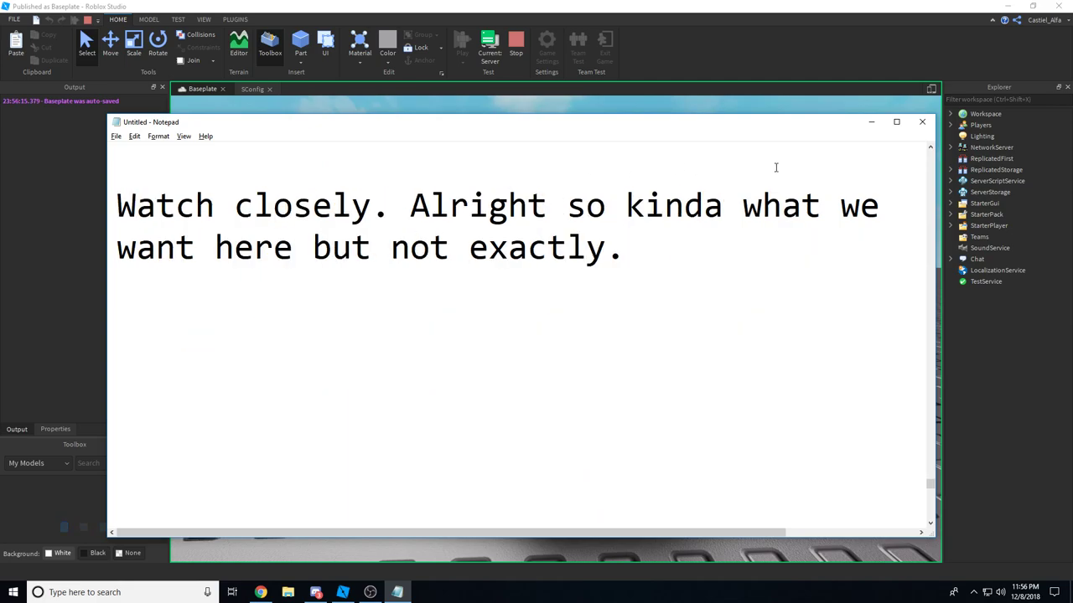
# Return to the GunPos line of SConfig in Roblox Studio, then start a new play test with the Honey Badger equipped.
pyautogui.click(871, 121)
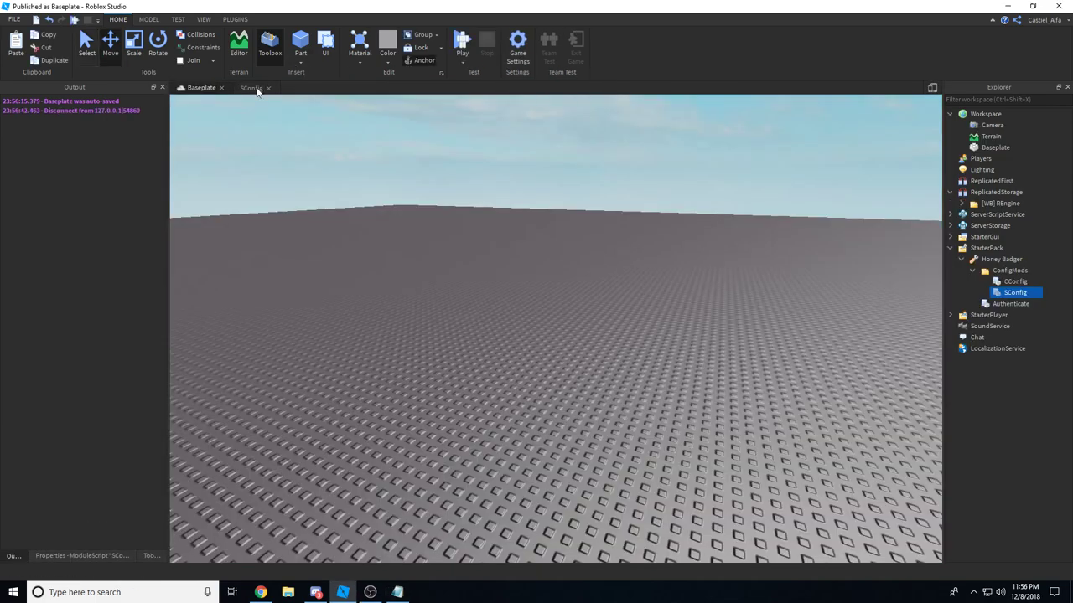
pyautogui.click(252, 89)
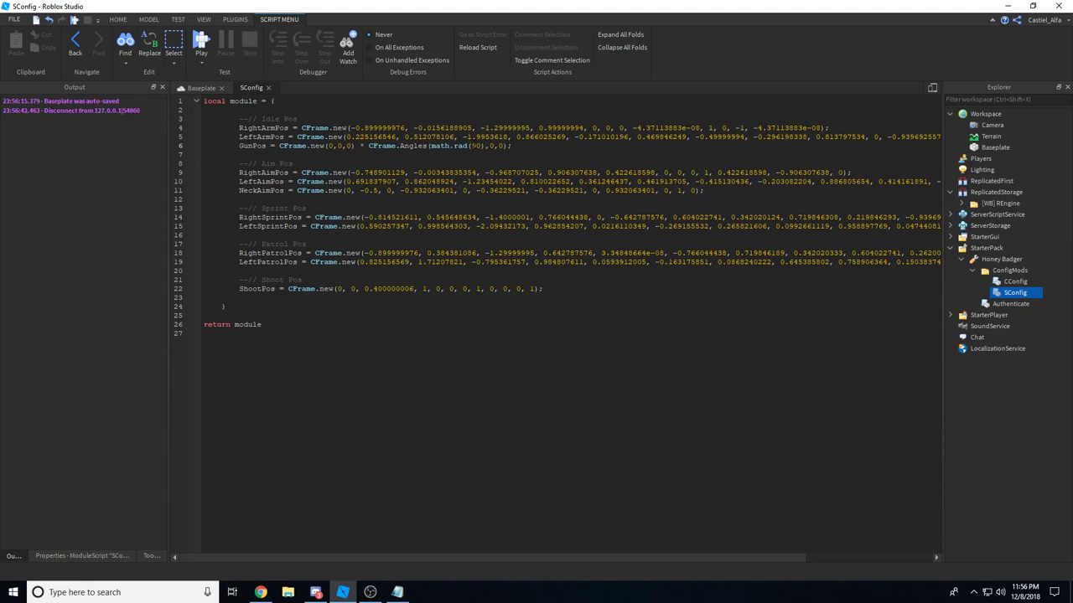
pyautogui.click(194, 41)
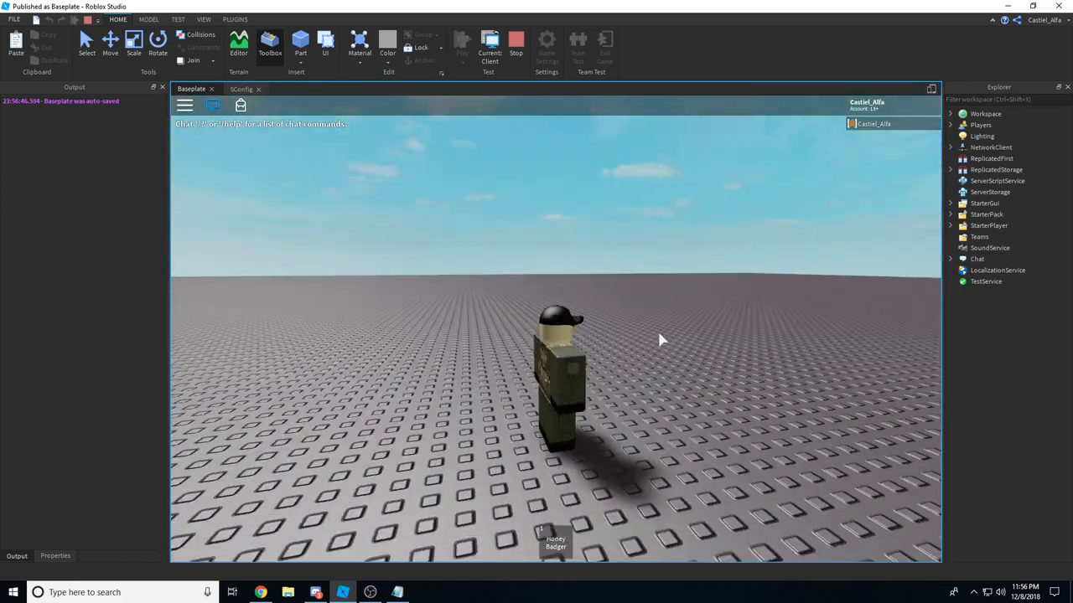
pyautogui.press('1')
pyautogui.hotkey('alt', 'Tab')
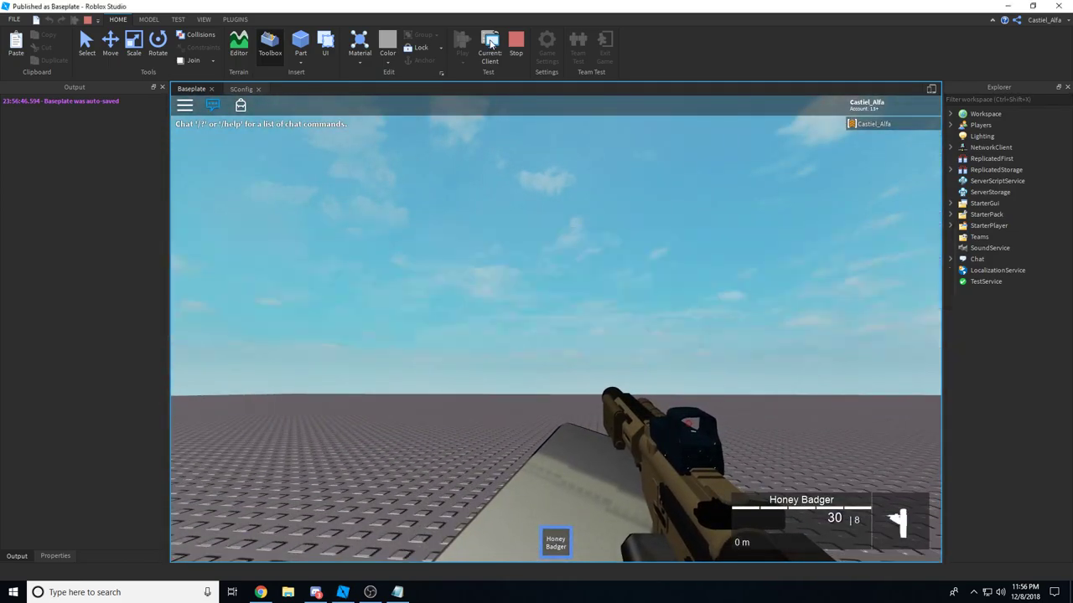
pyautogui.press('s')
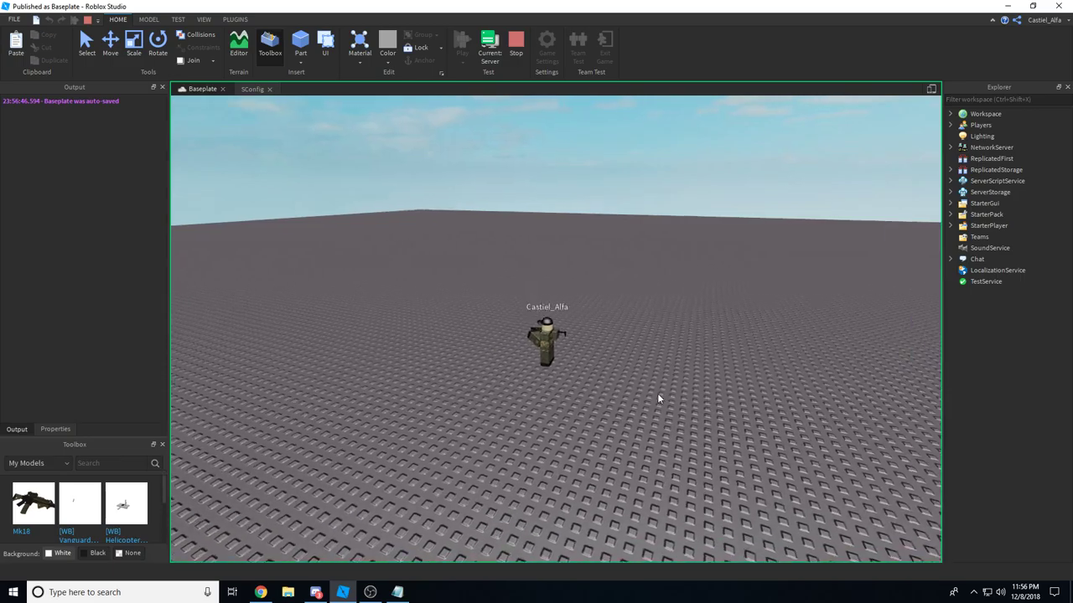
# Examine the equipped gun's orientation and position from the character's side in server mode.
pyautogui.press('w')
pyautogui.moveTo(657, 393); pyautogui.dragTo(658, 393, button='right')
pyautogui.press('e')
pyautogui.press('w')
pyautogui.press('w')
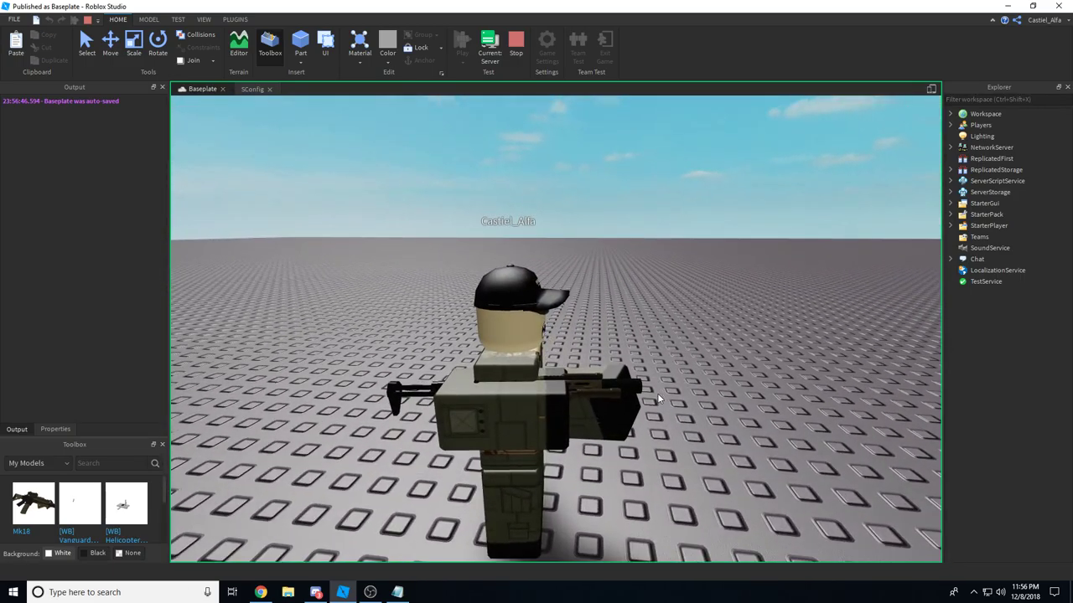
pyautogui.press('d')
pyautogui.press('q')
pyautogui.press('a')
pyautogui.press('e')
# In Notepad, append "Good, now we got the gun rotated the correct way." and a new paragraph reading "Now for the positioning.".
pyautogui.hotkey('alt', 'Tab')
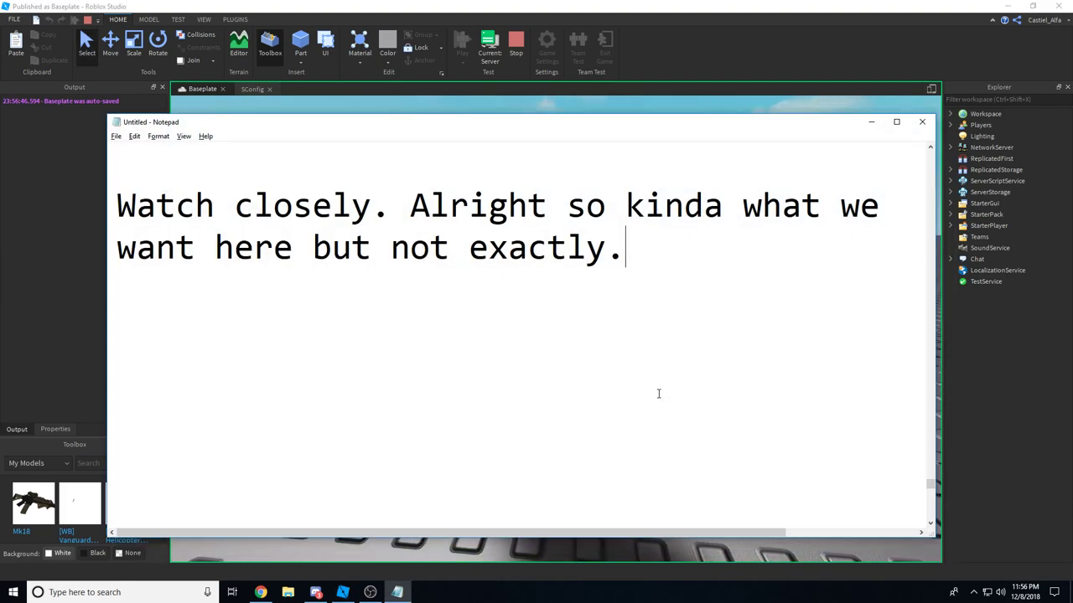
pyautogui.write('Good, now ')
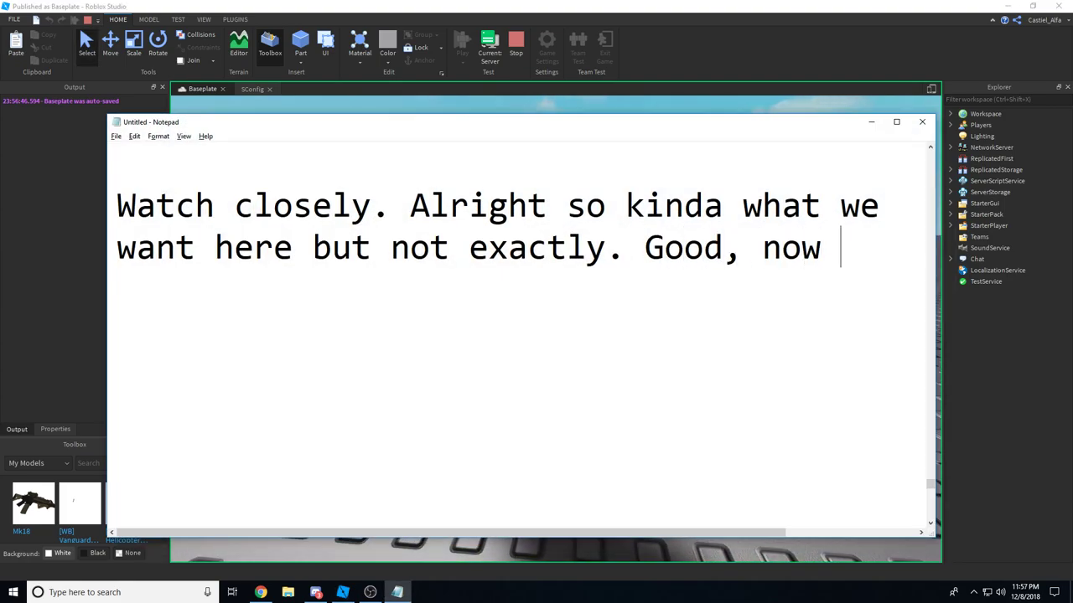
pyautogui.write('we got the gun ')
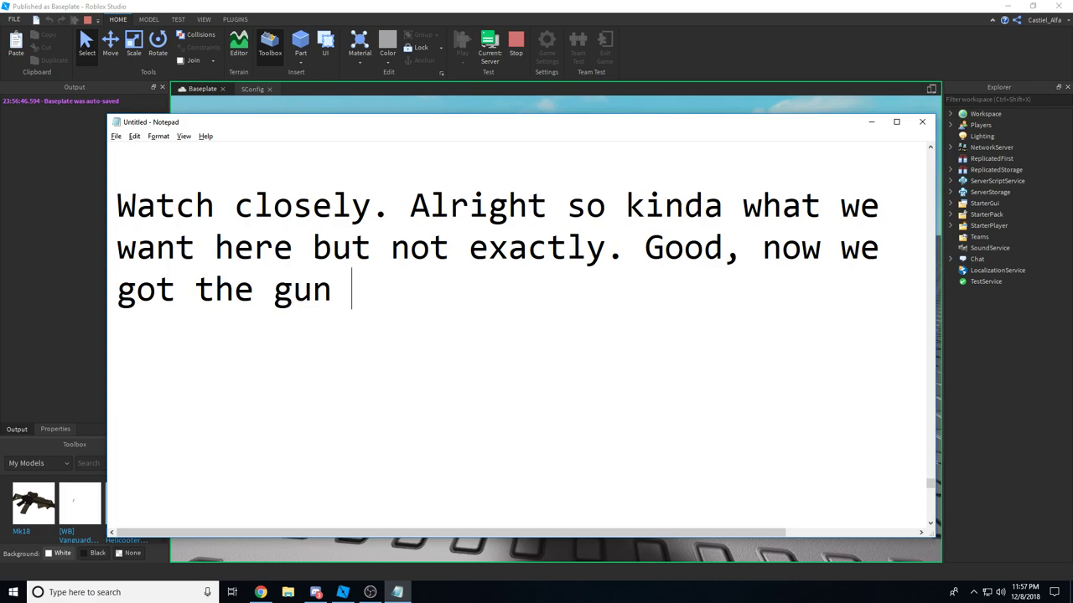
pyautogui.write('rotated the corr')
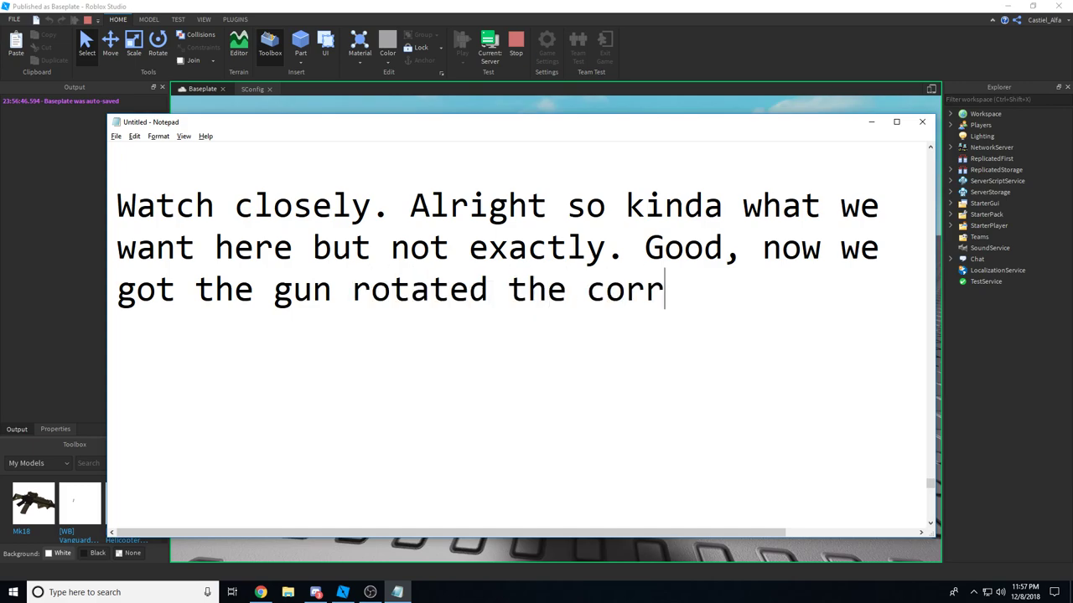
pyautogui.write('ec')
pyautogui.press('BackSpace')
pyautogui.write('ect way.')
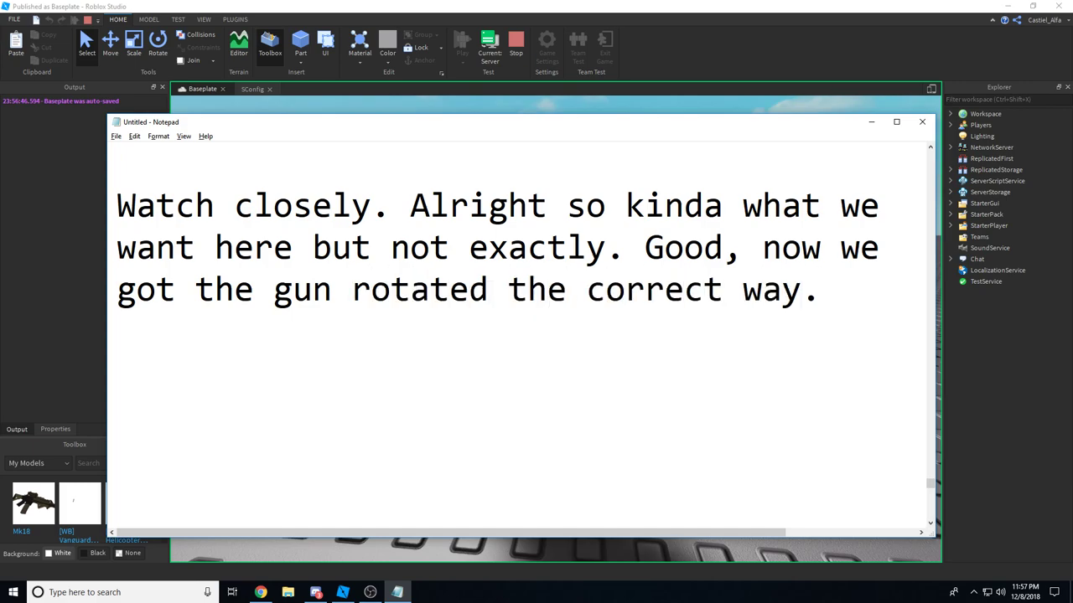
pyautogui.write('Now for the po')
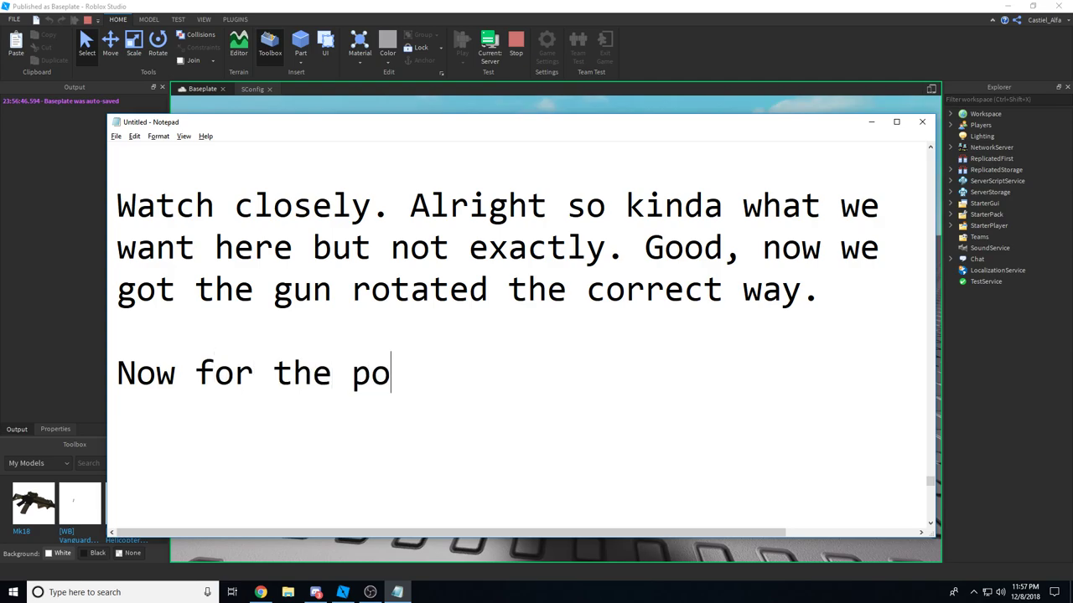
pyautogui.write('sitioning.')
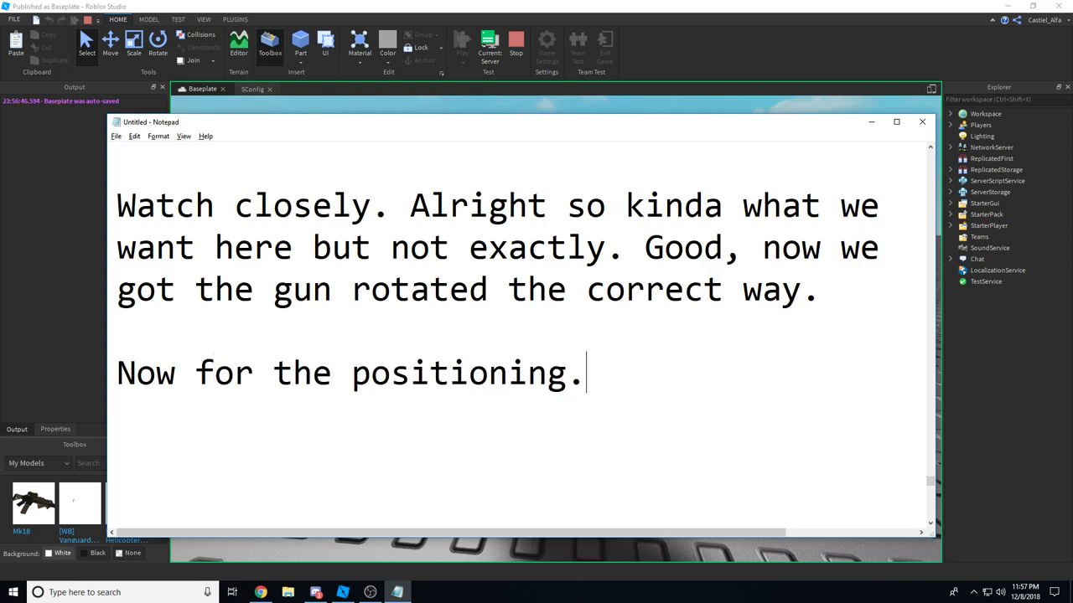
# Switch to Roblox Studio, stop the play test and set the Z position of GunPos in SConfig to 1.
pyautogui.click(530, 110)
pyautogui.click(516, 46)
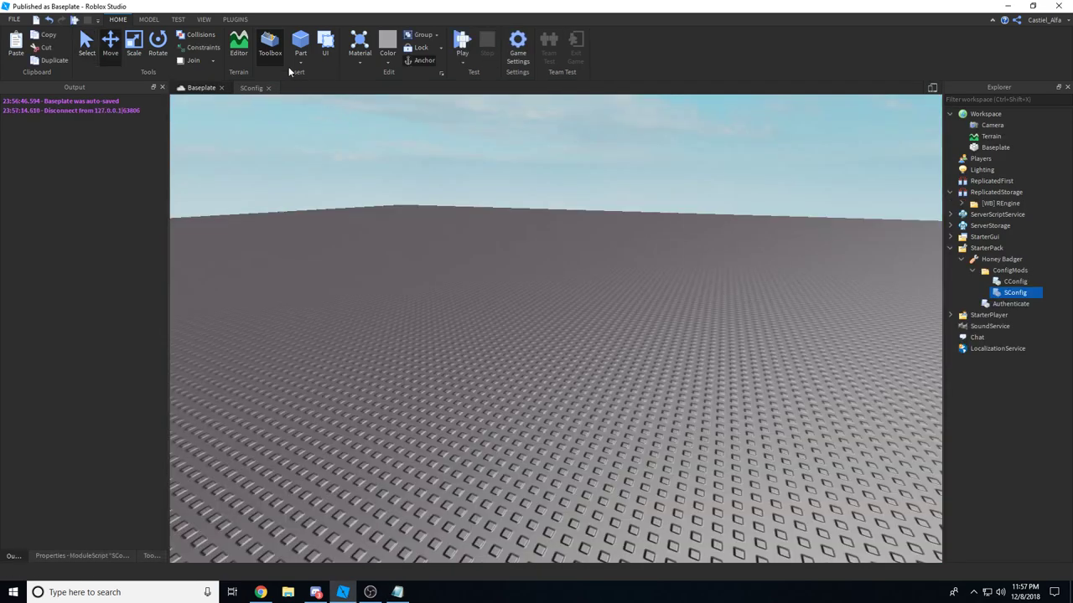
pyautogui.click(250, 88)
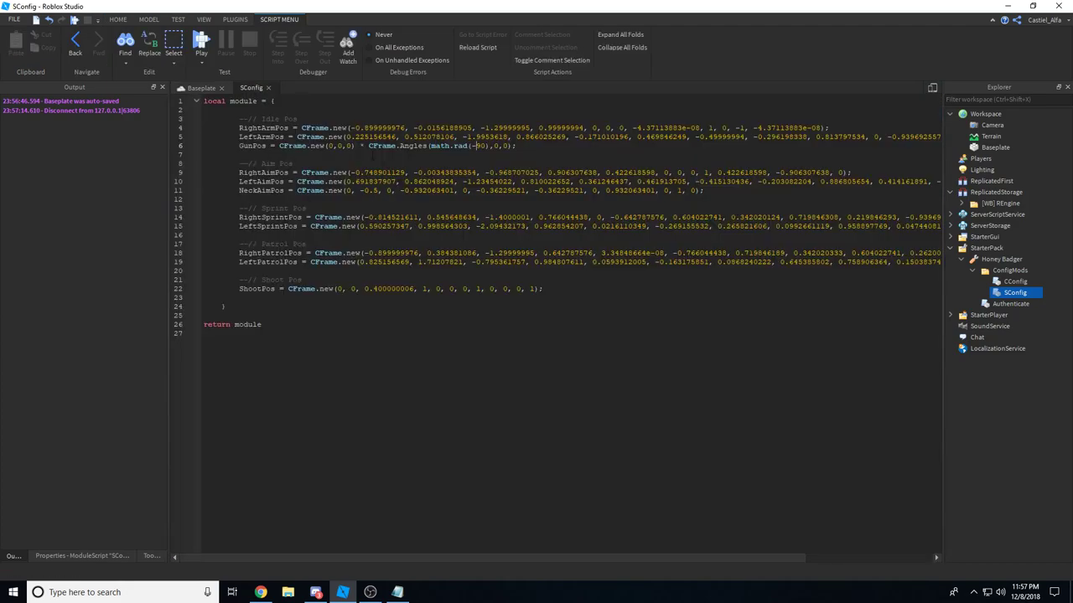
pyautogui.moveTo(352, 145); pyautogui.dragTo(347, 146)
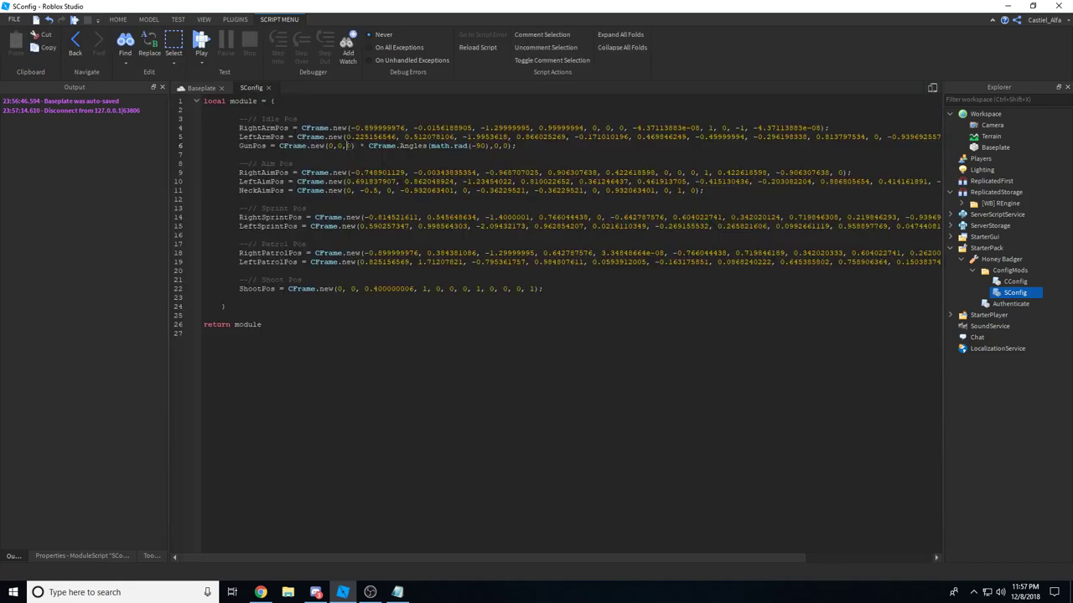
pyautogui.write('3')
# Play-test with the Honey Badger equipped and examine the gun's height from the character's side in server mode.
pyautogui.click(195, 40)
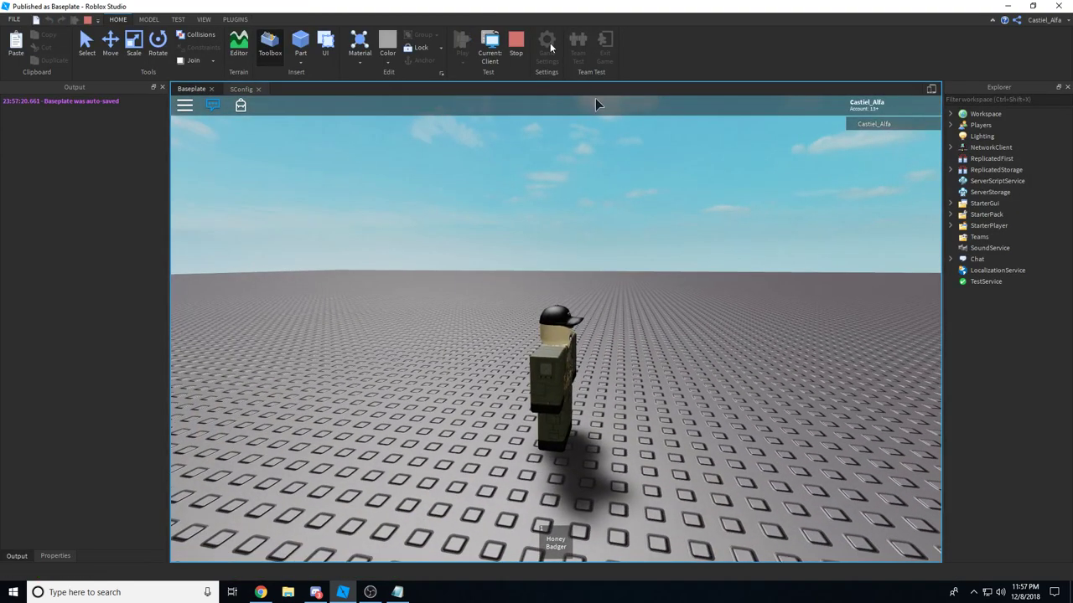
pyautogui.press('1')
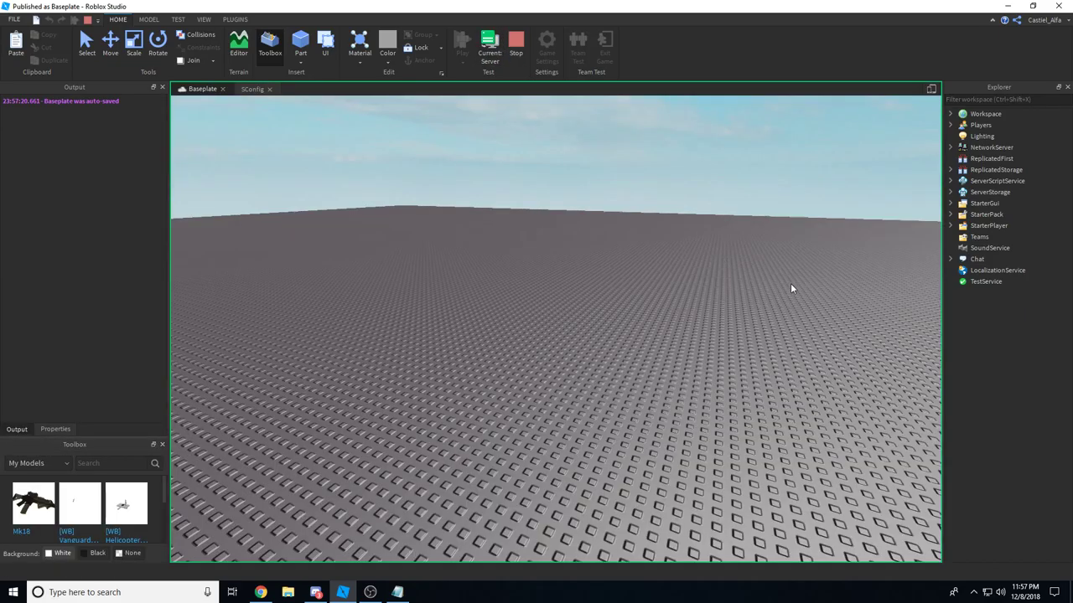
pyautogui.moveTo(791, 284); pyautogui.dragTo(787, 282, button='right')
pyautogui.press('w')
pyautogui.press('s')
pyautogui.press('w')
pyautogui.press('w')
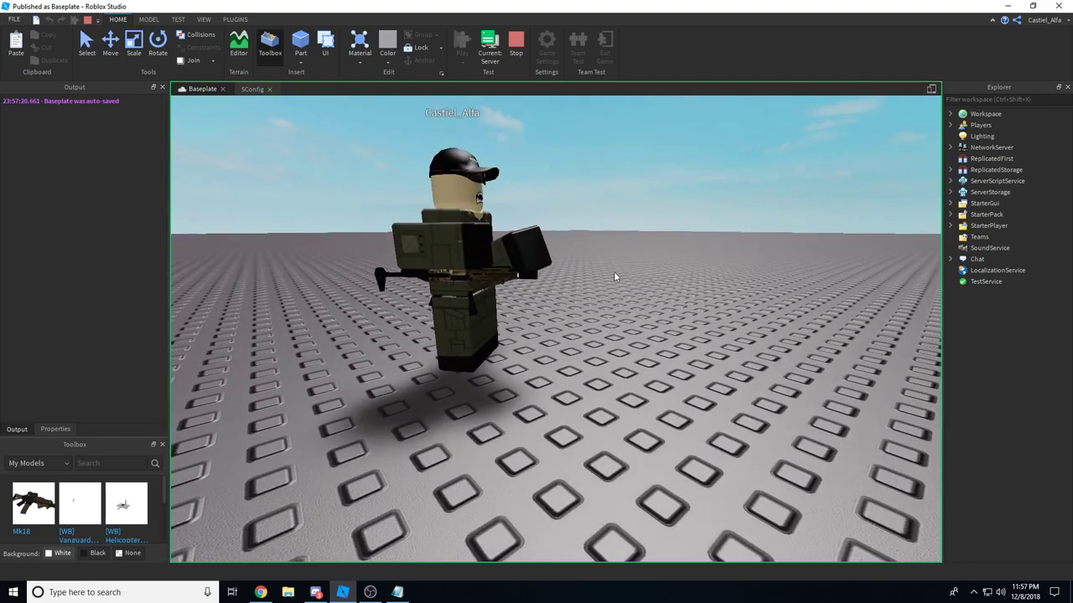
pyautogui.moveTo(615, 276); pyautogui.dragTo(602, 244, button='right')
pyautogui.click(515, 47)
# Append "Okay so in this case, the x axis is up and down. This is not what we want to do just yet." in Notepad.
pyautogui.hotkey('alt', 'Tab')
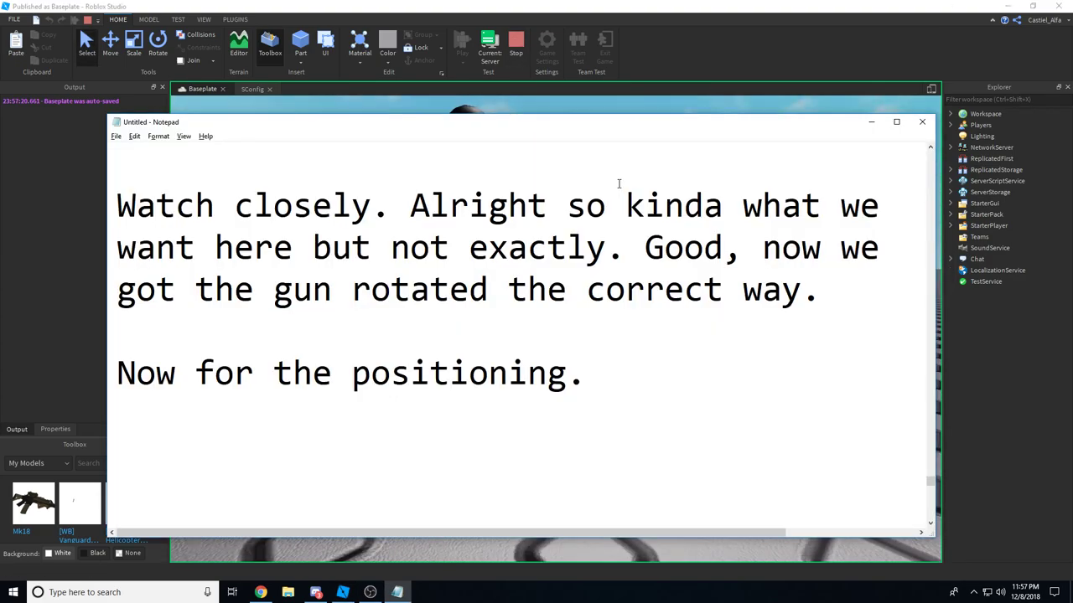
pyautogui.write('Okay so in this')
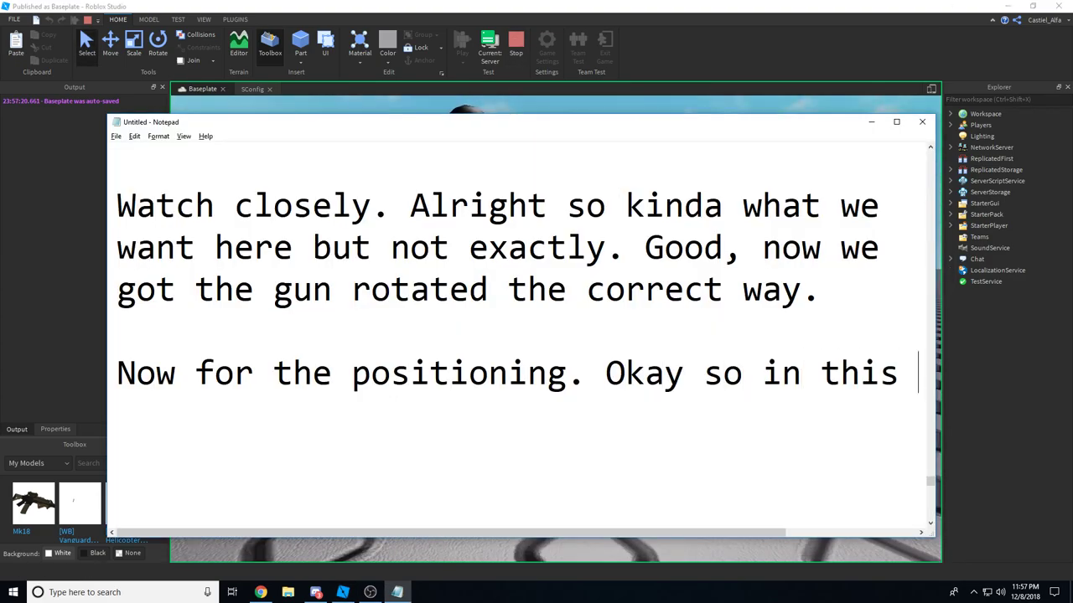
pyautogui.write(' case, ')
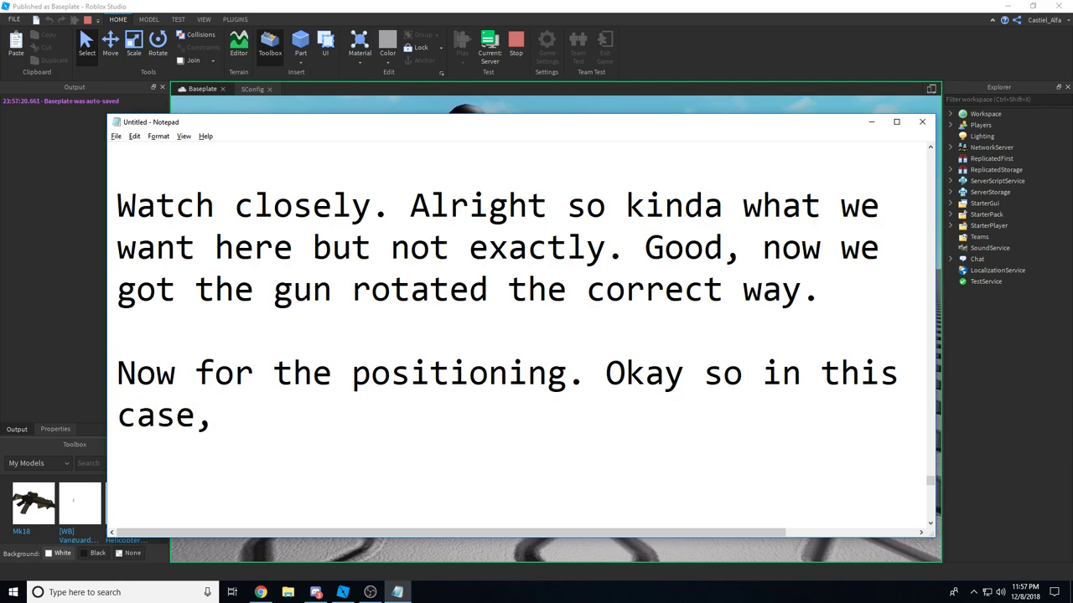
pyautogui.write('the x')
pyautogui.write(' asi')
pyautogui.press('BackSpace')
pyautogui.press('BackSpace')
pyautogui.write('xi')
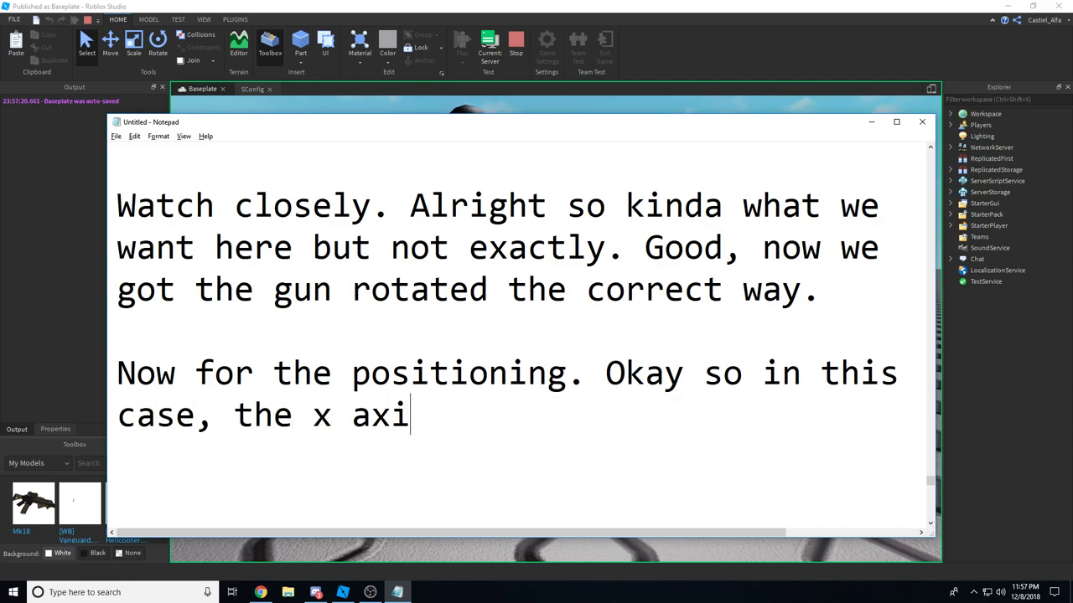
pyautogui.write('s is up and down. ')
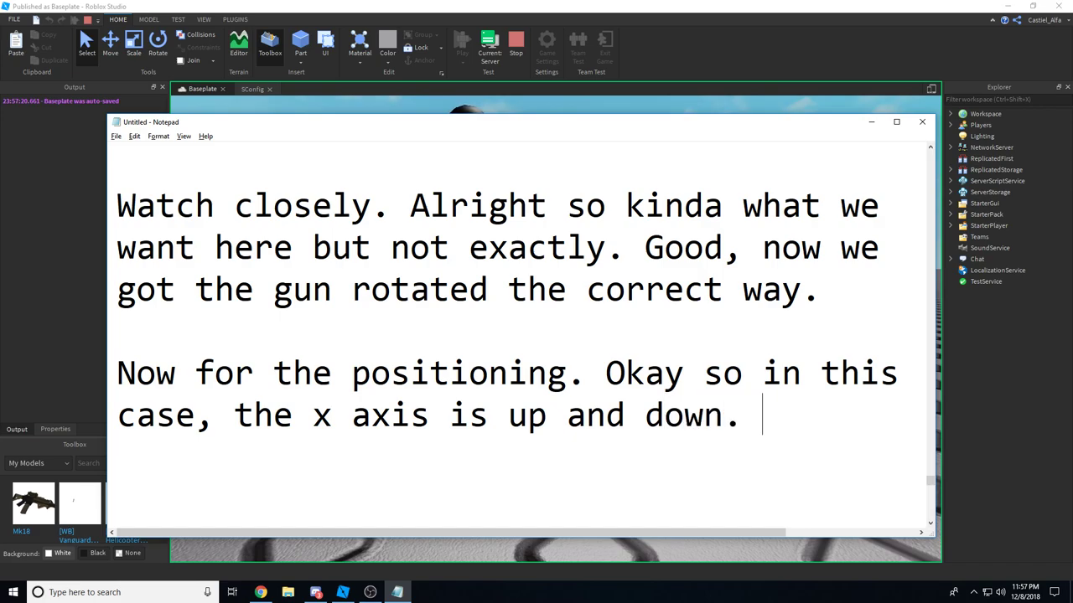
pyautogui.write('This ')
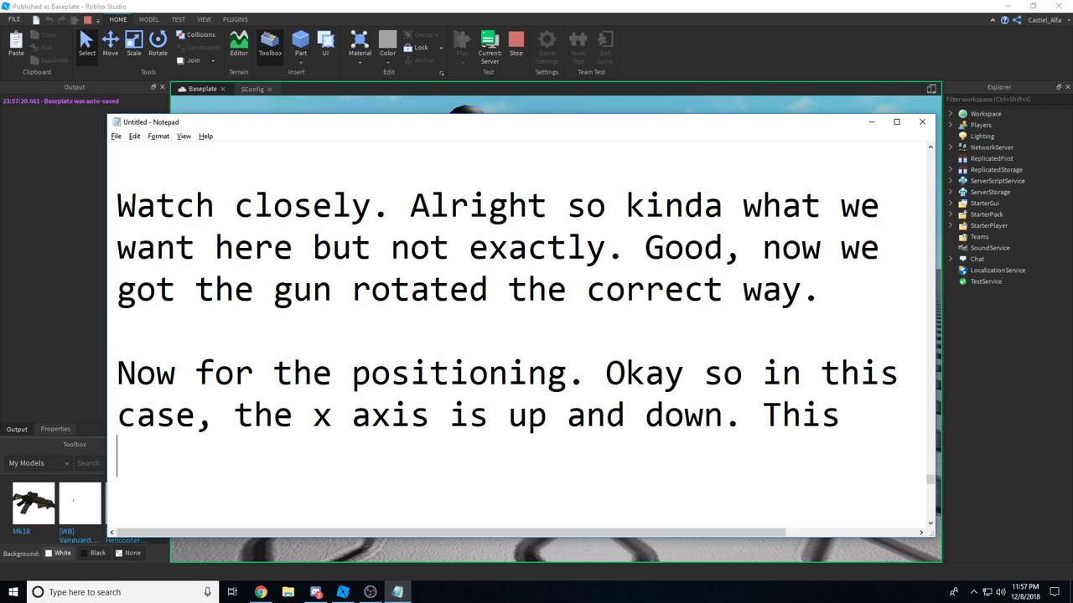
pyautogui.write('is not what we want ')
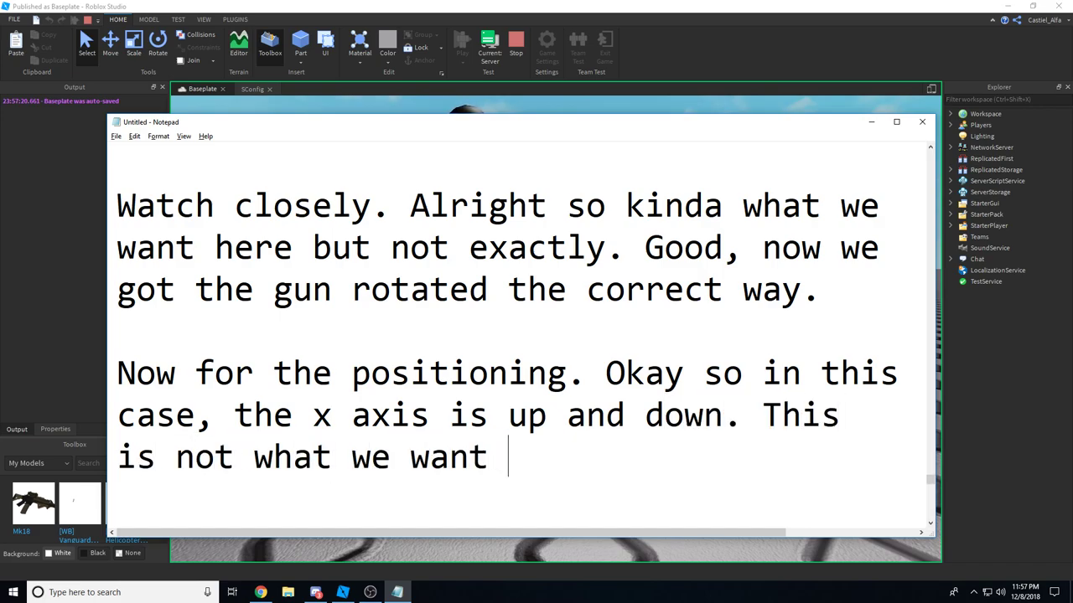
pyautogui.write('to do just yet.')
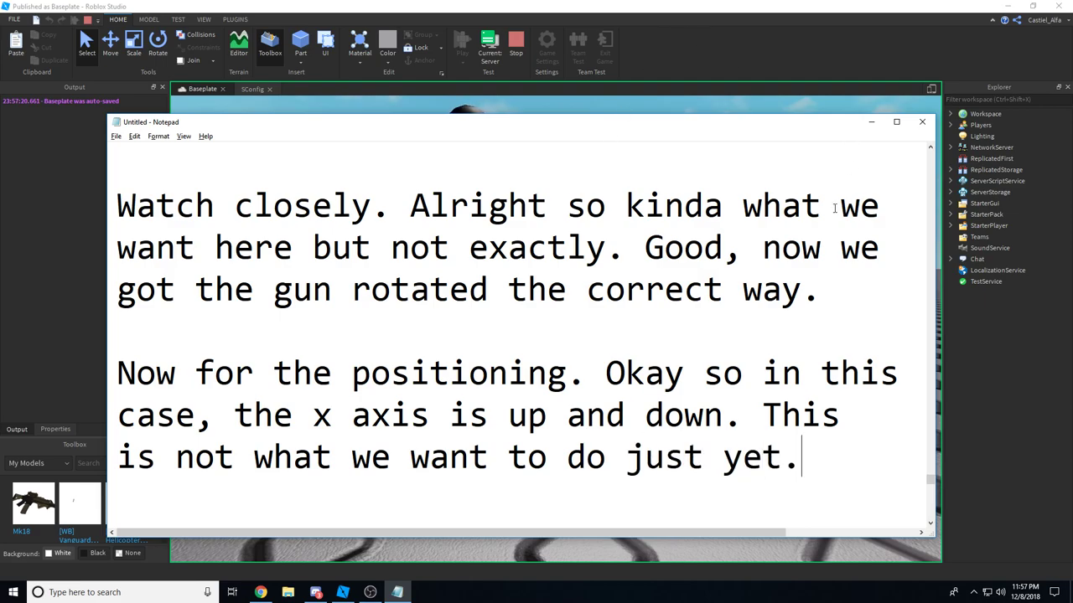
# Return to SConfig in Roblox Studio, reset the Z position of GunPos to 0 and select its X position value.
pyautogui.scroll(-2, 809, 260)
pyautogui.click(870, 122)
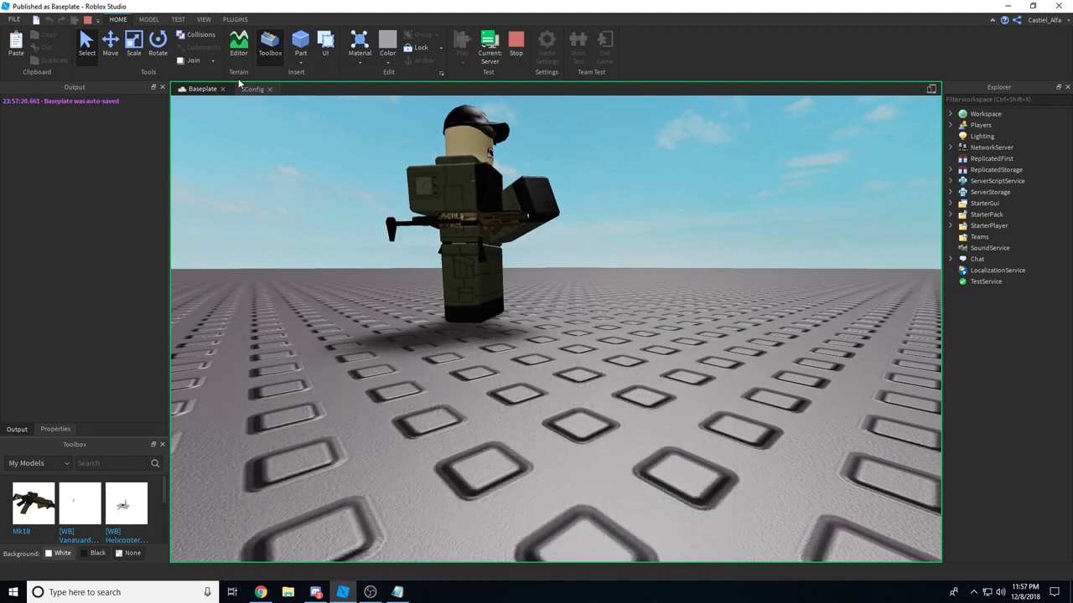
pyautogui.click(253, 89)
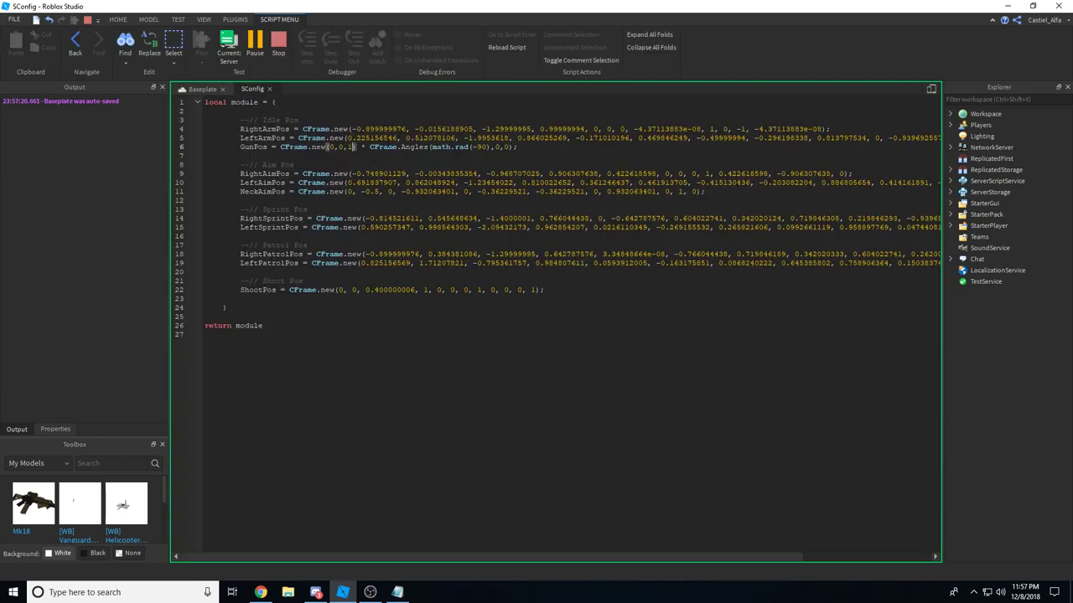
pyautogui.press('BackSpace')
pyautogui.write('0')
pyautogui.moveTo(329, 147); pyautogui.dragTo(334, 147)
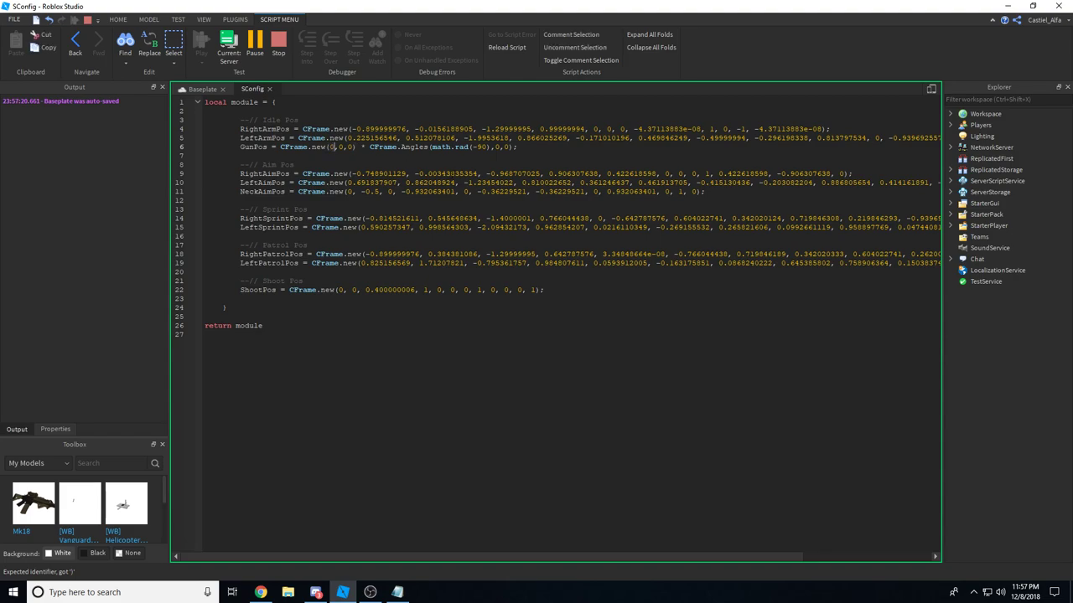
# Switch to Notepad and append the correction "Lol sorry, the Z axis is up and down*" to the positioning note.
pyautogui.hotkey('alt', 'Tab')
pyautogui.write('L')
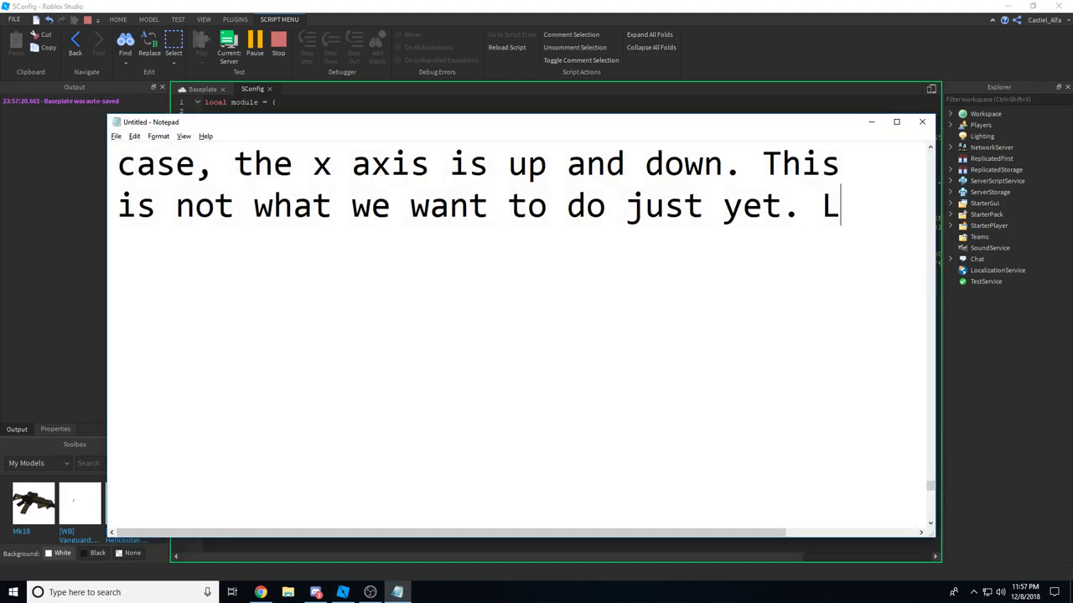
pyautogui.write('ol sorry, th')
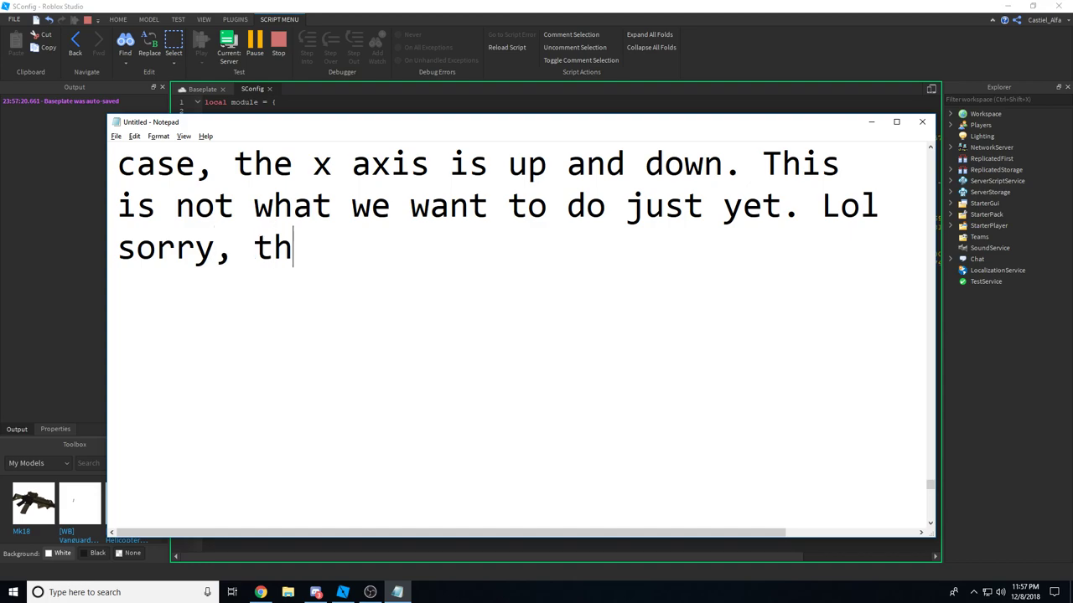
pyautogui.write('e Z axis i')
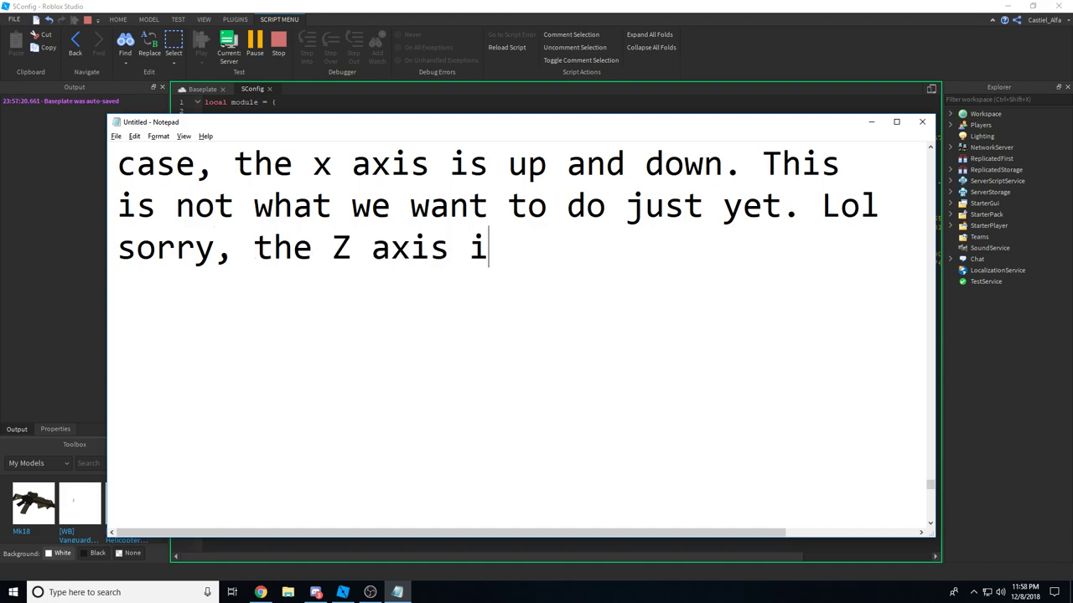
pyautogui.write('s up and down*')
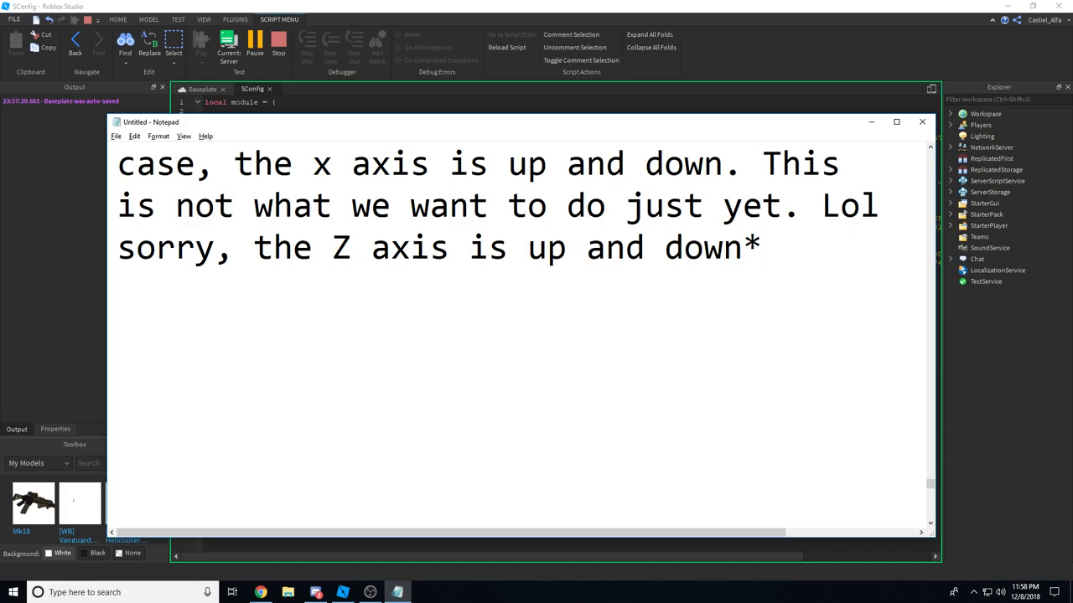
# Switch back to Roblox Studio, stop the running play test and set the X position of GunPos in SConfig to 1.
pyautogui.hotkey('alt', 'Tab')
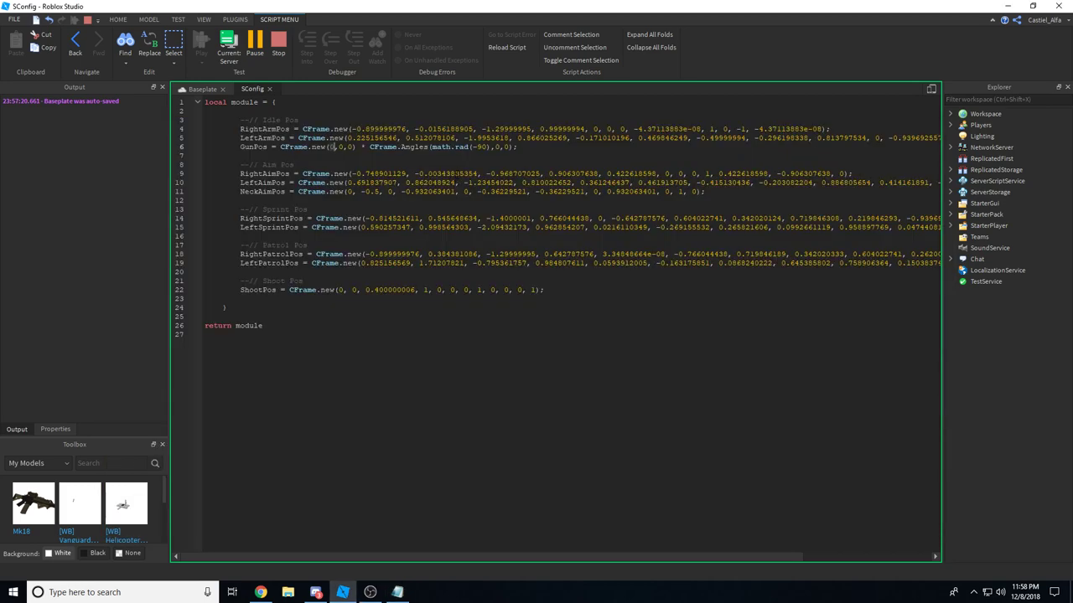
pyautogui.click(287, 63)
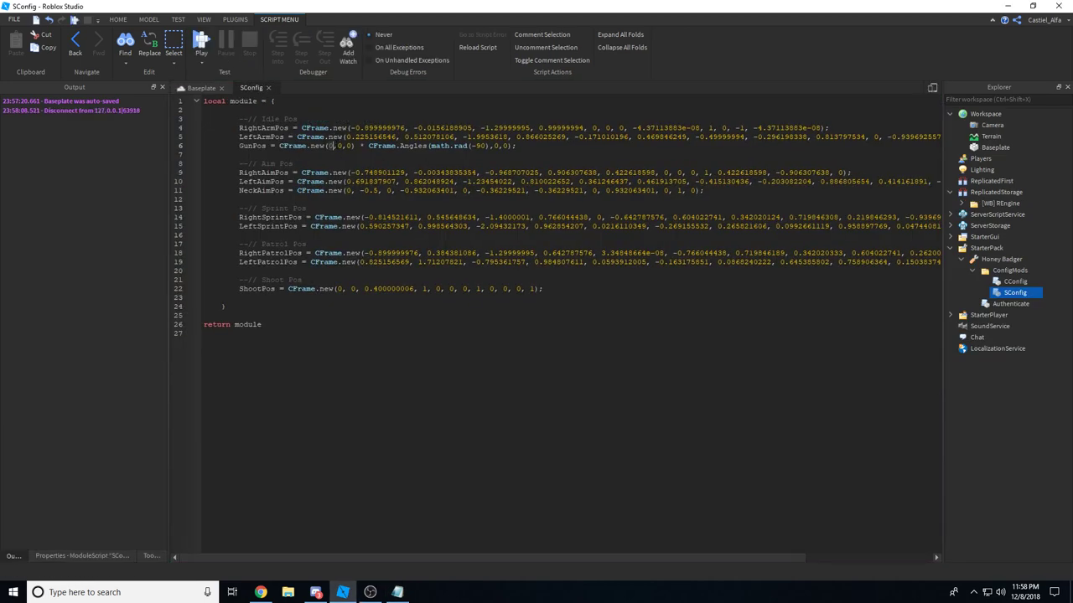
pyautogui.write('1')
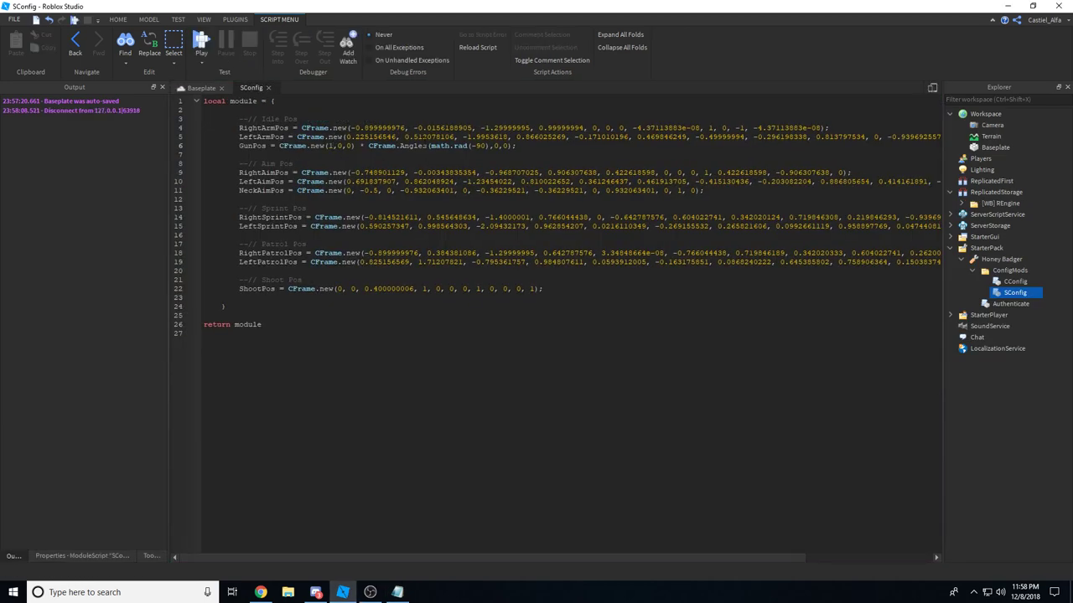
# Play-test the new X position with the Honey Badger equipped and inspect the gun's sideways placement in server mode.
pyautogui.click(212, 41)
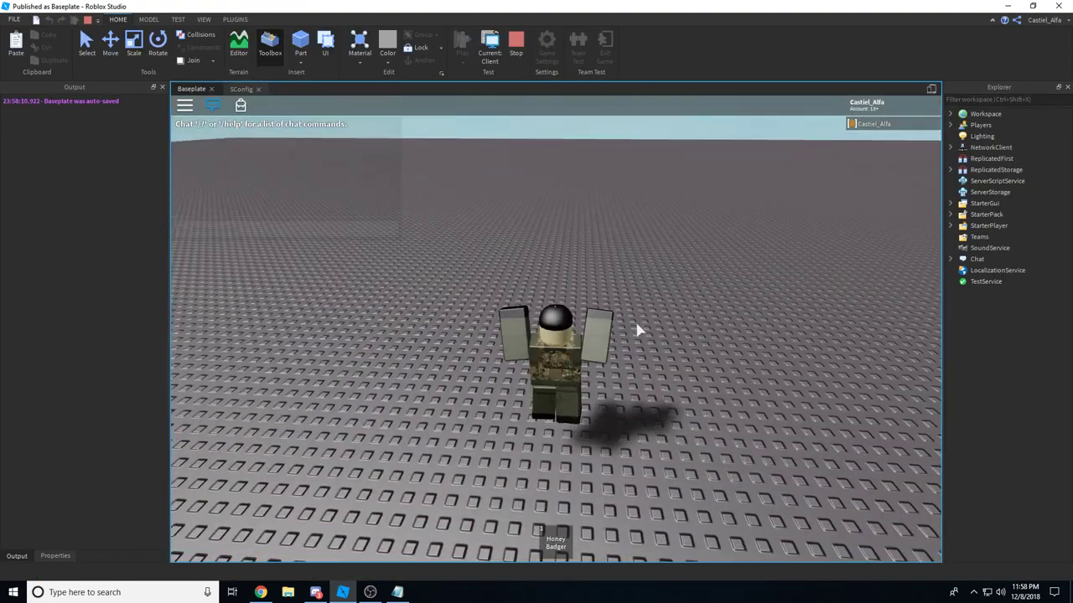
pyautogui.moveTo(637, 329); pyautogui.dragTo(589, 115, button='right')
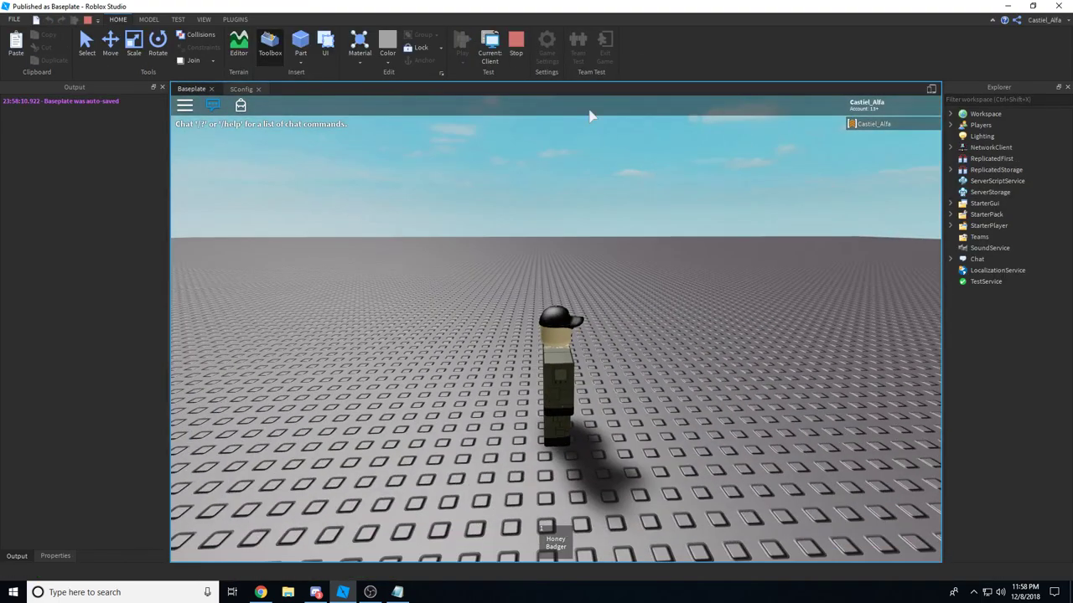
pyautogui.press('1')
pyautogui.click(493, 42)
pyautogui.moveTo(777, 280); pyautogui.dragTo(777, 280, button='right')
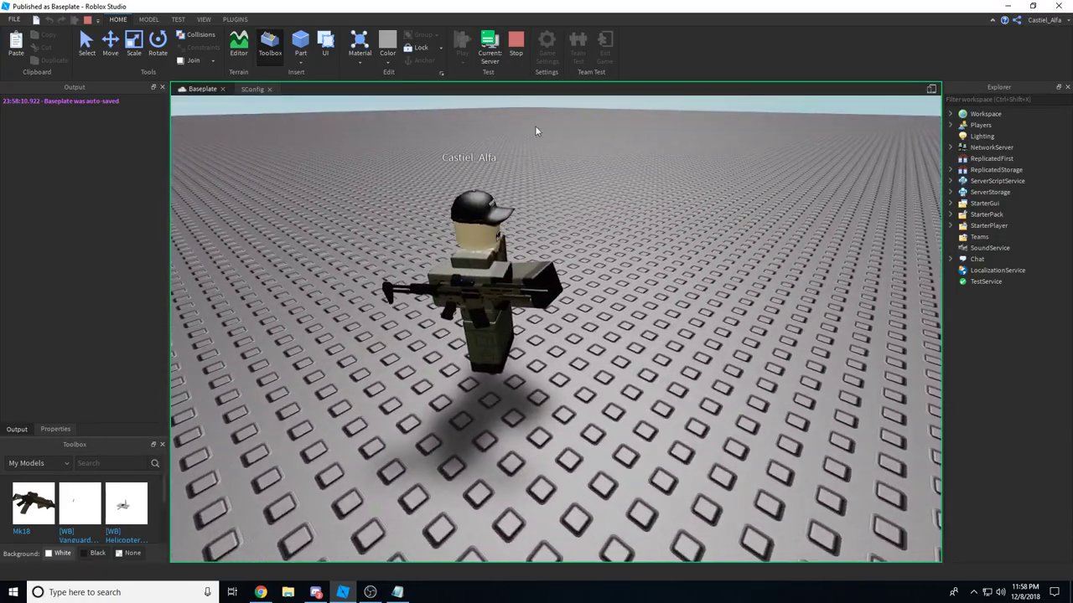
# Stop the play test, return to SConfig, and write "Alright so the x is right/left" as a new paragraph in Notepad.
pyautogui.click(522, 45)
pyautogui.click(256, 88)
pyautogui.hotkey('alt', 'Tab')
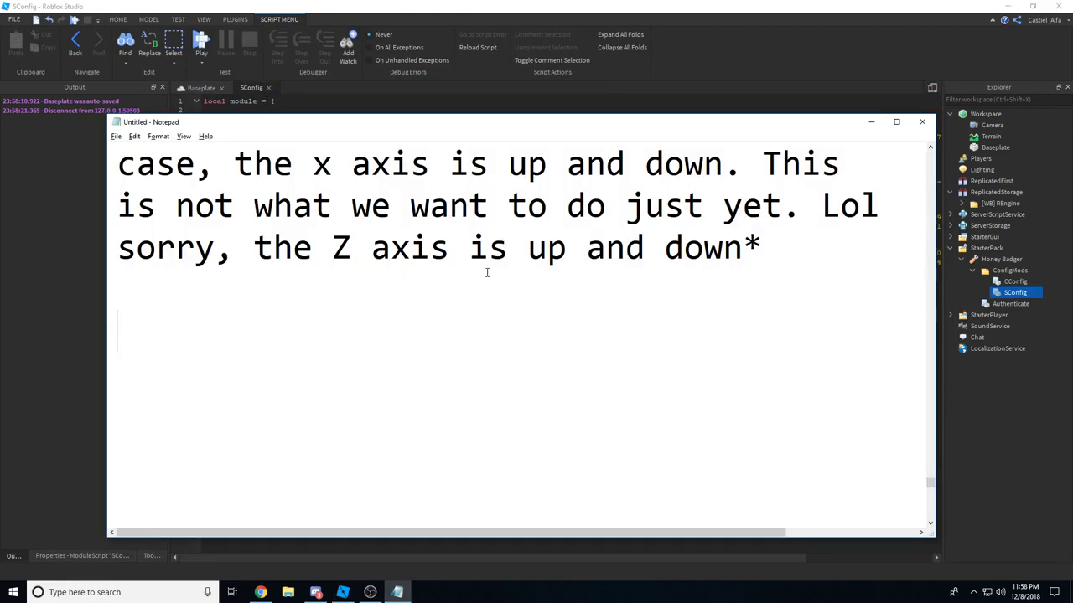
pyautogui.press('Return')
pyautogui.press('Return')
pyautogui.write('Alright so th')
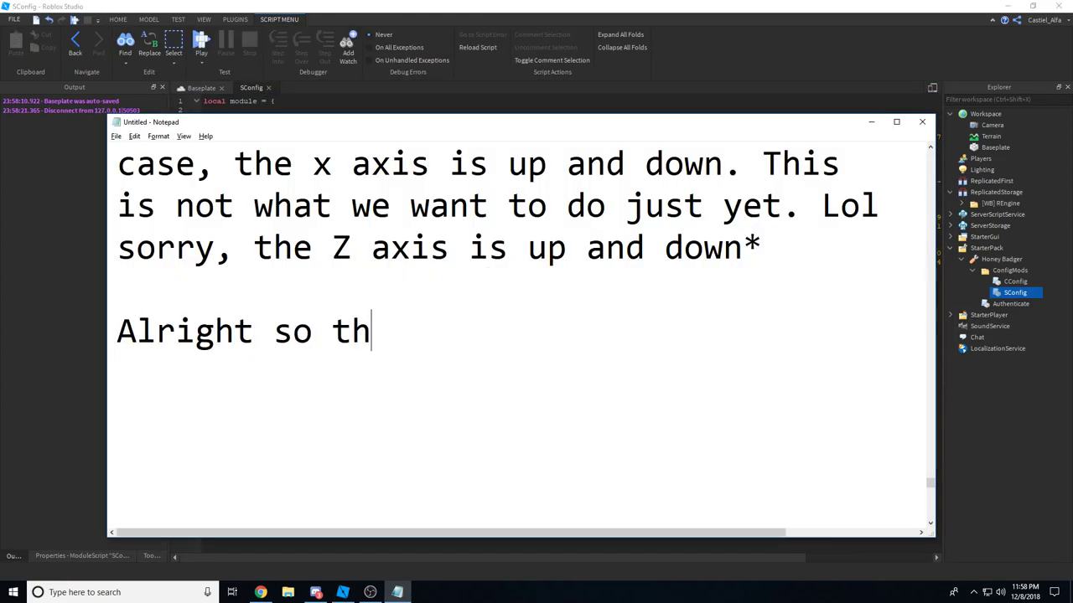
pyautogui.write('e x is ')
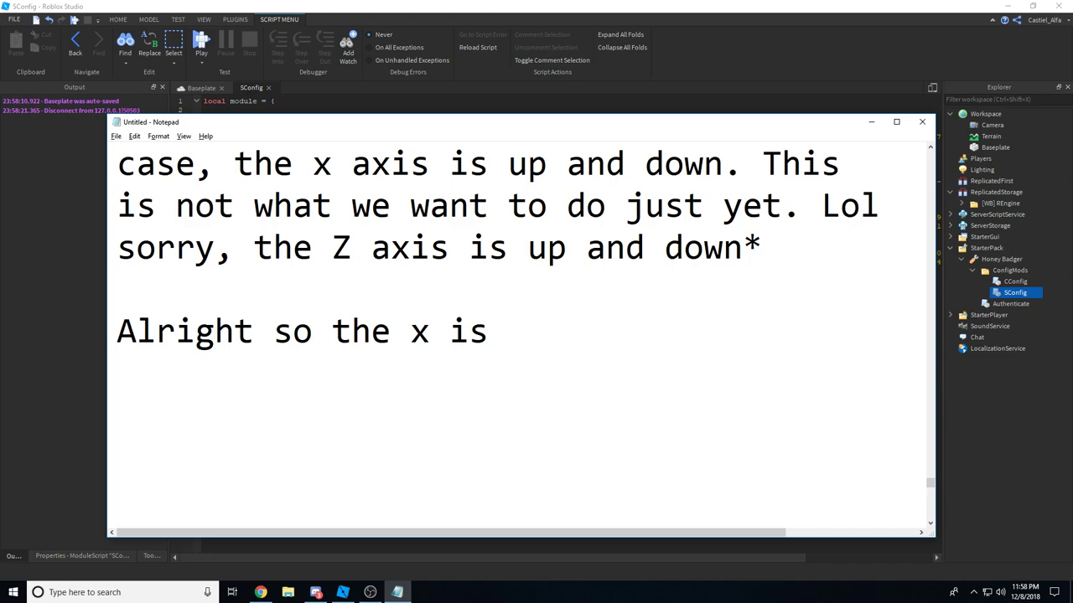
pyautogui.write('right/left')
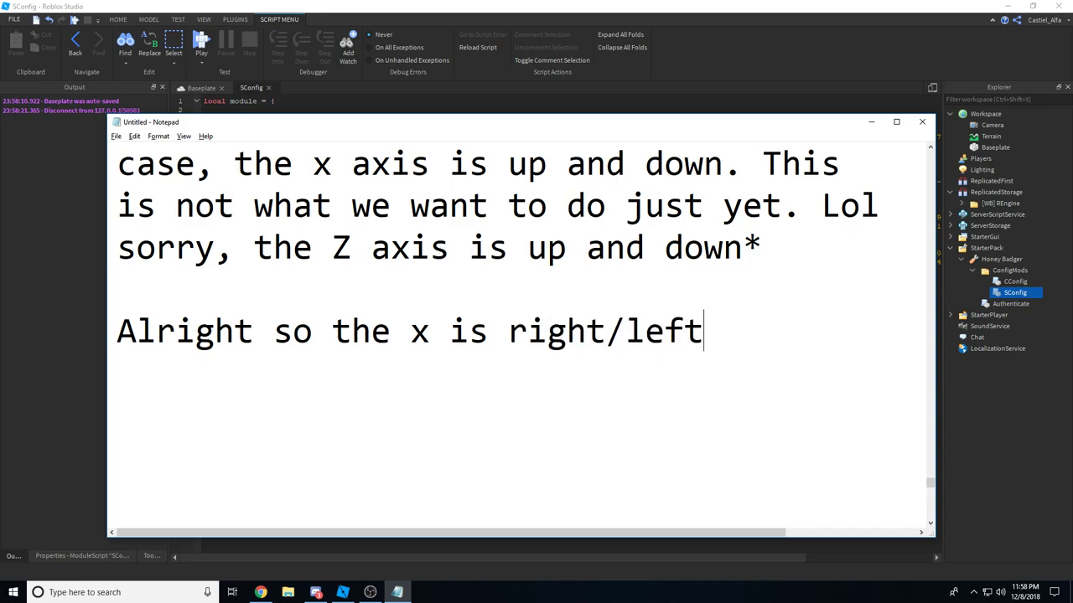
# Add a new Notepad paragraph reading "Since positive 1 goes out to the right, that means -1 should go to the left".
pyautogui.click(869, 125)
pyautogui.hotkey('alt', 'Tab')
pyautogui.write('Since ')
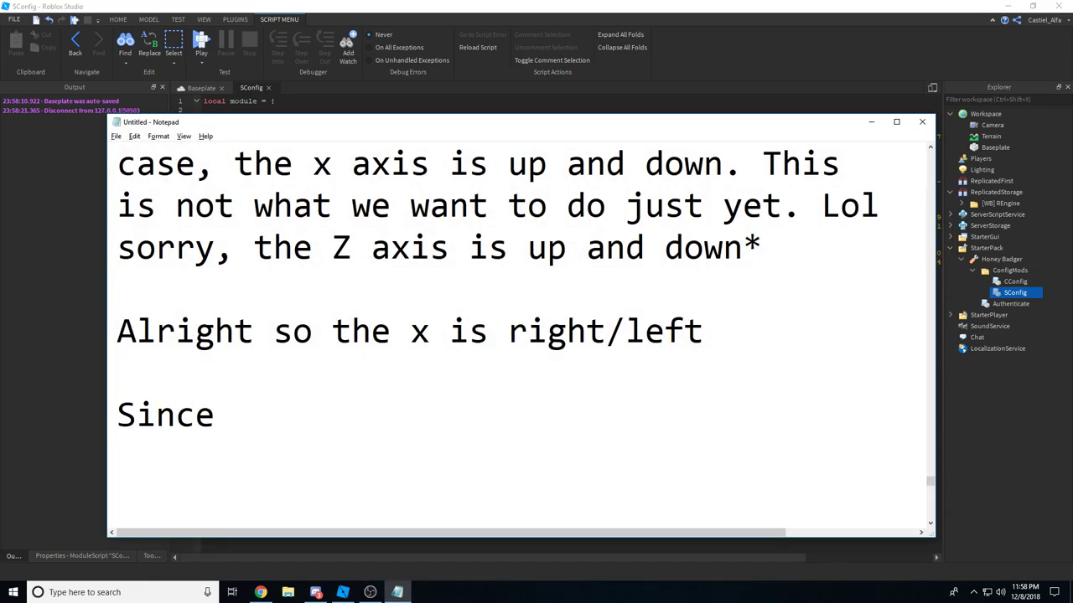
pyautogui.write('positive 1 ')
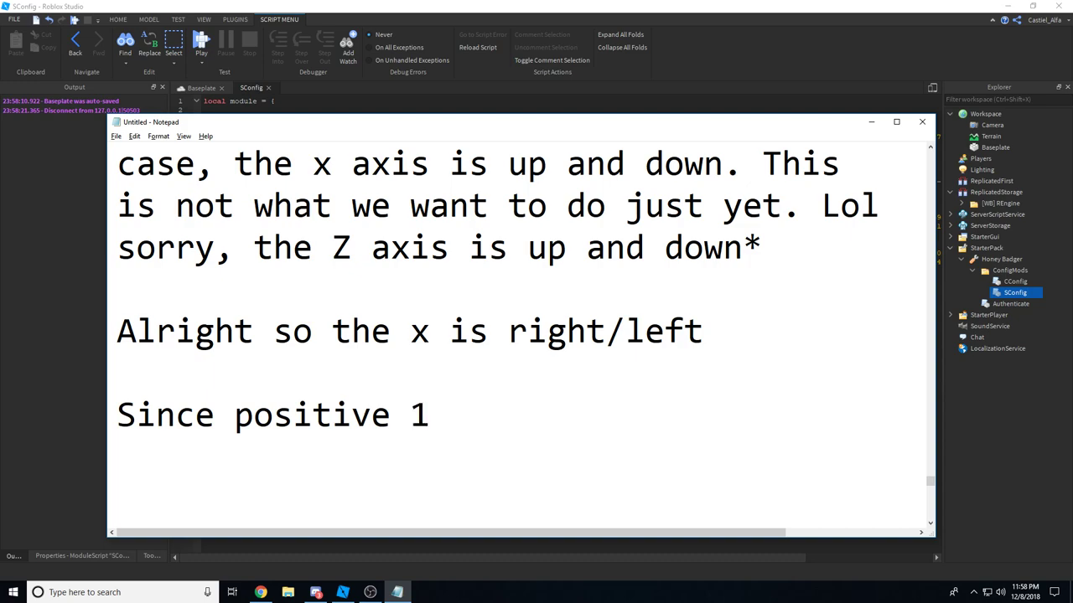
pyautogui.write('goes out to the ')
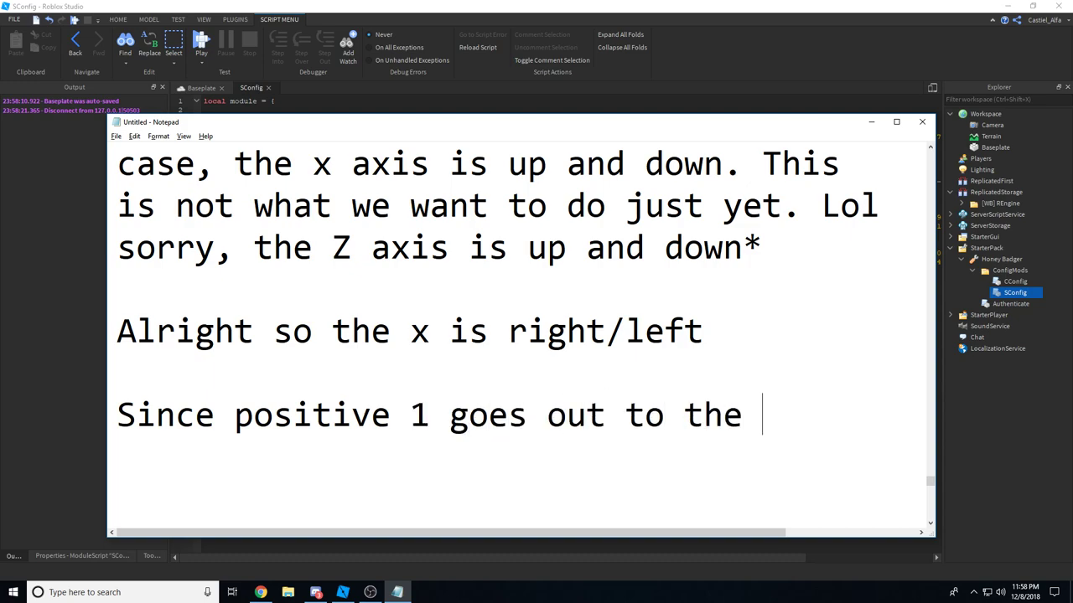
pyautogui.write('right, that means -1')
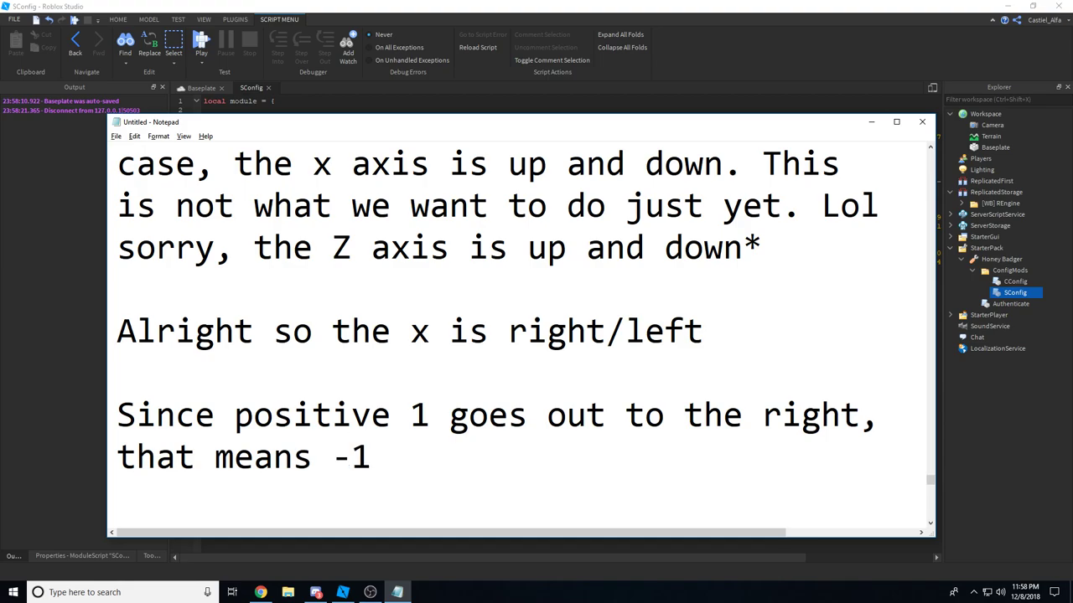
pyautogui.write(' should go to the left')
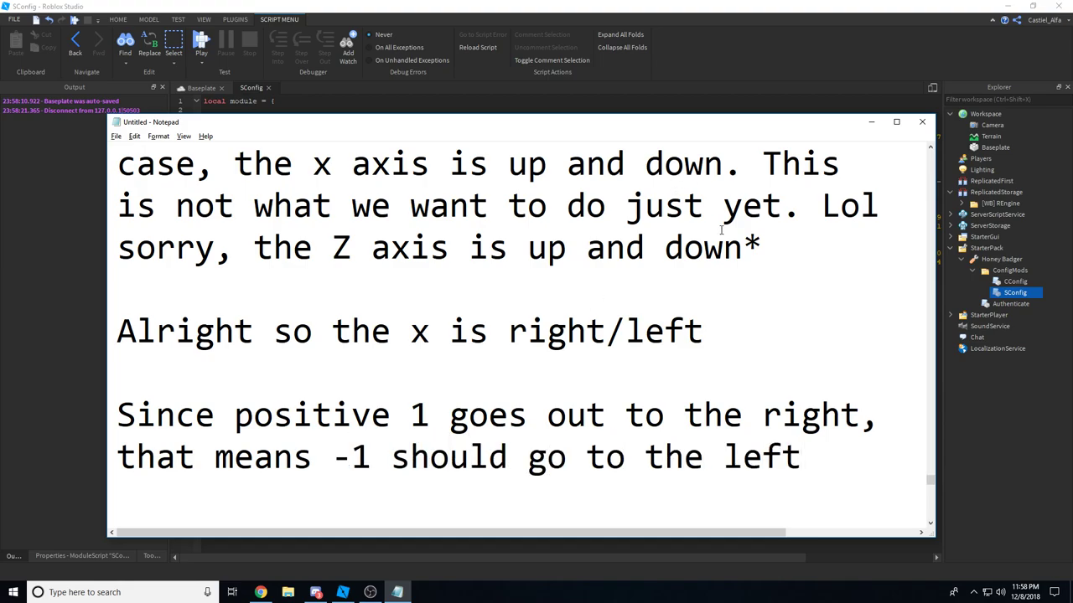
pyautogui.scroll(-4, 682, 313)
pyautogui.scroll(2, 816, 146)
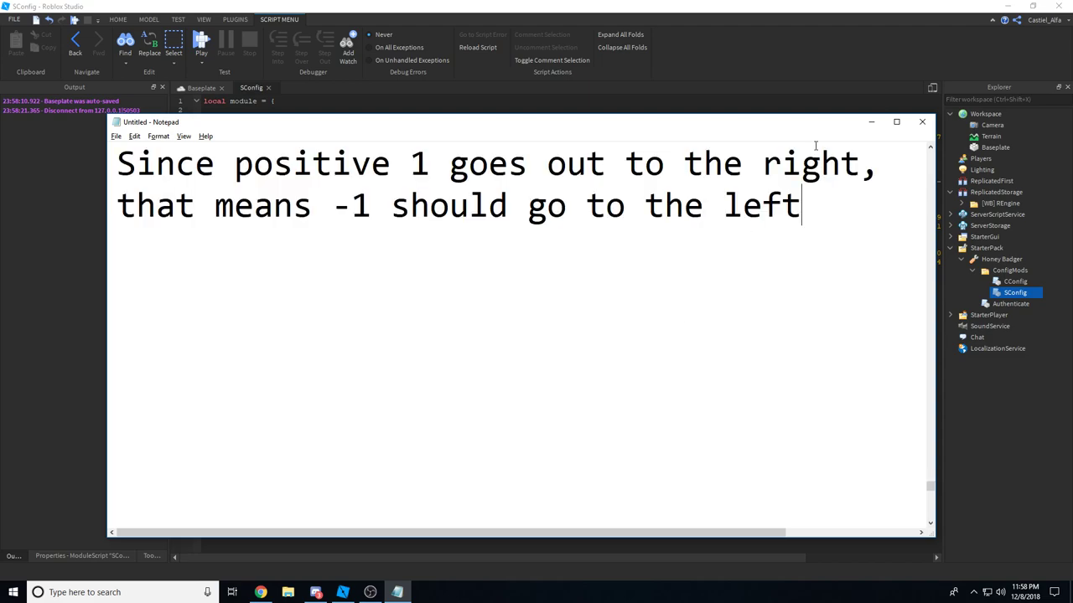
# Switch back to SConfig in Roblox Studio and set the X position of GunPos to -0.5.
pyautogui.click(869, 124)
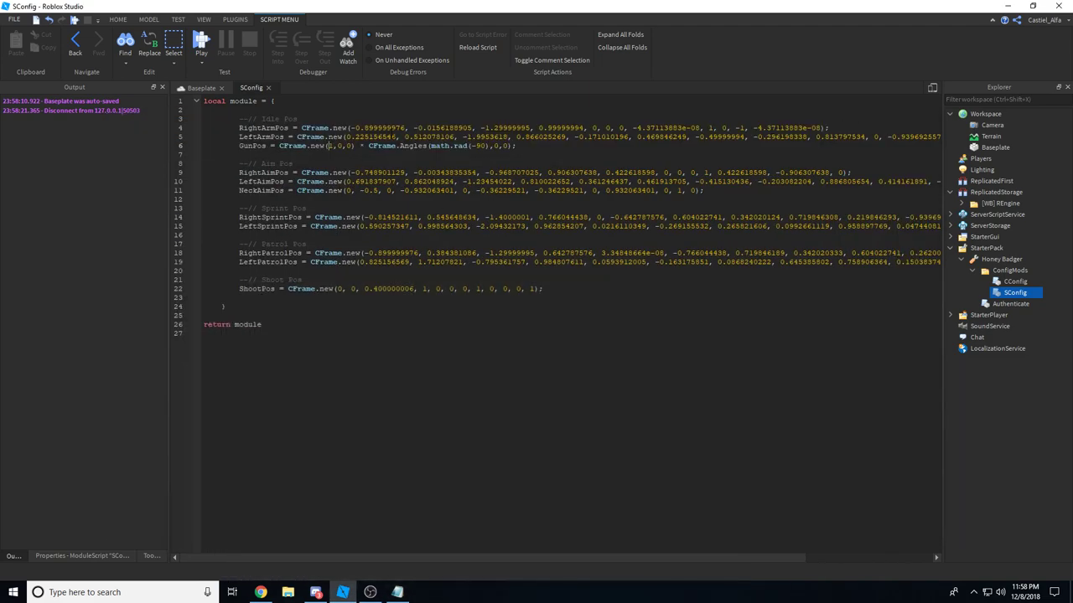
pyautogui.write('-')
pyautogui.press('Delete')
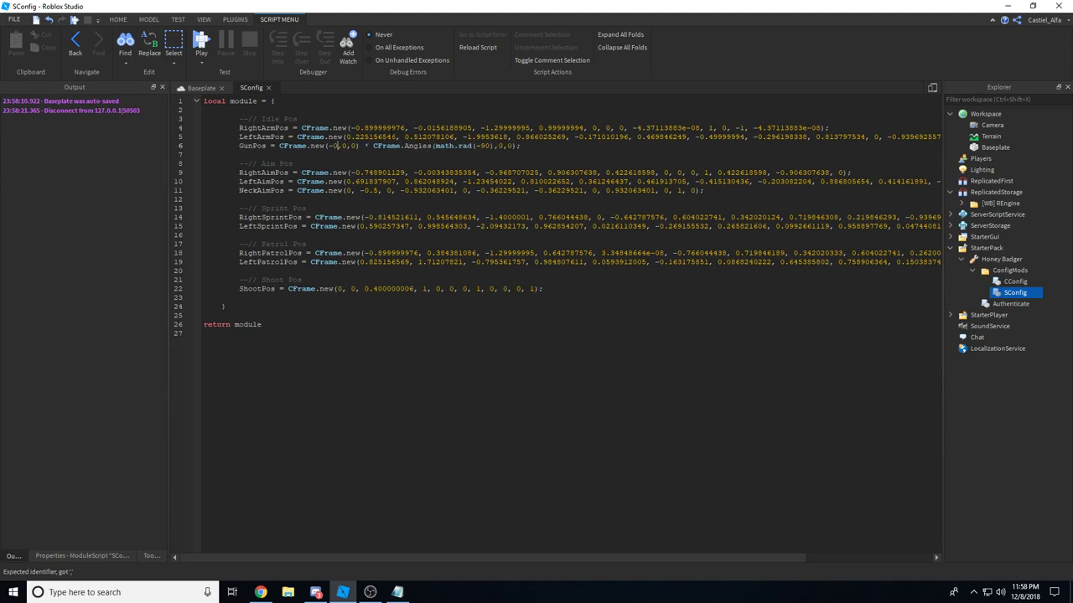
pyautogui.write('0.5')
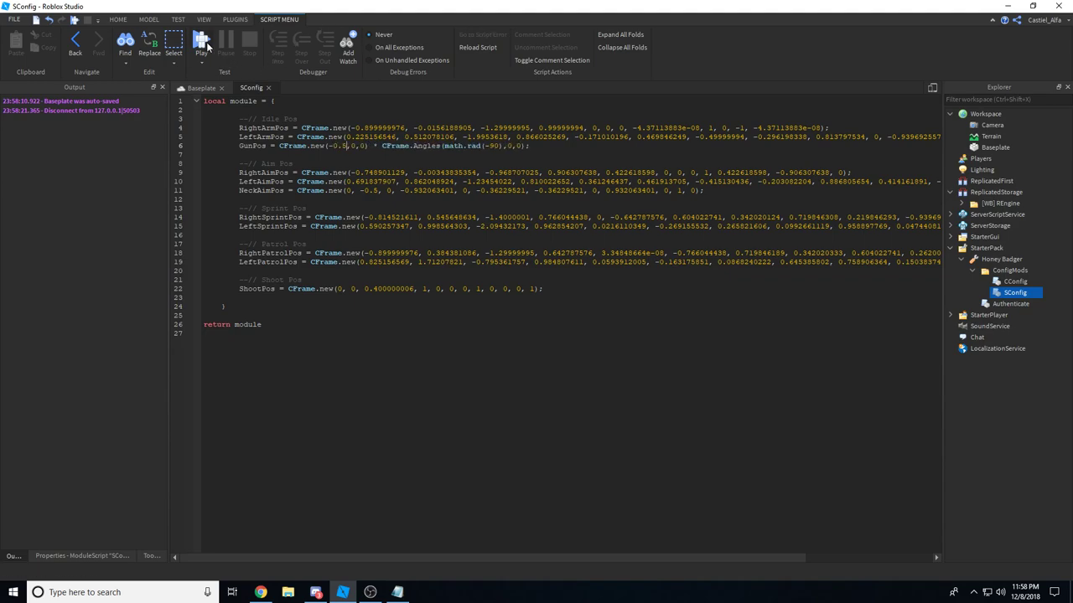
# Play-test the -0.5 X position with the Honey Badger equipped and inspect the gun from the front in server mode.
pyautogui.click(203, 43)
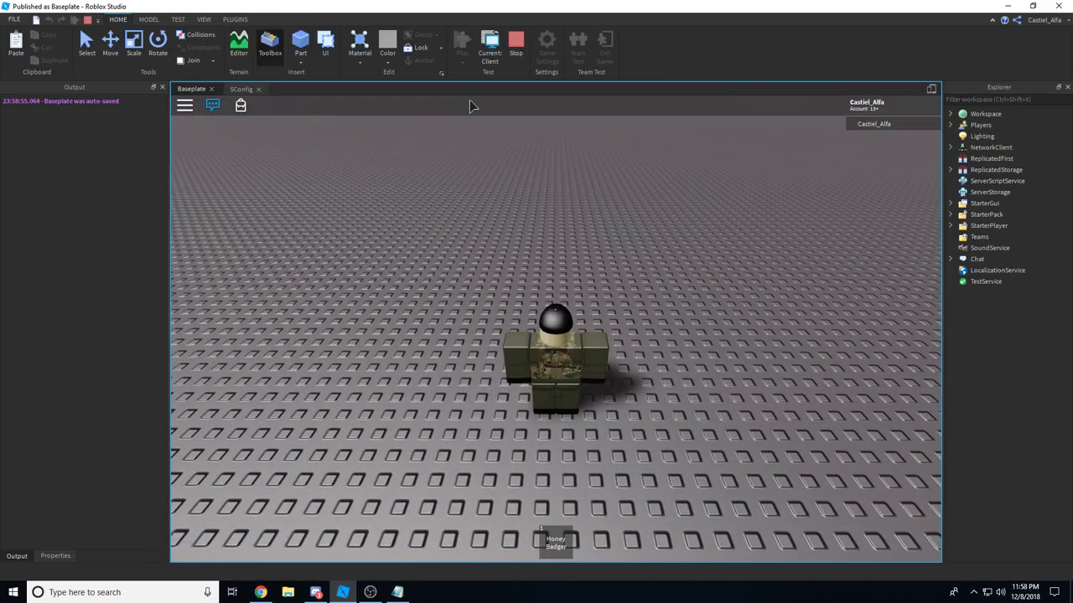
pyautogui.press('1')
pyautogui.click(494, 52)
pyautogui.moveTo(637, 216); pyautogui.dragTo(637, 216, button='right')
pyautogui.press('w')
pyautogui.press('w')
pyautogui.press('d')
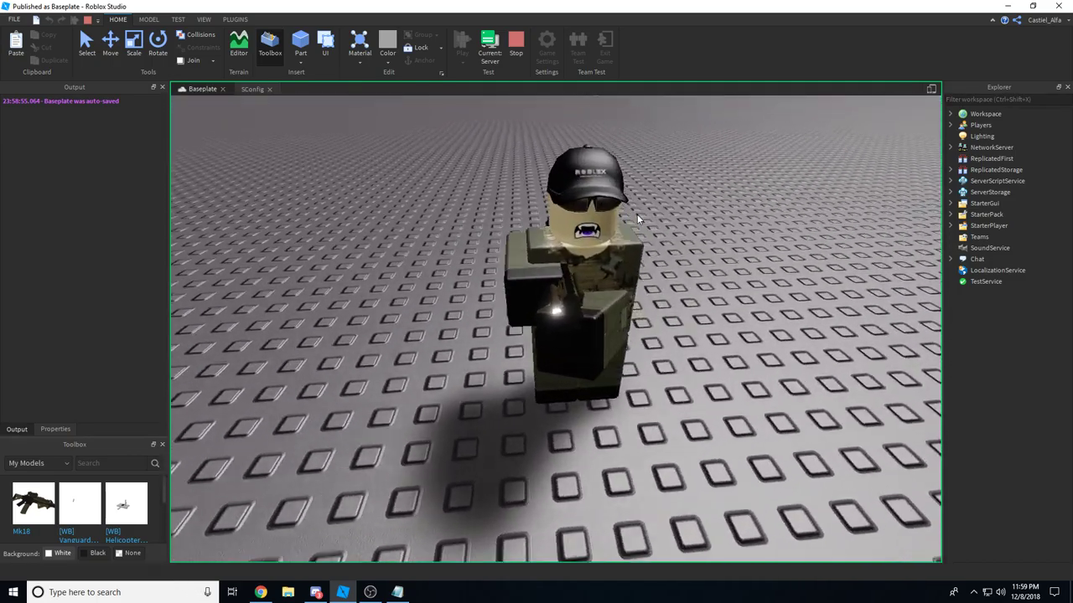
pyautogui.press('s')
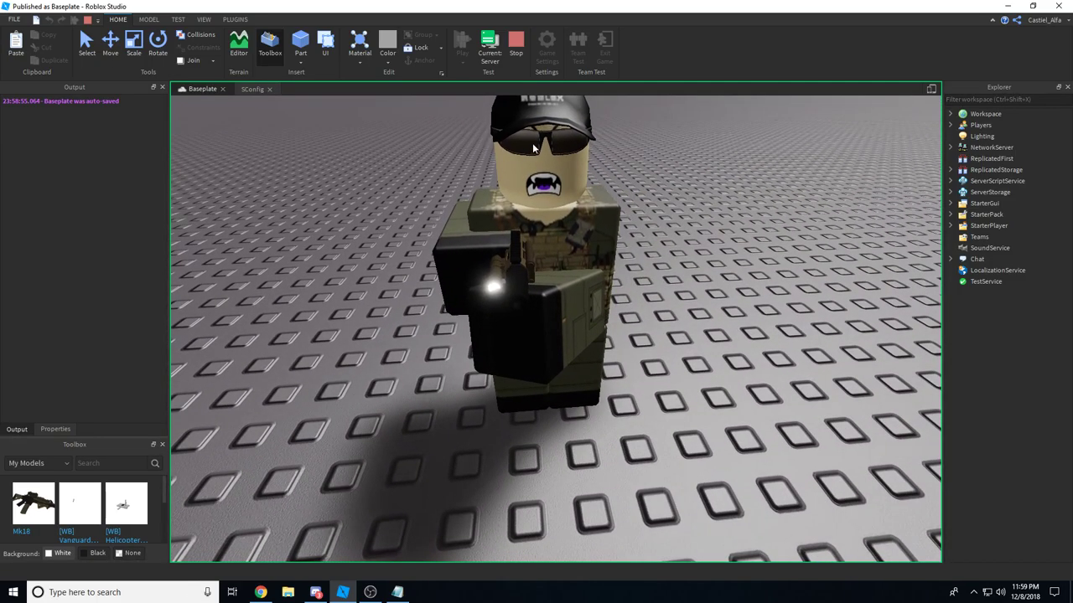
# Stop the play test and add "Too much." to the Notepad explanation of the X axis.
pyautogui.click(516, 52)
pyautogui.hotkey('alt', 'Tab')
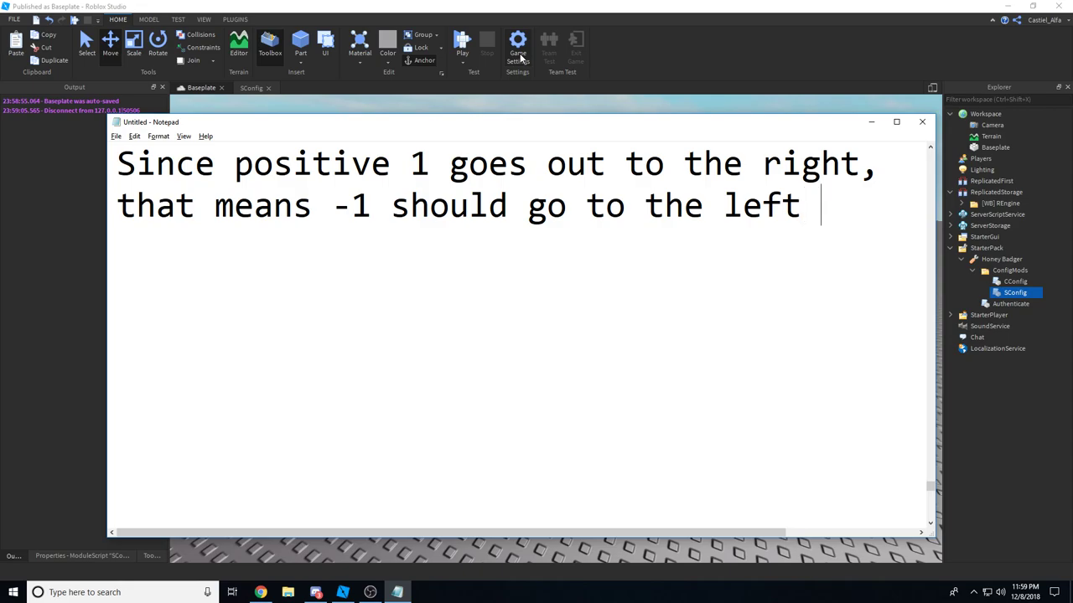
pyautogui.press('Return')
pyautogui.write('Too much.')
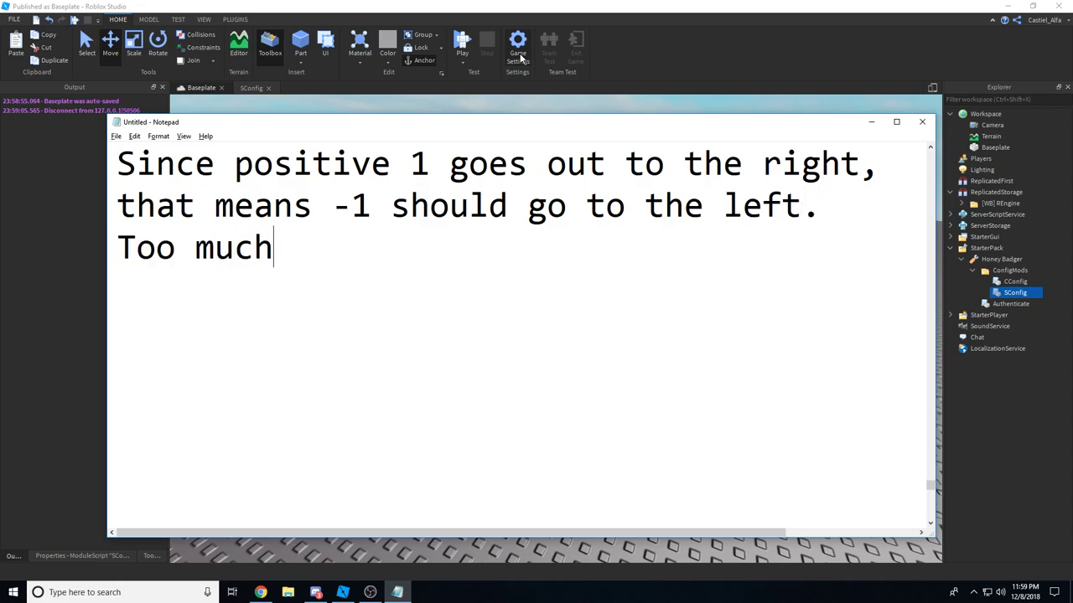
# Set the X position of GunPos in SConfig to -0.4 and play-test the equipped Honey Badger in server mode.
pyautogui.click(872, 124)
pyautogui.click(251, 88)
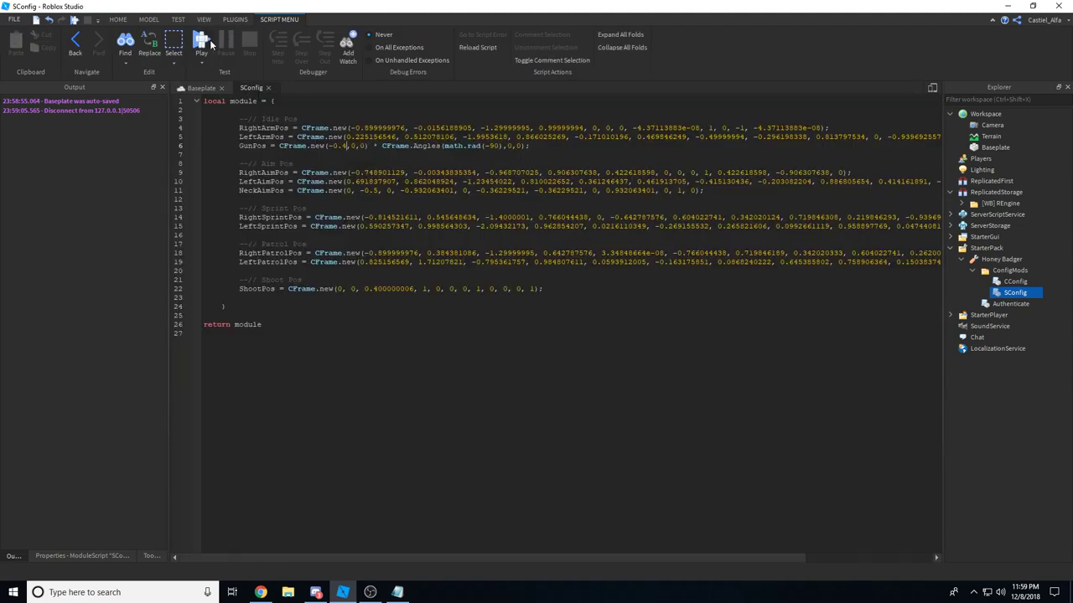
pyautogui.press('F5')
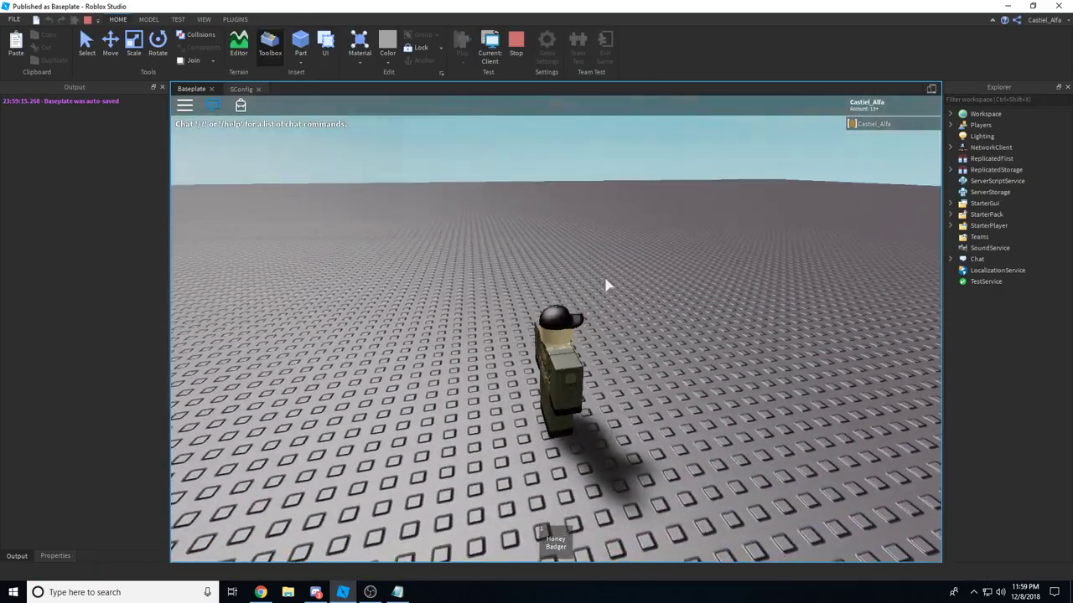
pyautogui.press('1')
pyautogui.click(500, 50)
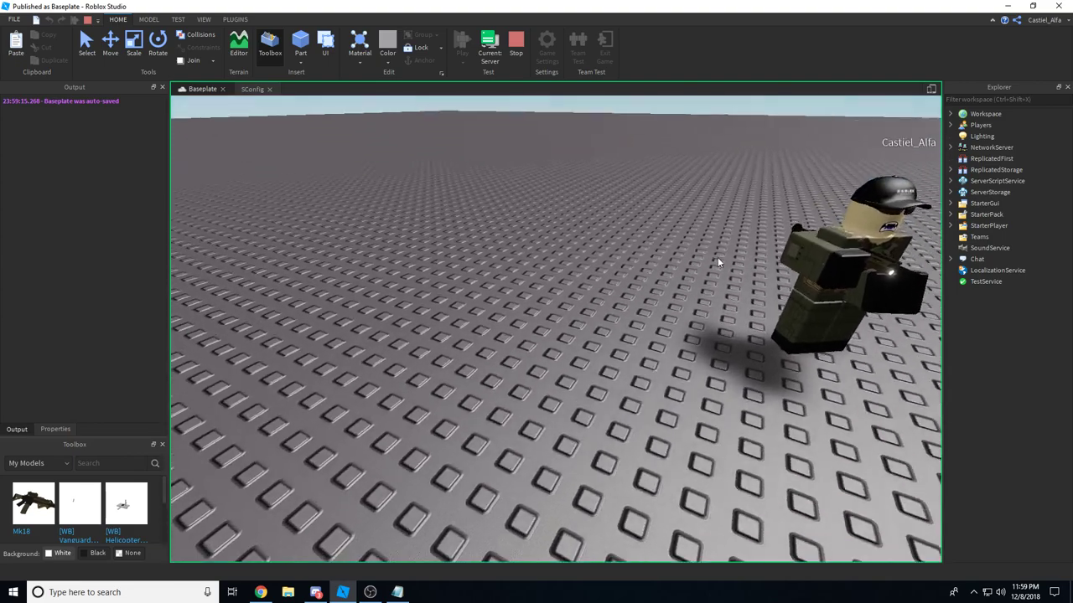
pyautogui.moveTo(717, 256); pyautogui.dragTo(717, 257, button='right')
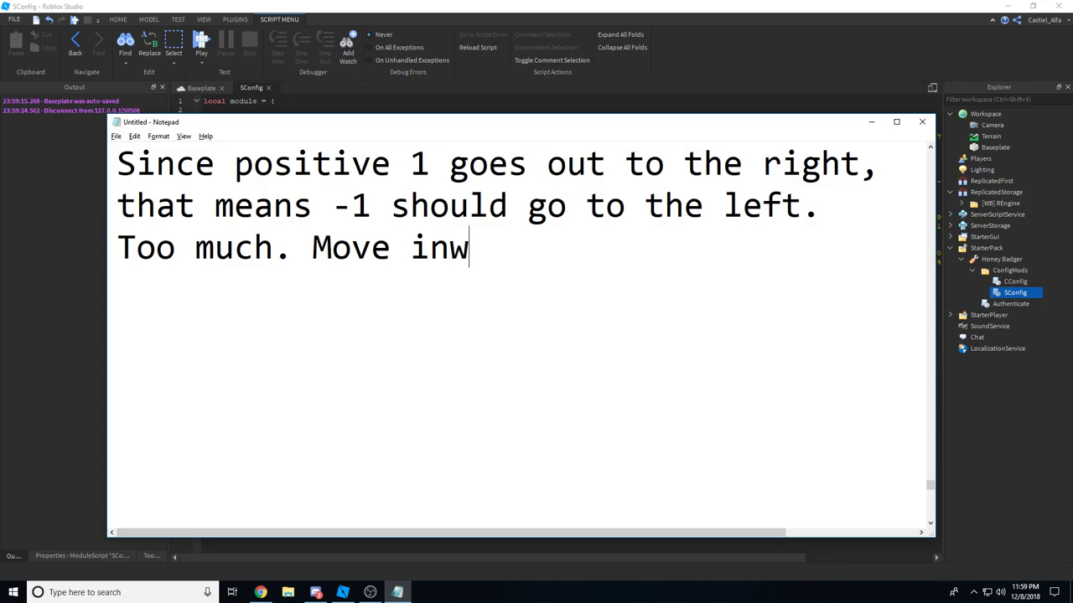
# Note "Move inward." in Notepad, and play-test the Honey Badger in server mode with the GunPos X position set to -0.2.
pyautogui.hotkey('alt', 'Tab')
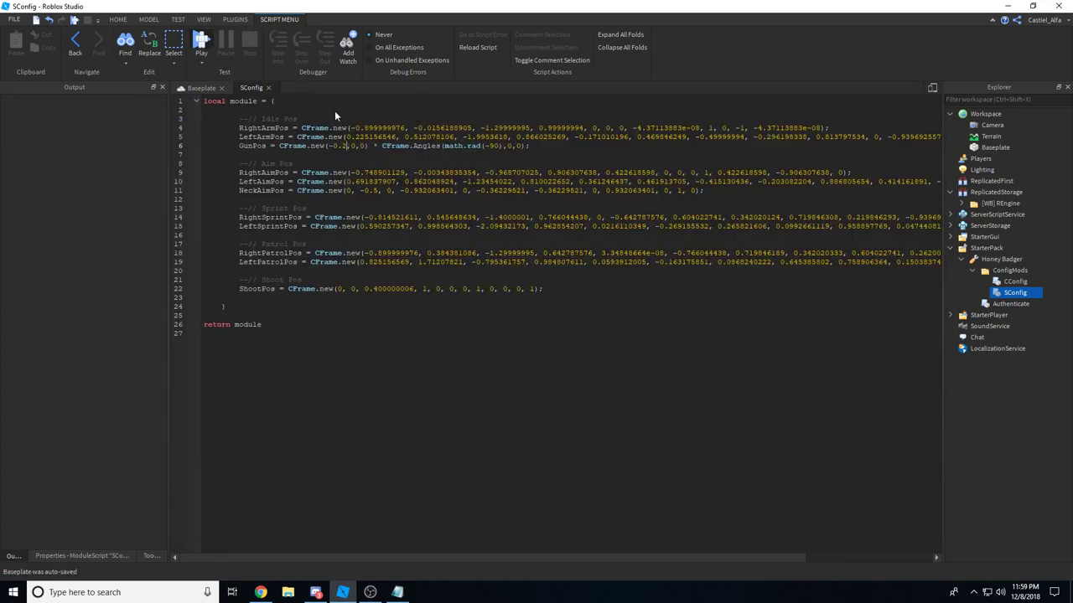
pyautogui.press('F5')
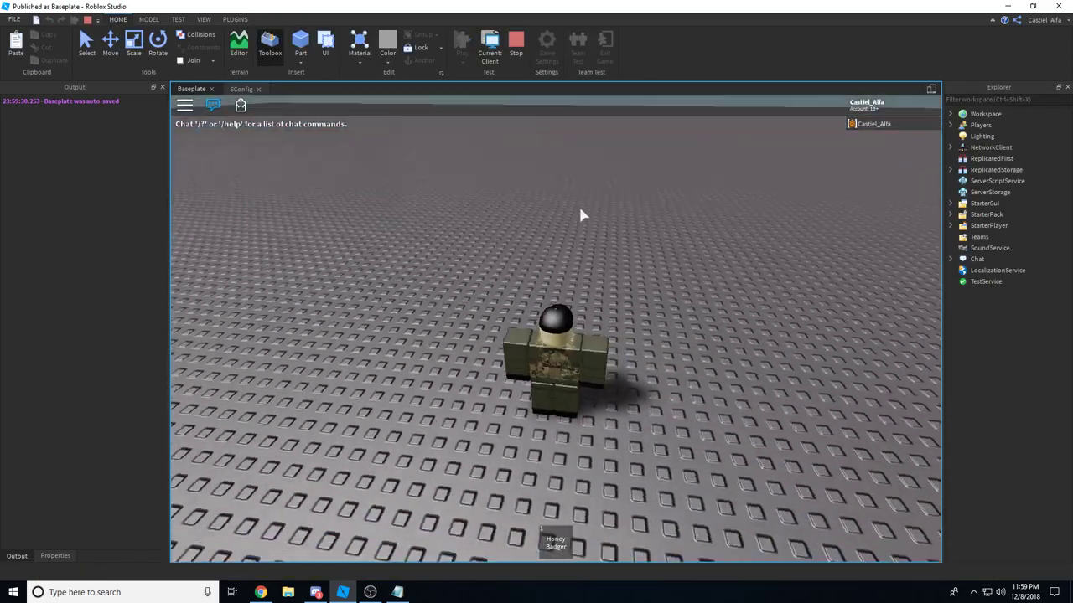
pyautogui.press('1')
pyautogui.click(486, 44)
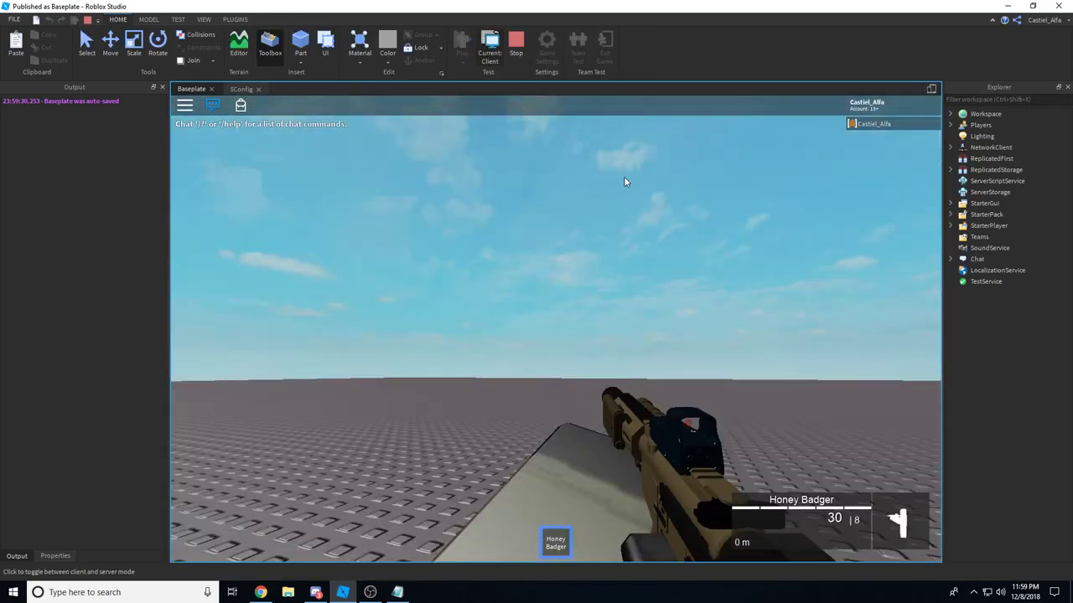
pyautogui.press('w')
pyautogui.moveTo(730, 243); pyautogui.dragTo(730, 243, button='right')
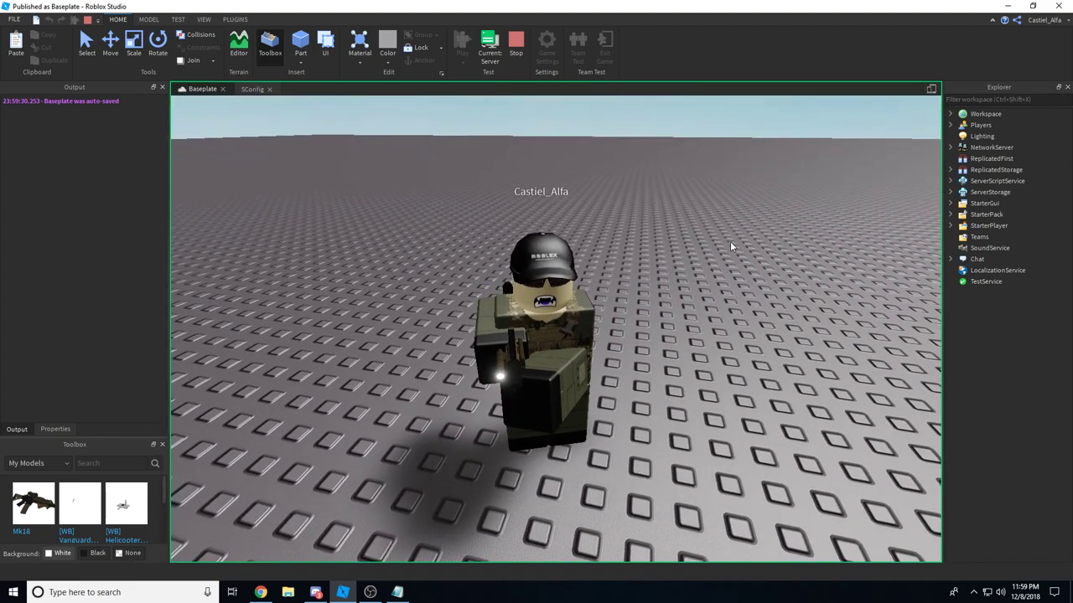
pyautogui.click(518, 47)
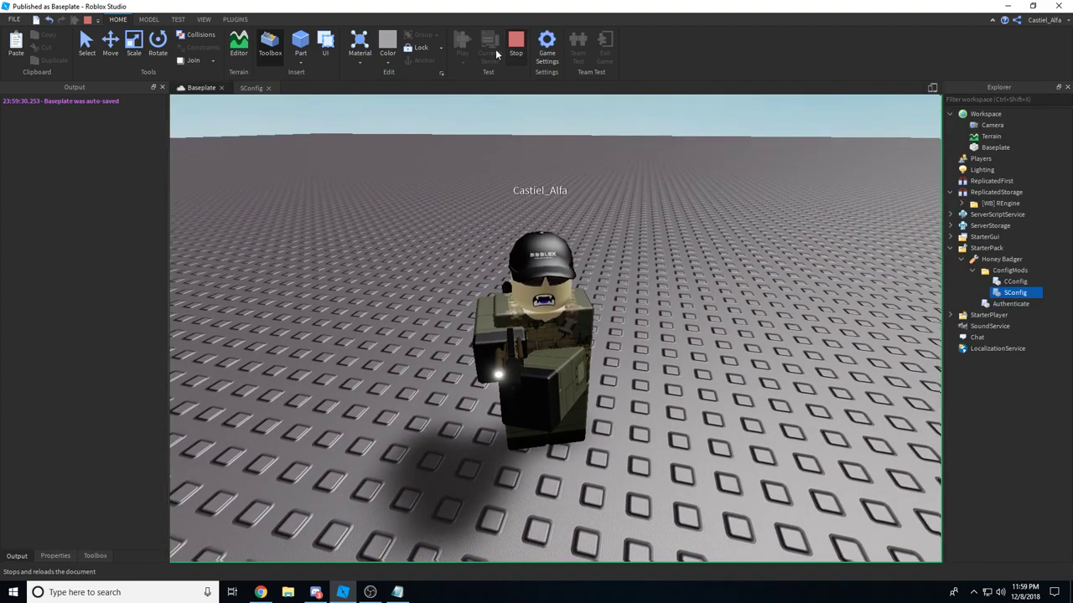
# Set the X position of GunPos in SConfig to -0.25 and play-test the equipped Honey Badger up close in server mode.
pyautogui.click(248, 88)
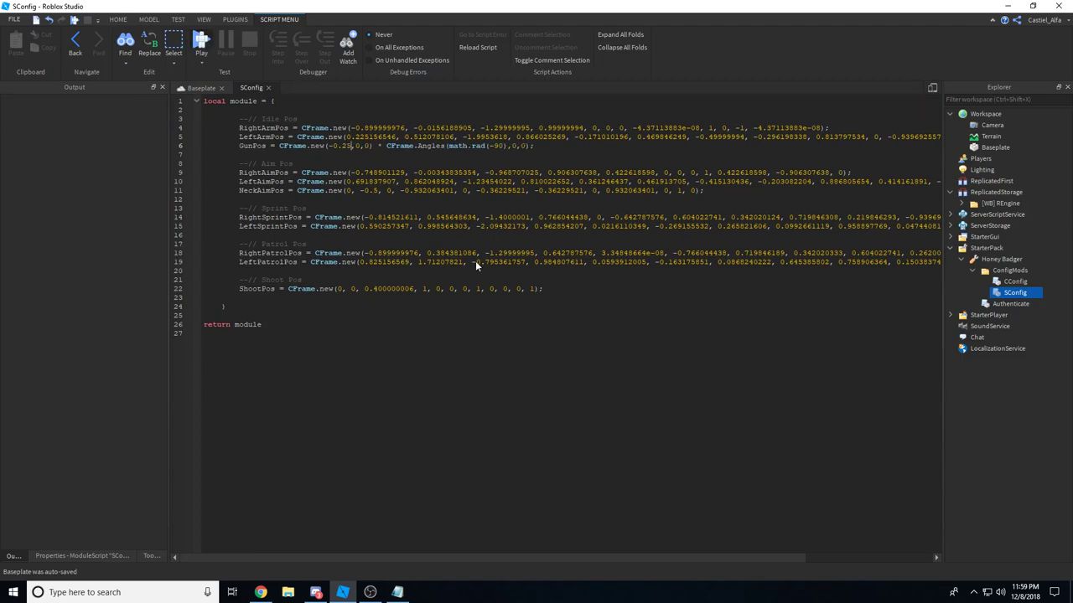
pyautogui.press('F5')
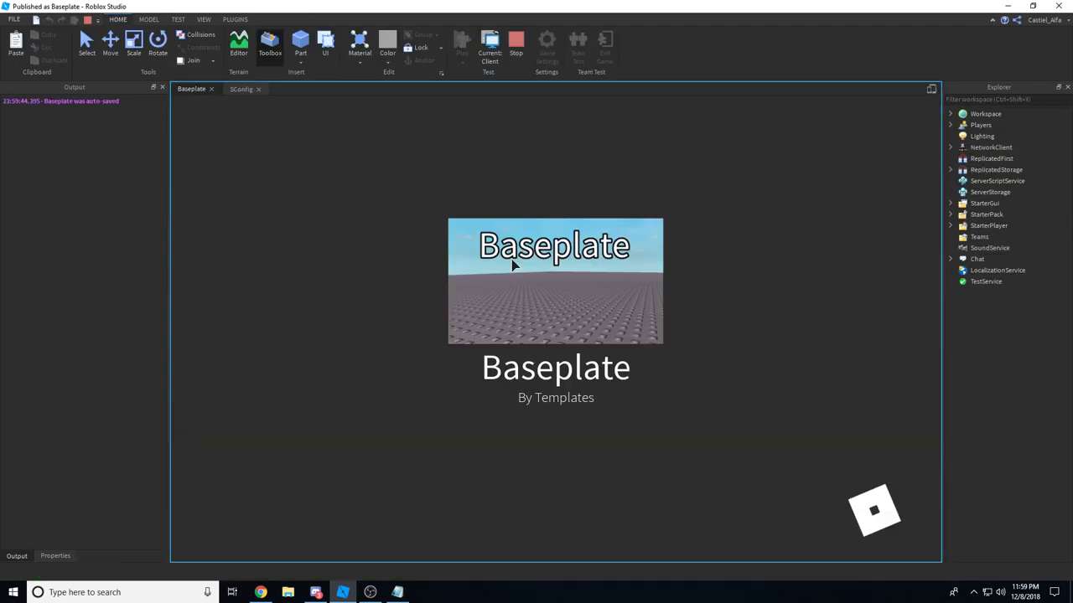
pyautogui.moveTo(572, 281); pyautogui.dragTo(548, 246, button='right')
pyautogui.press('1')
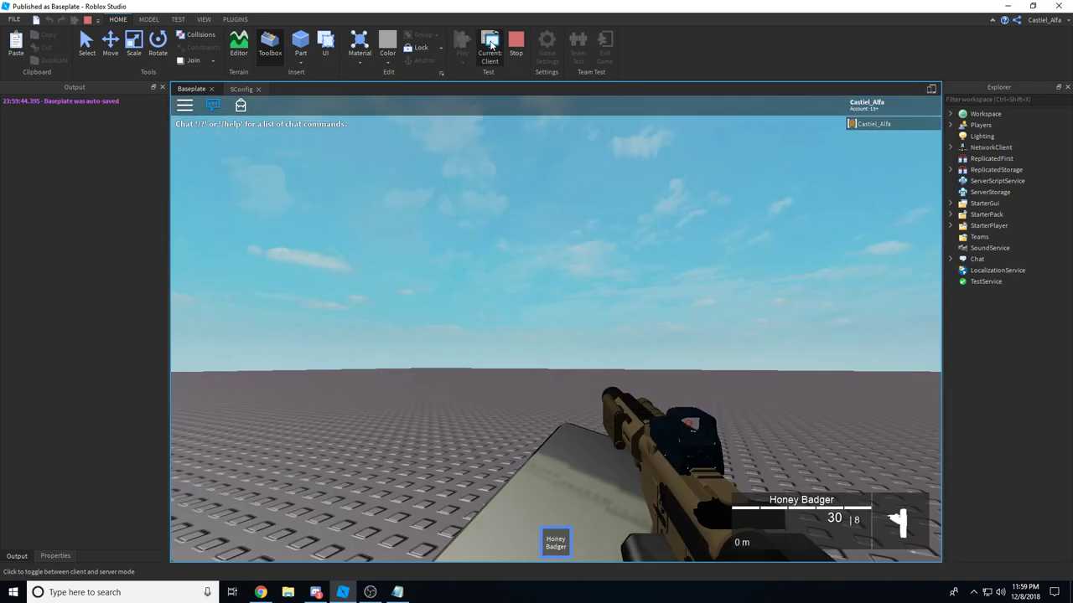
pyautogui.click(490, 46)
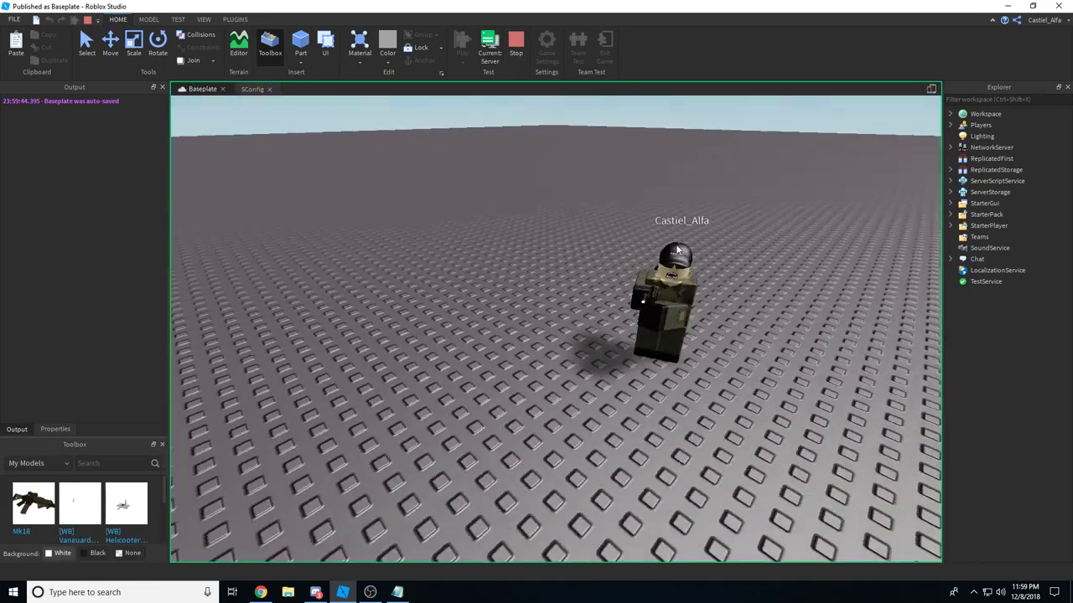
pyautogui.scroll(5, 677, 250)
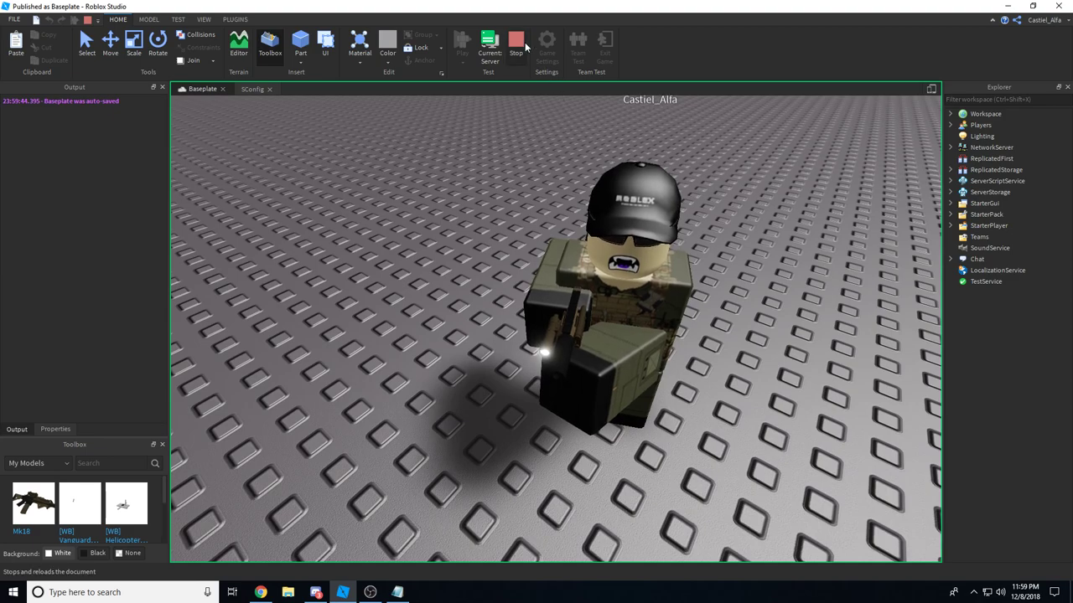
# Stop the play test and append "Alright, thats where I like it more or less. Now for up and down." to the Notepad text.
pyautogui.click(516, 42)
pyautogui.click(252, 89)
pyautogui.hotkey('alt', 'Tab')
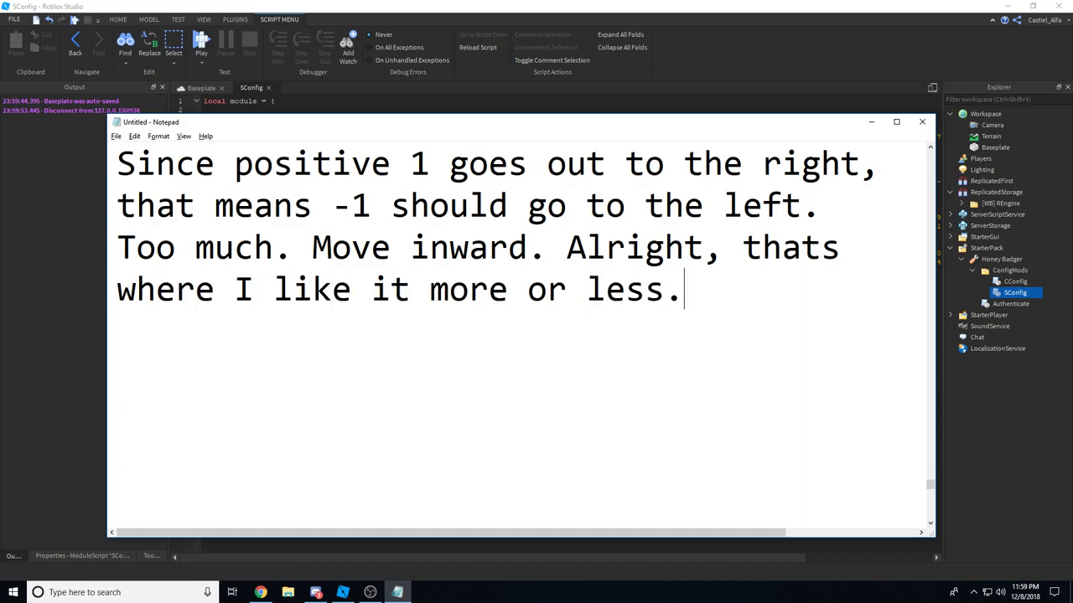
pyautogui.click(870, 122)
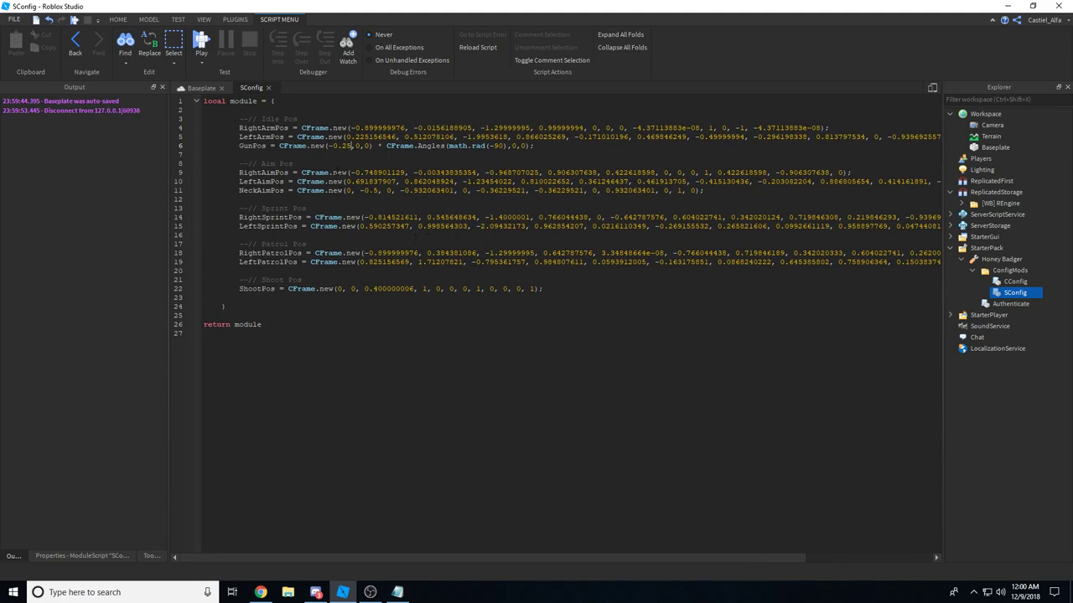
pyautogui.hotkey('alt', 'Tab')
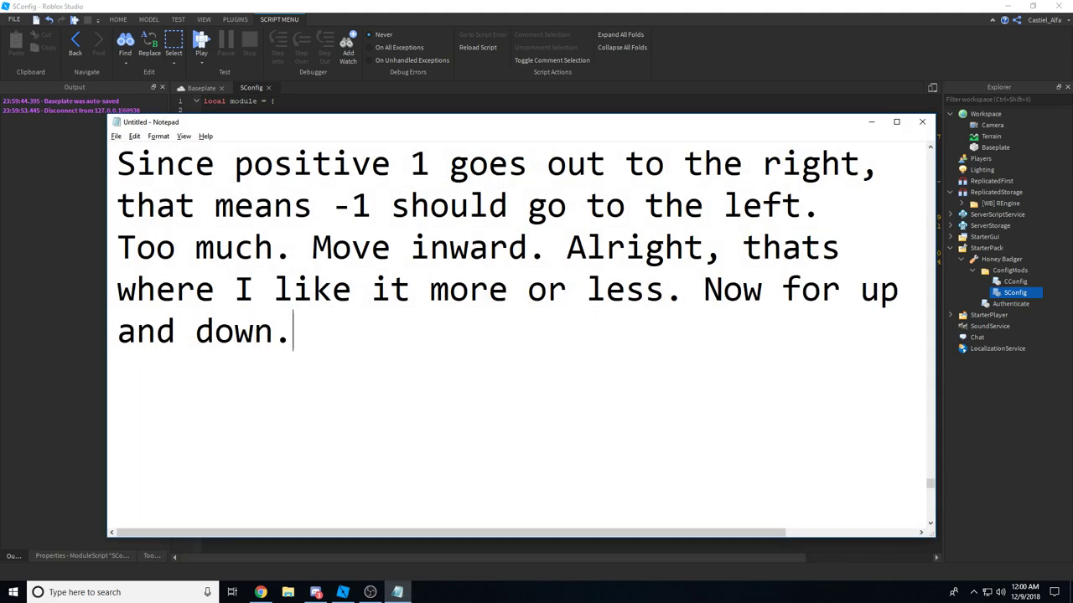
# Set the Z position of GunPos in SConfig to 0.3 and play-test the equipped Honey Badger in server mode.
pyautogui.click(872, 122)
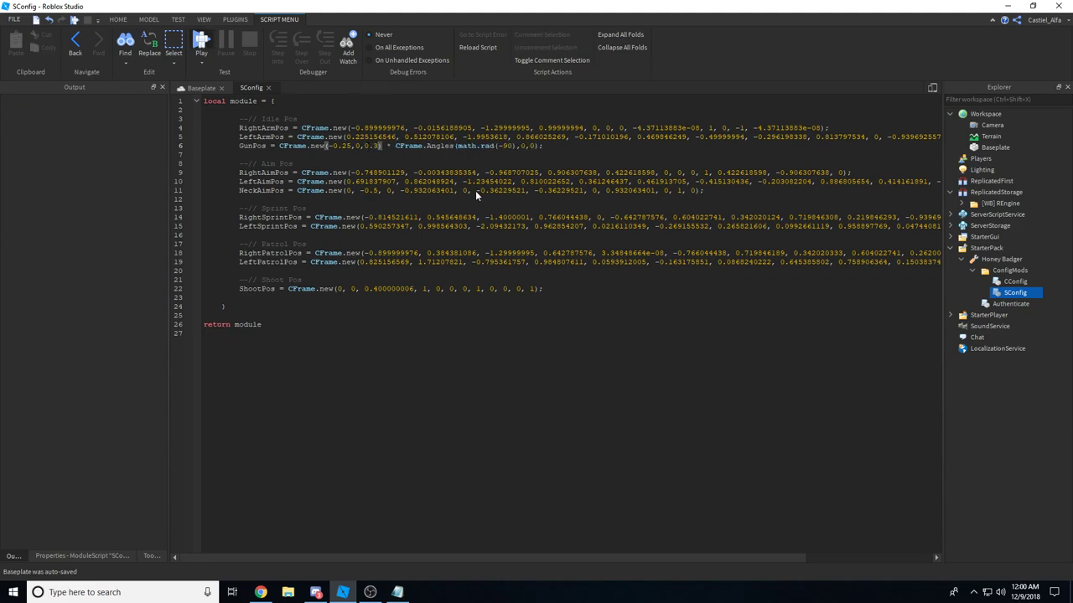
pyautogui.press('F5')
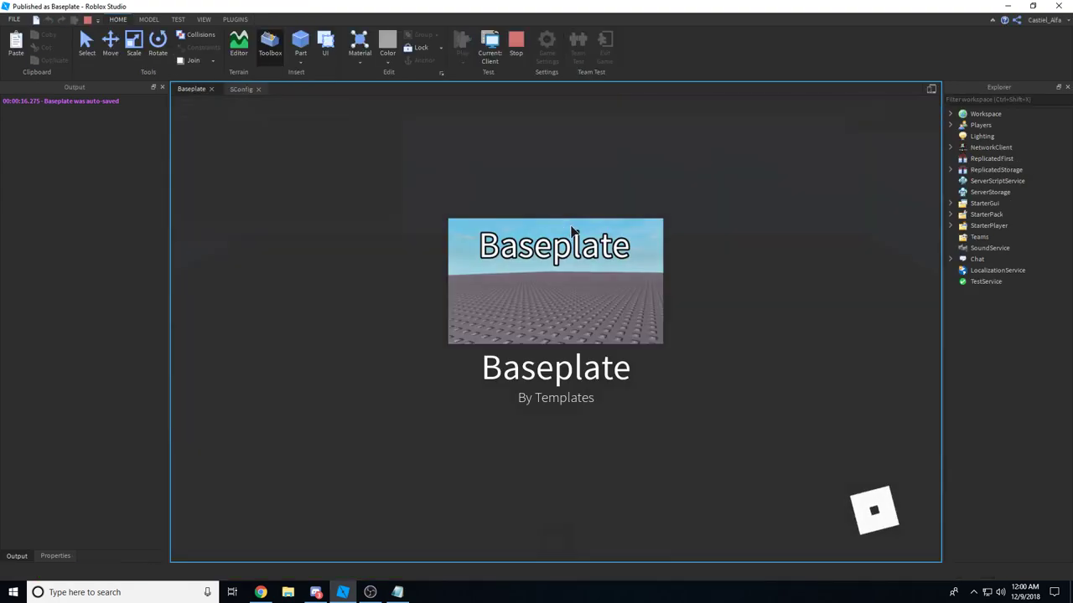
pyautogui.press('1')
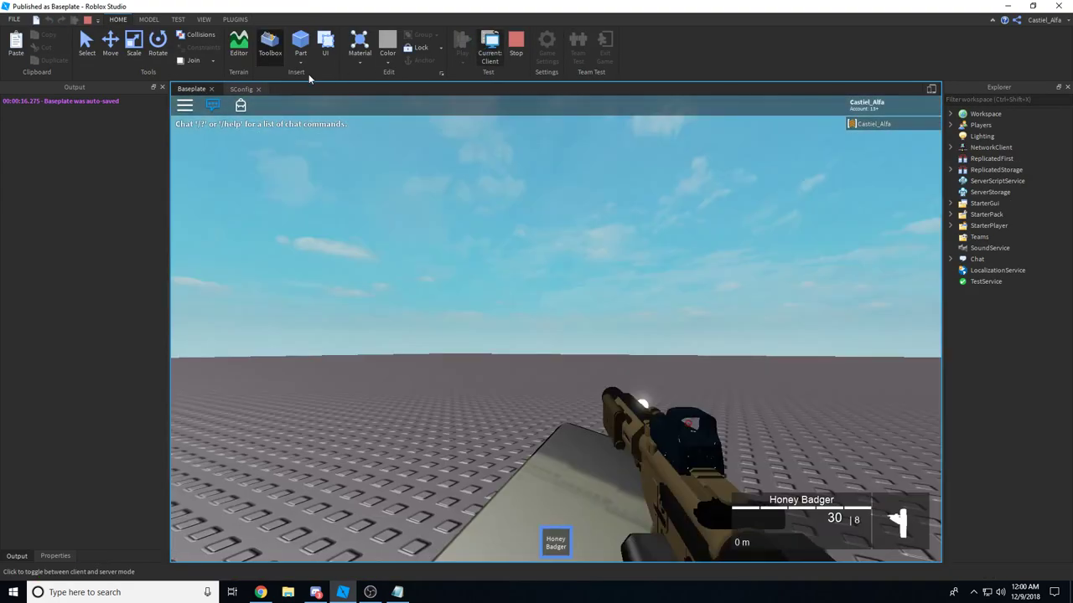
pyautogui.click(241, 89)
pyautogui.click(203, 89)
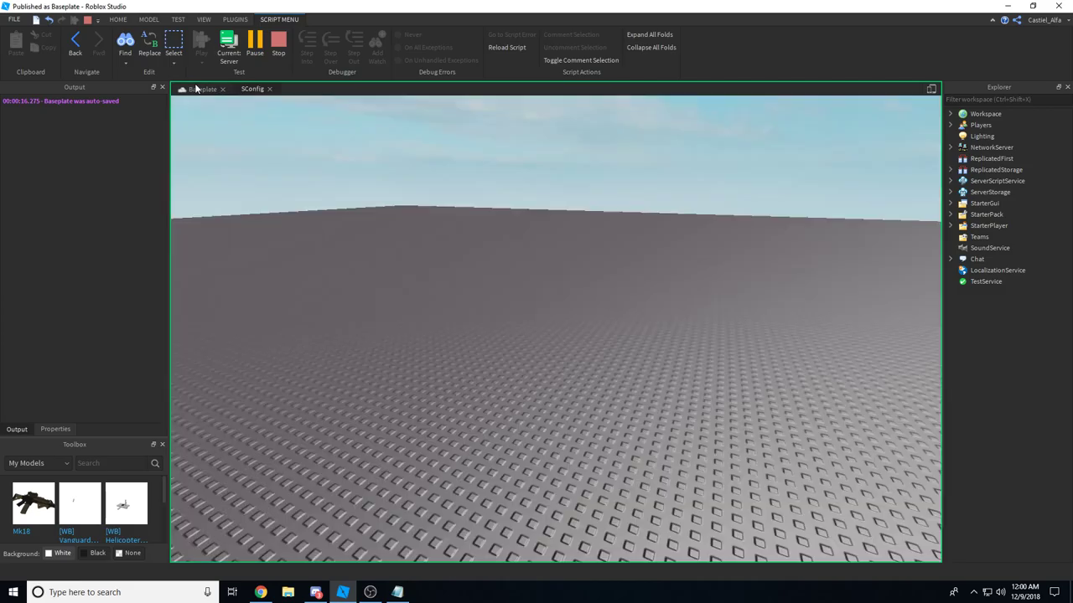
pyautogui.click(487, 42)
pyautogui.click(488, 42)
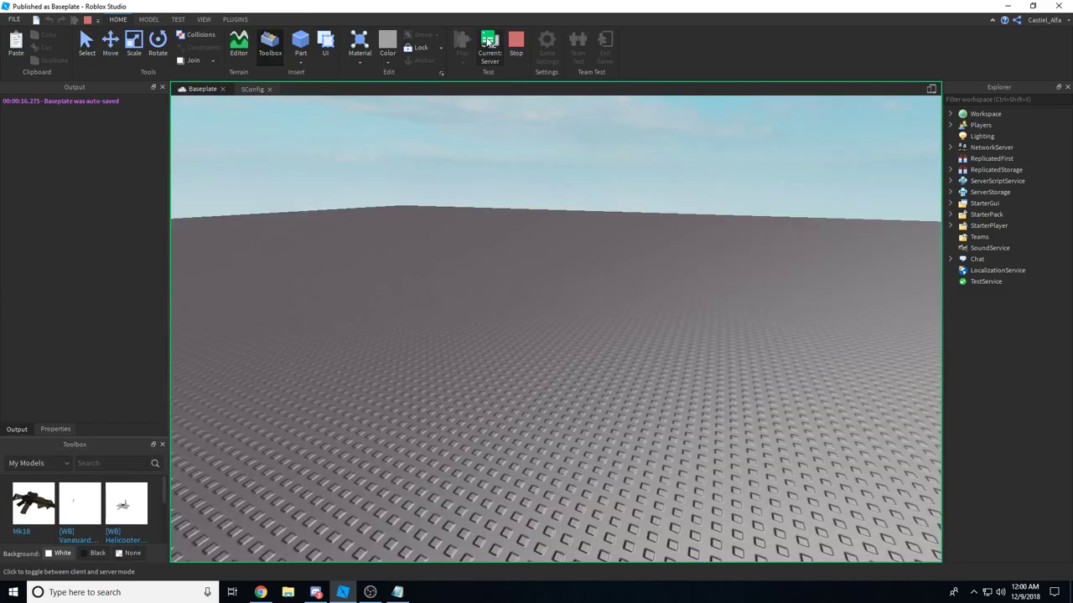
pyautogui.moveTo(578, 232); pyautogui.dragTo(578, 236, button='right')
pyautogui.press('w')
pyautogui.press('a')
pyautogui.press('a')
pyautogui.press('s')
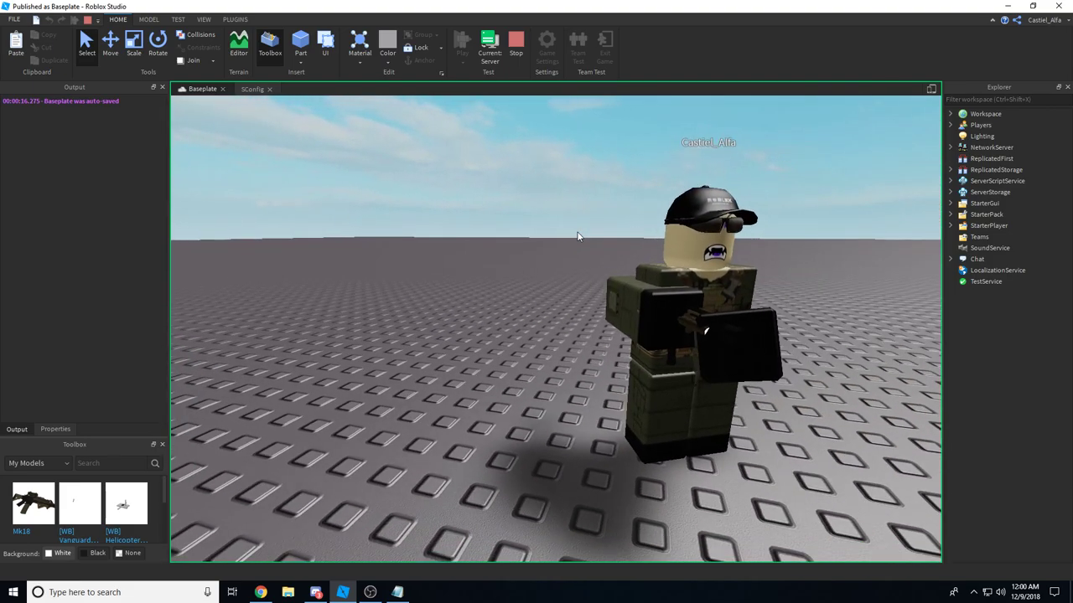
pyautogui.click(516, 42)
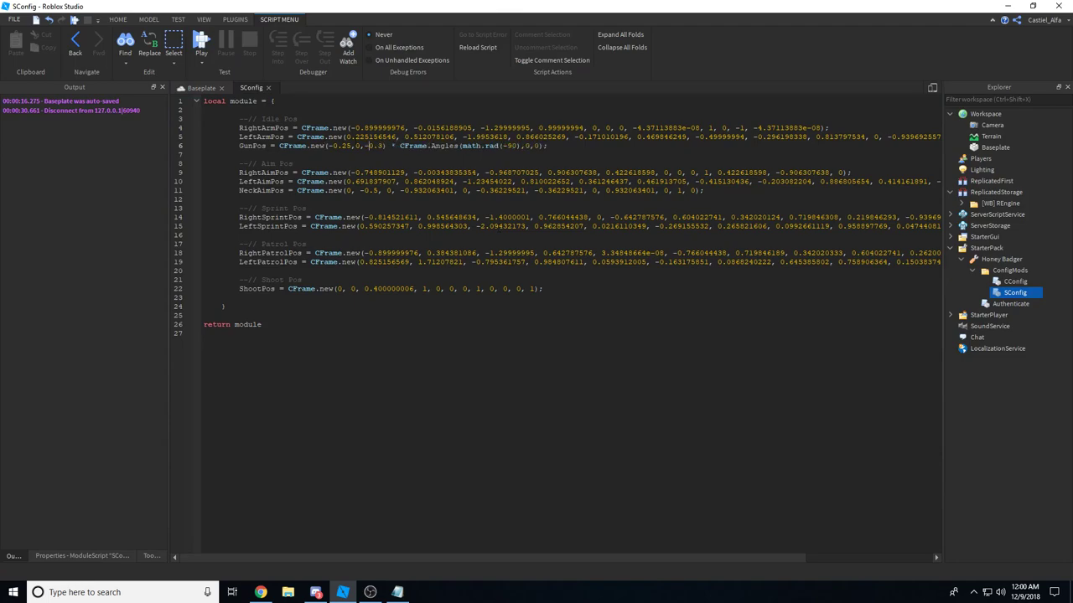
# Set the Z position of GunPos to -0.3, play-test the Honey Badger in server mode, and add a short remark in Notepad.
pyautogui.press('F5')
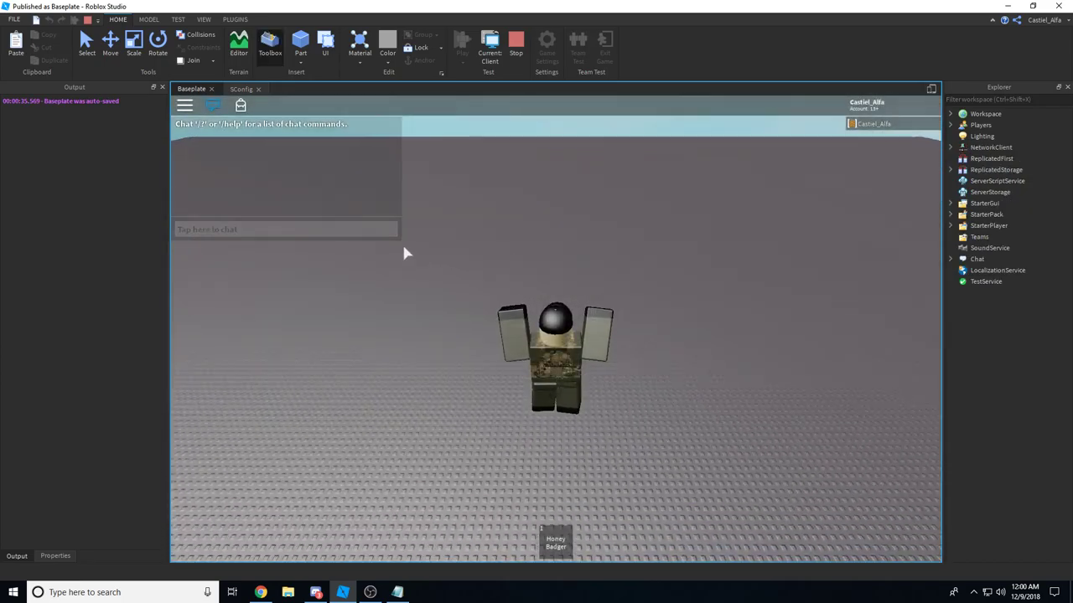
pyautogui.click(491, 52)
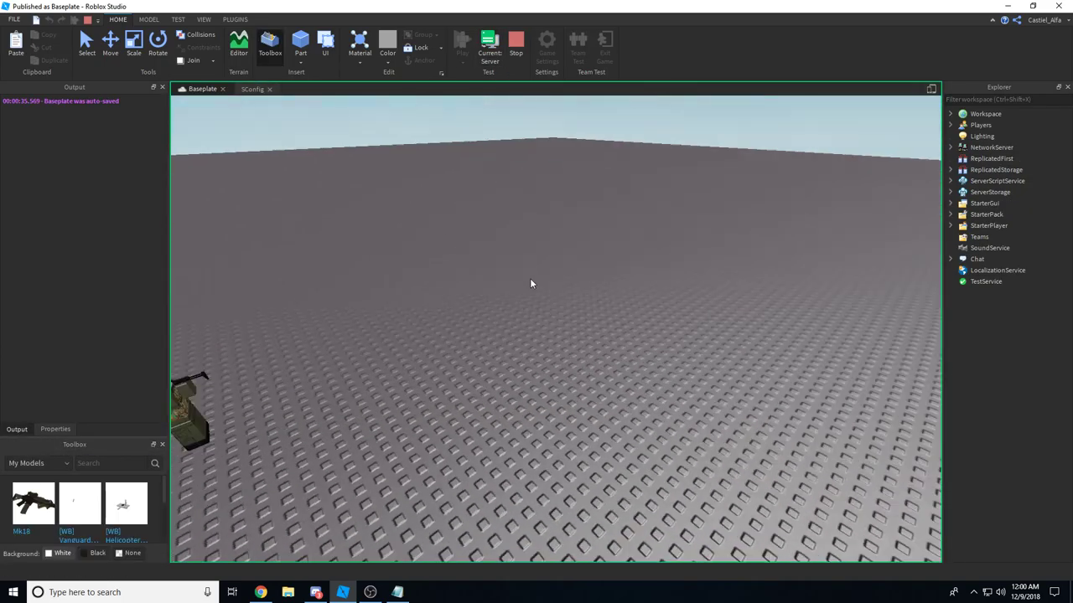
pyautogui.moveTo(530, 279); pyautogui.dragTo(531, 285, button='right')
pyautogui.press('w')
pyautogui.press('d')
pyautogui.press('s')
pyautogui.press('a')
pyautogui.press('d')
pyautogui.press('w')
pyautogui.press('s')
pyautogui.press('w')
pyautogui.scroll(-3, 531, 285)
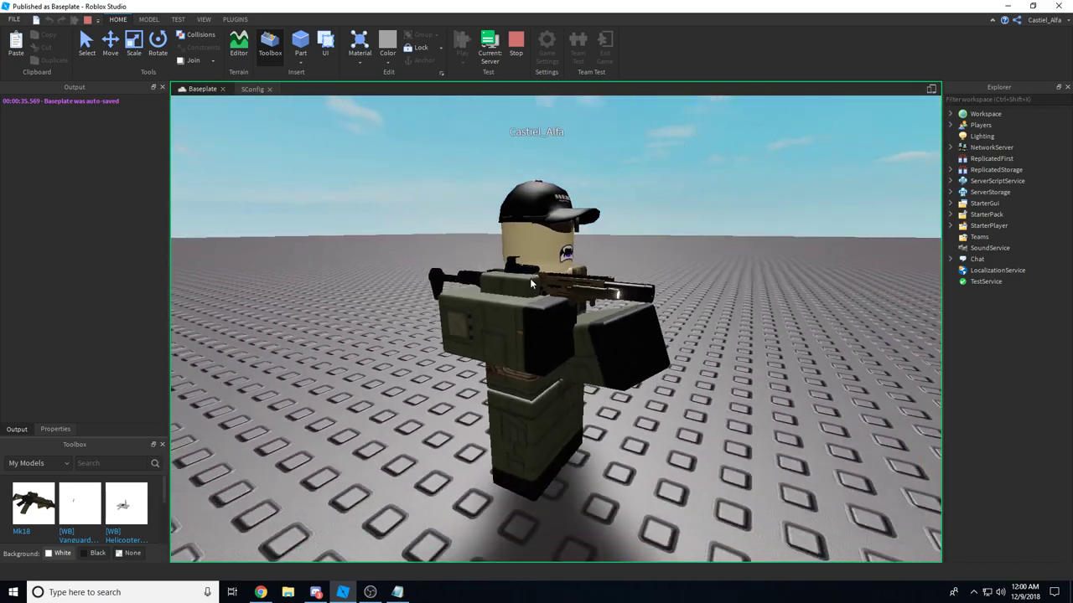
pyautogui.hotkey('alt', 'Tab')
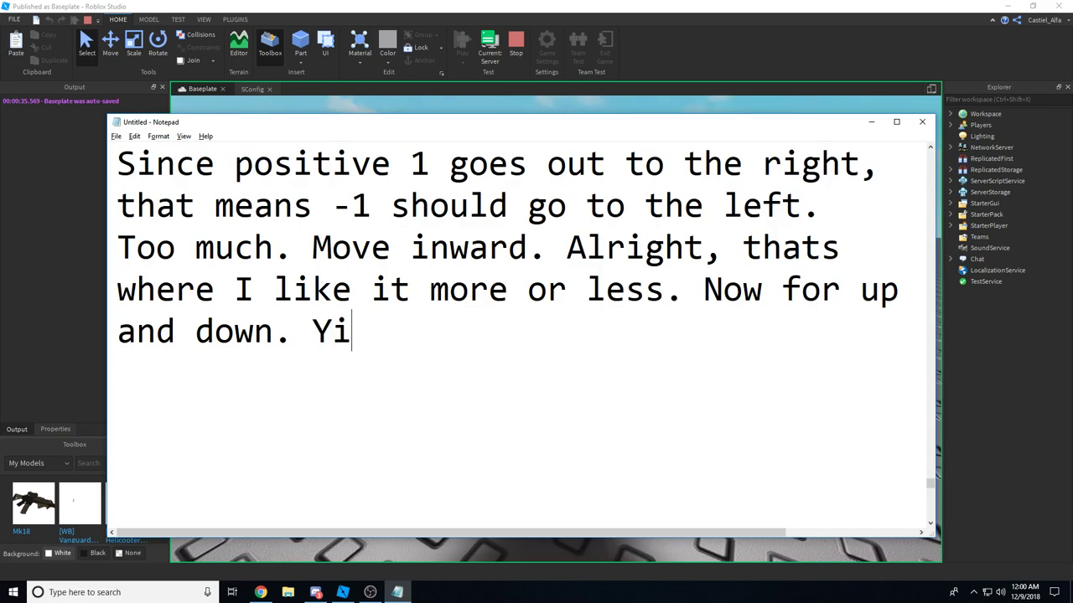
pyautogui.hotkey('alt', 'Tab')
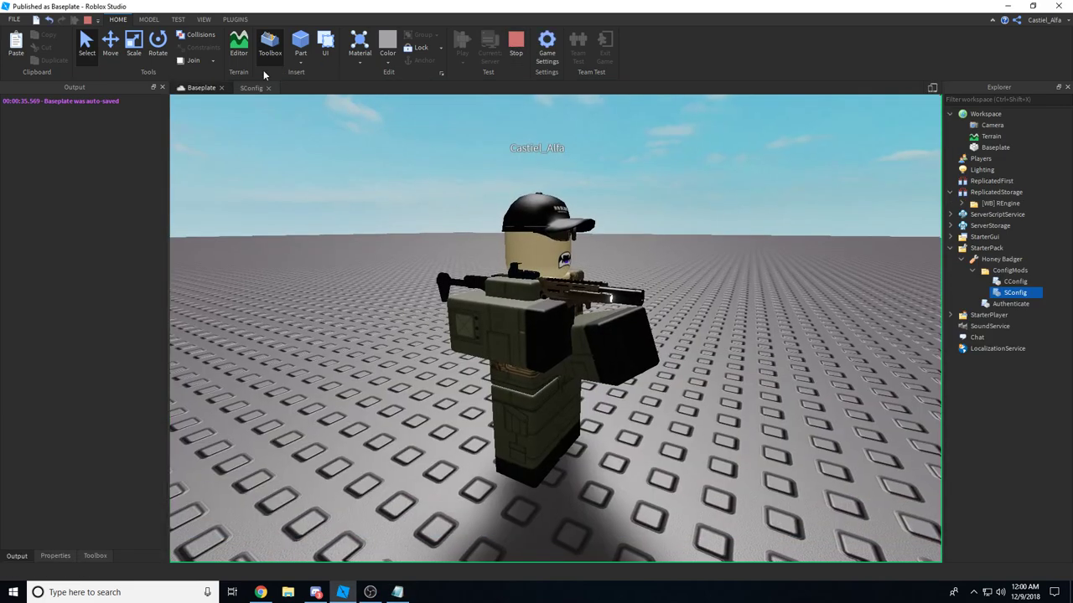
# Set the Y position of GunPos in SConfig to 1 and play-test the Honey Badger in server mode.
pyautogui.click(252, 88)
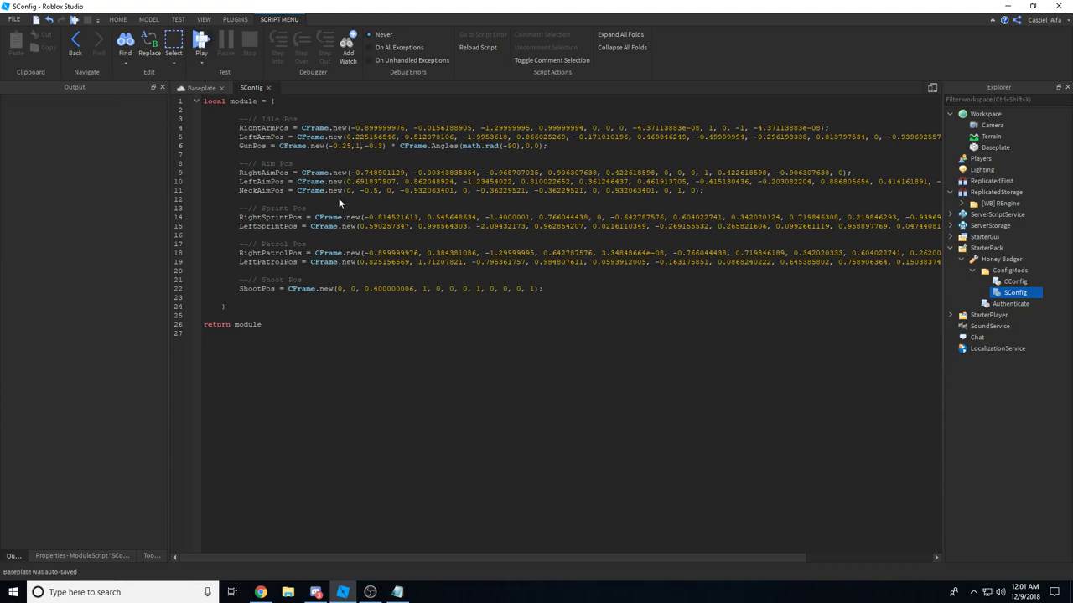
pyautogui.press('F5')
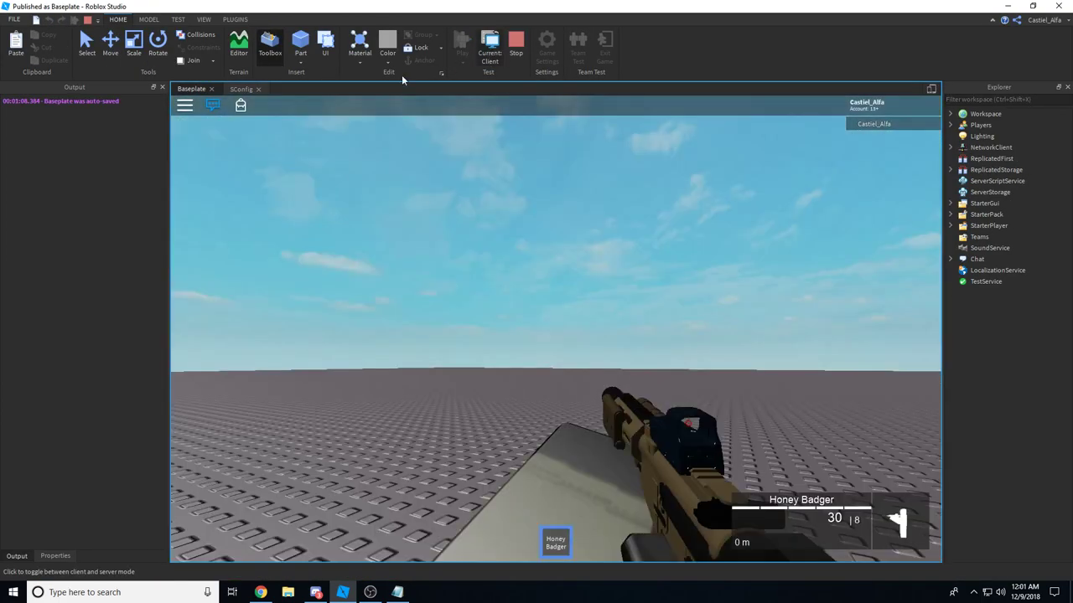
pyautogui.click(489, 52)
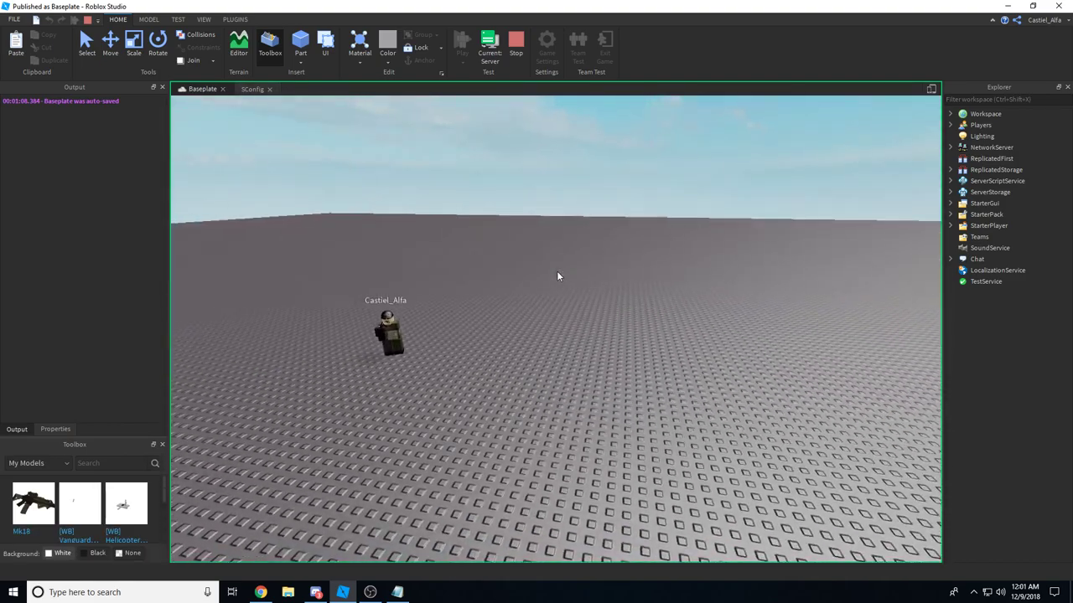
pyautogui.press('w')
pyautogui.press('a')
pyautogui.moveTo(557, 272); pyautogui.dragTo(558, 271, button='right')
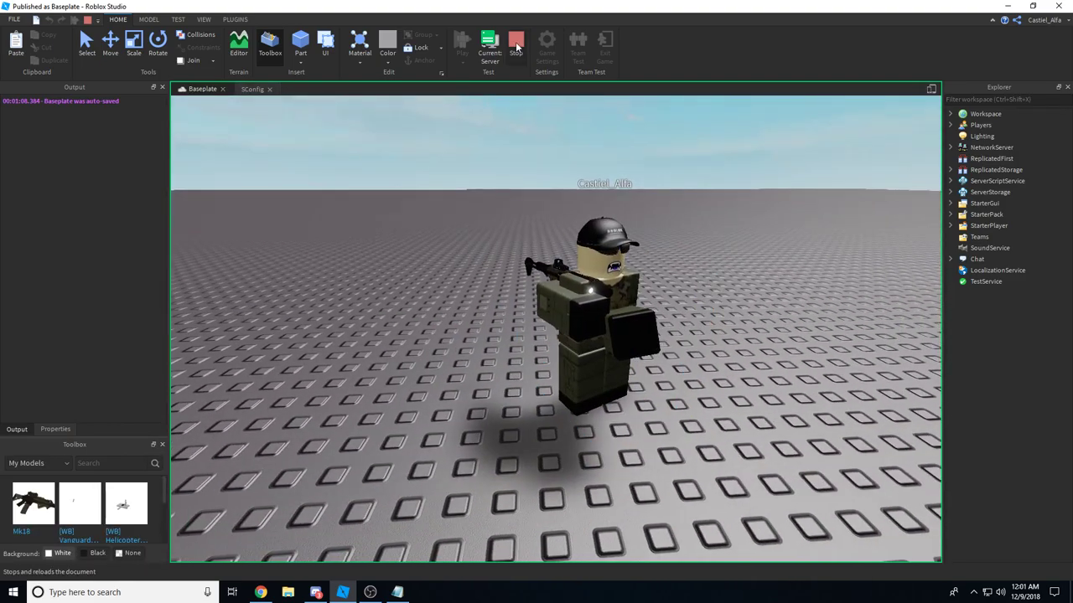
pyautogui.click(515, 44)
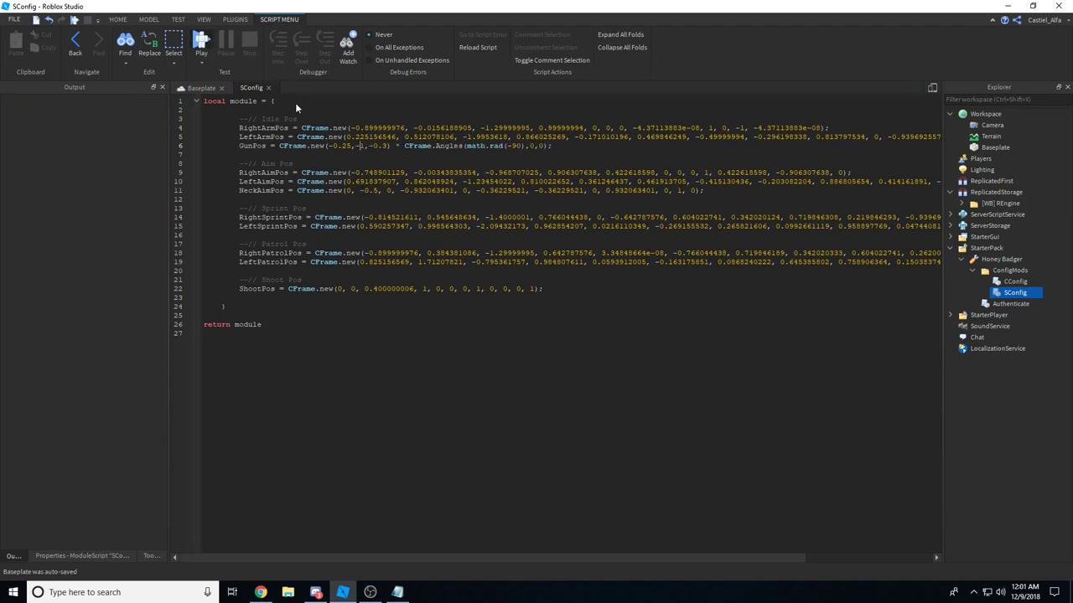
# Set the Y position of GunPos to -1 and play-test the equipped Honey Badger up close in server mode.
pyautogui.press('F5')
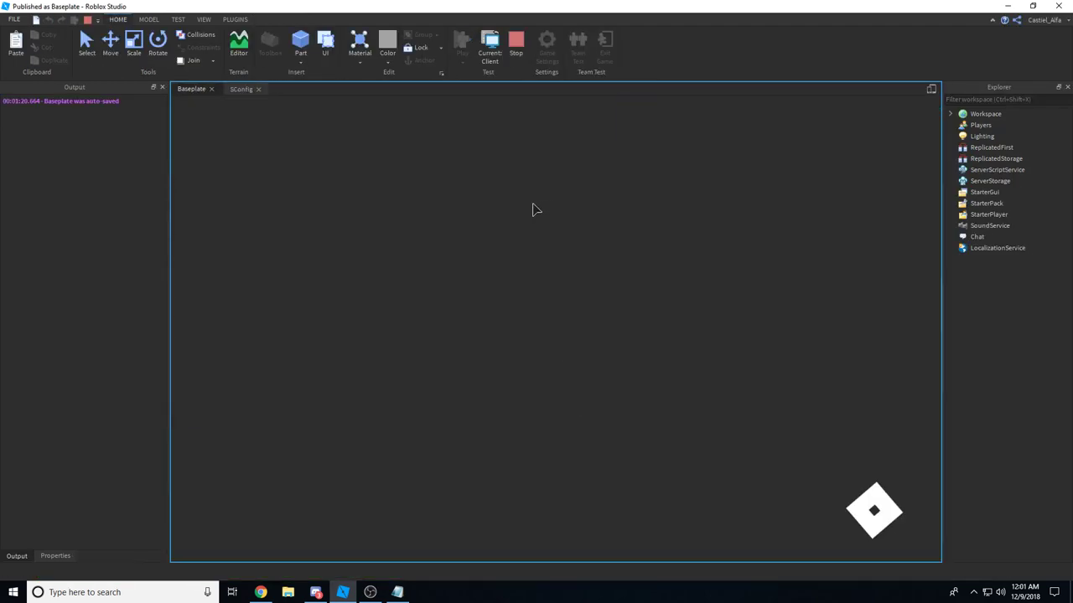
pyautogui.press('1')
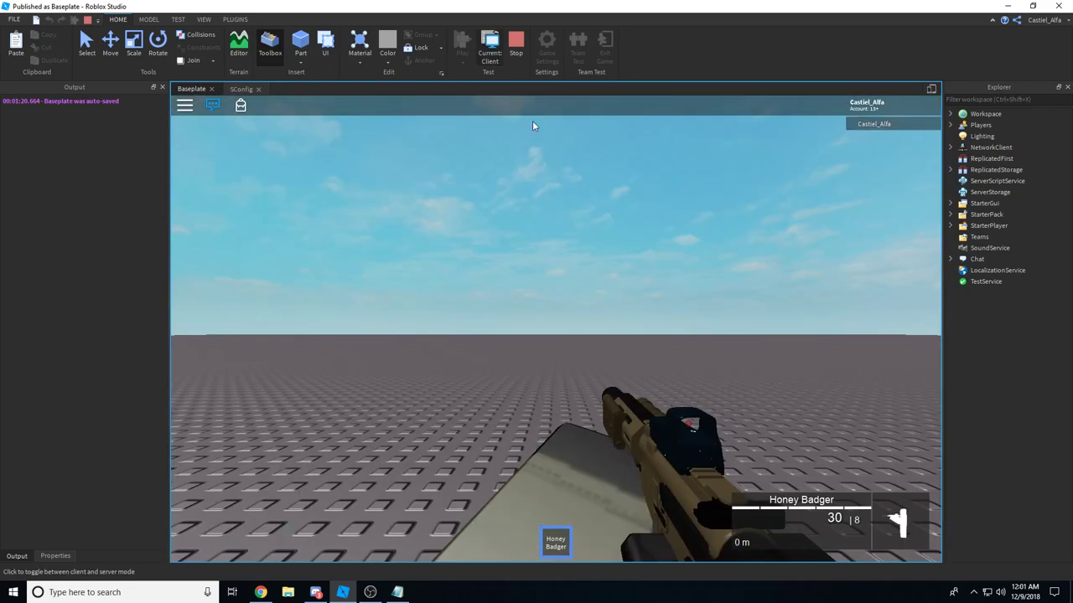
pyautogui.click(490, 49)
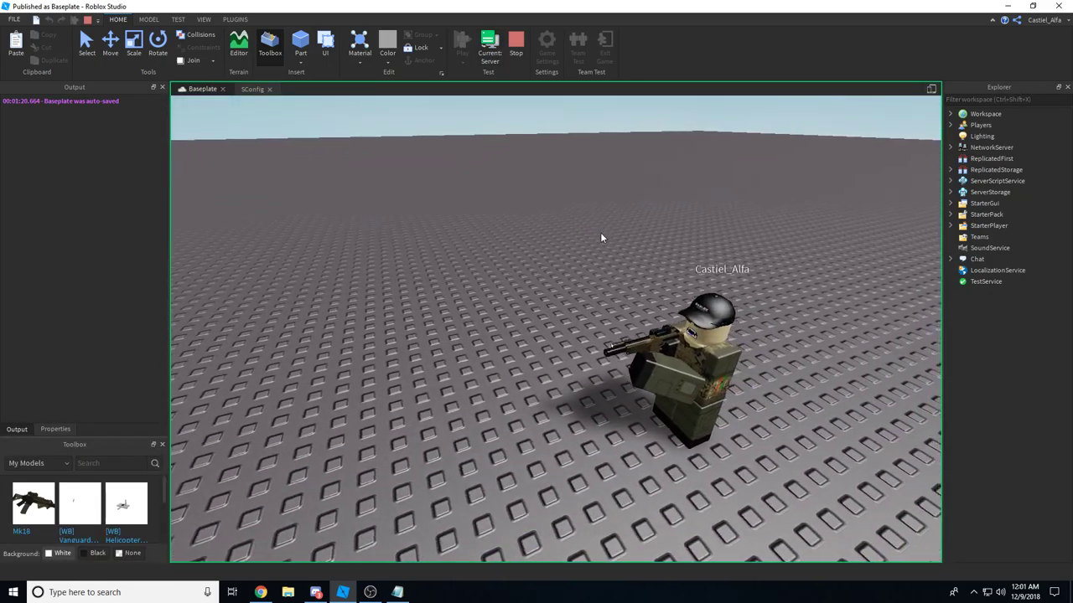
pyautogui.press('w')
pyautogui.moveTo(600, 232); pyautogui.dragTo(600, 233, button='right')
pyautogui.press('q')
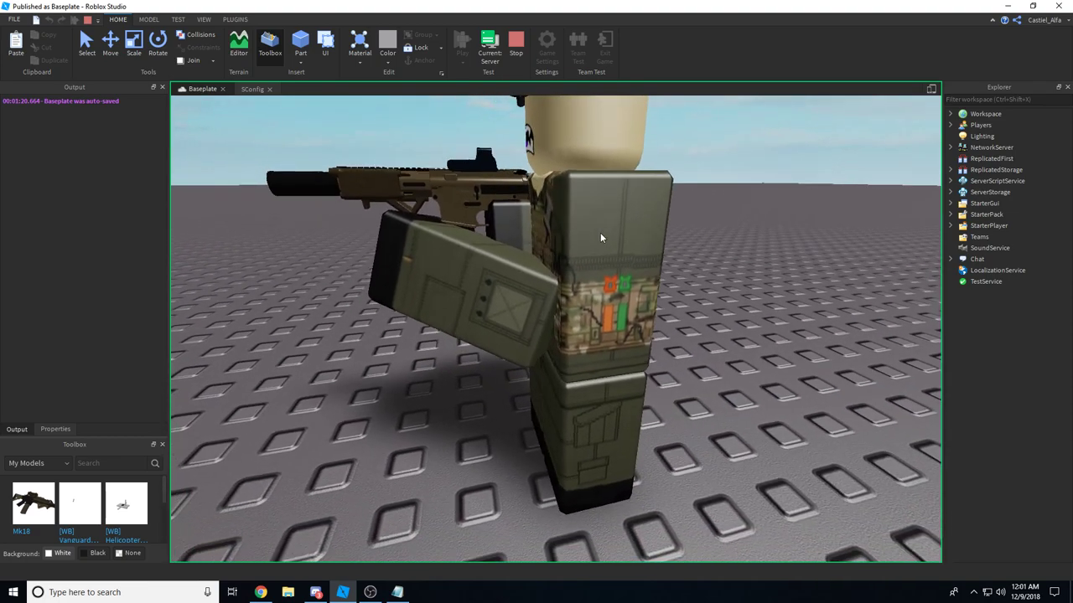
pyautogui.click(511, 45)
# Set the Y position of GunPos in SConfig to -0.8 and play-test the Honey Badger in server mode from several angles.
pyautogui.click(256, 88)
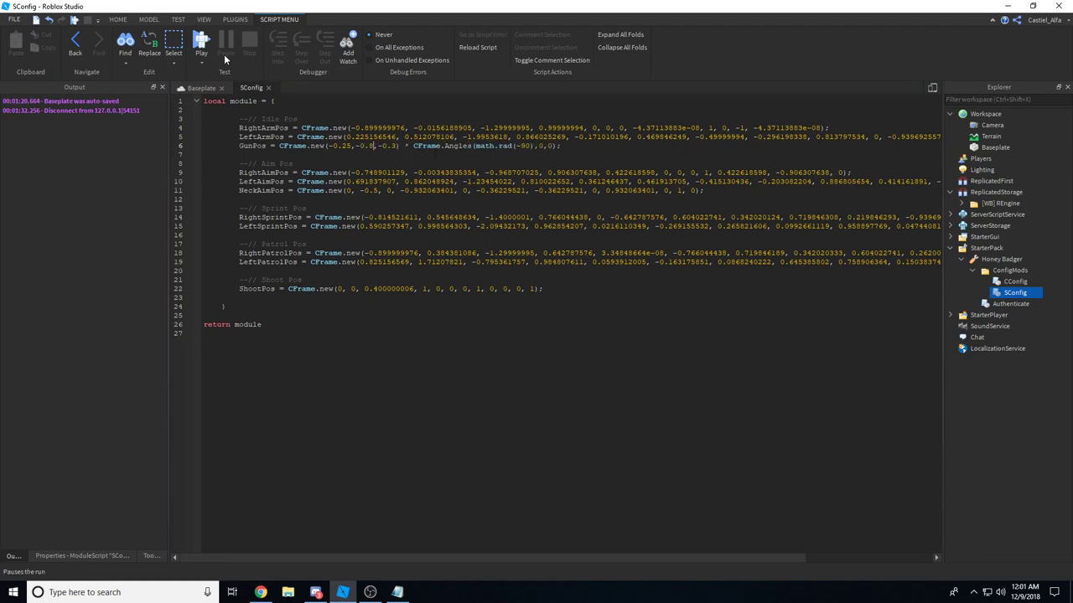
pyautogui.click(201, 42)
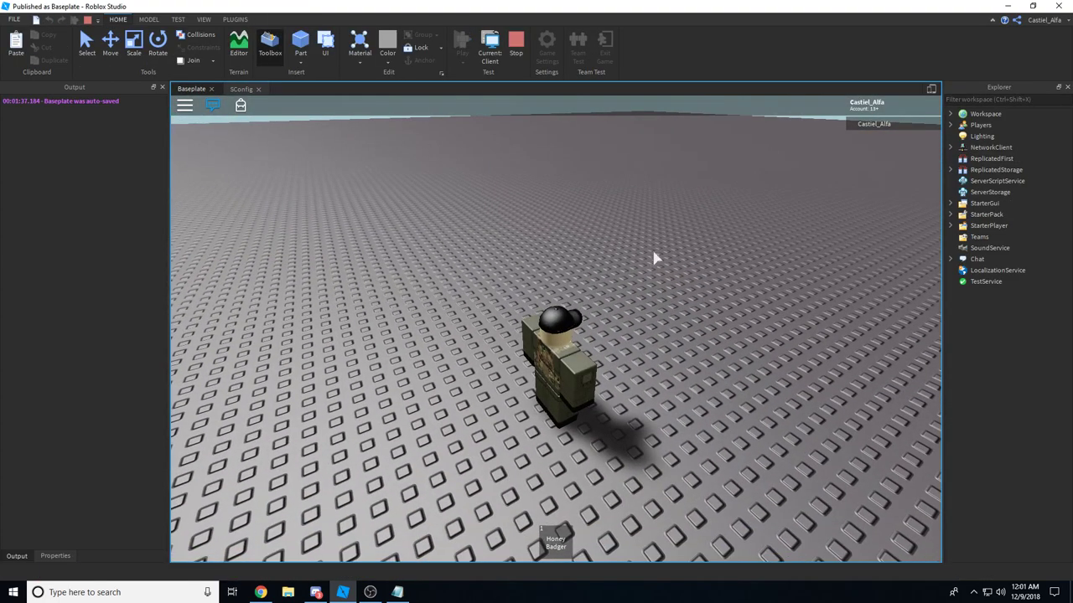
pyautogui.press('1')
pyautogui.click(489, 49)
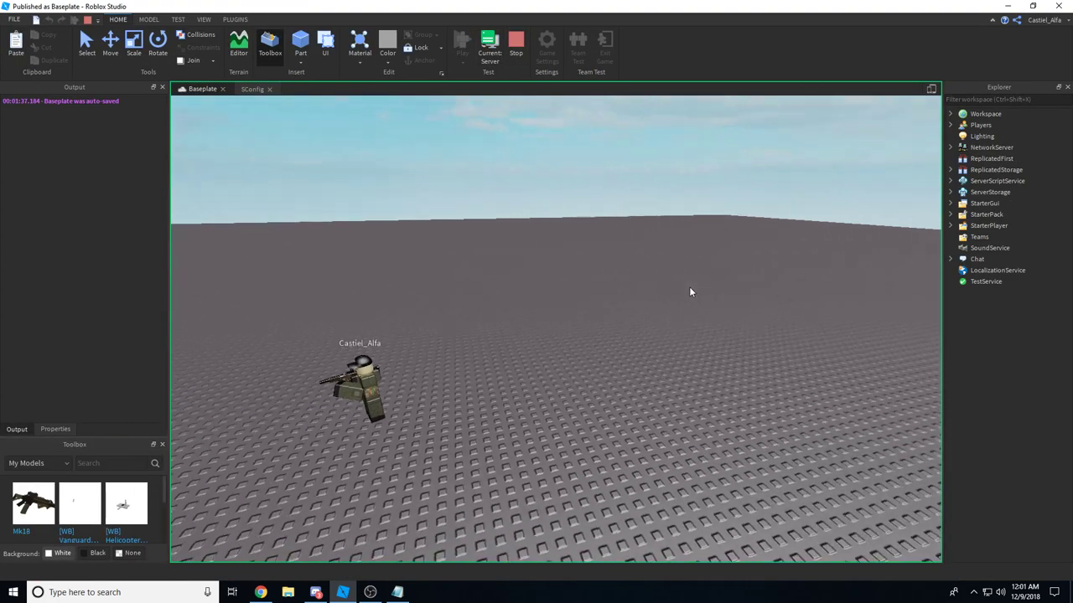
pyautogui.press('a')
pyautogui.press('w')
pyautogui.moveTo(690, 287); pyautogui.dragTo(690, 287, button='right')
pyautogui.press('a')
pyautogui.press('s')
pyautogui.press('d')
pyautogui.press('w')
pyautogui.press('a')
pyautogui.click(516, 46)
# Set the Y position of GunPos in SConfig to -0.85 and play-test the equipped Honey Badger in server mode.
pyautogui.click(256, 88)
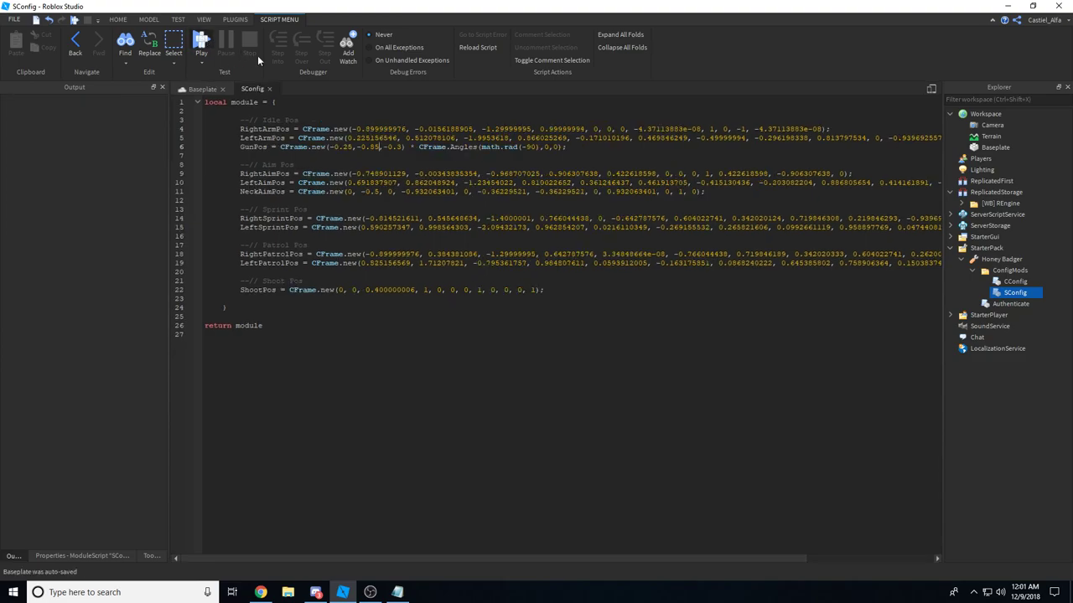
pyautogui.press('F5')
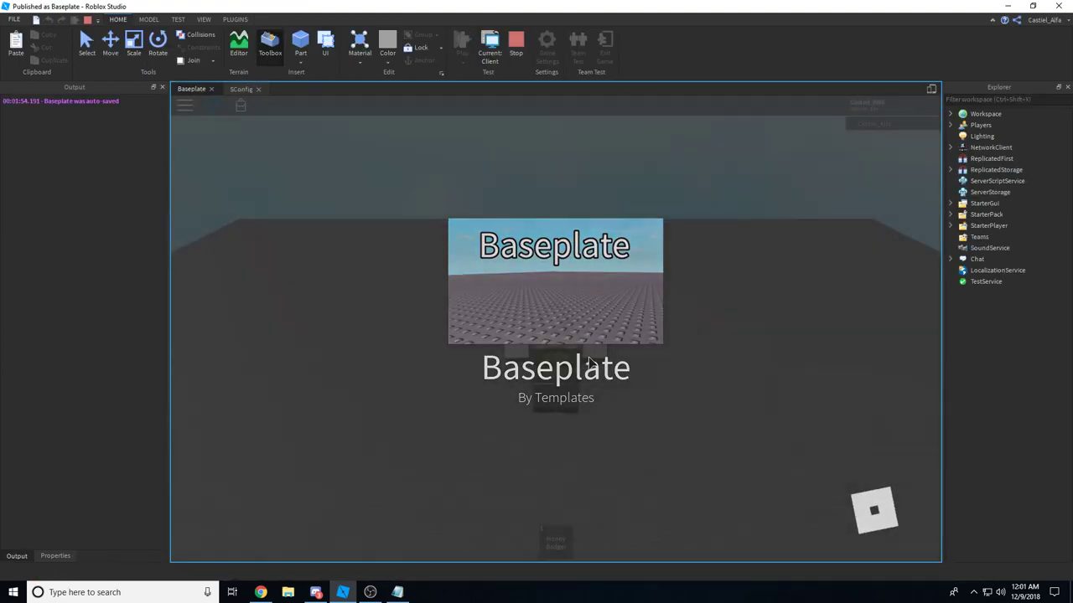
pyautogui.press('1')
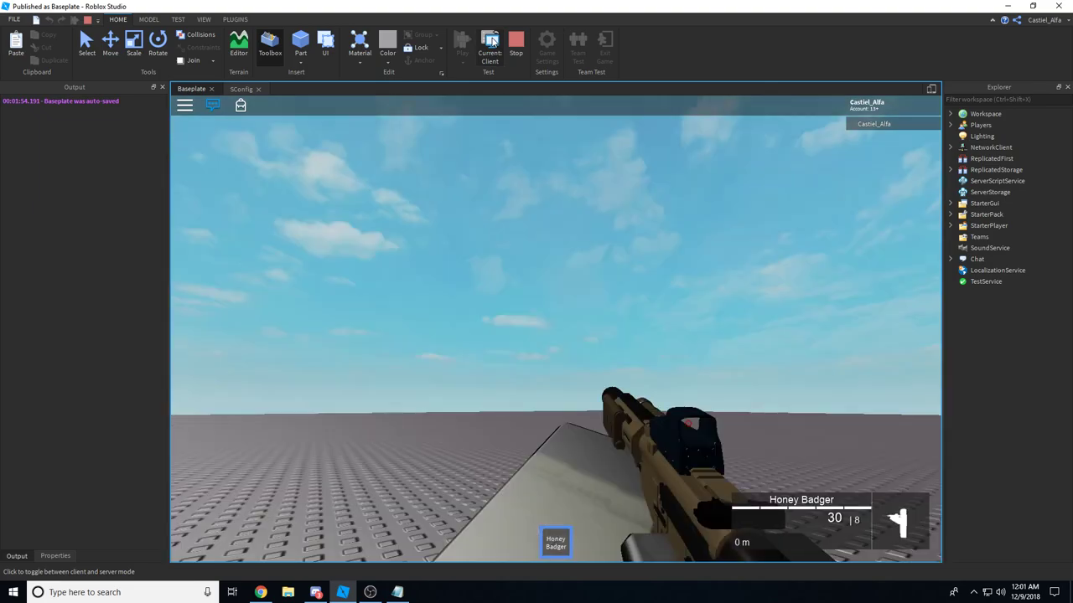
pyautogui.click(490, 46)
pyautogui.moveTo(390, 268); pyautogui.dragTo(403, 279, button='right')
pyautogui.press('w')
pyautogui.press('w')
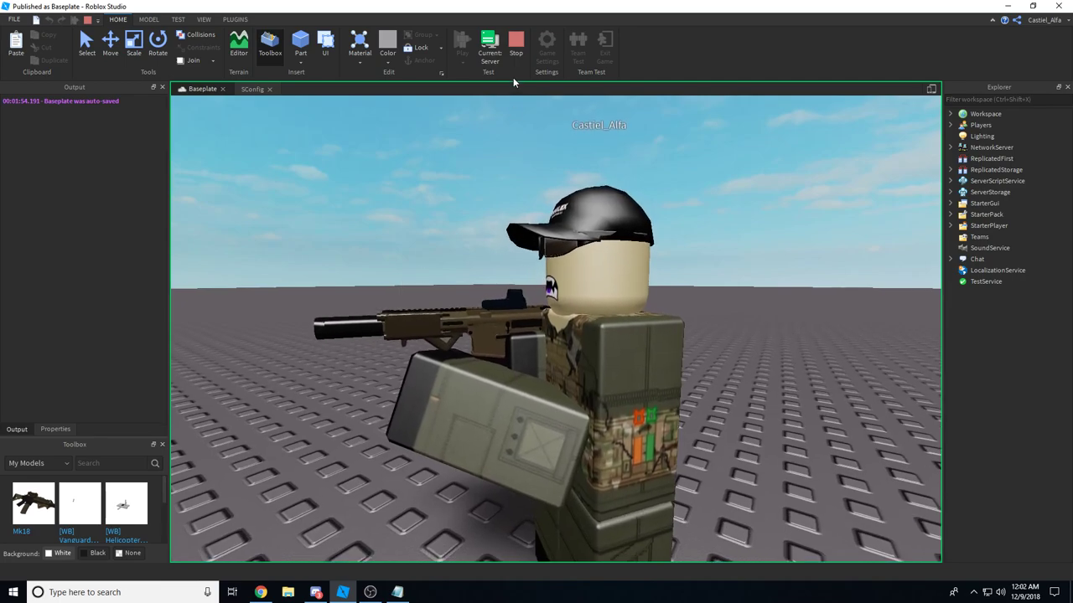
pyautogui.click(515, 46)
# Set the Y position of GunPos in SConfig to -0.9 and play-test the Honey Badger up close in server mode.
pyautogui.click(251, 88)
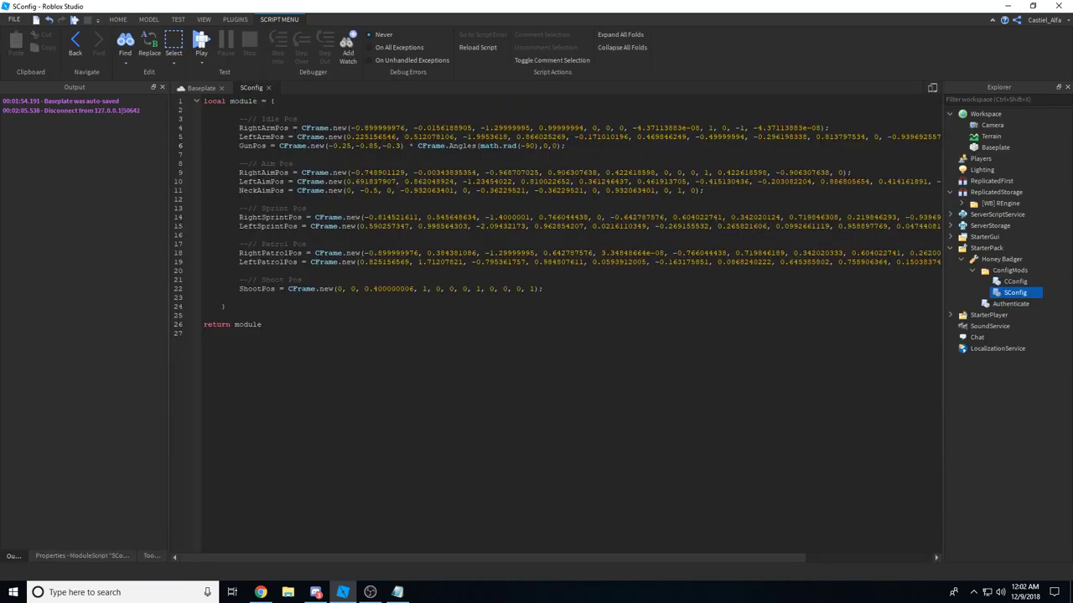
pyautogui.click(216, 42)
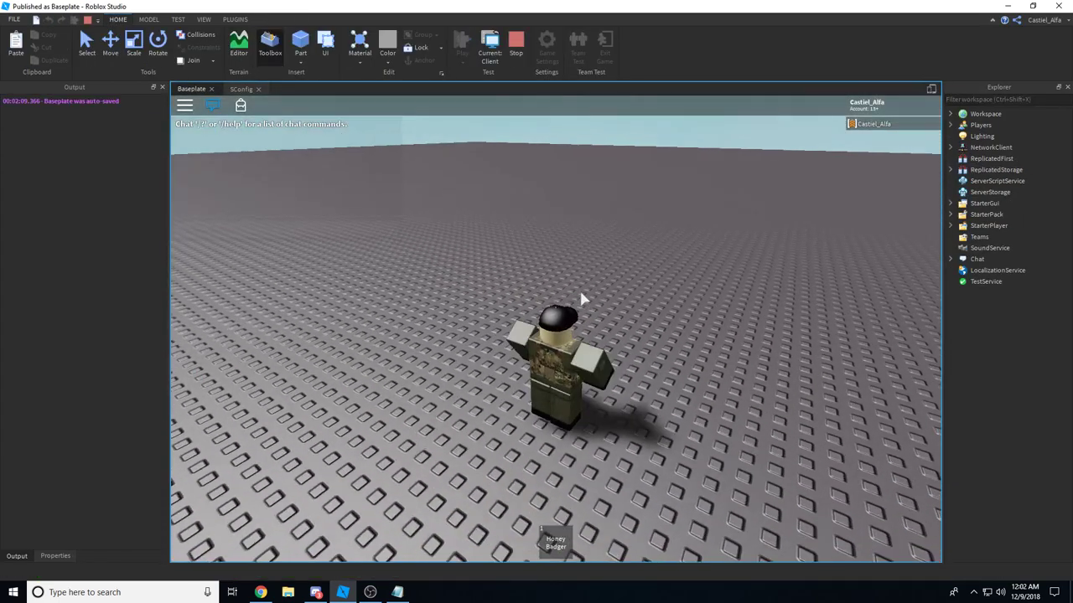
pyautogui.press('1')
pyautogui.click(489, 48)
pyautogui.moveTo(585, 245); pyautogui.dragTo(585, 247, button='right')
pyautogui.press('w')
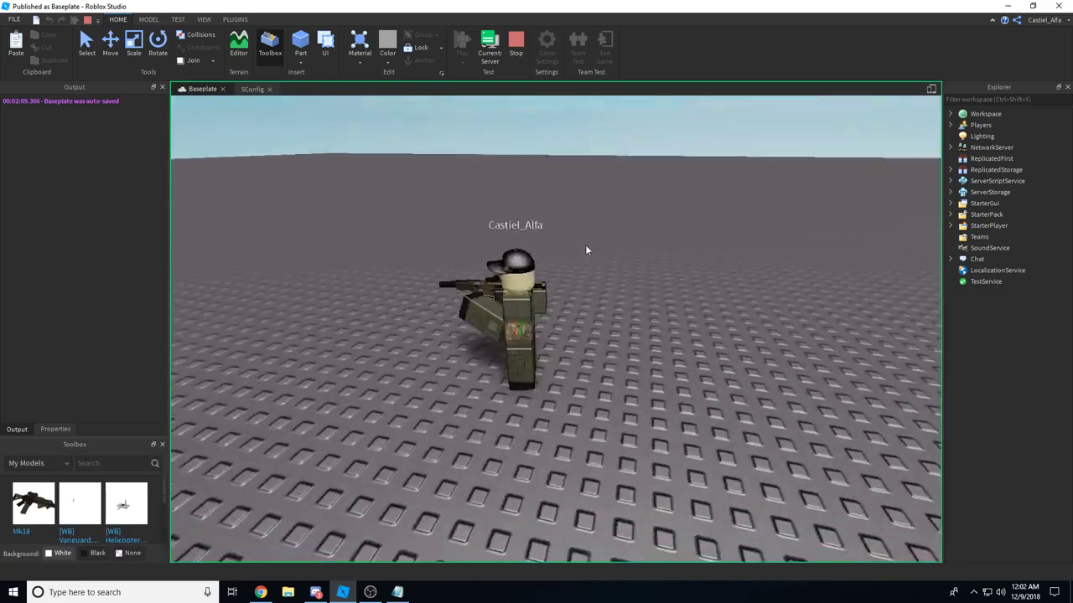
pyautogui.scroll(5, 586, 249)
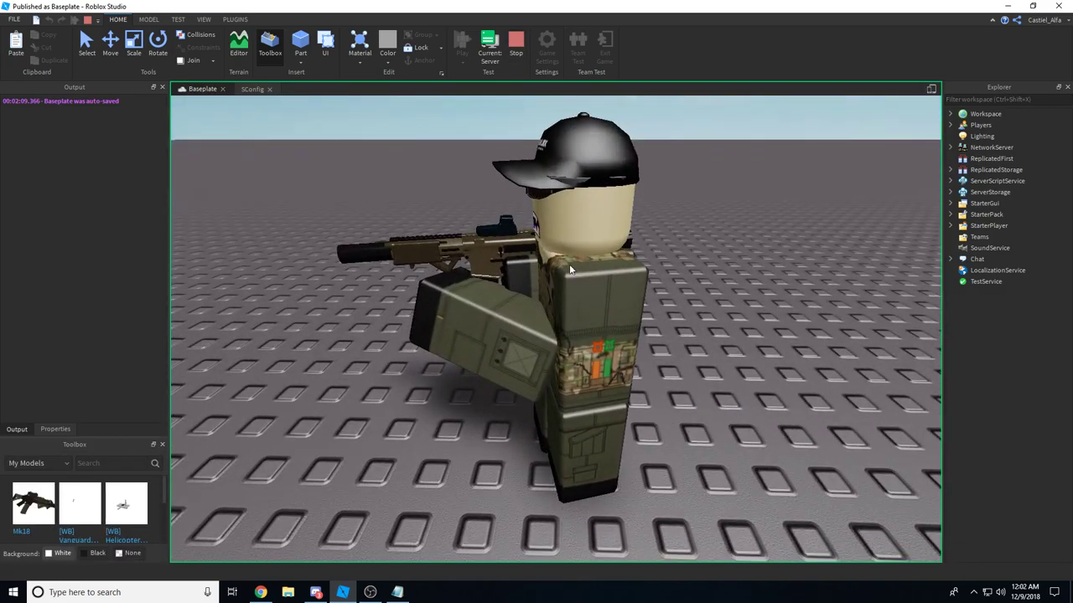
pyautogui.scroll(3, 568, 264)
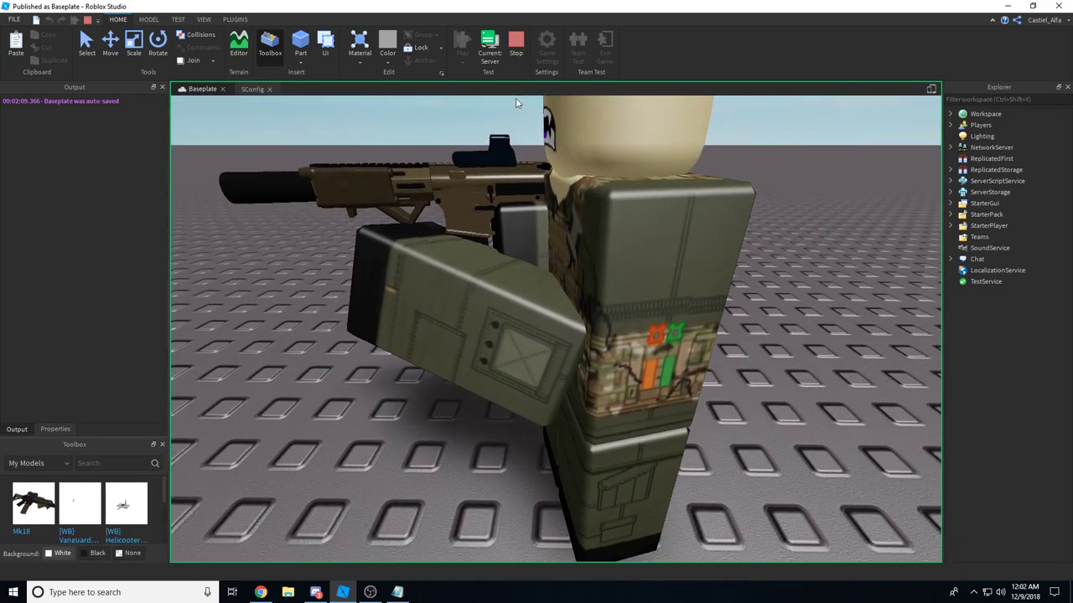
pyautogui.click(515, 51)
# Set the Z position of GunPos in SConfig to -0.2 and play-test the equipped Honey Badger in server mode.
pyautogui.click(257, 87)
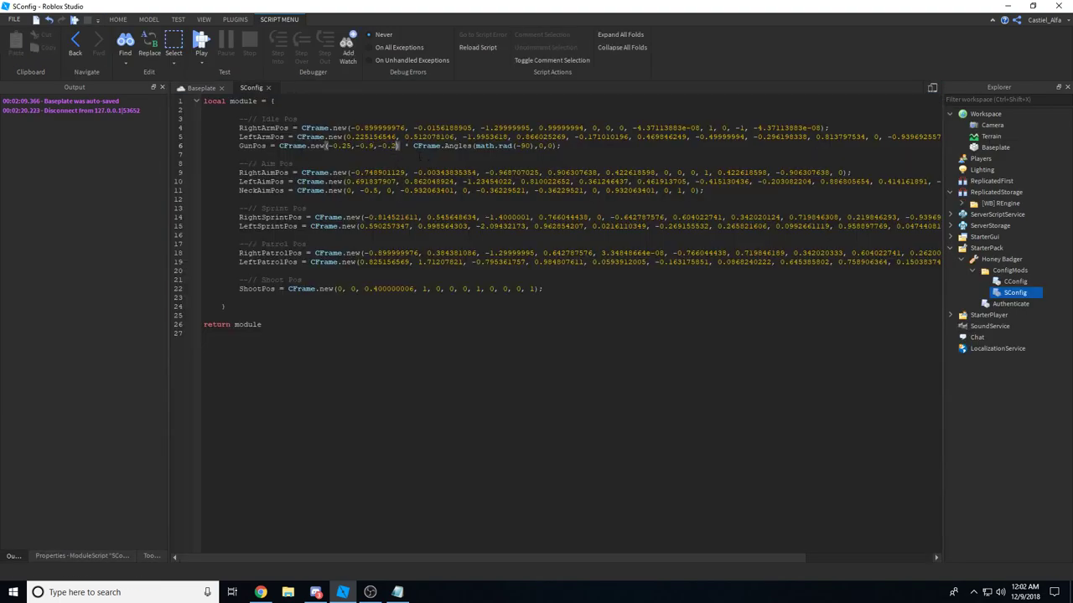
pyautogui.press('F5')
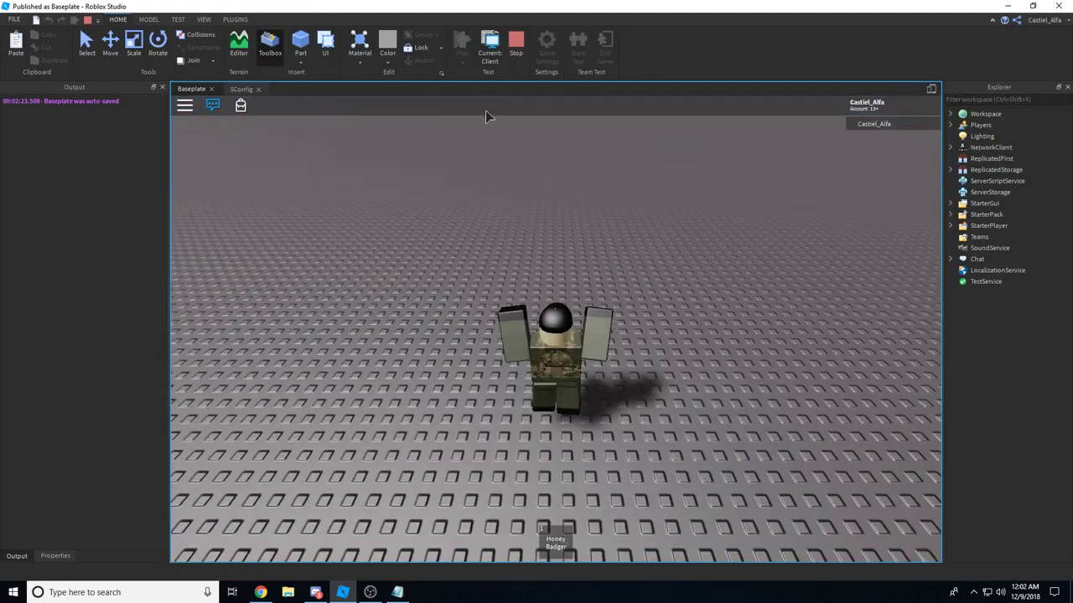
pyautogui.press('1')
pyautogui.click(489, 50)
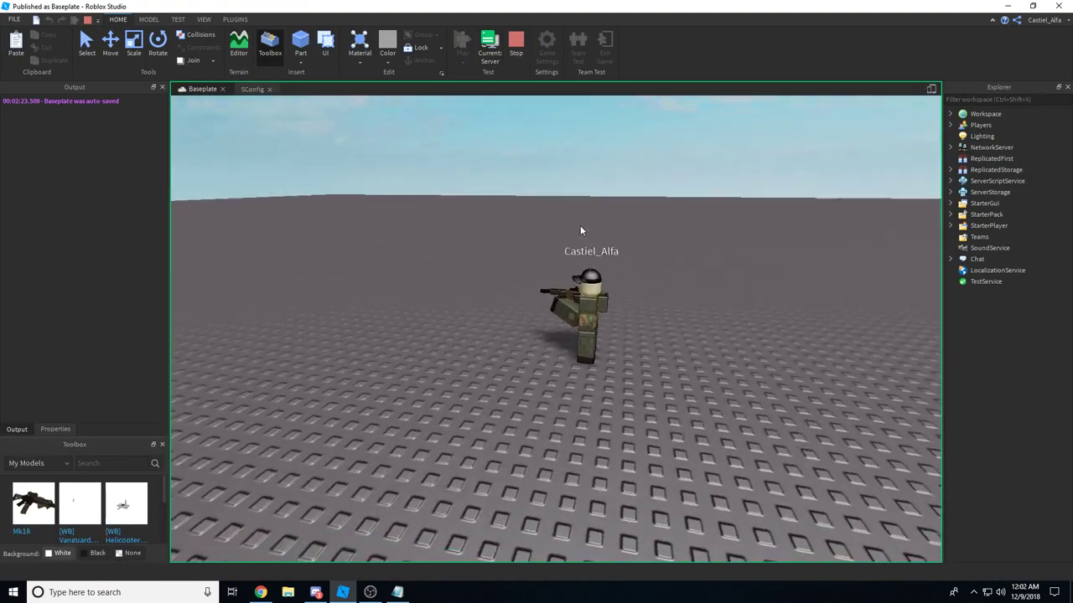
pyautogui.scroll(5, 580, 226)
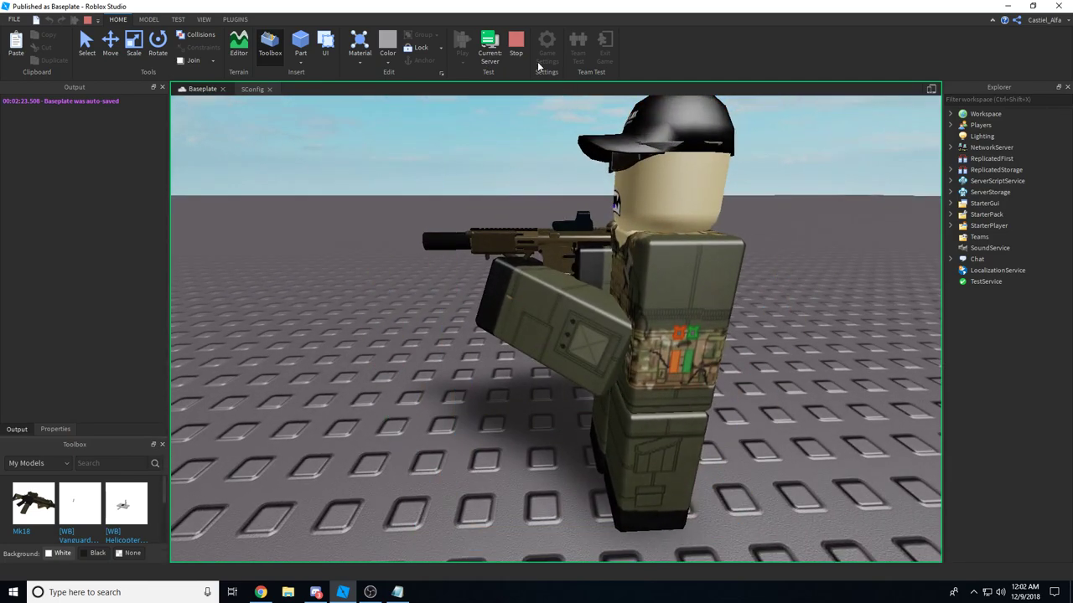
pyautogui.click(517, 41)
# Set the Z position of GunPos in SConfig to -0.4 and play-test the Honey Badger in server mode up close and from farther away.
pyautogui.click(245, 88)
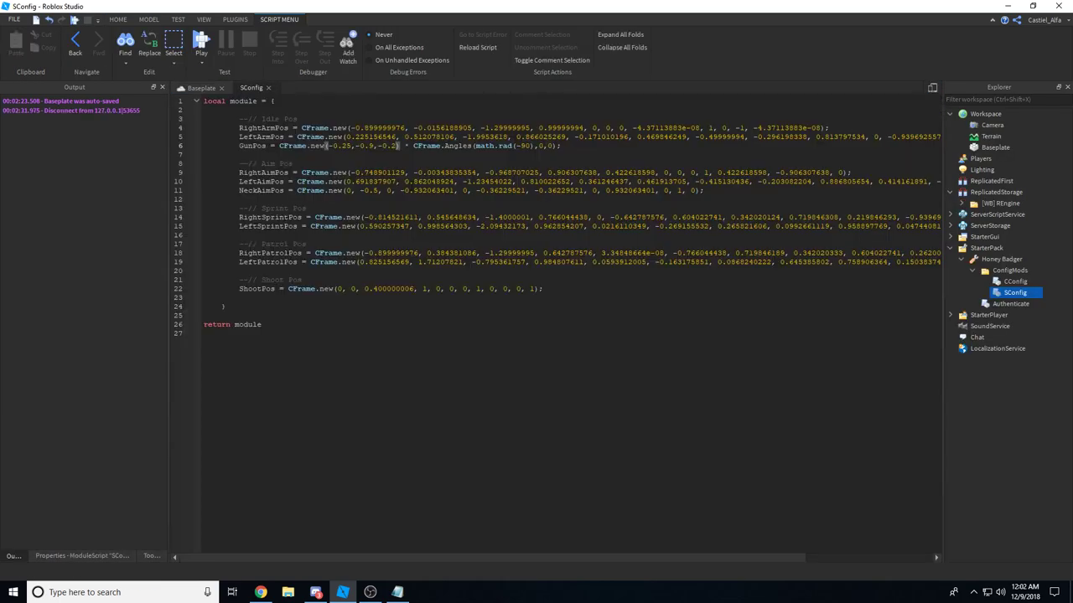
pyautogui.click(202, 42)
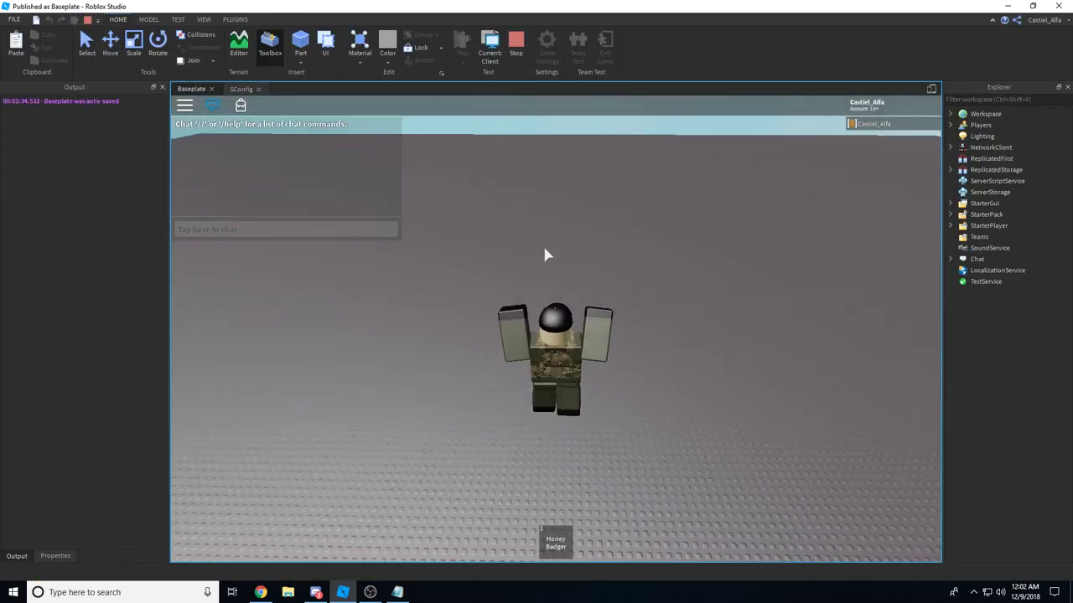
pyautogui.press('1')
pyautogui.click(488, 45)
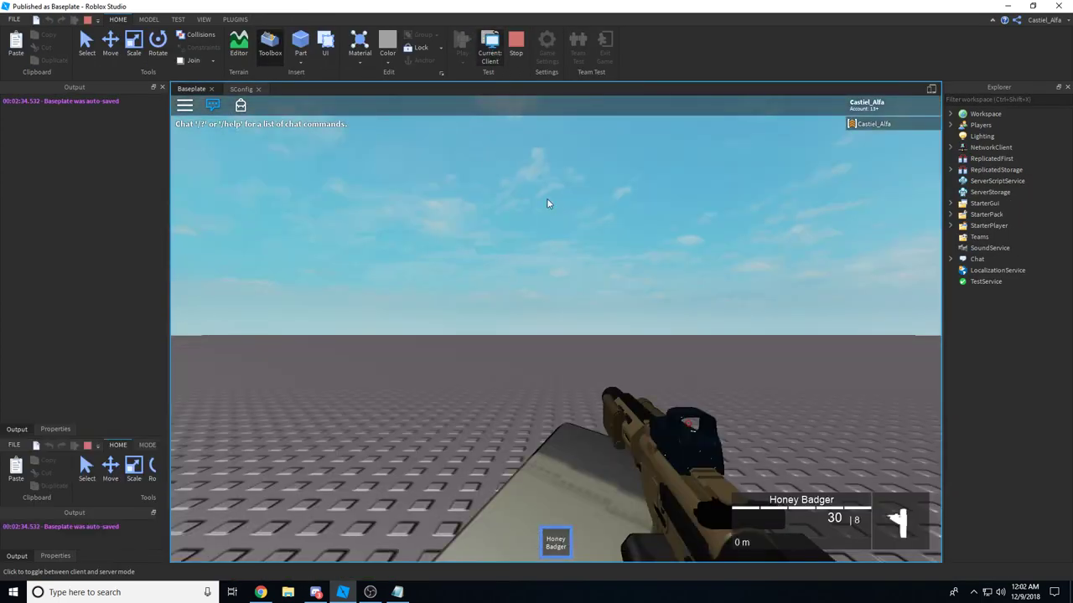
pyautogui.scroll(6, 553, 222)
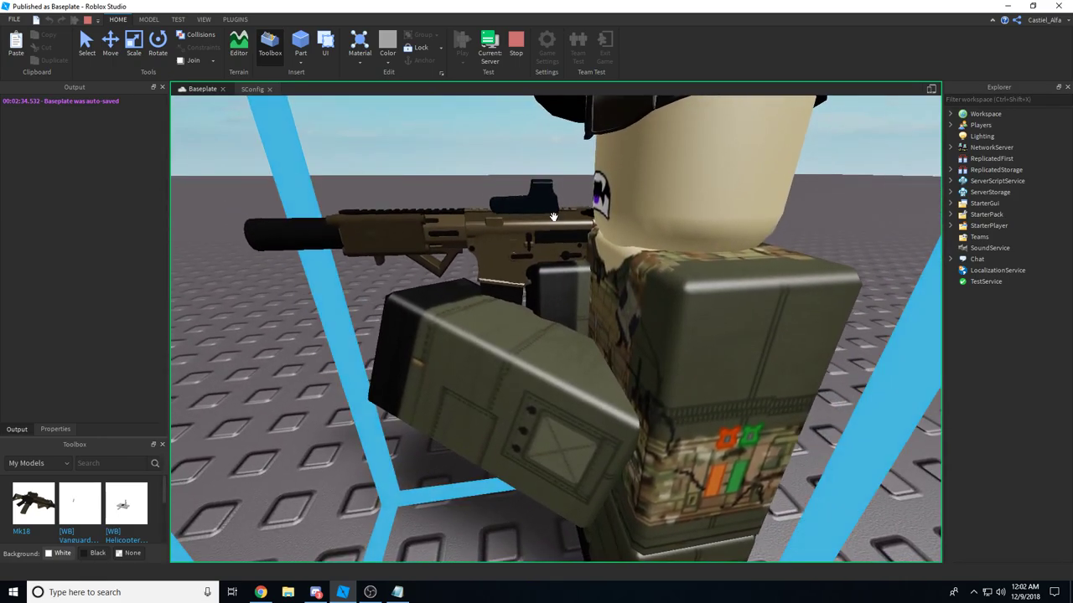
pyautogui.moveTo(554, 218); pyautogui.dragTo(553, 217, button='right')
pyautogui.scroll(-3, 554, 218)
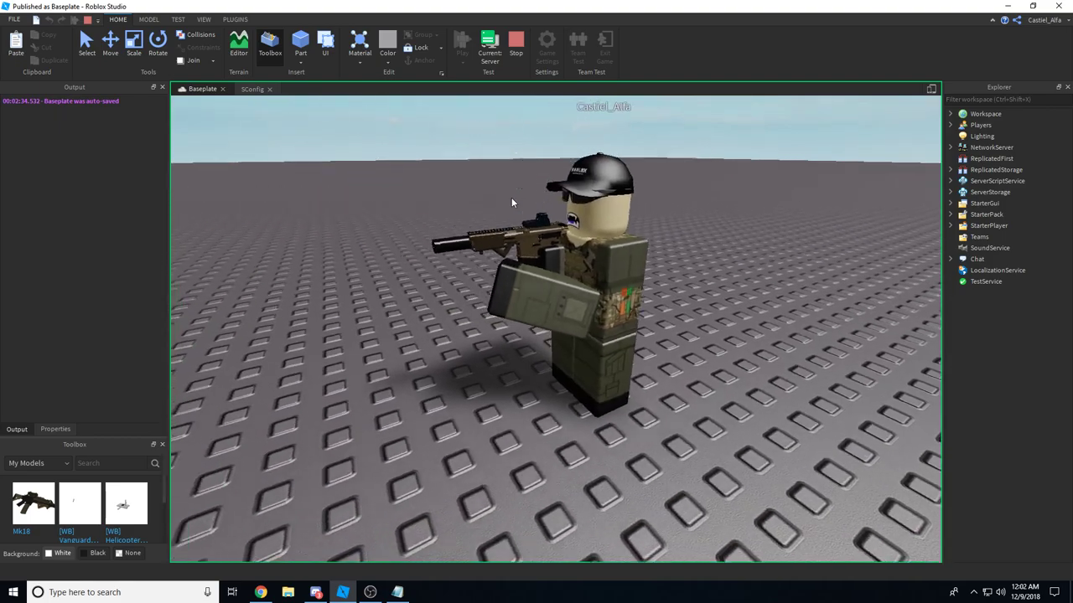
pyautogui.click(515, 42)
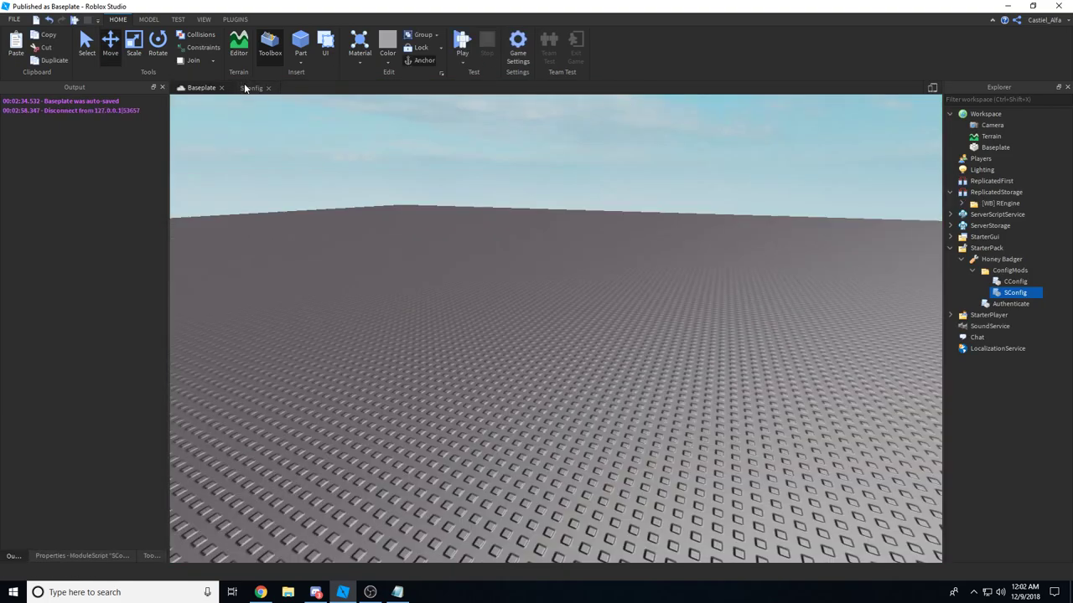
# In Notepad, add "Good now we've got the gun where we want but not the left arm. Let's try to get the left arm where we want it.".
pyautogui.hotkey('alt', 'Tab')
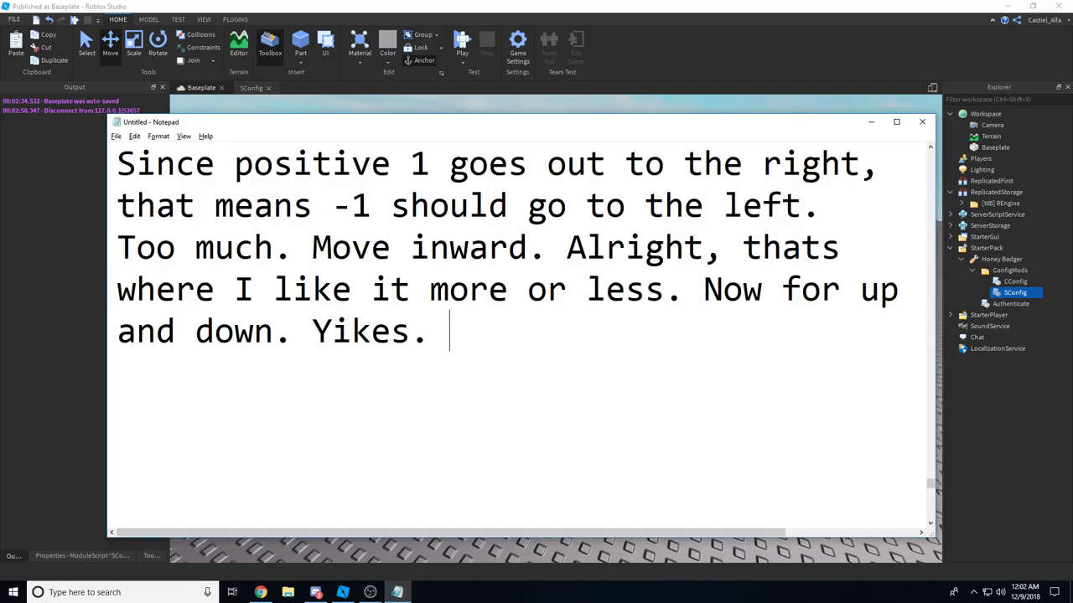
pyautogui.write("we've got th")
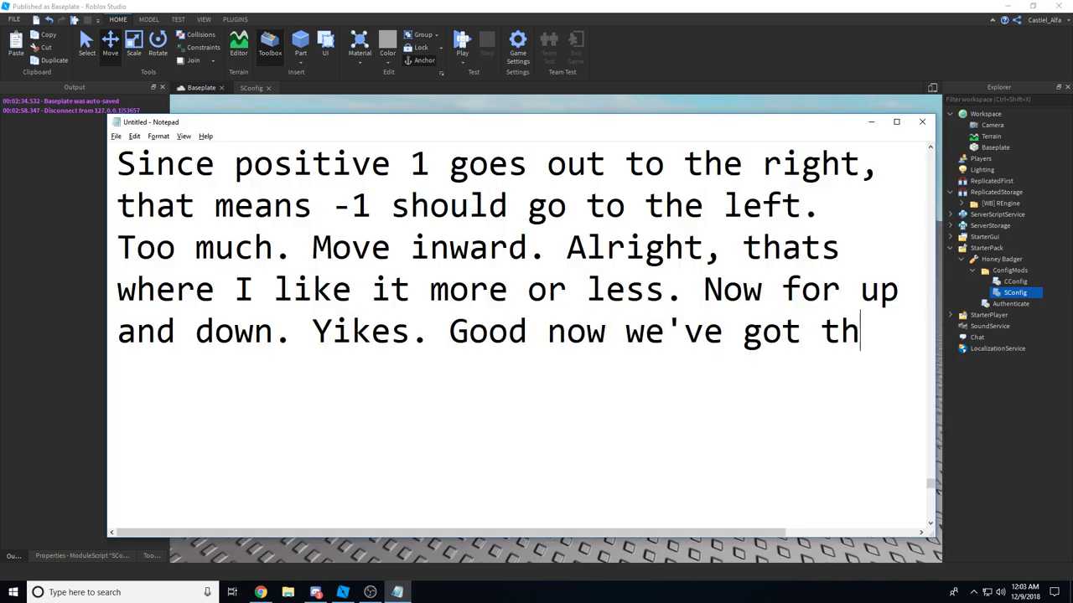
pyautogui.write('e gun wh')
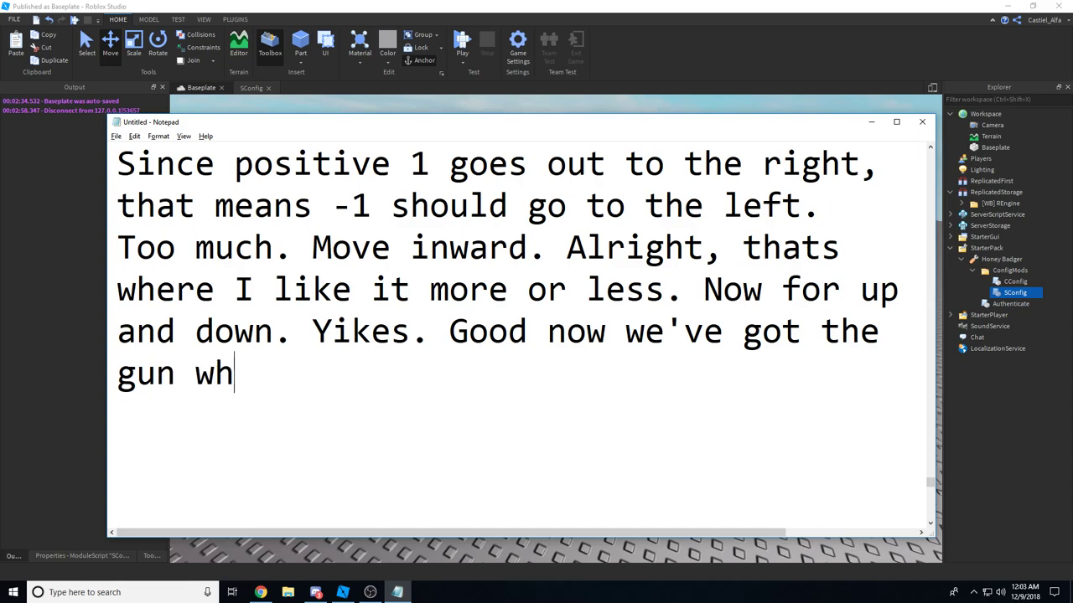
pyautogui.write("ere we want but not the left arm. Let's try to get th")
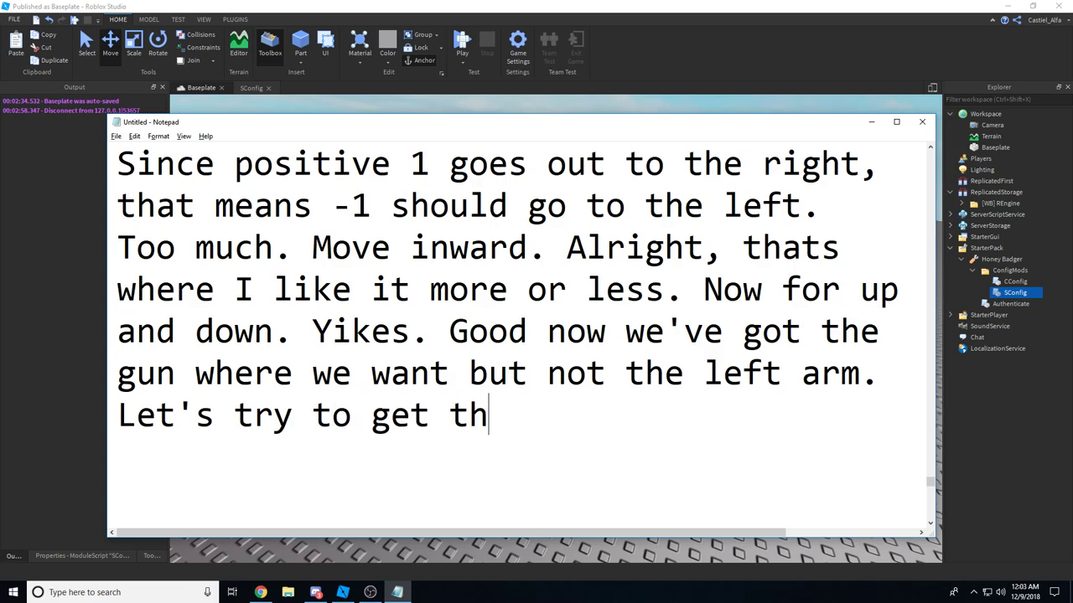
pyautogui.write('e left arm where we w')
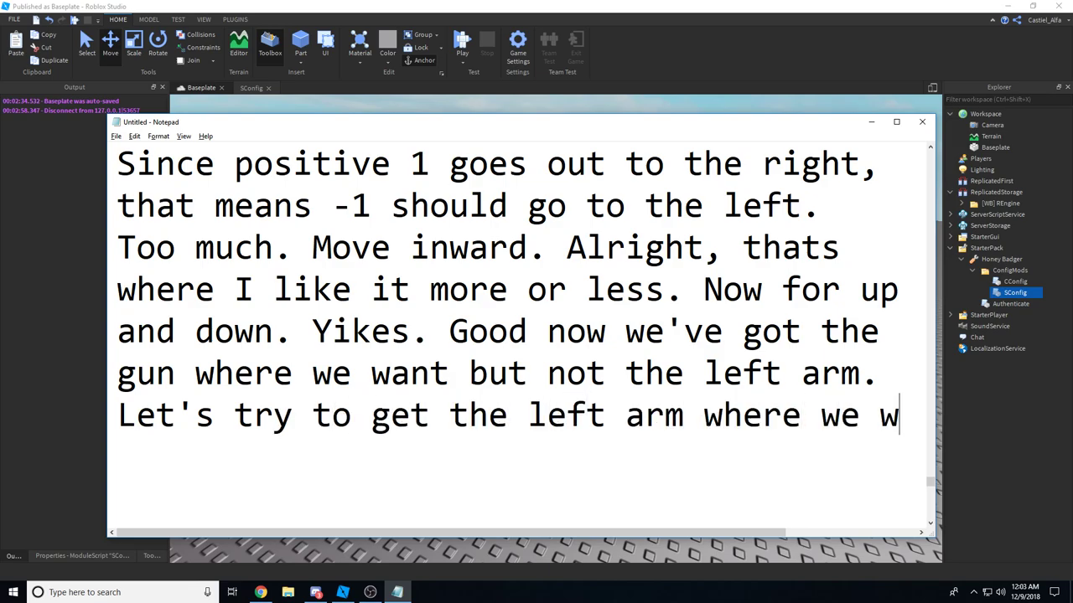
pyautogui.write('want it.')
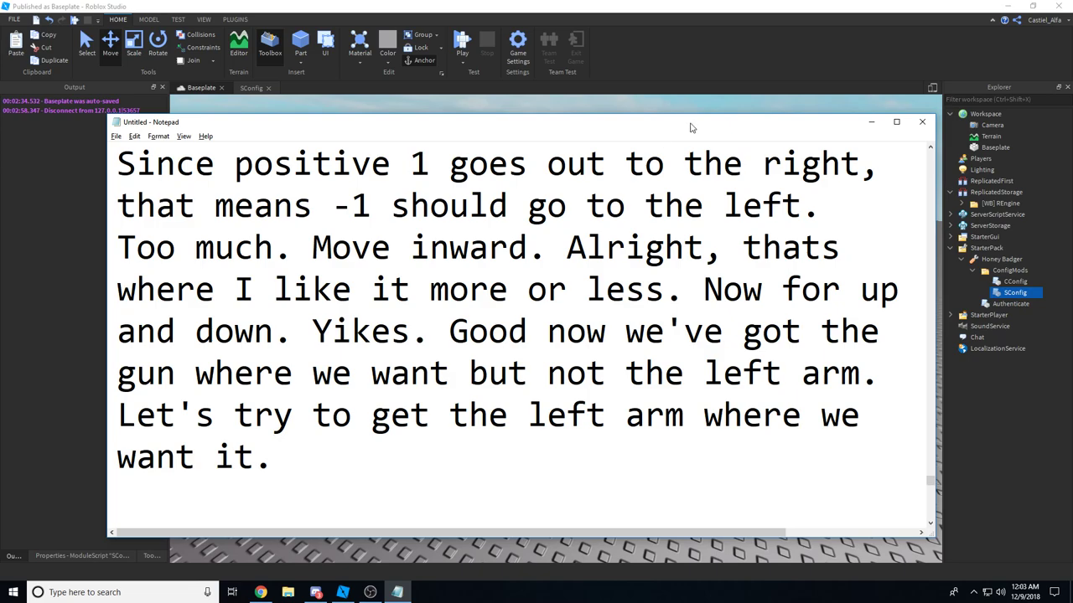
pyautogui.scroll(-2, 610, 350)
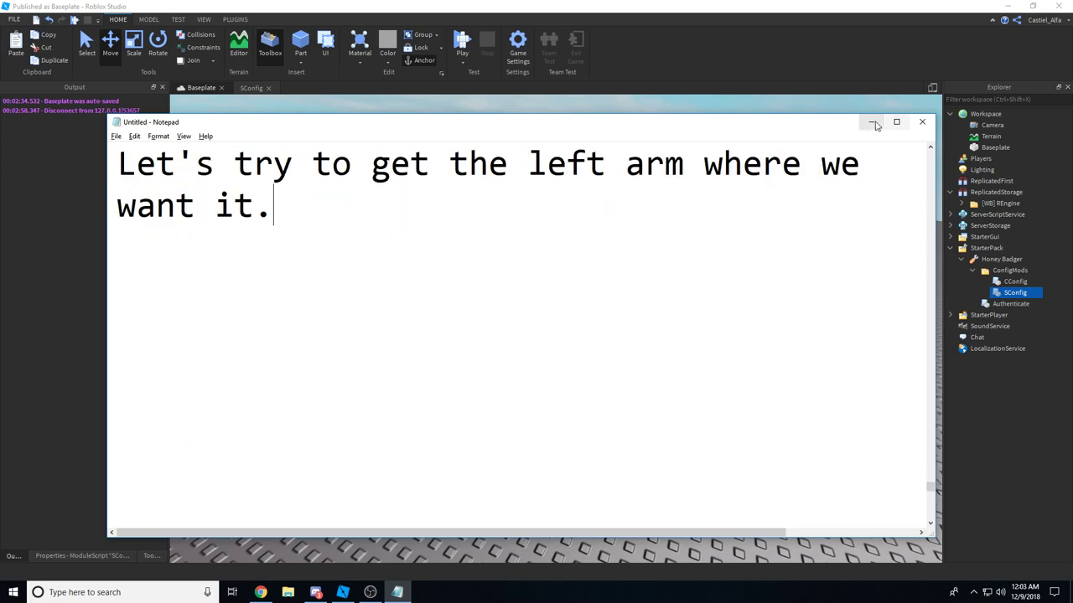
pyautogui.click(872, 124)
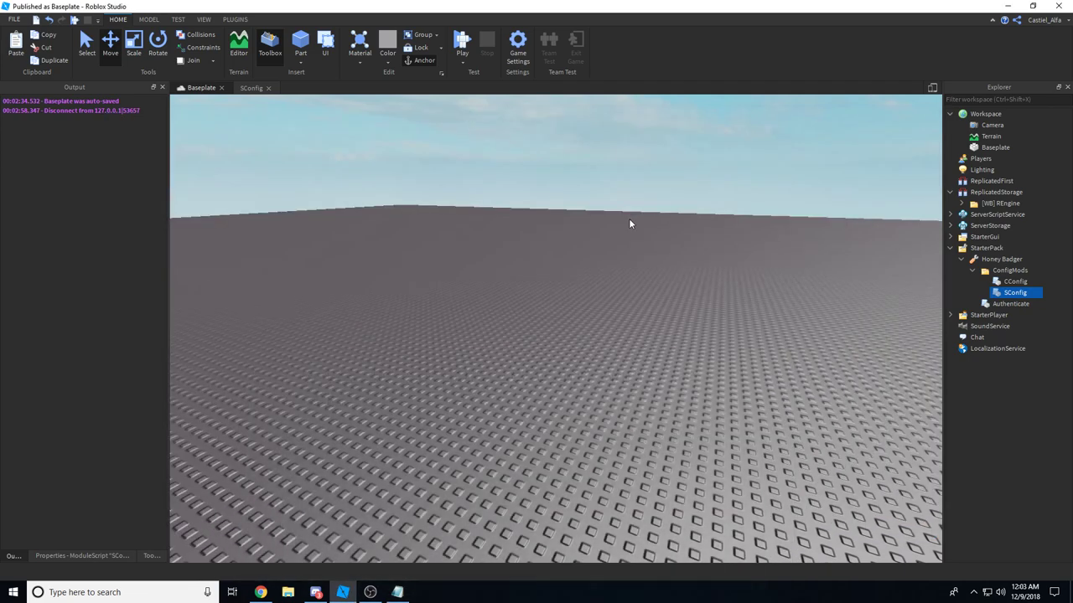
# Replace the LeftArmPos value under Idle Pos in SConfig with CFrame.new(0,0,0) * CFrame.Angles(math.rad(-90),0,0).
pyautogui.click(249, 88)
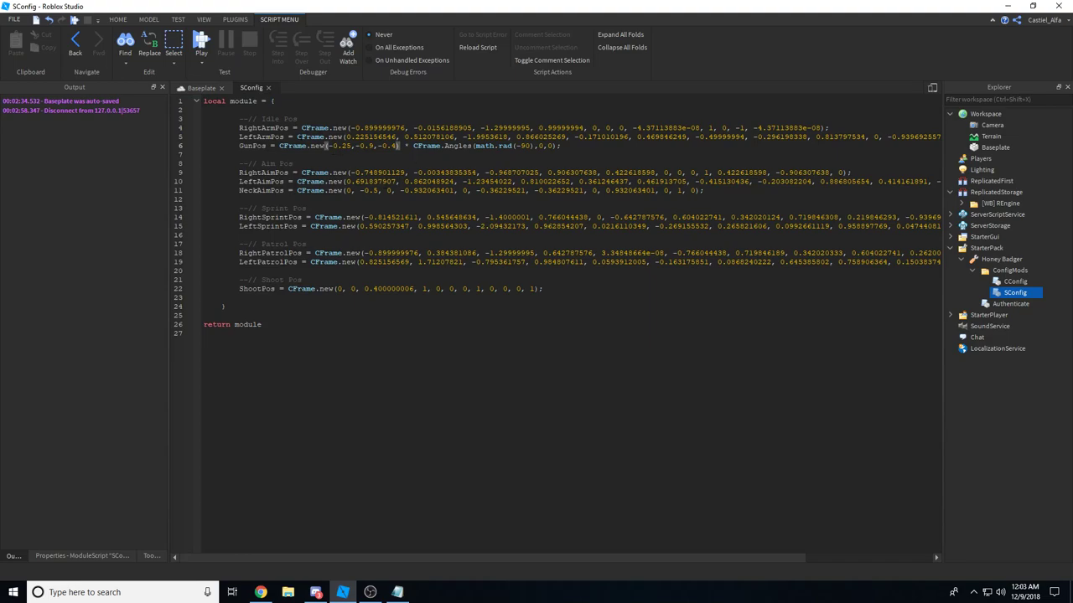
pyautogui.moveTo(296, 137); pyautogui.dragTo(867, 137)
pyautogui.write('CFrame.new(')
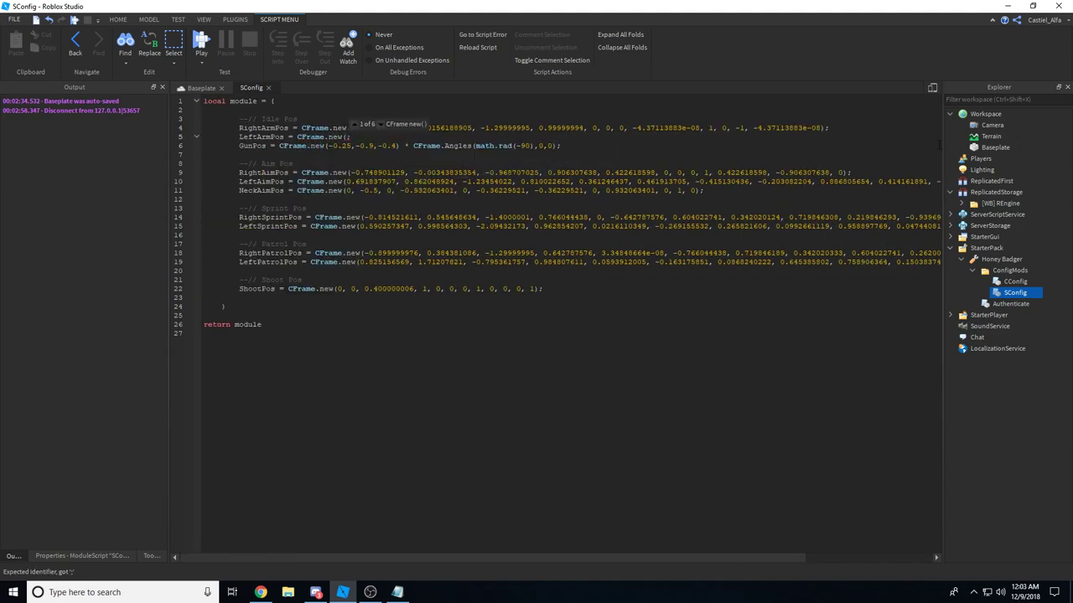
pyautogui.write('0,0,0)')
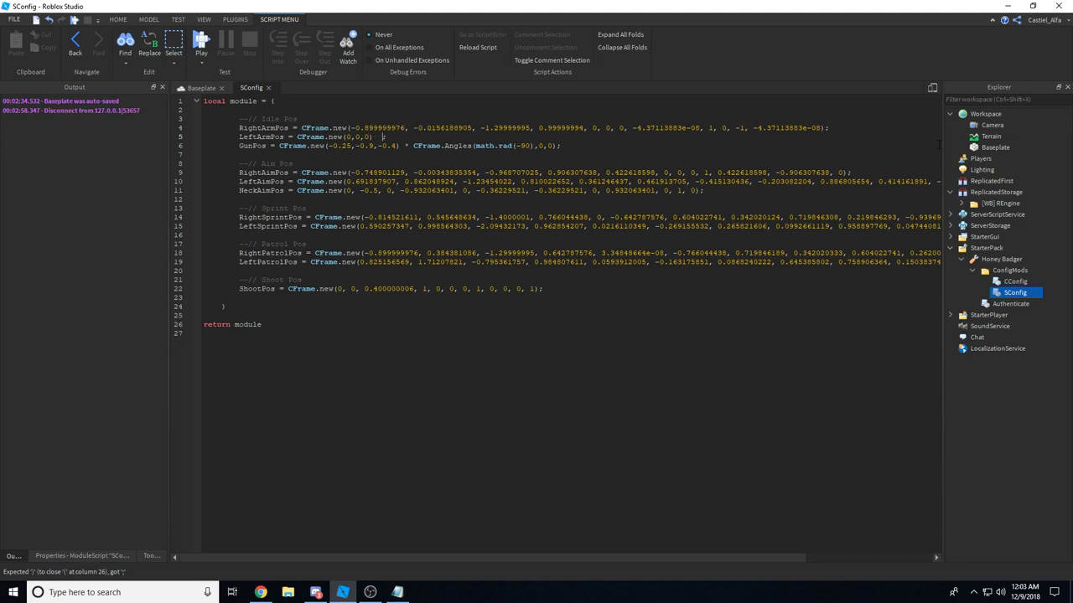
pyautogui.write(' * CFrame.A')
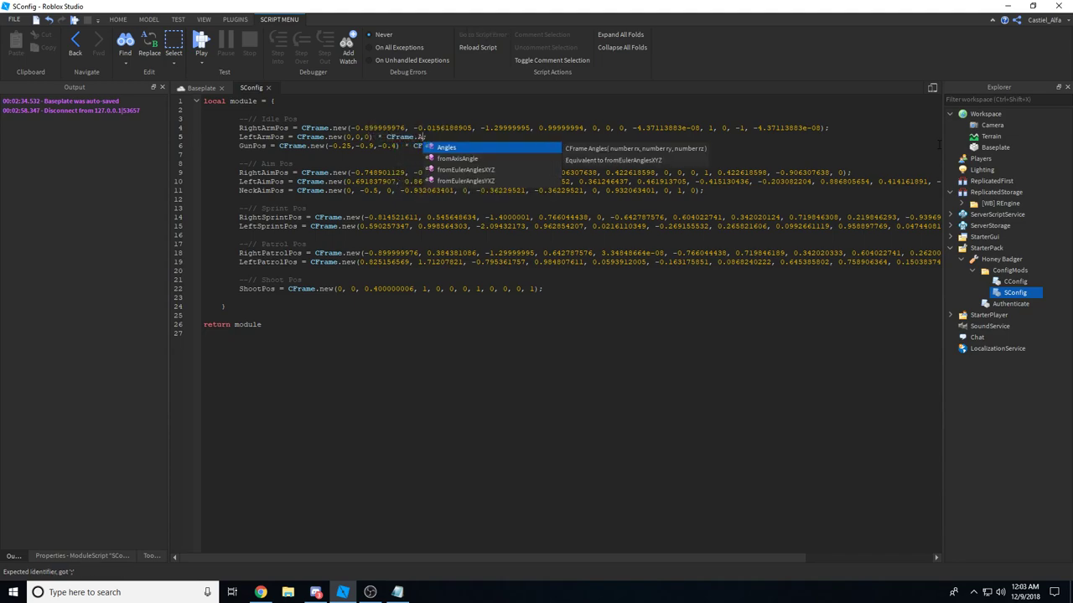
pyautogui.write('ngles(0,0,0);')
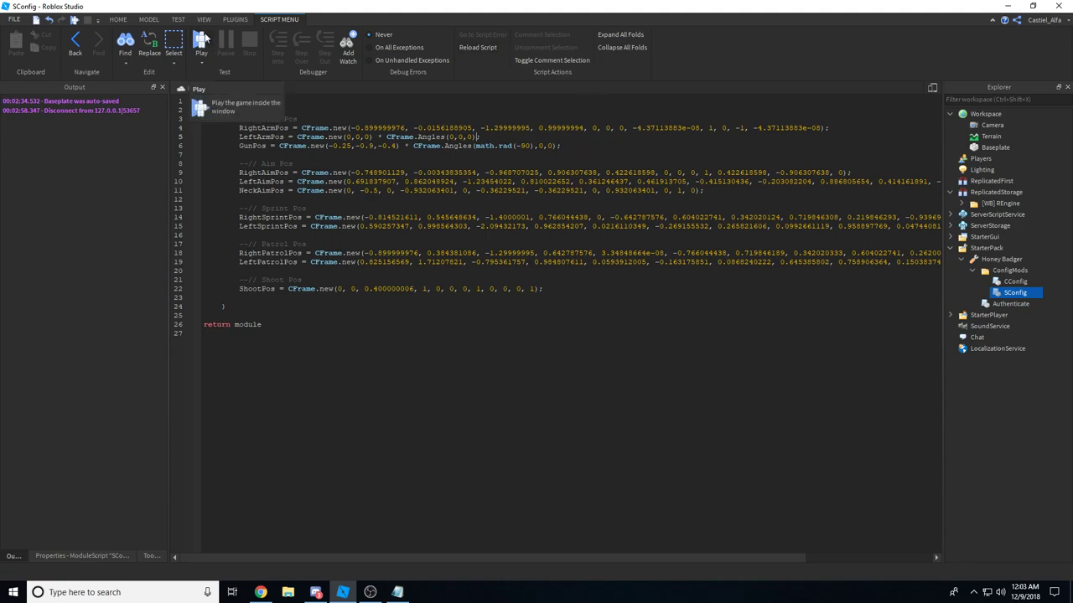
pyautogui.doubleClick(449, 136)
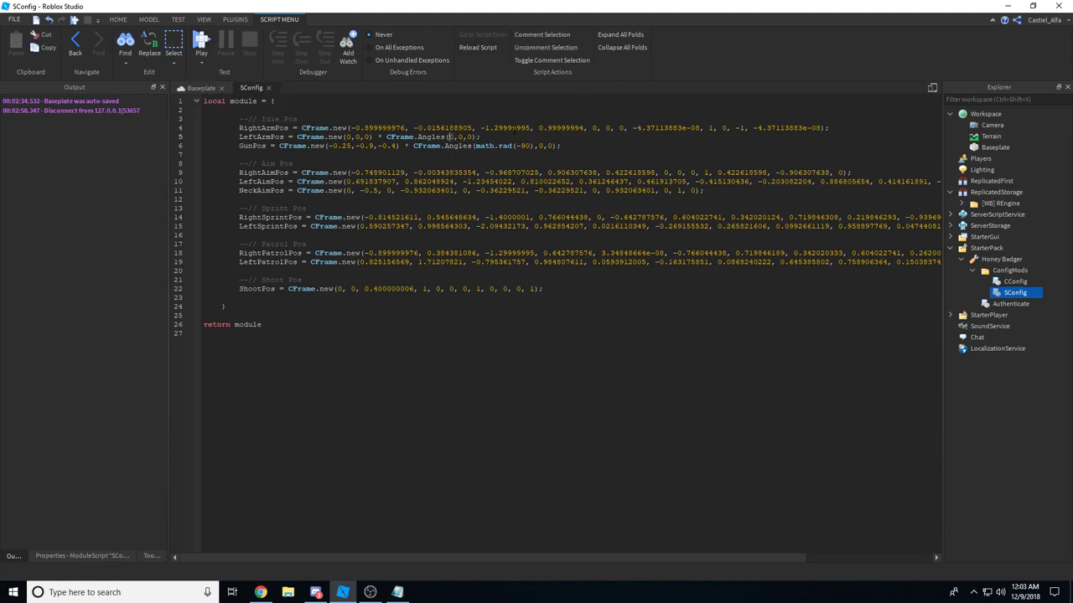
pyautogui.write('math.rad(90')
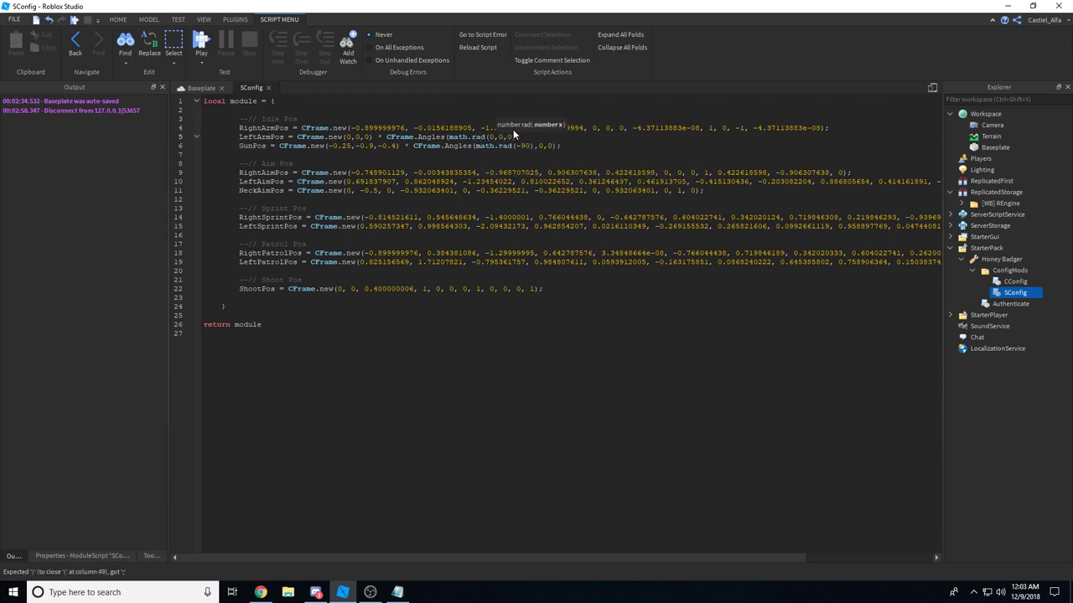
pyautogui.write(')')
# Play-test the equipped Honey Badger in server mode and examine the left arm's position, ending the test when done.
pyautogui.click(202, 43)
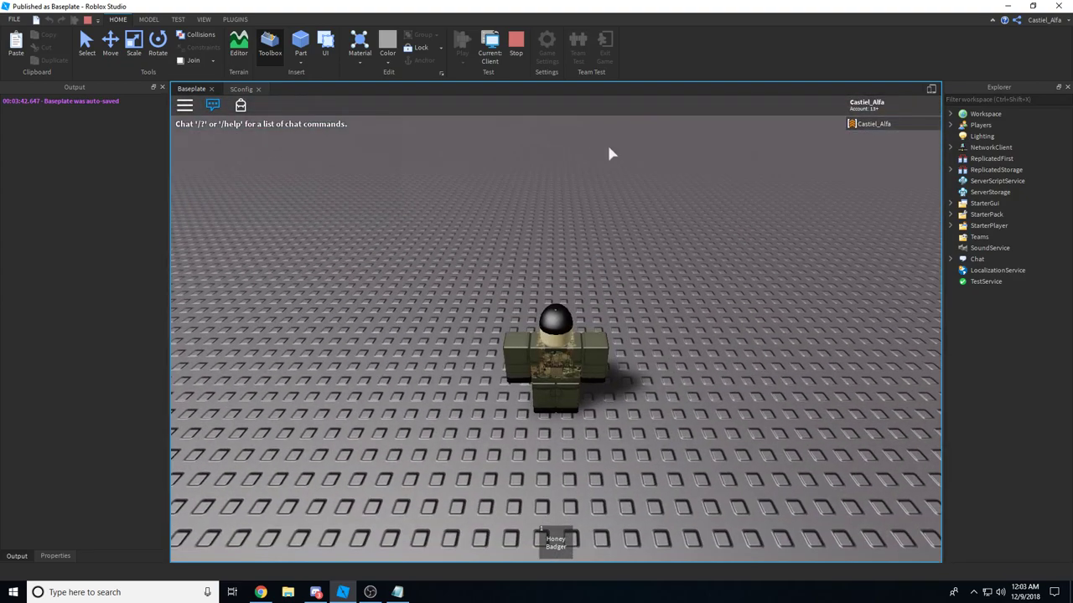
pyautogui.press('1')
pyautogui.click(504, 52)
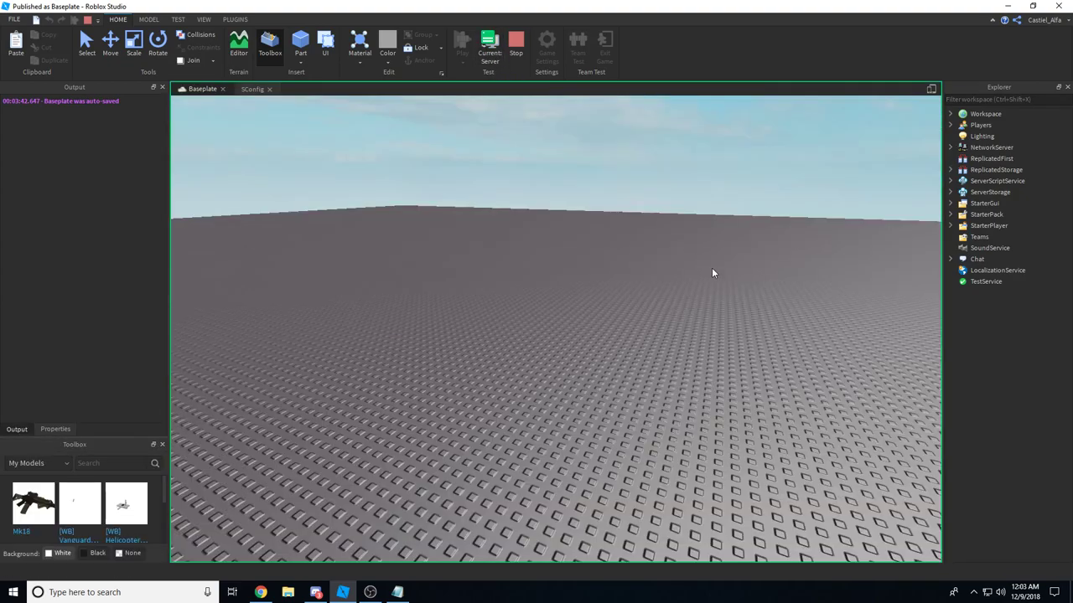
pyautogui.moveTo(711, 269); pyautogui.dragTo(708, 255, button='right')
pyautogui.press('a')
pyautogui.moveTo(607, 259); pyautogui.dragTo(610, 259, button='right')
pyautogui.press('e')
pyautogui.click(513, 50)
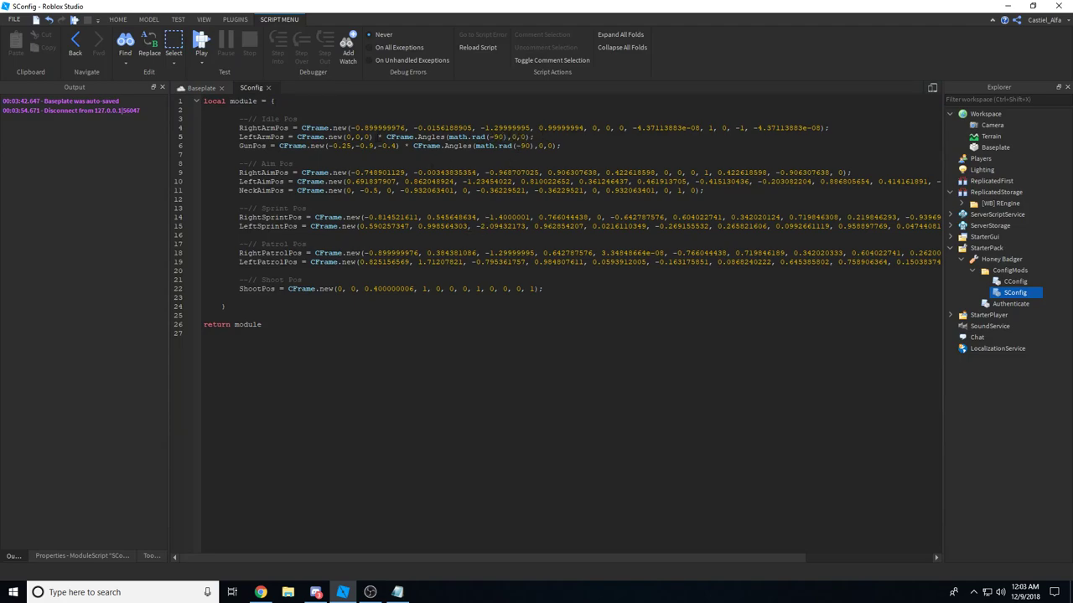
# Set the X position of LeftArmPos in SConfig to -2 and play-test the left arm with the Honey Badger equipped in server mode.
pyautogui.click(347, 136)
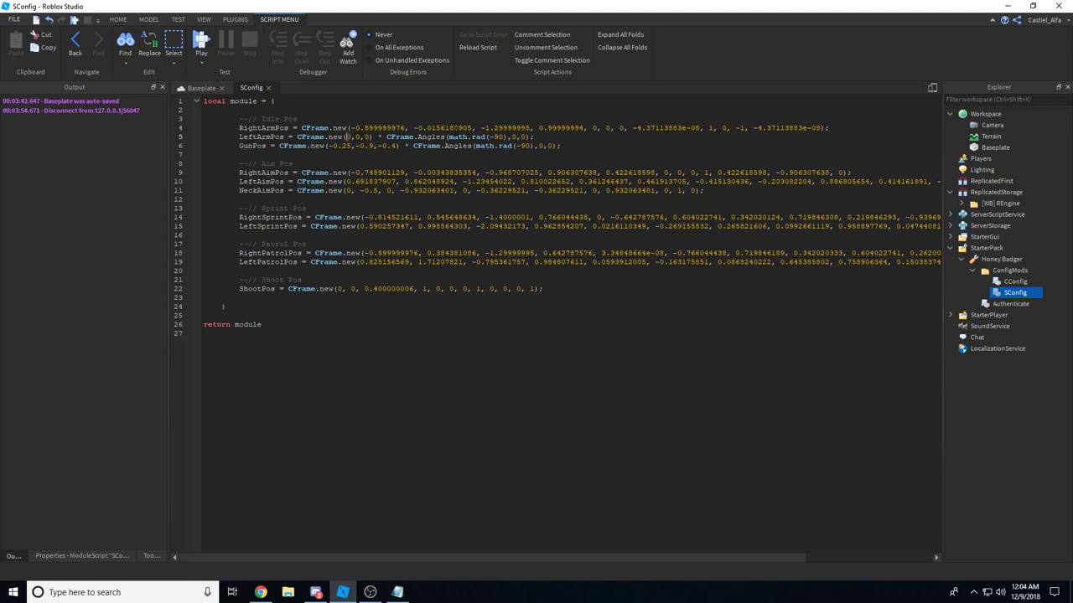
pyautogui.write('2')
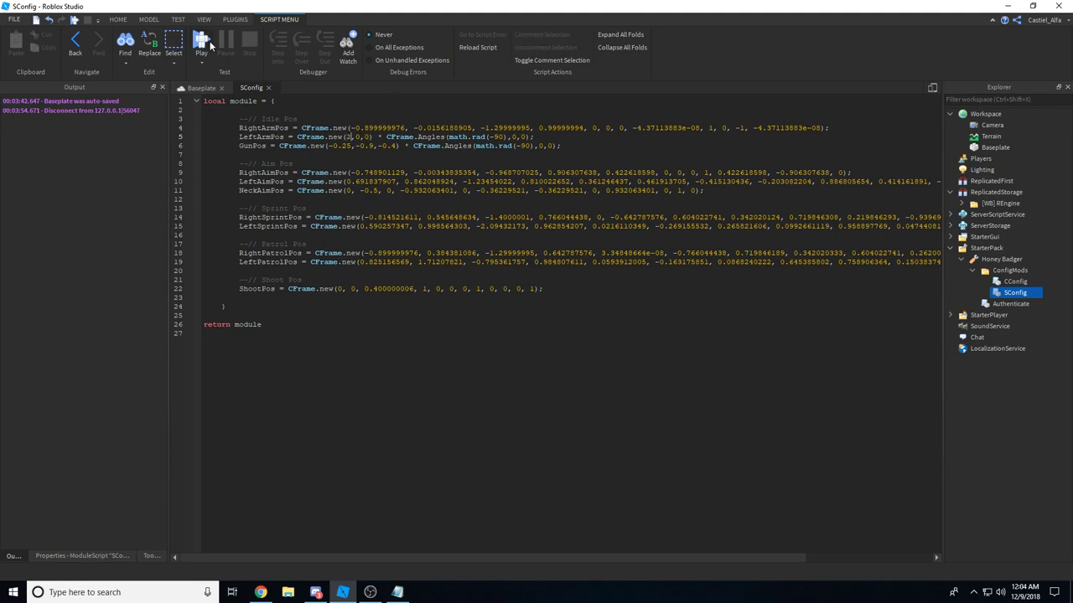
pyautogui.write('-')
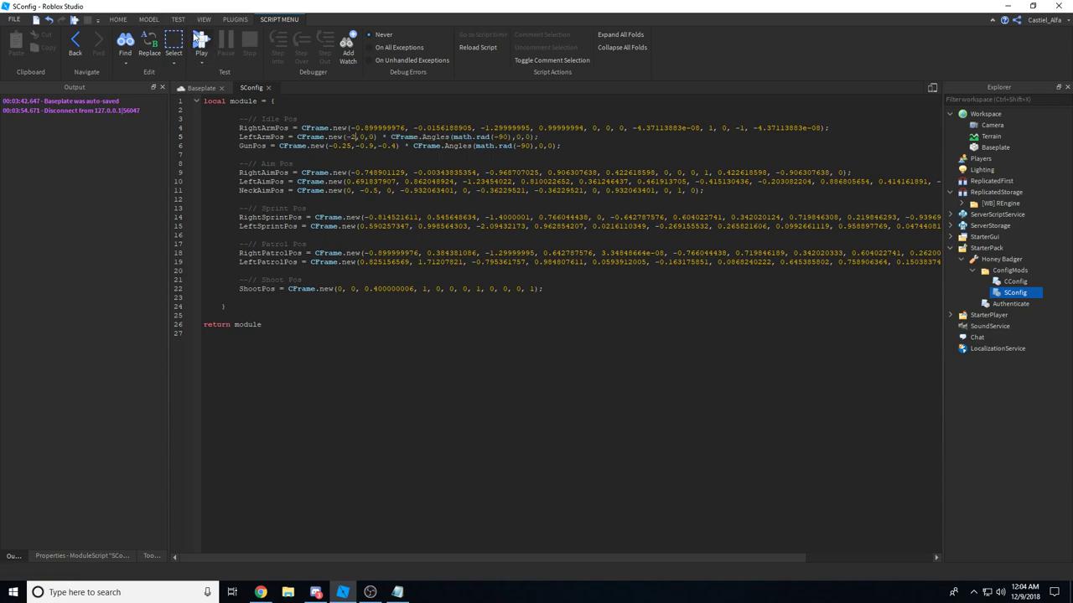
pyautogui.click(201, 42)
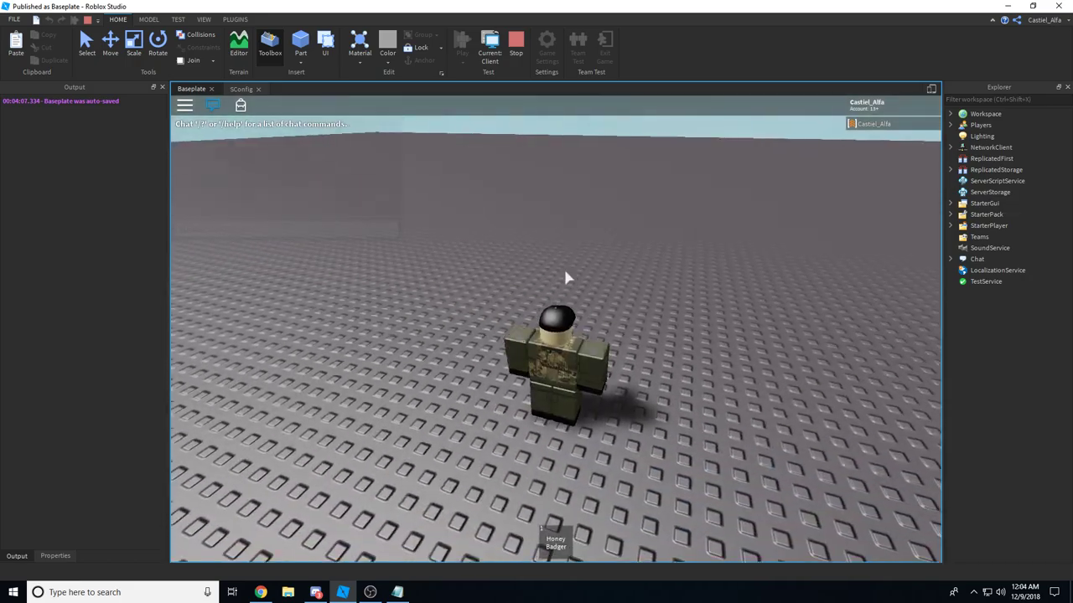
pyautogui.press('1')
pyautogui.click(489, 47)
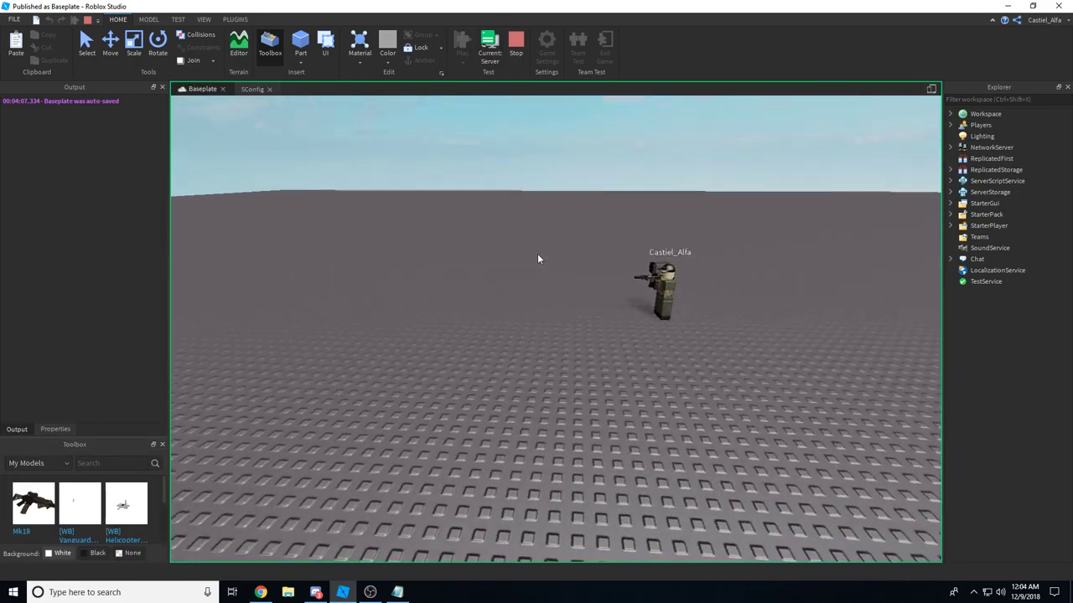
pyautogui.press('w')
pyautogui.moveTo(538, 255); pyautogui.dragTo(518, 230, button='right')
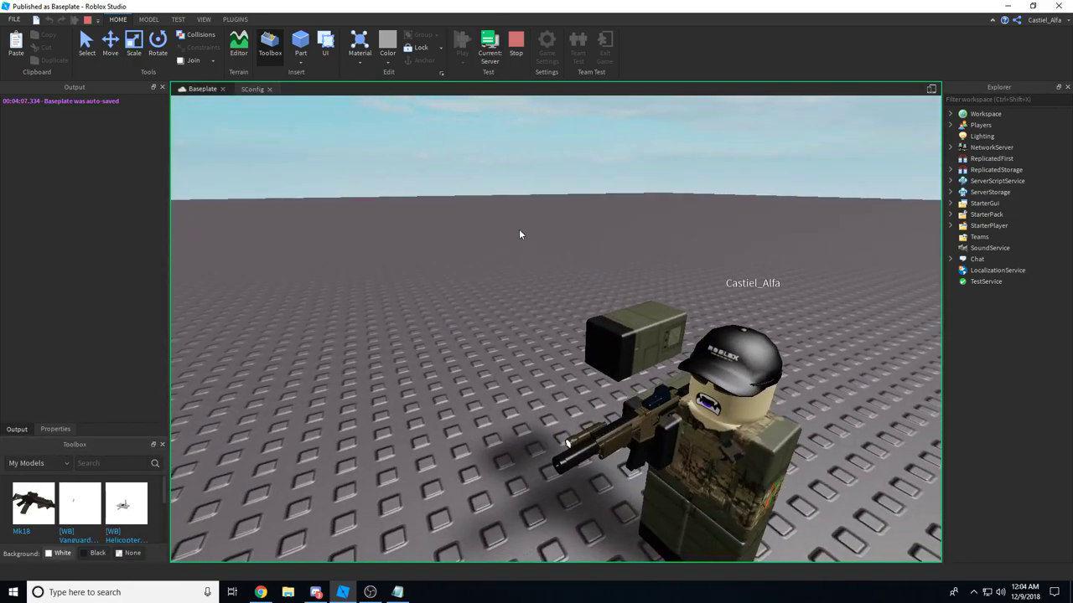
pyautogui.click(516, 44)
# Reset the X position of the idle LeftArmPos in SConfig to 0 and set its Z position to -2.
pyautogui.click(355, 137)
pyautogui.press('BackSpace')
pyautogui.press('BackSpace')
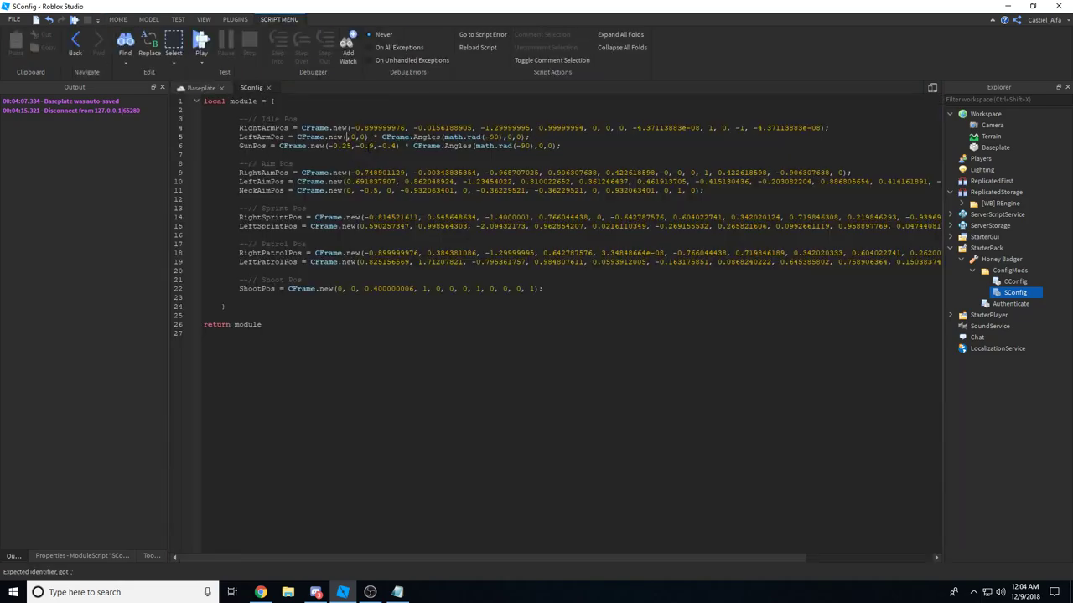
pyautogui.write('0,')
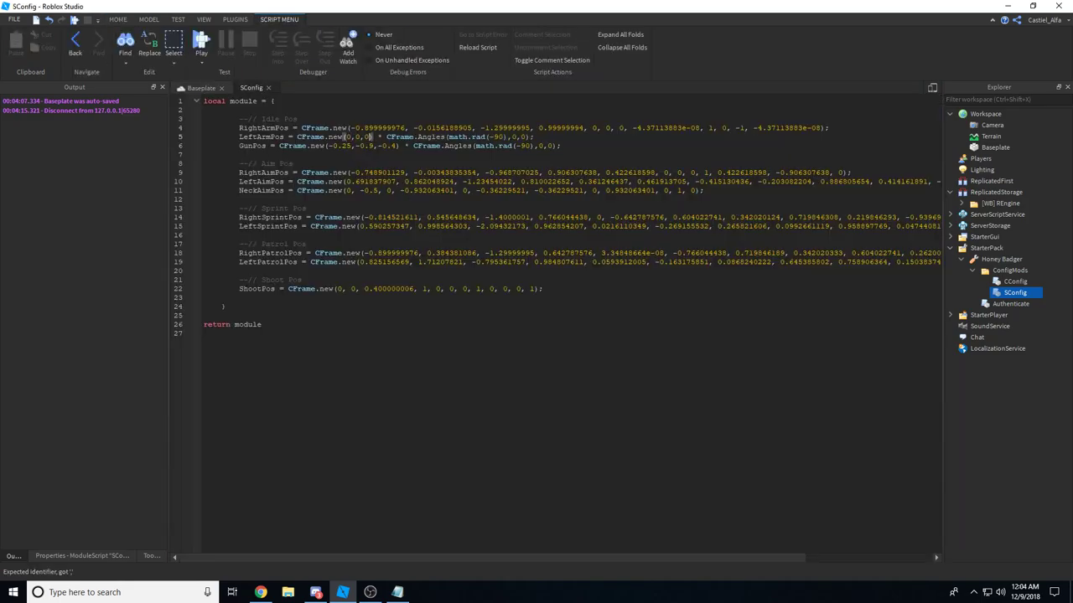
pyautogui.write('-2')
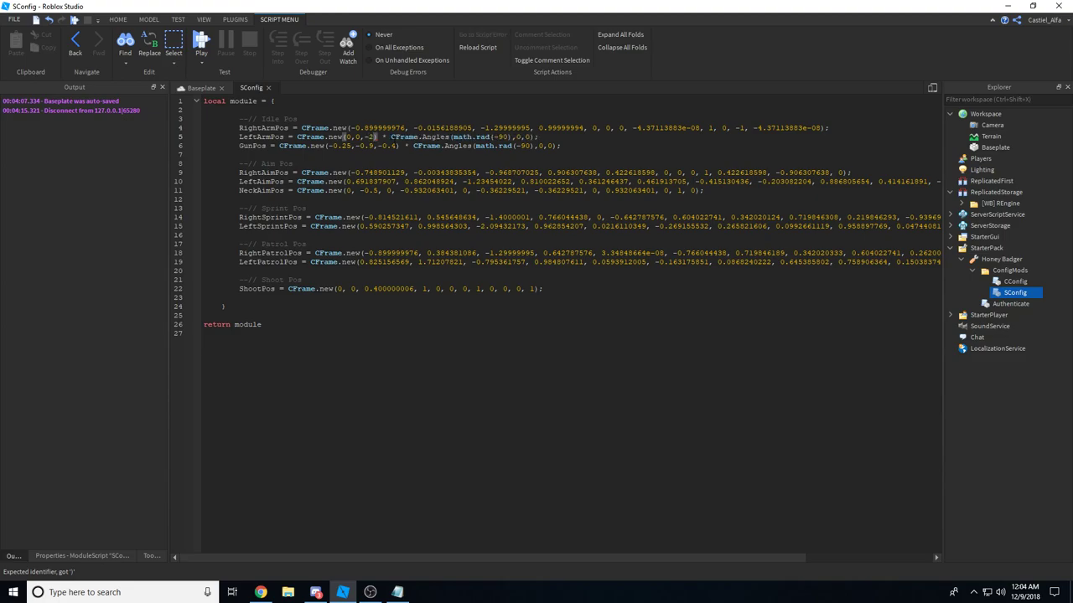
# Play-test the equipped Honey Badger in server mode, examine the left arm from several sides, and return to SConfig after ending the test.
pyautogui.click(214, 37)
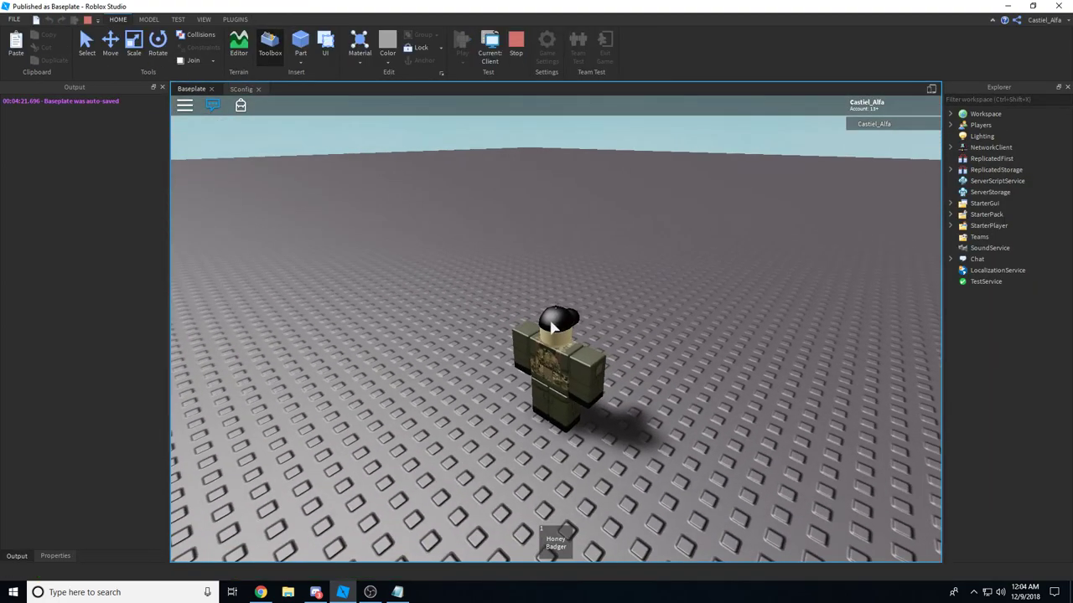
pyautogui.press('1')
pyautogui.click(488, 46)
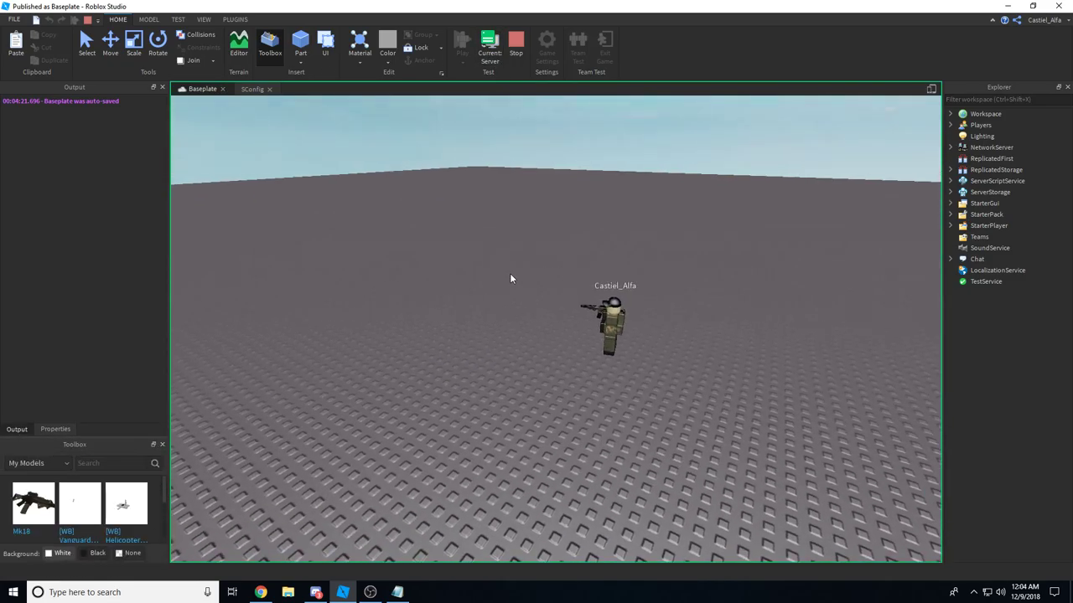
pyautogui.press('w')
pyautogui.moveTo(509, 273); pyautogui.dragTo(510, 277, button='right')
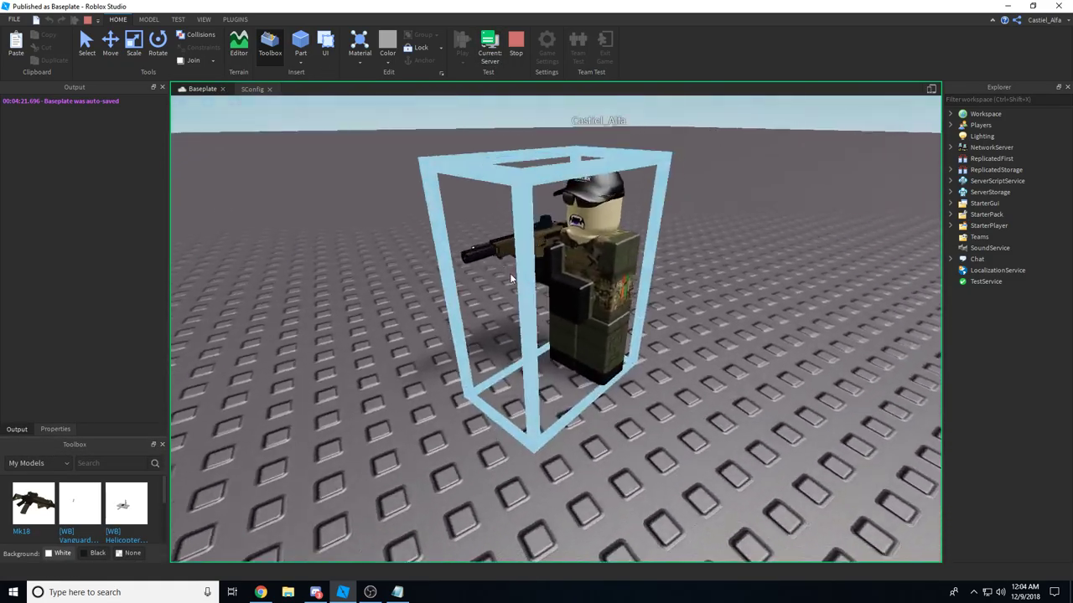
pyautogui.press('a')
pyautogui.press('d')
pyautogui.scroll(-4, 668, 255)
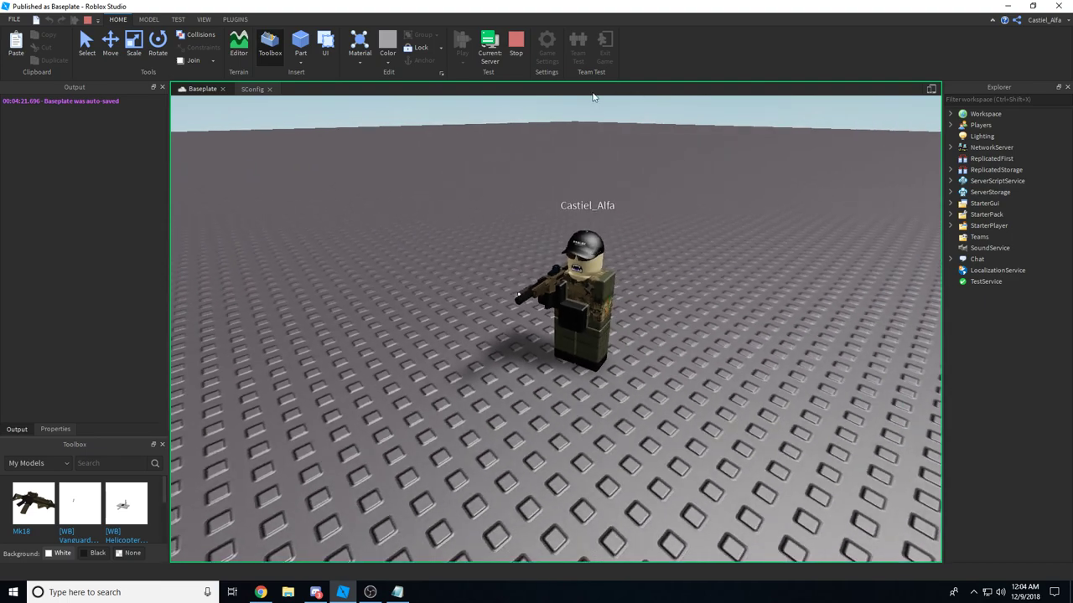
pyautogui.click(516, 46)
pyautogui.click(255, 88)
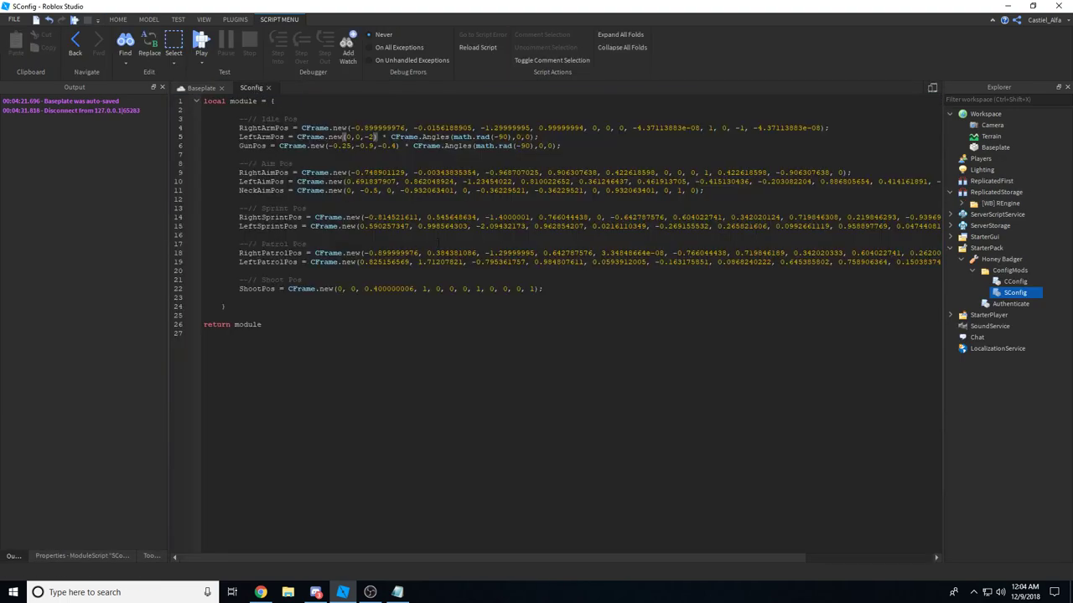
# Set the Z position of LeftArmPos back to 0 and clear its Y position for a new value.
pyautogui.press('BackSpace')
pyautogui.press('BackSpace')
pyautogui.write('0')
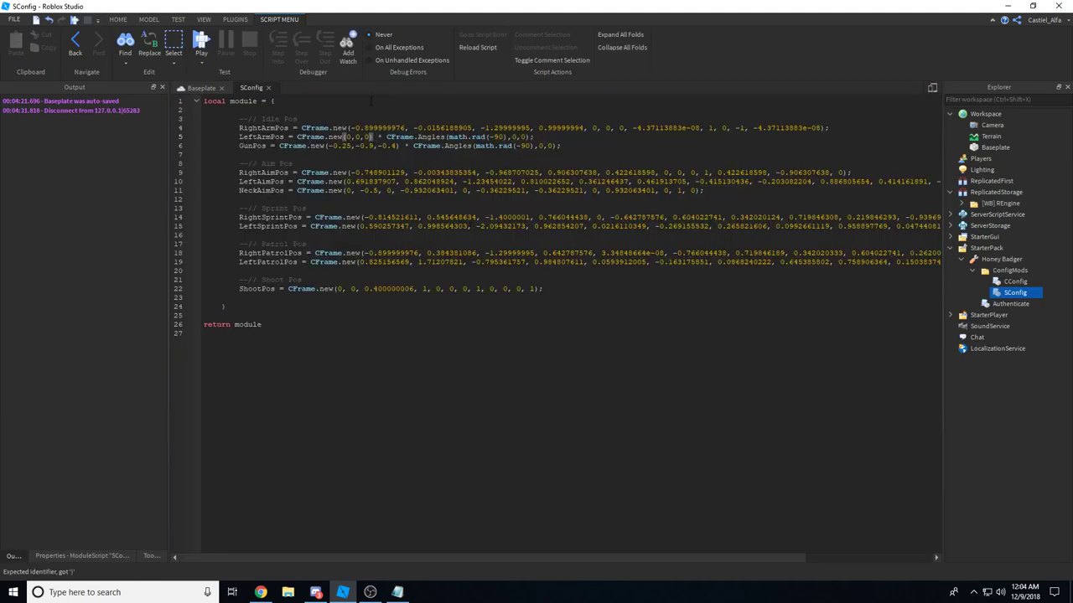
pyautogui.hotkey('shift', 'Left')
pyautogui.press('BackSpace')
# Play-test with the Honey Badger equipped and inspect the left arm from the front in server mode, stopping the test when done.
pyautogui.click(201, 39)
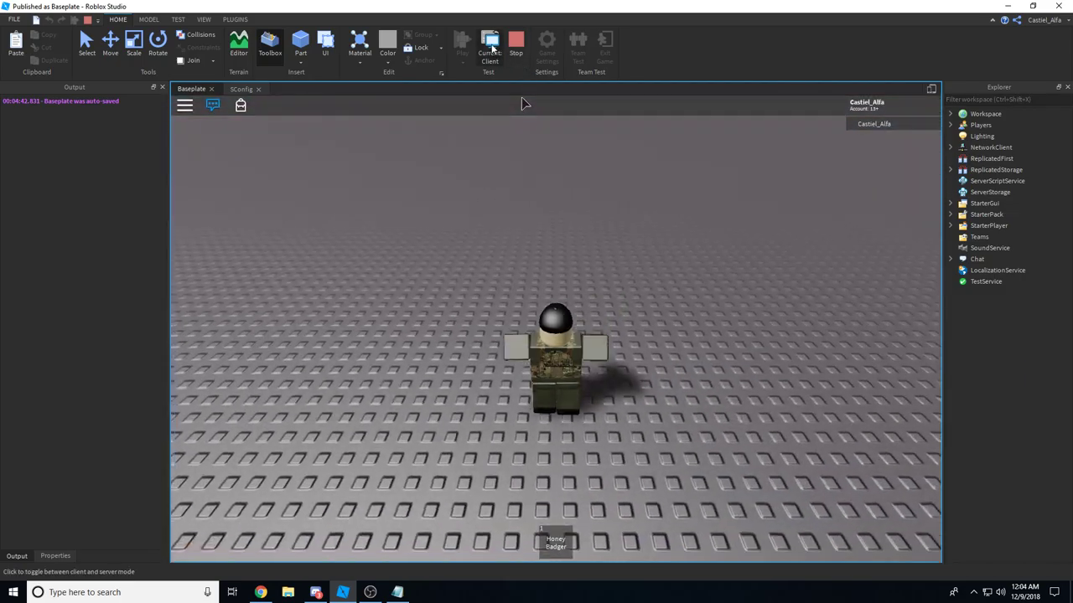
pyautogui.click(491, 48)
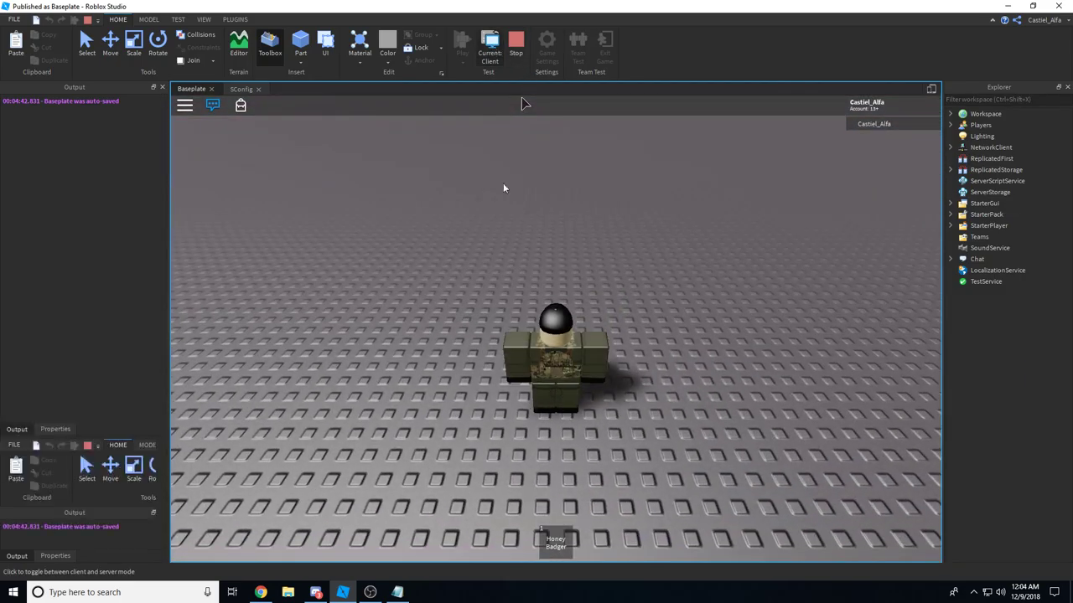
pyautogui.click(489, 47)
pyautogui.press('1')
pyautogui.click(483, 61)
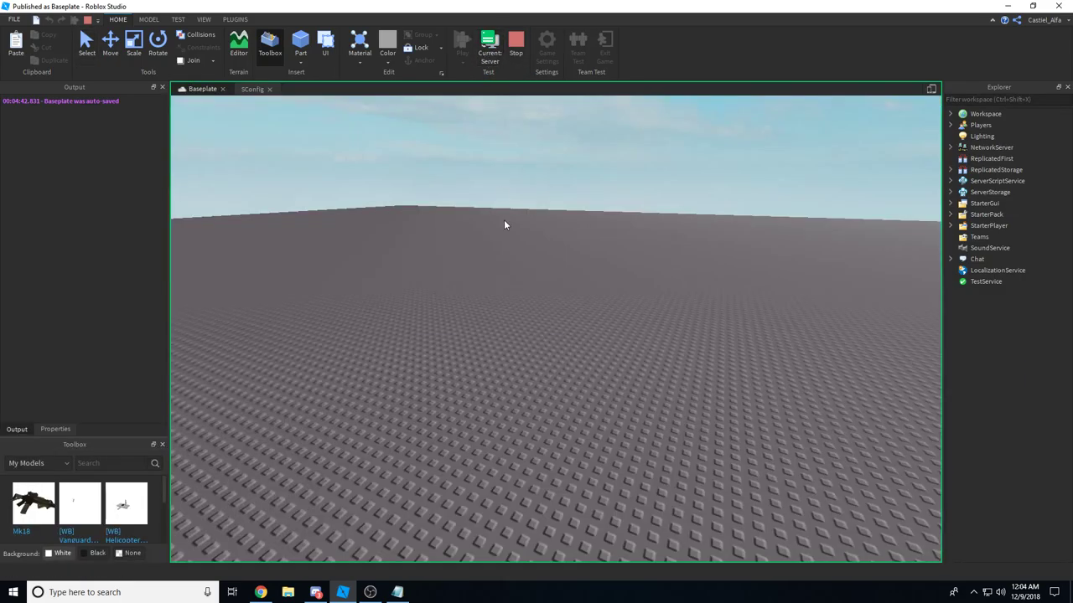
pyautogui.press('w')
pyautogui.moveTo(562, 332); pyautogui.dragTo(562, 332, button='right')
pyautogui.press('a')
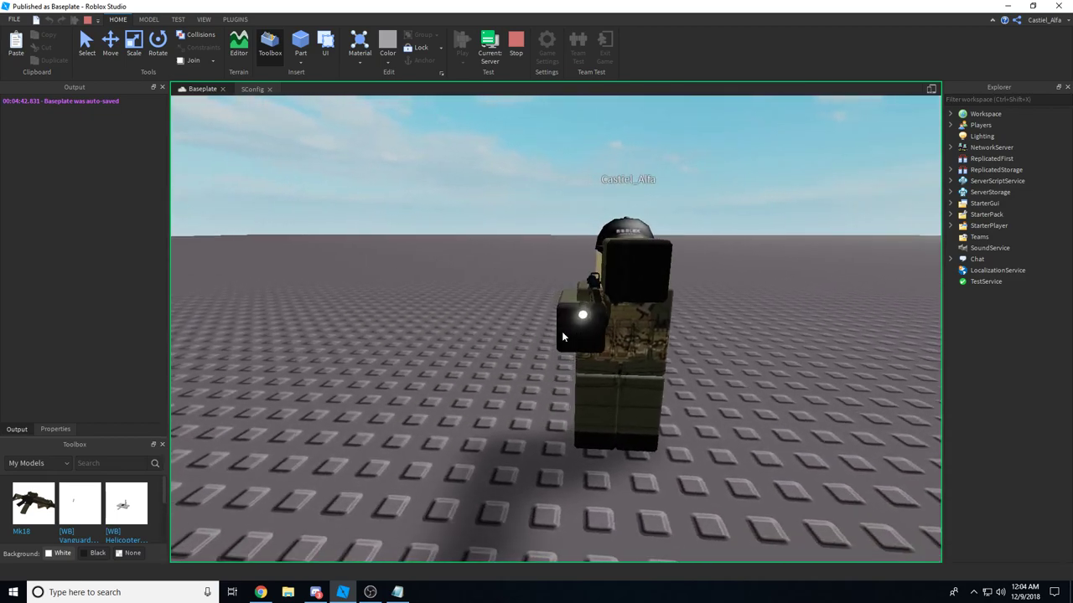
pyautogui.click(514, 49)
# Set the Y position of LeftArmPos to 0 and its Z position to 1.
pyautogui.press('BackSpace')
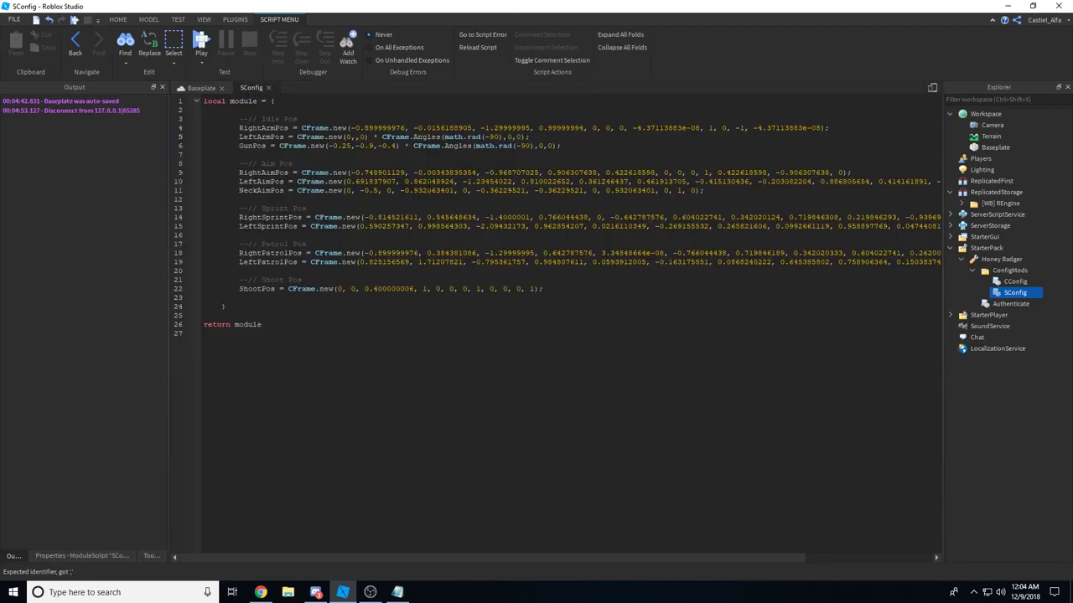
pyautogui.write('0')
pyautogui.doubleClick(365, 137)
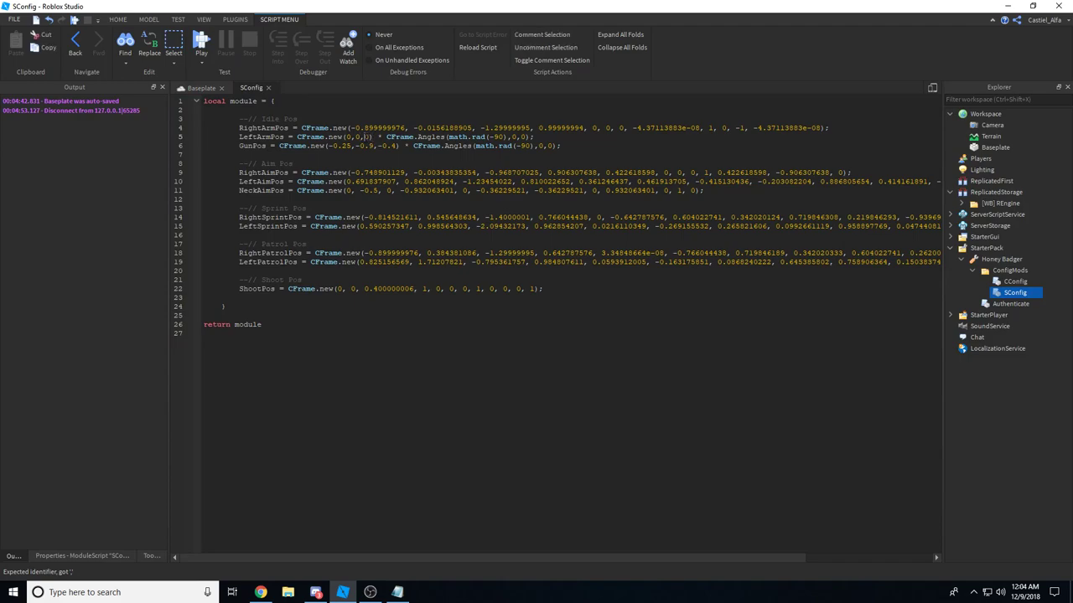
pyautogui.write('1')
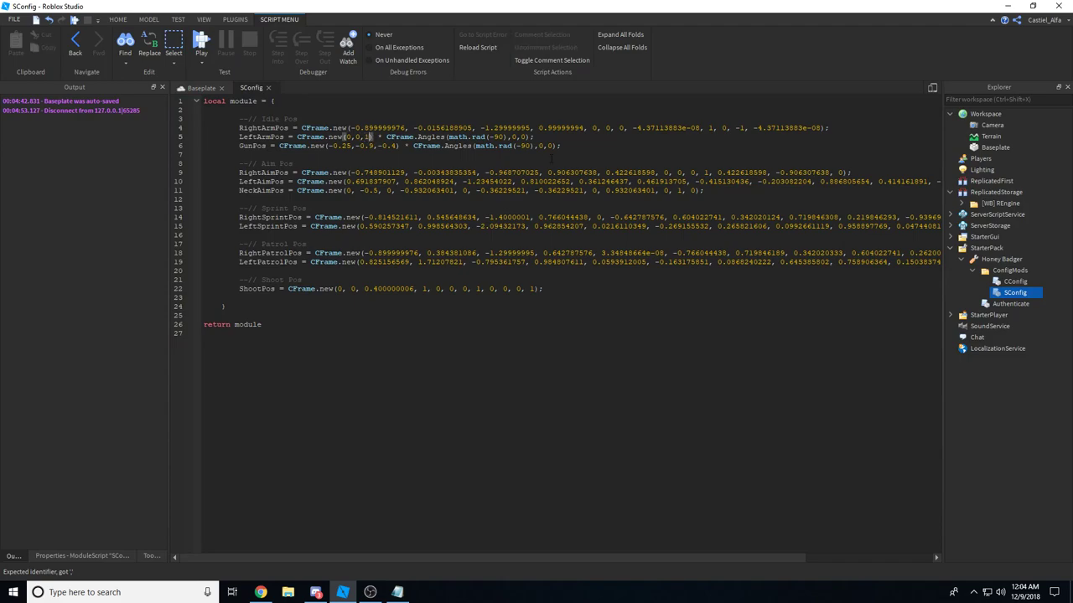
# Run another play-test with the Honey Badger equipped and check the left arm up close in server mode.
pyautogui.click(211, 39)
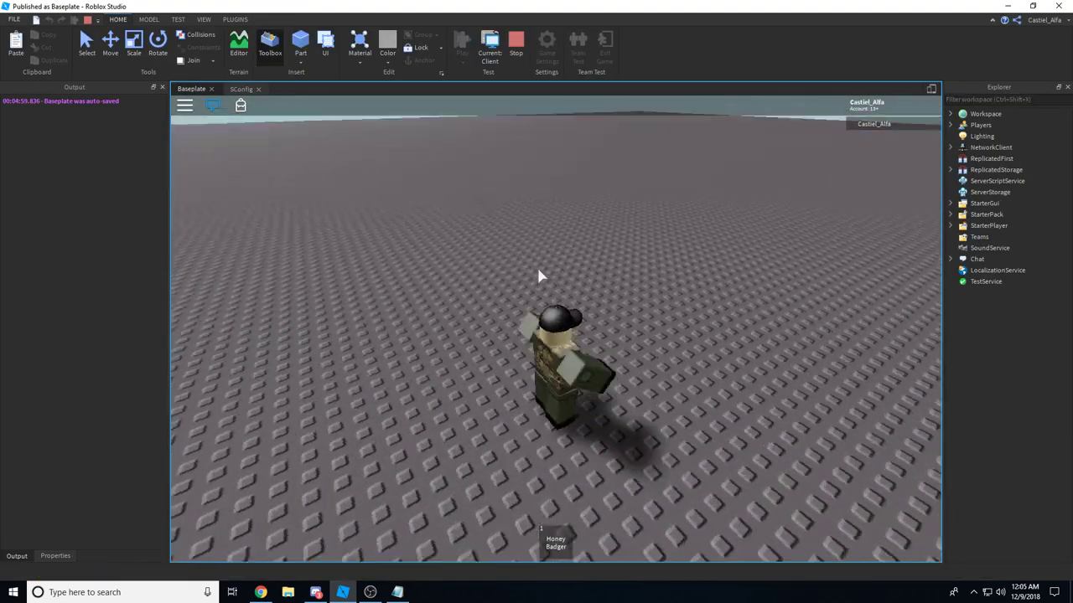
pyautogui.press('1')
pyautogui.click(490, 52)
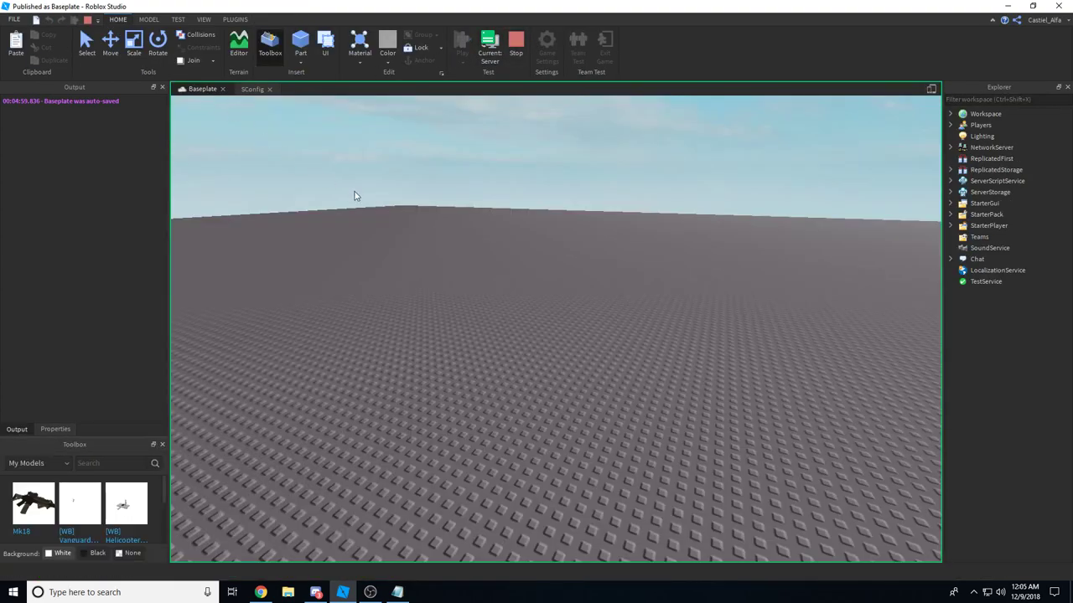
pyautogui.moveTo(525, 257); pyautogui.dragTo(567, 251, button='right')
pyautogui.press('w')
pyautogui.press('w')
# Switch to Notepad and add "What in god's name" after the last comment.
pyautogui.hotkey('alt', 'Tab')
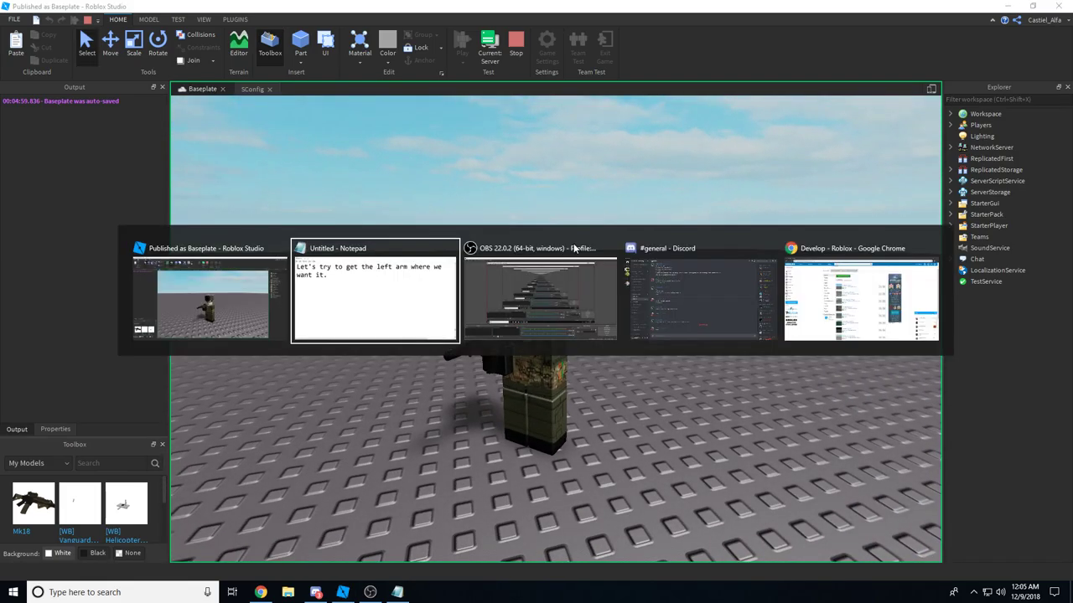
pyautogui.write('What in go')
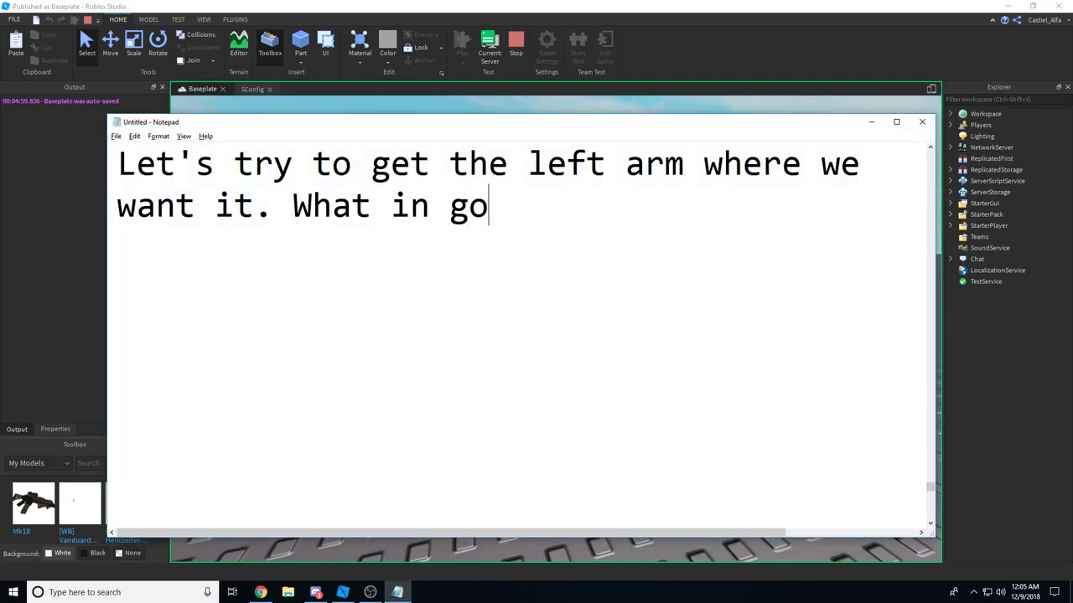
pyautogui.write("d's name")
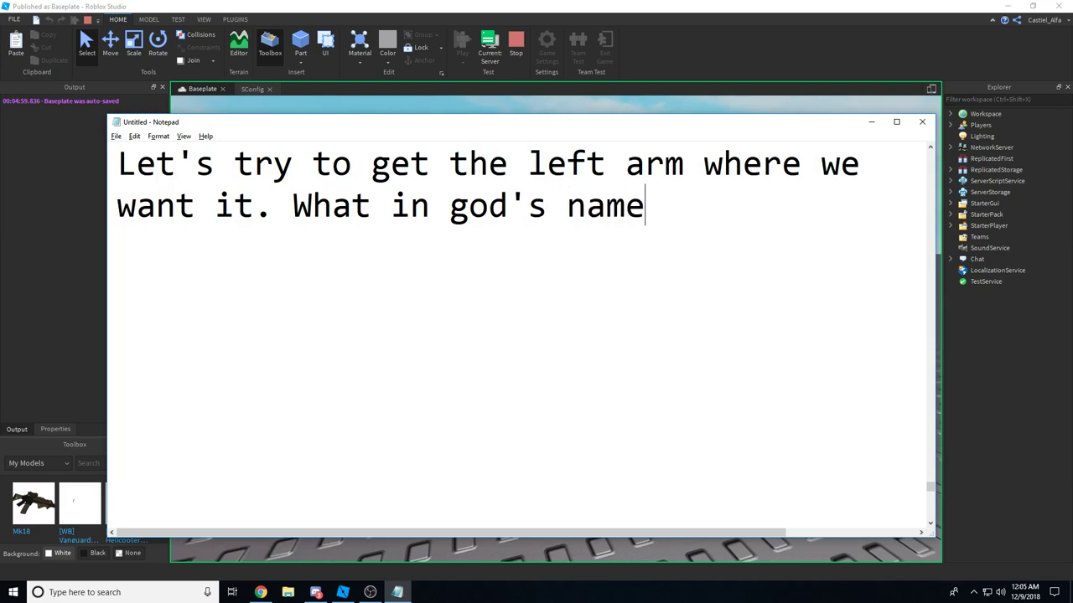
# End the play-test in Roblox Studio and change LeftArmPos in SConfig to CFrame.new(0,1,0), keeping its rotation.
pyautogui.click(506, 98)
pyautogui.click(516, 43)
pyautogui.click(248, 88)
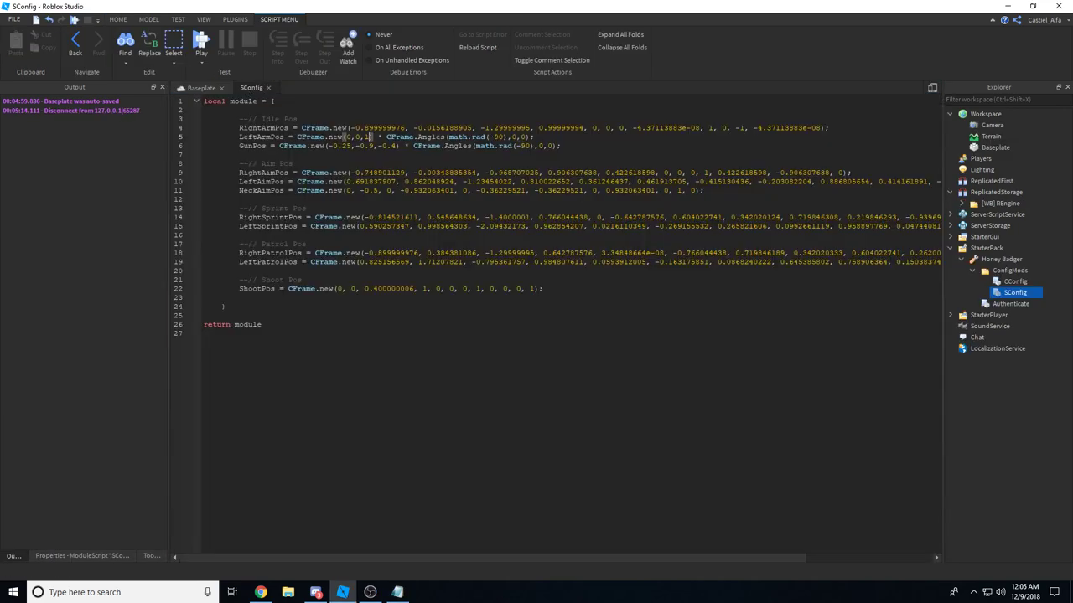
pyautogui.press('BackSpace')
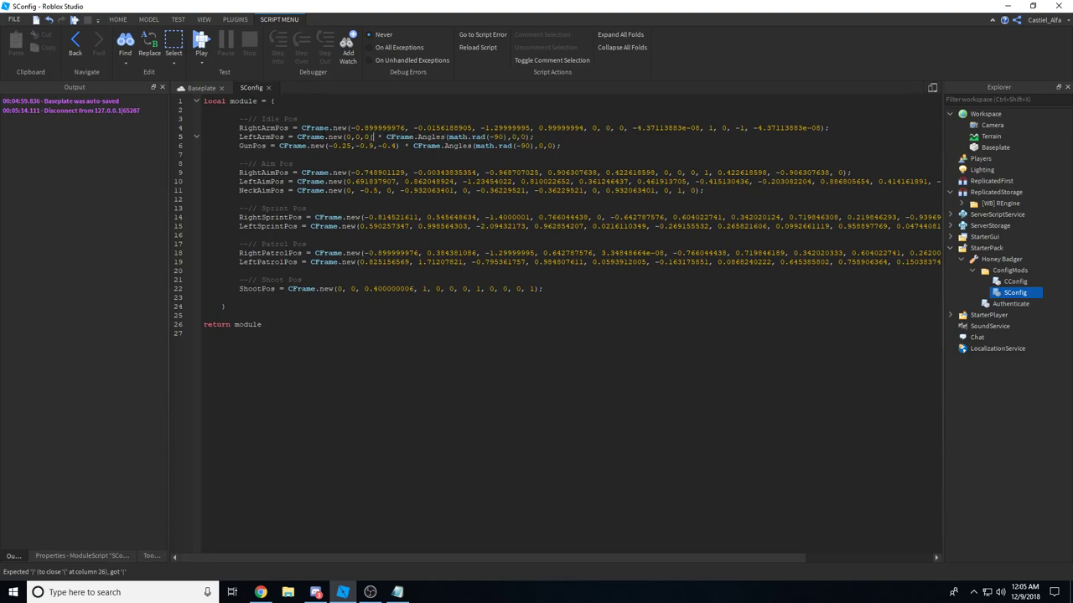
pyautogui.write(')')
pyautogui.write('1')
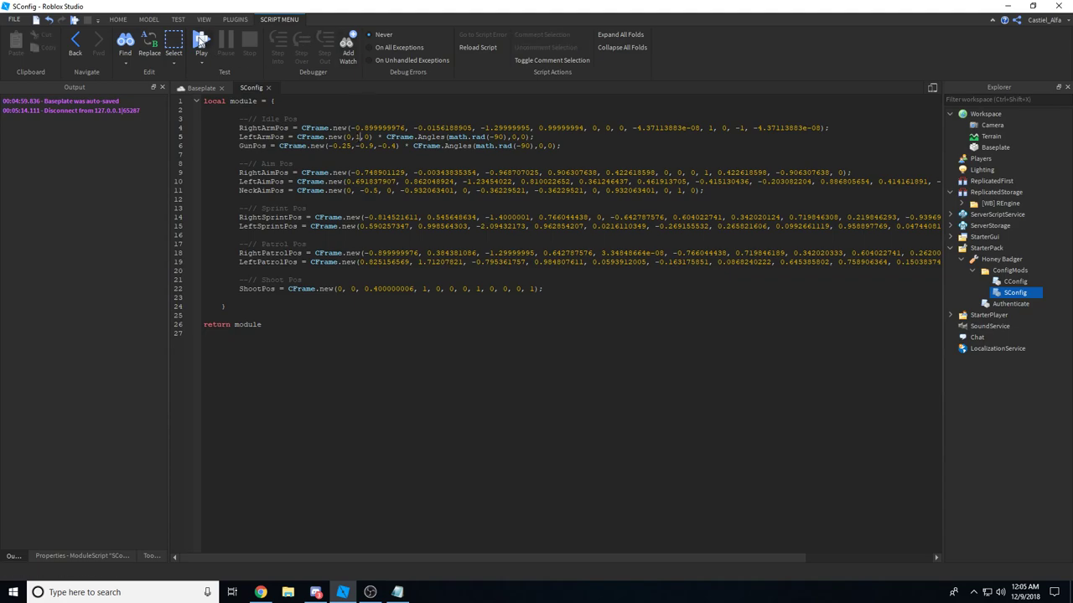
# Play-test the Honey Badger in server mode and examine the left arm's placement from all around, returning to SConfig after stopping.
pyautogui.click(201, 42)
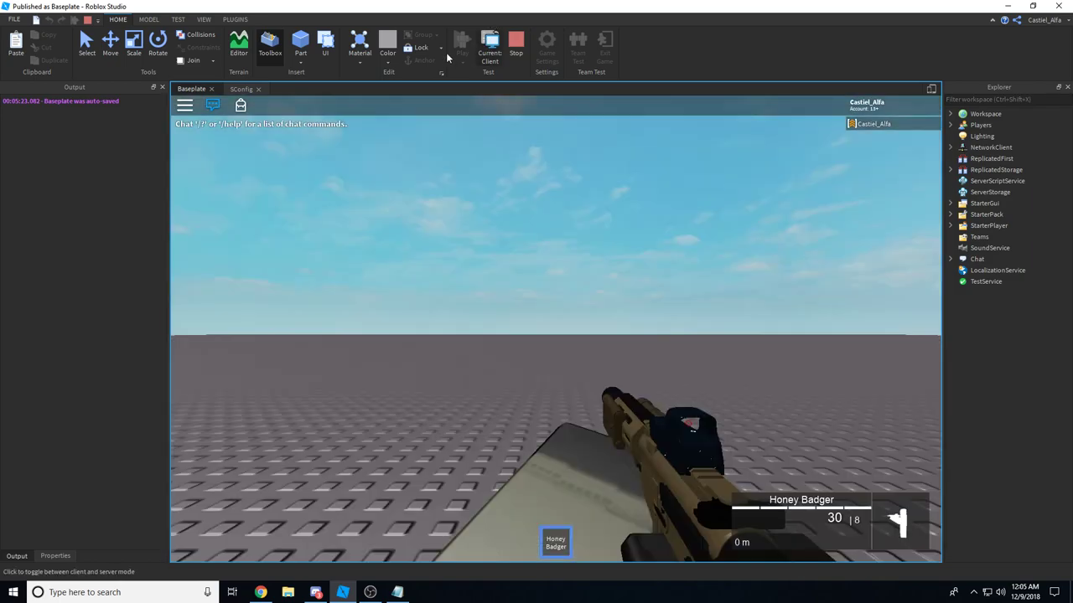
pyautogui.click(490, 46)
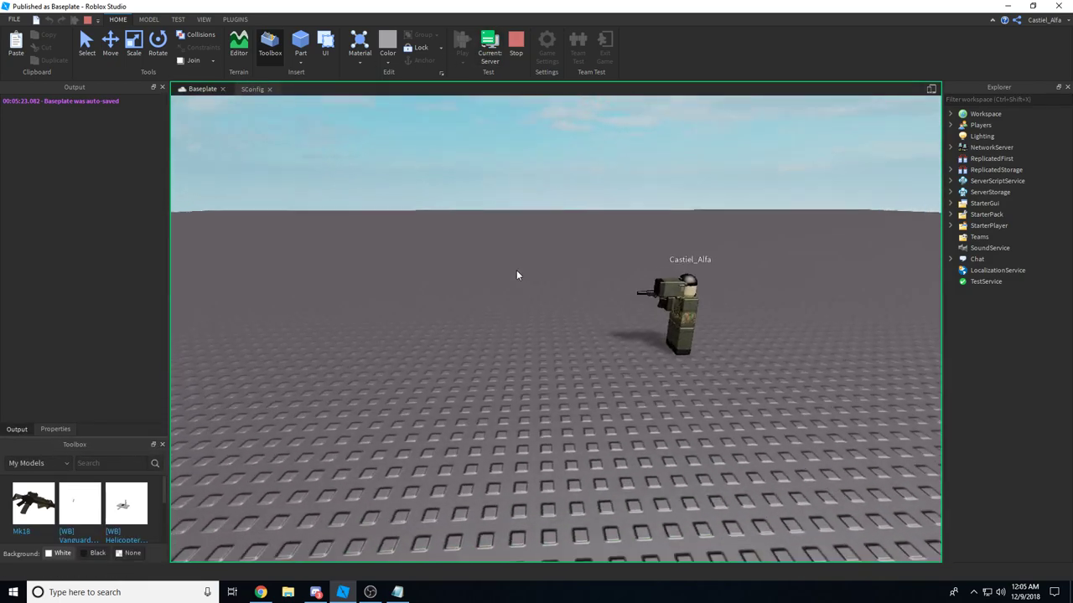
pyautogui.press('w')
pyautogui.moveTo(516, 271); pyautogui.dragTo(513, 281, button='right')
pyautogui.press('a')
pyautogui.press('s')
pyautogui.press('d')
pyautogui.press('w')
pyautogui.press('d')
pyautogui.press('e')
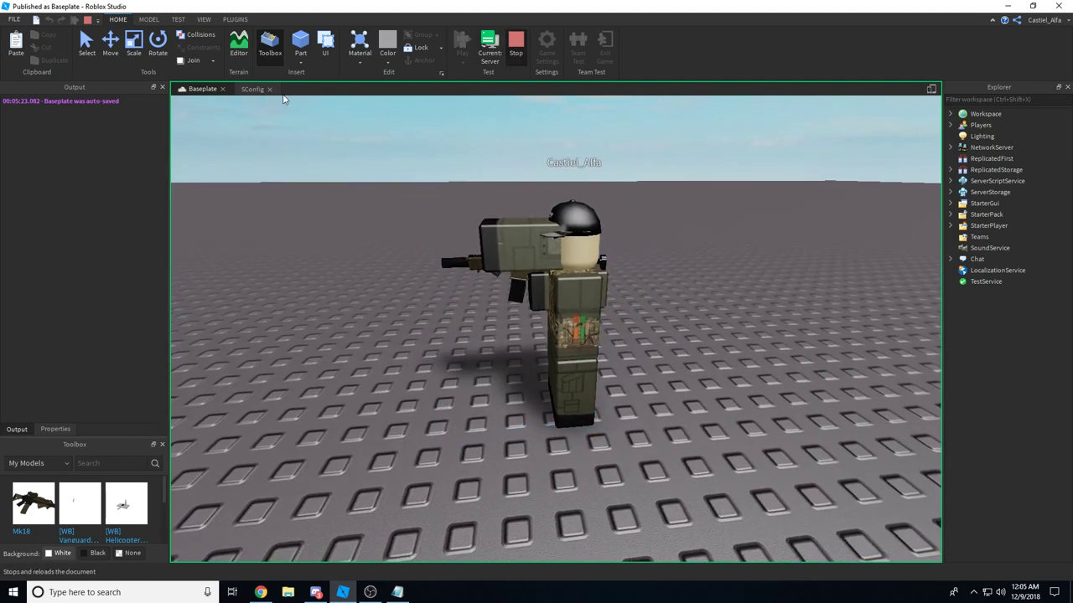
pyautogui.click(251, 89)
# In Notepad, add ". Alright in a situation like this, I can't tell what's what so I'm going to use big numbers so see what's what.".
pyautogui.hotkey('alt', 'Tab')
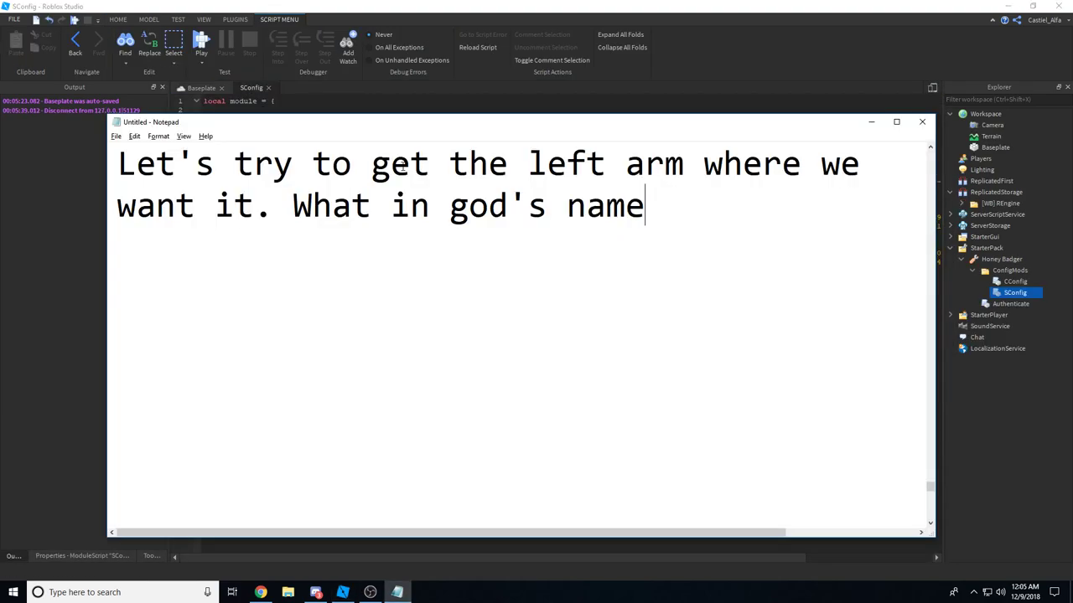
pyautogui.write('ght')
pyautogui.press('Return')
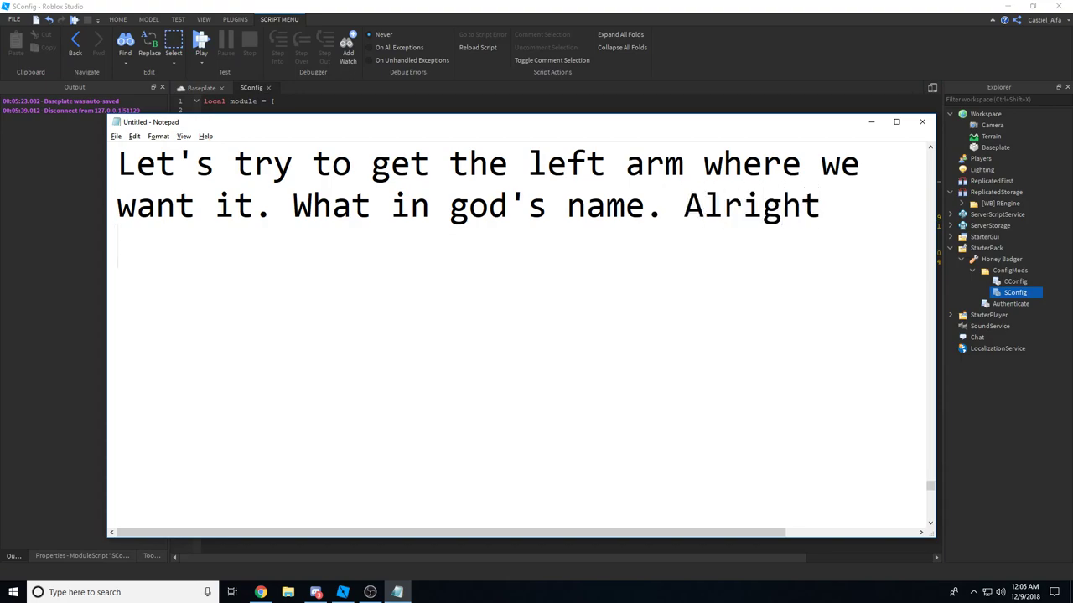
pyautogui.write('in a situ')
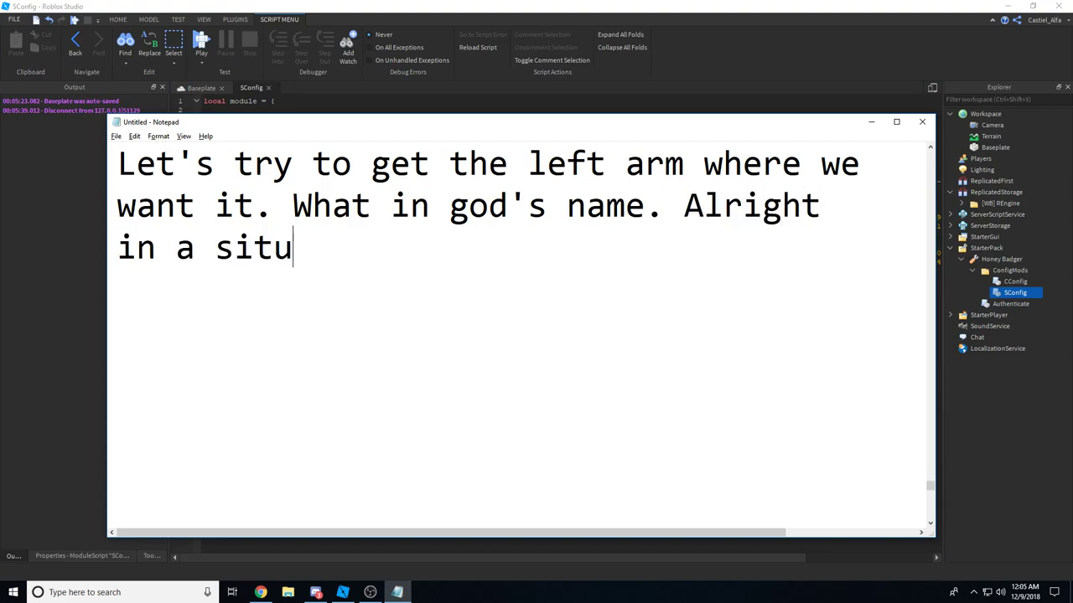
pyautogui.write("ation like this, I can't ")
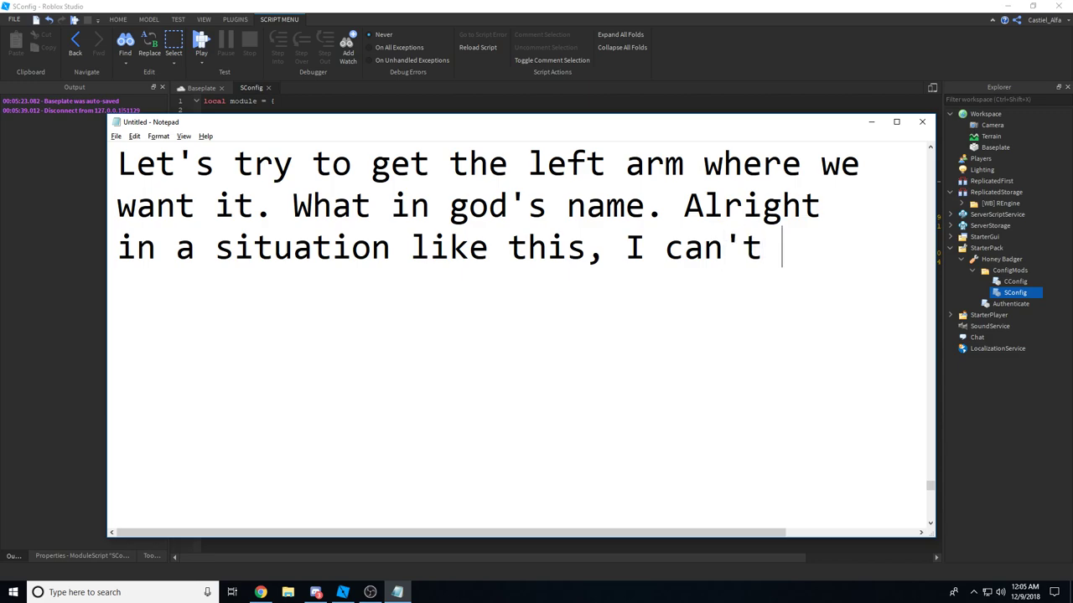
pyautogui.write("tell what's what so I'm going to")
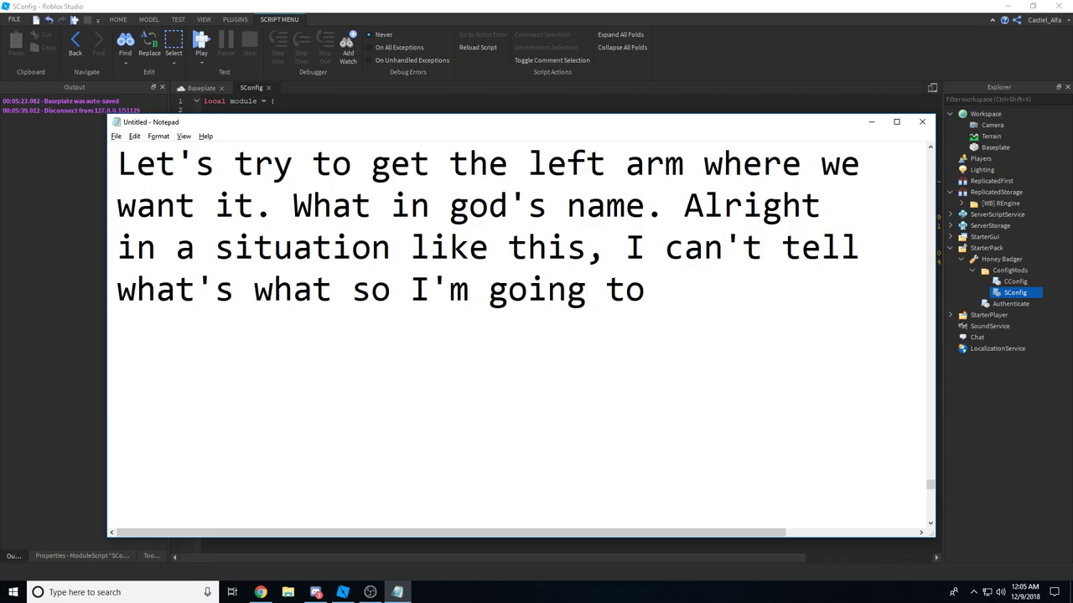
pyautogui.write('use big numbers')
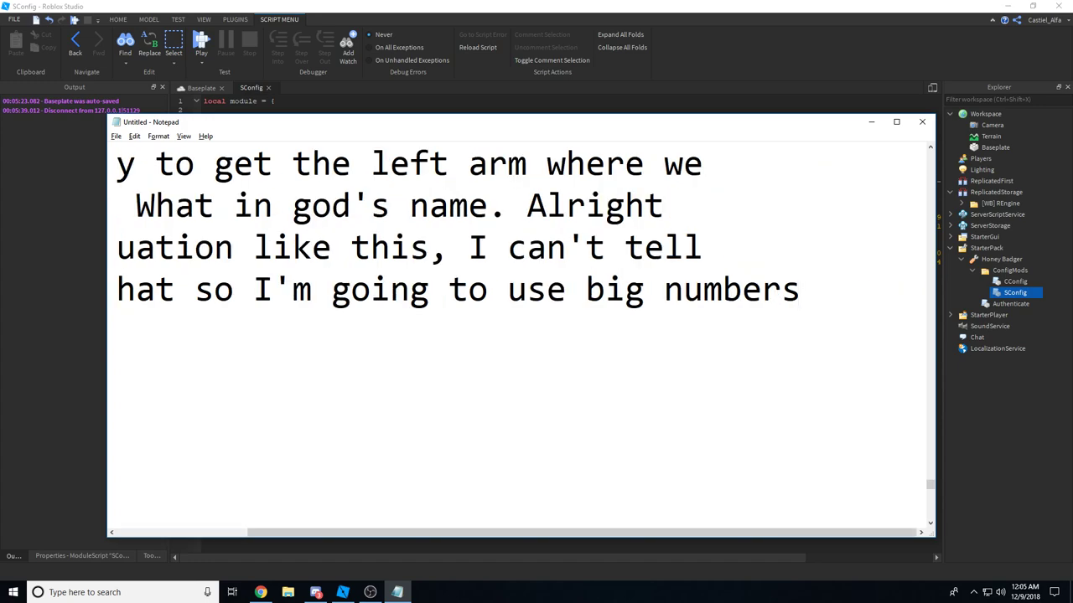
pyautogui.press('Return')
pyautogui.write('so see')
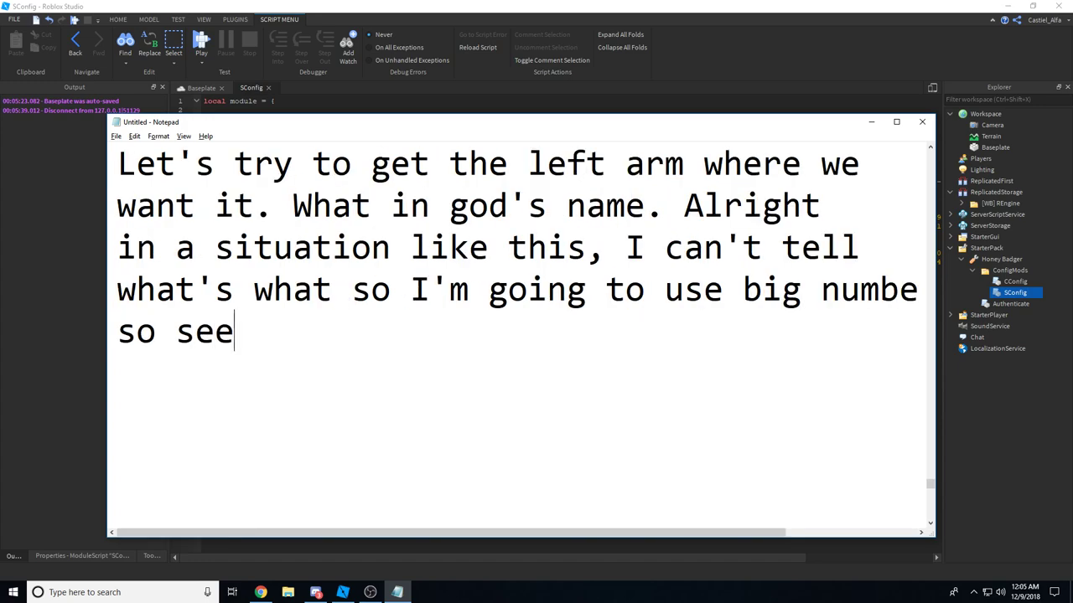
pyautogui.write(" what's what.")
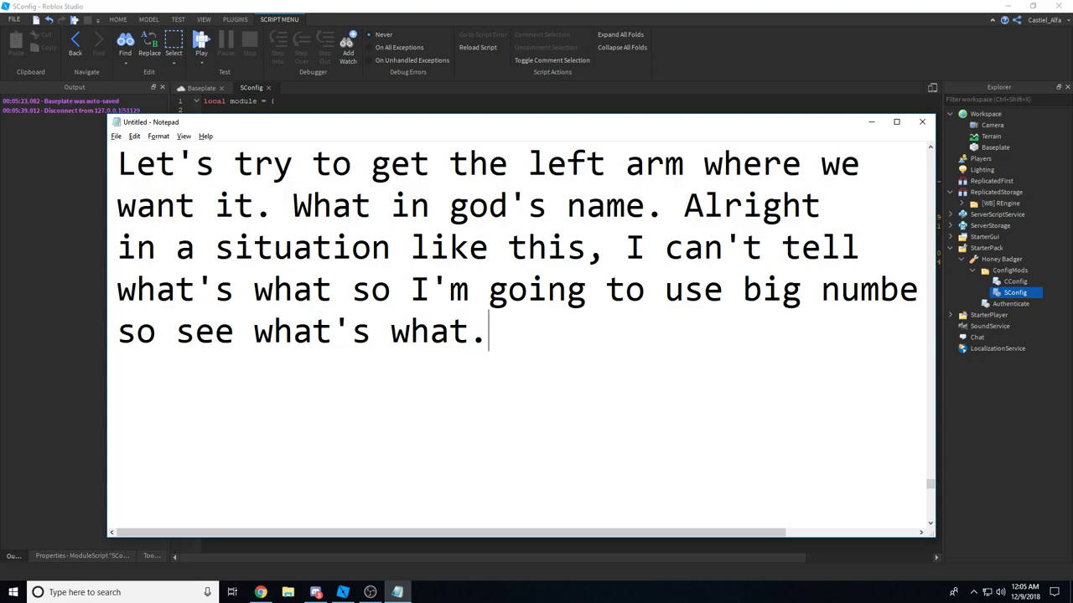
# Return to Roblox Studio and change LeftArmPos in SConfig to CFrame.new(0,10,0), keeping its rotation.
pyautogui.click(867, 125)
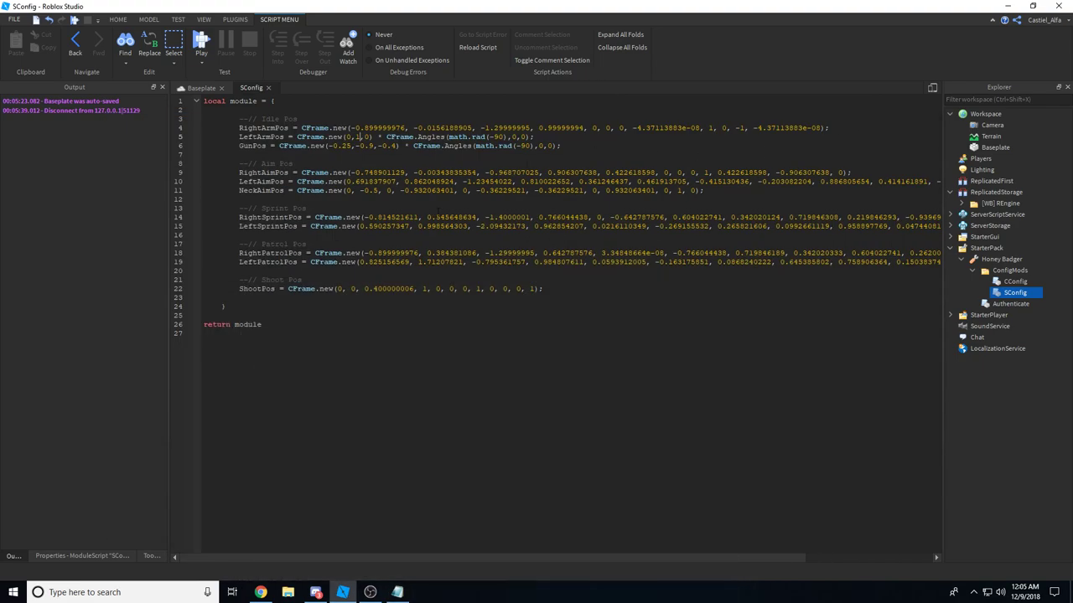
pyautogui.press('BackSpace')
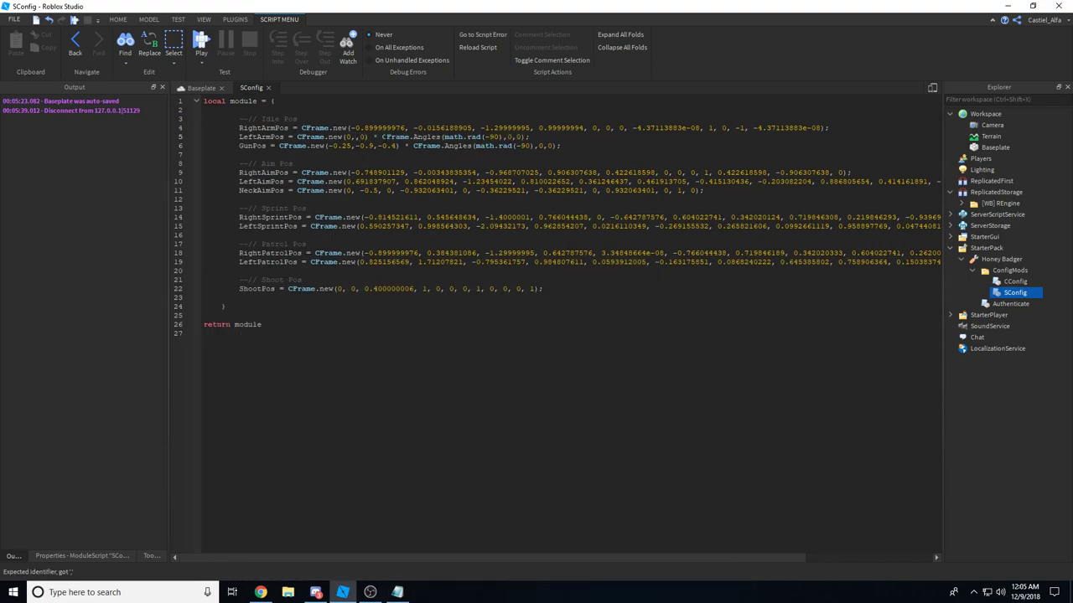
pyautogui.write('10')
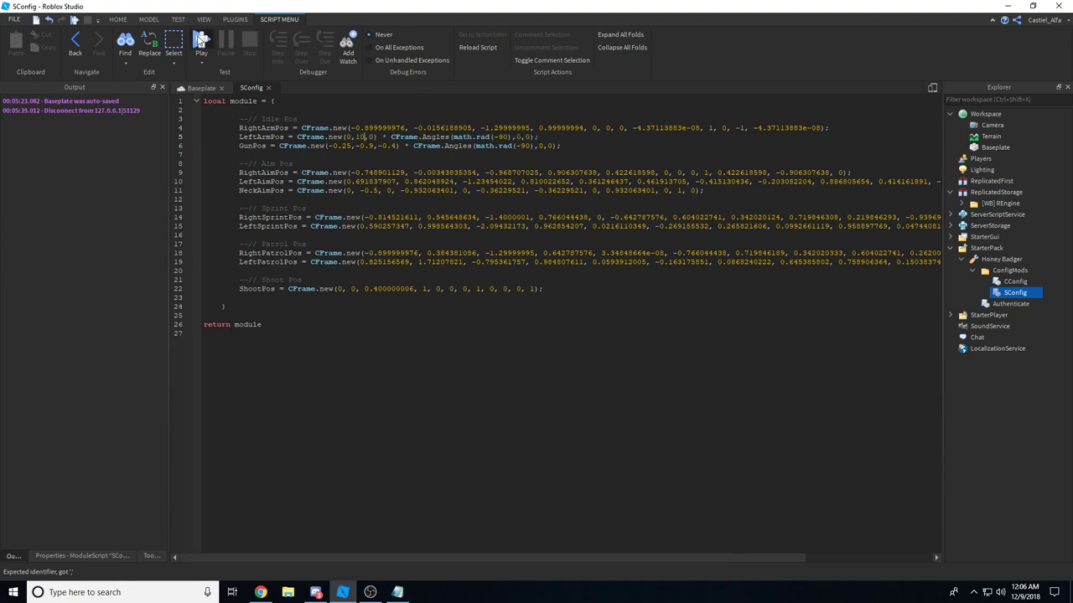
# Play-test with the Honey Badger equipped and examine the left arm's offset along Y in server mode.
pyautogui.click(201, 42)
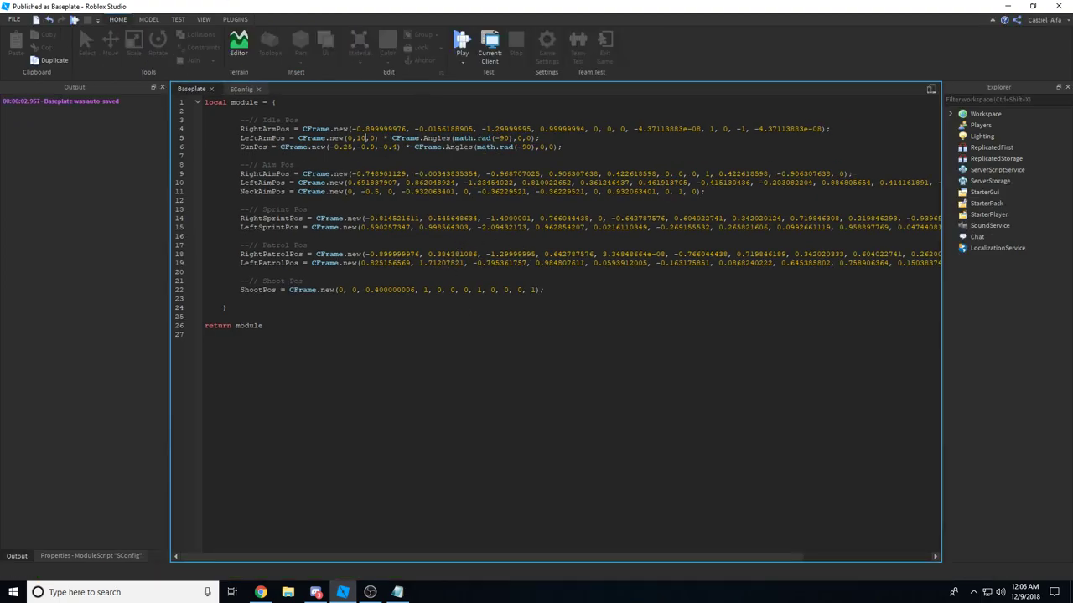
pyautogui.press('1')
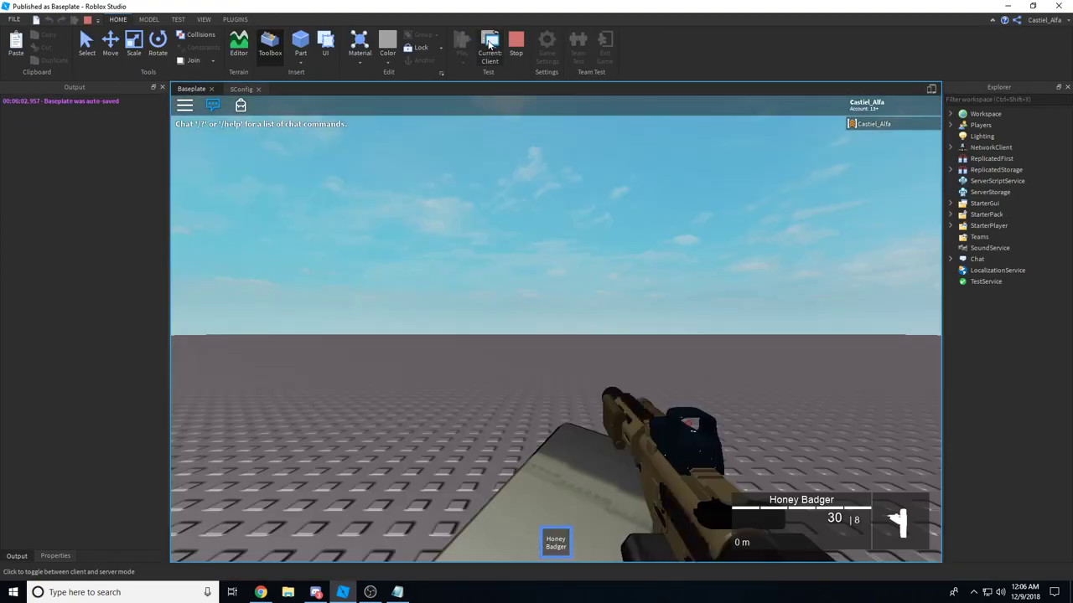
pyautogui.click(490, 43)
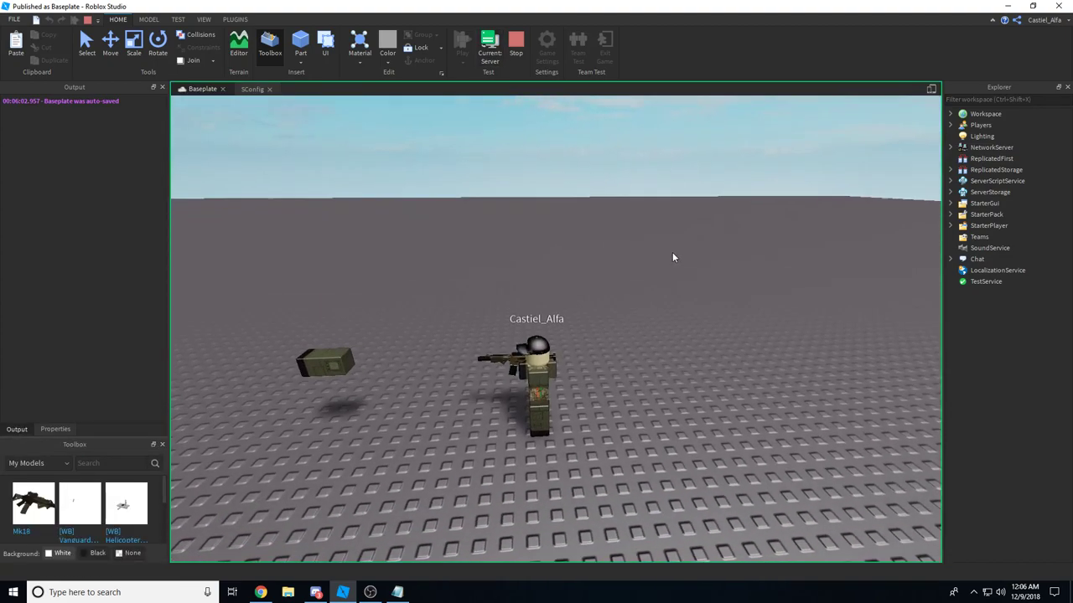
# Bring SConfig back up, then switch to Notepad and add "Y is f/b," after the last comment.
pyautogui.click(252, 89)
pyautogui.hotkey('alt', 'Tab')
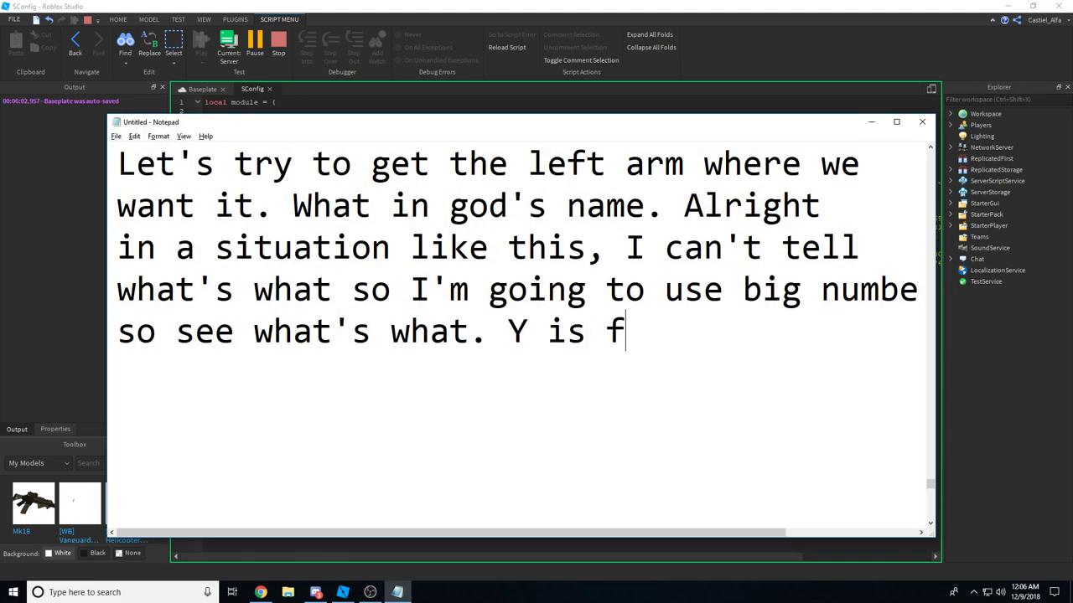
pyautogui.press('BackSpace')
pyautogui.press('BackSpace')
pyautogui.press('BackSpace')
pyautogui.press('BackSpace')
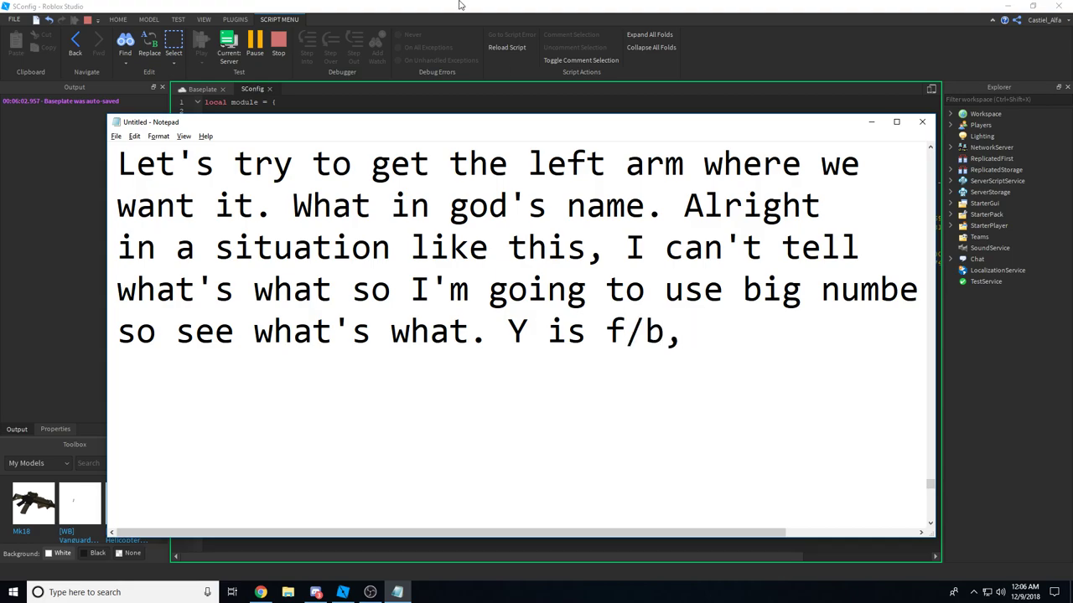
# End the play-test in Roblox Studio and change LeftArmPos in SConfig to CFrame.new(10,0,0), keeping its rotation.
pyautogui.hotkey('alt', 'Tab')
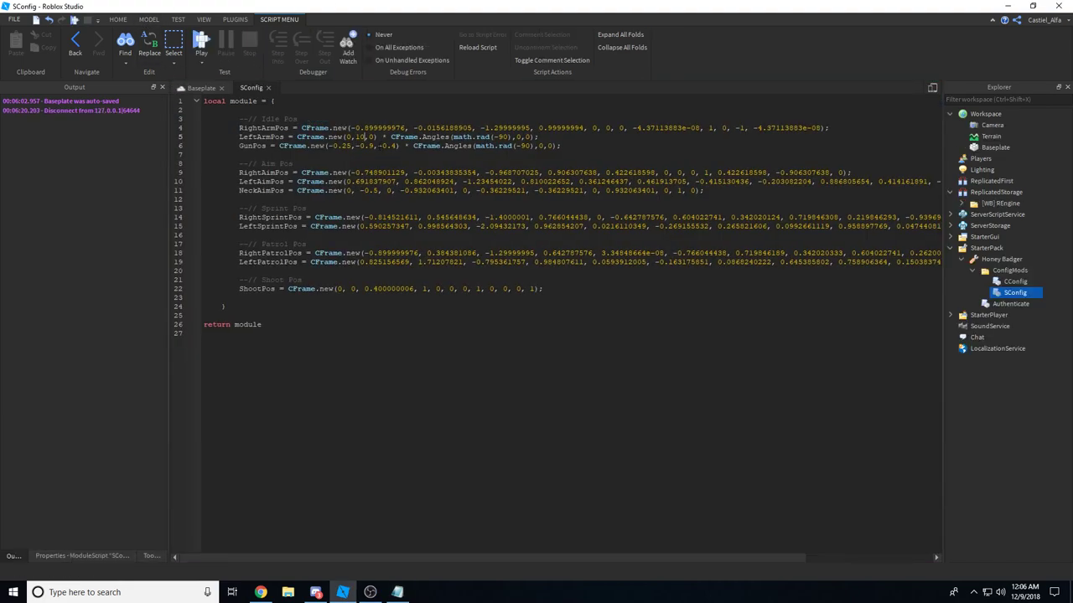
pyautogui.doubleClick(359, 137)
pyautogui.write('0')
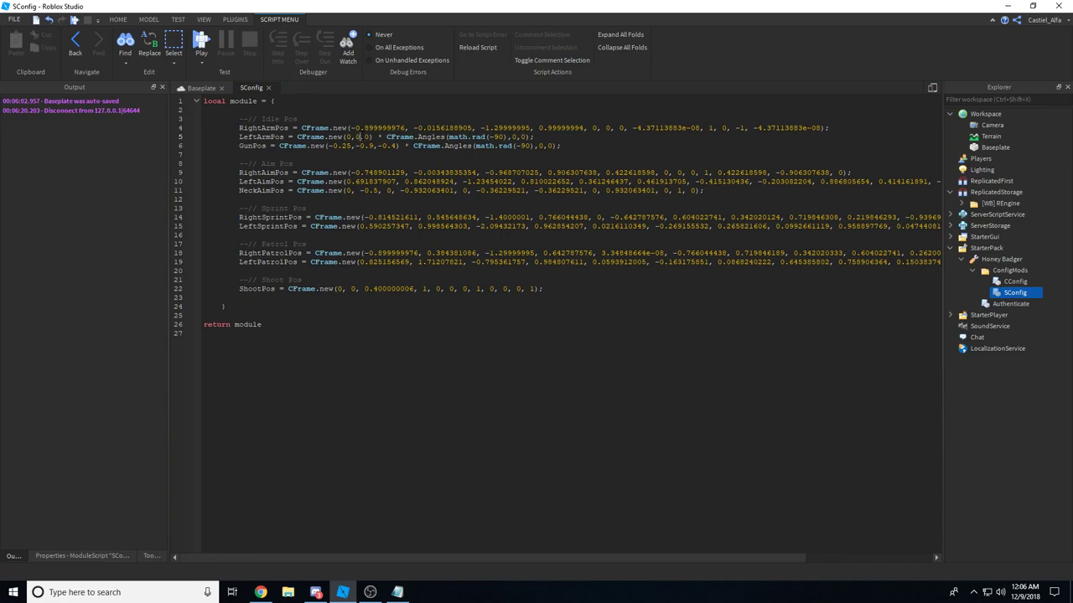
pyautogui.press('BackSpace')
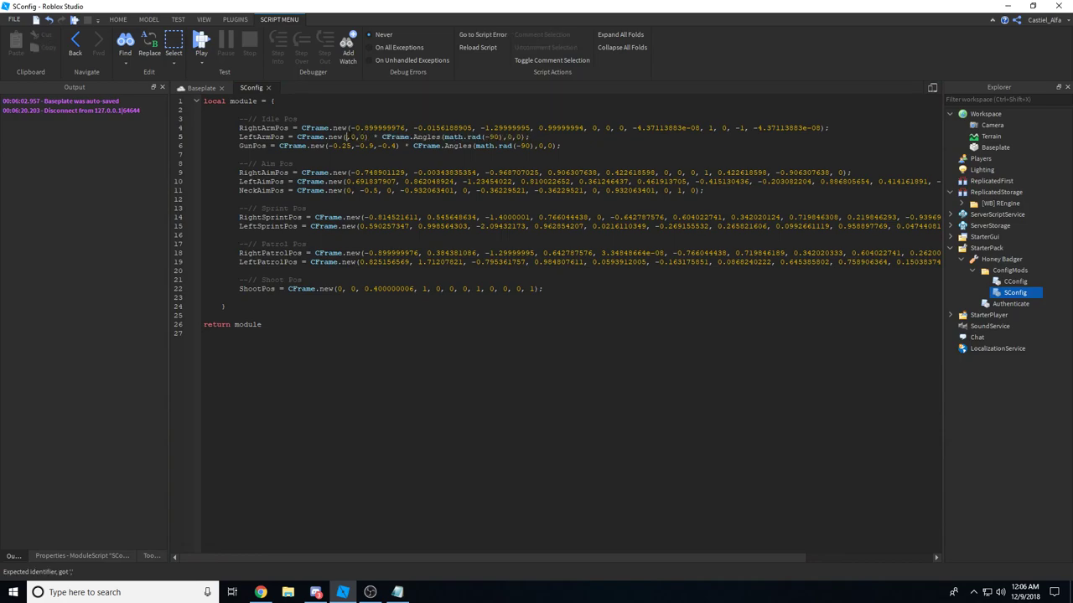
pyautogui.write('10')
# Play-test with the Honey Badger equipped and examine the left arm's offset along X in server mode.
pyautogui.click(201, 43)
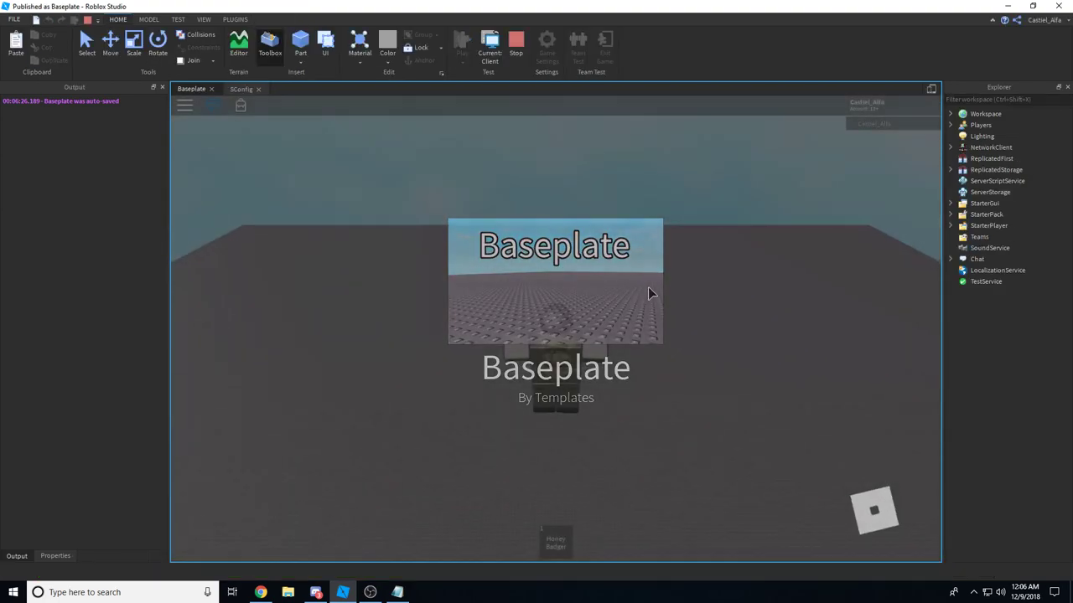
pyautogui.press('1')
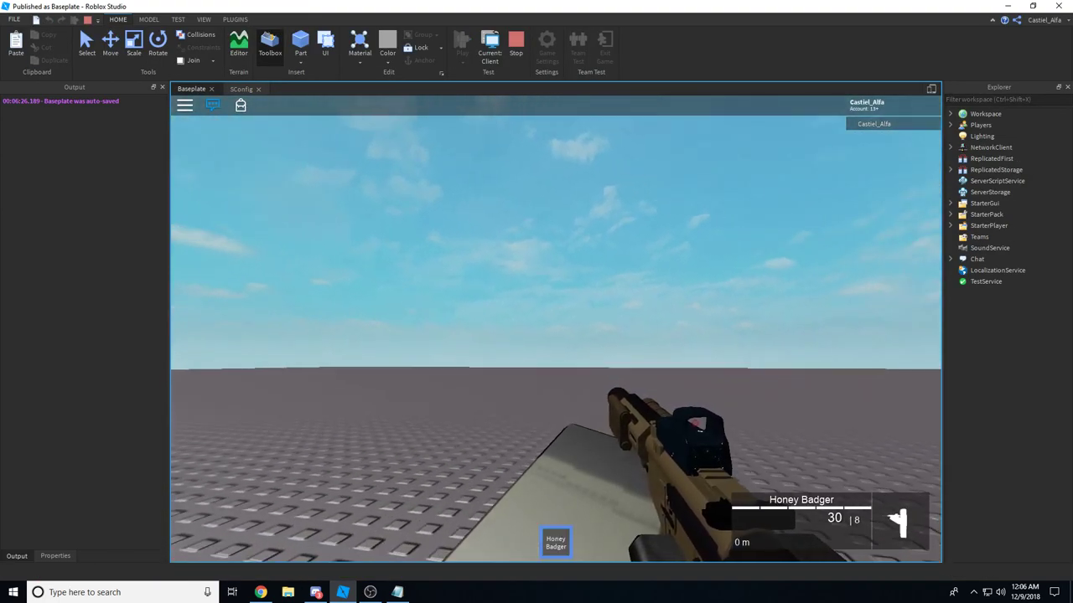
pyautogui.hotkey('alt', 'Tab')
pyautogui.click(489, 52)
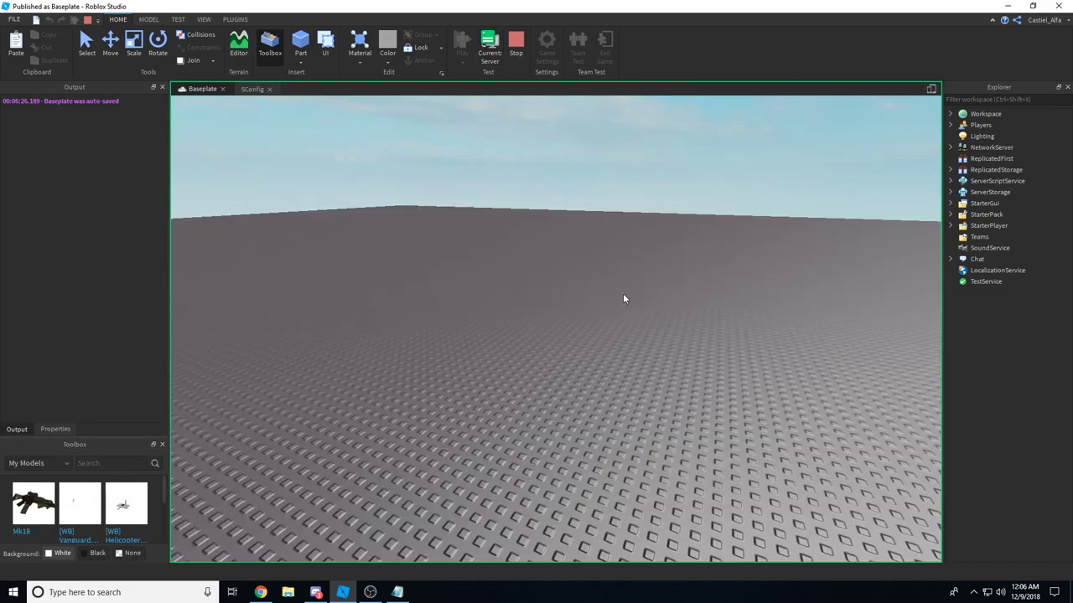
pyautogui.moveTo(615, 298); pyautogui.dragTo(613, 287, button='right')
# In Notepad, continue the axis comment with "x is l/r, which means z must be u/d", rechecking the arm in the play-test.
pyautogui.hotkey('alt', 'Tab')
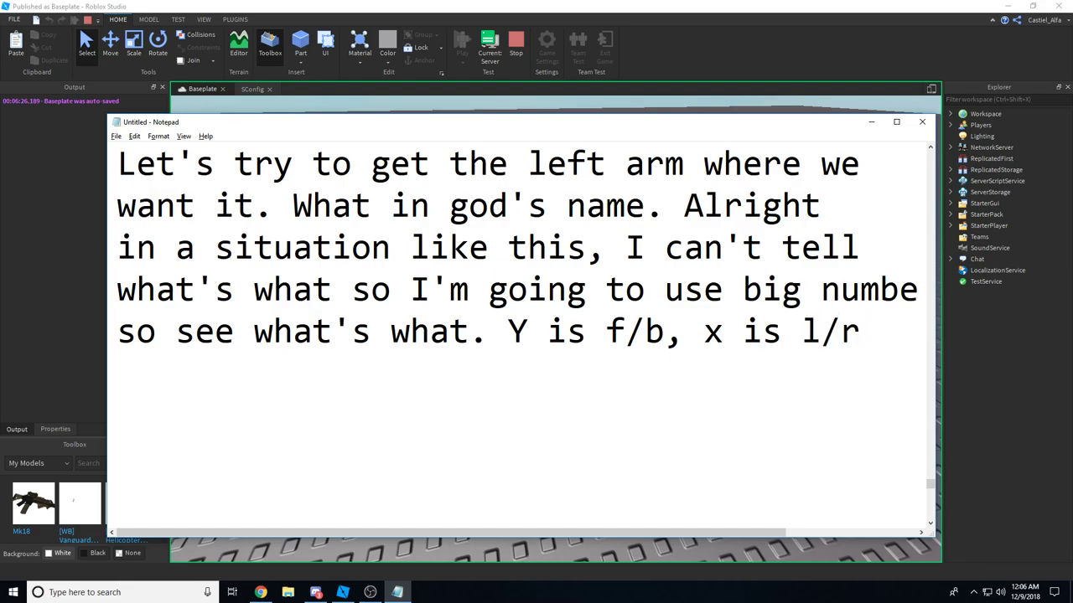
pyautogui.hotkey('alt', 'Tab')
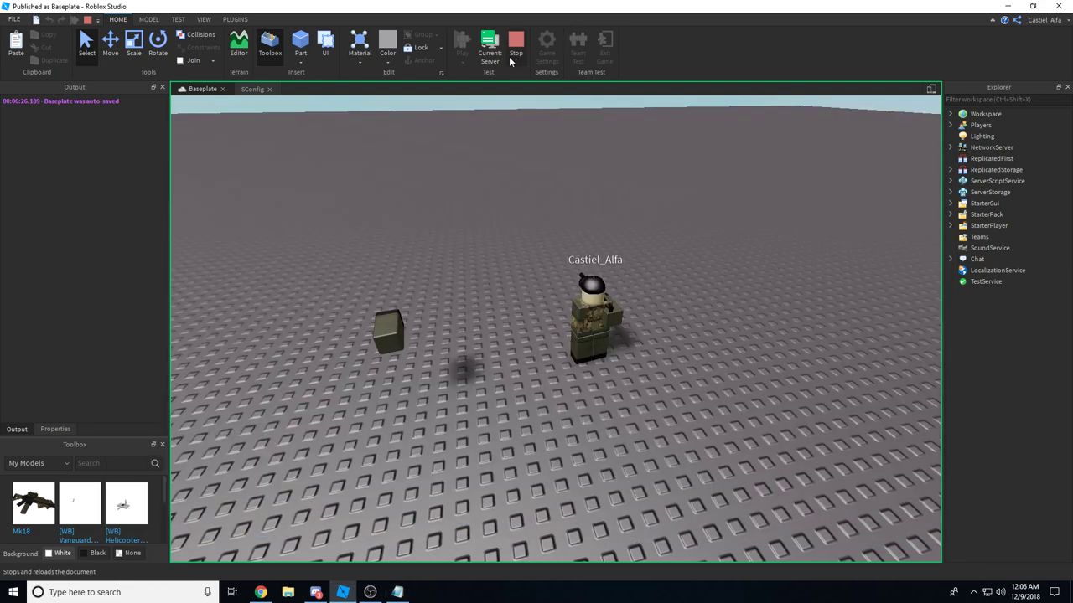
pyautogui.hotkey('alt', 'Tab')
pyautogui.write('which means')
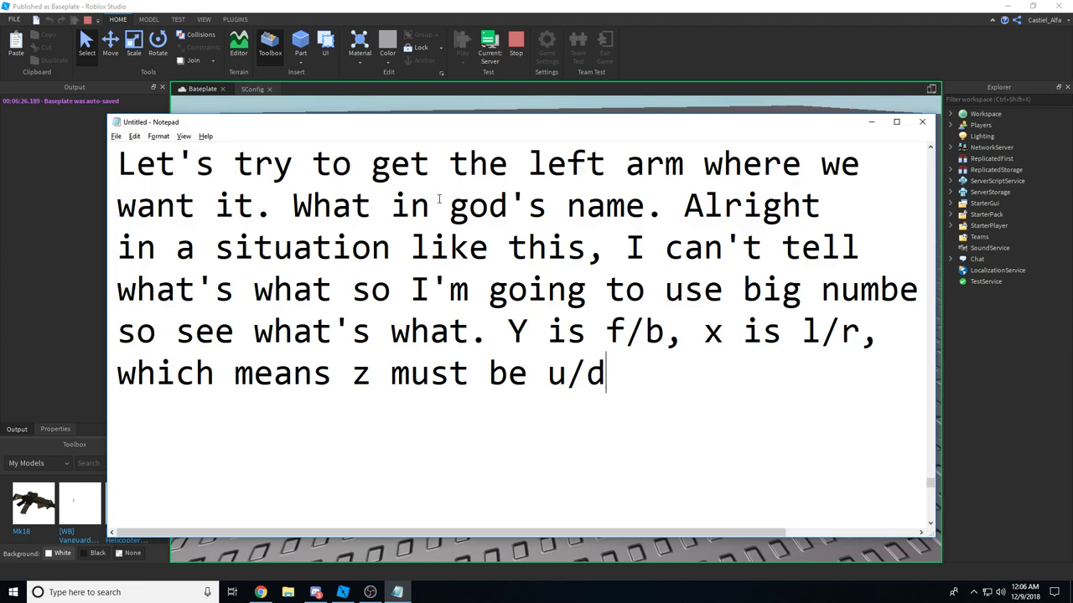
# Return to SConfig in Roblox Studio, end the play-test and set LeftArmPos to CFrame.new(2,0,0), keeping its rotation.
pyautogui.hotkey('alt', 'Tab')
pyautogui.click(253, 89)
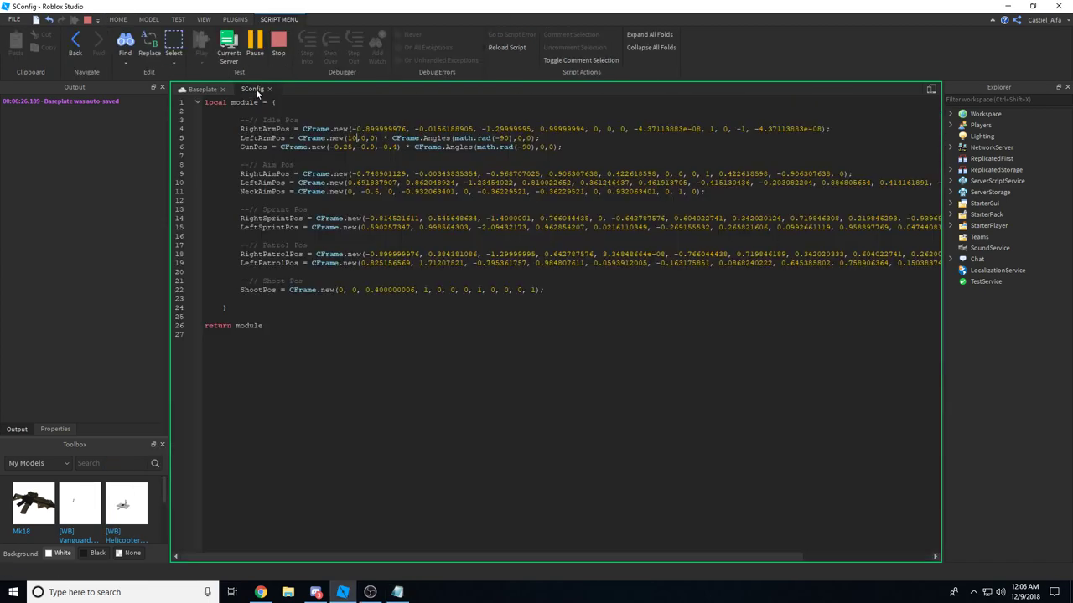
pyautogui.click(281, 51)
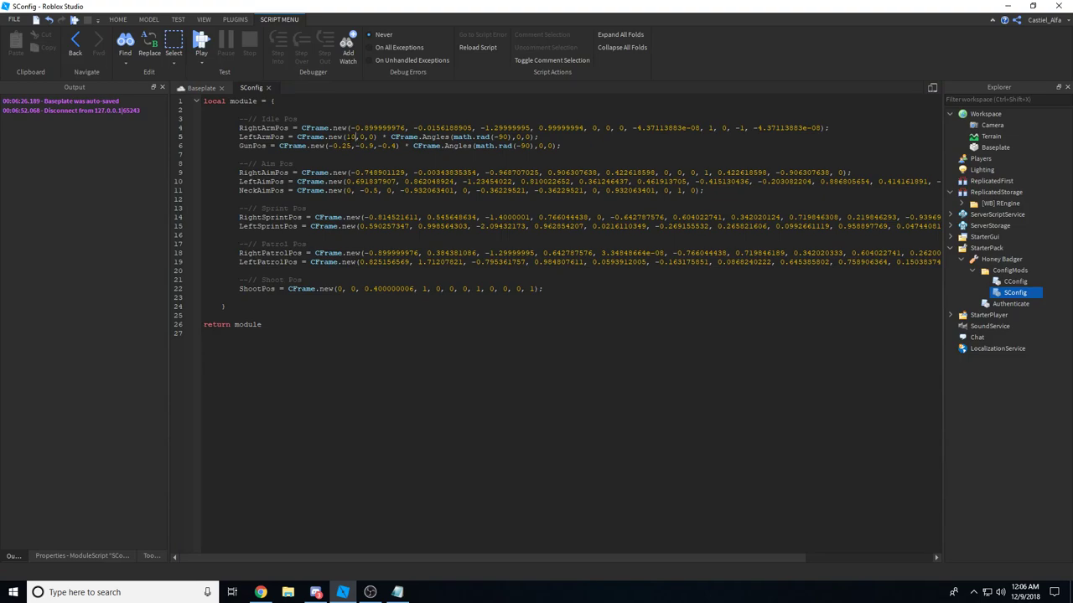
pyautogui.doubleClick(351, 136)
pyautogui.write('2')
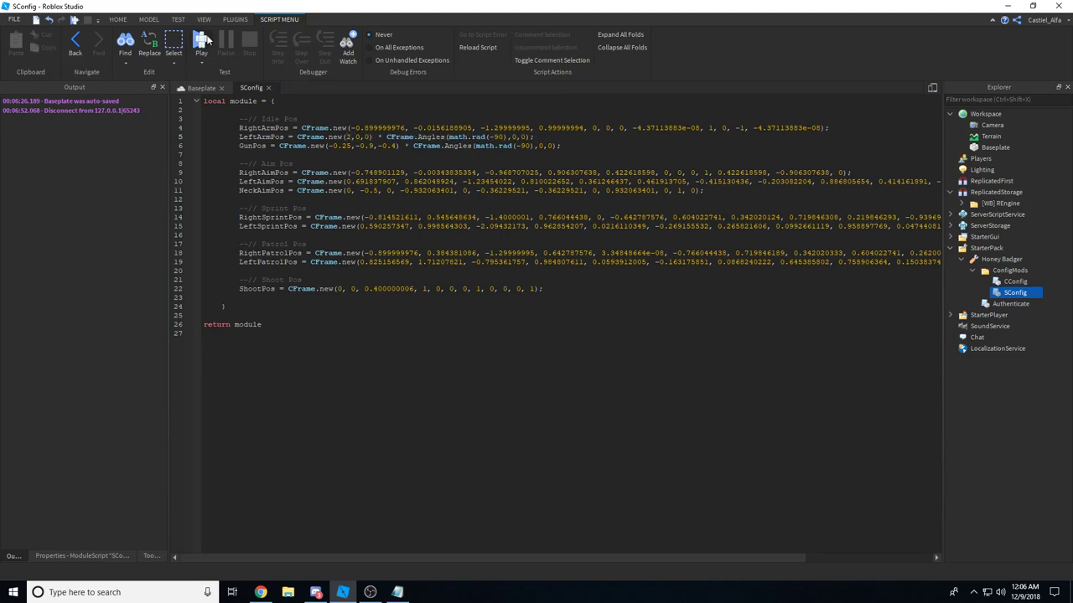
# Play-test with the Honey Badger equipped, examine the left arm from the front in server mode, and end the test.
pyautogui.click(204, 42)
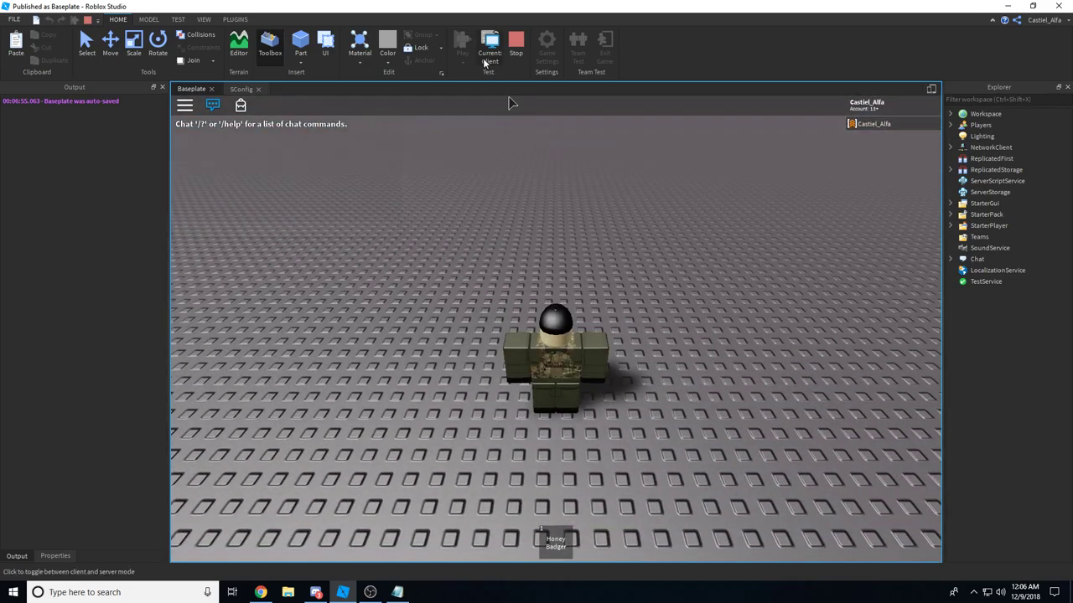
pyautogui.click(490, 47)
pyautogui.click(489, 48)
pyautogui.press('1')
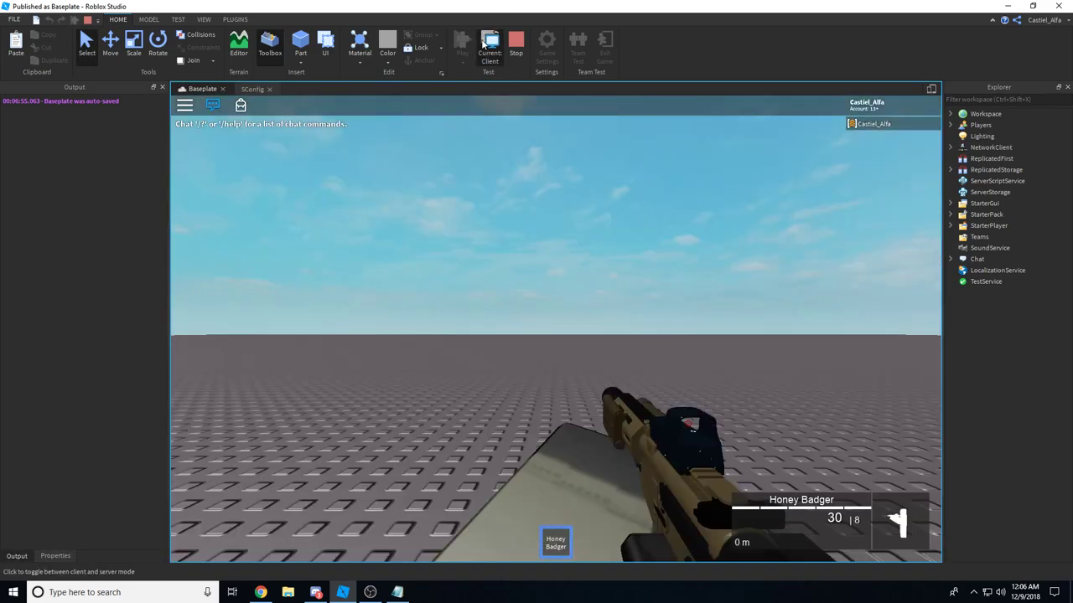
pyautogui.click(489, 48)
pyautogui.moveTo(558, 258); pyautogui.dragTo(557, 258, button='right')
pyautogui.press('w')
pyautogui.press('a')
pyautogui.press('d')
pyautogui.press('w')
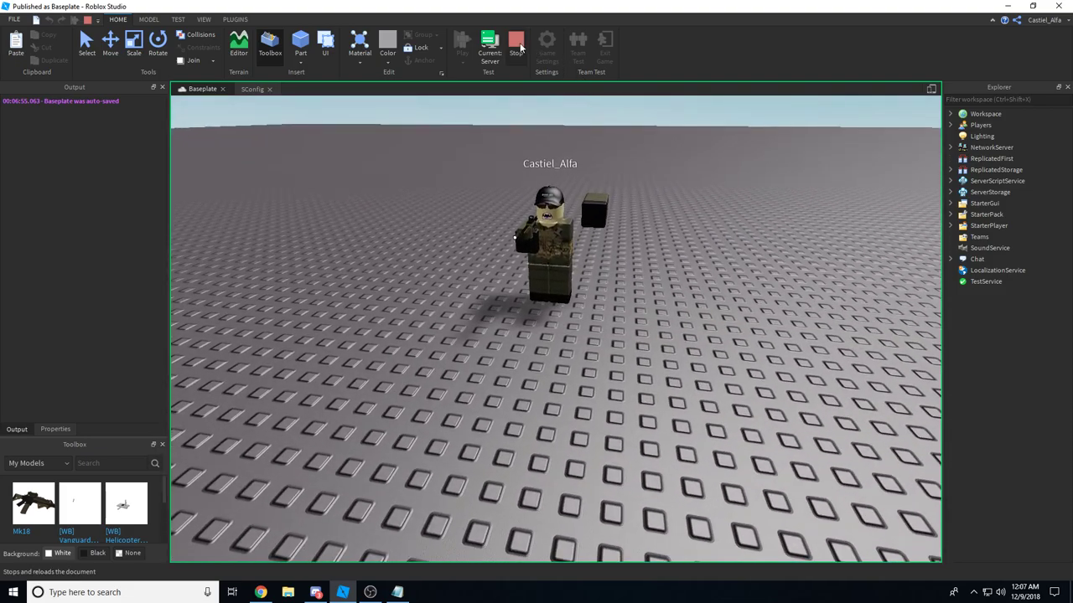
pyautogui.click(519, 48)
# Change LeftArmPos in SConfig to CFrame.new(1,0,0), keeping its rotation.
pyautogui.click(245, 87)
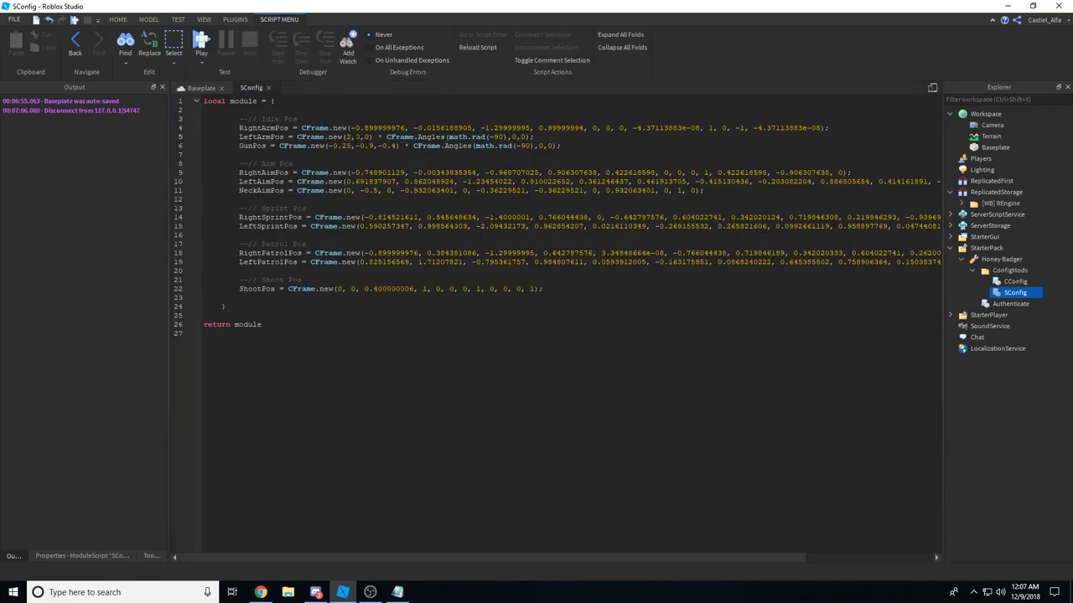
pyautogui.click(350, 137)
pyautogui.press('BackSpace')
pyautogui.write('1')
# Play-test the Honey Badger in server mode, examine the left arm's placement up close from several angles, and end the test.
pyautogui.click(201, 41)
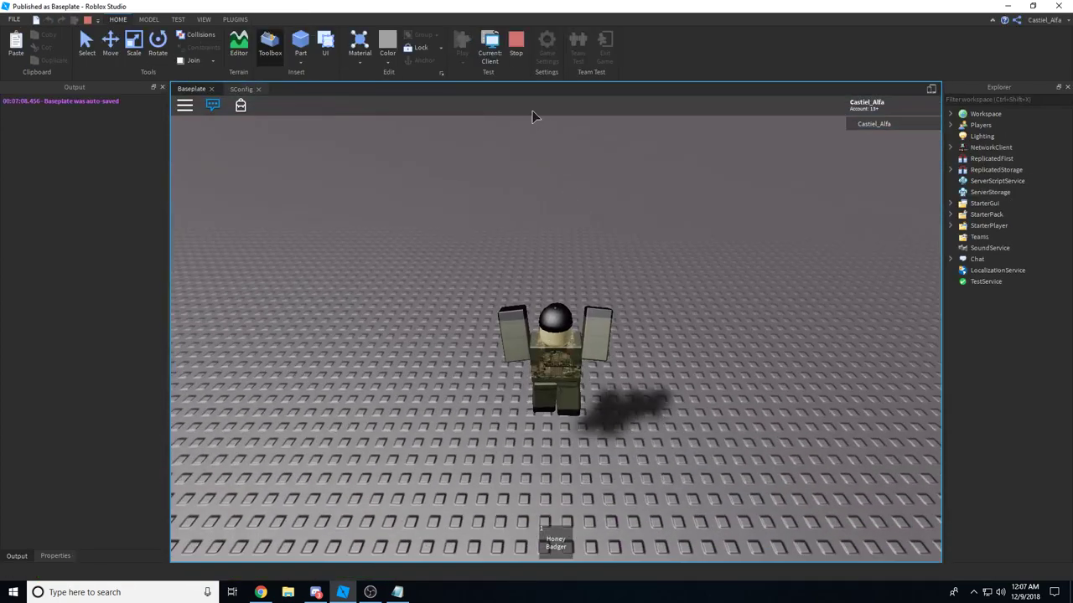
pyautogui.press('1')
pyautogui.click(489, 43)
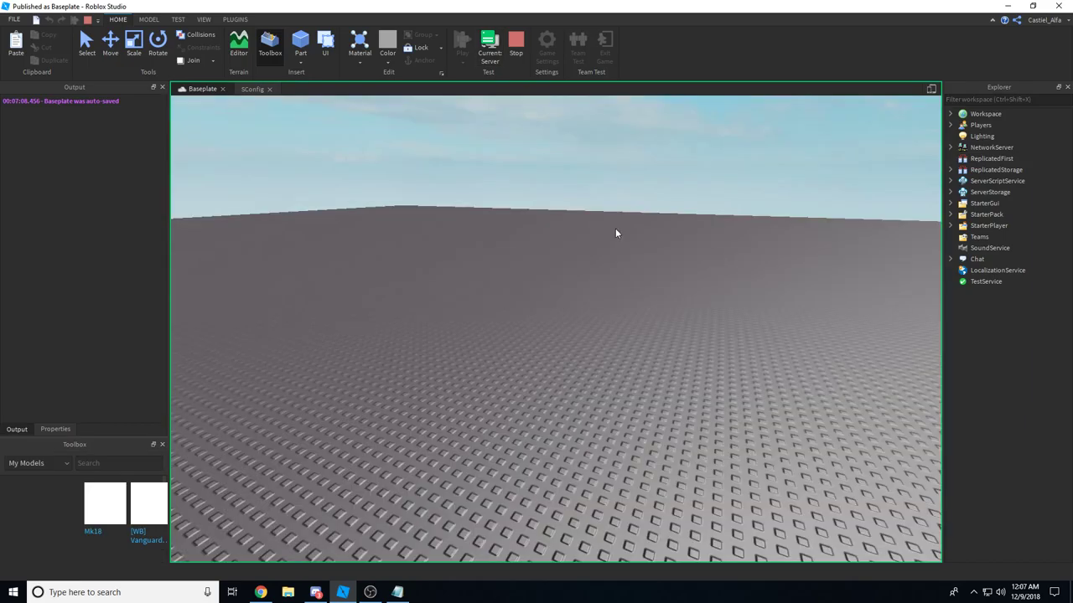
pyautogui.press('w')
pyautogui.moveTo(615, 229); pyautogui.dragTo(605, 226, button='right')
pyautogui.press('a')
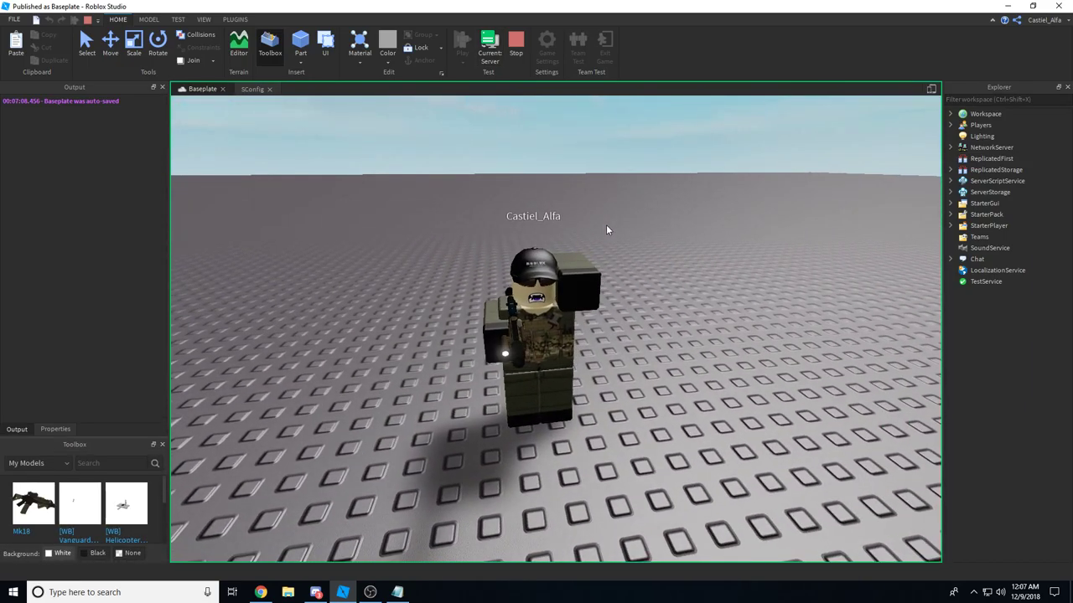
pyautogui.press('d')
pyautogui.moveTo(543, 207); pyautogui.dragTo(543, 207, button='right')
pyautogui.press('w')
pyautogui.press('a')
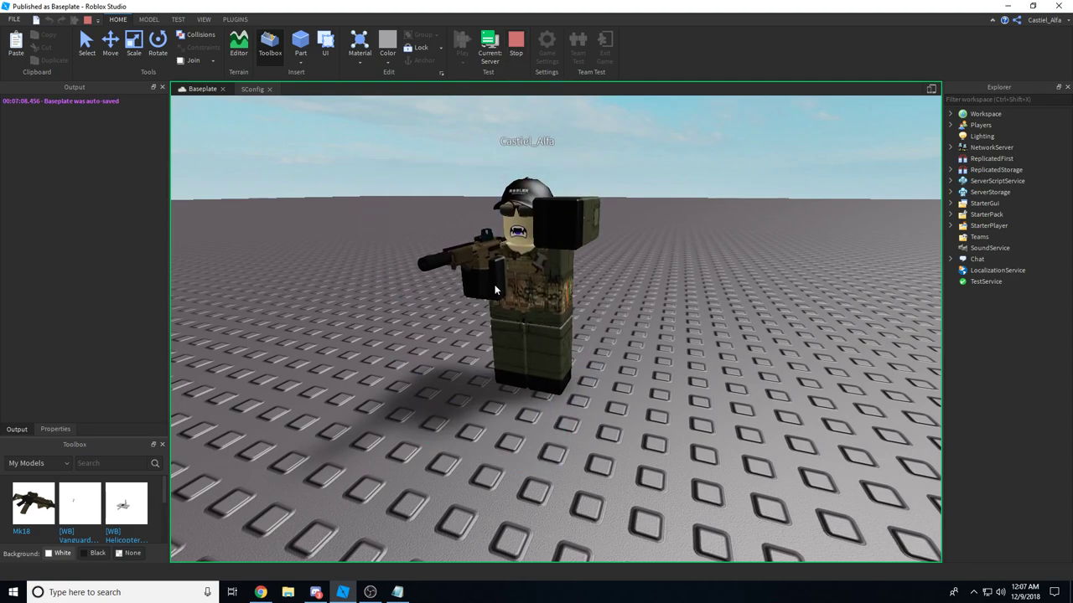
pyautogui.click(516, 42)
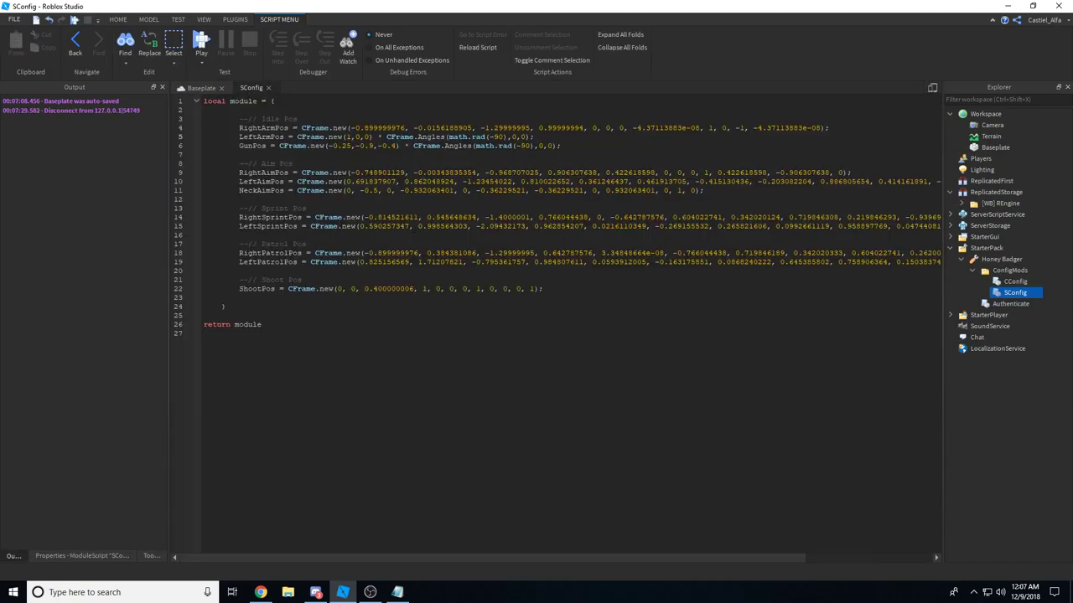
# Change LeftArmPos in SConfig to CFrame.new(1,0,1), keeping its rotation.
pyautogui.hotkey('alt', 'Tab')
pyautogui.hotkey('alt', 'Tab')
pyautogui.hotkey('shift', 'Left')
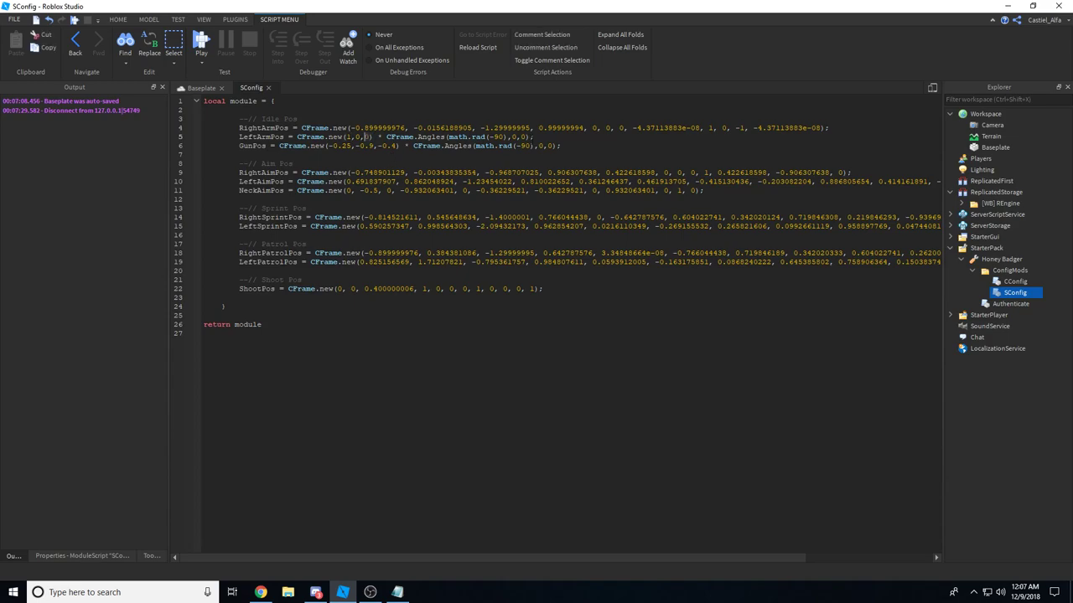
pyautogui.write('1,0,1')
# Play-test in server mode to examine the left arm's offset along Z, and end the test.
pyautogui.click(201, 42)
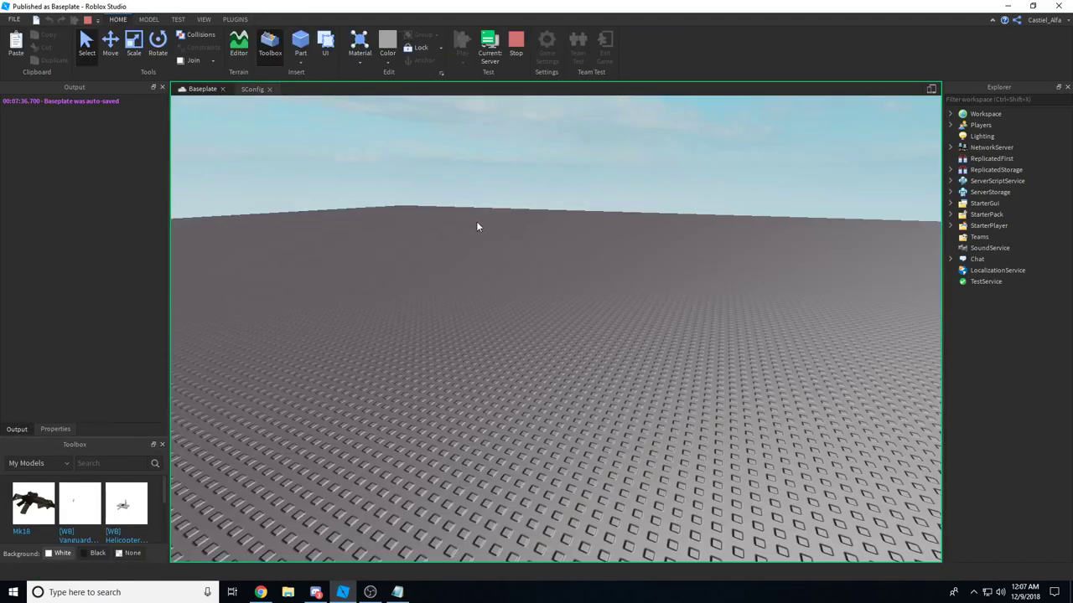
pyautogui.moveTo(477, 222); pyautogui.dragTo(477, 222, button='right')
pyautogui.press('w')
pyautogui.click(516, 42)
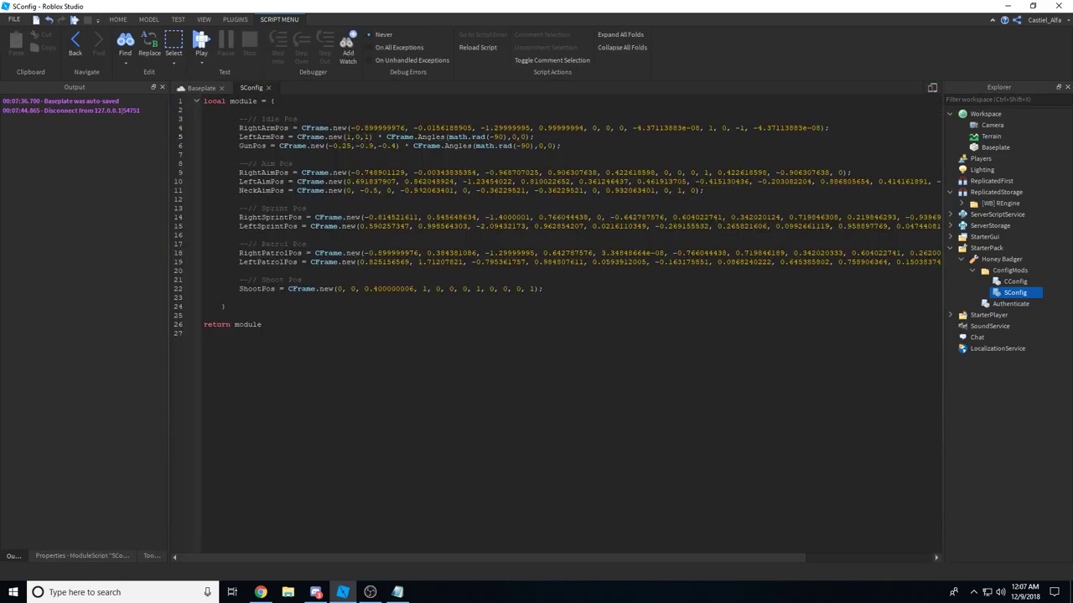
# Set LeftArmPos to CFrame.new(1,0,-1) in SConfig and start a play-test with the Honey Badger equipped.
pyautogui.write('-')
pyautogui.press('BackSpace')
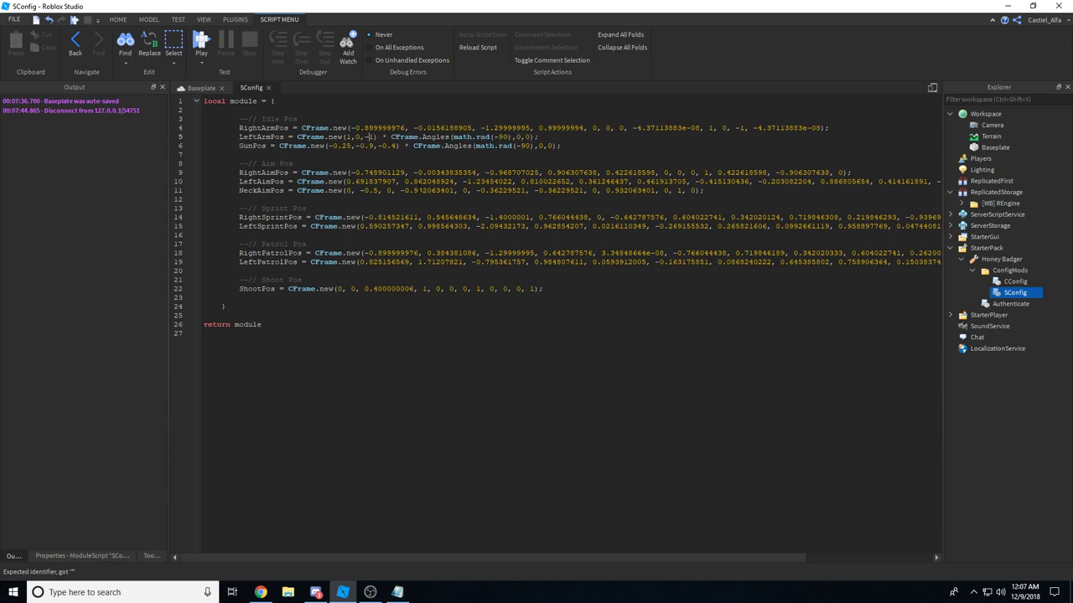
pyautogui.click(207, 46)
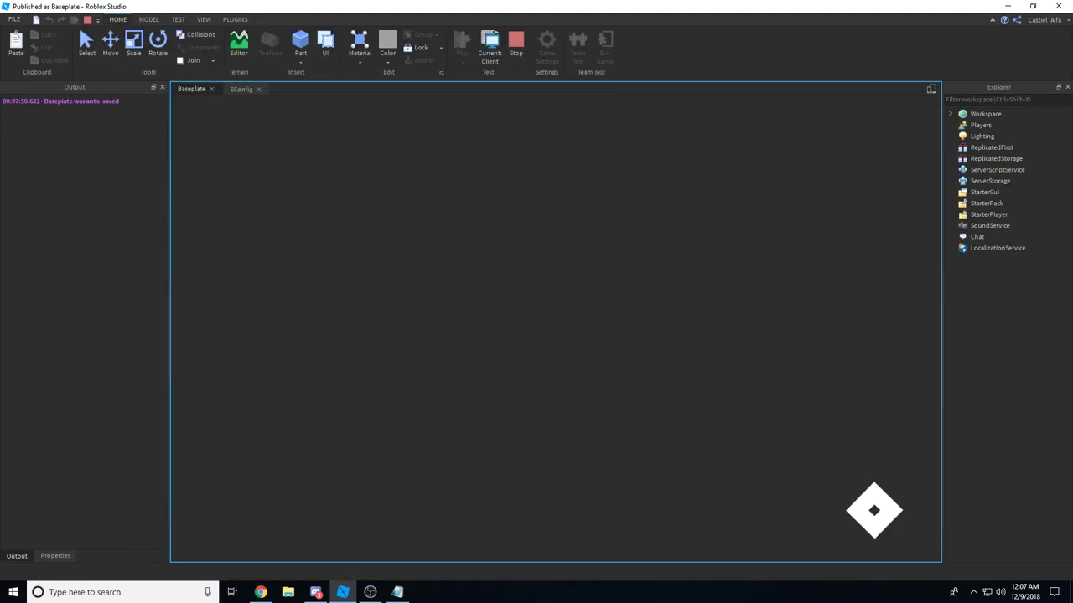
pyautogui.press('1')
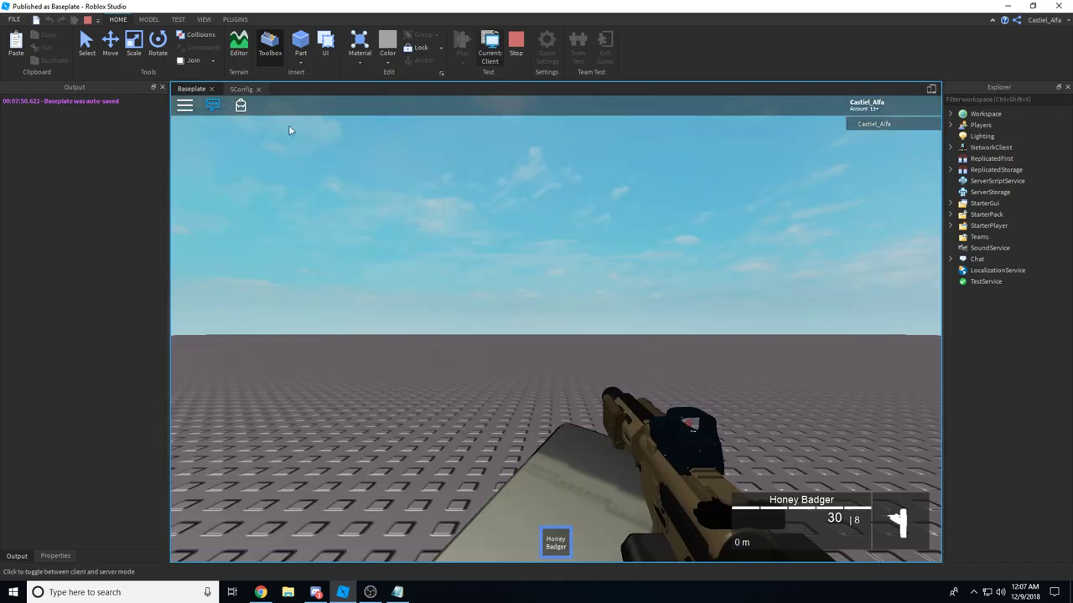
# Switch the play-test to server mode, examine the left arm's offset from the side, and end the test.
pyautogui.click(494, 39)
pyautogui.press('w')
pyautogui.press('a')
pyautogui.press('a')
pyautogui.moveTo(591, 235); pyautogui.dragTo(593, 236, button='right')
pyautogui.press('w')
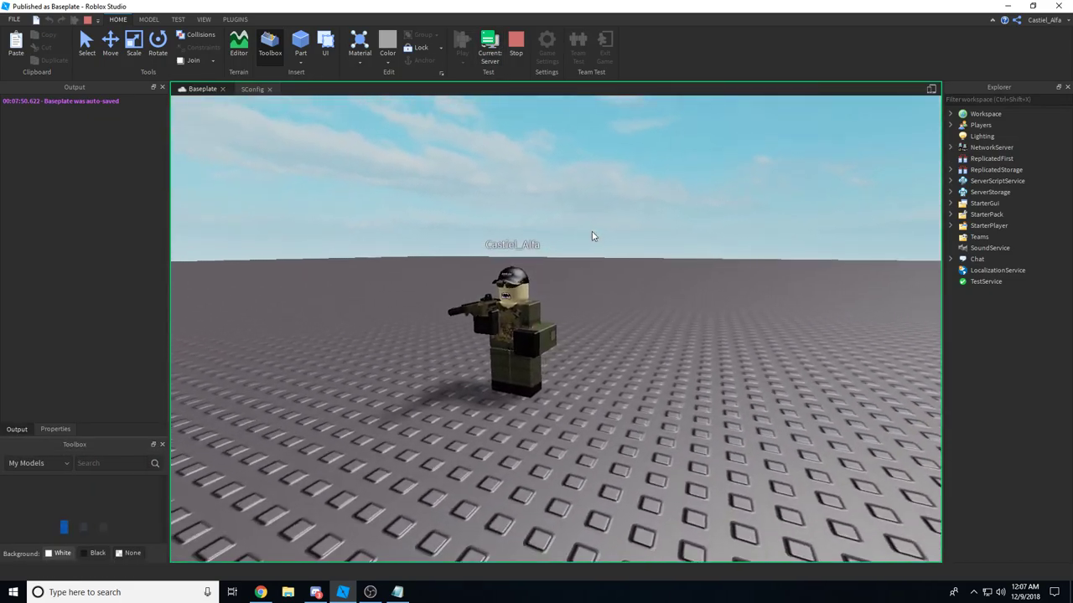
pyautogui.click(516, 42)
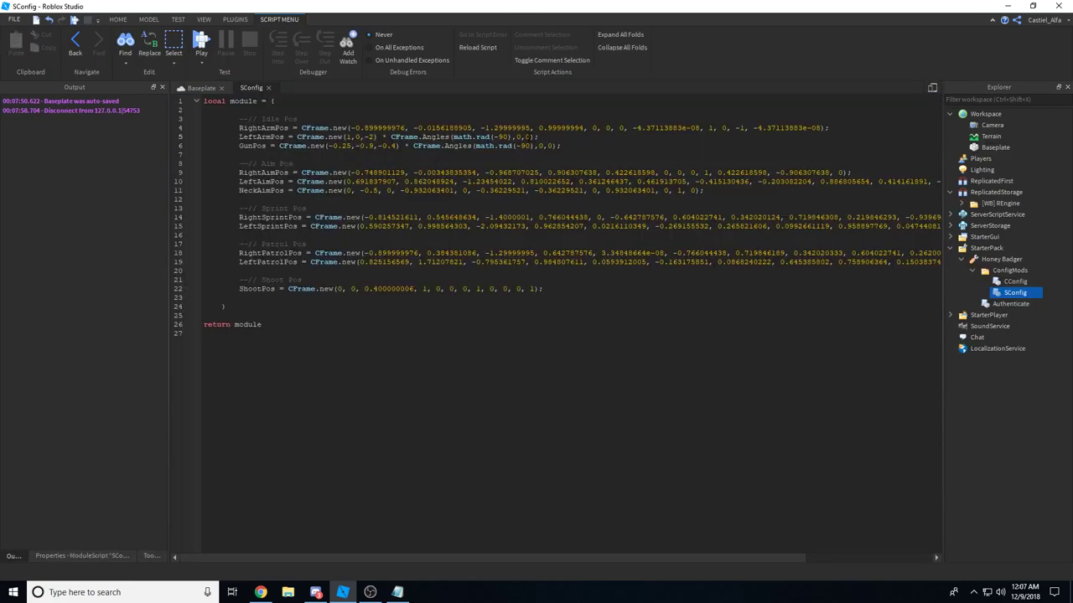
# Set the third rotation angle of LeftArmPos in SConfig to math.rad(35) and start a play-test.
pyautogui.moveTo(525, 136); pyautogui.dragTo(530, 137)
pyautogui.write('math.rad(')
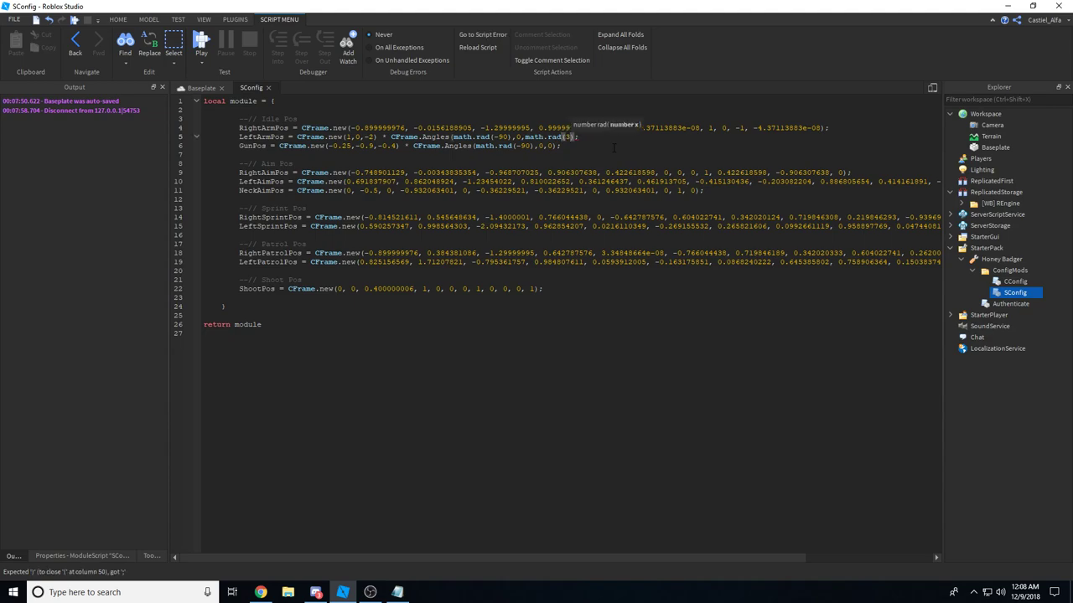
pyautogui.write('35)')
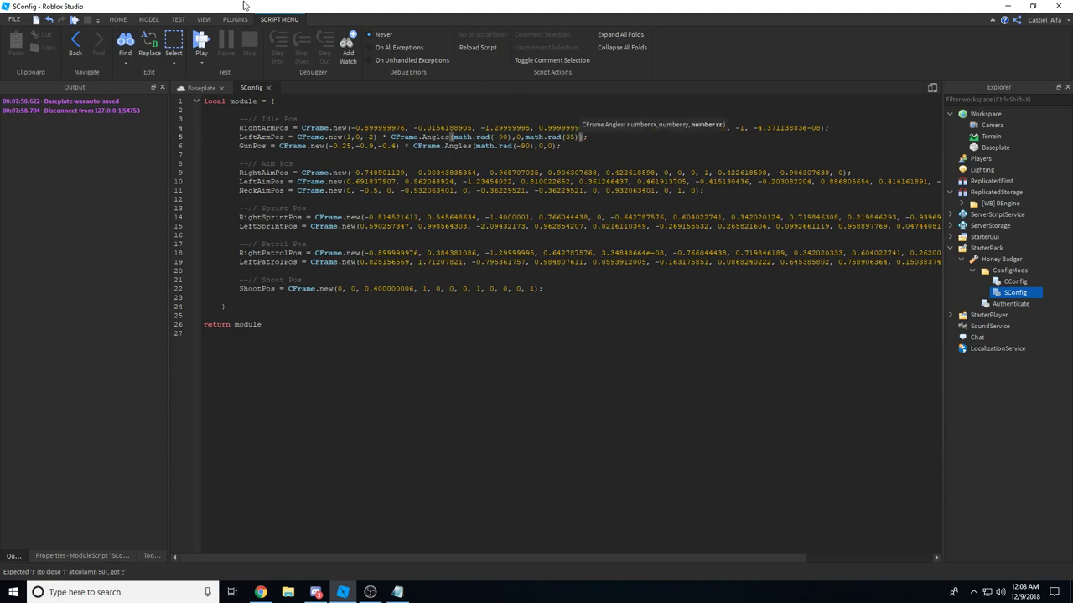
pyautogui.click(206, 42)
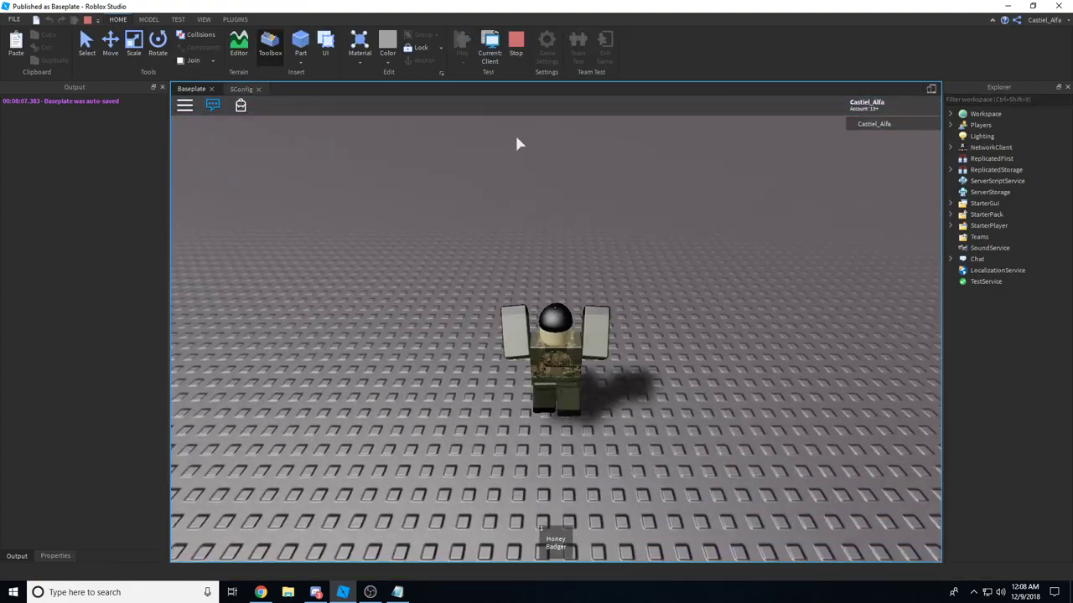
# Equip the Honey Badger, examine the left arm's rotation up close in server mode, and end the test.
pyautogui.press('1')
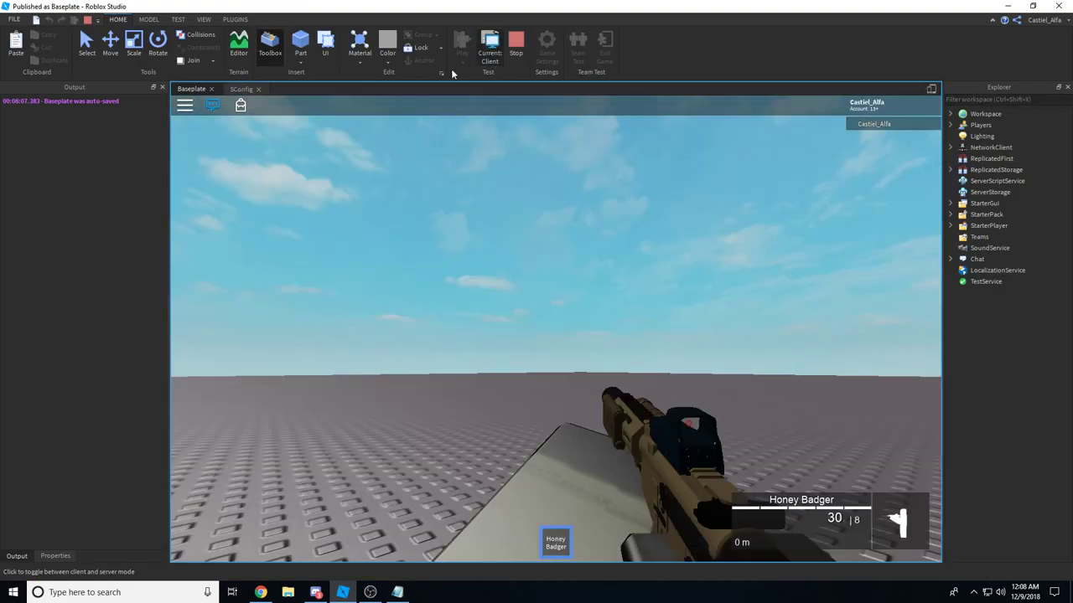
pyautogui.click(490, 50)
pyautogui.moveTo(523, 247); pyautogui.dragTo(501, 243, button='right')
pyautogui.press('w')
pyautogui.scroll(5, 523, 247)
pyautogui.click(523, 247)
pyautogui.click(516, 47)
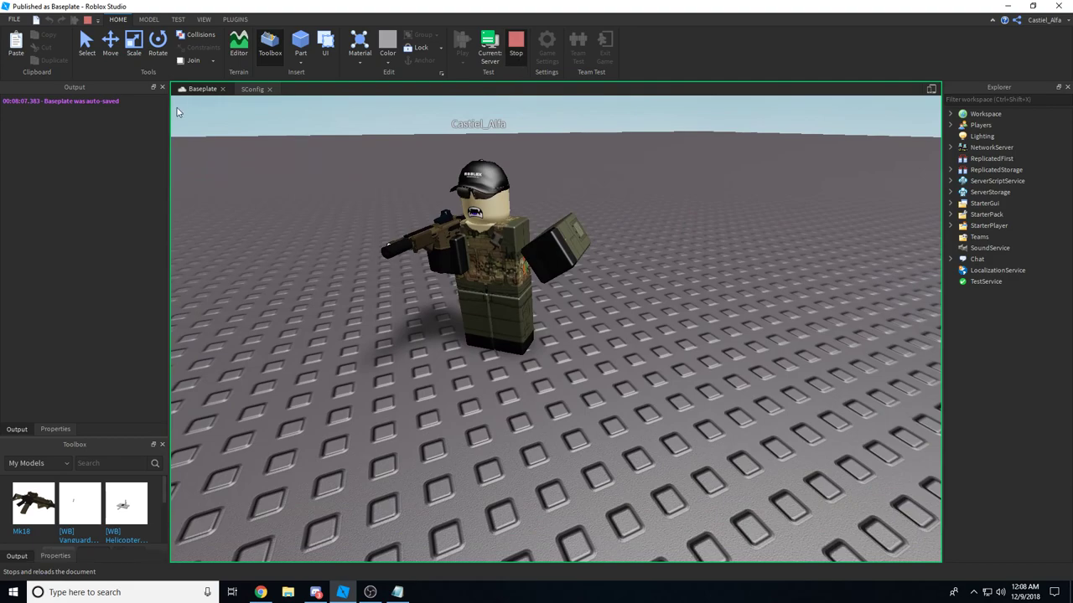
# Set the third rotation angle of LeftArmPos to math.rad(-15) and play-test in server mode to examine the arm's tilt.
pyautogui.click(254, 89)
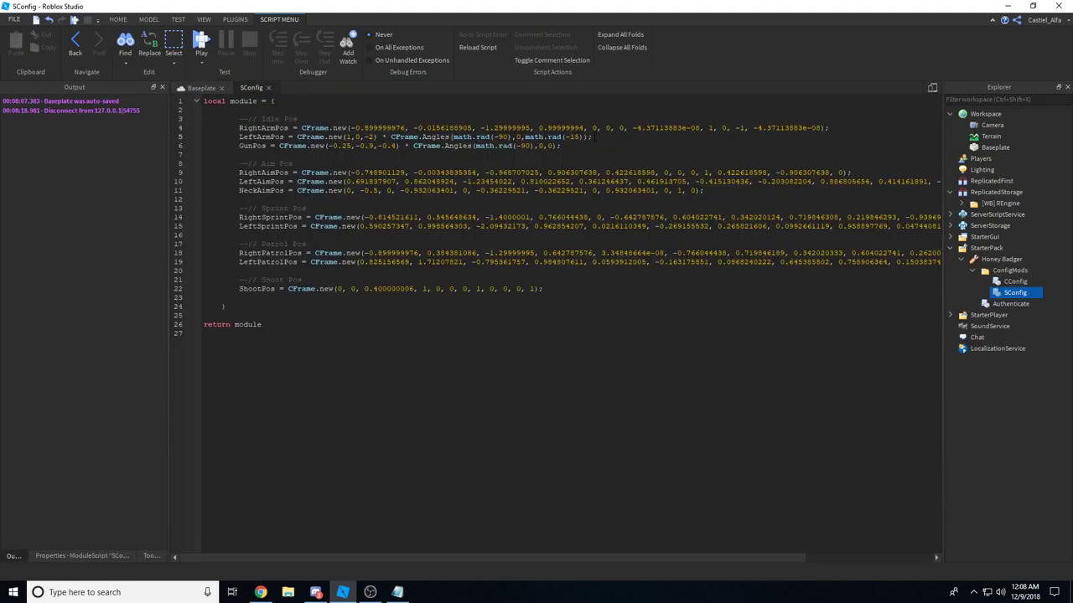
pyautogui.click(201, 42)
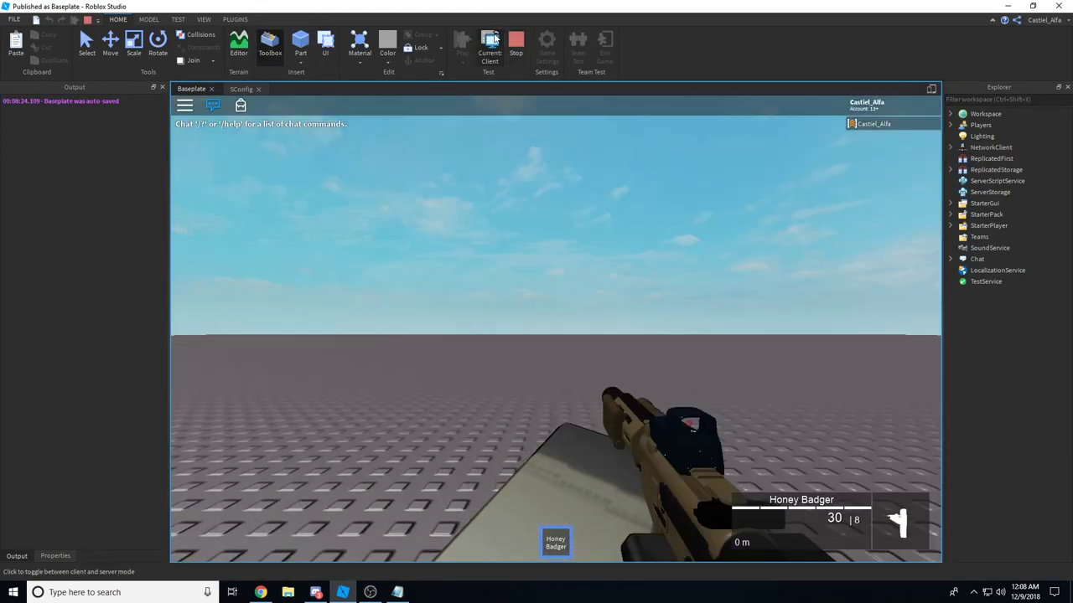
pyautogui.click(490, 50)
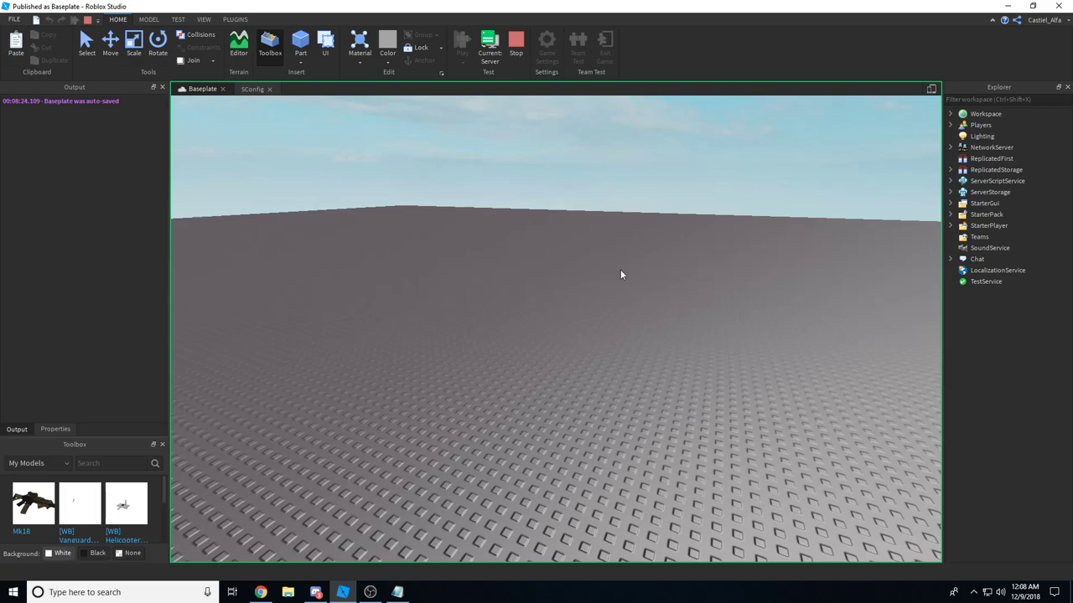
pyautogui.press('w')
pyautogui.moveTo(620, 270); pyautogui.dragTo(621, 269, button='right')
pyautogui.press('d')
pyautogui.press('w')
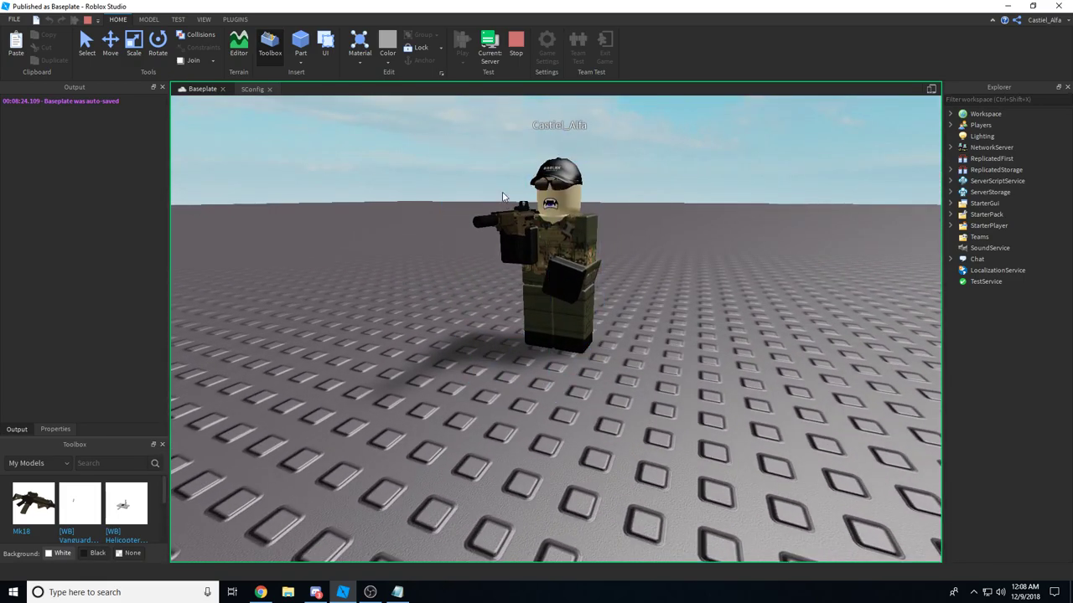
pyautogui.click(514, 52)
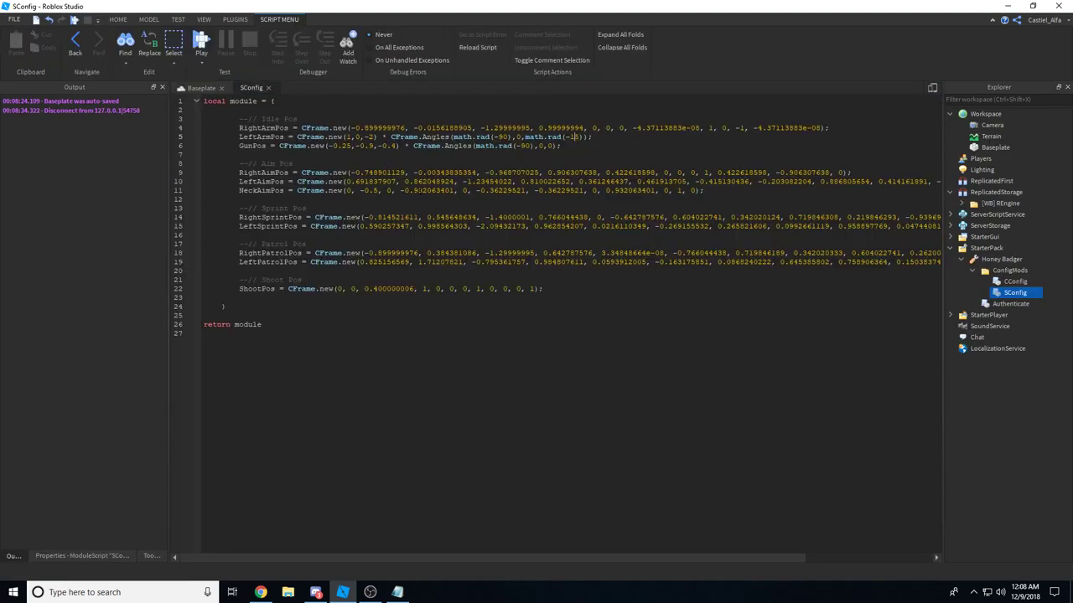
# Reset the third rotation angle of LeftArmPos to 0 and set its second angle to math.rad(10).
pyautogui.click(525, 137)
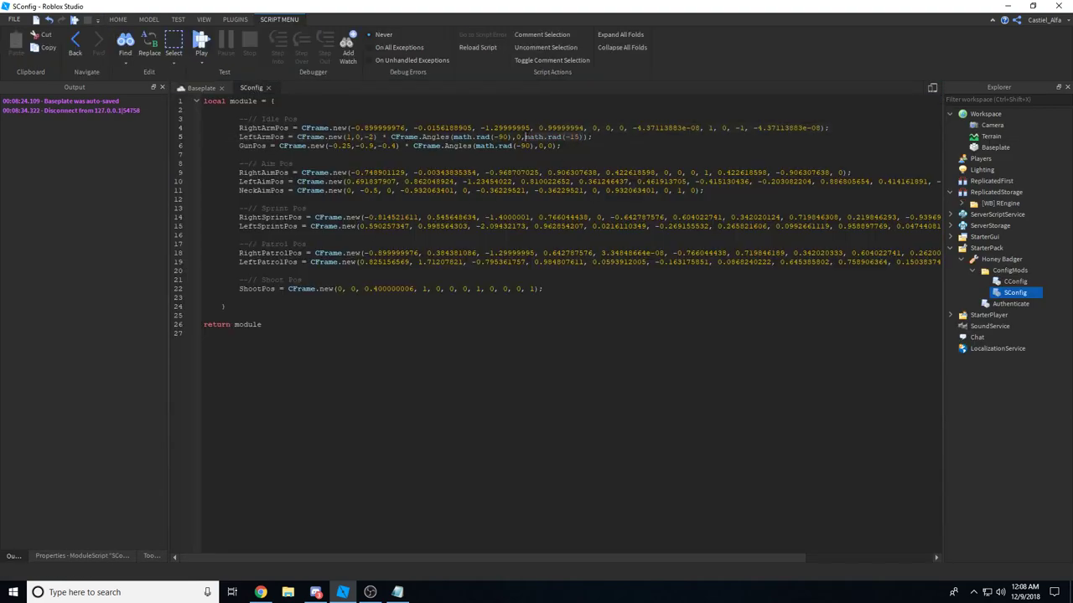
pyautogui.write('0),')
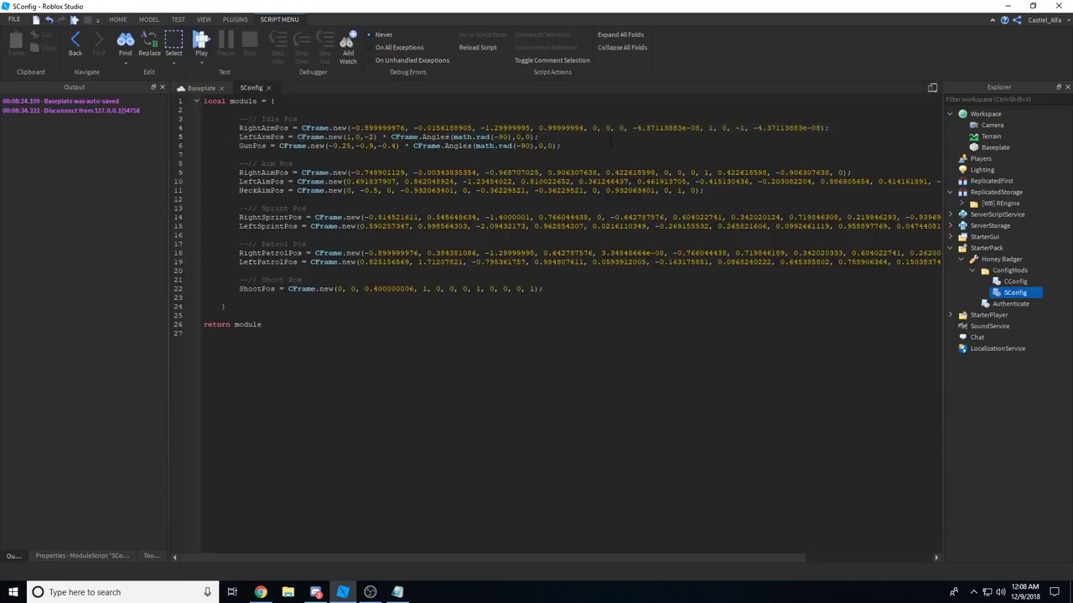
pyautogui.write('math.rad(')
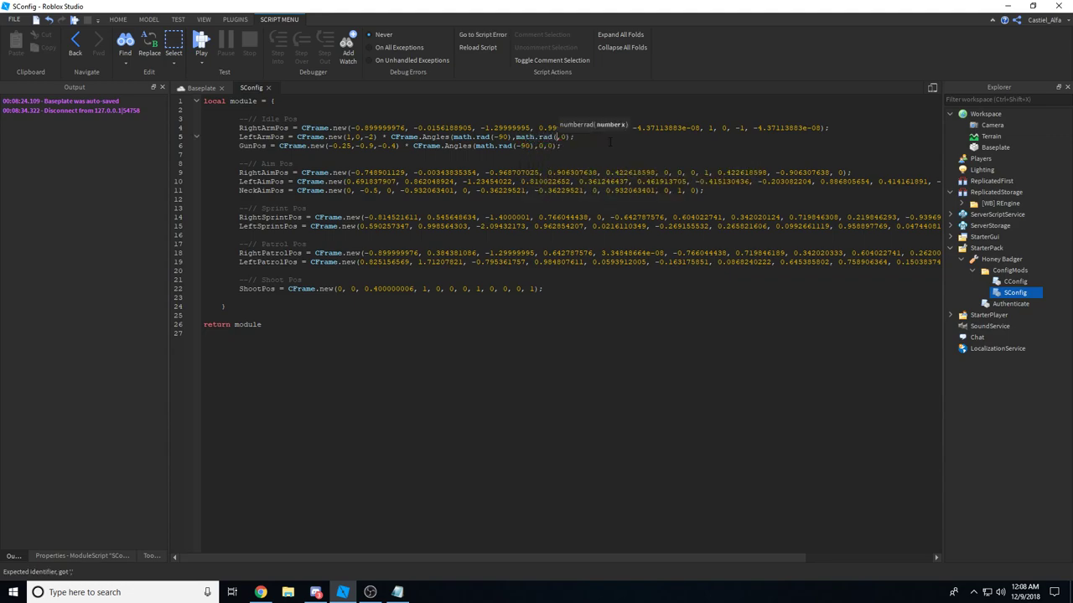
pyautogui.write('10')
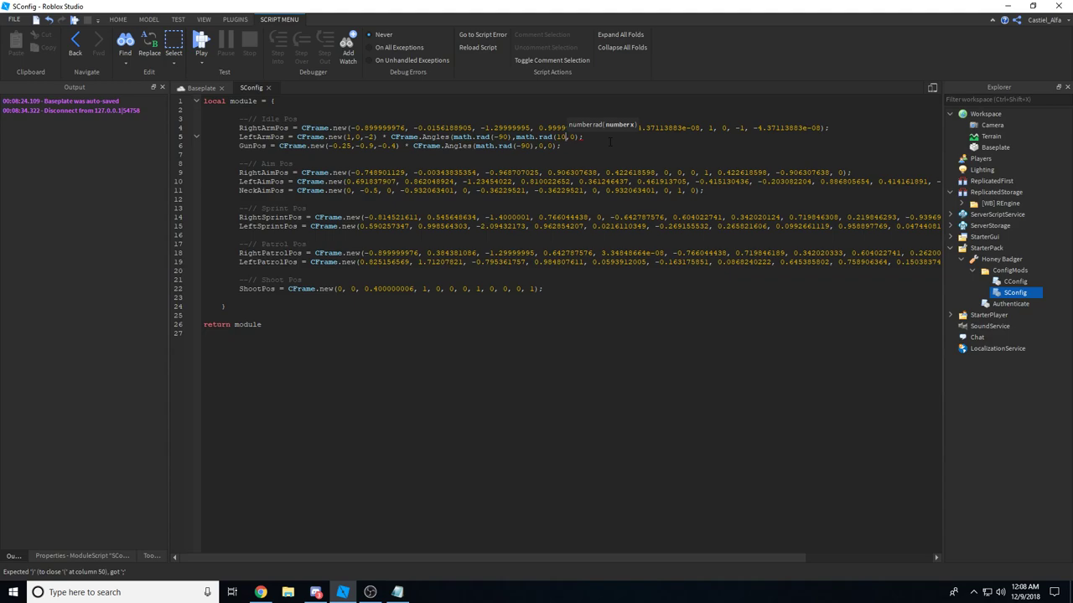
pyautogui.write(')')
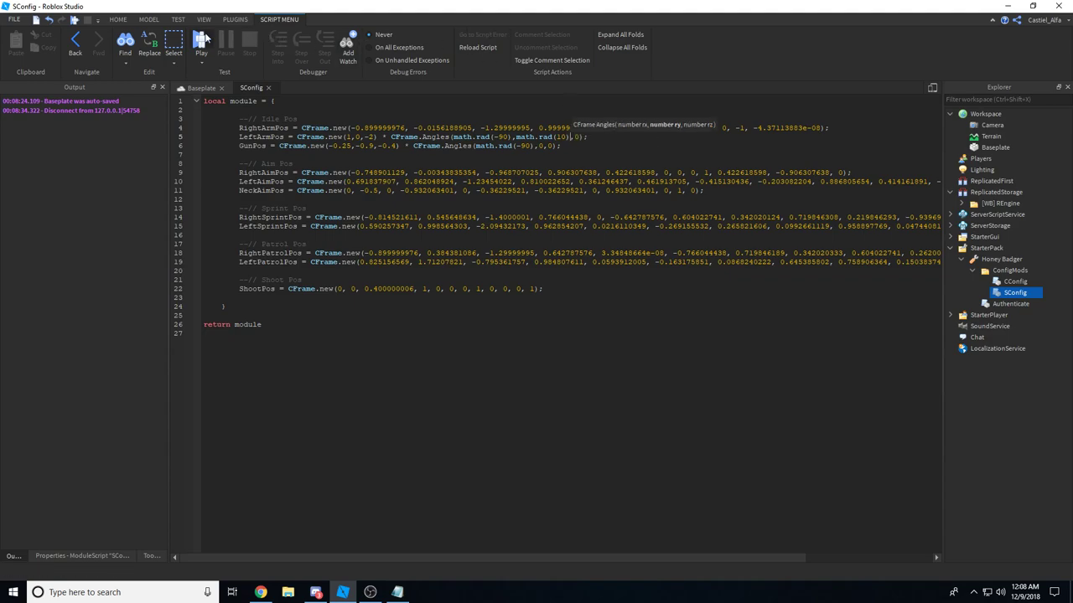
# Play-test with the Honey Badger equipped, examine the effect of the second rotation angle in server mode, and end the test.
pyautogui.click(202, 40)
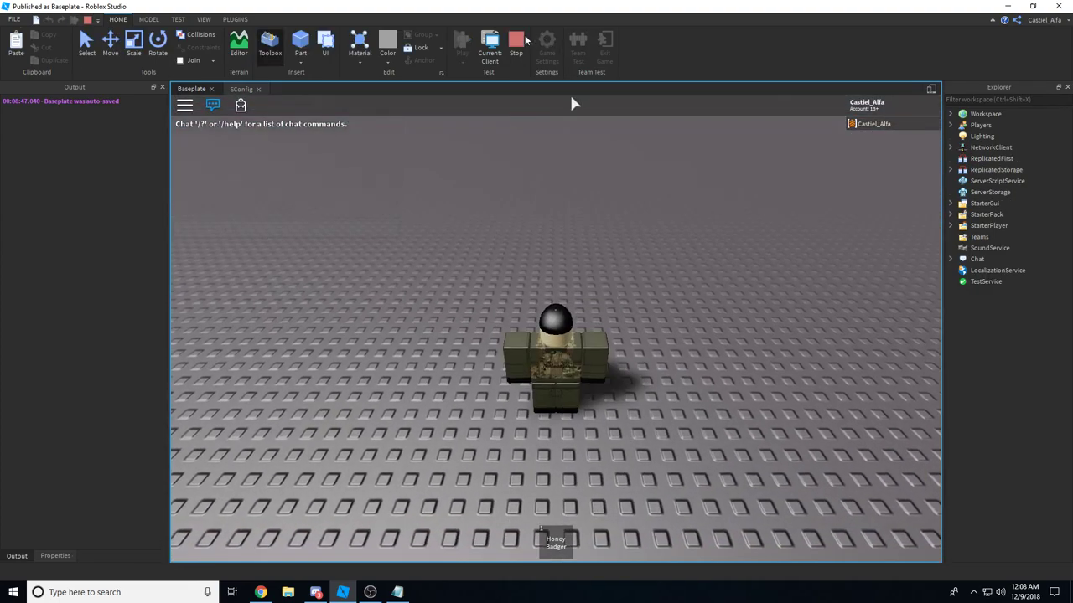
pyautogui.press('1')
pyautogui.click(489, 47)
pyautogui.moveTo(676, 269); pyautogui.dragTo(675, 269, button='right')
pyautogui.press('w')
pyautogui.press('s')
pyautogui.click(513, 44)
# Set the second rotation angle of LeftArmPos to math.rad(25) and play-test in server mode to examine the arm.
pyautogui.click(255, 90)
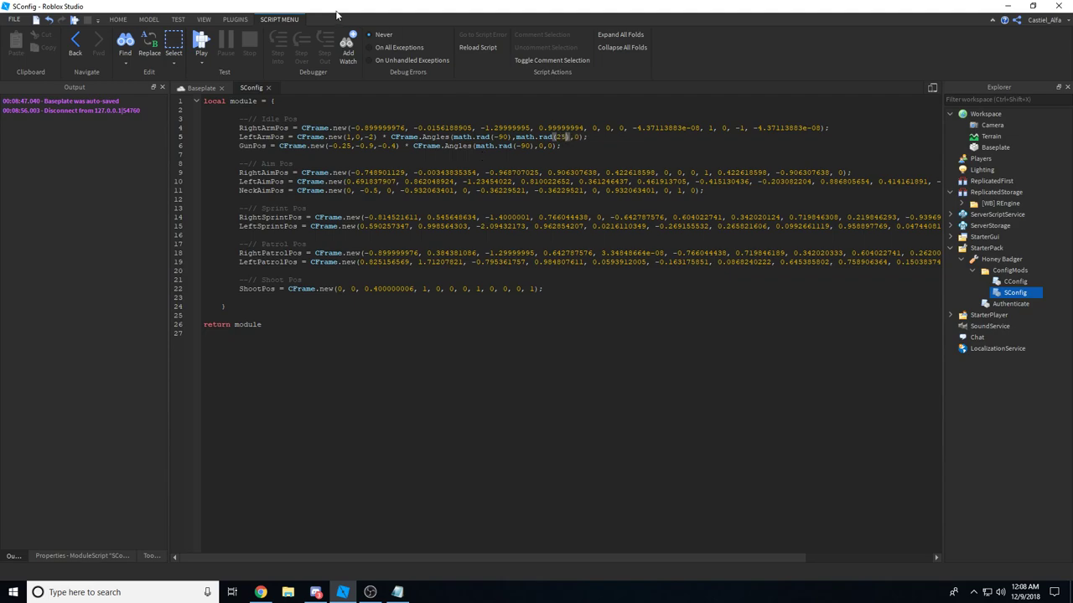
pyautogui.click(201, 40)
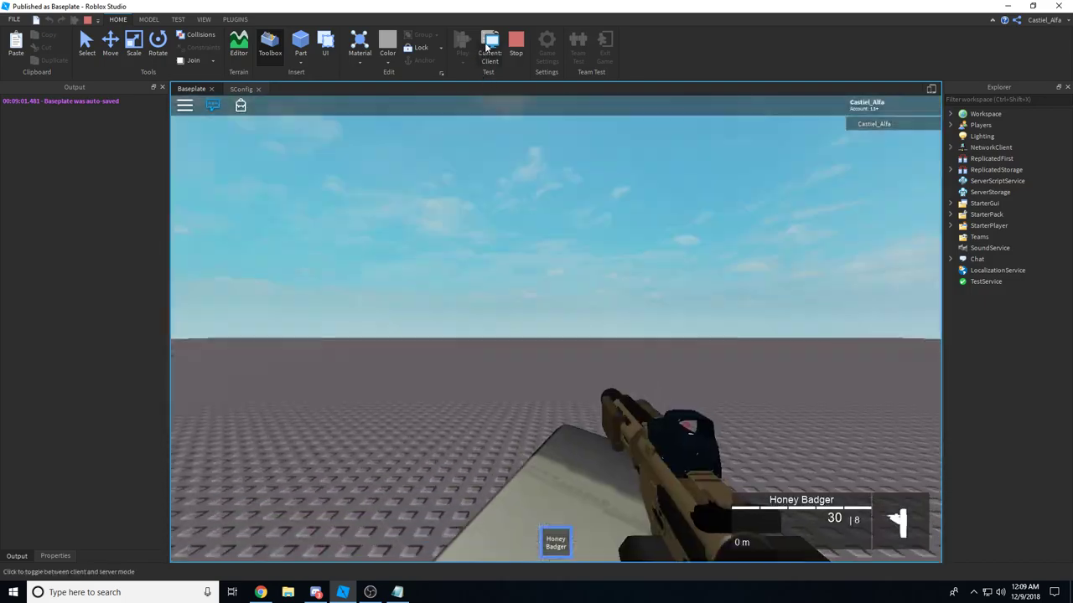
pyautogui.click(489, 48)
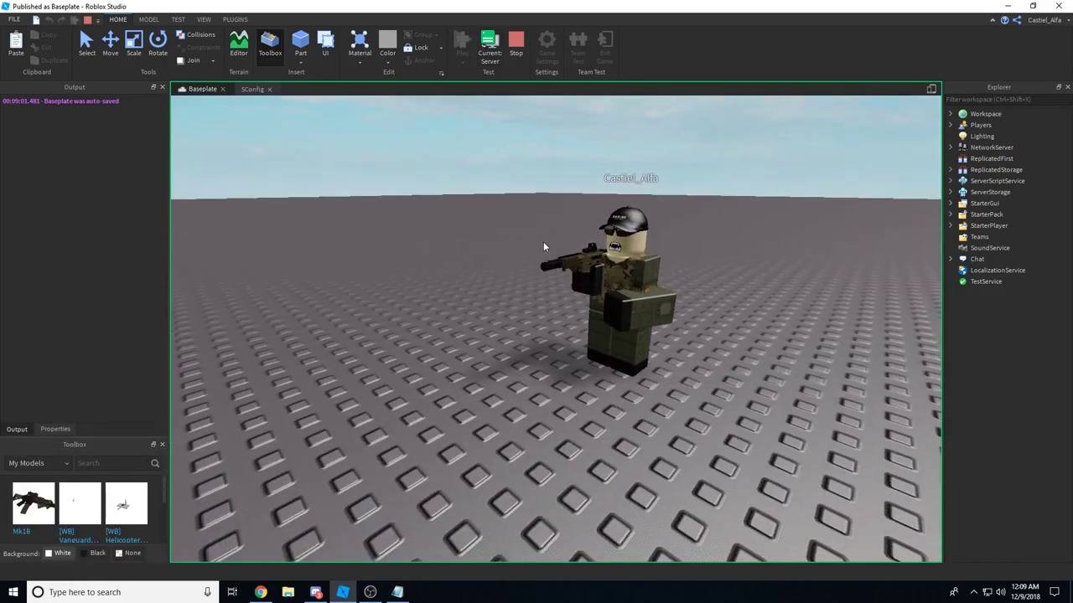
pyautogui.moveTo(543, 242); pyautogui.dragTo(543, 241, button='right')
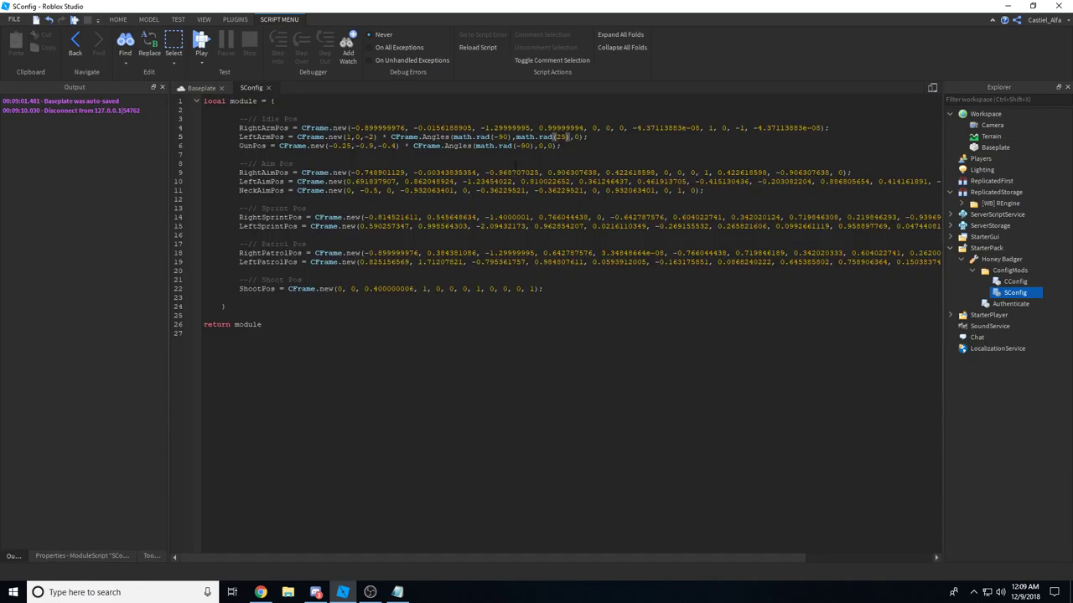
# Change the first rotation angle of LeftArmPos in SConfig to math.rad(-100).
pyautogui.doubleClick(576, 137)
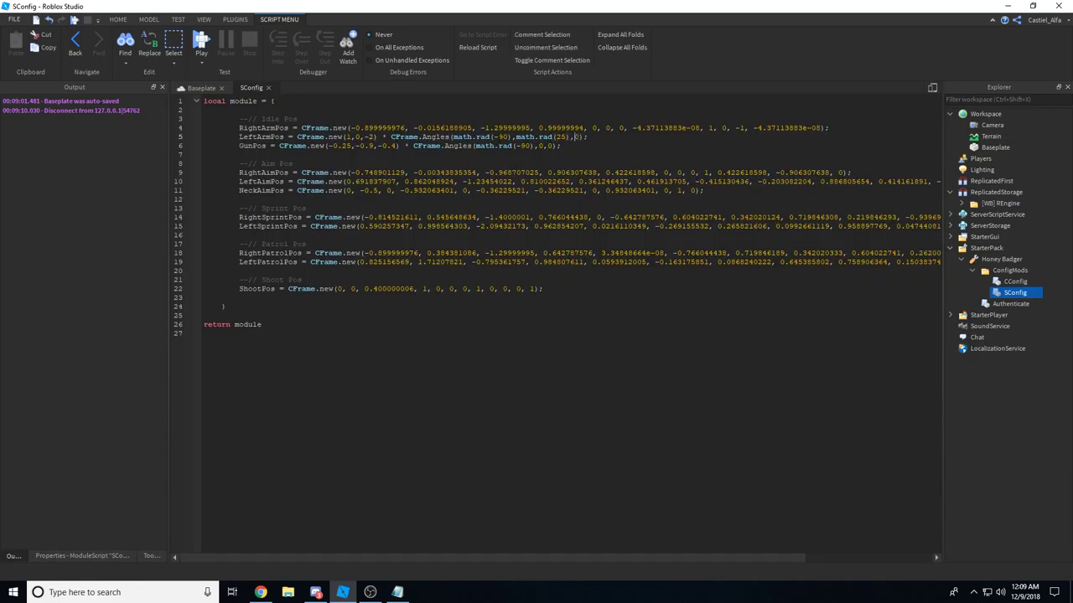
pyautogui.doubleClick(501, 137)
pyautogui.click(524, 137)
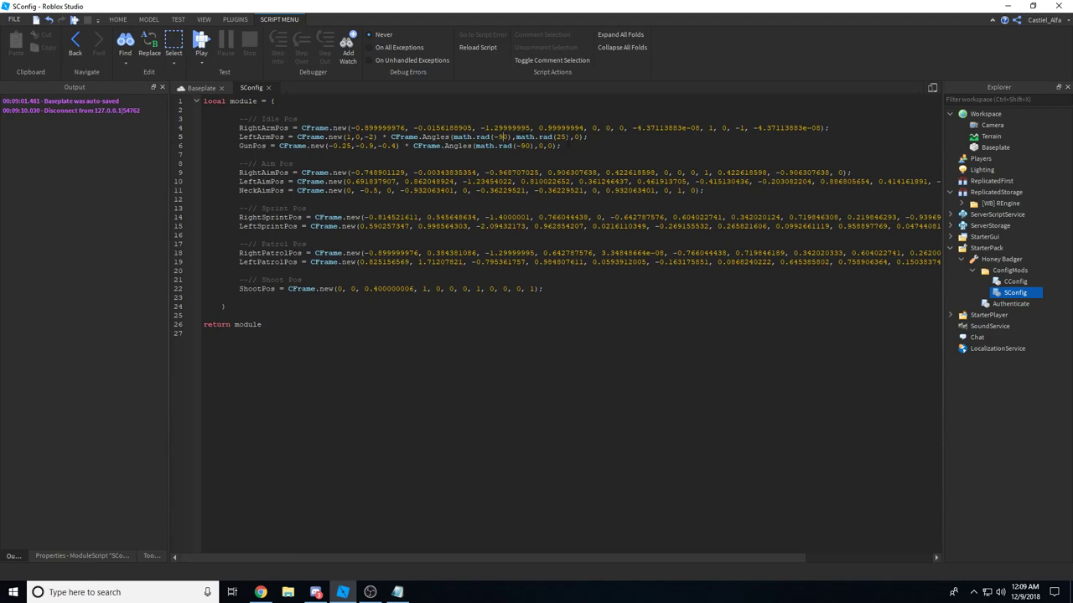
pyautogui.click(499, 137)
pyautogui.press('BackSpace')
pyautogui.write('100')
pyautogui.press('Delete')
# Play-test the Honey Badger in server mode and examine the left arm's raised angle from the side.
pyautogui.click(202, 42)
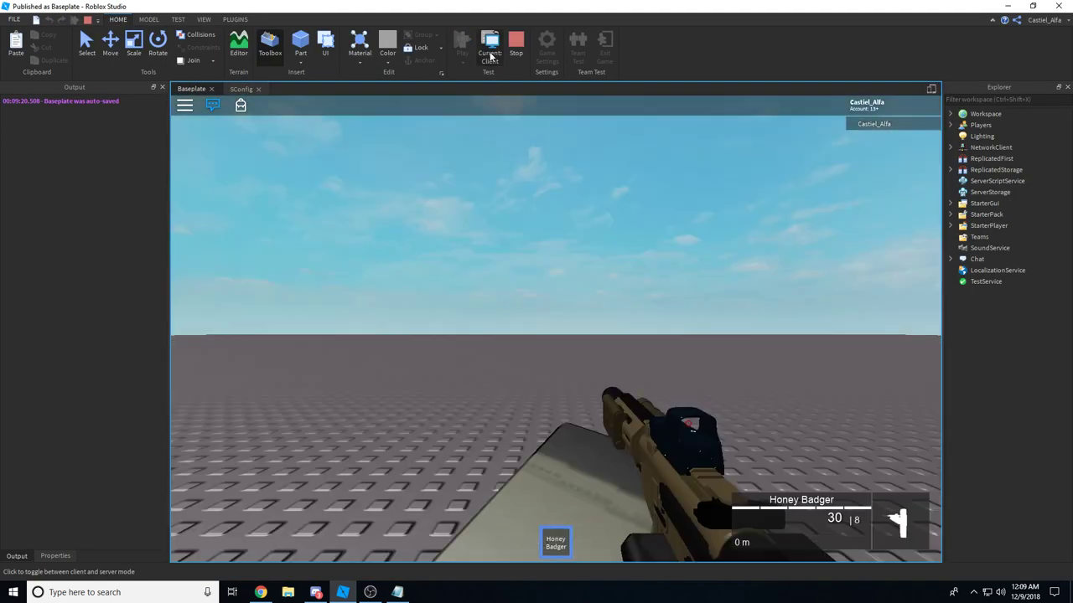
pyautogui.click(490, 52)
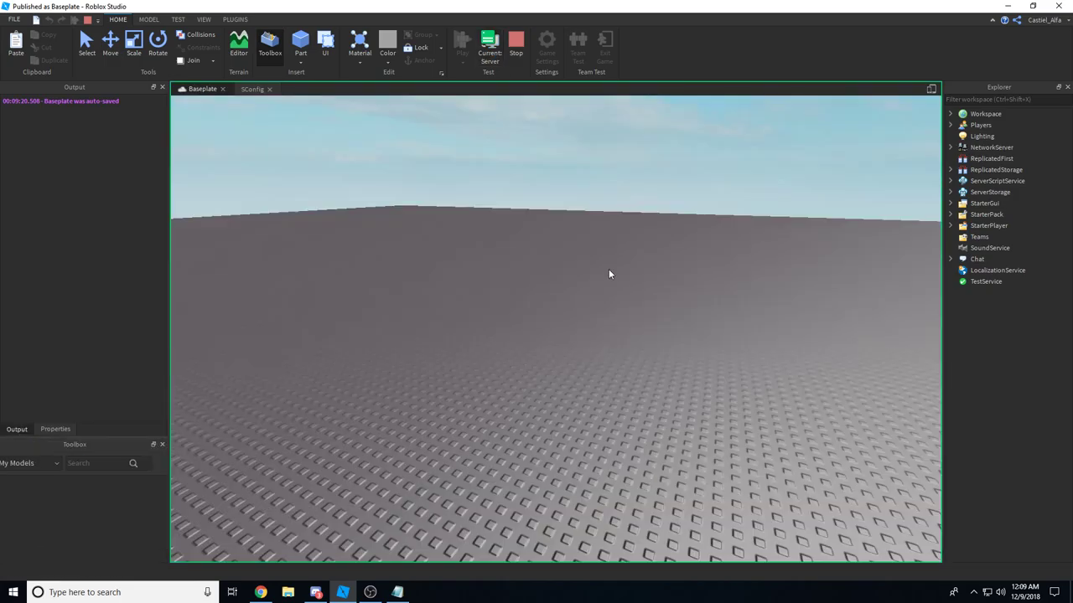
pyautogui.press('w')
pyautogui.press('a')
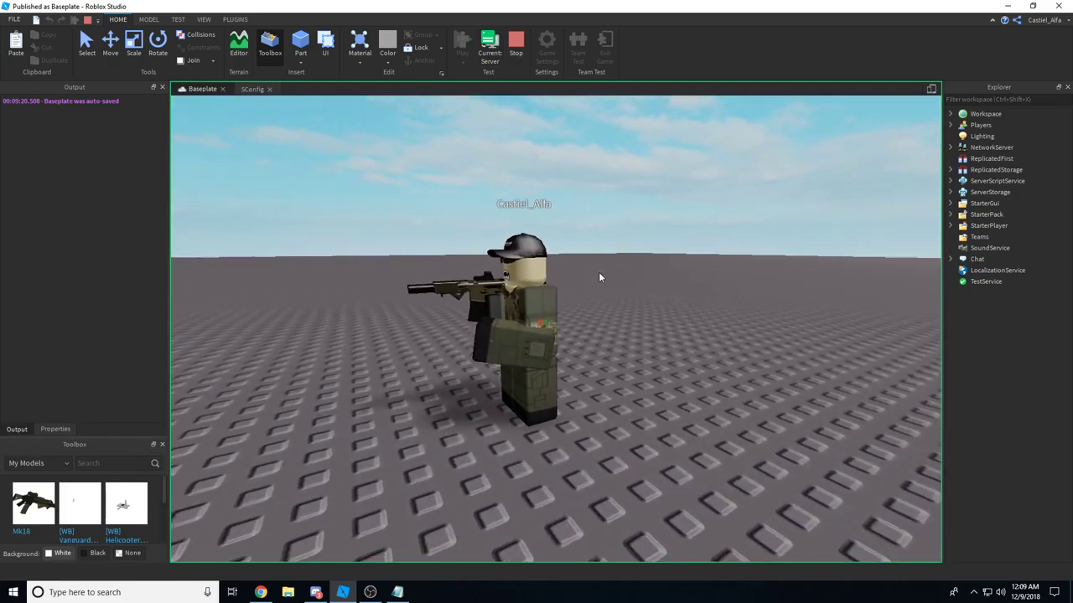
pyautogui.moveTo(599, 278); pyautogui.dragTo(538, 201, button='right')
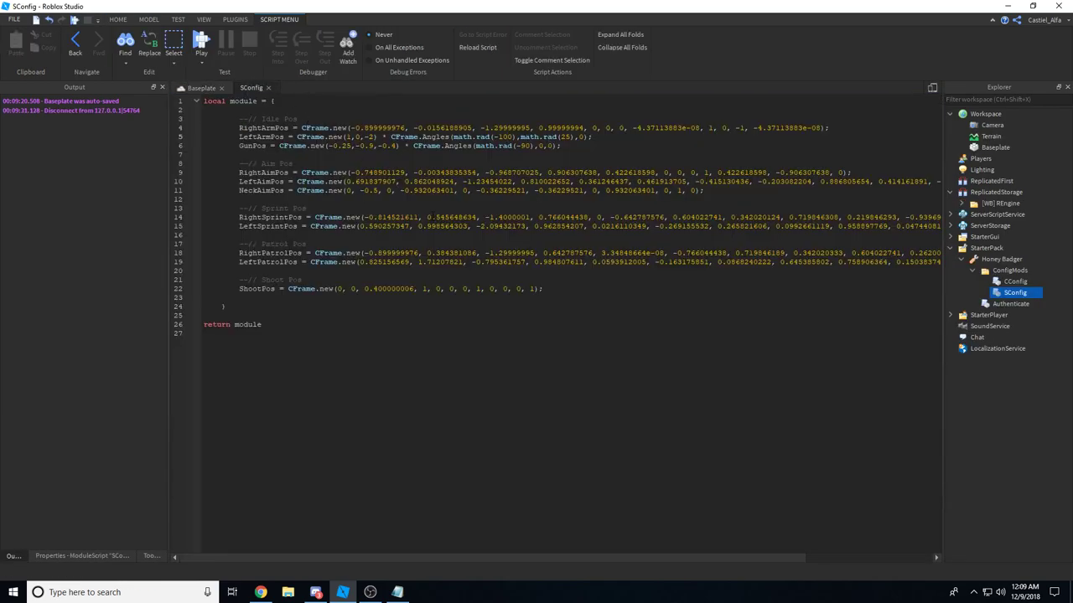
# Check the axis notes in Notepad, and set the X position of GunPos in SConfig to -0.3.
pyautogui.hotkey('alt', 'Tab')
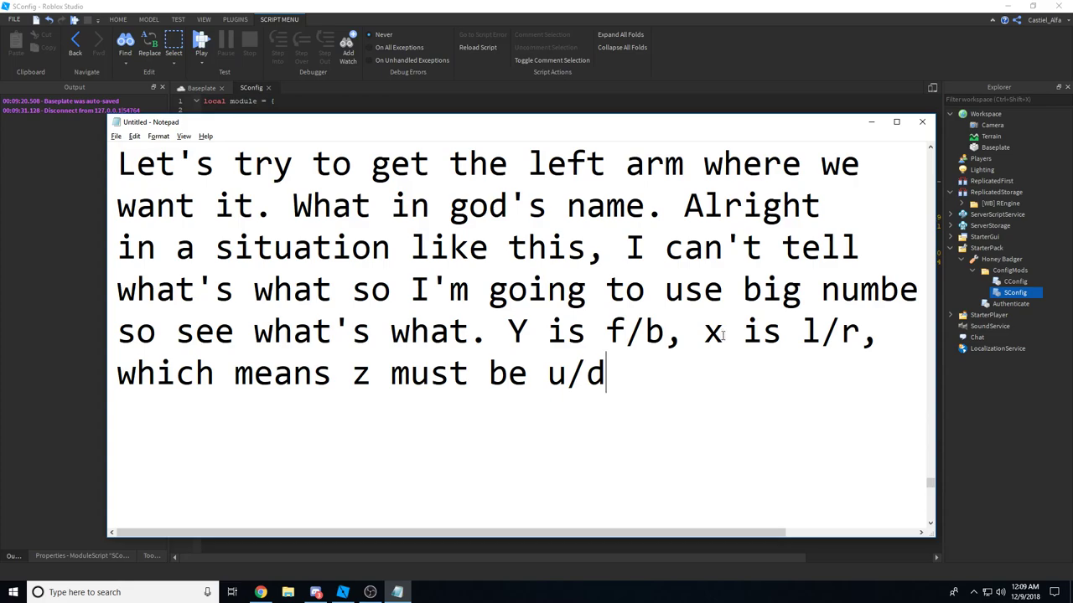
pyautogui.hotkey('alt', 'Tab')
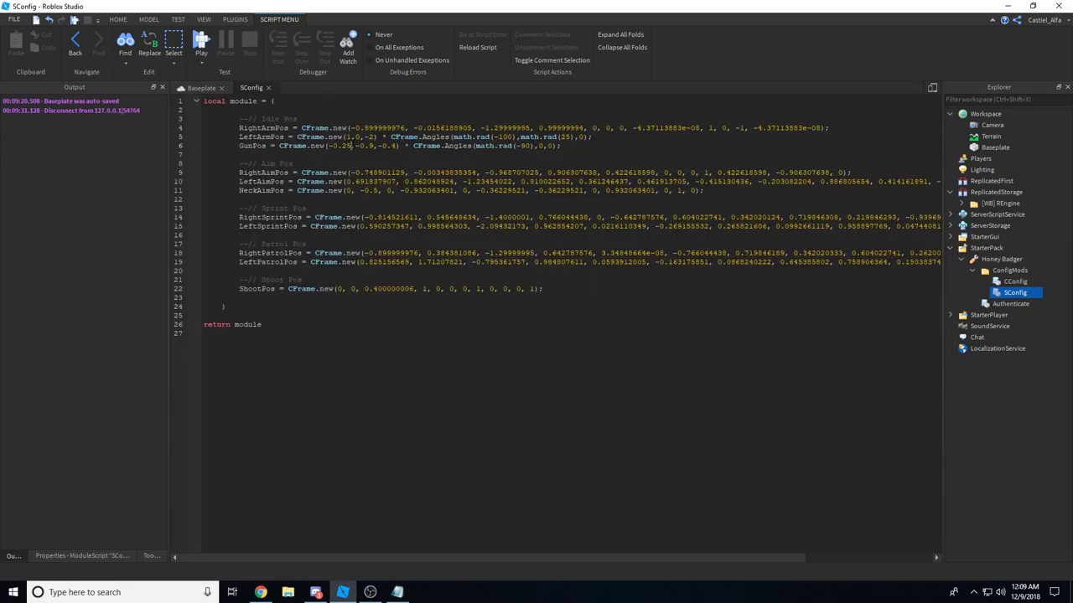
pyautogui.moveTo(351, 146); pyautogui.dragTo(345, 145)
pyautogui.write('3')
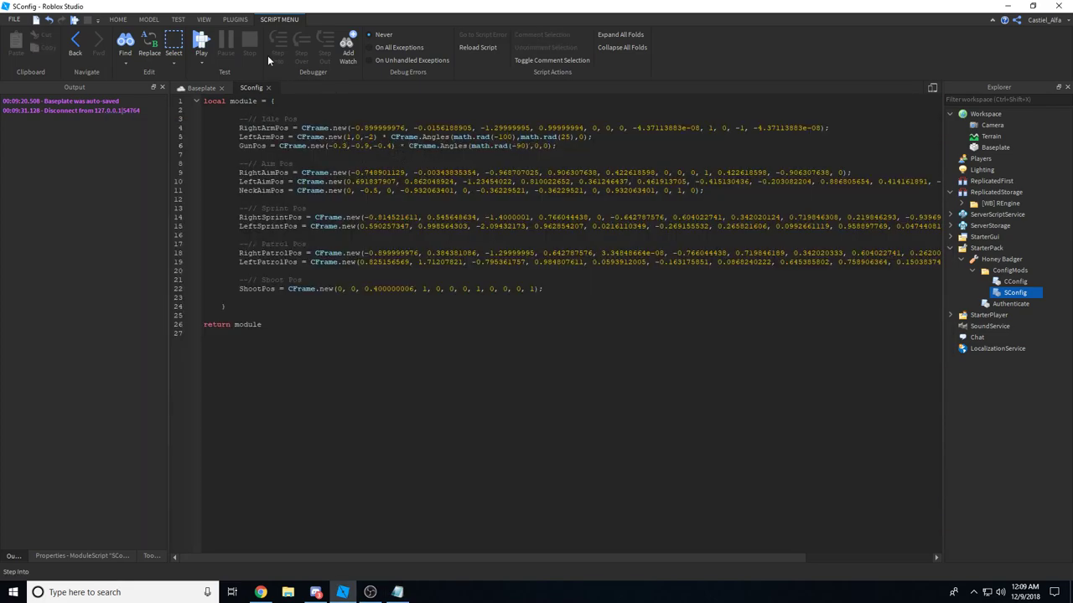
# Play-test in server mode to examine the gun's new position relative to the arms, and end the test.
pyautogui.click(202, 41)
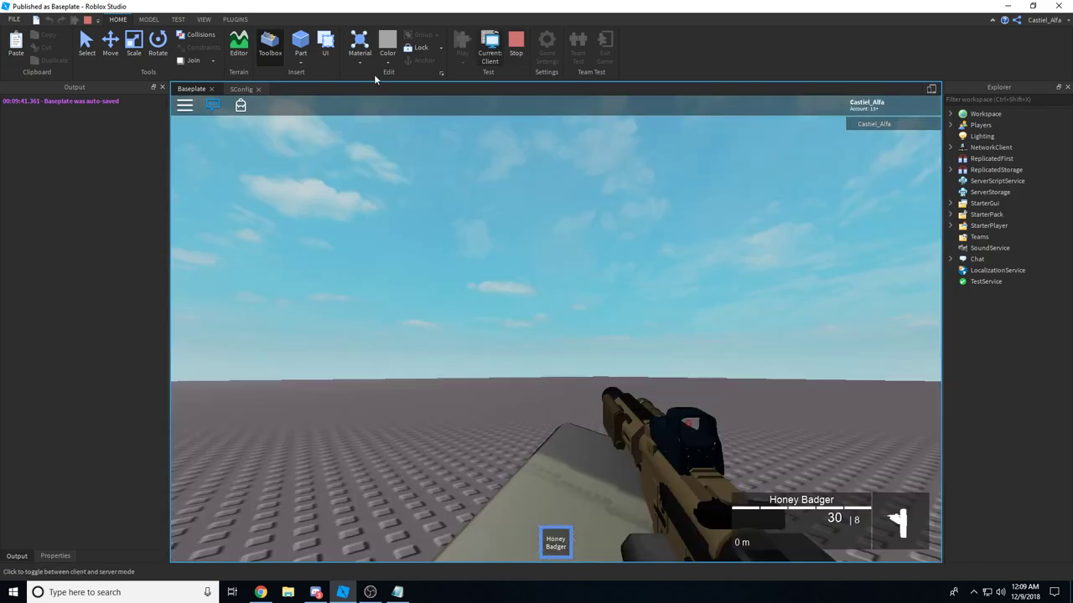
pyautogui.click(490, 46)
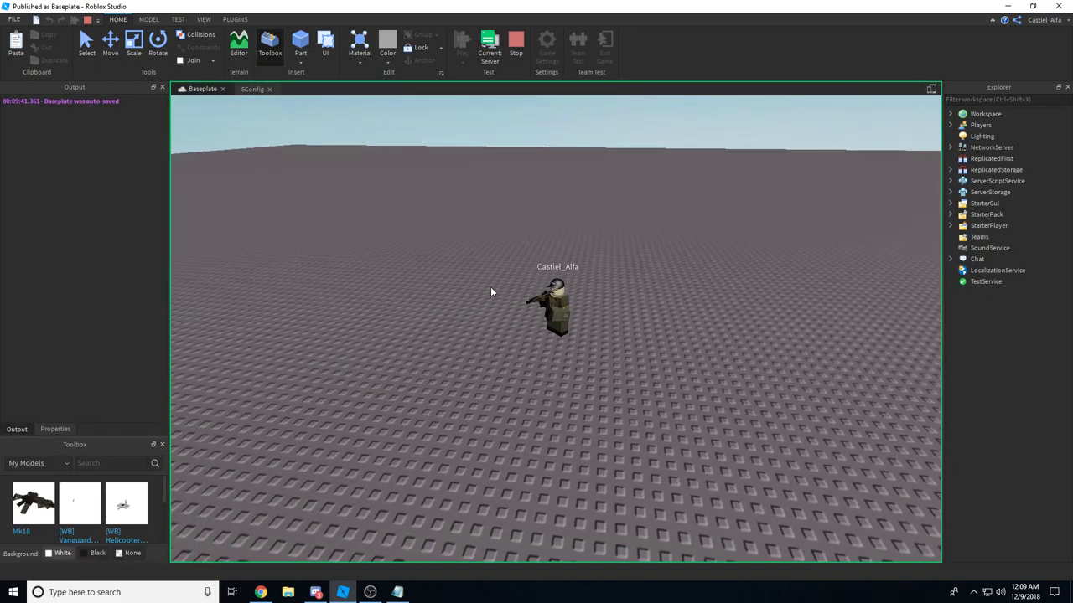
pyautogui.press('d')
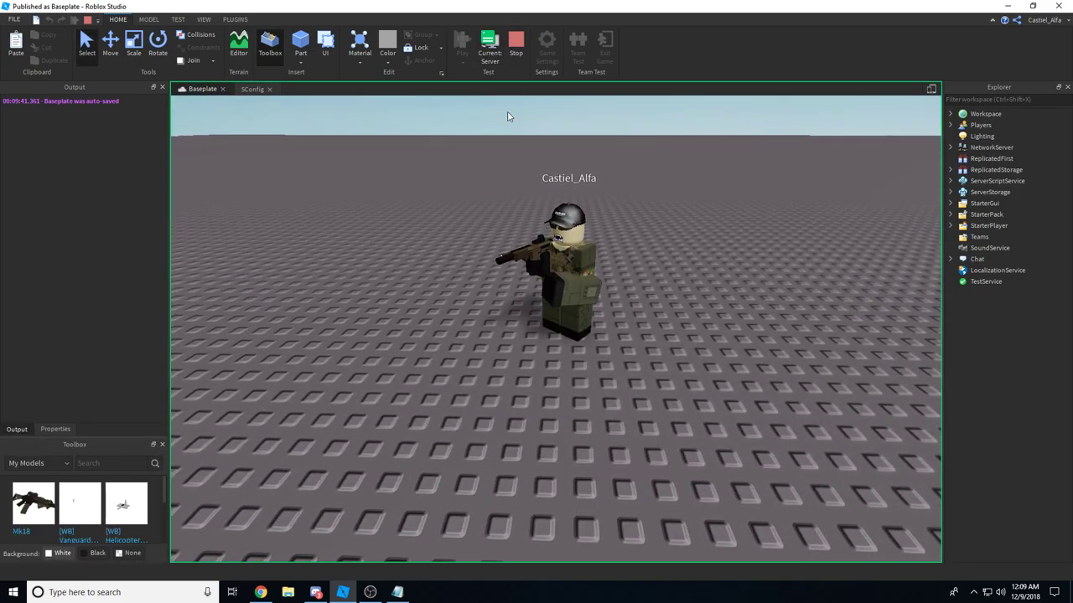
pyautogui.click(516, 47)
# Try an X position of -0.1 for GunPos in SConfig with a brief play-test, and set it back to -0.3.
pyautogui.click(246, 89)
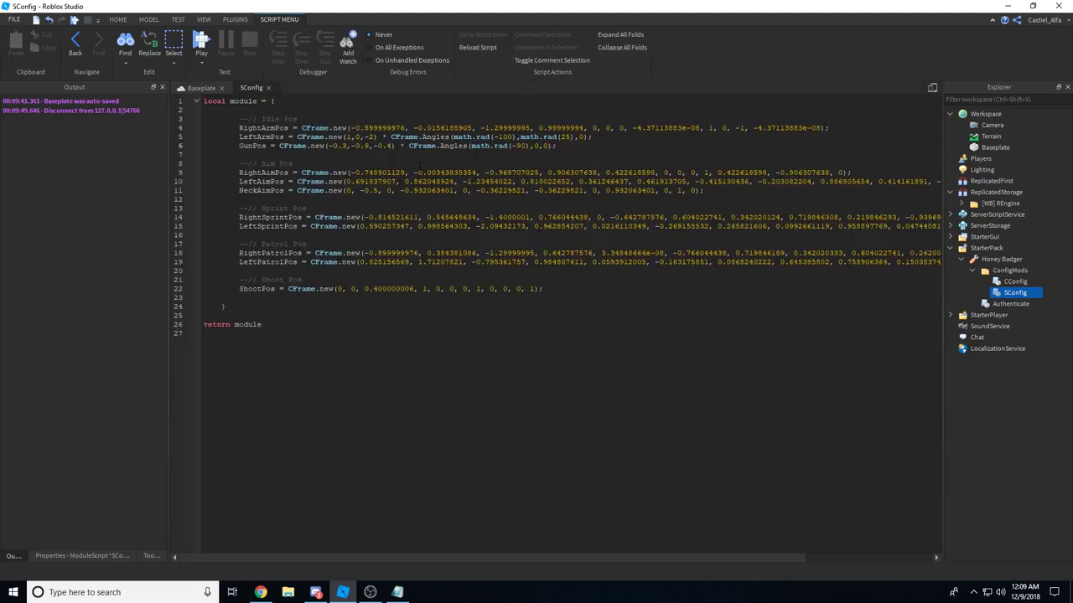
pyautogui.press('BackSpace')
pyautogui.write('1')
pyautogui.click(201, 42)
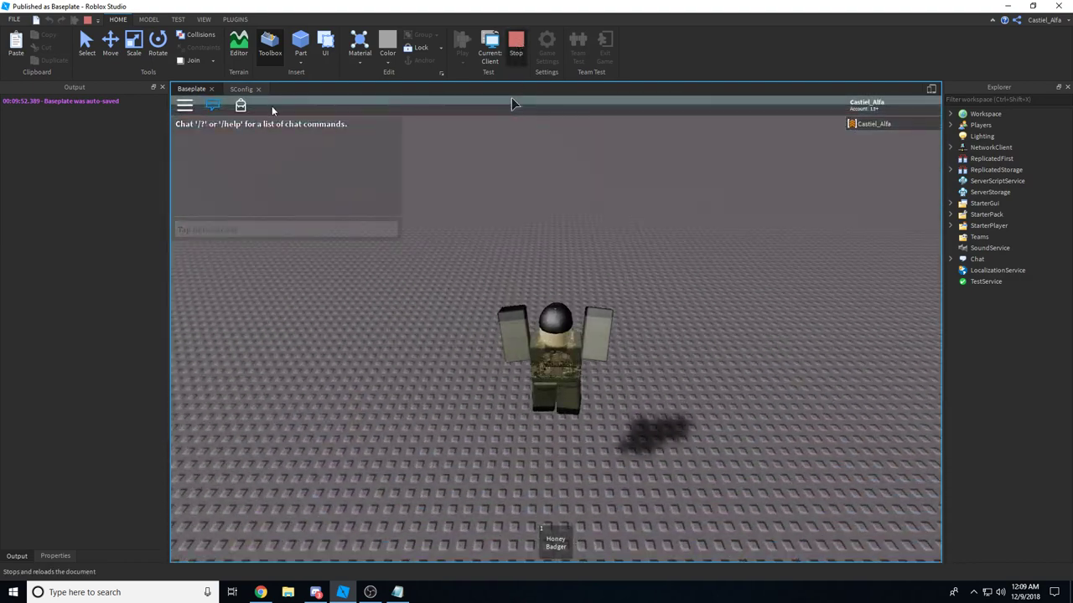
pyautogui.click(516, 46)
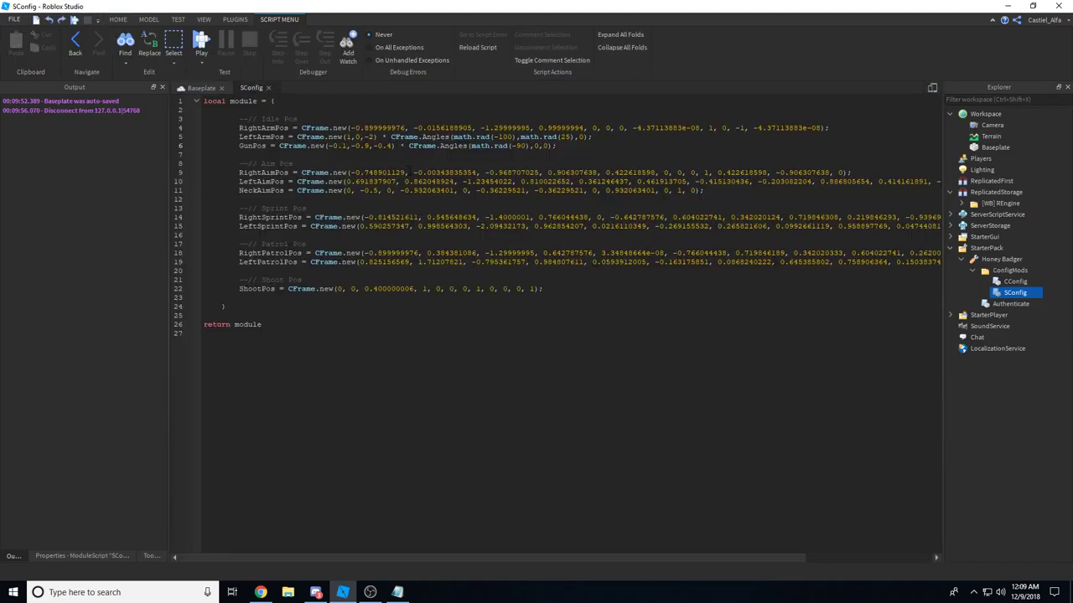
pyautogui.press('BackSpace')
pyautogui.write('3')
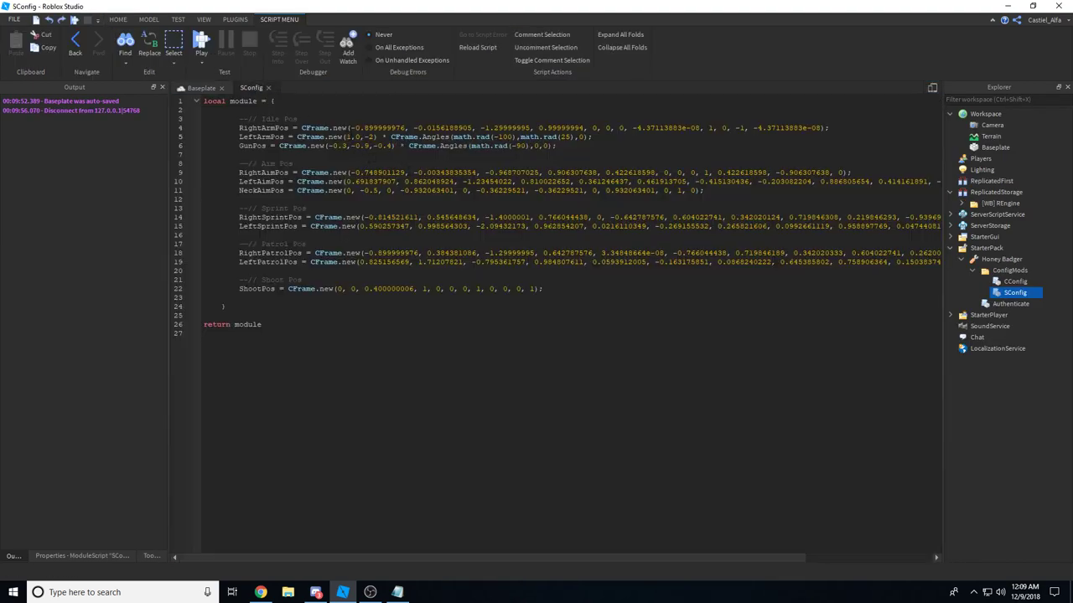